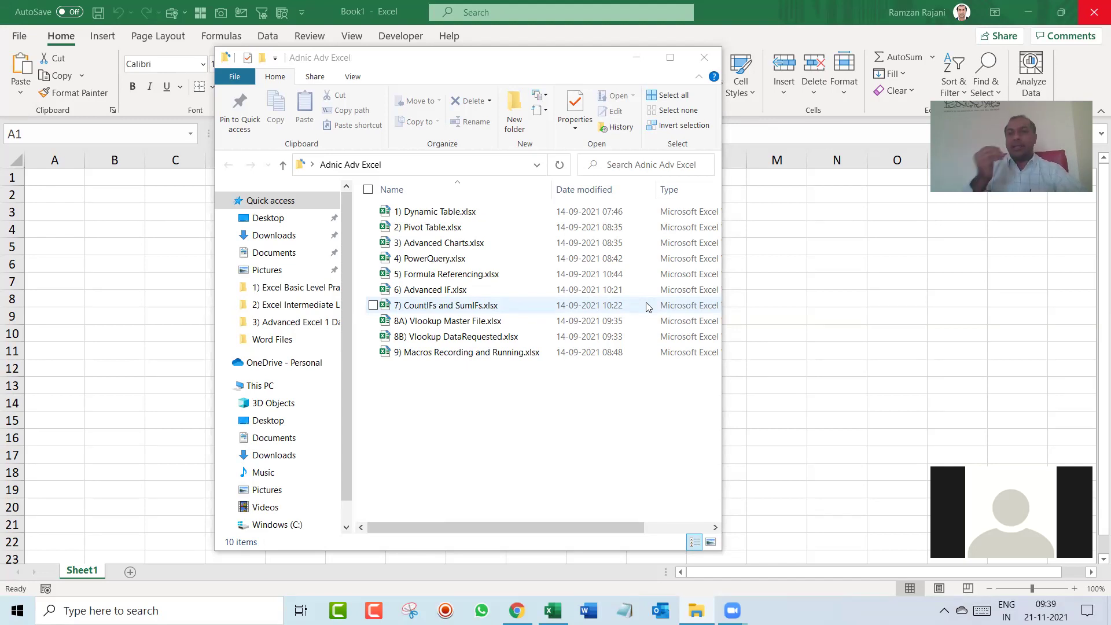
Select the '4) PowerQuery.xlsx' workbook in the Adnic Adv Excel folder
{"action": "left_click", "coordinate": [481, 265]}
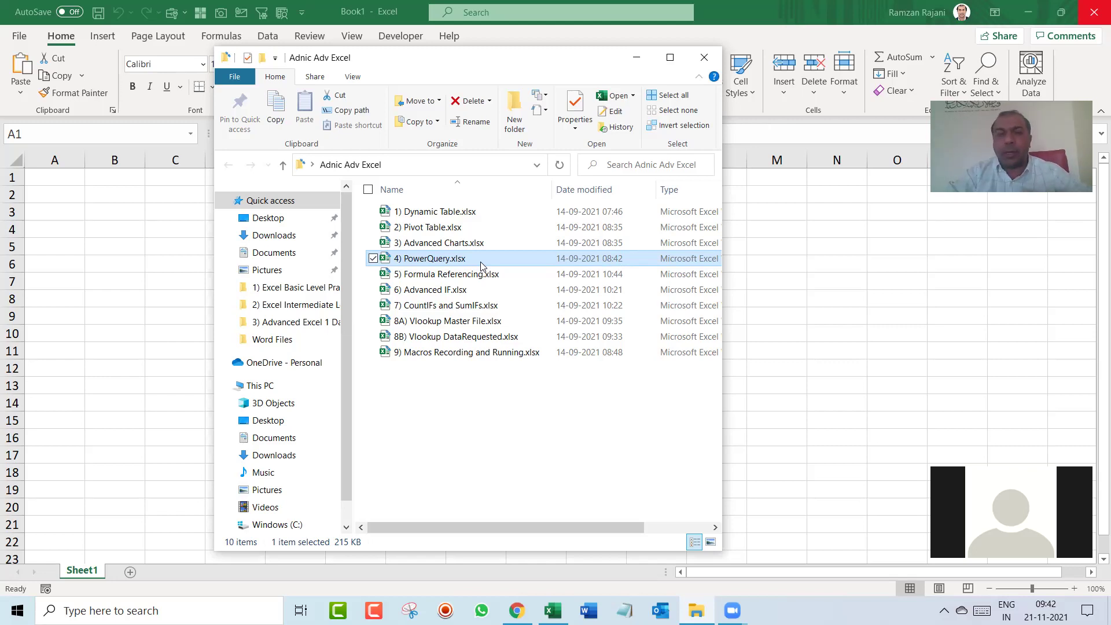
Step through the Advanced IF, CountIFs and SumIFs, Vlookup Master File and macros workbooks
{"action": "left_click", "coordinate": [471, 291]}
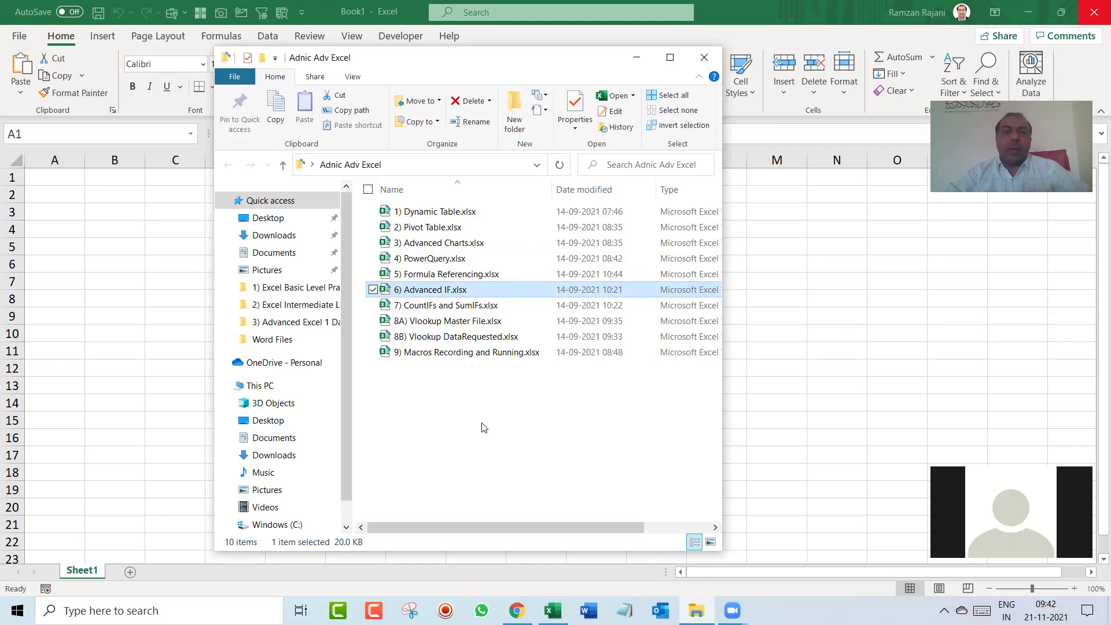
{"action": "left_click", "coordinate": [499, 309]}
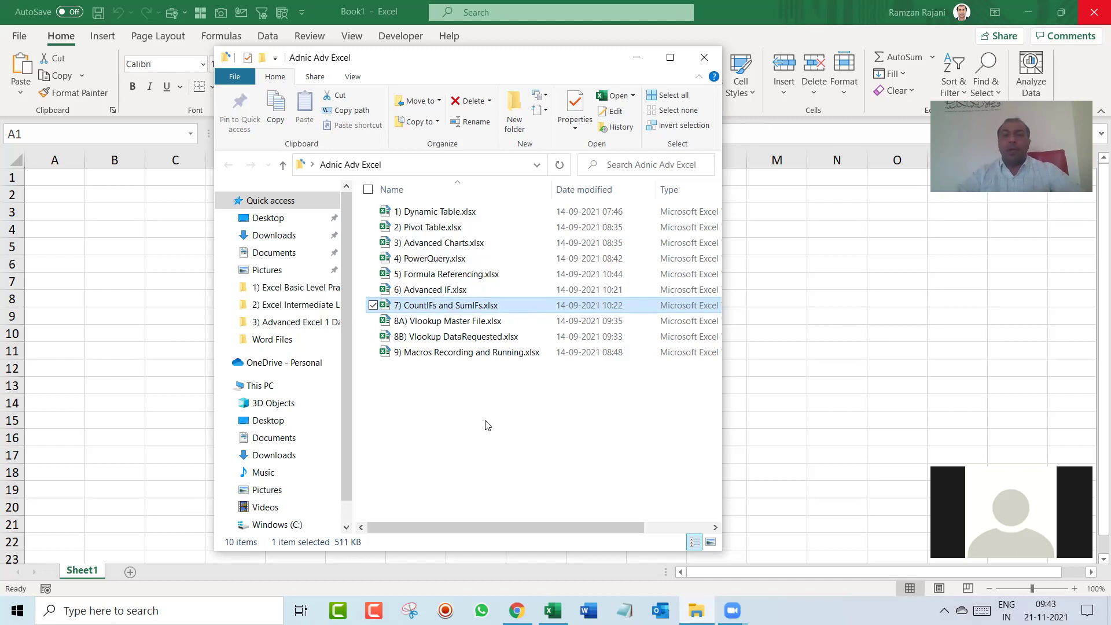
{"action": "key", "text": "Down"}
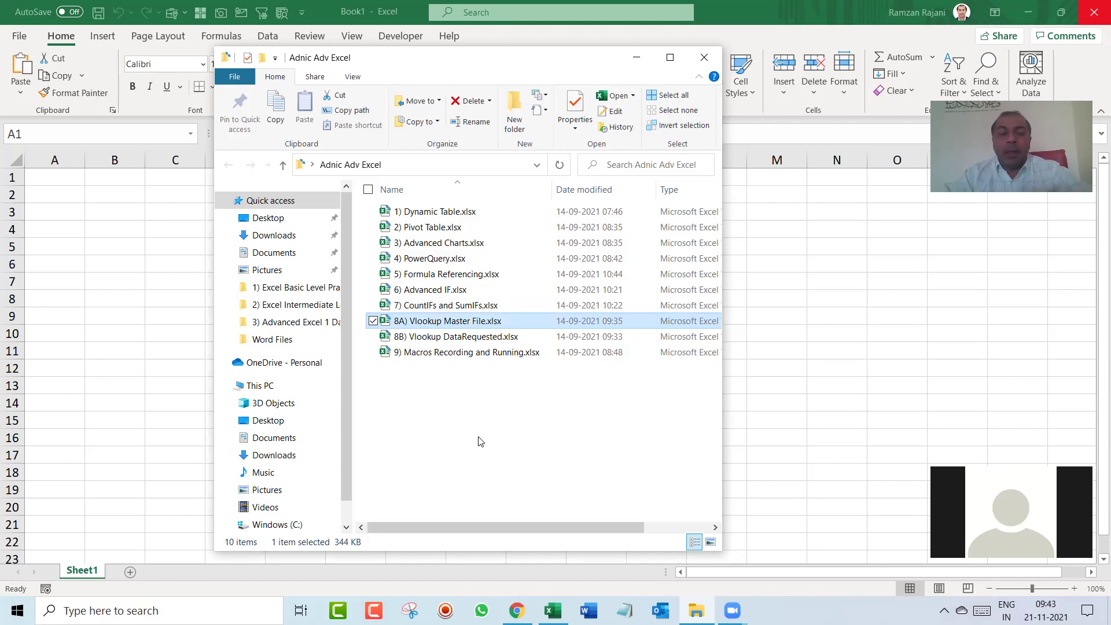
{"action": "key", "text": "Down"}
{"action": "key", "text": "Down"}
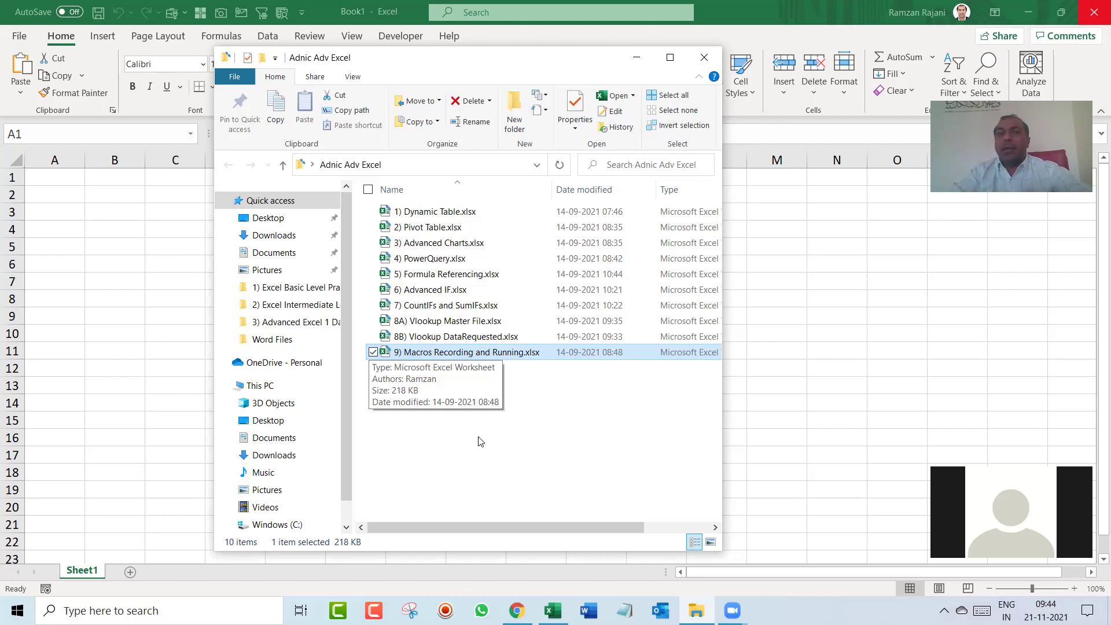
Back in Excel, try Sort on the empty sheet and dismiss the range warning
{"action": "left_click", "coordinate": [263, 37]}
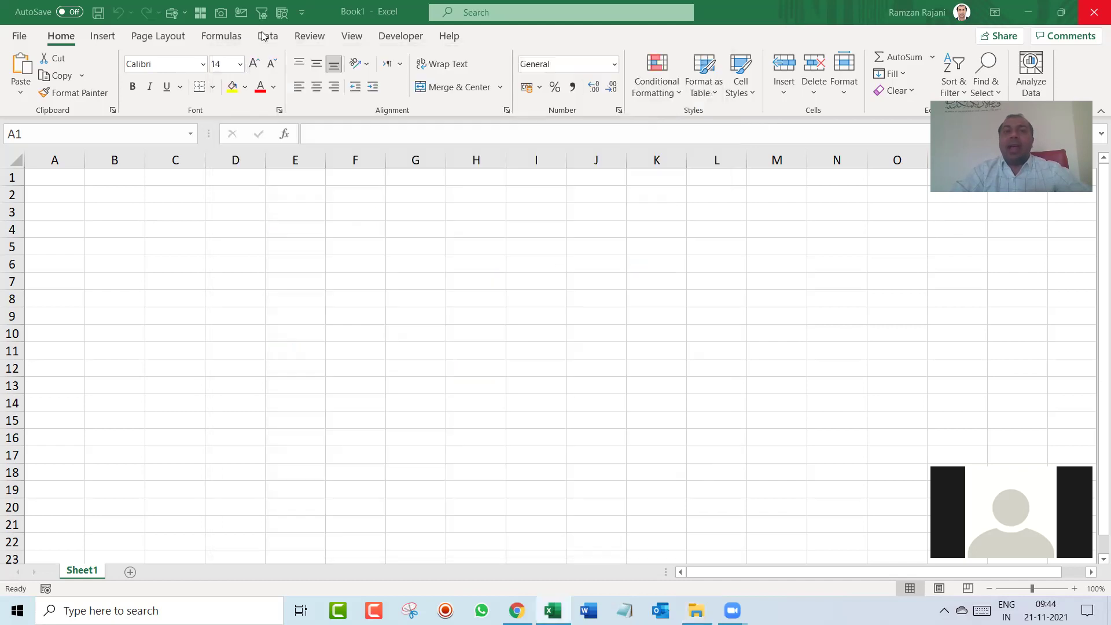
{"action": "left_click", "coordinate": [265, 37]}
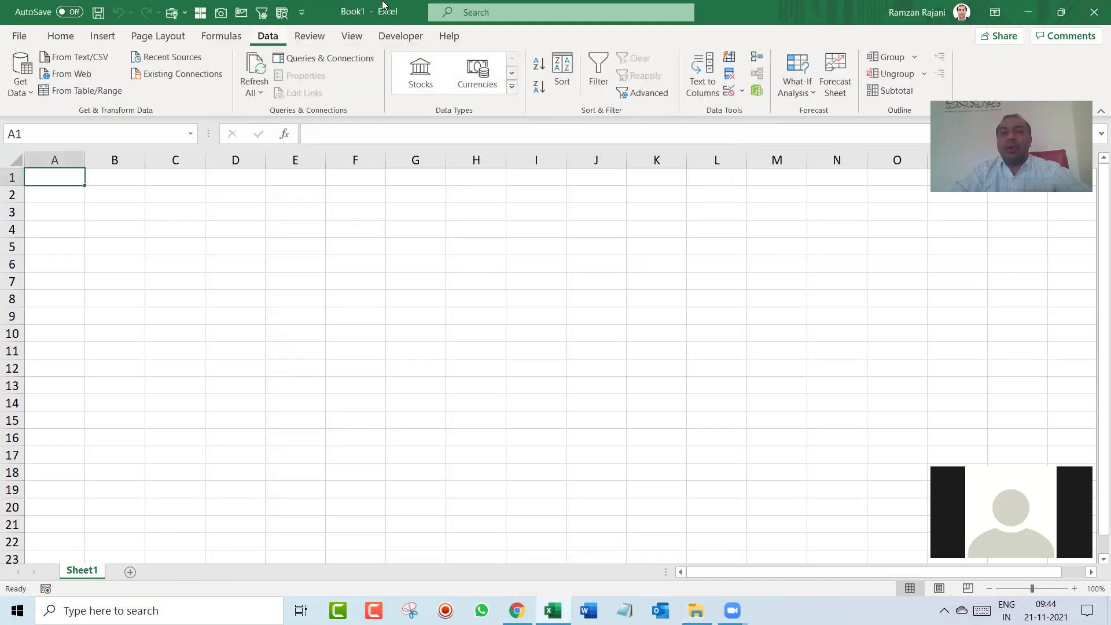
{"action": "left_click", "coordinate": [561, 84]}
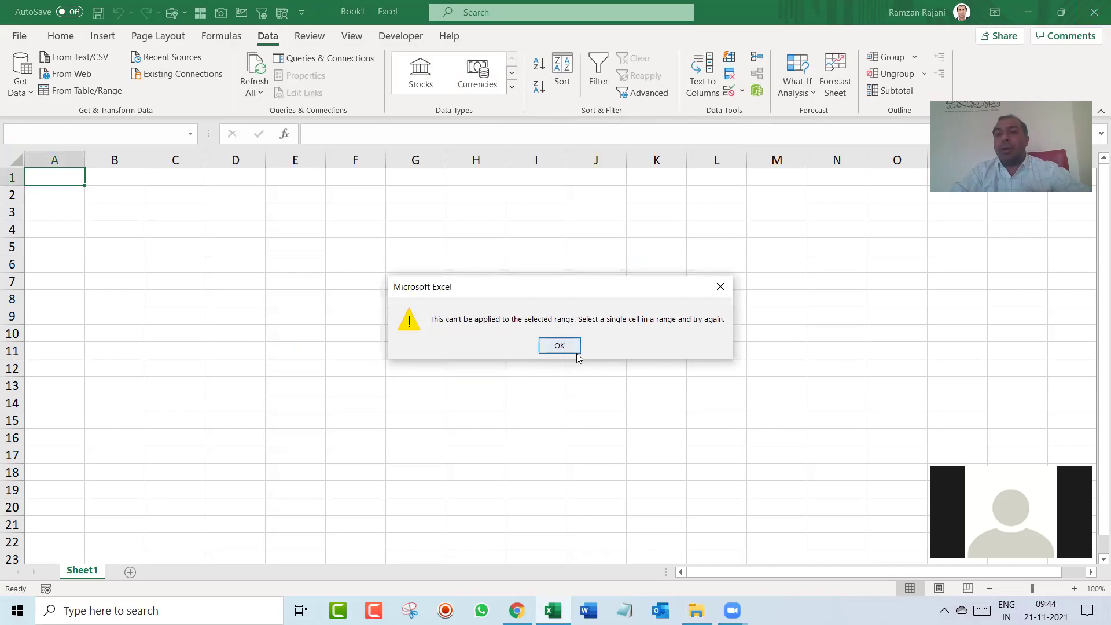
{"action": "key", "text": "Return"}
Enter the sample words sdf, sdf, f and fsadf down column A
{"action": "type", "text": "sdf"}
{"action": "key", "text": "Return"}
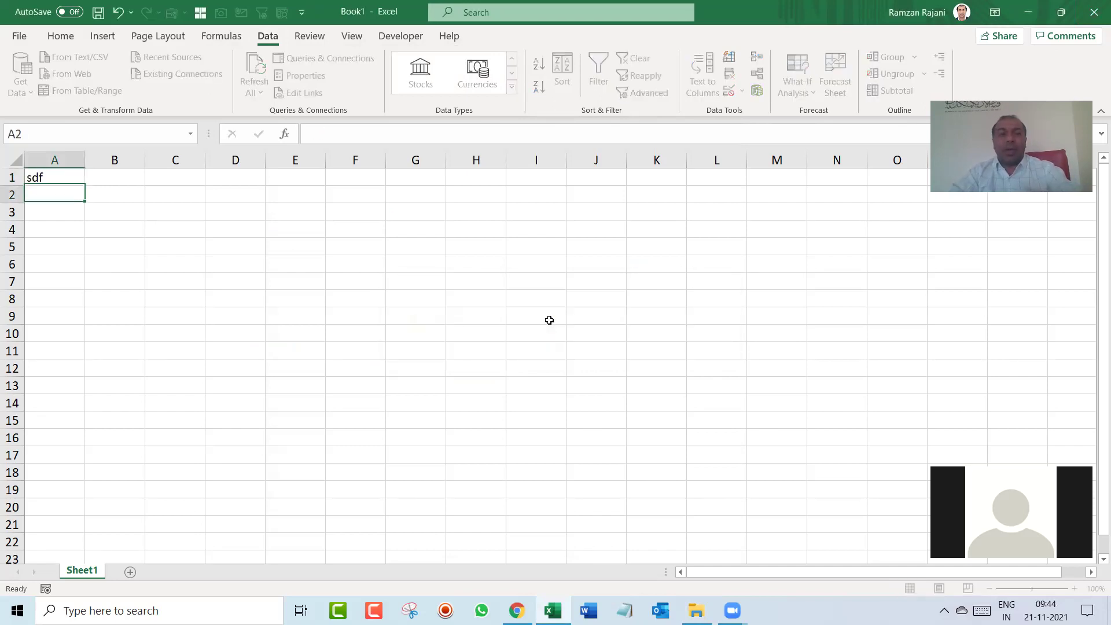
{"action": "type", "text": "sdf"}
{"action": "key", "text": "Return"}
{"action": "type", "text": "f"}
{"action": "key", "text": "Return"}
{"action": "type", "text": "sdf"}
{"action": "key", "text": "Return"}
{"action": "type", "text": "fsadf"}
{"action": "key", "text": "Return"}
{"action": "key", "text": "ctrl+Home"}
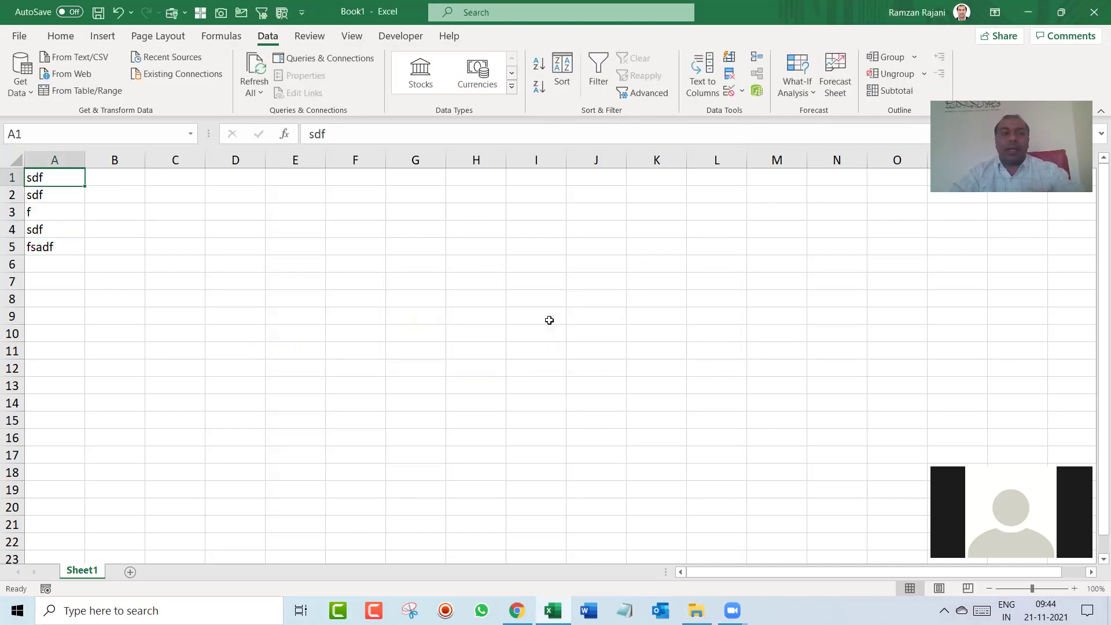
In the Sort dialog, tick My data has headers and add a second level, then cancel
{"action": "left_click", "coordinate": [562, 76]}
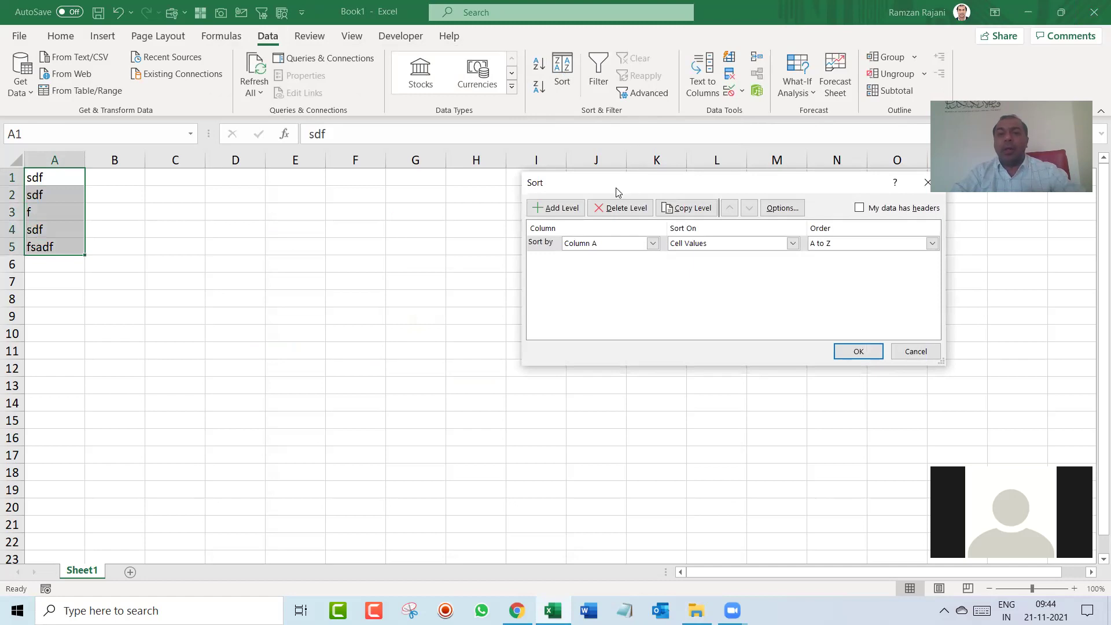
{"action": "left_click_drag", "start_coordinate": [618, 192], "coordinate": [404, 187]}
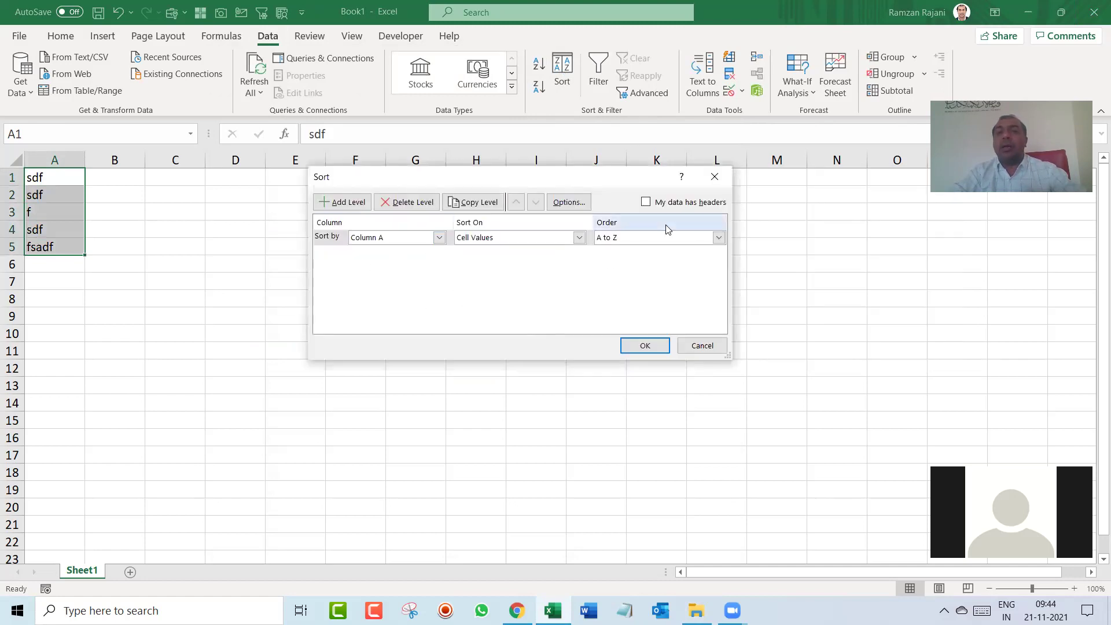
{"action": "left_click", "coordinate": [656, 203]}
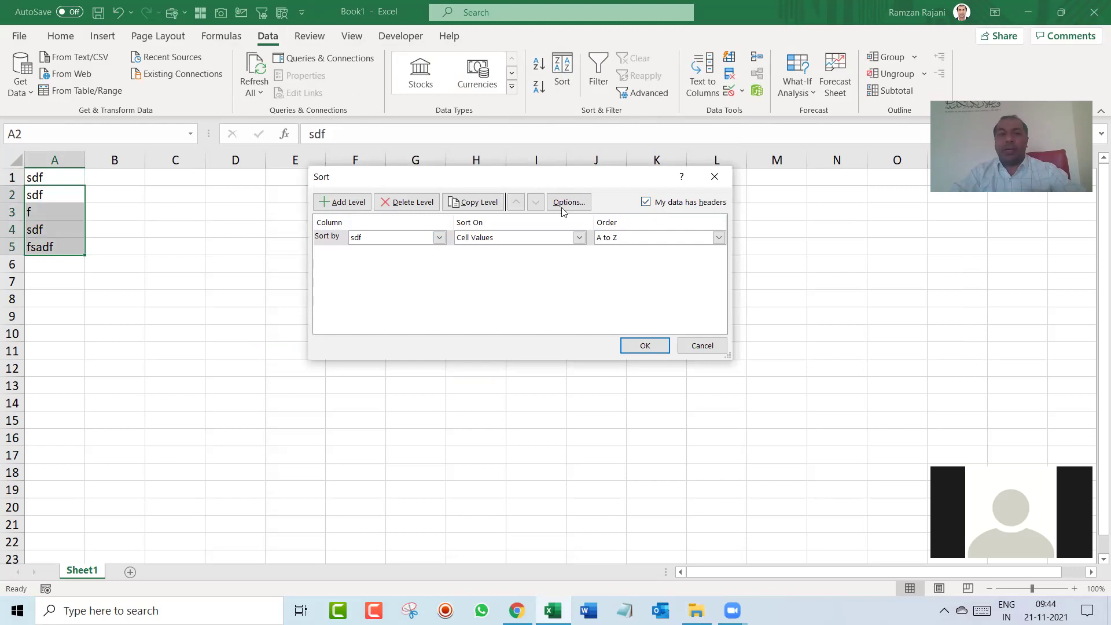
{"action": "left_click", "coordinate": [355, 207]}
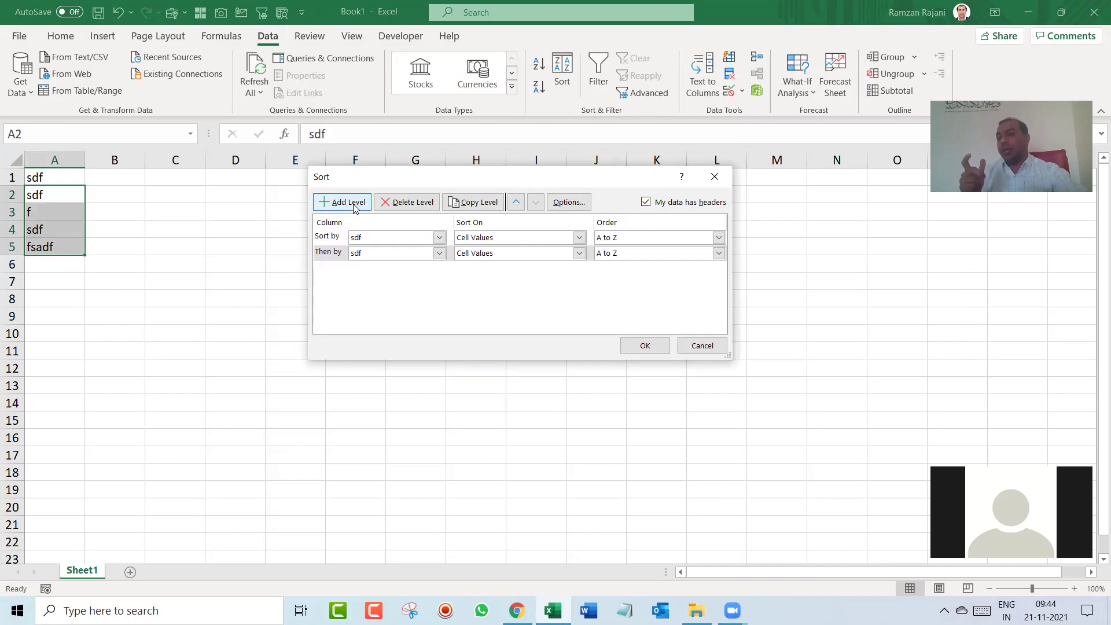
{"action": "key", "text": "Escape"}
{"action": "key", "text": "Right"}
{"action": "key", "text": "Down"}
{"action": "key", "text": "Down"}
{"action": "key", "text": "Right"}
{"action": "key", "text": "Right"}
{"action": "key", "text": "Right"}
{"action": "type", "text": "=so"}
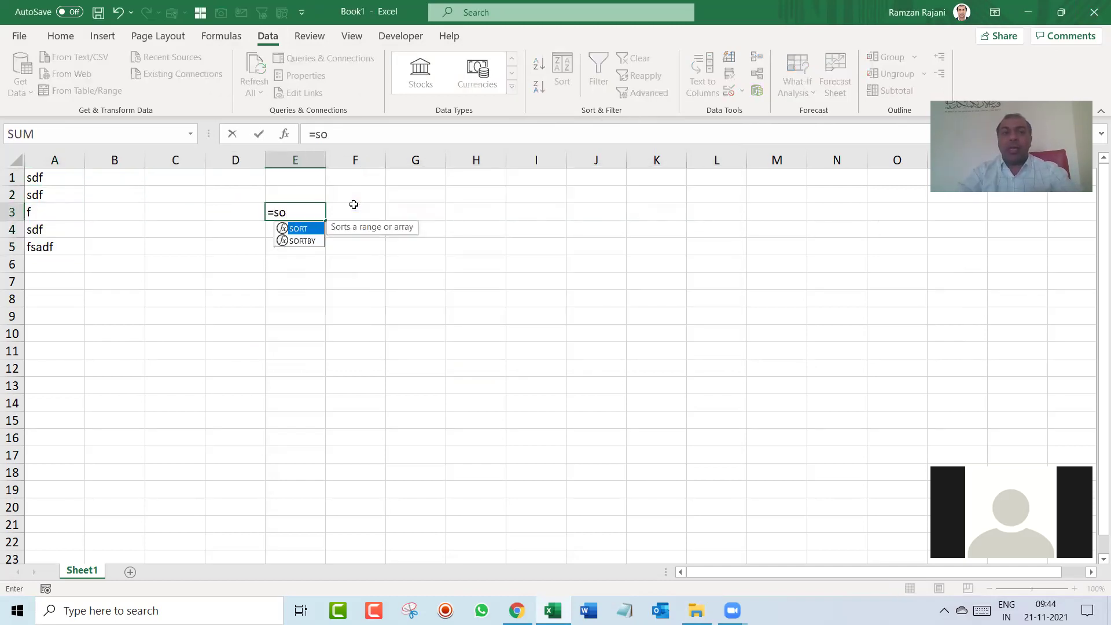
{"action": "key", "text": "Tab"}
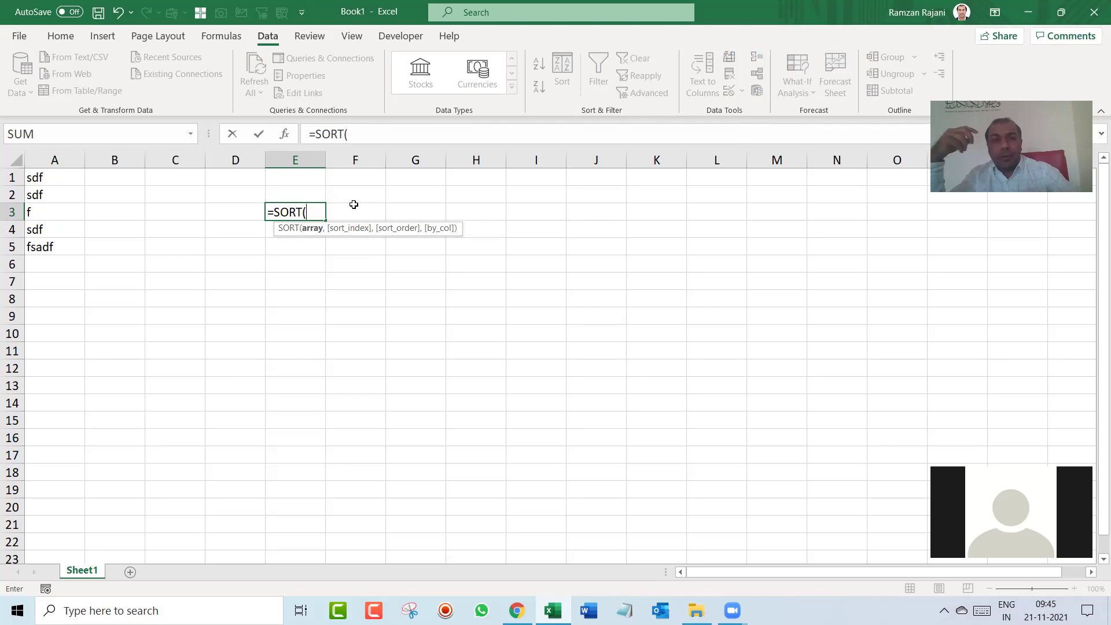
{"action": "key", "text": "Escape"}
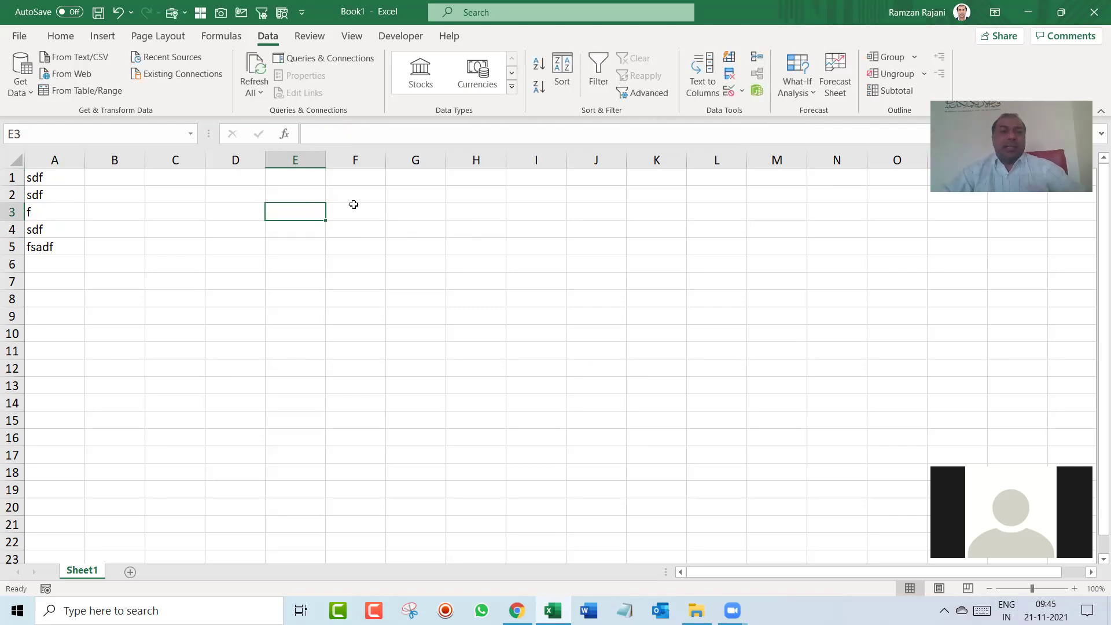
Close Book1 without saving, create a blank Book2 and switch to the Adnic Adv Excel folder
{"action": "key", "text": "alt+F4"}
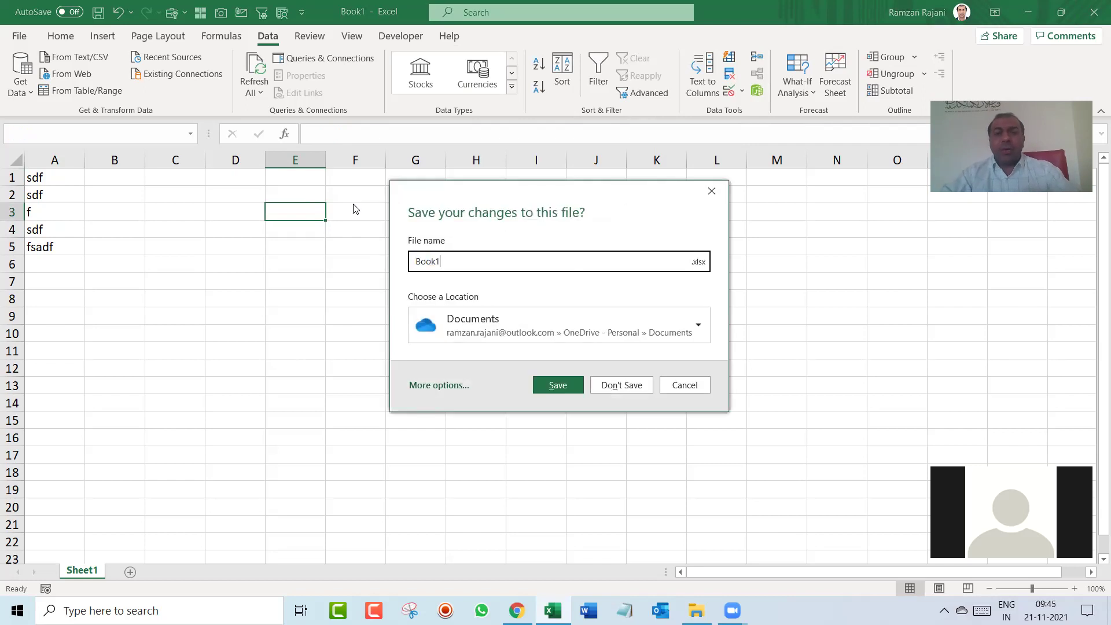
{"action": "left_click", "coordinate": [640, 385]}
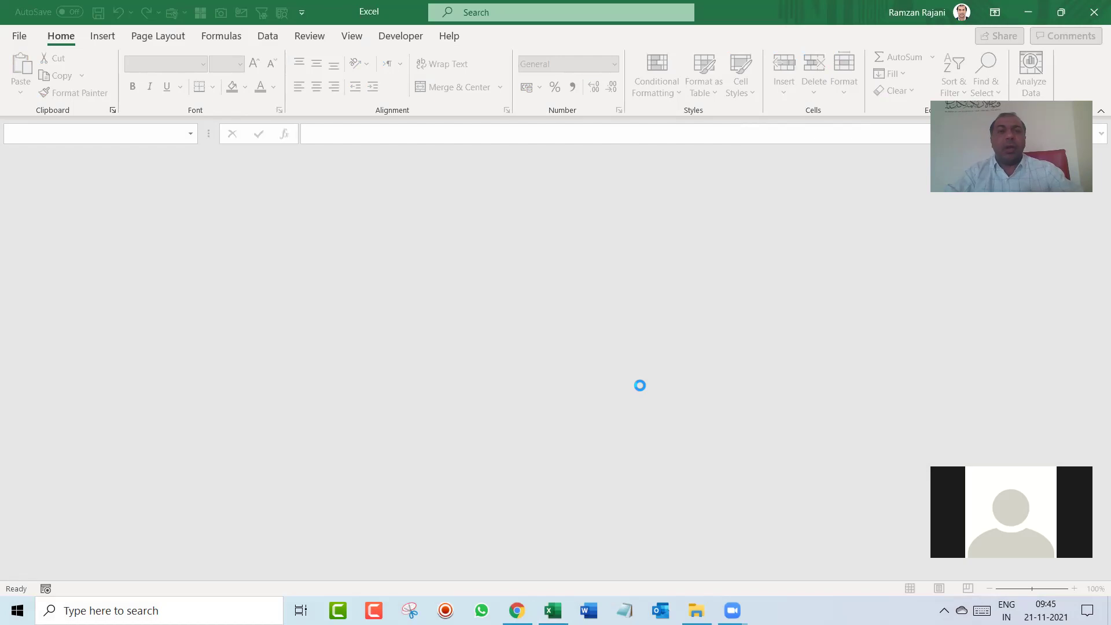
{"action": "key", "text": "ctrl+n"}
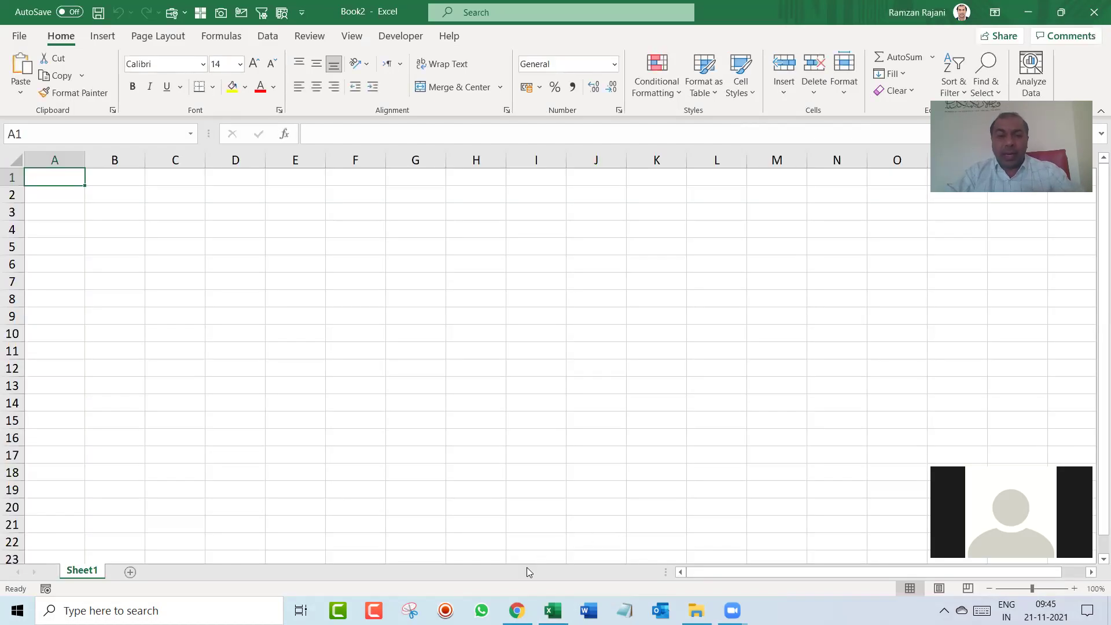
{"action": "key", "text": "alt+Tab"}
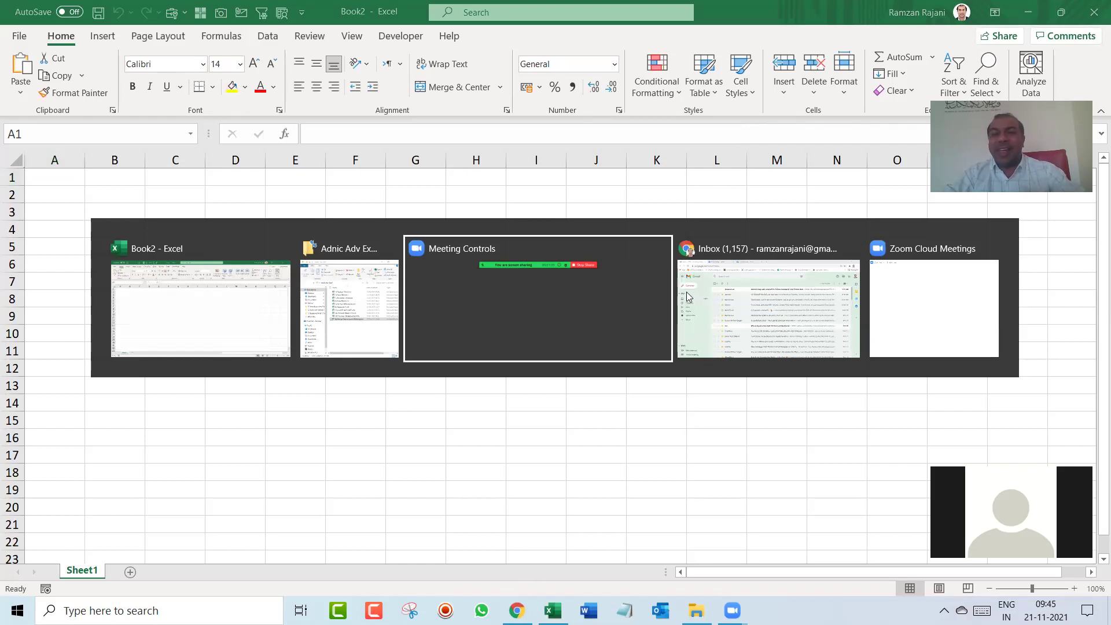
{"action": "key", "text": "alt+shift+Tab"}
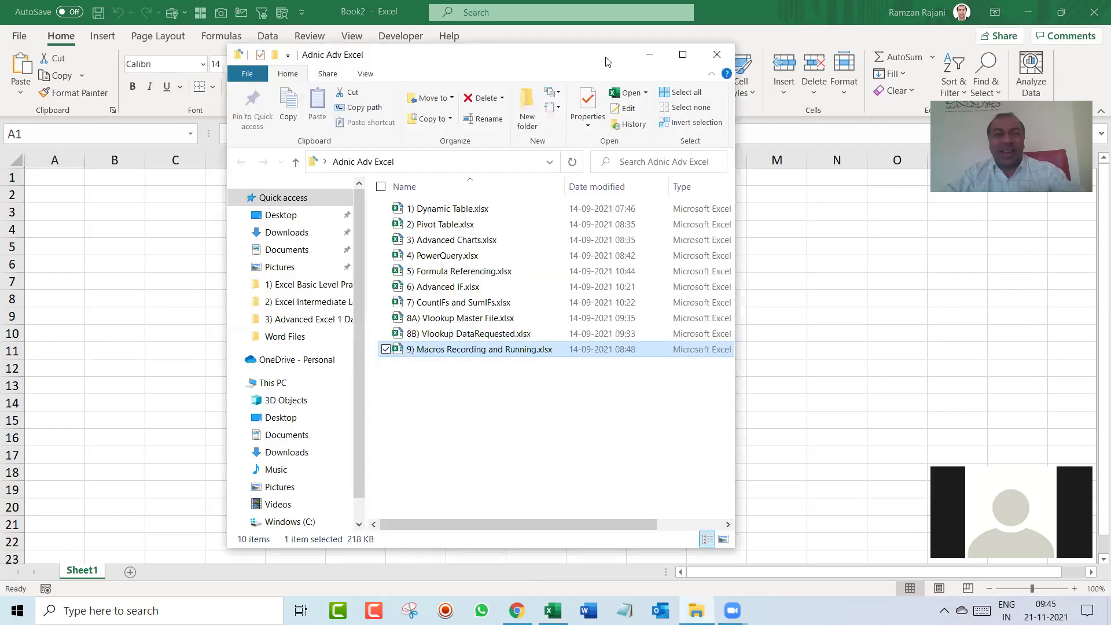
Open '1) Dynamic Table.xlsx' and select a cell inside the SalesData1 data
{"action": "left_click_drag", "start_coordinate": [606, 62], "coordinate": [686, 70]}
{"action": "left_click", "coordinate": [617, 416]}
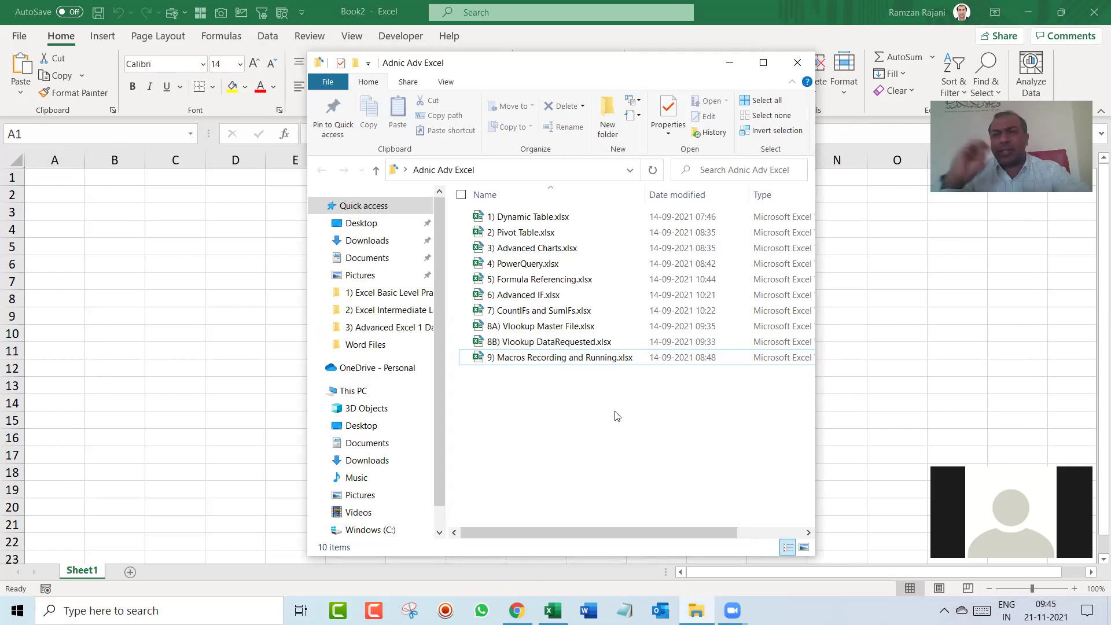
{"action": "left_click", "coordinate": [534, 222]}
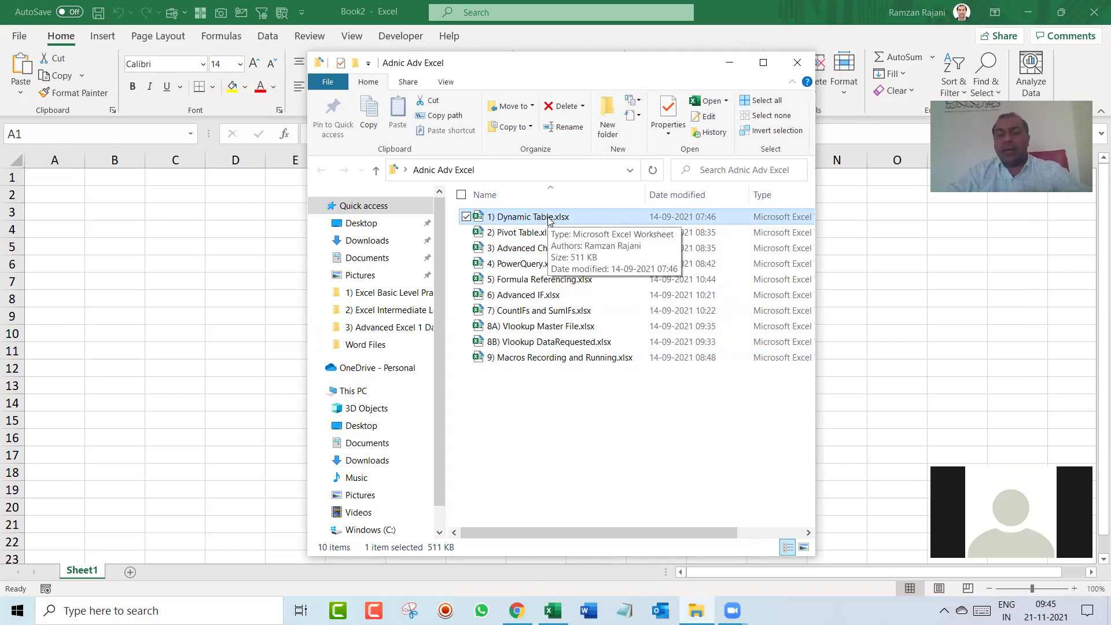
{"action": "double_click", "coordinate": [548, 217]}
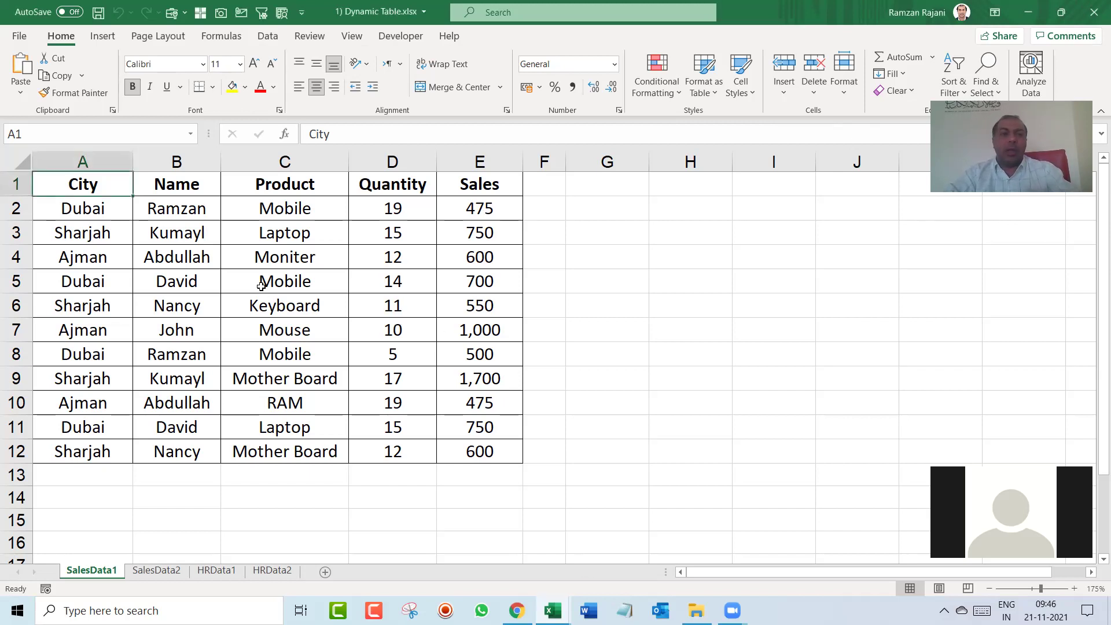
{"action": "left_click", "coordinate": [244, 264]}
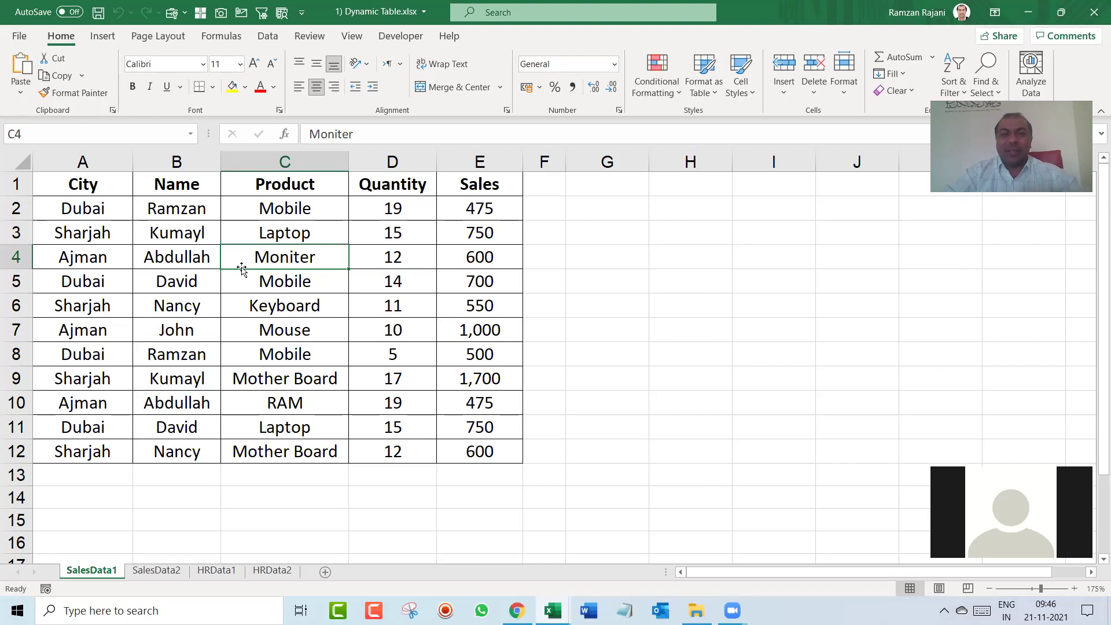
{"action": "left_click", "coordinate": [263, 317]}
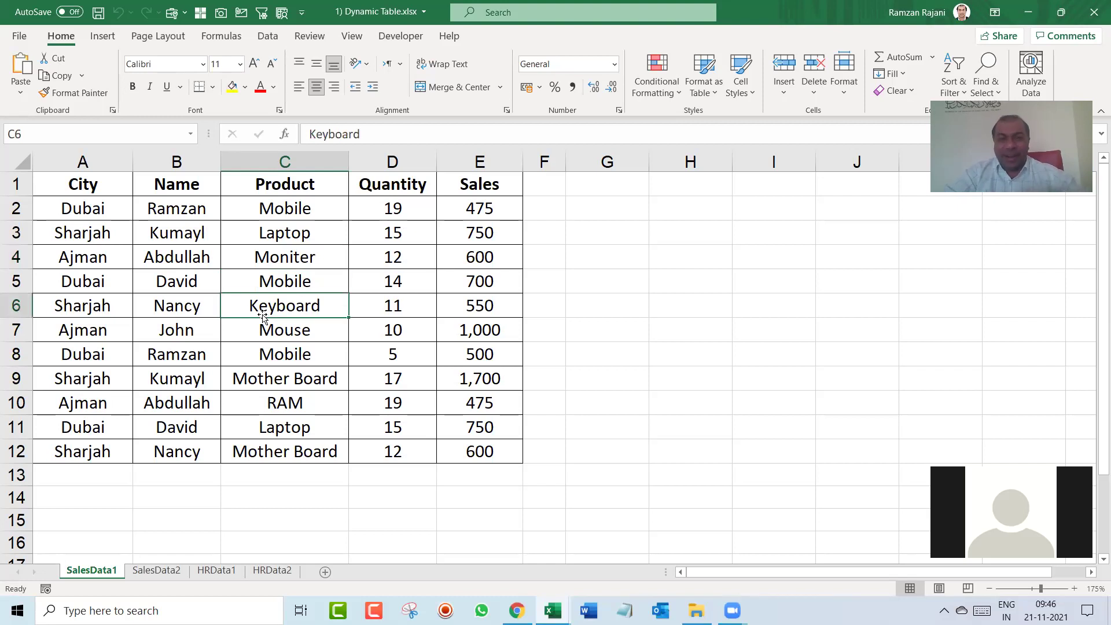
Convert A1:E12 into Table1 with headers and add a Total row summing Sales to 8,100
{"action": "key", "text": "ctrl+t"}
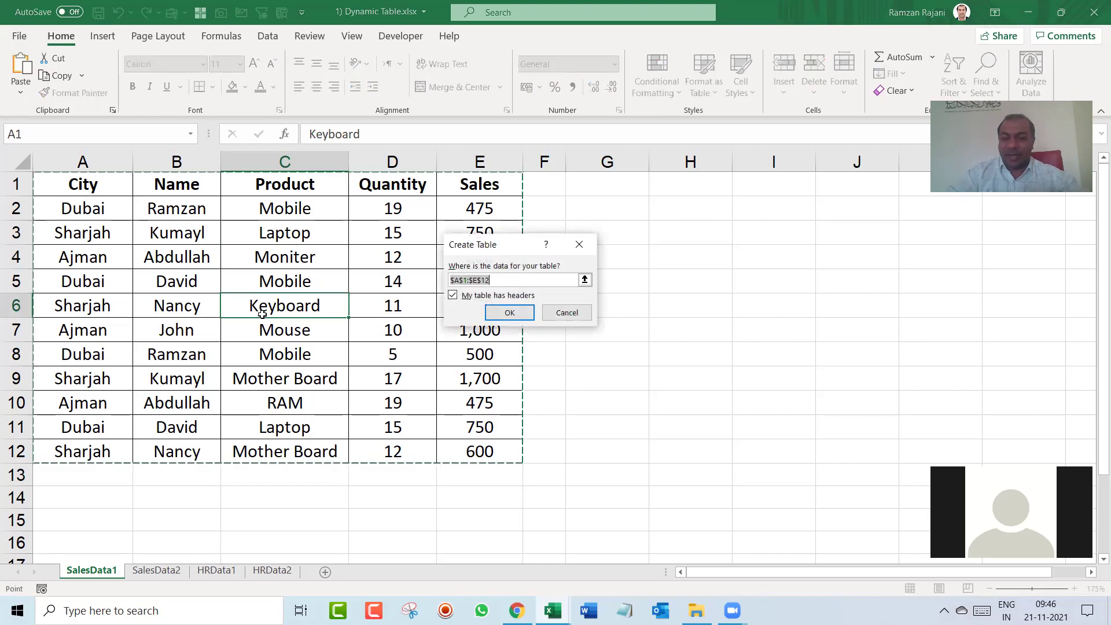
{"action": "key", "text": "Return"}
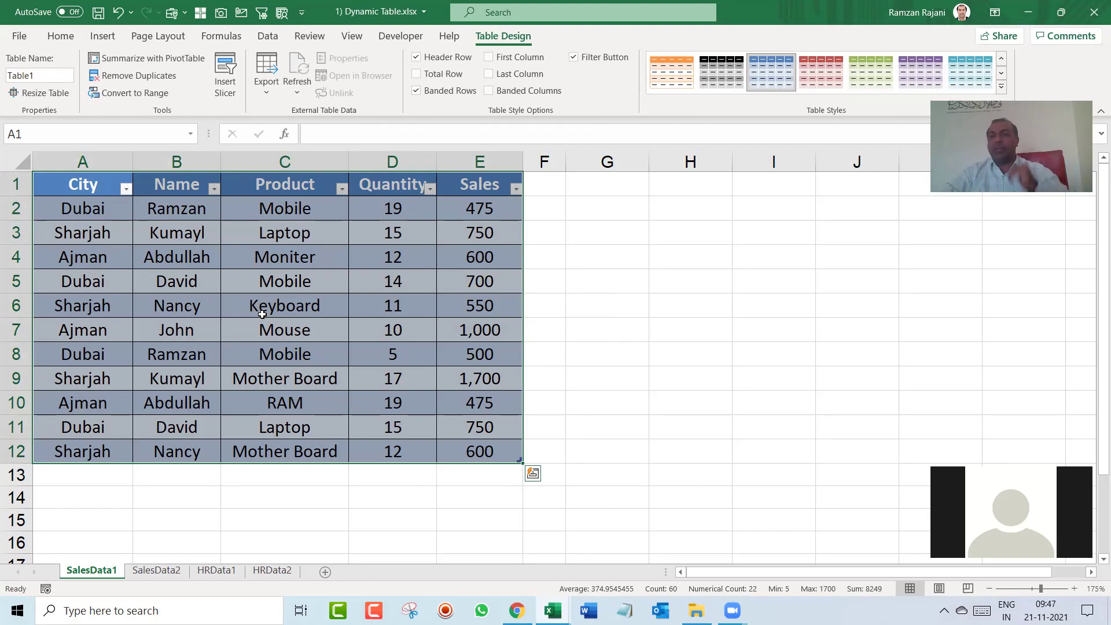
{"action": "key", "text": "Down"}
{"action": "key", "text": "Right"}
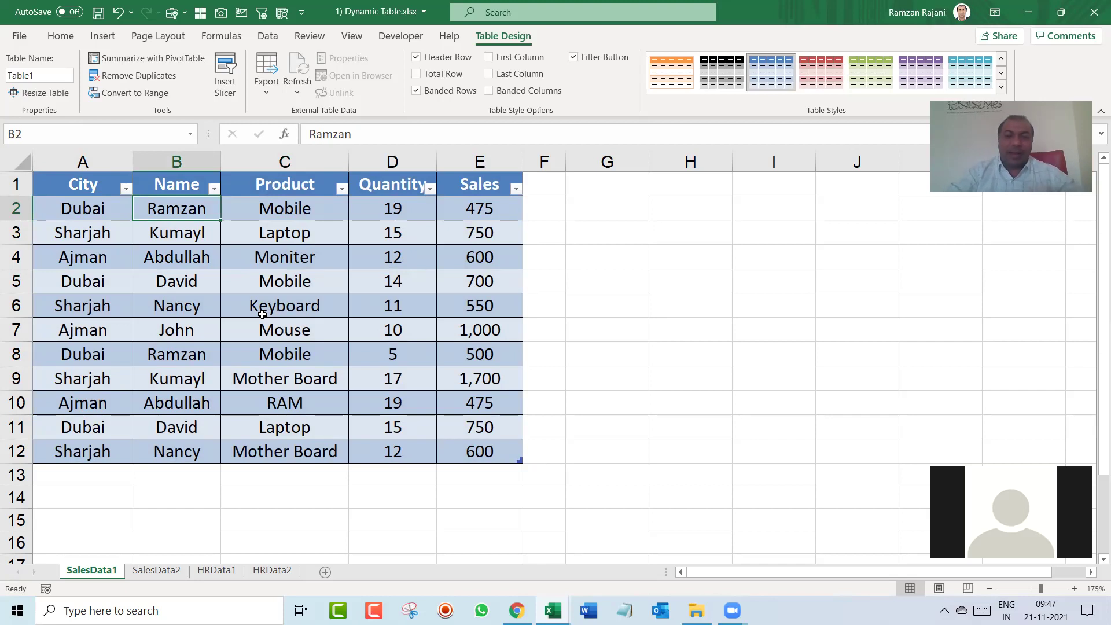
{"action": "key", "text": "ctrl+shift+t"}
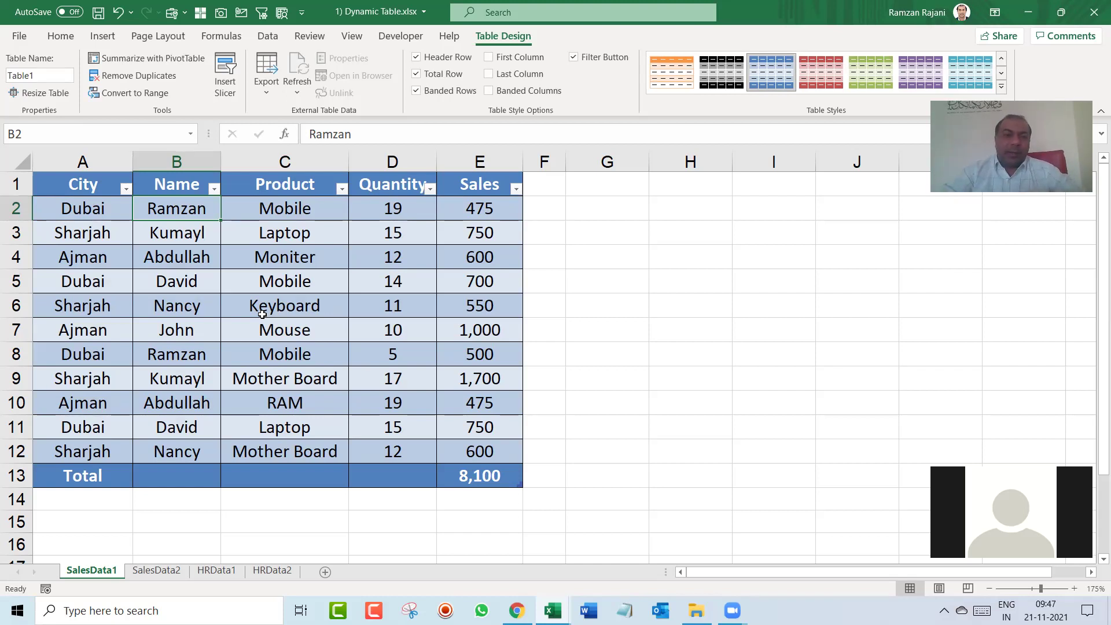
{"action": "left_click", "coordinate": [279, 277]}
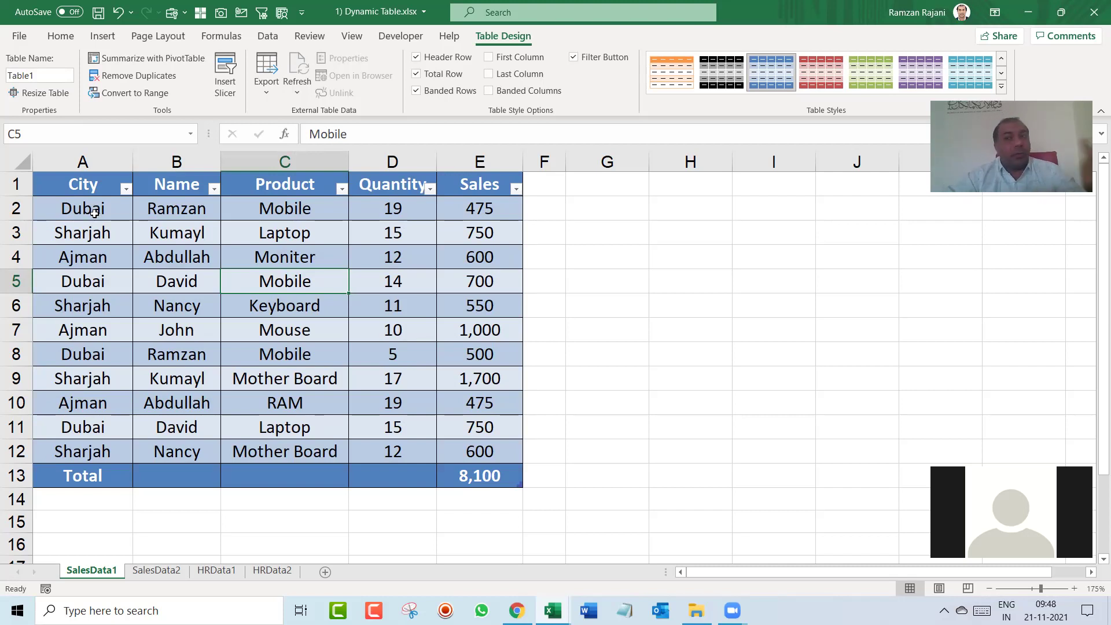
Filter the City column to Dubai only, leaving 4 of 11 records
{"action": "left_click", "coordinate": [127, 189]}
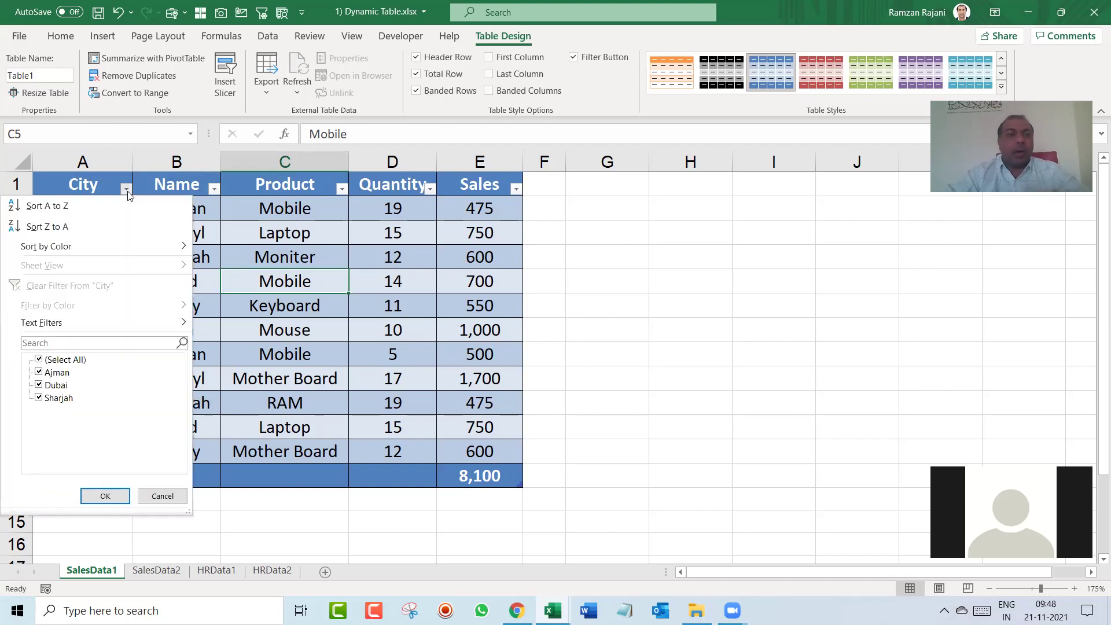
{"action": "left_click", "coordinate": [67, 363]}
{"action": "left_click", "coordinate": [57, 385]}
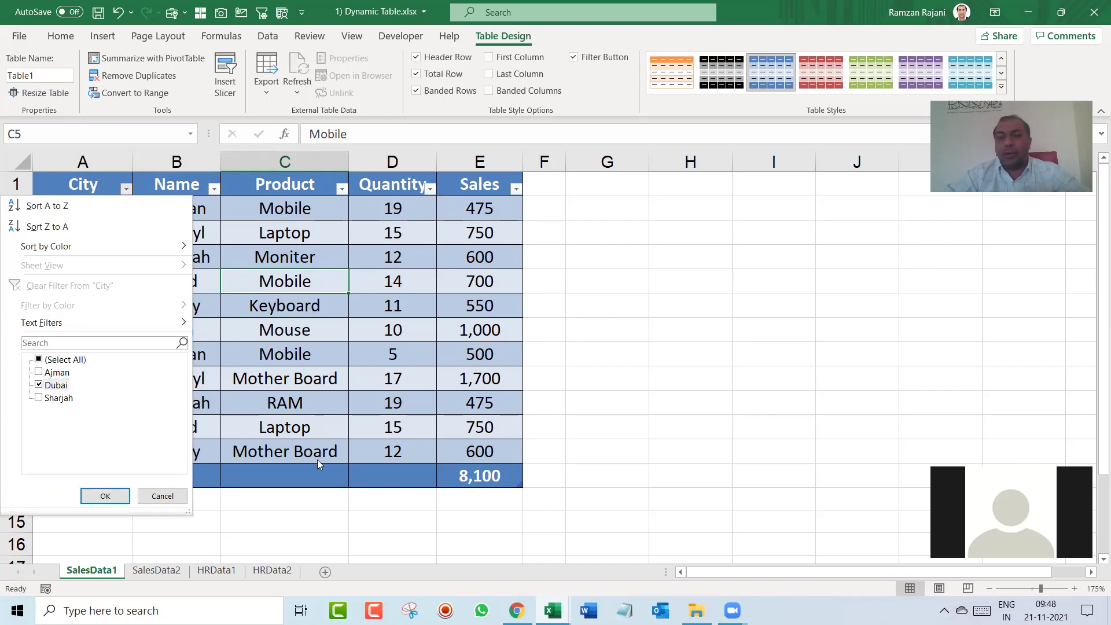
{"action": "left_click", "coordinate": [106, 497]}
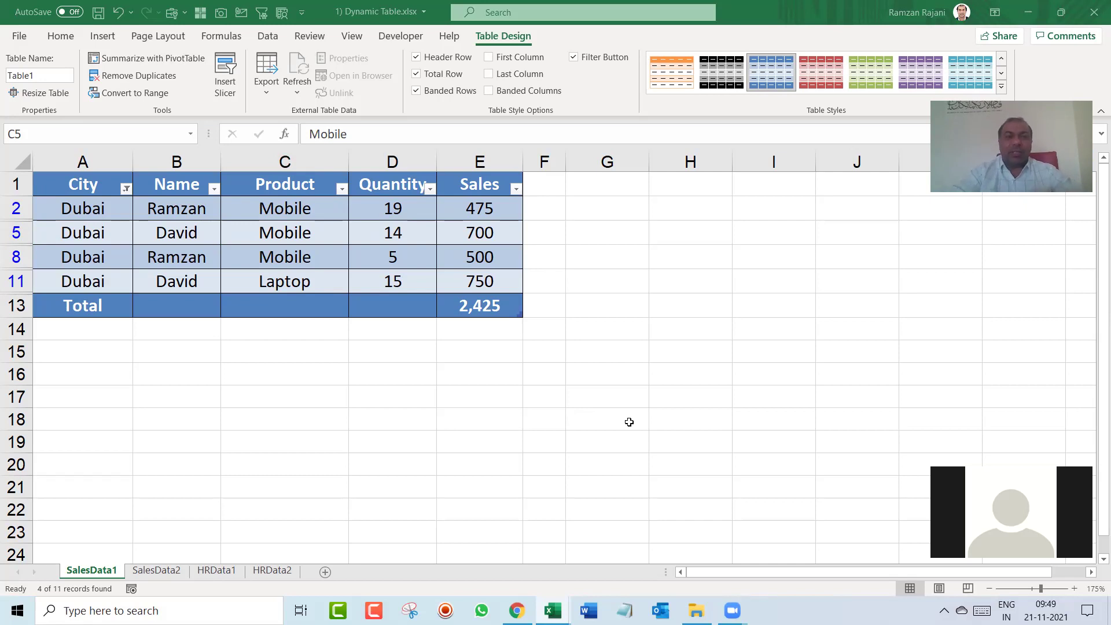
Clear the City filter so all 11 rows show, and switch off the header filter buttons
{"action": "left_click", "coordinate": [257, 234]}
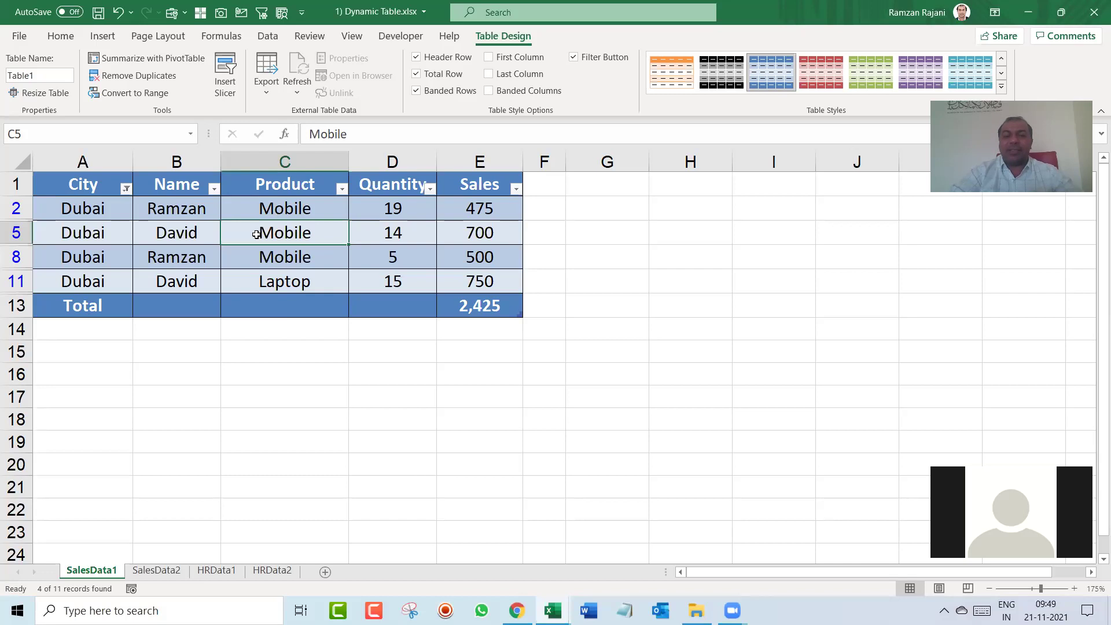
{"action": "key", "text": "alt+a"}
{"action": "key", "text": "c"}
{"action": "key", "text": "ctrl+shift+l"}
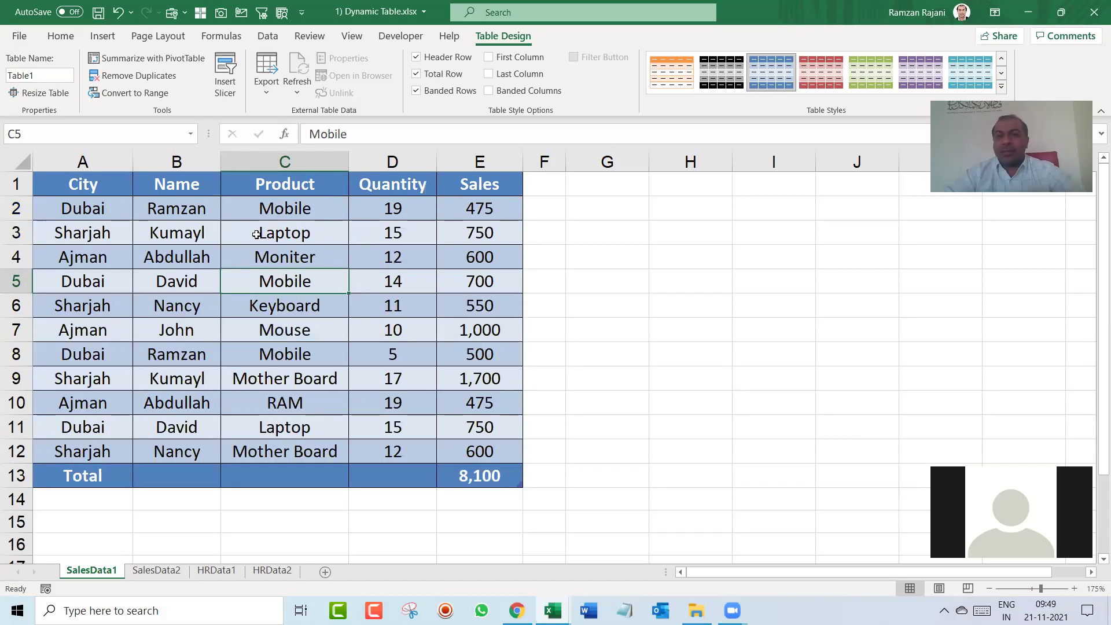
Widen column F beside the Sales column
{"action": "key", "text": "ctrl+Up"}
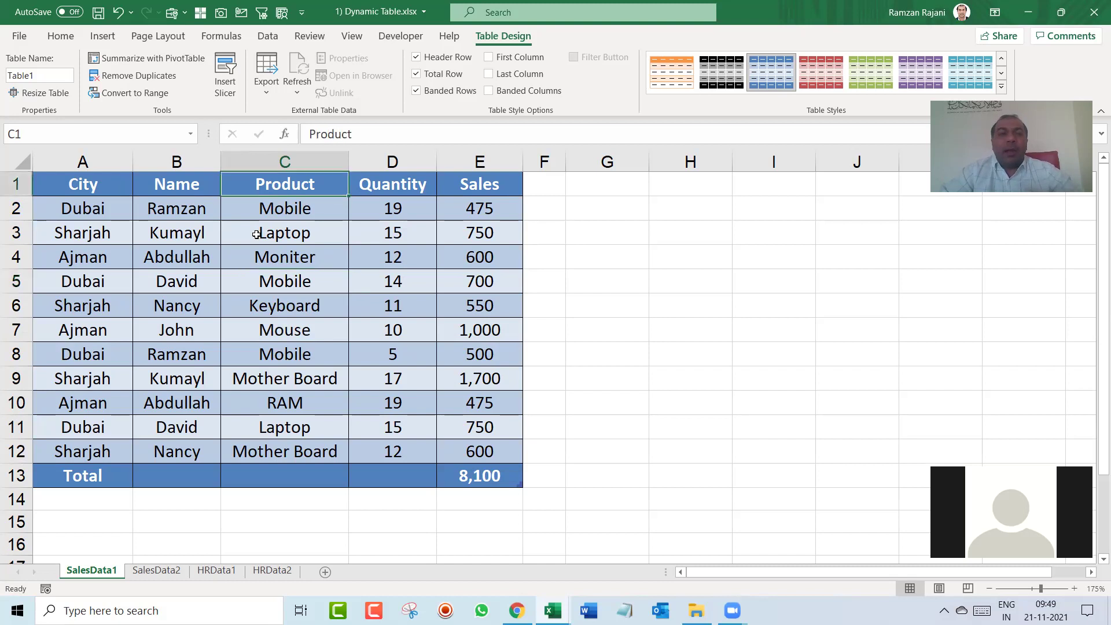
{"action": "key", "text": "ctrl+Right"}
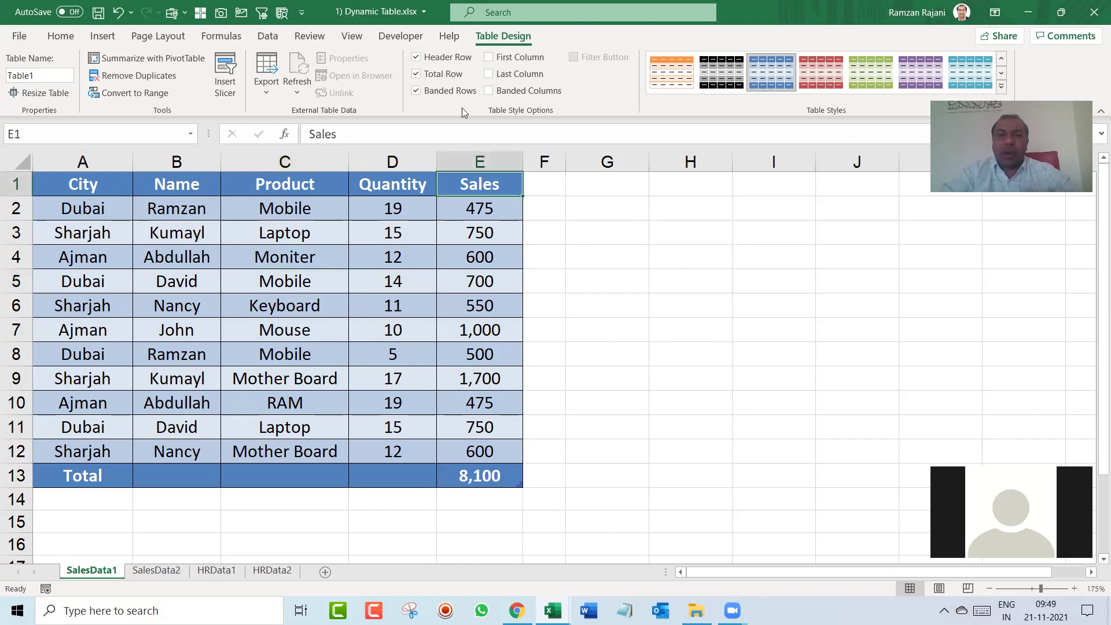
{"action": "left_click_drag", "start_coordinate": [566, 162], "coordinate": [609, 204]}
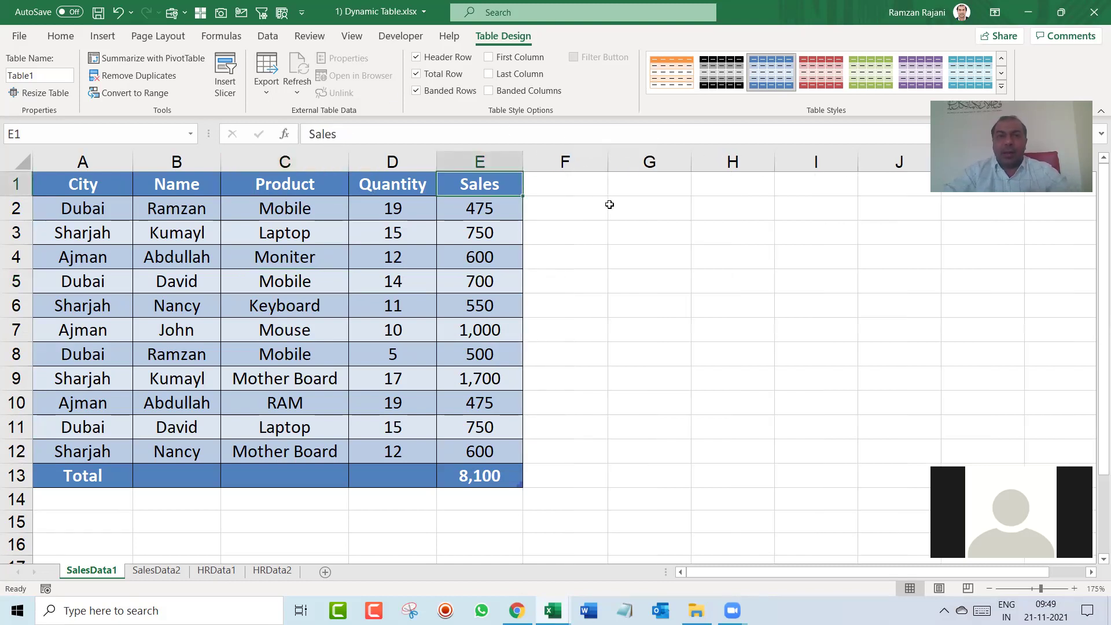
Add a 'Total' column header in F1 and set its total-row cell F13 to Sum
{"action": "key", "text": "Right"}
{"action": "type", "text": "Total"}
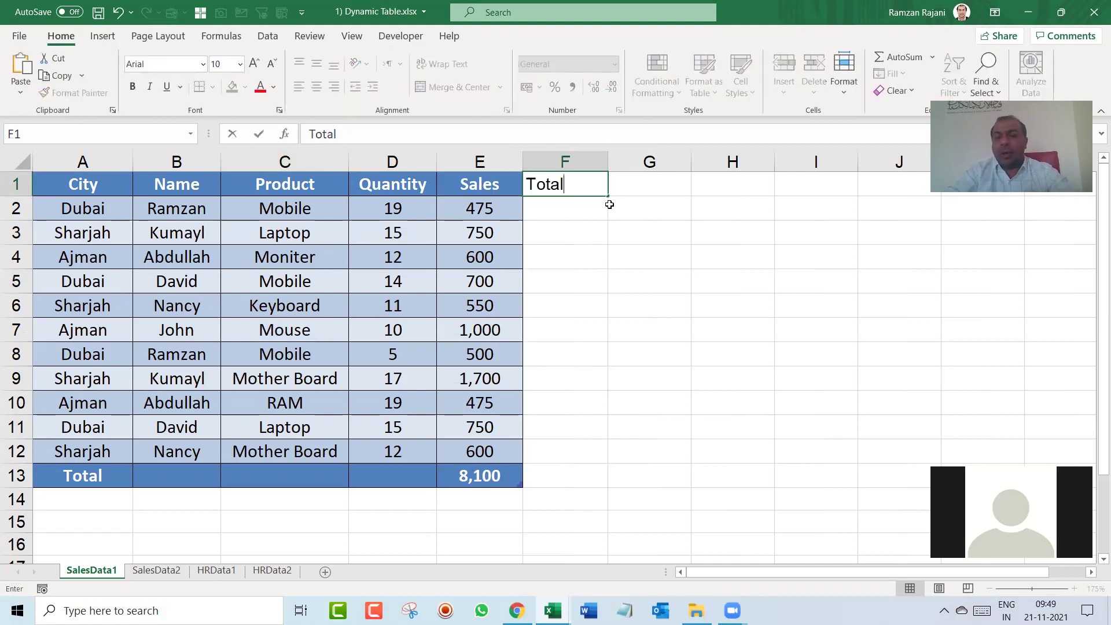
{"action": "key", "text": "Return"}
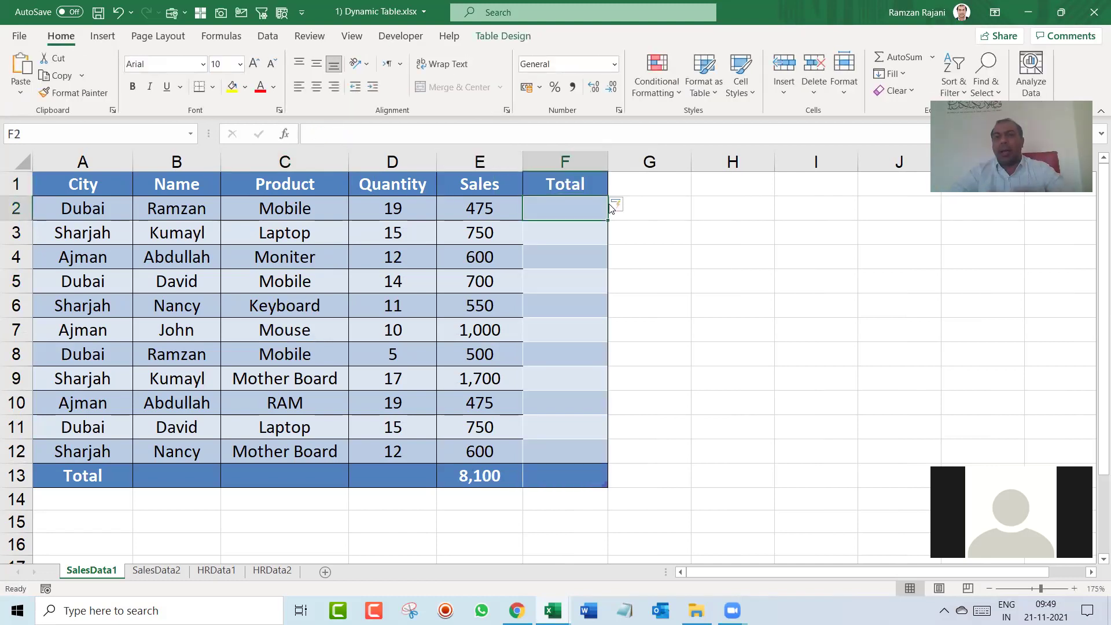
{"action": "key", "text": "Down"}
{"action": "key", "text": "Down"}
{"action": "key", "text": "Down"}
{"action": "key", "text": "Down"}
{"action": "key", "text": "Down"}
{"action": "key", "text": "Down"}
{"action": "key", "text": "Down"}
{"action": "key", "text": "Down"}
{"action": "key", "text": "Down"}
{"action": "key", "text": "Down"}
{"action": "key", "text": "Down"}
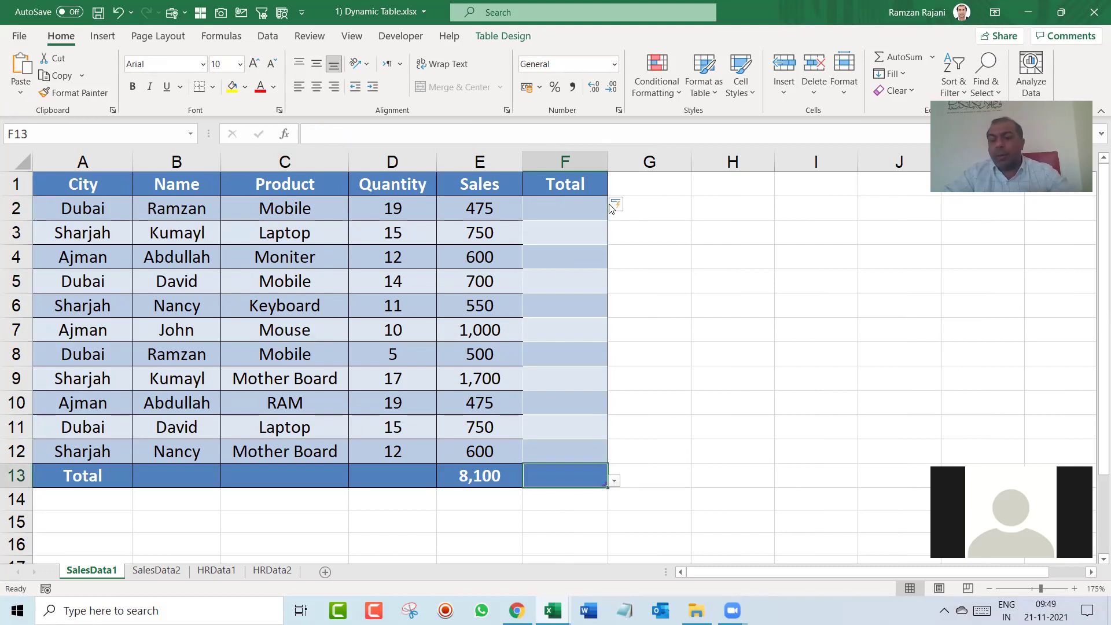
{"action": "key", "text": "alt+Down"}
{"action": "key", "text": "Down"}
{"action": "key", "text": "Down"}
{"action": "key", "text": "Down"}
{"action": "key", "text": "Down"}
{"action": "key", "text": "Down"}
{"action": "key", "text": "Down"}
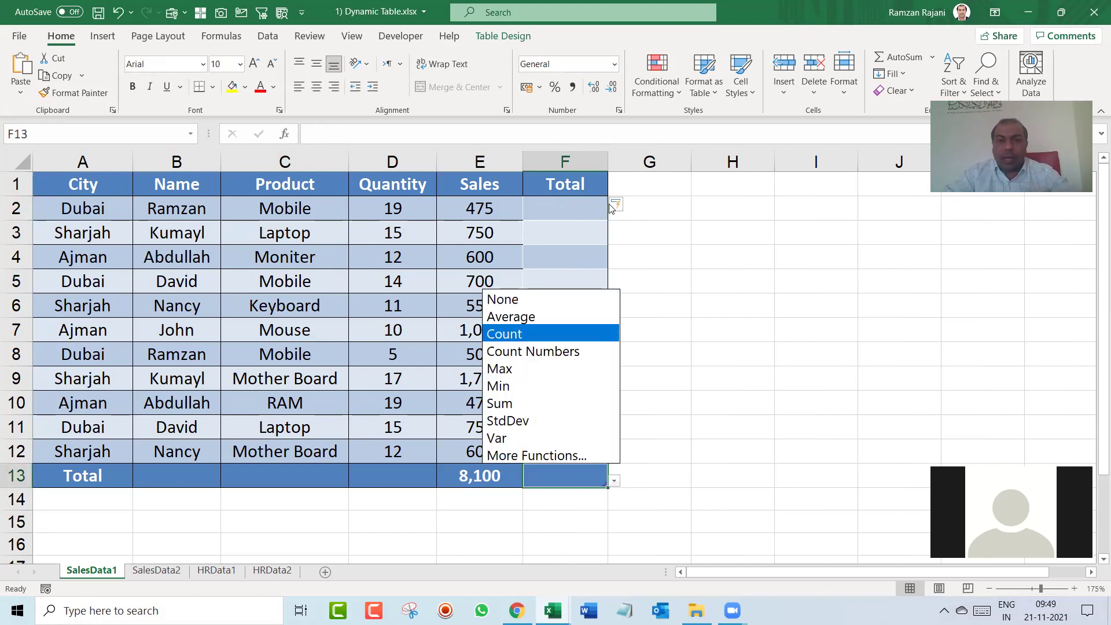
{"action": "key", "text": "Return"}
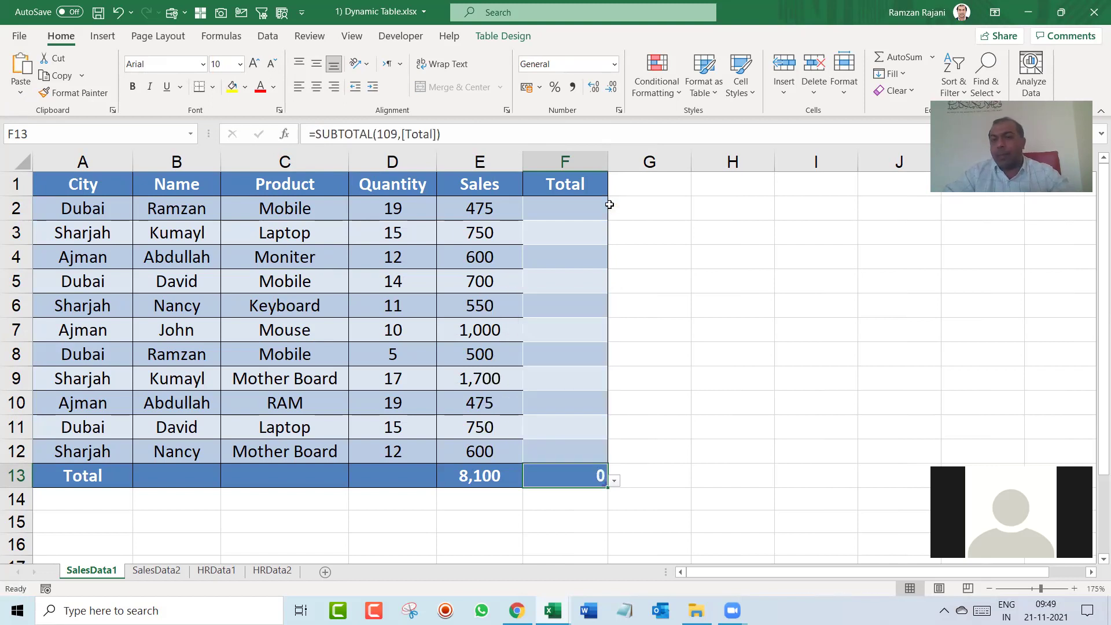
{"action": "key", "text": "Up"}
{"action": "key", "text": "Up"}
{"action": "key", "text": "Up"}
{"action": "key", "text": "Up"}
{"action": "key", "text": "Up"}
{"action": "key", "text": "Up"}
{"action": "key", "text": "Up"}
{"action": "key", "text": "Up"}
{"action": "key", "text": "Up"}
{"action": "key", "text": "Up"}
{"action": "key", "text": "Up"}
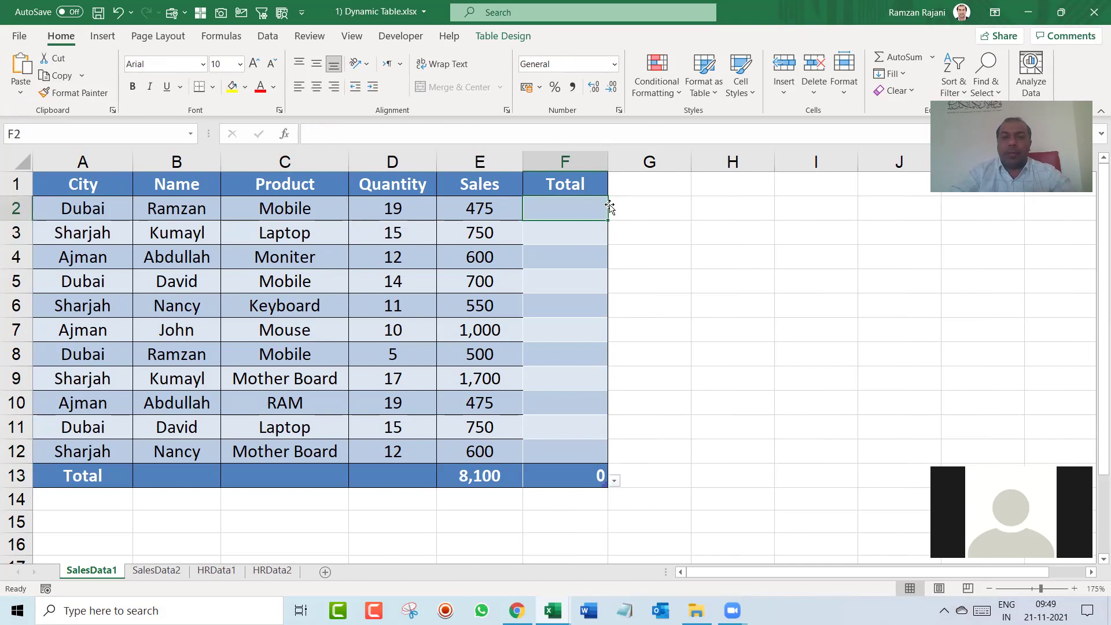
{"action": "type", "text": "="}
{"action": "key", "text": "Left"}
{"action": "key", "text": "Left"}
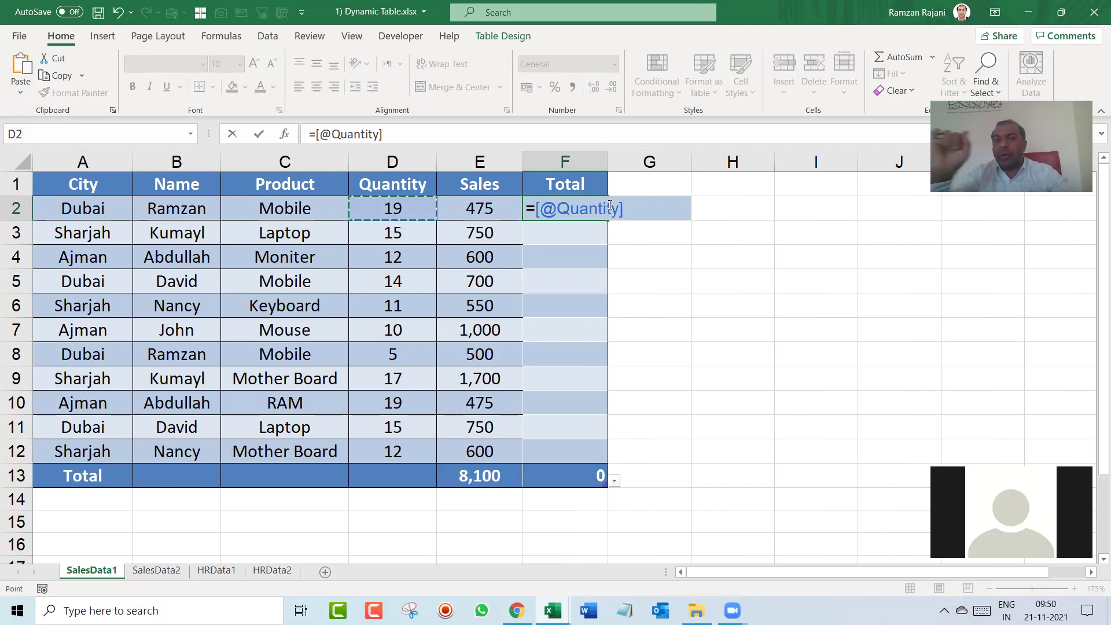
{"action": "type", "text": "&"}
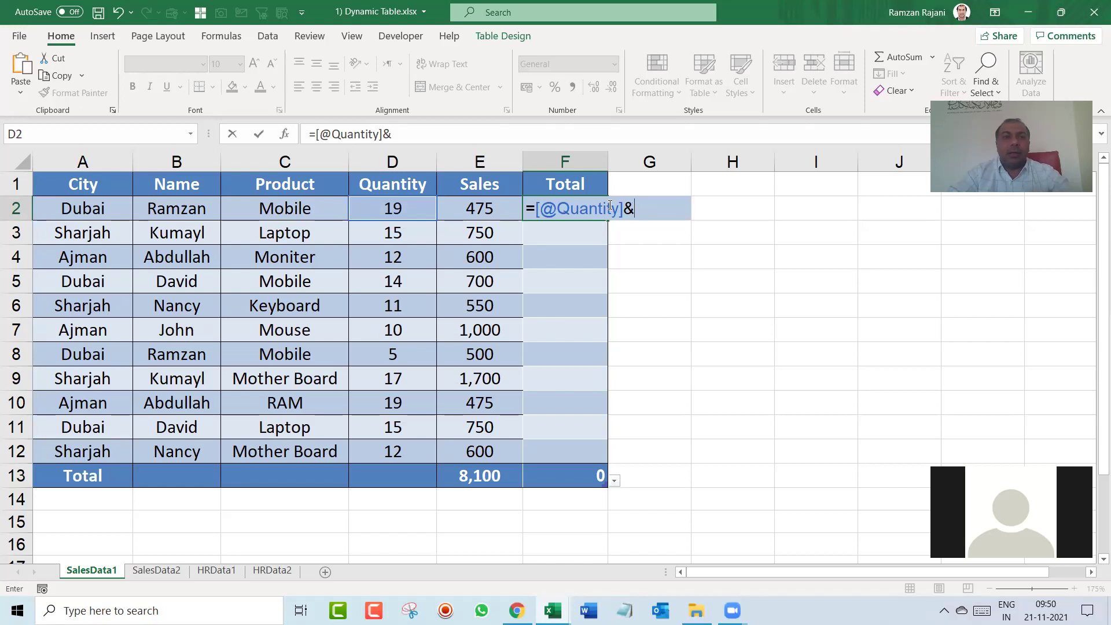
{"action": "key", "text": "BackSpace"}
{"action": "type", "text": "*"}
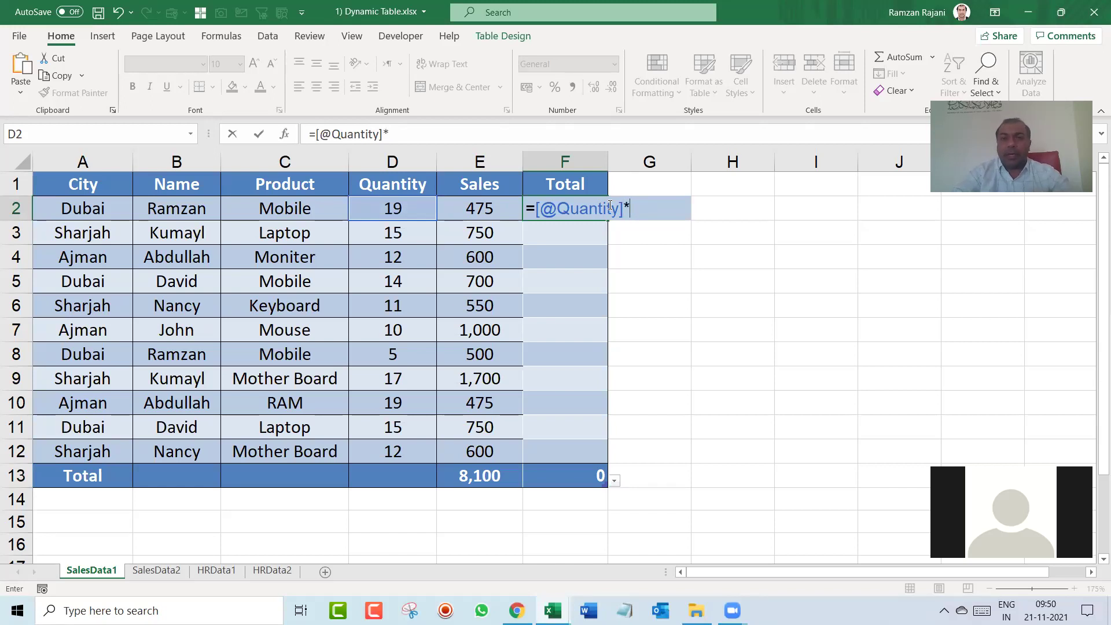
{"action": "key", "text": "Left"}
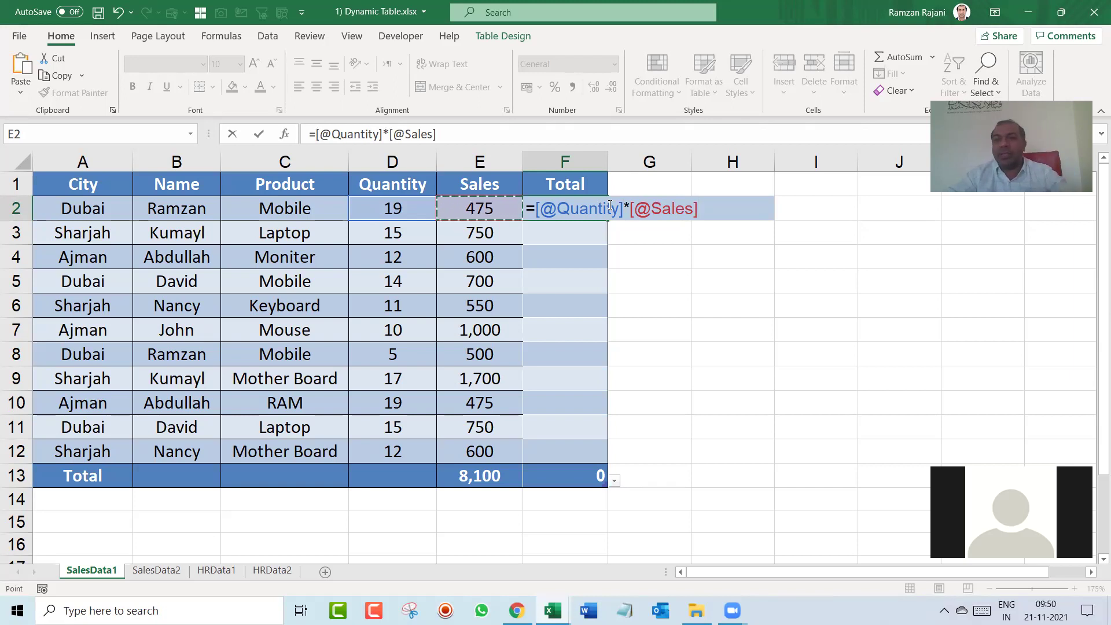
{"action": "key", "text": "Return"}
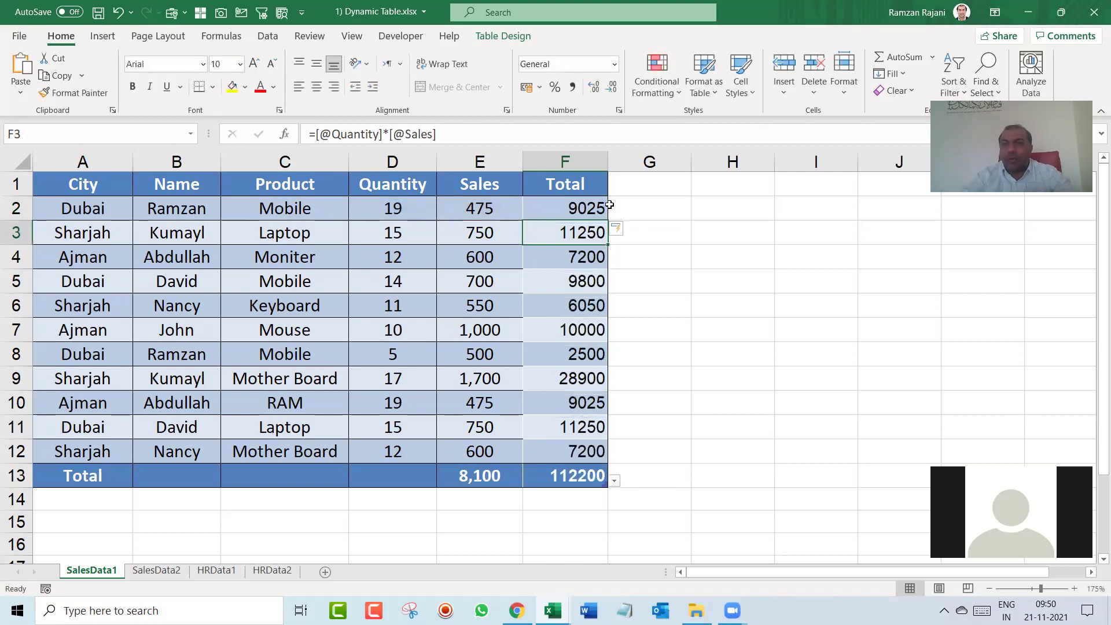
{"action": "key", "text": "Left"}
{"action": "key", "text": "Left"}
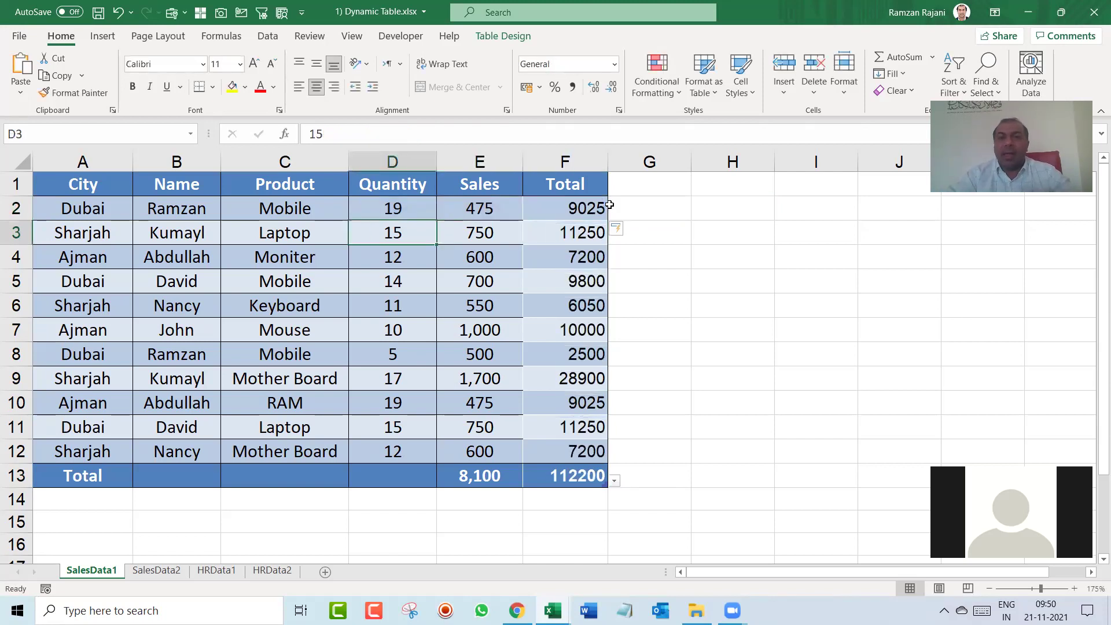
{"action": "key", "text": "ctrl+Down"}
{"action": "key", "text": "Down"}
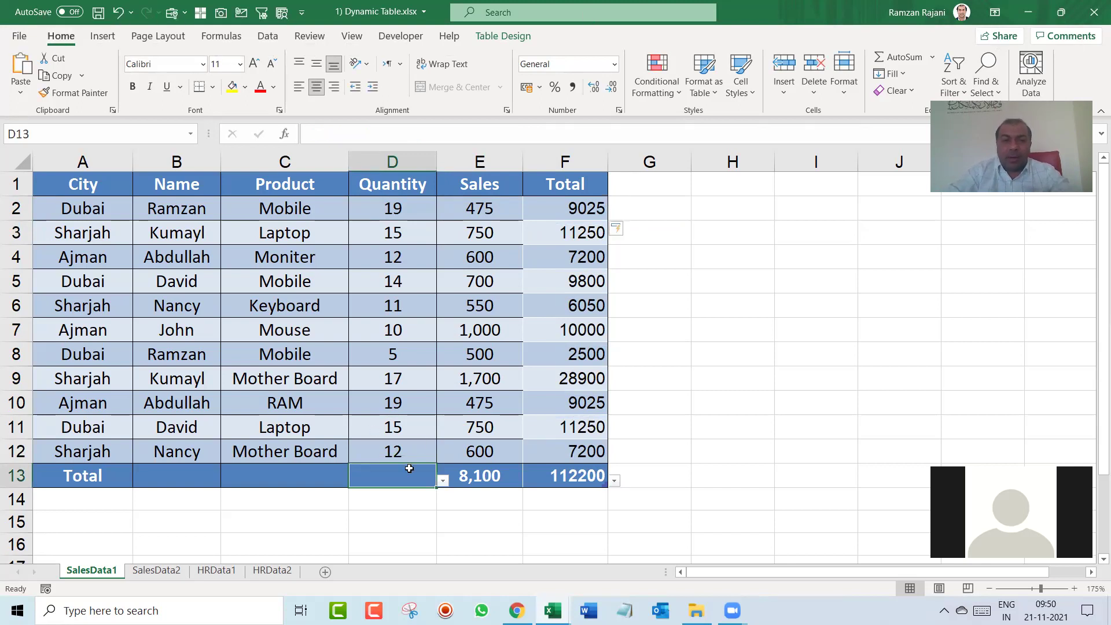
Switch D13's Quantity total to Average, then Count, and finally Max, which shows 19
{"action": "left_click", "coordinate": [442, 480]}
{"action": "key", "text": "Down"}
{"action": "key", "text": "Down"}
{"action": "key", "text": "Up"}
{"action": "key", "text": "Return"}
{"action": "left_click", "coordinate": [443, 480]}
{"action": "key", "text": "Down"}
{"action": "key", "text": "Return"}
{"action": "left_click", "coordinate": [443, 481]}
{"action": "key", "text": "Down"}
{"action": "key", "text": "Down"}
{"action": "key", "text": "Return"}
{"action": "left_click", "coordinate": [443, 480]}
{"action": "key", "text": "Return"}
{"action": "key", "text": "Return"}
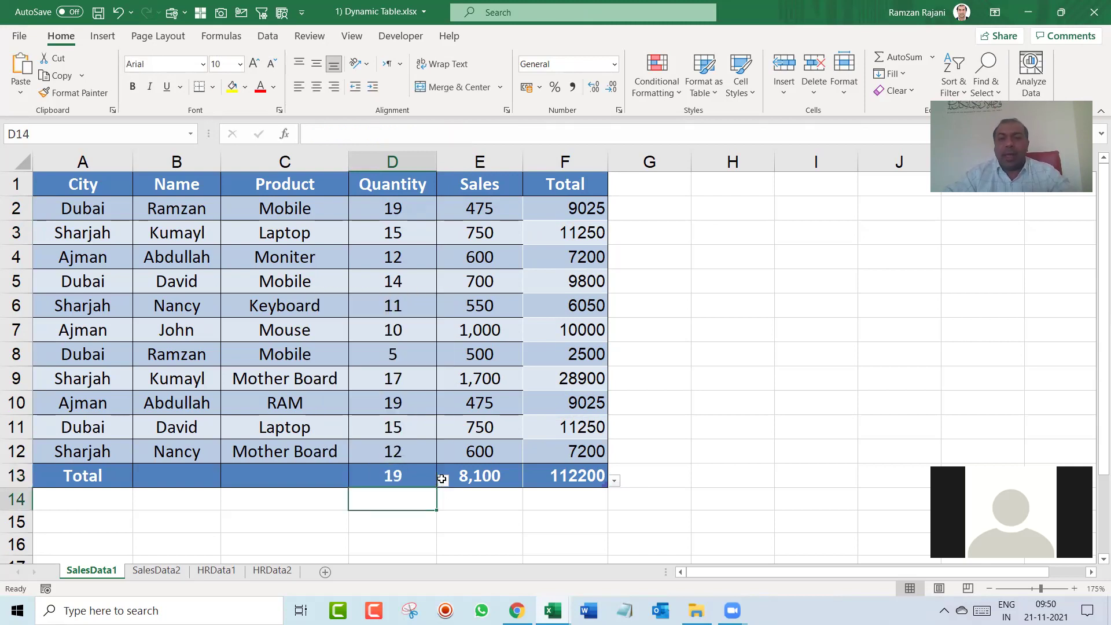
{"action": "key", "text": "Up"}
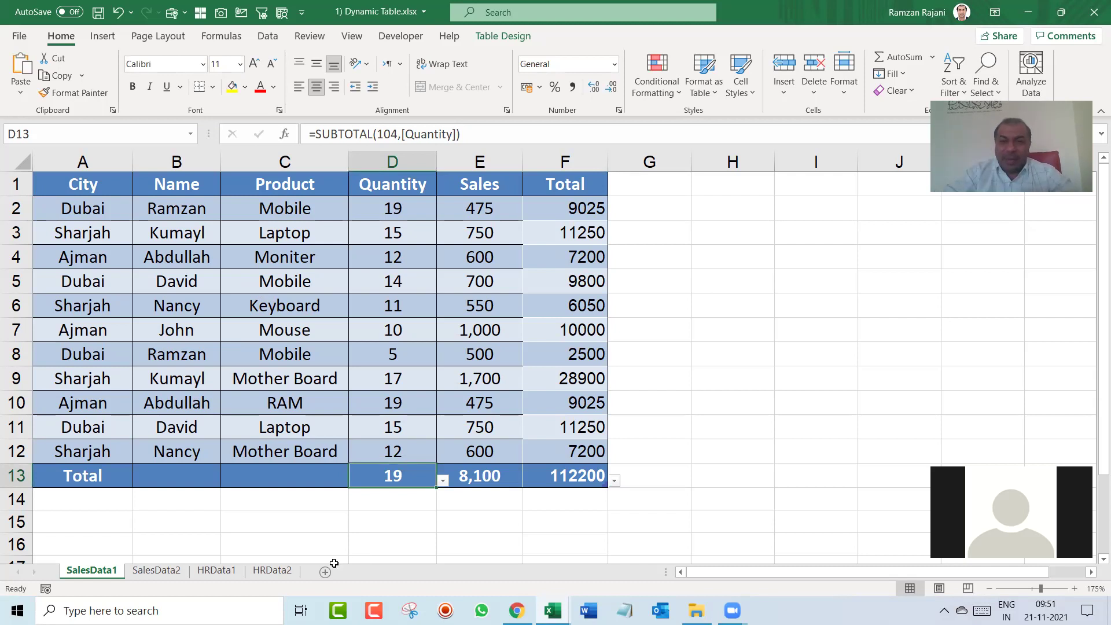
On the SalesData2 sheet, convert the sales data range into a table
{"action": "left_click", "coordinate": [156, 570]}
{"action": "left_click", "coordinate": [243, 299]}
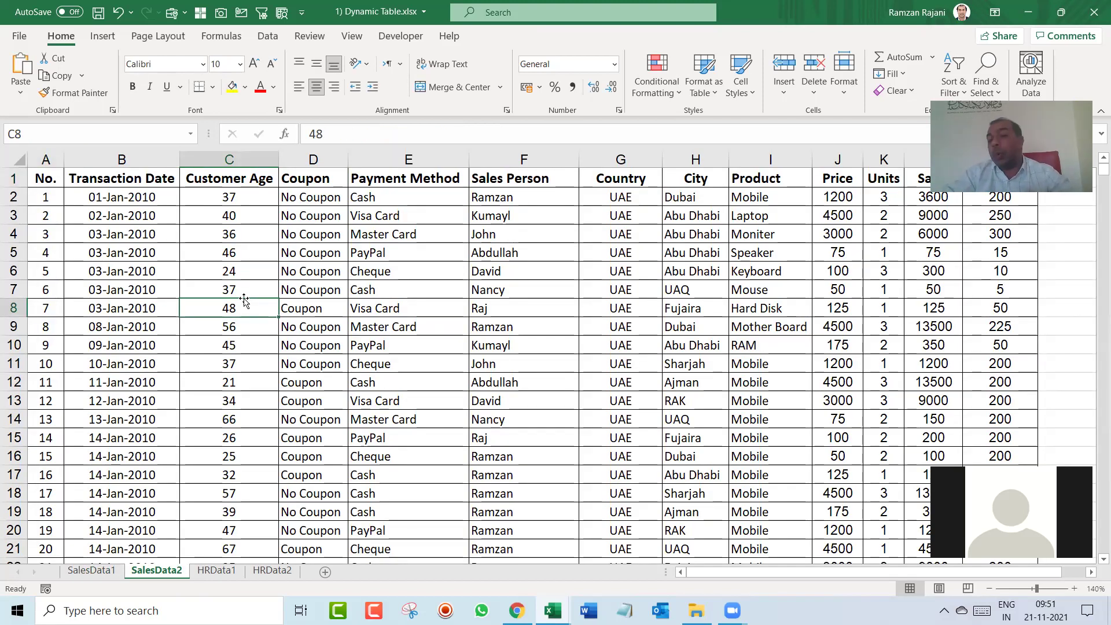
{"action": "key", "text": "Down"}
{"action": "key", "text": "Right"}
{"action": "key", "text": "Right"}
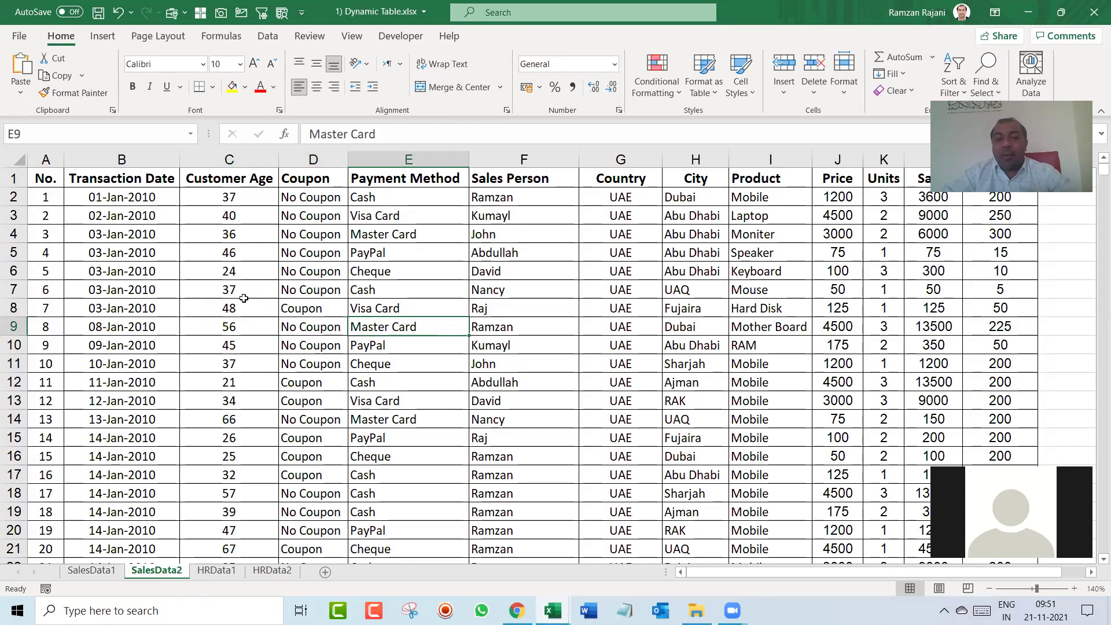
{"action": "key", "text": "Up"}
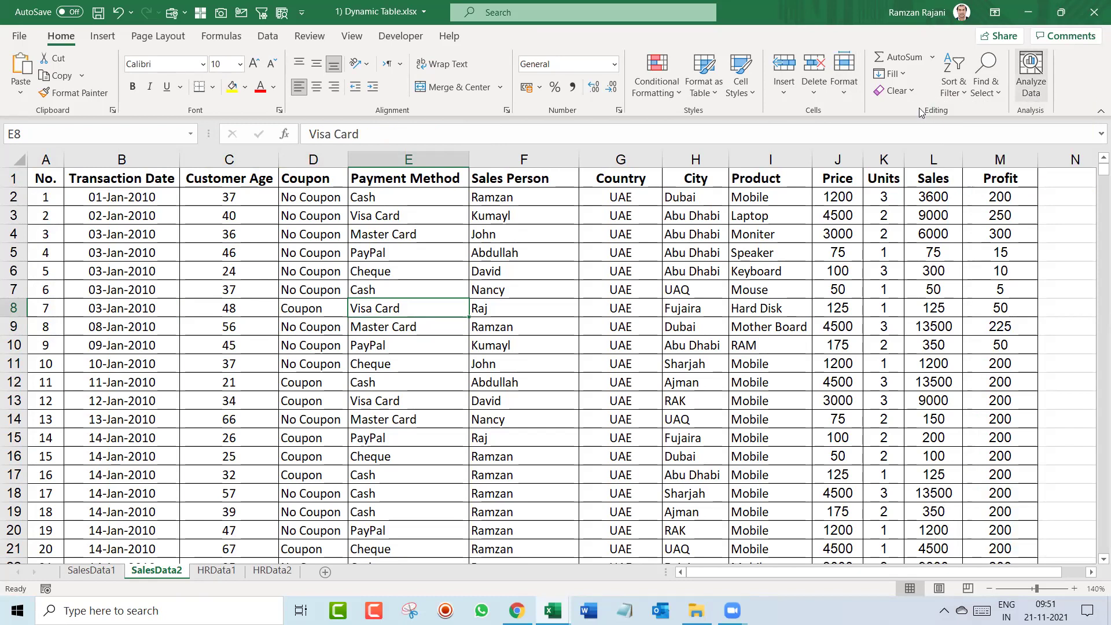
{"action": "key", "text": "ctrl+t"}
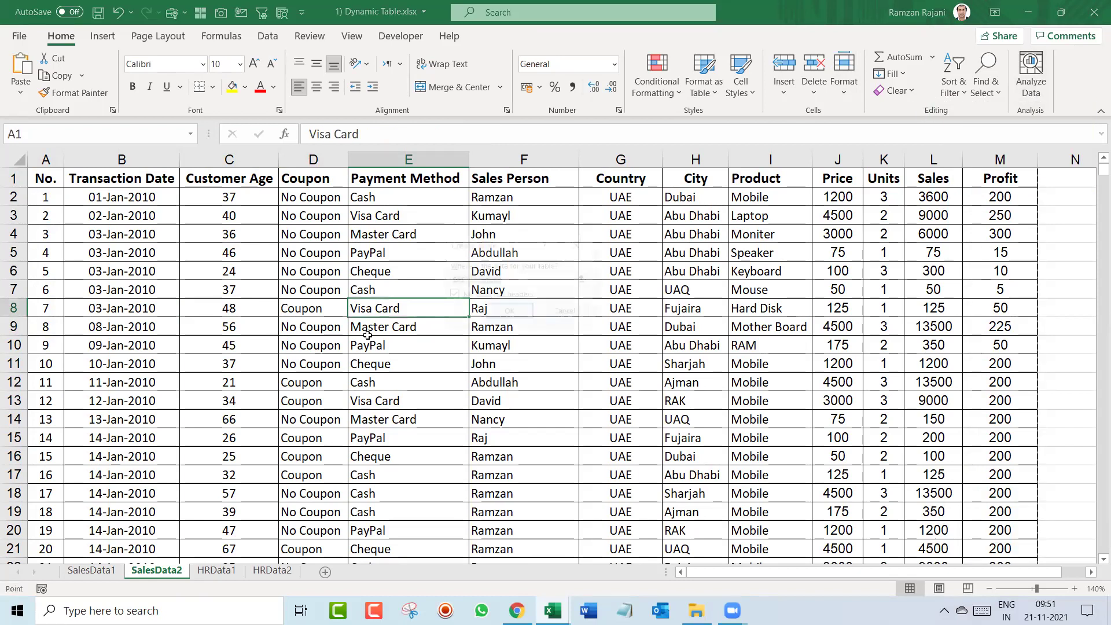
{"action": "key", "text": "Return"}
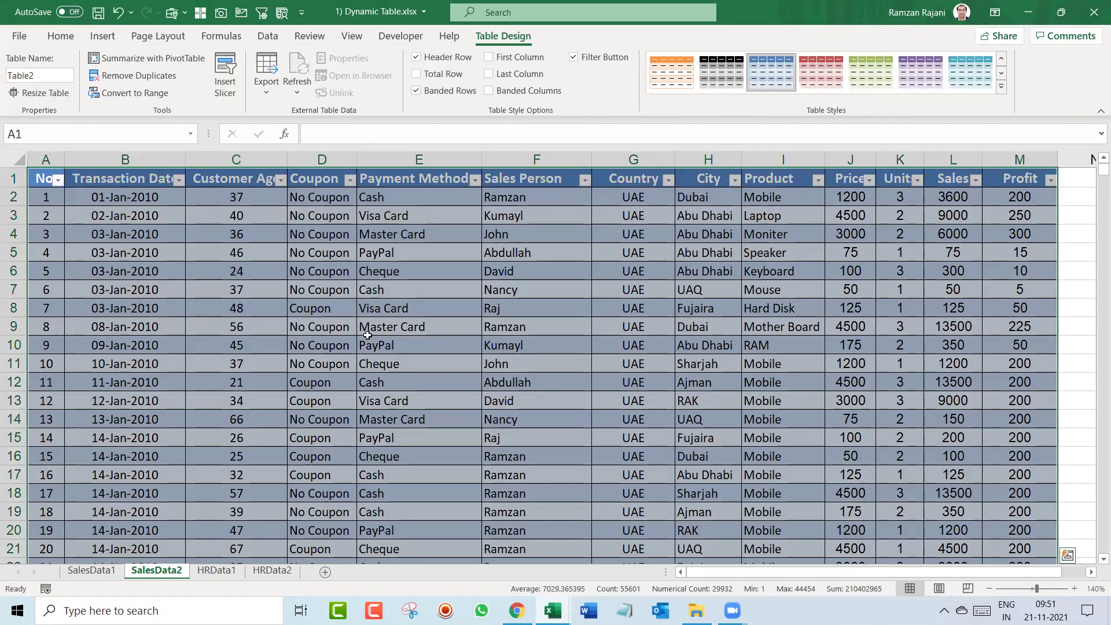
Insert eight blank rows above the table so its header starts at row 9
{"action": "key", "text": "ctrl+Home"}
{"action": "key", "text": "shift+space"}
{"action": "key", "text": "BackSpace"}
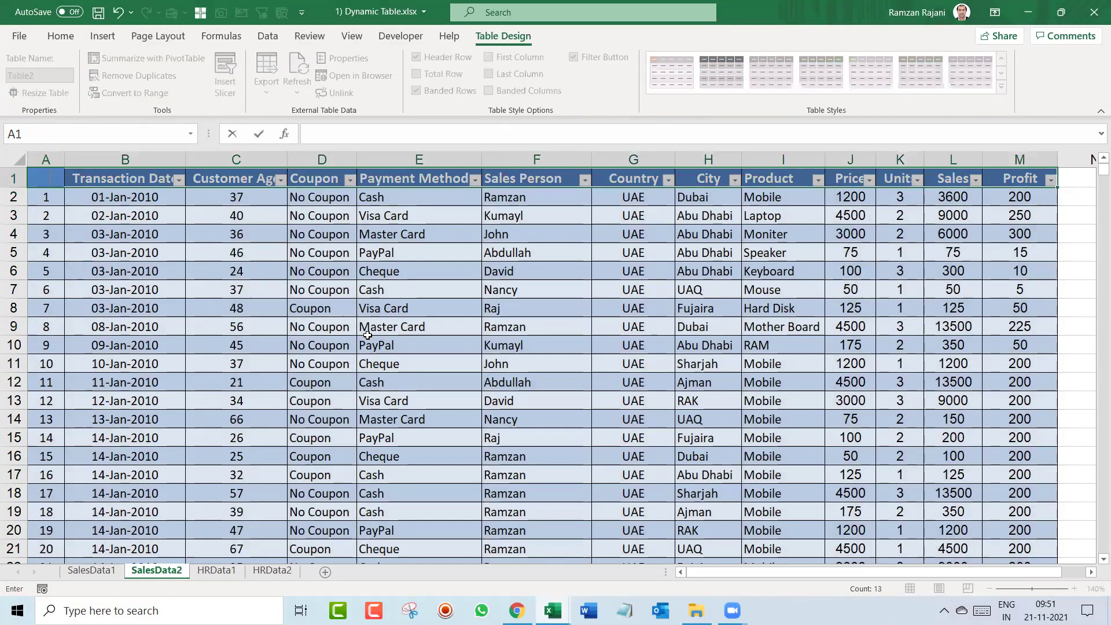
{"action": "key", "text": "Escape"}
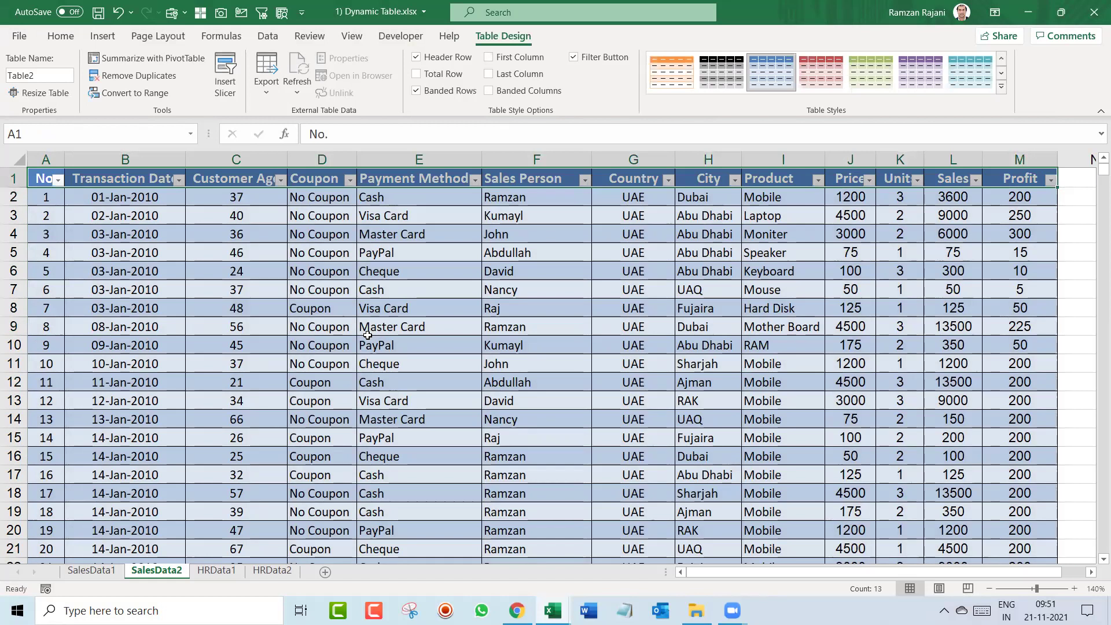
{"action": "key", "text": "shift+space"}
{"action": "key", "text": "ctrl+shift+equal"}
{"action": "key", "text": "ctrl+shift+equal"}
{"action": "key", "text": "ctrl+shift+equal"}
{"action": "key", "text": "ctrl+shift+equal"}
{"action": "key", "text": "ctrl+shift+equal"}
{"action": "key", "text": "ctrl+shift+equal"}
{"action": "key", "text": "ctrl+shift+equal"}
{"action": "key", "text": "ctrl+shift+equal"}
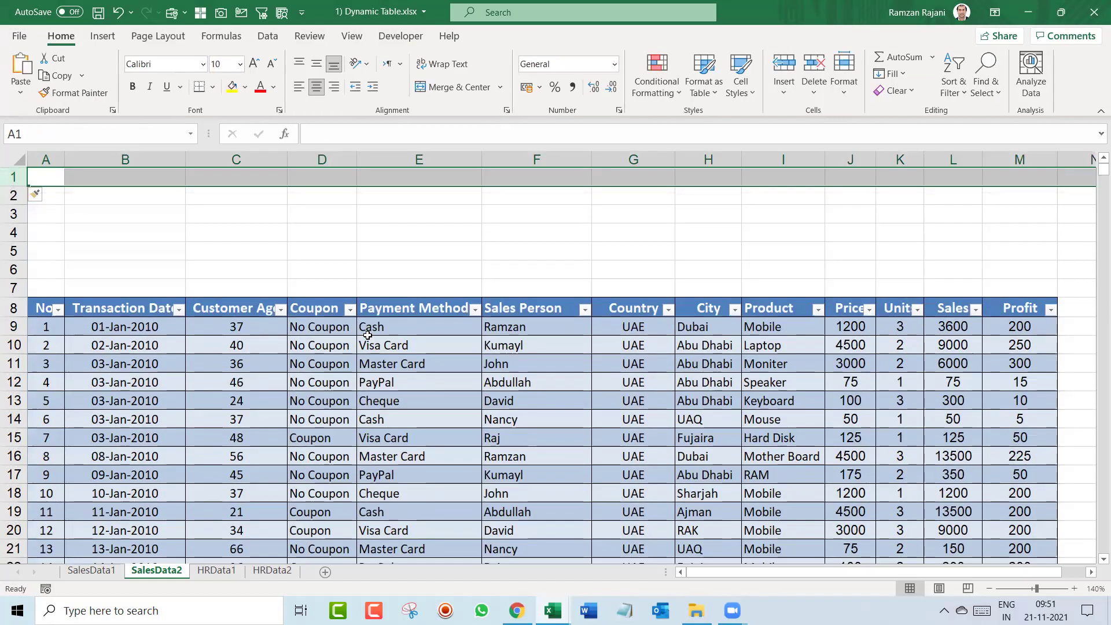
{"action": "left_click", "coordinate": [339, 393]}
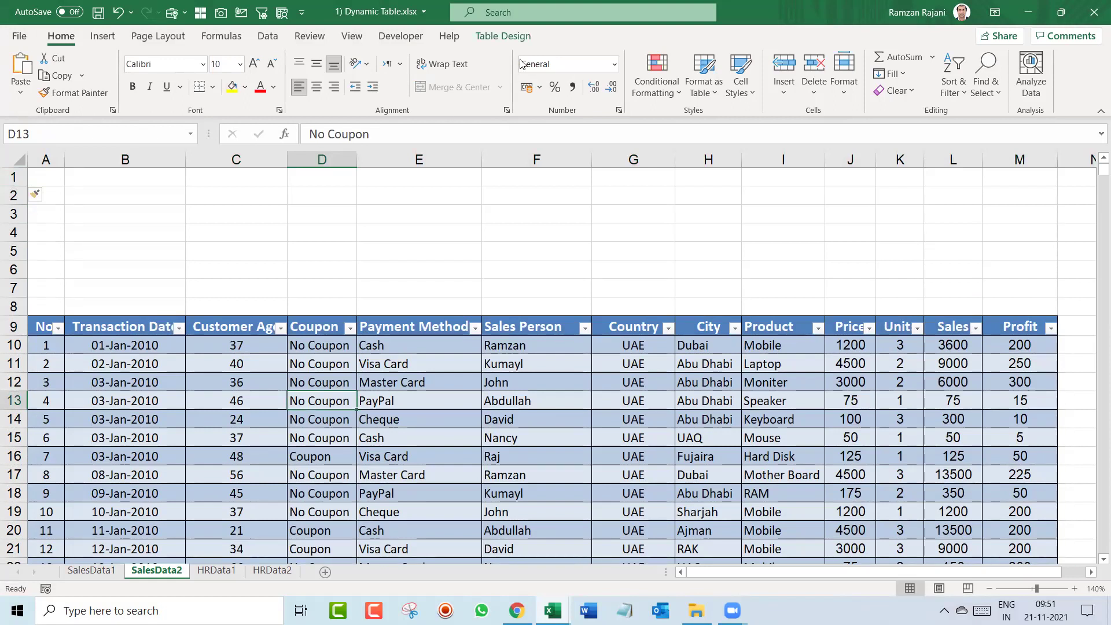
{"action": "left_click", "coordinate": [528, 39]}
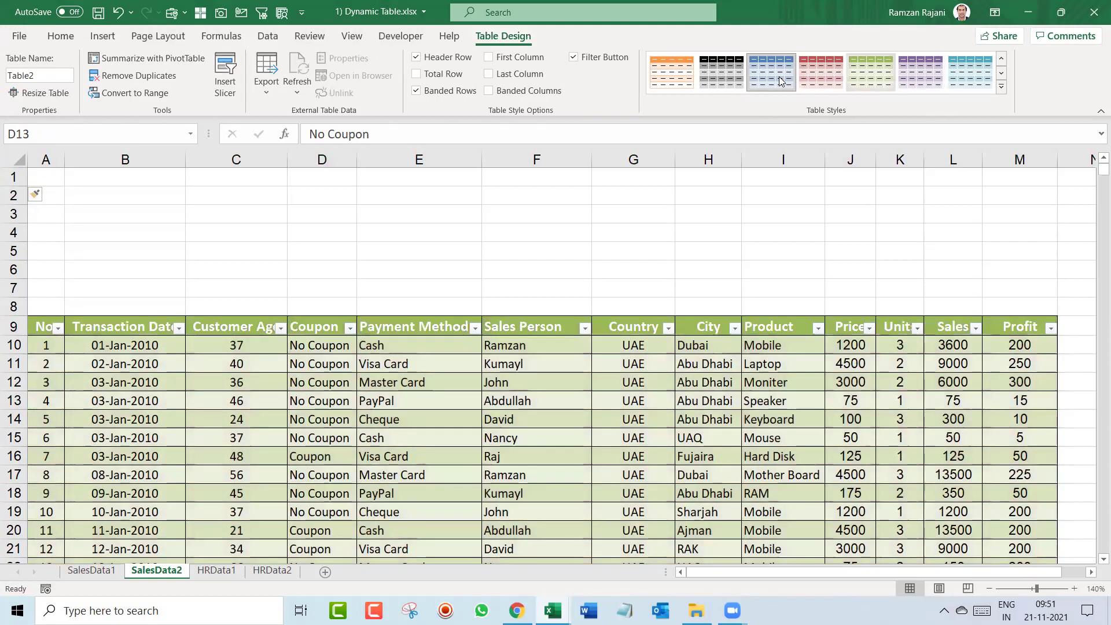
Insert Country and Product slicers for Table2 and move Country to the top-left
{"action": "left_click", "coordinate": [107, 37]}
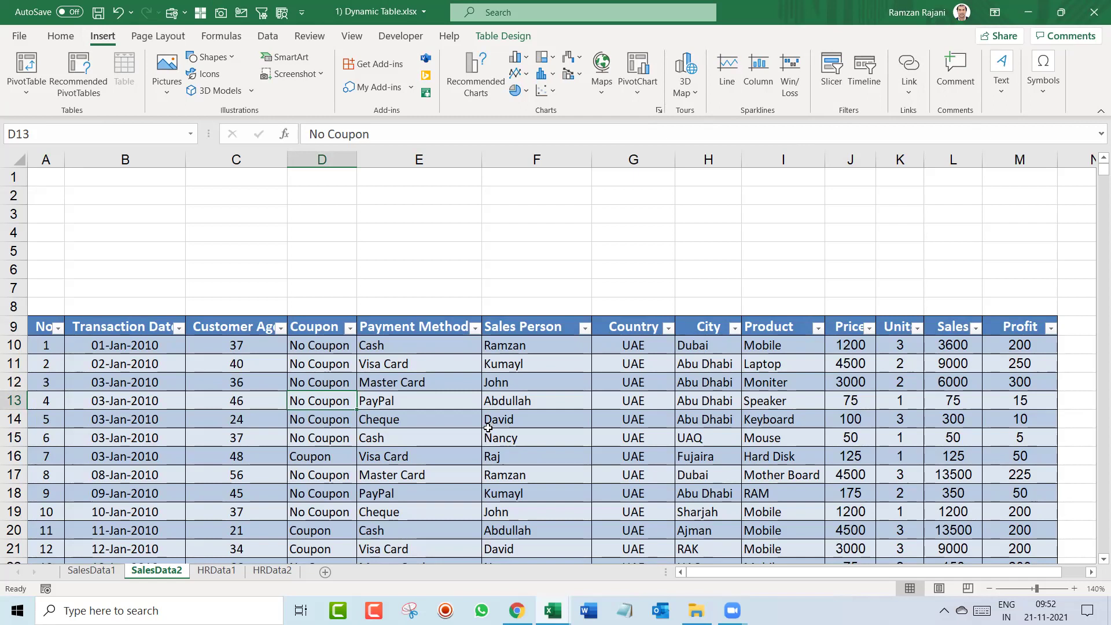
{"action": "left_click", "coordinate": [465, 407]}
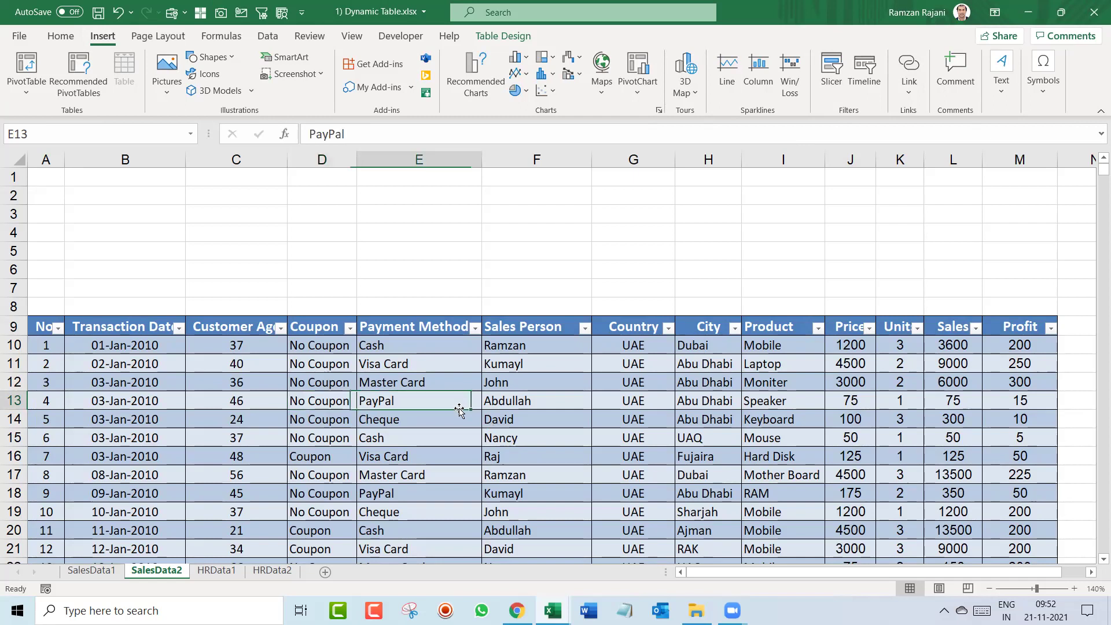
{"action": "left_click", "coordinate": [831, 73]}
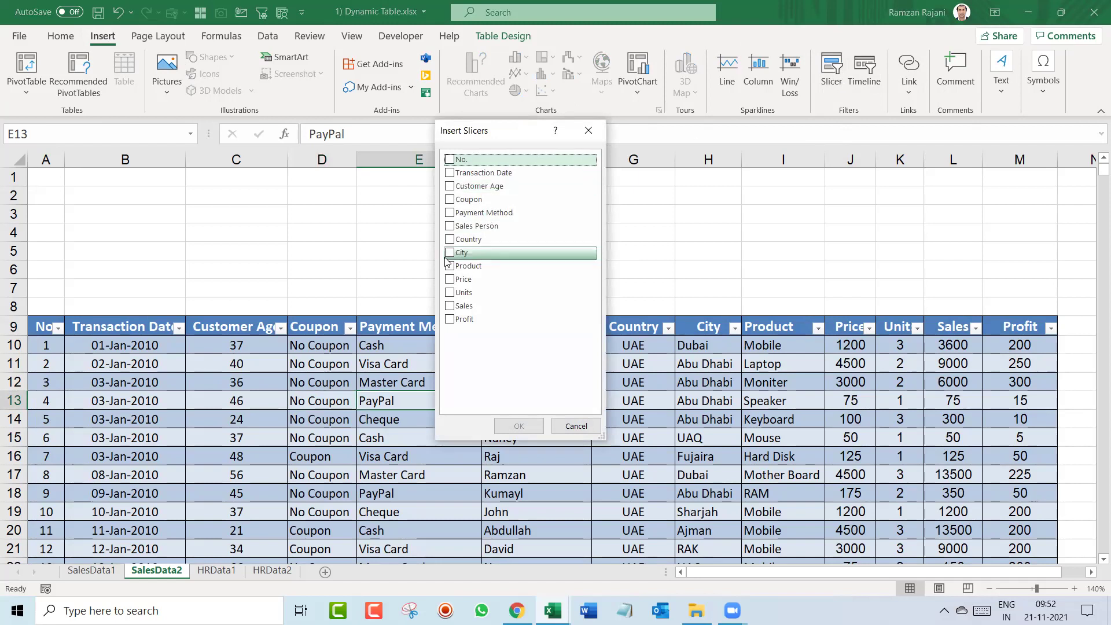
{"action": "left_click", "coordinate": [449, 239]}
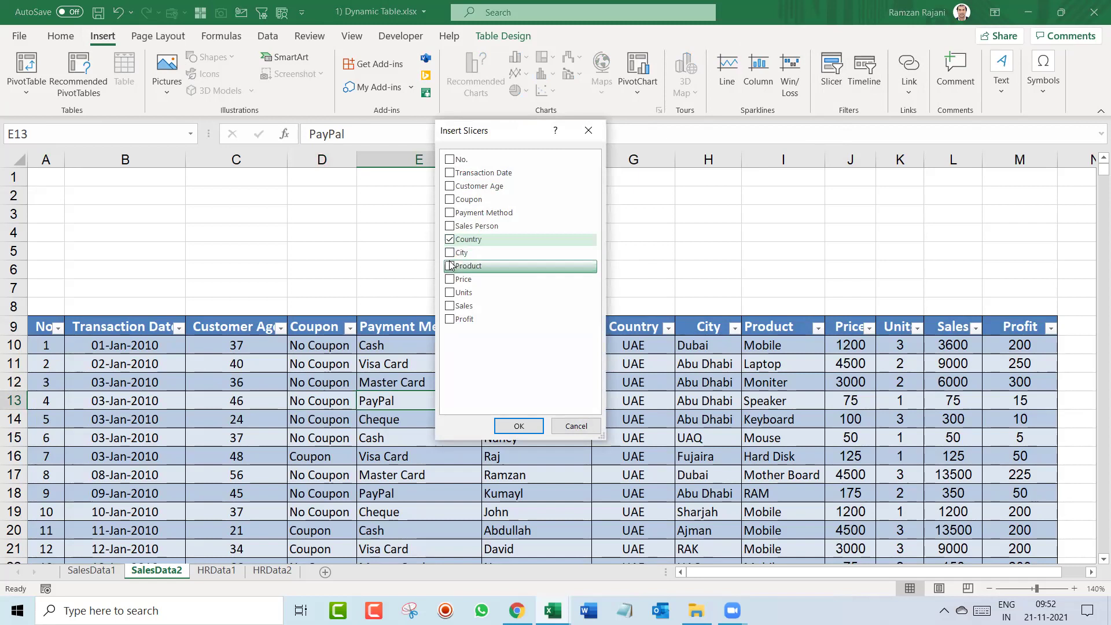
{"action": "left_click", "coordinate": [449, 266]}
{"action": "left_click", "coordinate": [519, 426]}
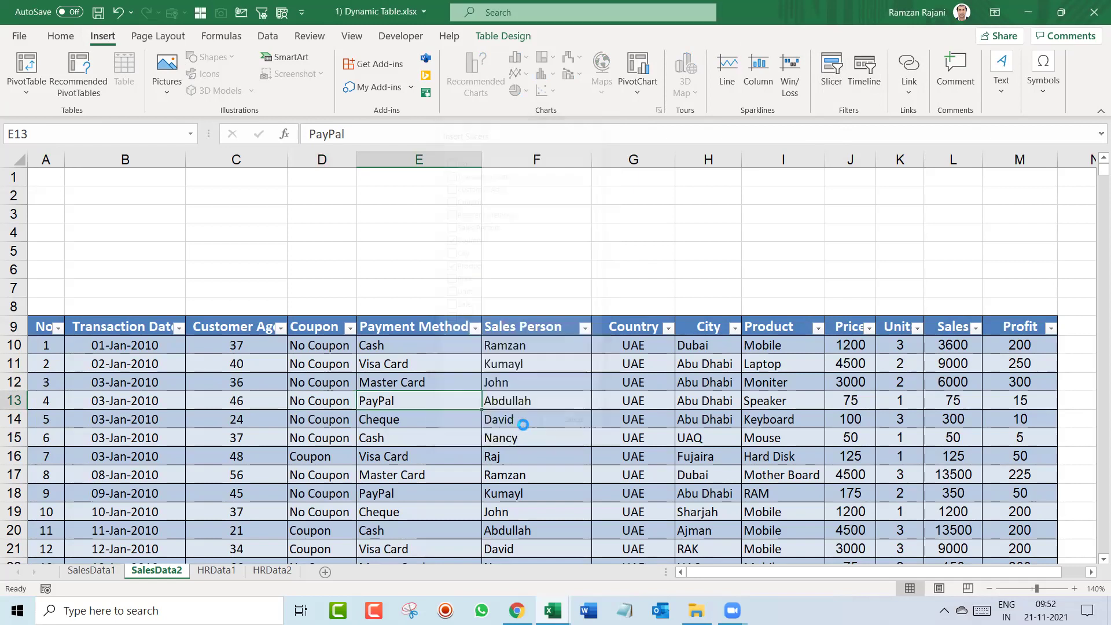
{"action": "left_click_drag", "start_coordinate": [485, 233], "coordinate": [87, 205]}
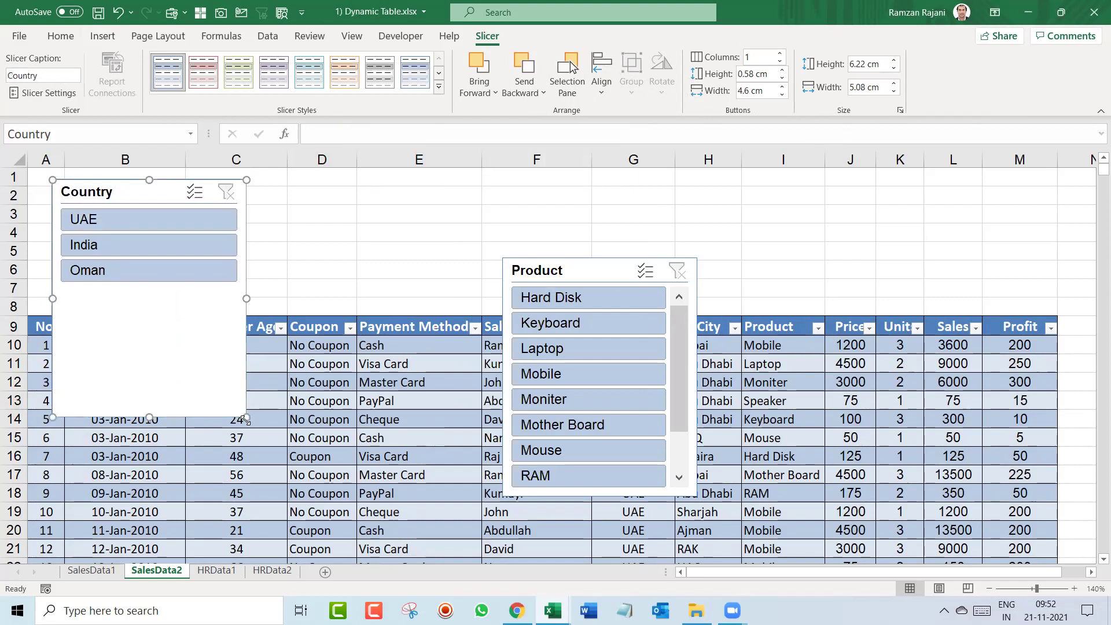
Place both slicers in rows 1–8 and resize them, with Product laid out in 3 columns
{"action": "left_click_drag", "start_coordinate": [250, 304], "coordinate": [248, 305]}
{"action": "left_click_drag", "start_coordinate": [524, 278], "coordinate": [302, 205]}
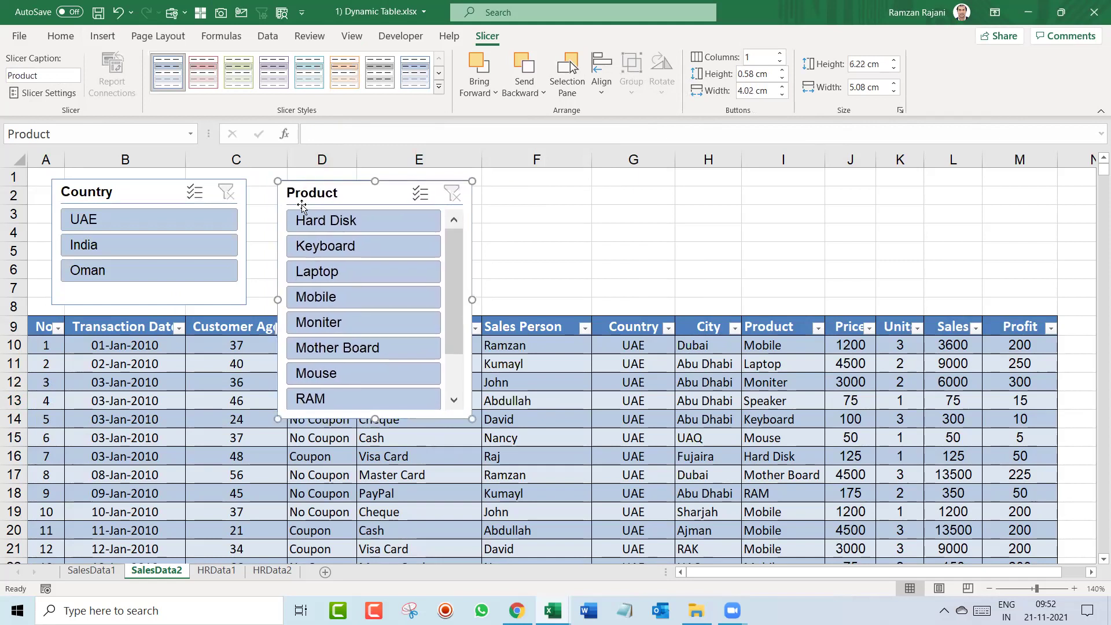
{"action": "left_click", "coordinate": [780, 54]}
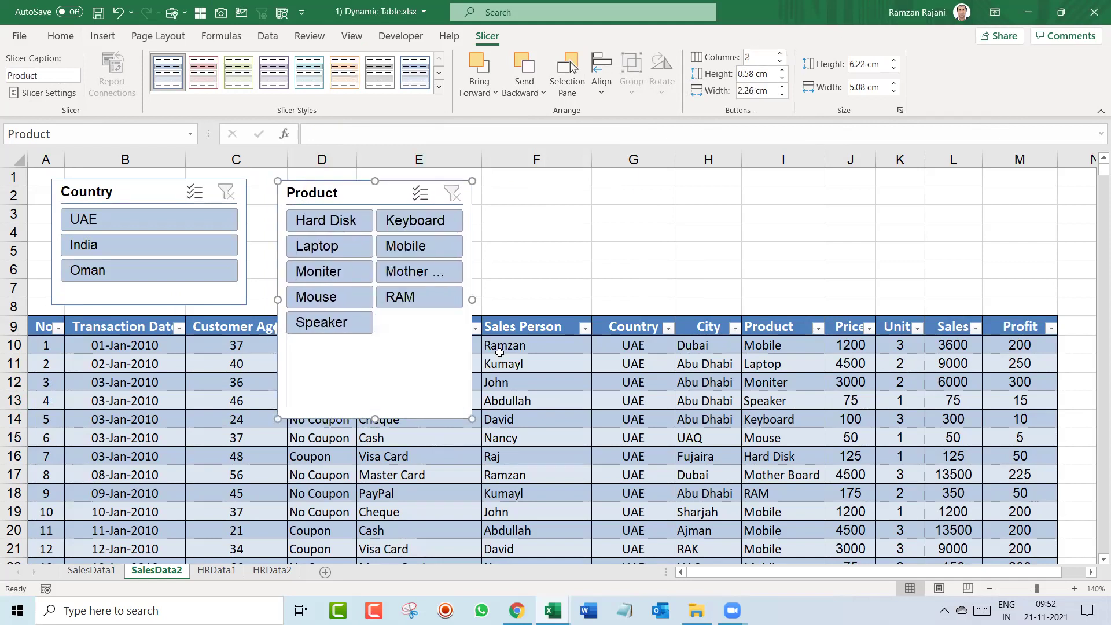
{"action": "left_click_drag", "start_coordinate": [469, 420], "coordinate": [529, 315]}
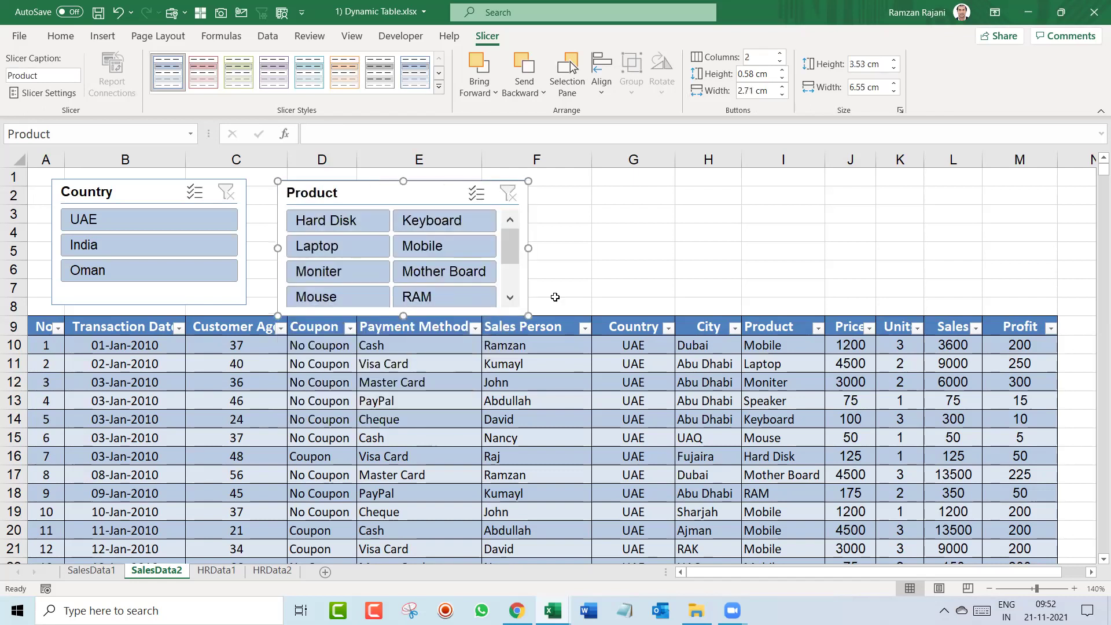
{"action": "left_click", "coordinate": [779, 61]}
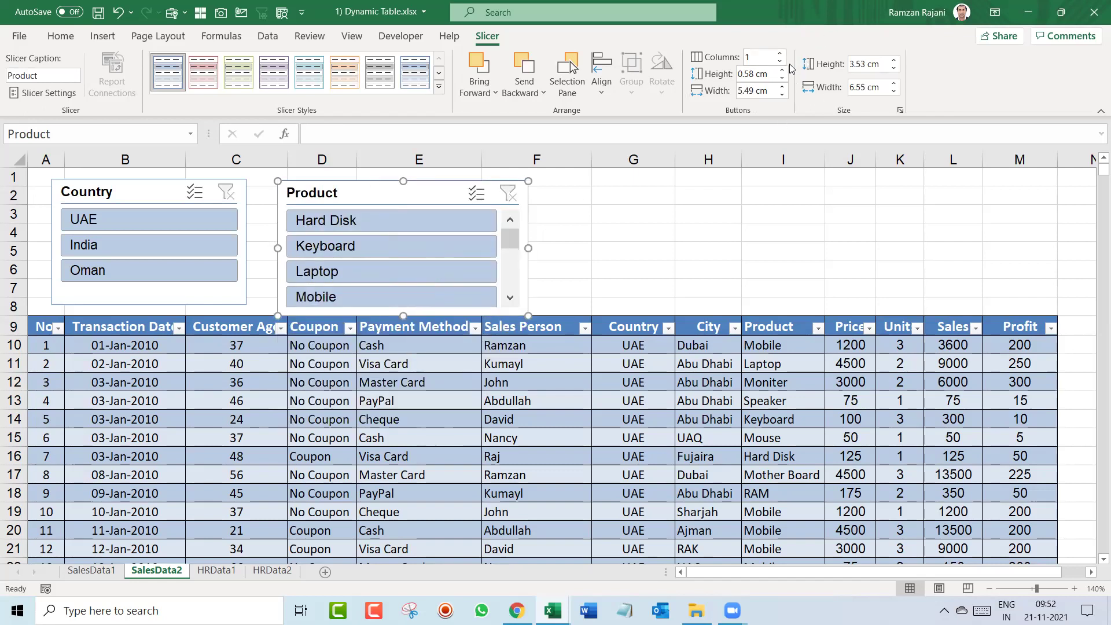
{"action": "left_click", "coordinate": [779, 55]}
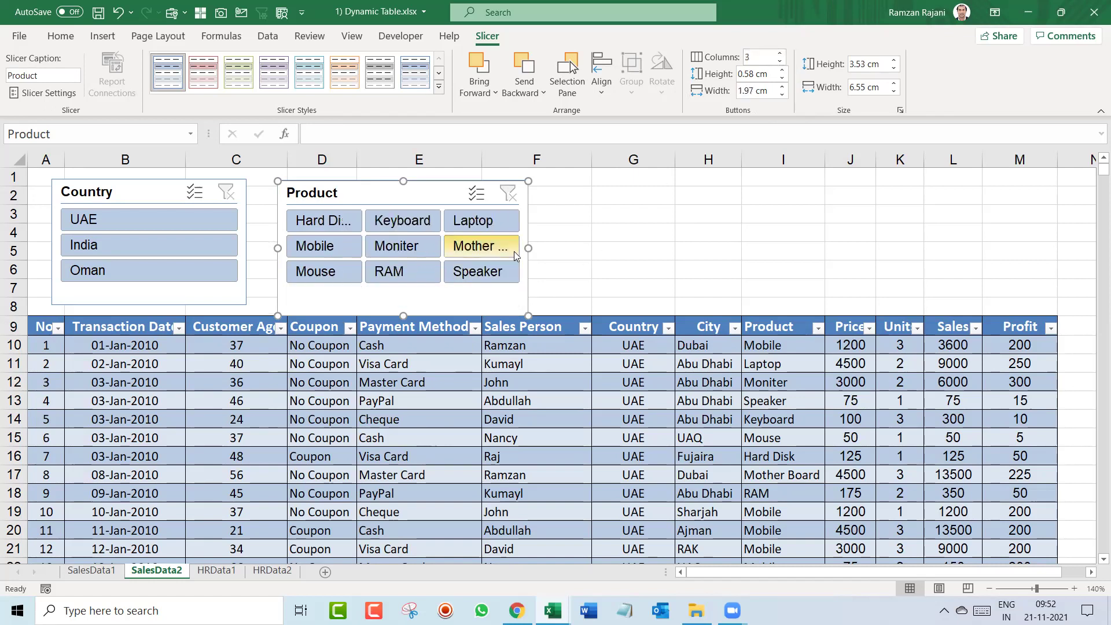
{"action": "left_click_drag", "start_coordinate": [528, 247], "coordinate": [659, 262]}
{"action": "left_click_drag", "start_coordinate": [468, 311], "coordinate": [467, 307]}
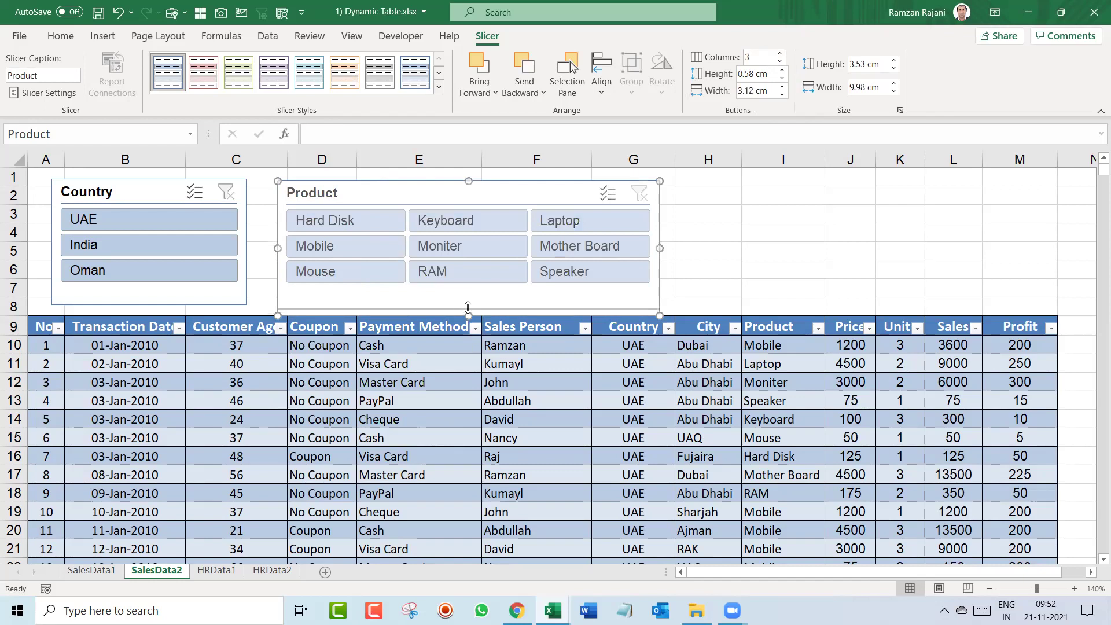
Apply an orange style to the Product slicer and a green style to Country
{"action": "left_click", "coordinate": [345, 73]}
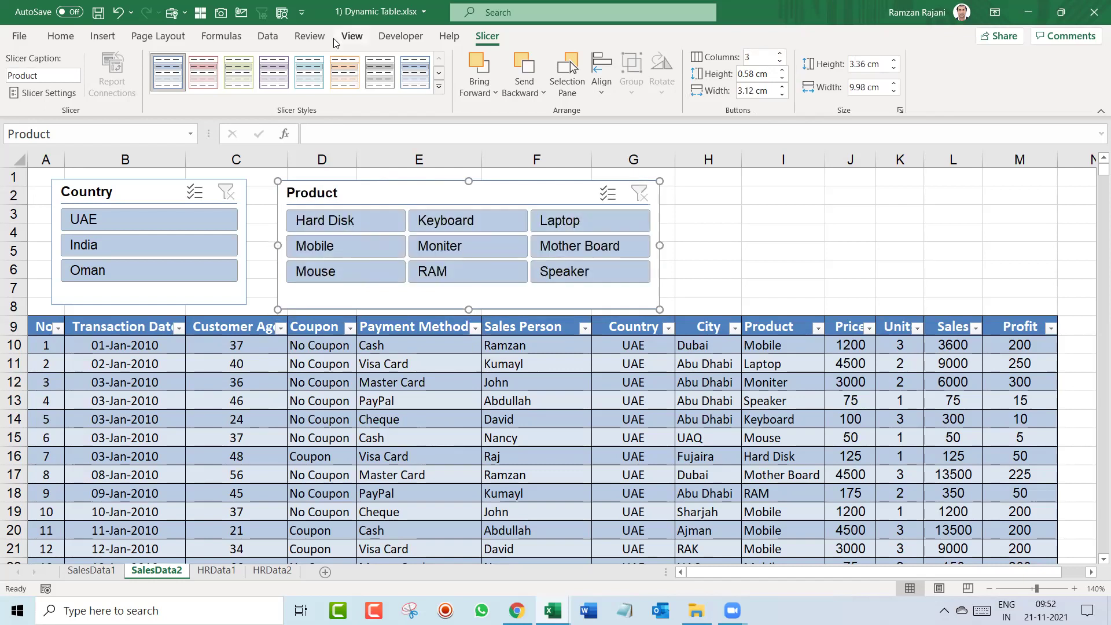
{"action": "left_click", "coordinate": [145, 192]}
{"action": "left_click", "coordinate": [238, 72]}
{"action": "left_click", "coordinate": [352, 435]}
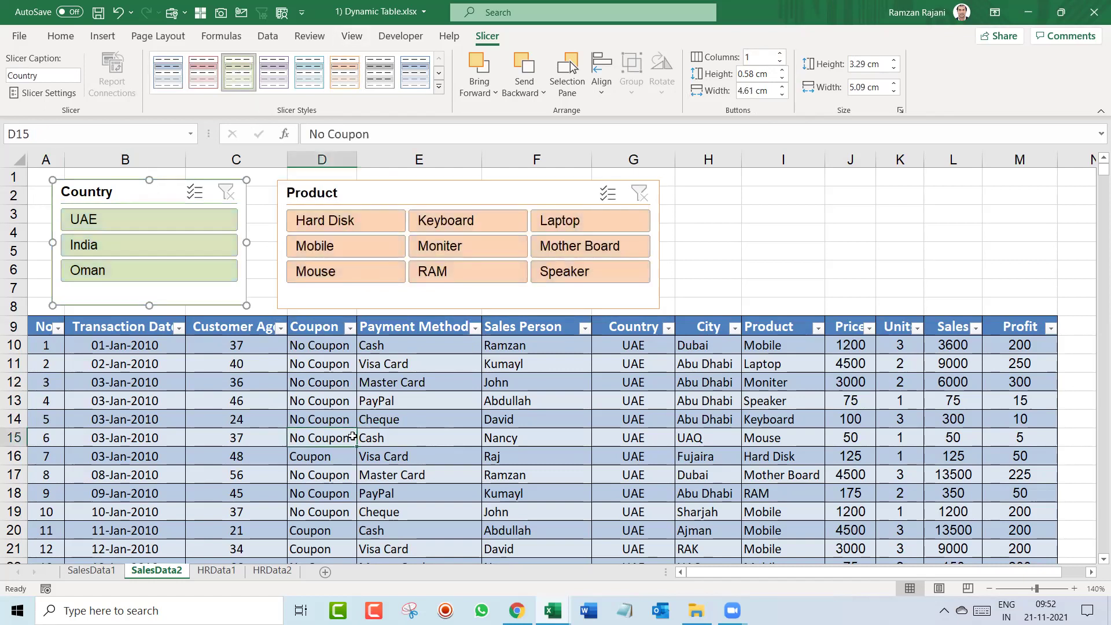
Try the slicers by filtering to India, Oman, UAE and each product in turn
{"action": "left_click", "coordinate": [204, 253]}
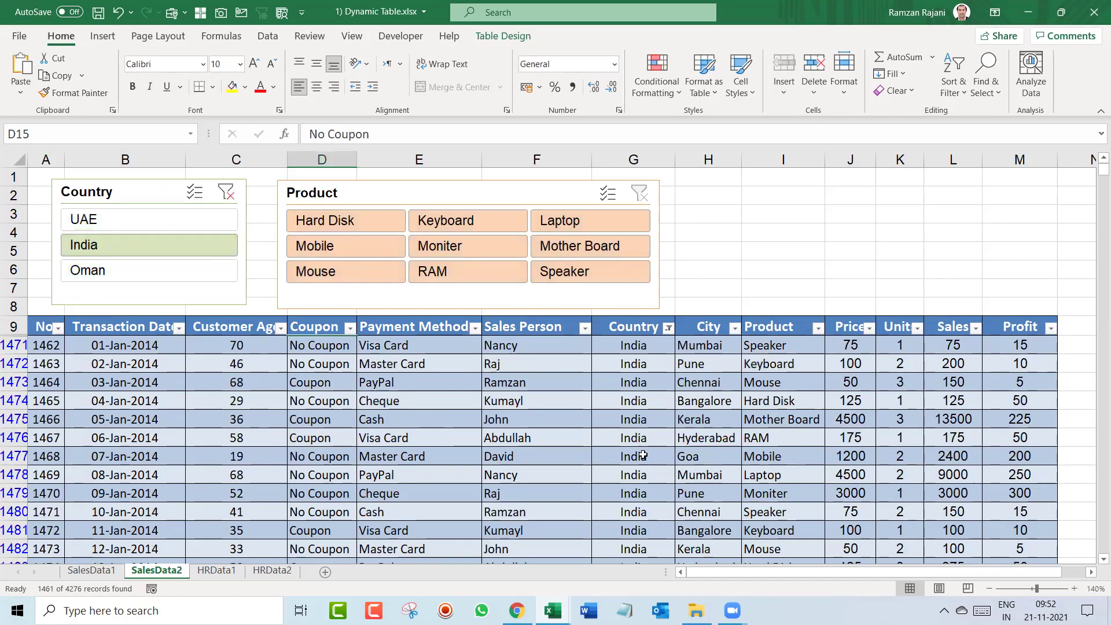
{"action": "left_click", "coordinate": [148, 279]}
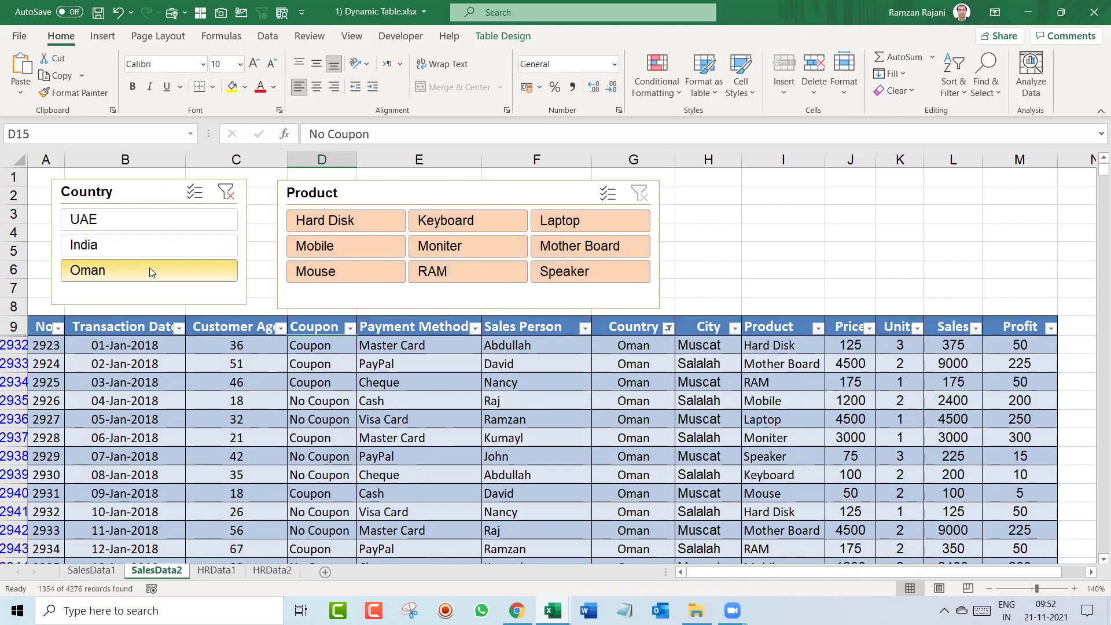
{"action": "left_click", "coordinate": [165, 226]}
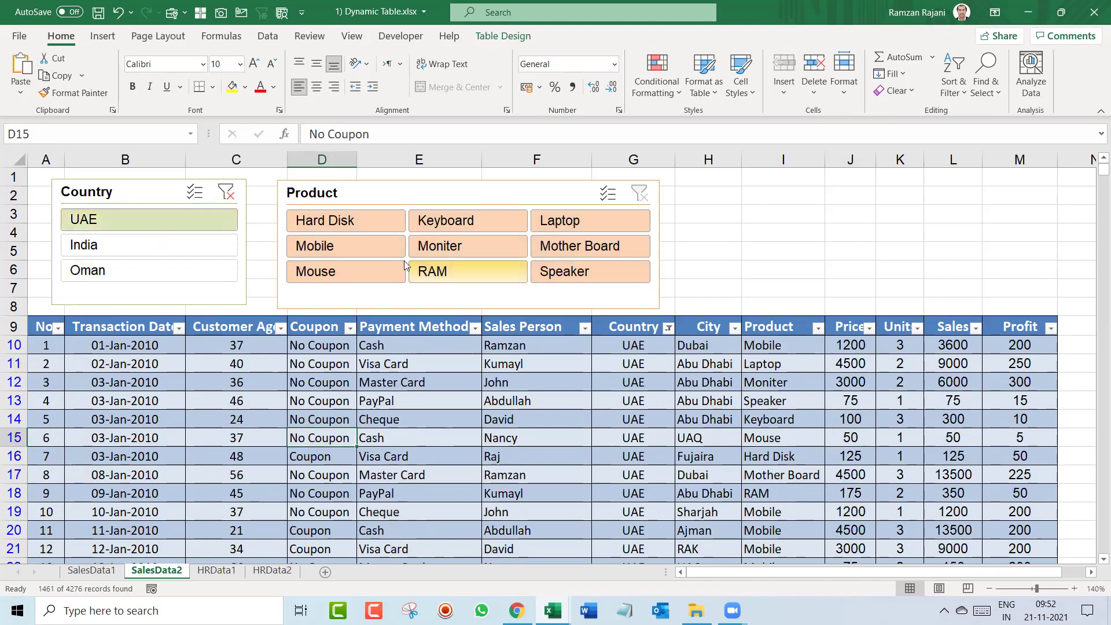
{"action": "left_click", "coordinate": [355, 226]}
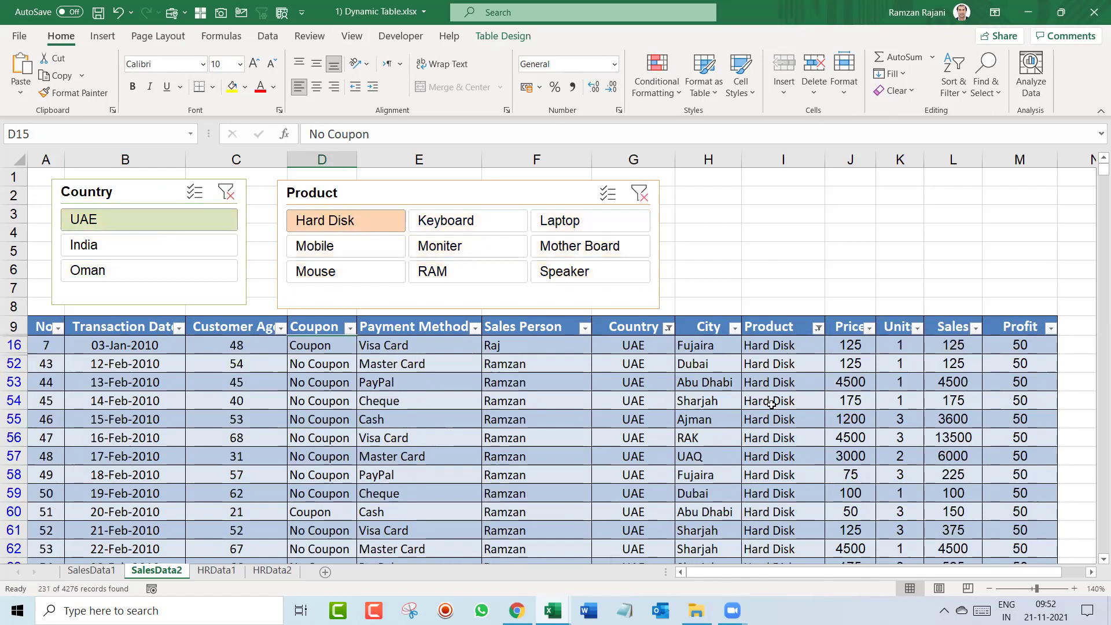
{"action": "left_click", "coordinate": [465, 223]}
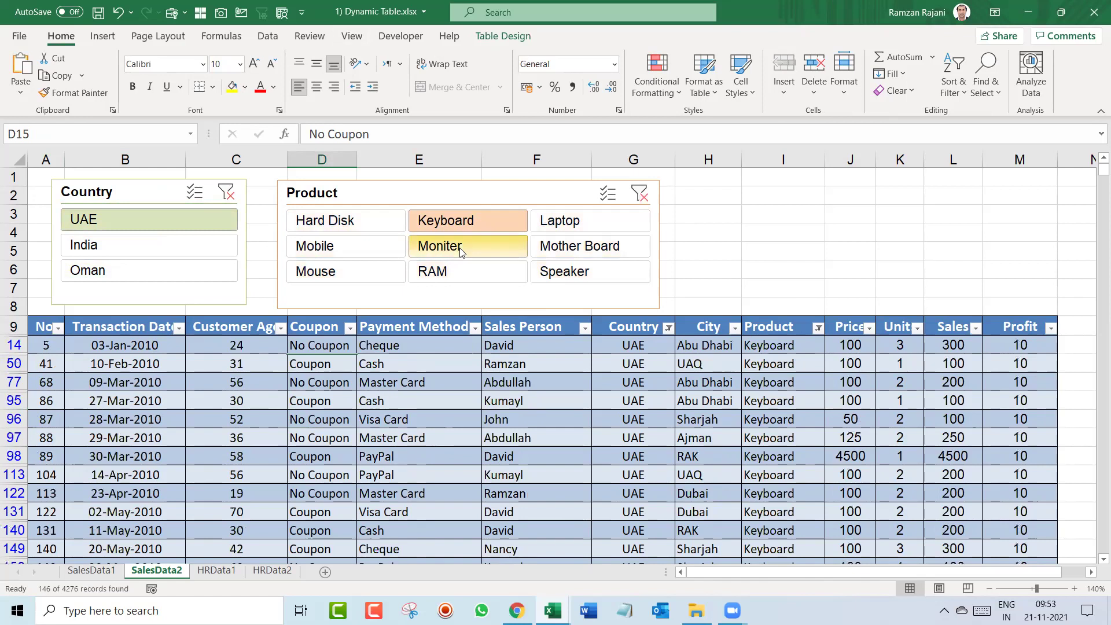
{"action": "left_click", "coordinate": [461, 251]}
{"action": "left_click", "coordinate": [570, 222]}
{"action": "left_click", "coordinate": [570, 248]}
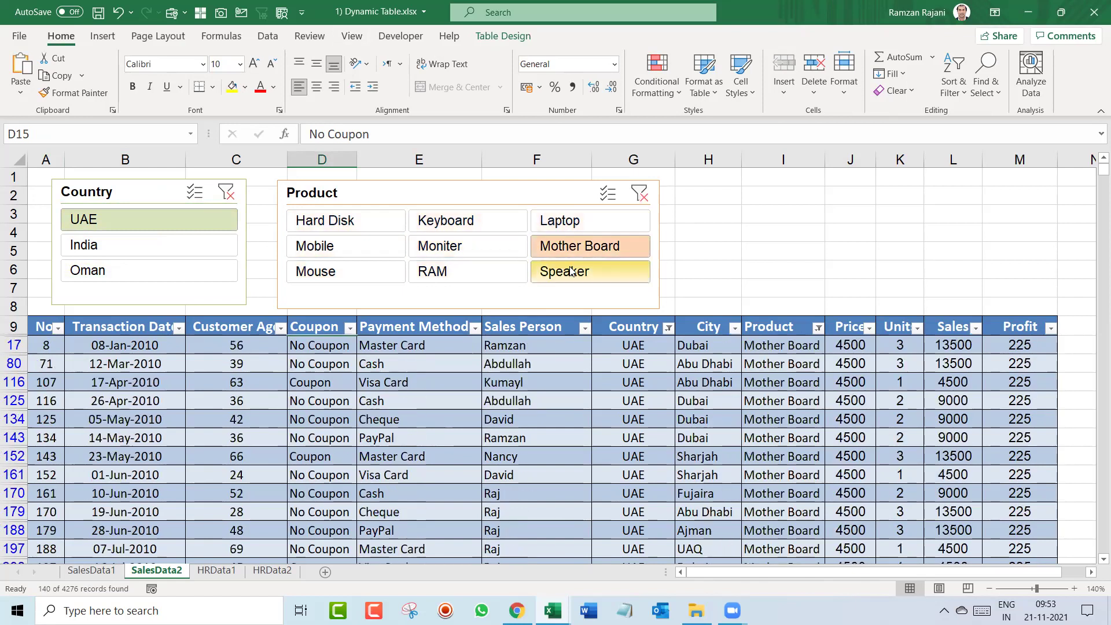
{"action": "left_click", "coordinate": [571, 271]}
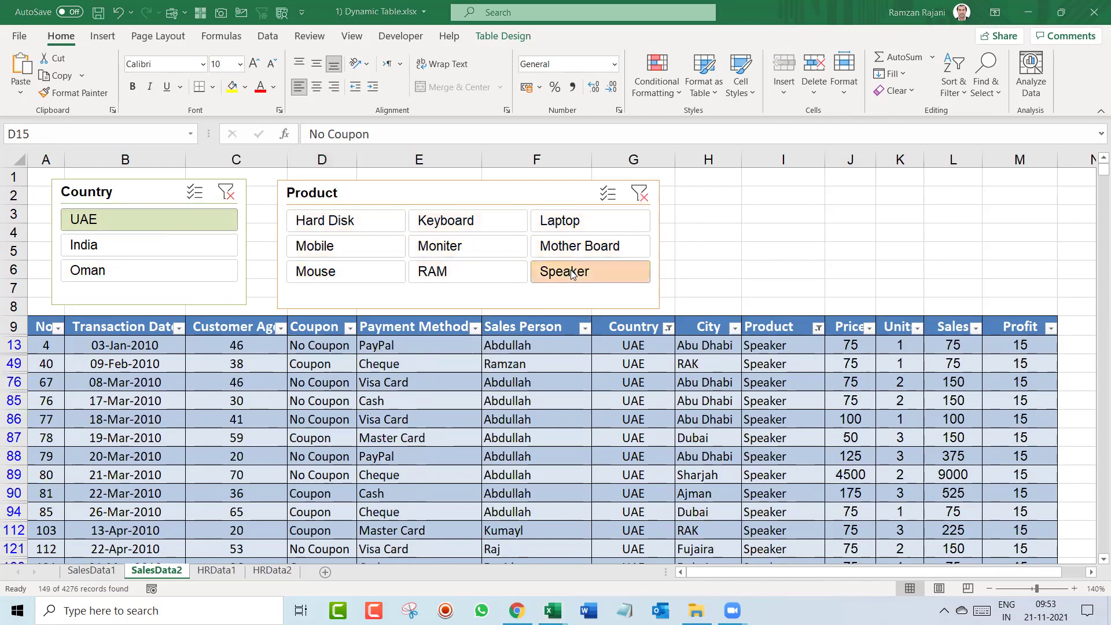
Clear the Country slicer filter and then the Product slicer filter
{"action": "key", "text": "alt+Tab"}
{"action": "left_click", "coordinate": [225, 193]}
{"action": "left_click", "coordinate": [225, 193]}
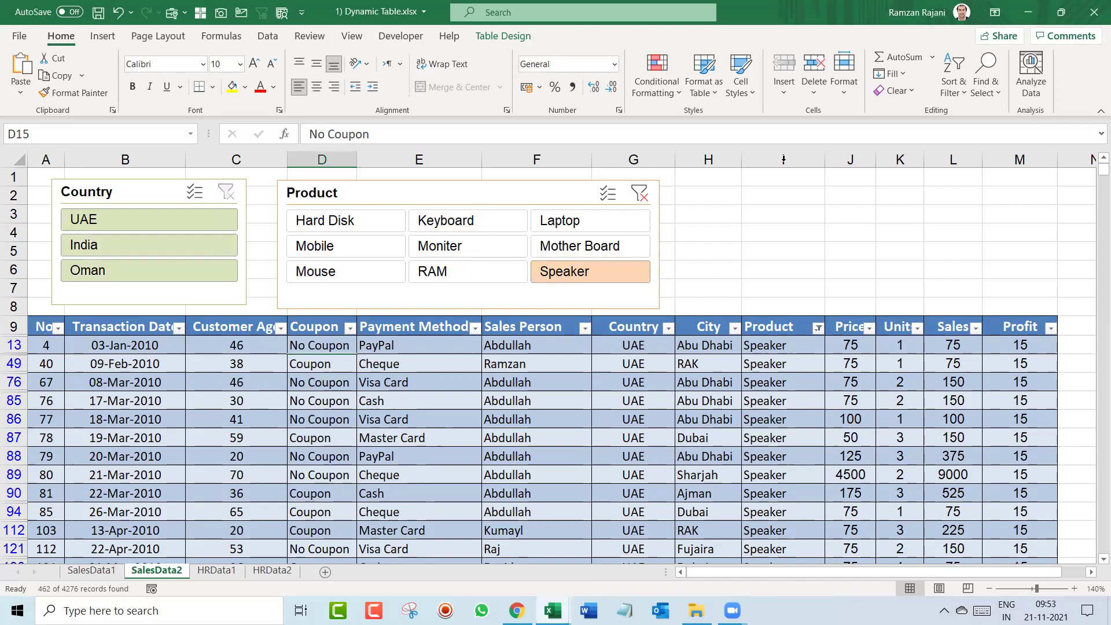
{"action": "left_click", "coordinate": [643, 193]}
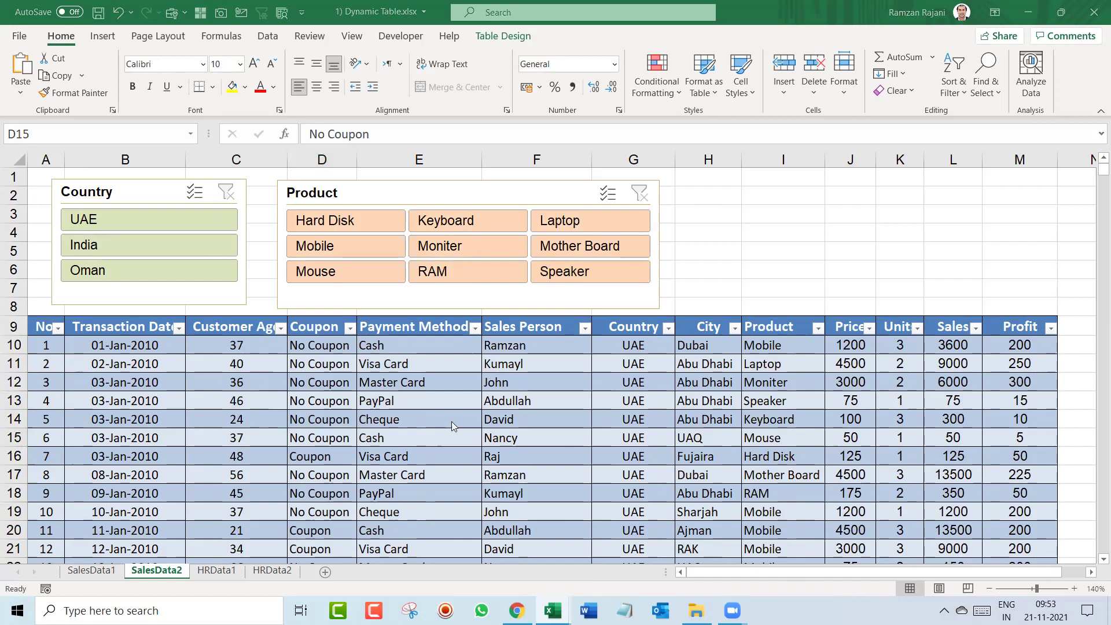
{"action": "left_click", "coordinate": [441, 401]}
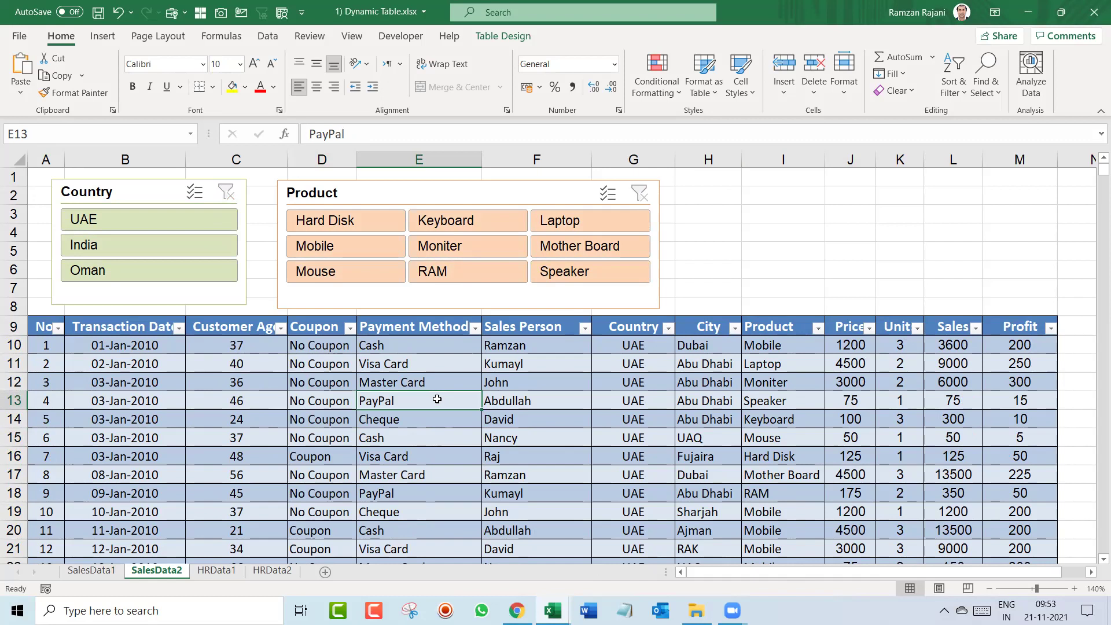
Insert two blank rows at row 9, just above the table
{"action": "left_click", "coordinate": [13, 326]}
{"action": "key", "text": "ctrl+shift+plus"}
{"action": "key", "text": "ctrl+shift+plus"}
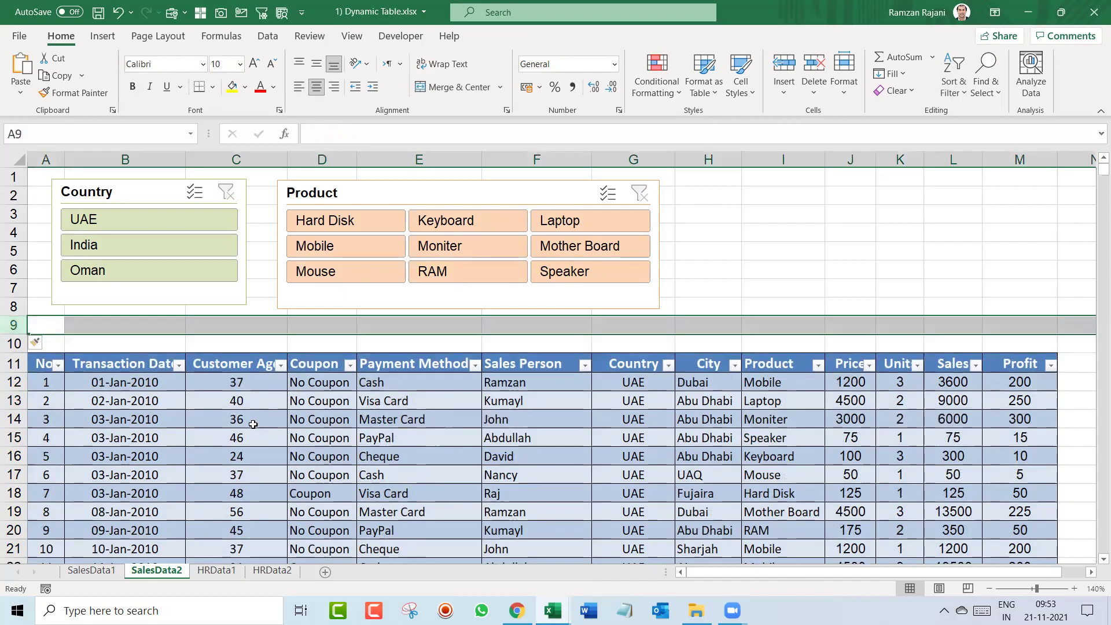
{"action": "left_click", "coordinate": [340, 435]}
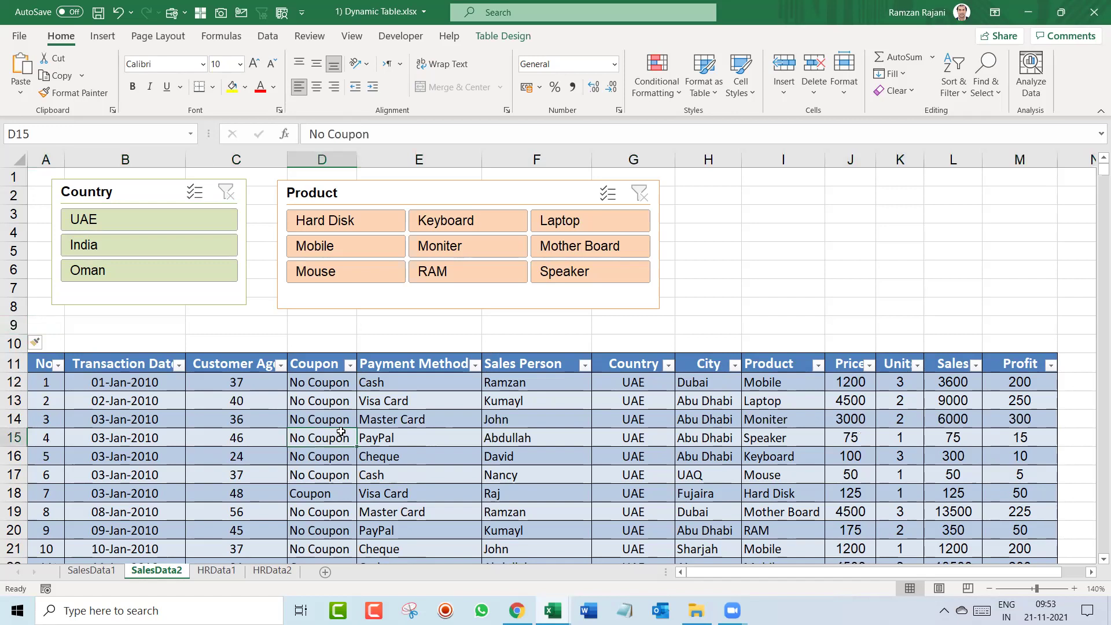
Filter the table to UAE and Hard Disk with the slicers, showing 231 records
{"action": "left_click", "coordinate": [163, 225]}
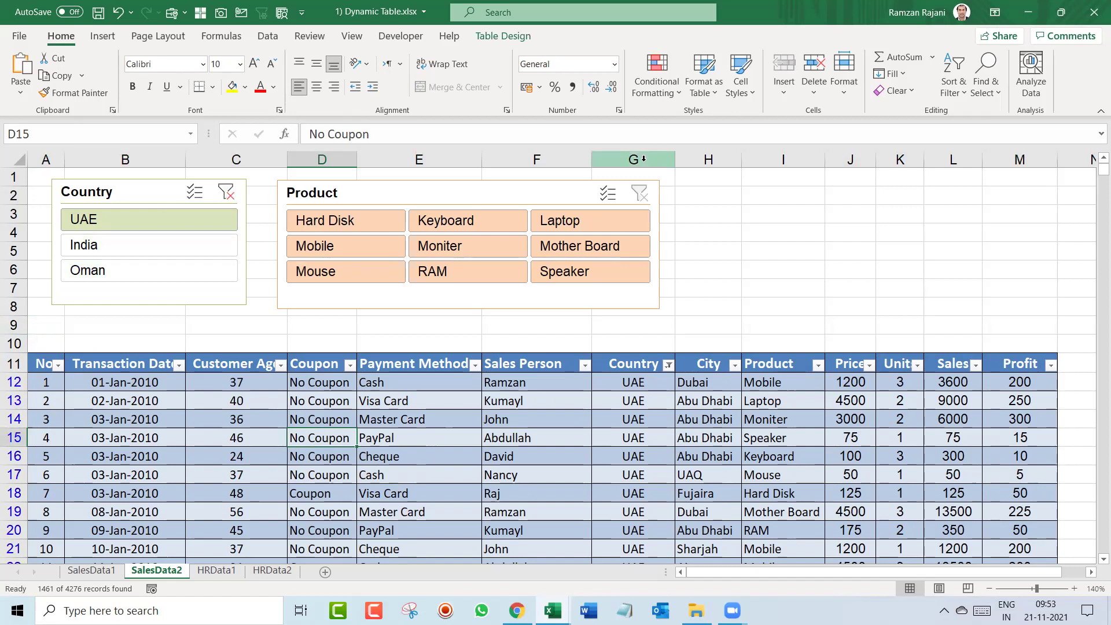
{"action": "left_click", "coordinate": [363, 223]}
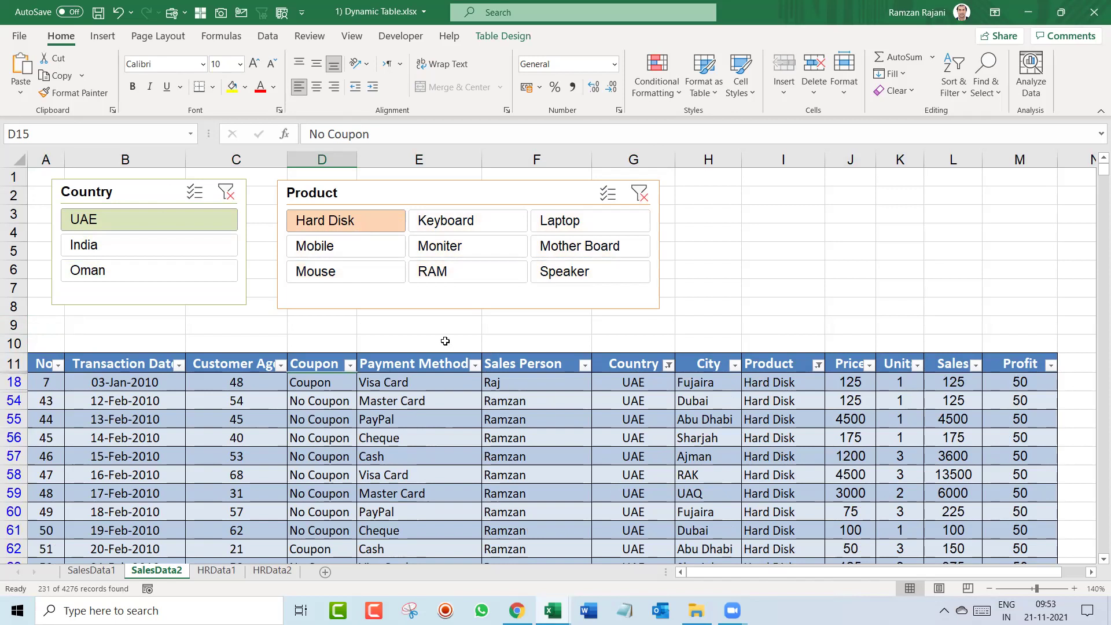
{"action": "left_click", "coordinate": [417, 324]}
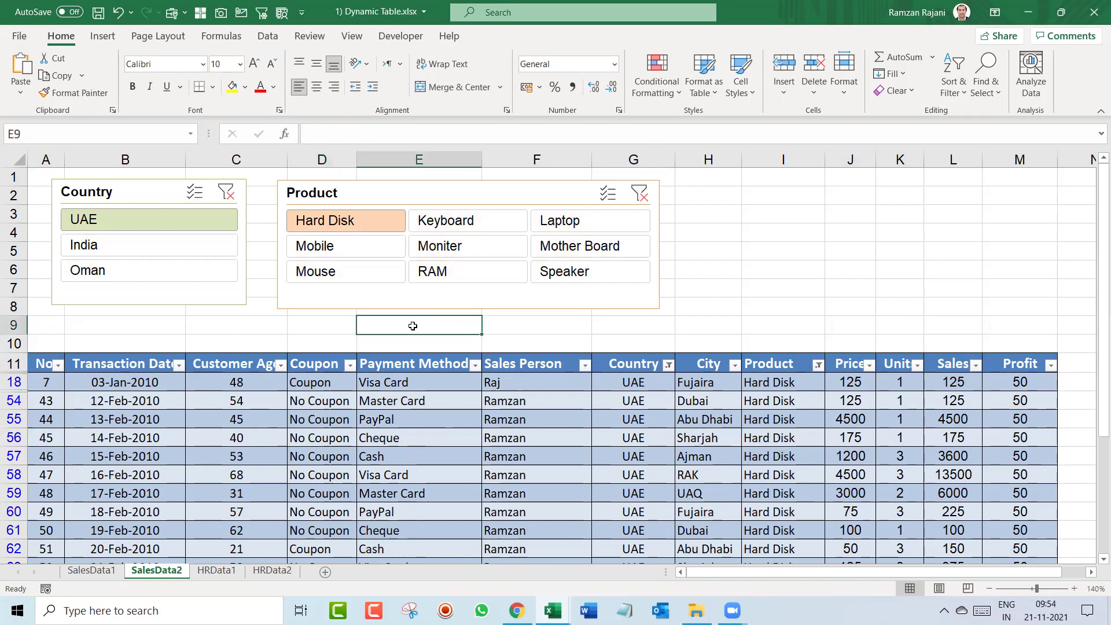
Fill E9 yellow and add a bold, centered 'Total' label in D9
{"action": "left_click", "coordinate": [232, 89]}
{"action": "key", "text": "Left"}
{"action": "type", "text": "Total"}
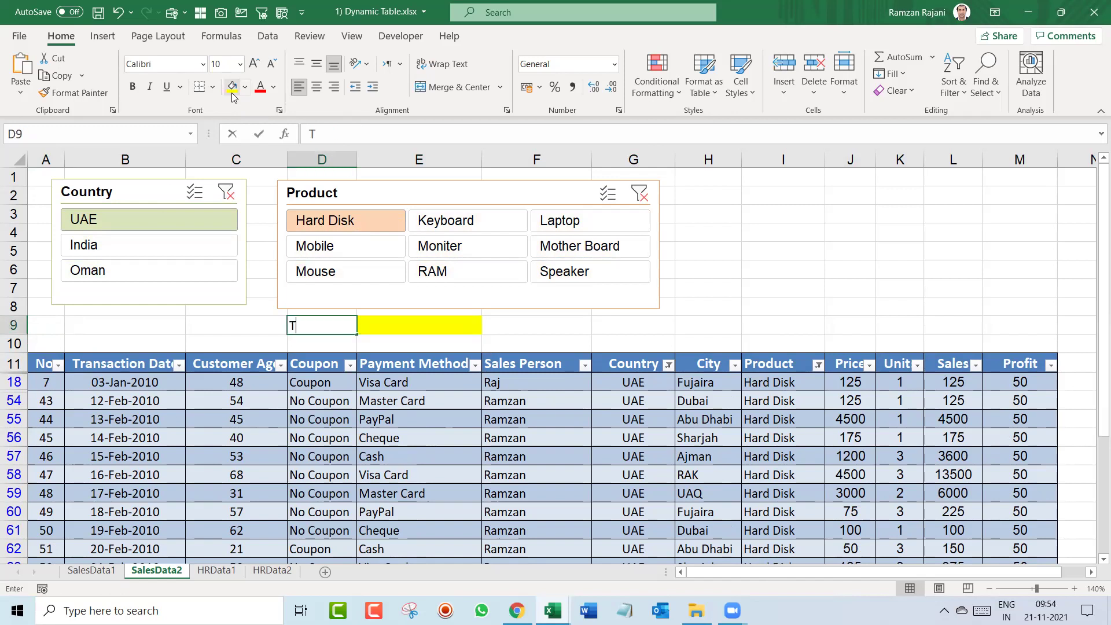
{"action": "key", "text": "Return"}
{"action": "key", "text": "Up"}
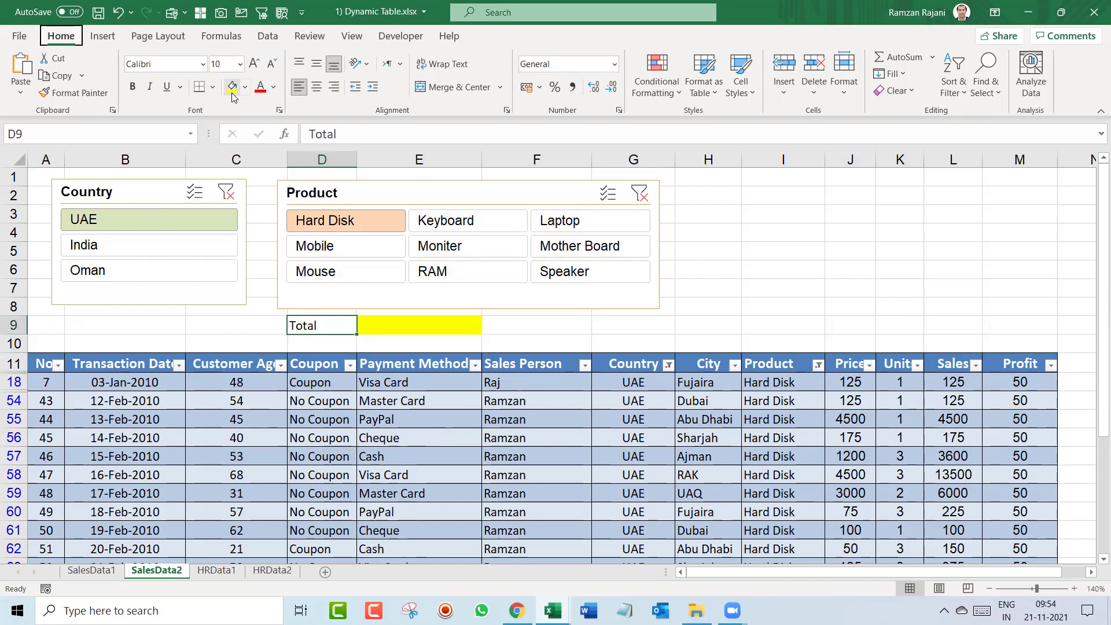
{"action": "key", "text": "alt+h"}
{"action": "key", "text": "a"}
{"action": "key", "text": "c"}
{"action": "key", "text": "ctrl+b"}
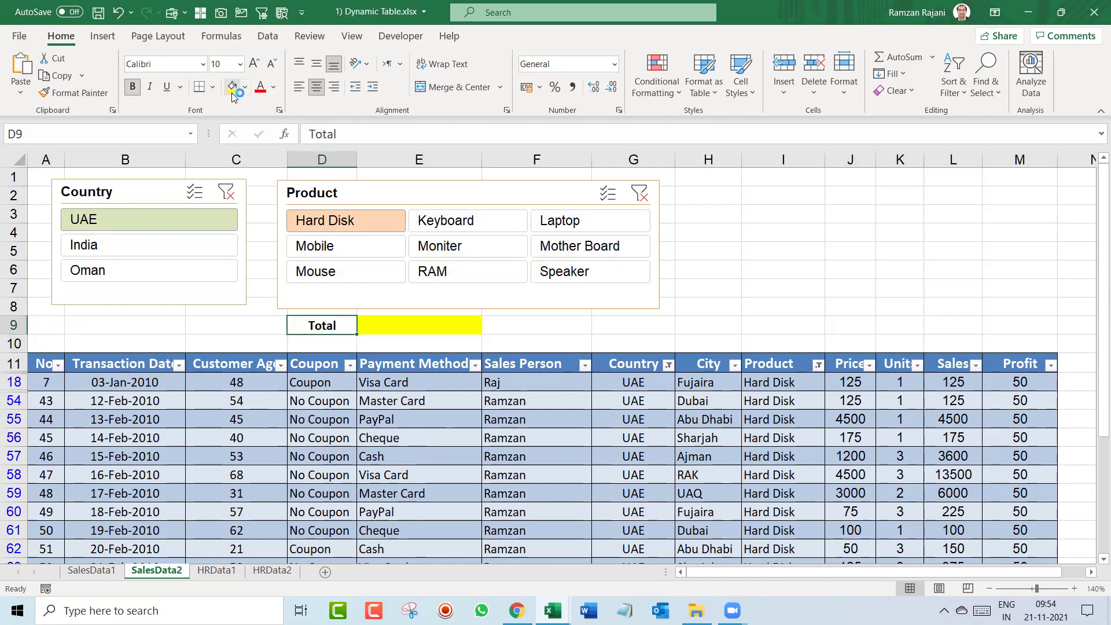
Add a bold, centered 'Avg Sales' label in G9 with a yellow value cell H9
{"action": "key", "text": "Right"}
{"action": "key", "text": "Right"}
{"action": "key", "text": "Right"}
{"action": "type", "text": "Avg Sales"}
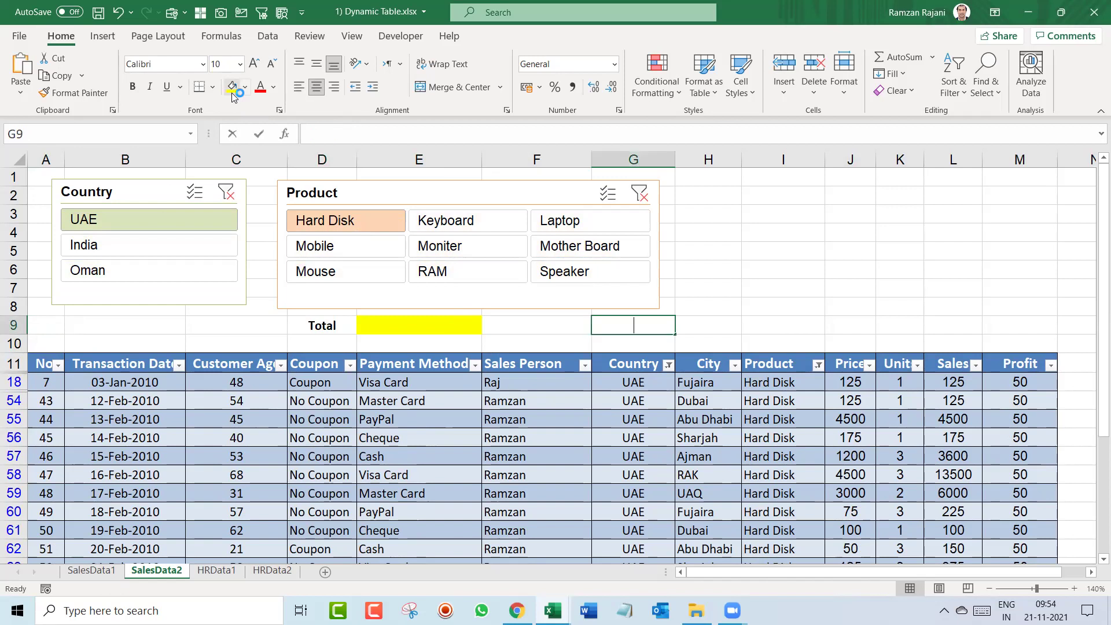
{"action": "key", "text": "Right"}
{"action": "key", "text": "Left"}
{"action": "key", "text": "alt+h"}
{"action": "key", "text": "a"}
{"action": "key", "text": "c"}
{"action": "key", "text": "ctrl+b"}
{"action": "key", "text": "Right"}
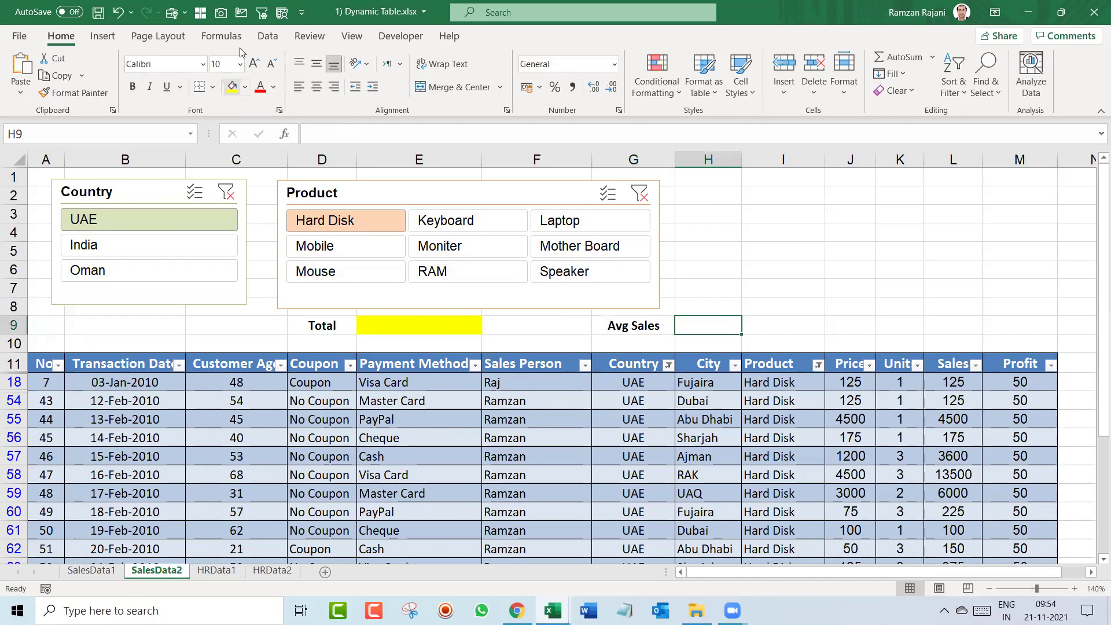
{"action": "left_click", "coordinate": [232, 86]}
Copy the summary cells D9:H9 and paste the block starting at B9
{"action": "key", "text": "Left"}
{"action": "key", "text": "Left"}
{"action": "key", "text": "Left"}
{"action": "key", "text": "Left"}
{"action": "key", "text": "Left"}
{"action": "key", "text": "Left"}
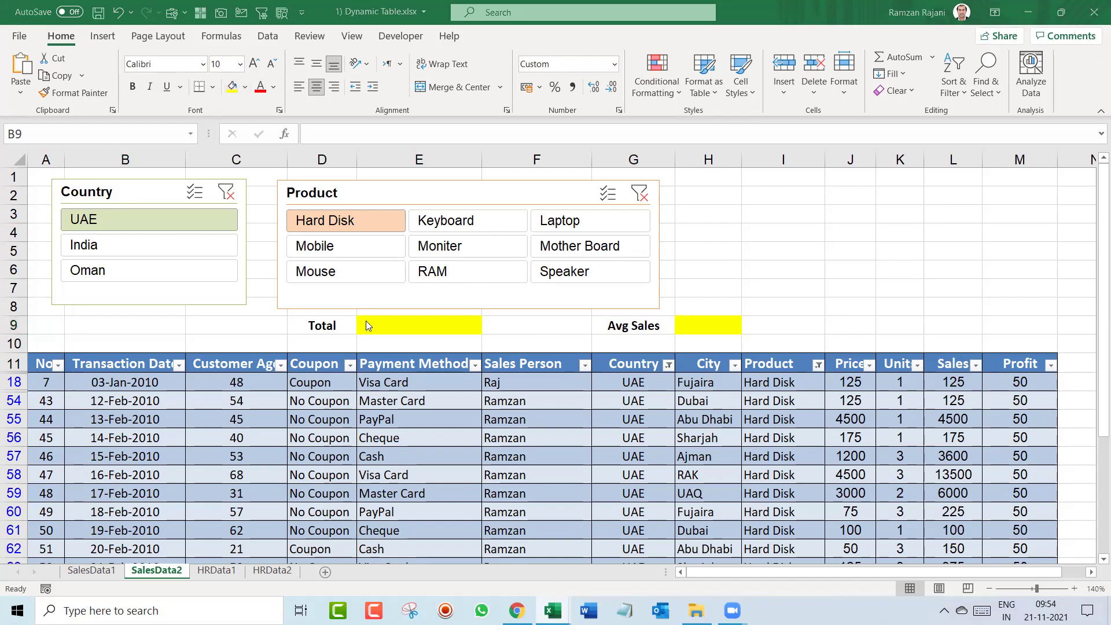
{"action": "left_click", "coordinate": [320, 324]}
{"action": "left_click_drag", "start_coordinate": [320, 324], "coordinate": [417, 325]}
{"action": "key", "text": "shift+Right"}
{"action": "key", "text": "shift+Right"}
{"action": "key", "text": "shift+Right"}
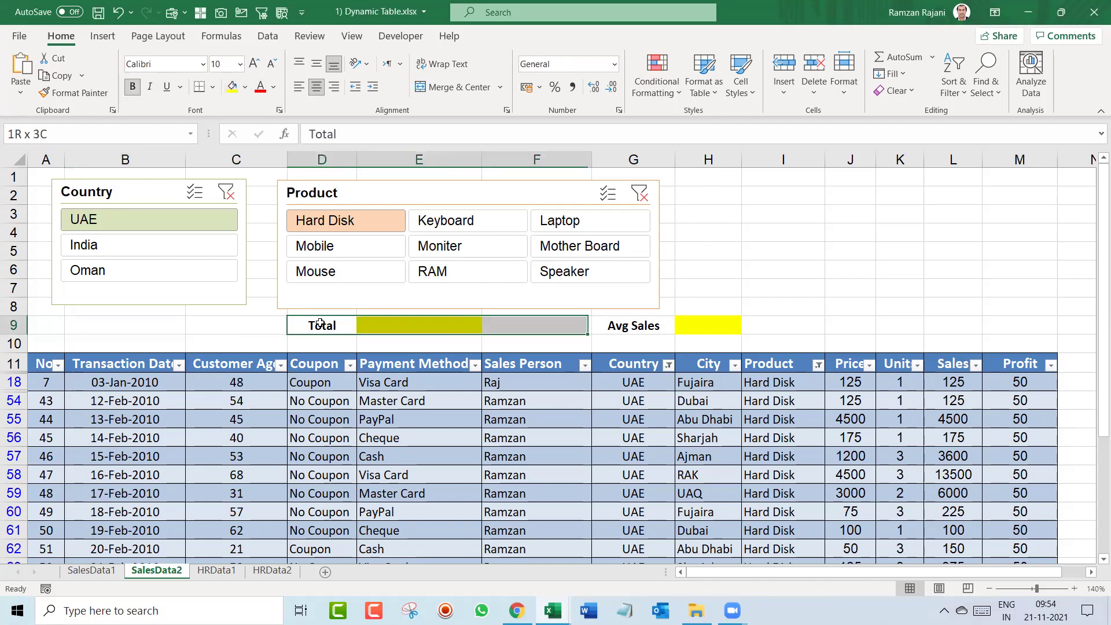
{"action": "key", "text": "ctrl+c"}
{"action": "key", "text": "Left"}
{"action": "key", "text": "shift+Right"}
{"action": "key", "text": "shift+Right"}
{"action": "key", "text": "shift+Right"}
{"action": "key", "text": "Left"}
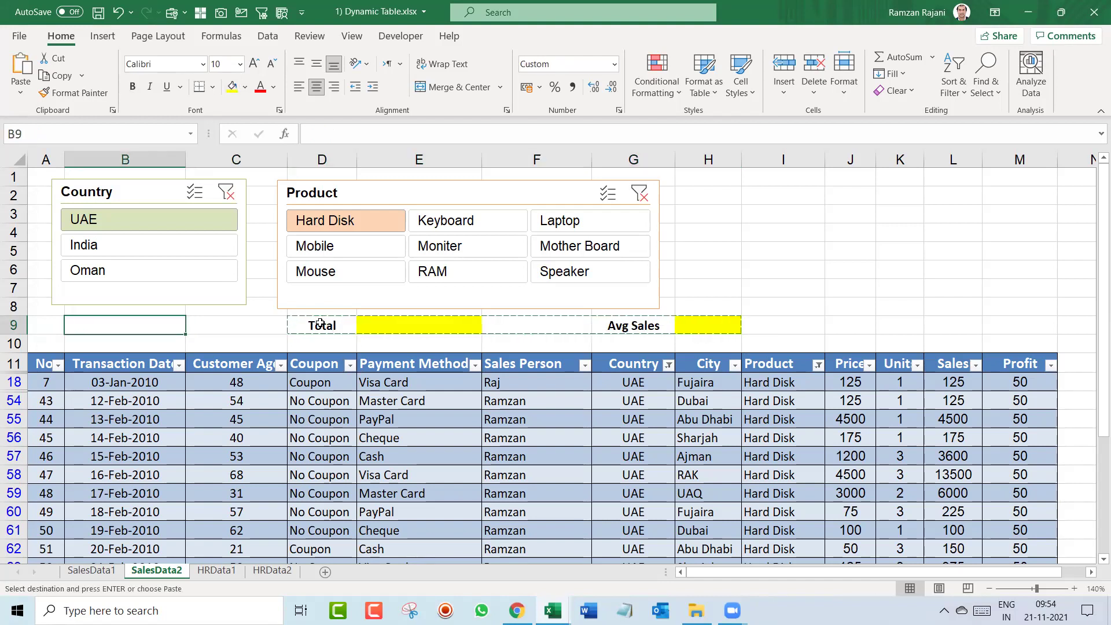
{"action": "key", "text": "Return"}
Add a bold 'Total Records' label in H9 with yellow I9, autofitting column H
{"action": "key", "text": "Right"}
{"action": "key", "text": "Right"}
{"action": "key", "text": "Right"}
{"action": "key", "text": "Right"}
{"action": "key", "text": "Right"}
{"action": "key", "text": "Right"}
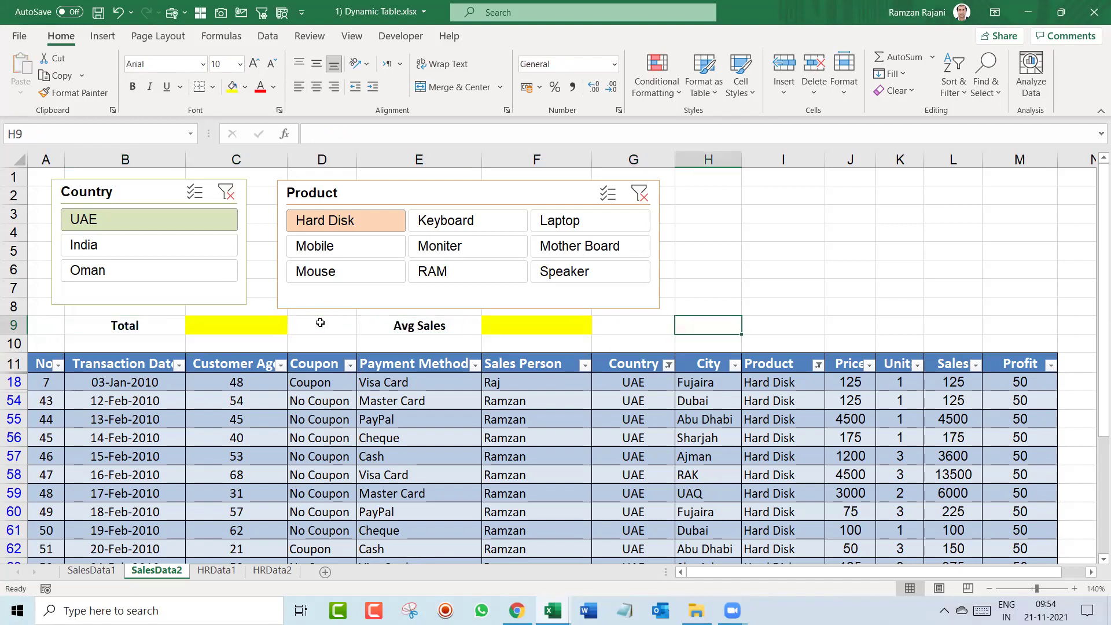
{"action": "type", "text": "Total Records"}
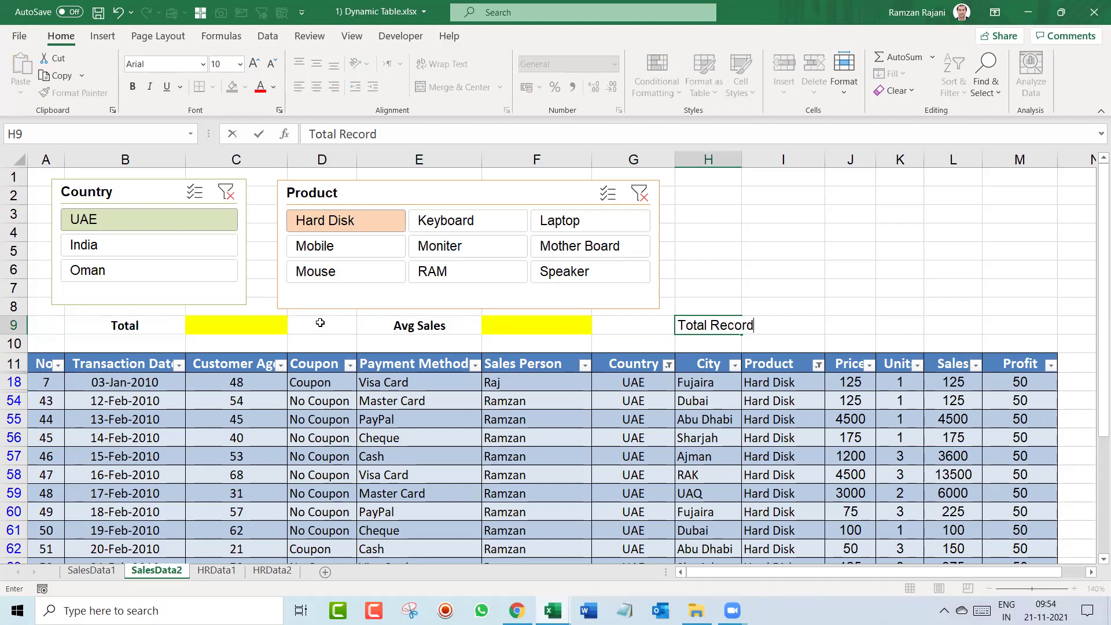
{"action": "key", "text": "Tab"}
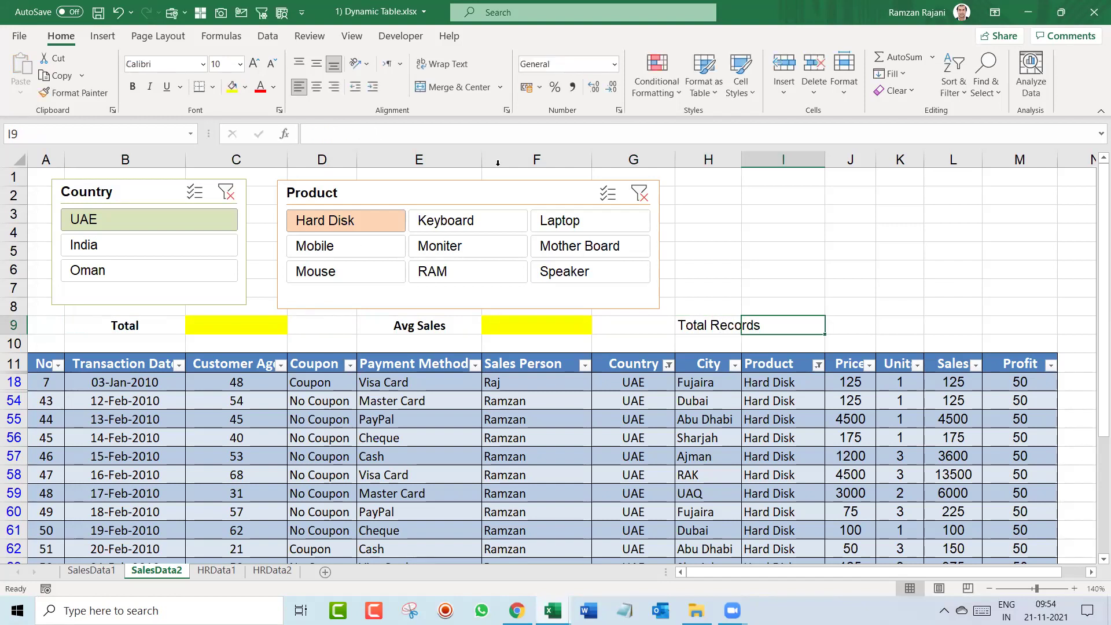
{"action": "double_click", "coordinate": [743, 157]}
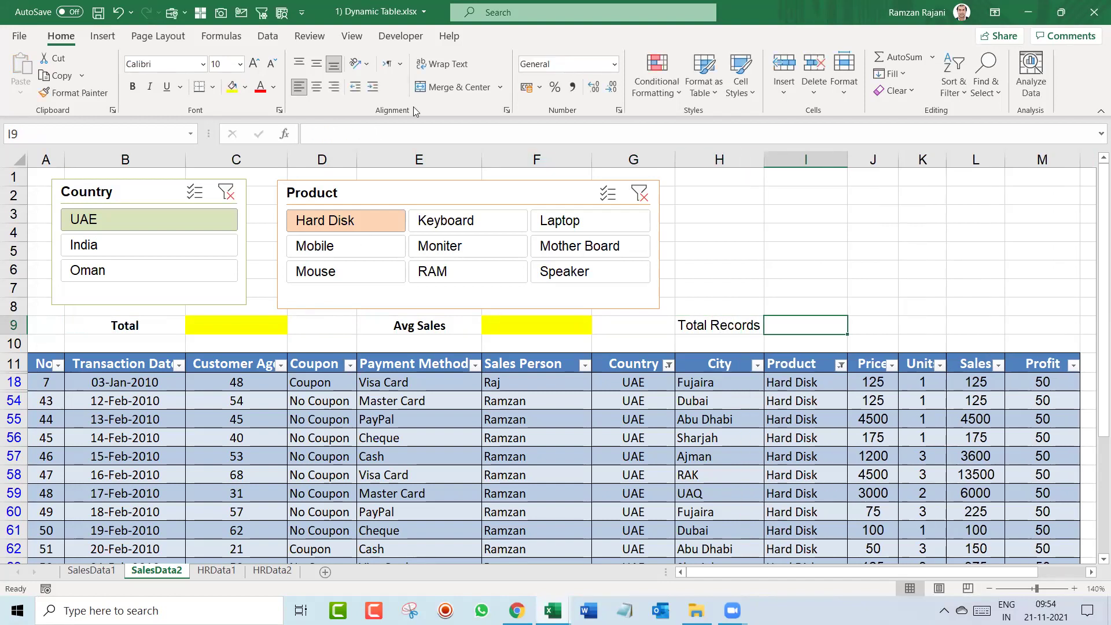
{"action": "left_click", "coordinate": [232, 87]}
{"action": "key", "text": "Left"}
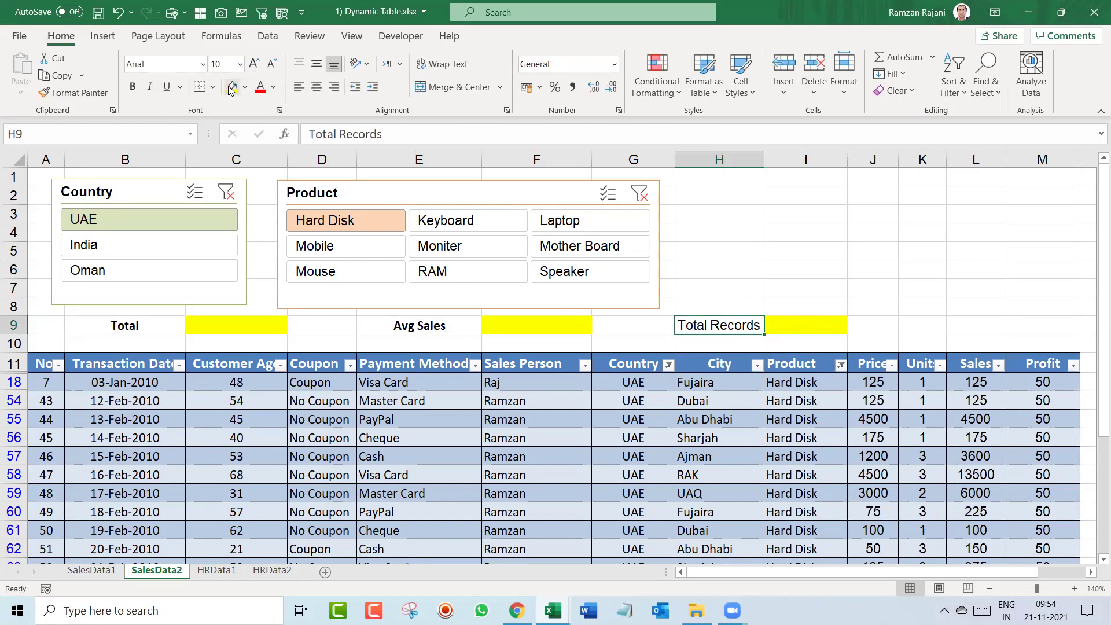
{"action": "key", "text": "ctrl+b"}
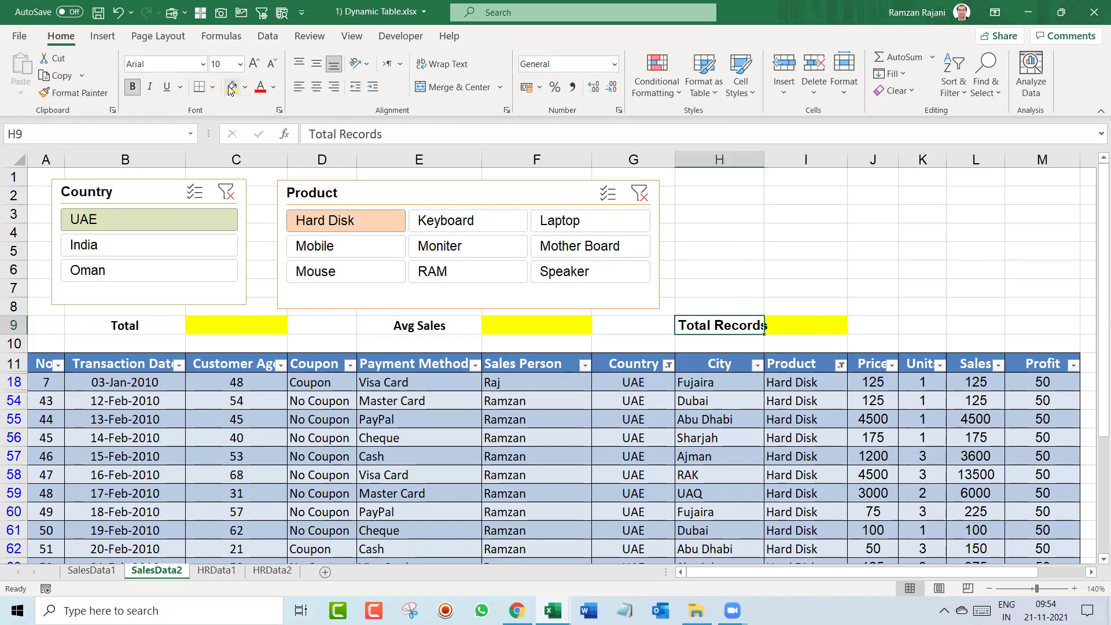
{"action": "double_click", "coordinate": [764, 159]}
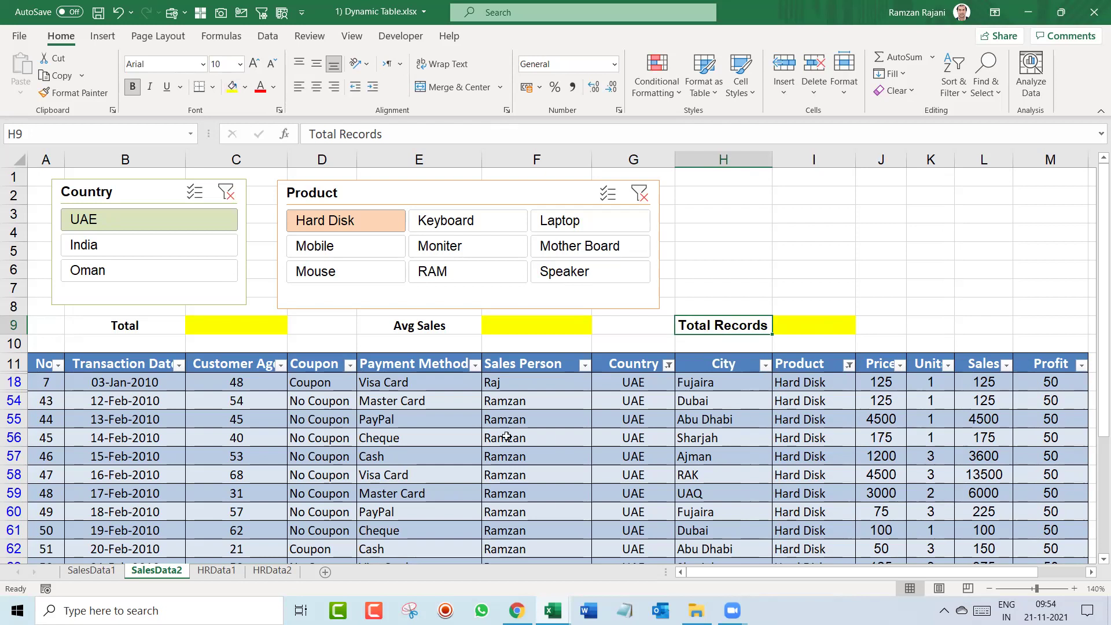
{"action": "left_click", "coordinate": [475, 436]}
Clear both slicer filters and move the Product slicer to the right side
{"action": "left_click", "coordinate": [639, 193]}
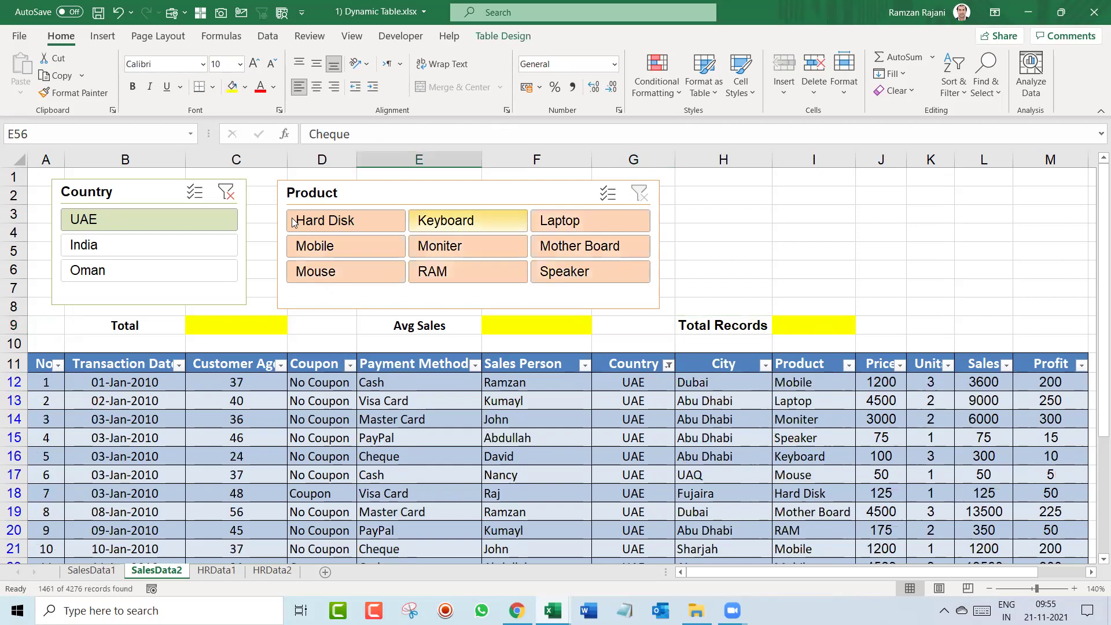
{"action": "left_click", "coordinate": [226, 193]}
{"action": "left_click", "coordinate": [431, 187]}
{"action": "left_click_drag", "start_coordinate": [431, 187], "coordinate": [804, 185]}
{"action": "left_click", "coordinate": [141, 199]}
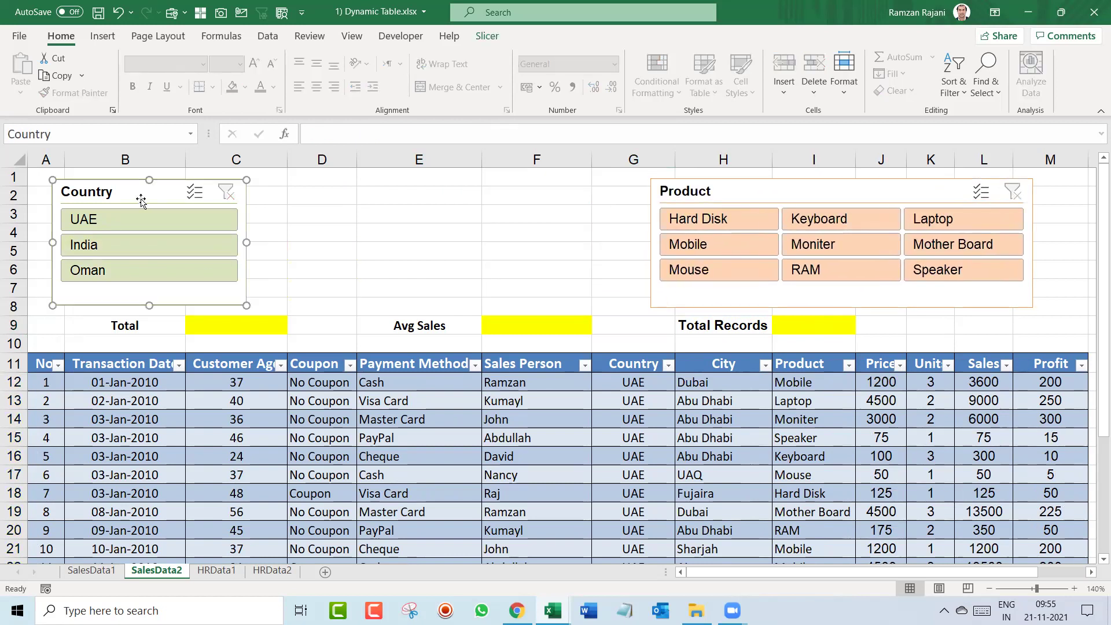
{"action": "left_click", "coordinate": [229, 427]}
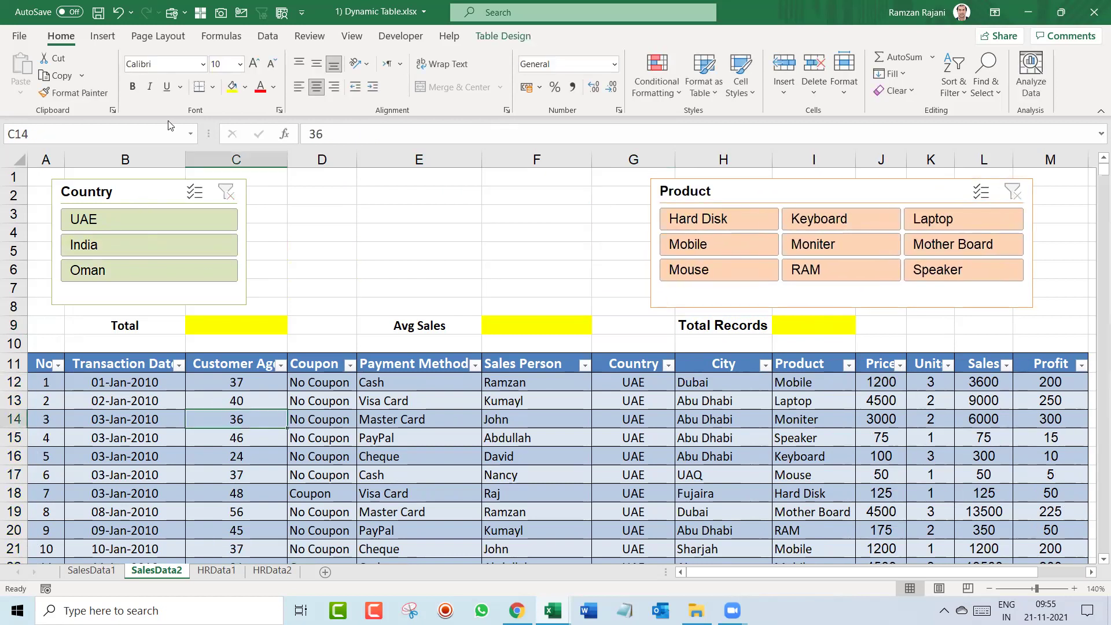
Insert a City slicer and place it beside the Country slicer
{"action": "left_click", "coordinate": [104, 40]}
{"action": "left_click", "coordinate": [832, 73]}
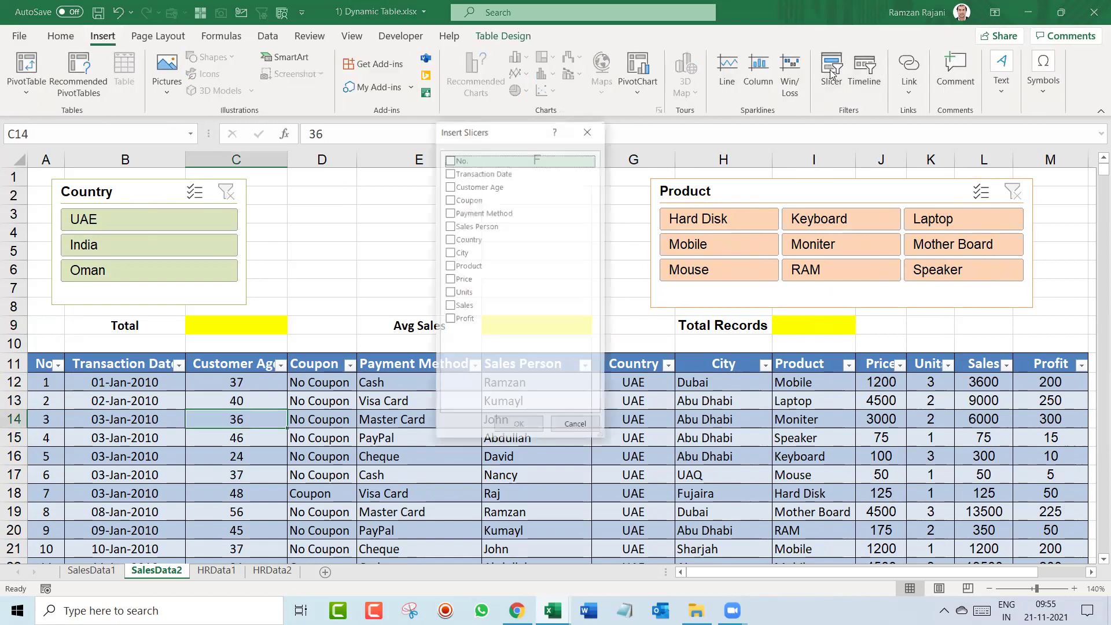
{"action": "left_click", "coordinate": [460, 253]}
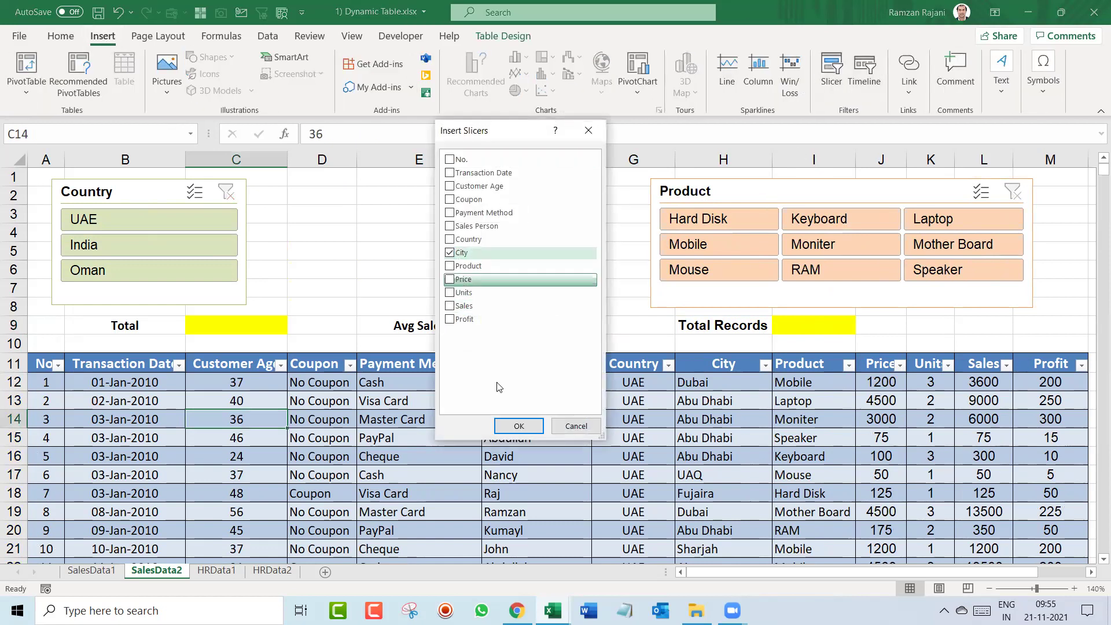
{"action": "left_click", "coordinate": [514, 428]}
{"action": "left_click_drag", "start_coordinate": [485, 231], "coordinate": [287, 174]}
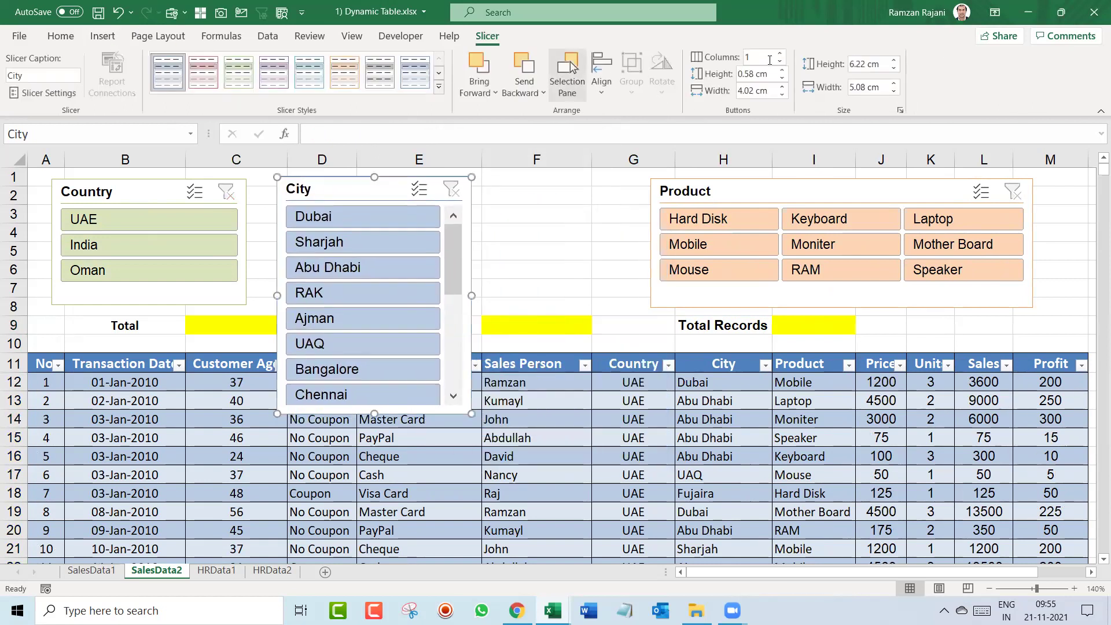
Set the City slicer to 3 columns, widen it, and apply a lighter blue style
{"action": "left_click", "coordinate": [780, 52]}
{"action": "left_click", "coordinate": [779, 53]}
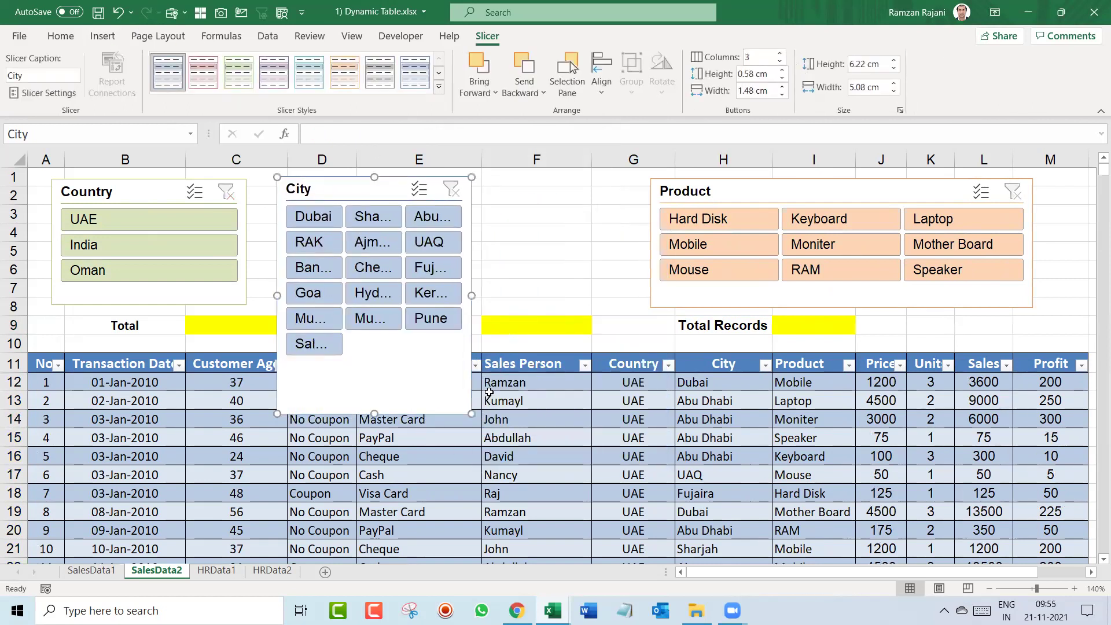
{"action": "left_click_drag", "start_coordinate": [472, 414], "coordinate": [633, 310]}
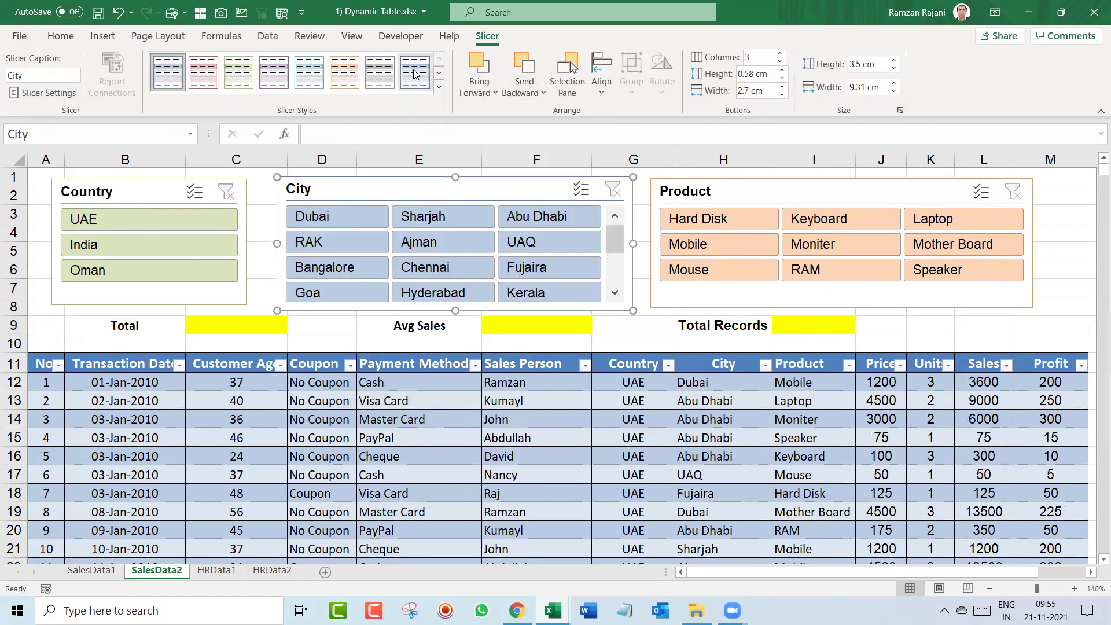
{"action": "left_click", "coordinate": [307, 85]}
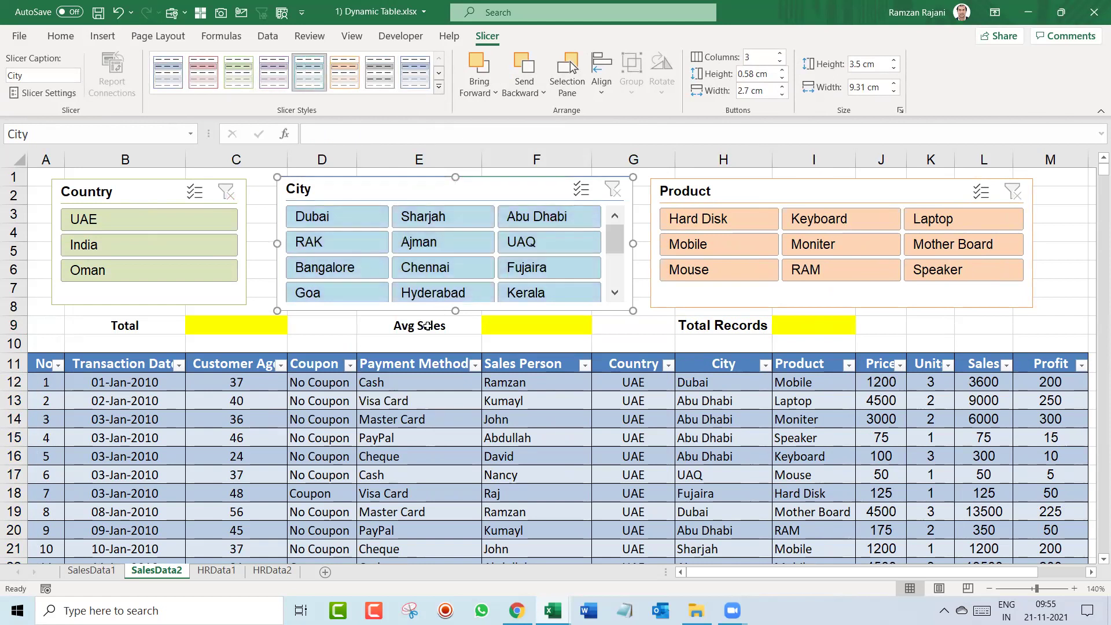
{"action": "left_click_drag", "start_coordinate": [455, 310], "coordinate": [455, 307]}
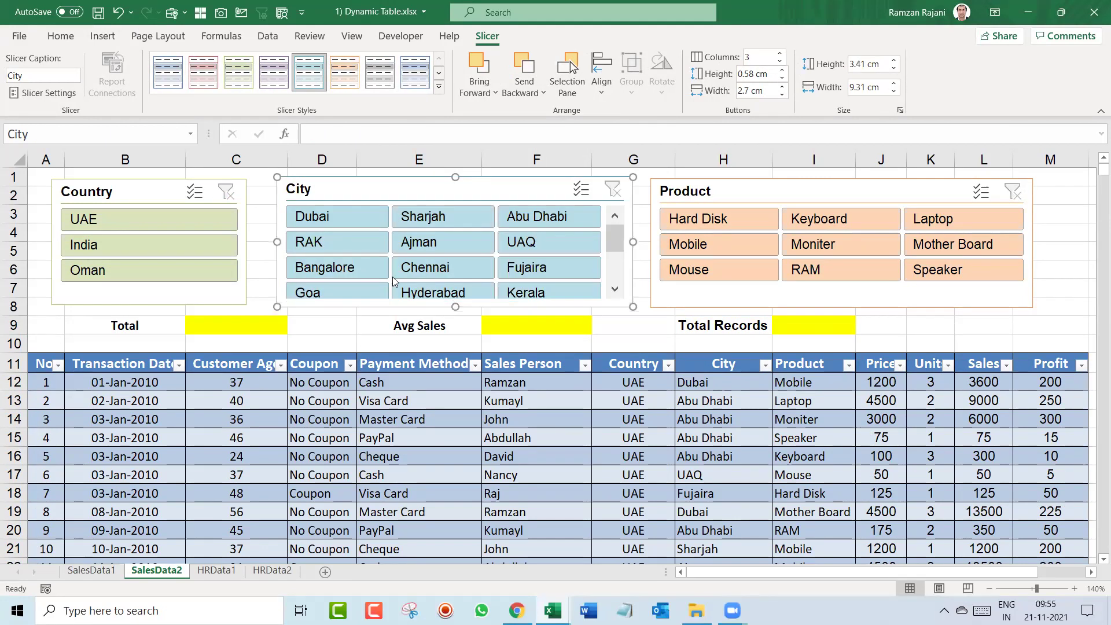
{"action": "left_click", "coordinate": [49, 324]}
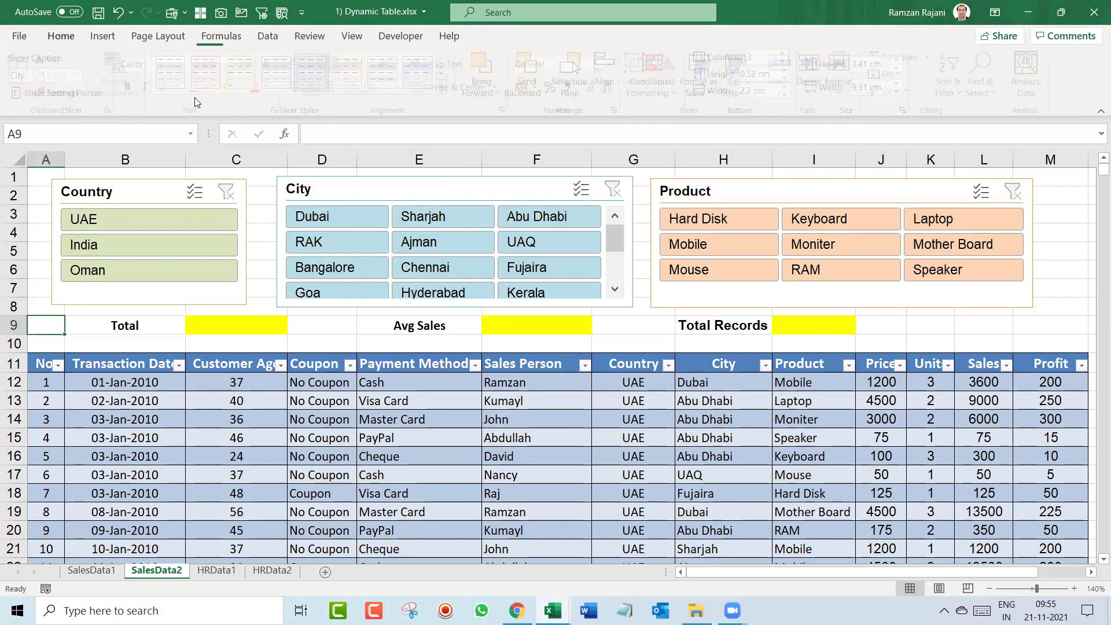
Uncheck Gridlines under View so the sheet background is clean
{"action": "left_click", "coordinate": [352, 37]}
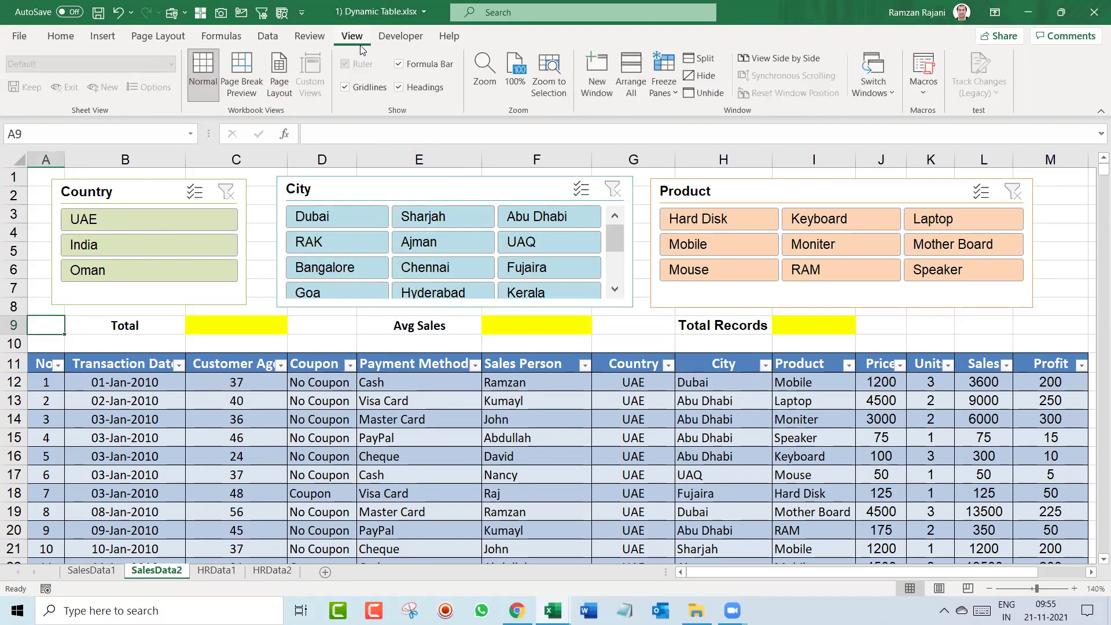
{"action": "left_click", "coordinate": [347, 92]}
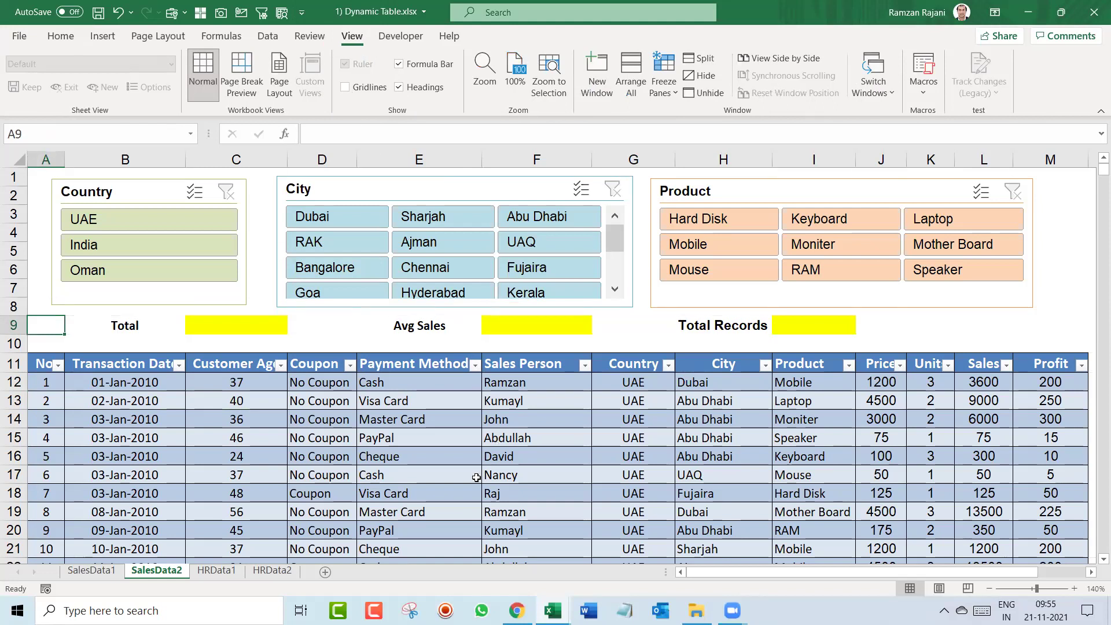
{"action": "left_click", "coordinate": [413, 459]}
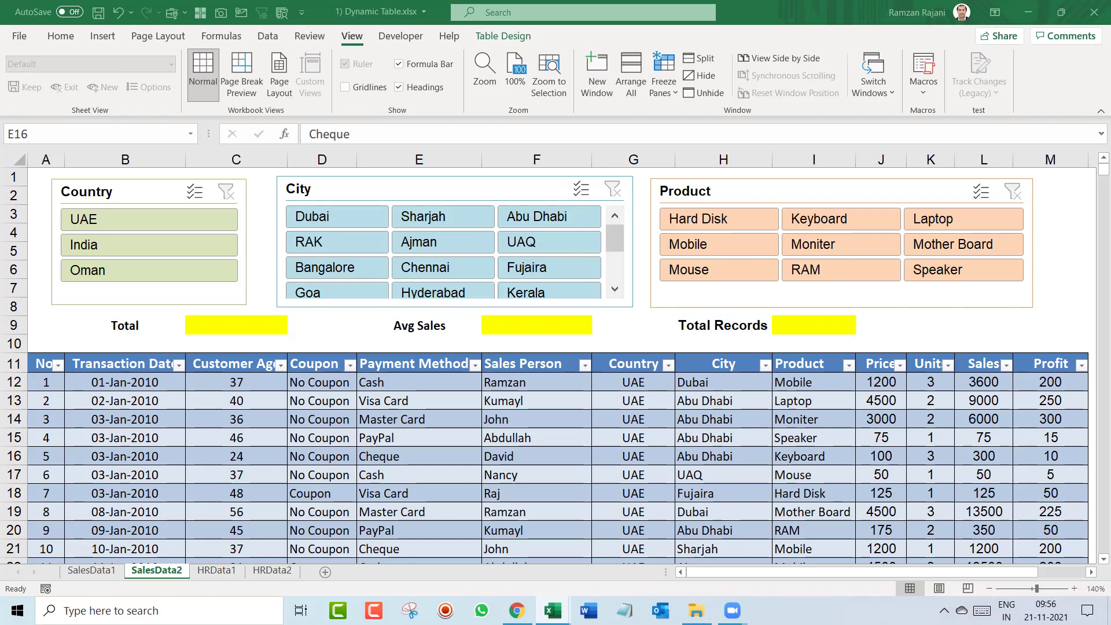
Select the three value cells C9, F9 and I9 together
{"action": "left_click", "coordinate": [265, 327]}
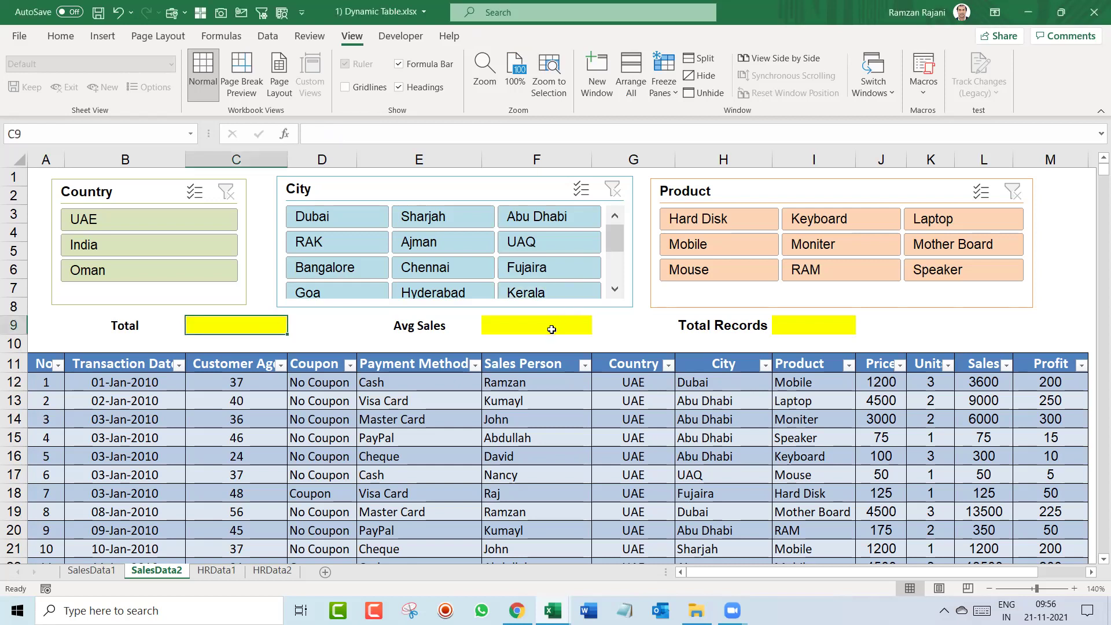
{"action": "left_click", "coordinate": [552, 327], "text": "ctrl"}
{"action": "left_click", "coordinate": [844, 324], "text": "ctrl"}
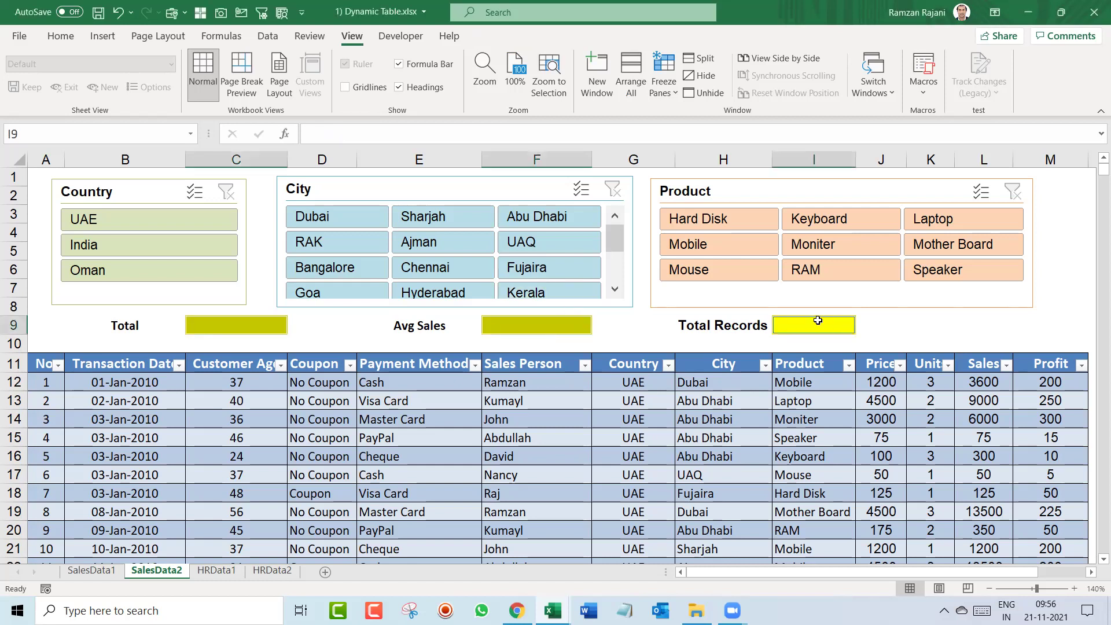
Set C9, F9 and I9 to font size 12, then test the UAE and Dubai slicer filters
{"action": "left_click", "coordinate": [60, 36]}
{"action": "left_click", "coordinate": [254, 64]}
{"action": "left_click", "coordinate": [254, 64]}
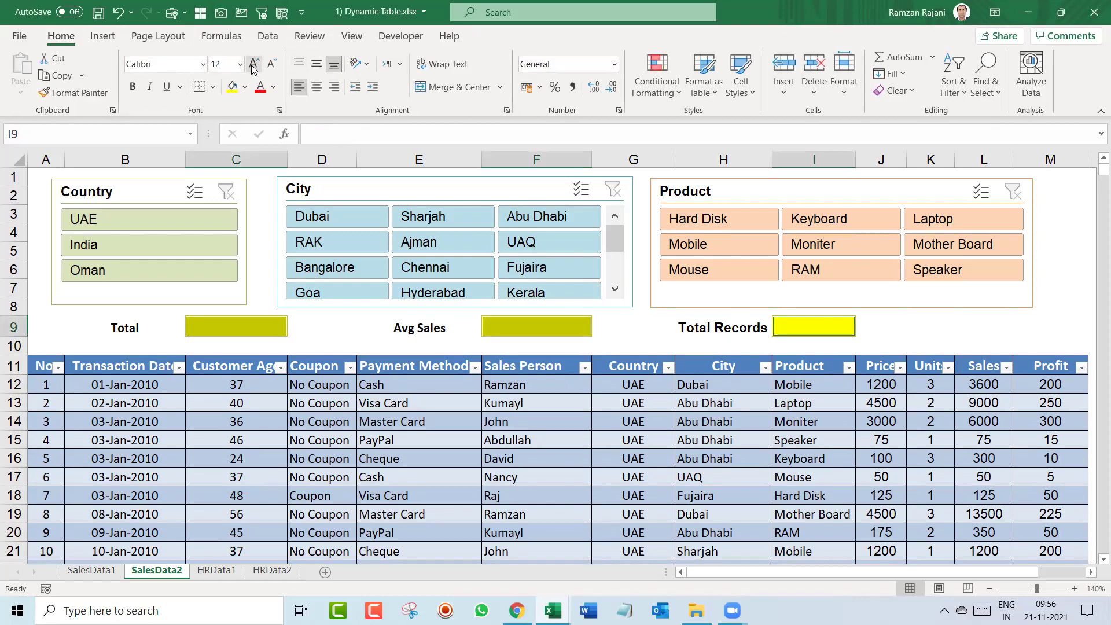
{"action": "left_click", "coordinate": [299, 443]}
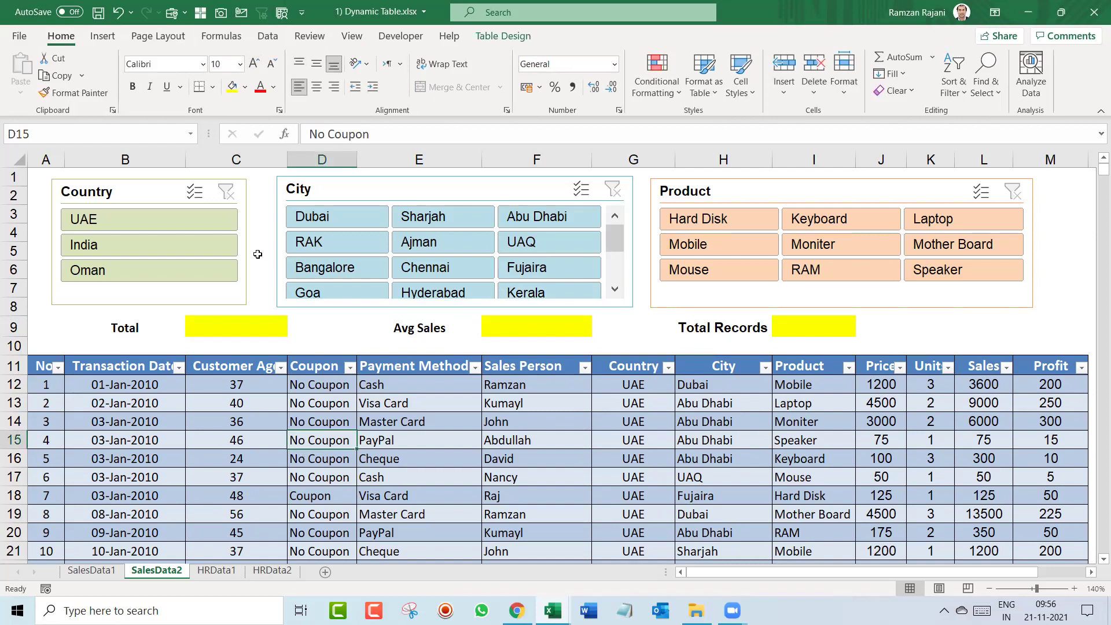
{"action": "left_click", "coordinate": [205, 221]}
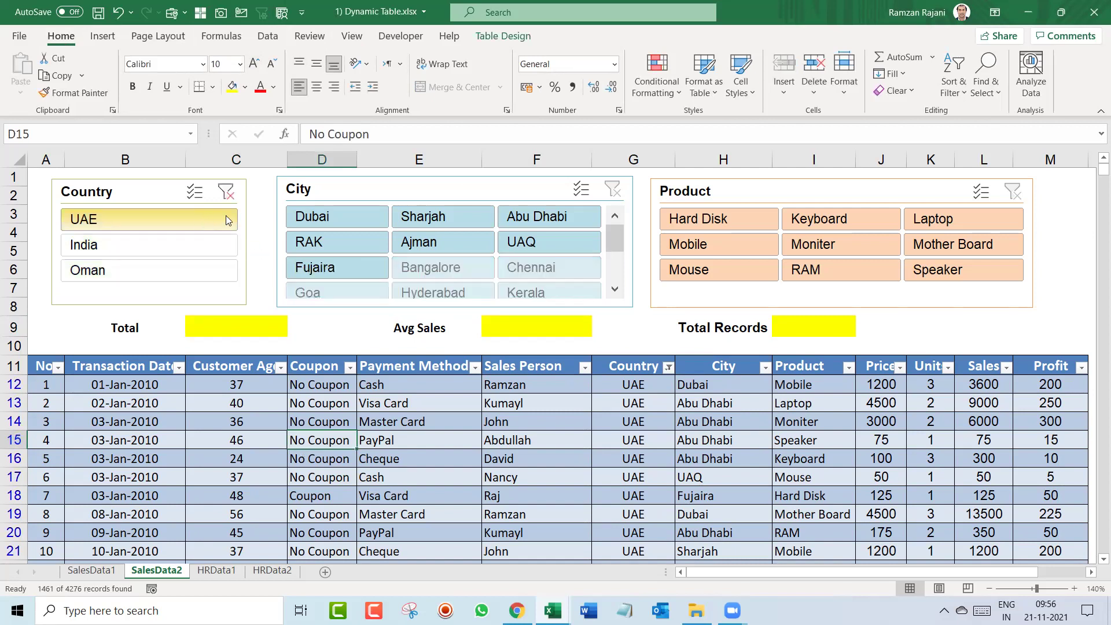
{"action": "left_click", "coordinate": [326, 219]}
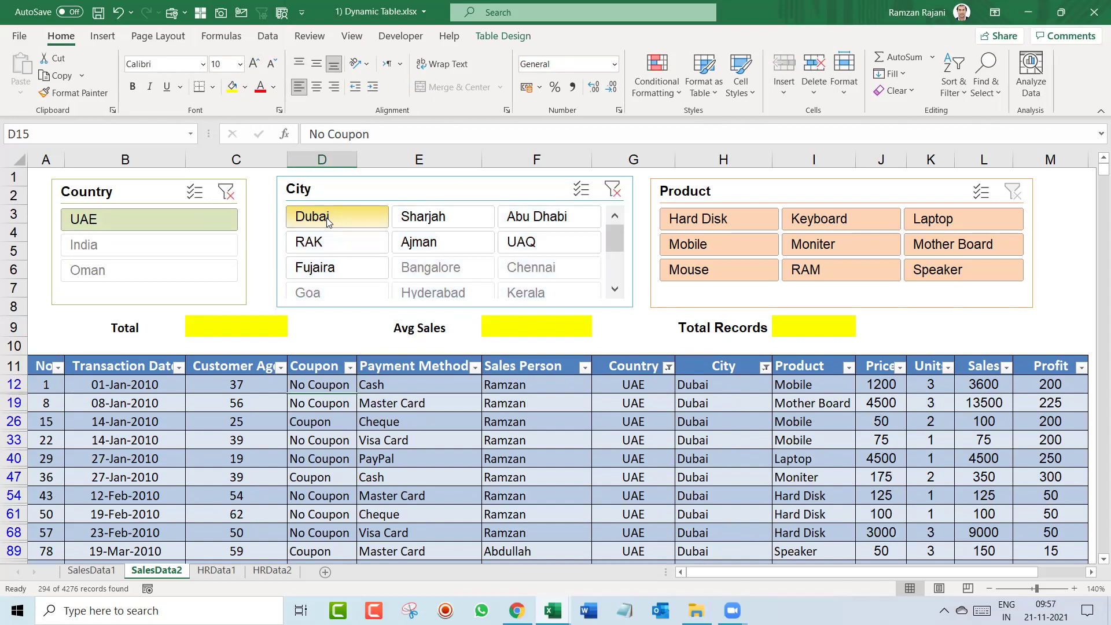
Edit the B9 label from Total to 'Total Sales'
{"action": "left_click", "coordinate": [127, 328]}
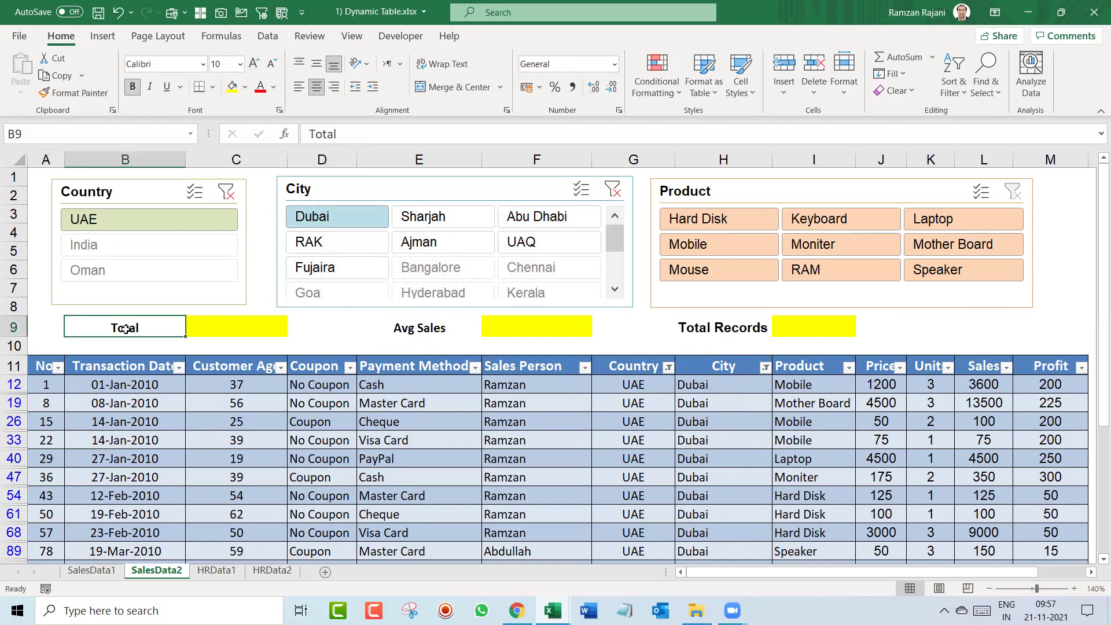
{"action": "key", "text": "F2"}
{"action": "type", "text": "Sales"}
{"action": "key", "text": "Return"}
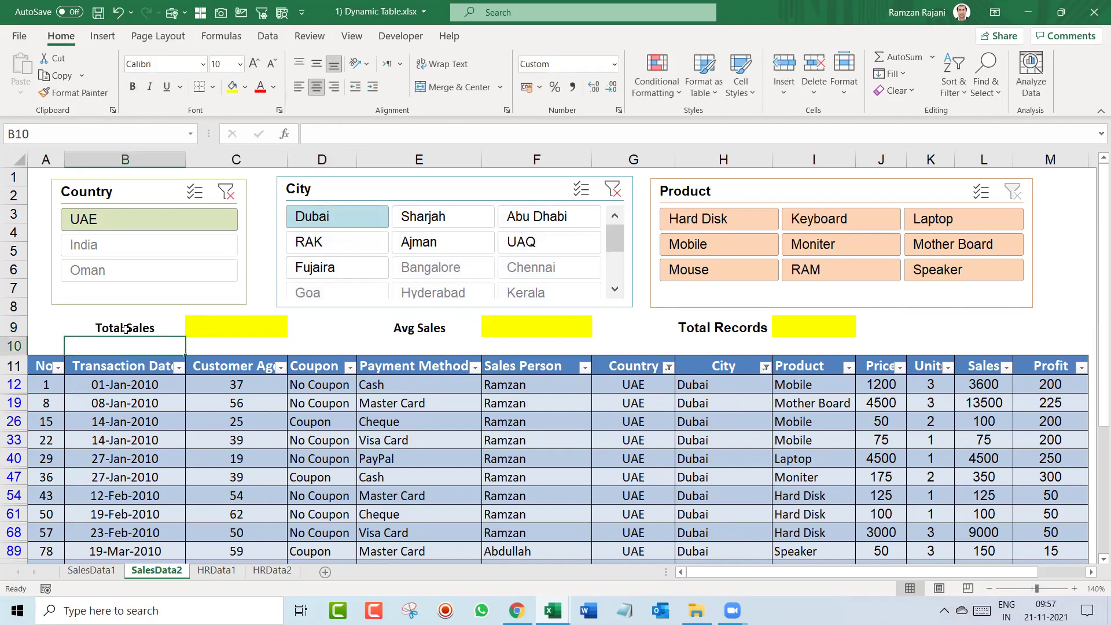
{"action": "key", "text": "Up"}
{"action": "key", "text": "Right"}
{"action": "key", "text": "Right"}
{"action": "key", "text": "Right"}
{"action": "key", "text": "Right"}
{"action": "key", "text": "Right"}
{"action": "key", "text": "Right"}
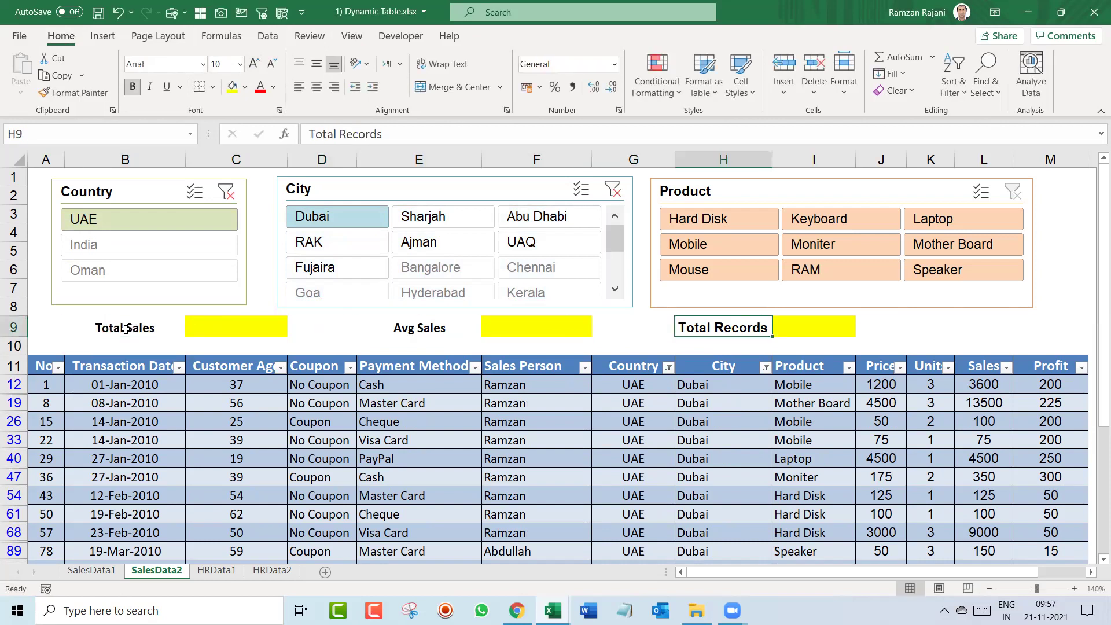
{"action": "key", "text": "Left"}
{"action": "key", "text": "Left"}
{"action": "key", "text": "Left"}
{"action": "key", "text": "Left"}
{"action": "key", "text": "Left"}
{"action": "key", "text": "Left"}
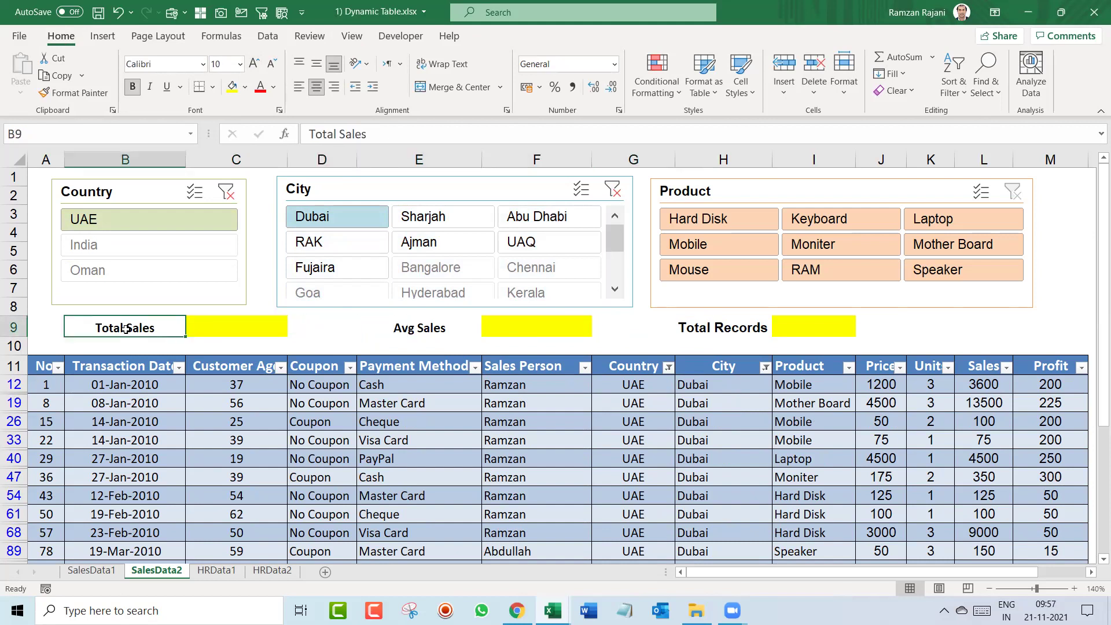
{"action": "key", "text": "Right"}
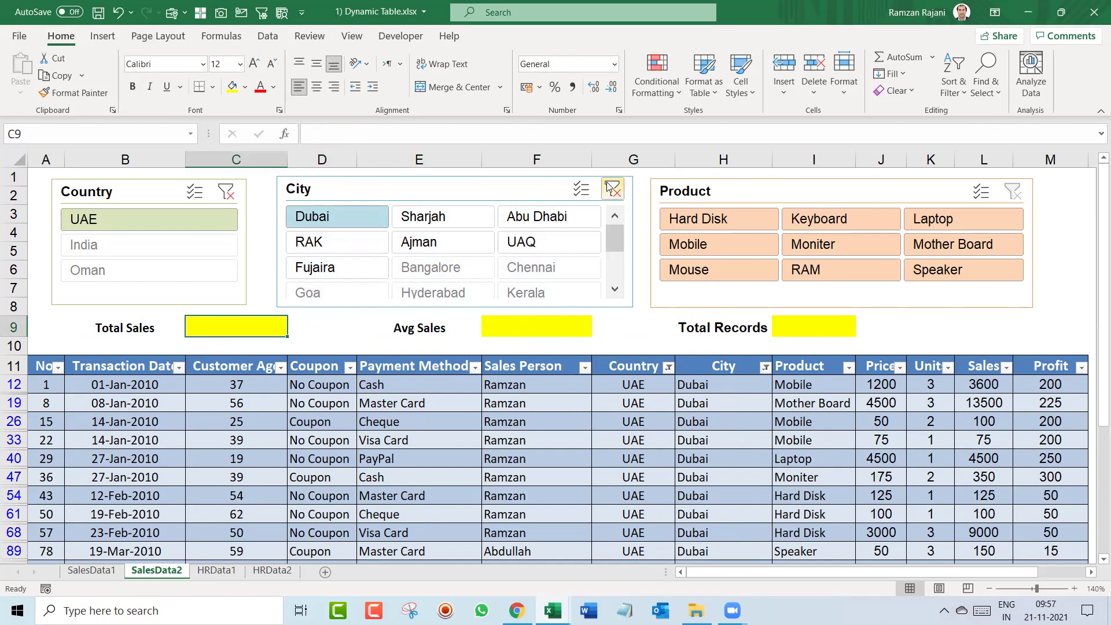
Clear the City and Country slicer filters and zoom the sheet to 160%
{"action": "left_click", "coordinate": [612, 188]}
{"action": "left_click", "coordinate": [226, 191]}
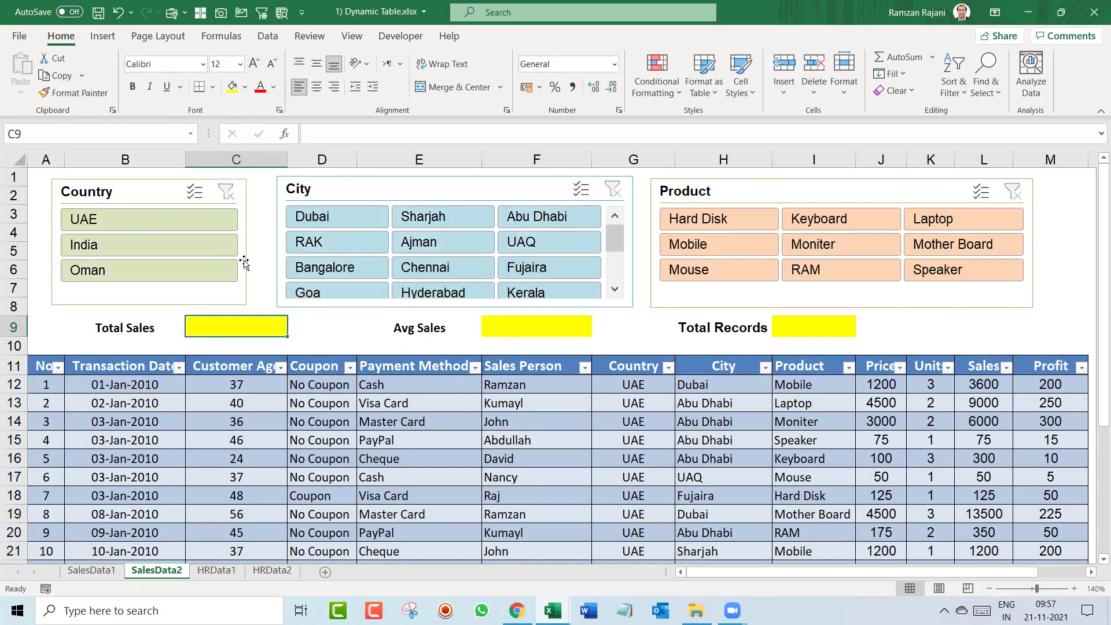
{"action": "left_click", "coordinate": [1075, 590]}
{"action": "left_click", "coordinate": [1076, 589]}
{"action": "key", "text": "Up"}
{"action": "key", "text": "Down"}
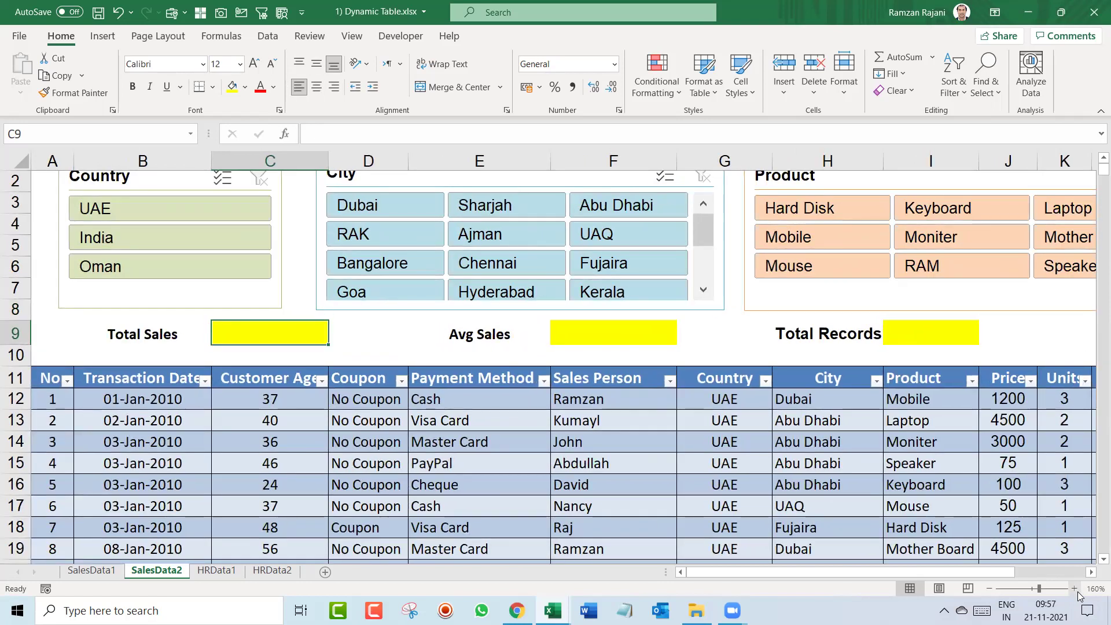
Start the C9 formula as =SUBTOTAL(9, using the 9 - SUM option
{"action": "type", "text": "="}
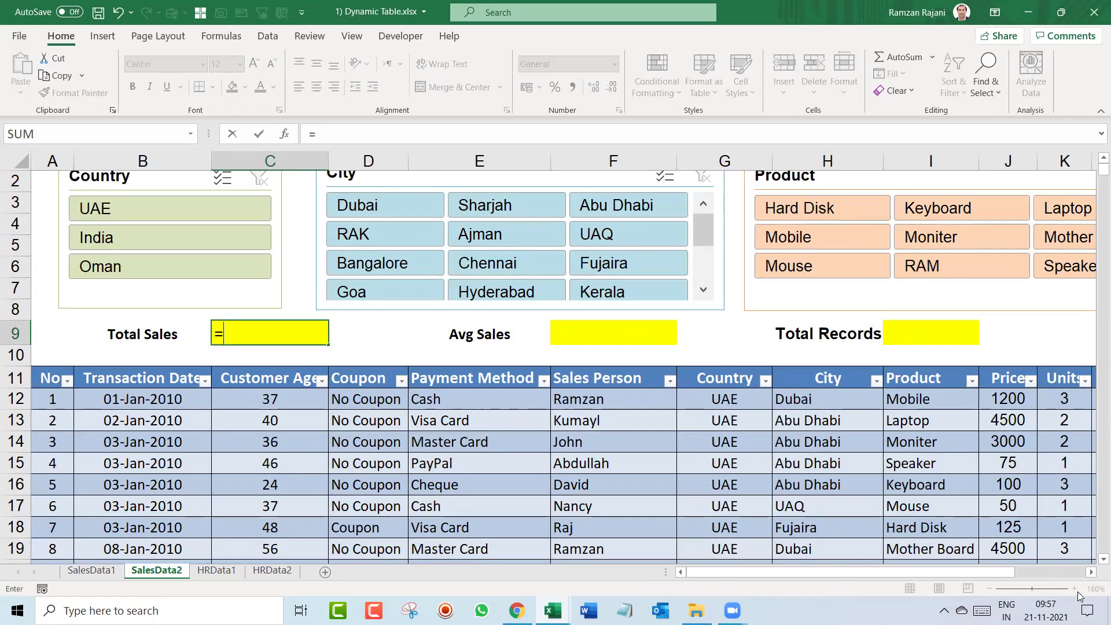
{"action": "type", "text": "sub"}
{"action": "key", "text": "Down"}
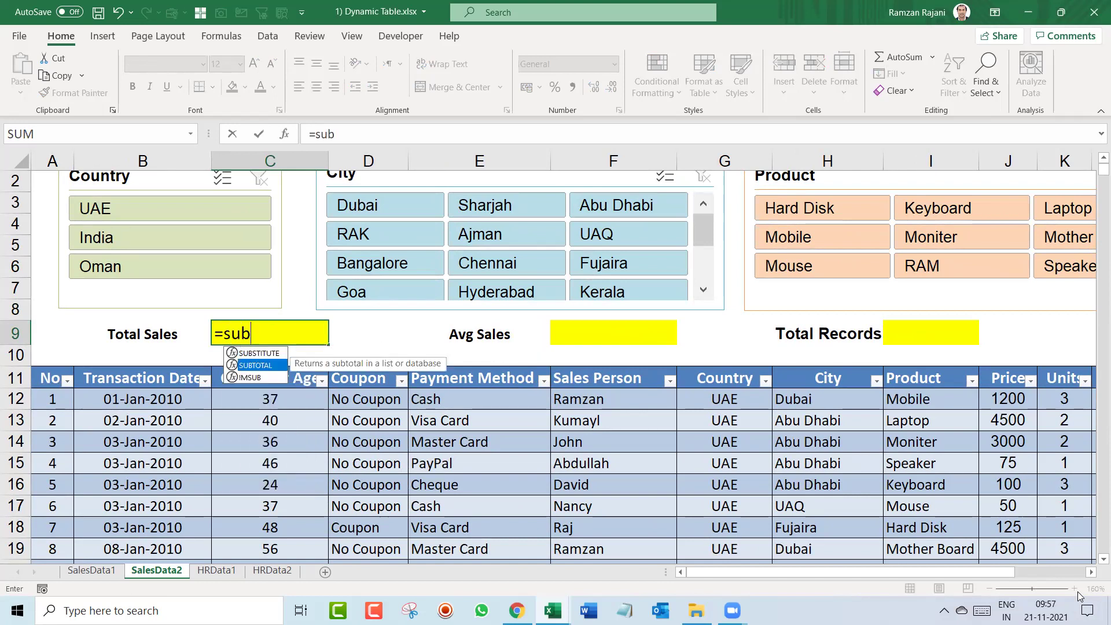
{"action": "key", "text": "Tab"}
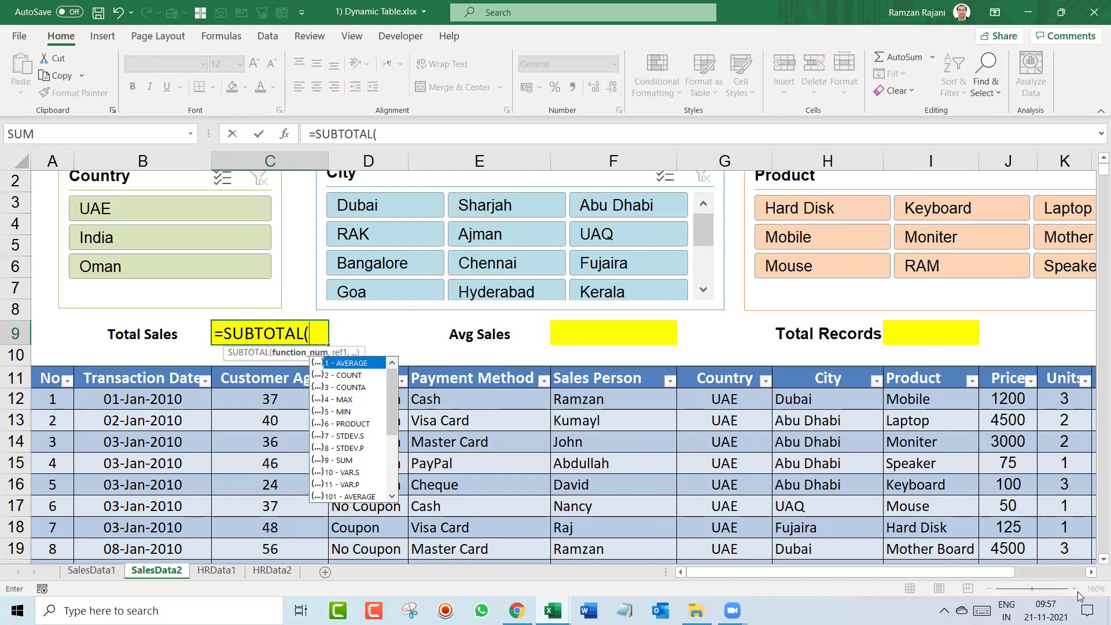
{"action": "key", "text": "Down"}
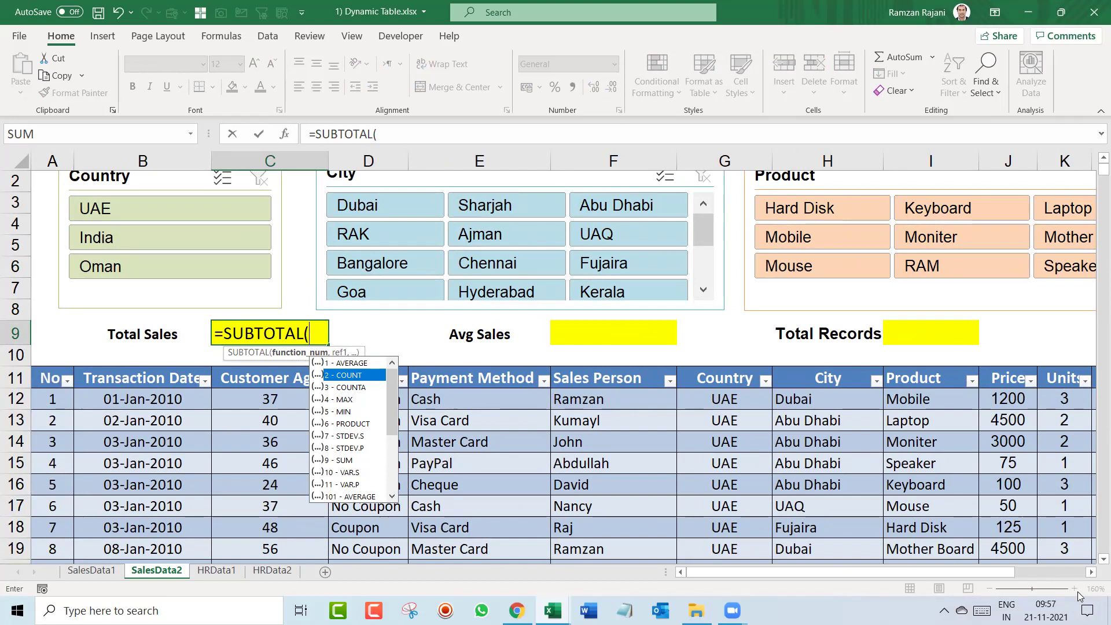
{"action": "key", "text": "Down"}
{"action": "key", "text": "Down"}
{"action": "key", "text": "Down"}
{"action": "key", "text": "Down"}
{"action": "key", "text": "Down"}
{"action": "key", "text": "Down"}
{"action": "key", "text": "Down"}
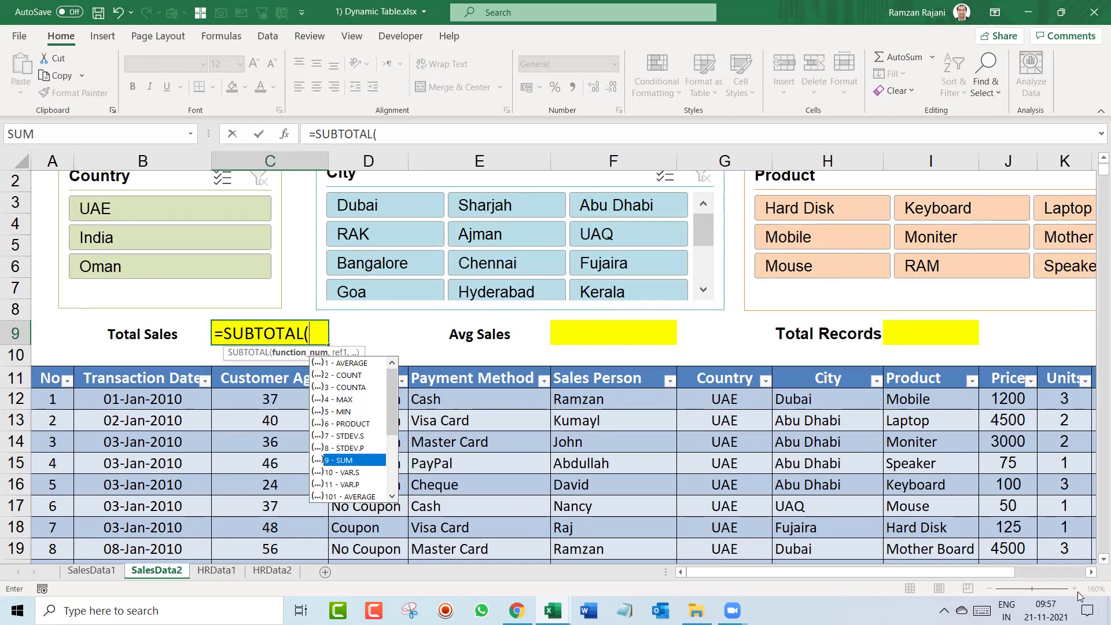
{"action": "type", "text": "su"}
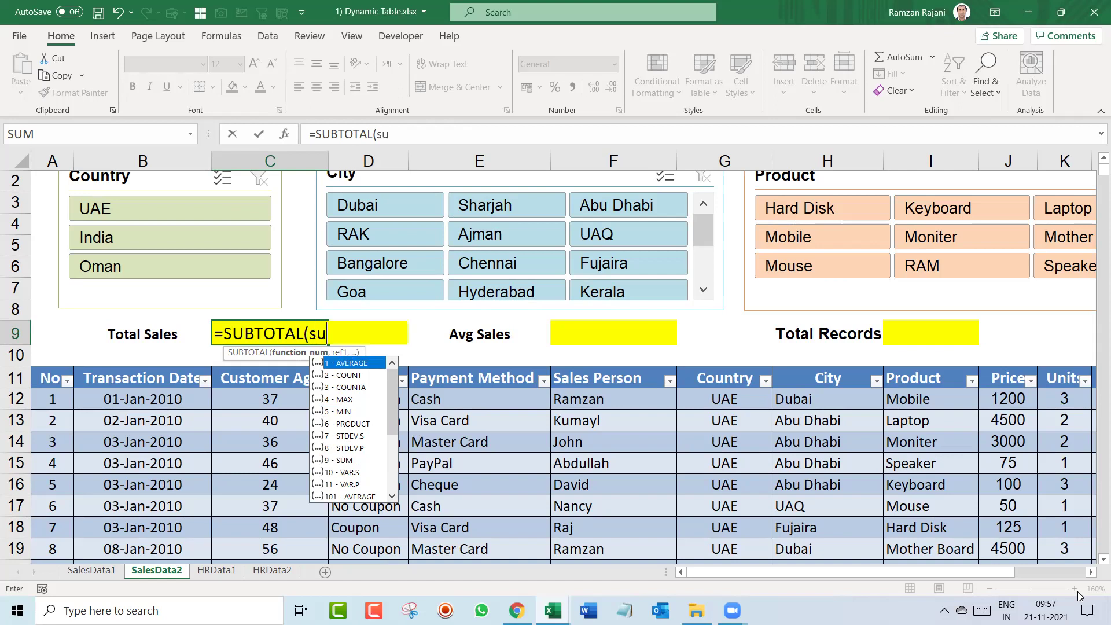
{"action": "key", "text": "BackSpace"}
{"action": "key", "text": "BackSpace"}
{"action": "type", "text": "9,"}
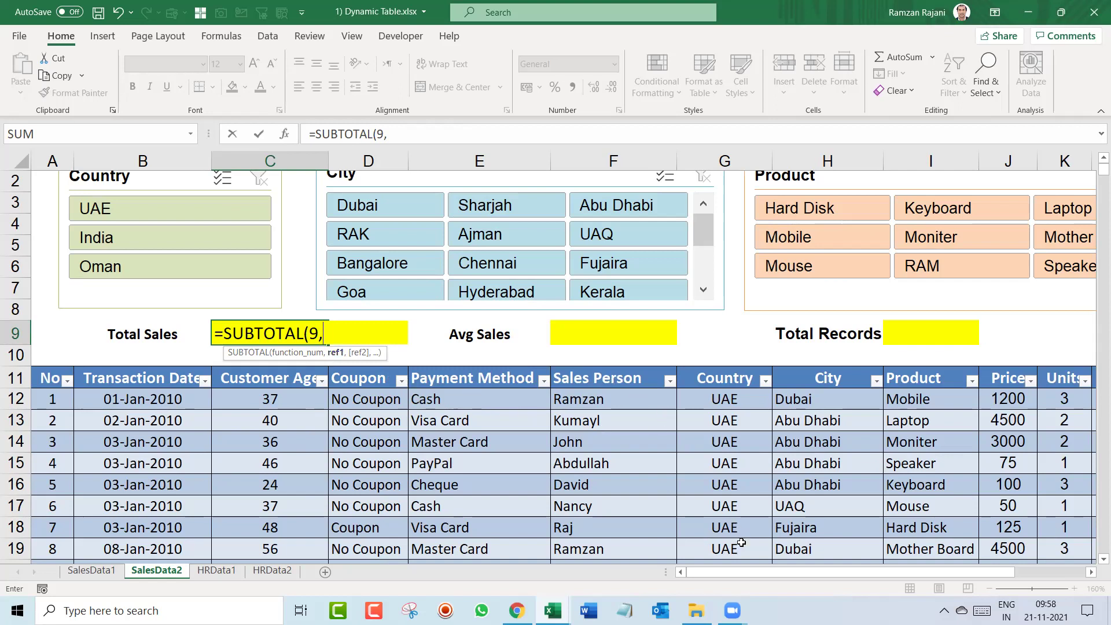
Reference the whole Table2[Sales] column from L12, then exit editing and return to C9
{"action": "left_click_drag", "start_coordinate": [737, 568], "coordinate": [738, 568]}
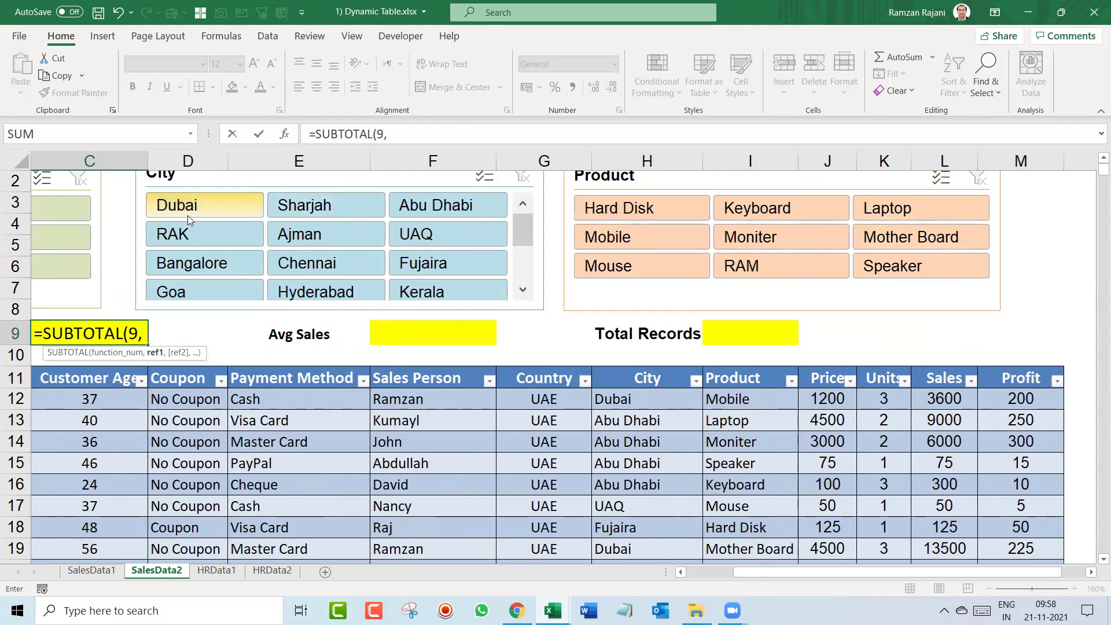
{"action": "left_click", "coordinate": [947, 397]}
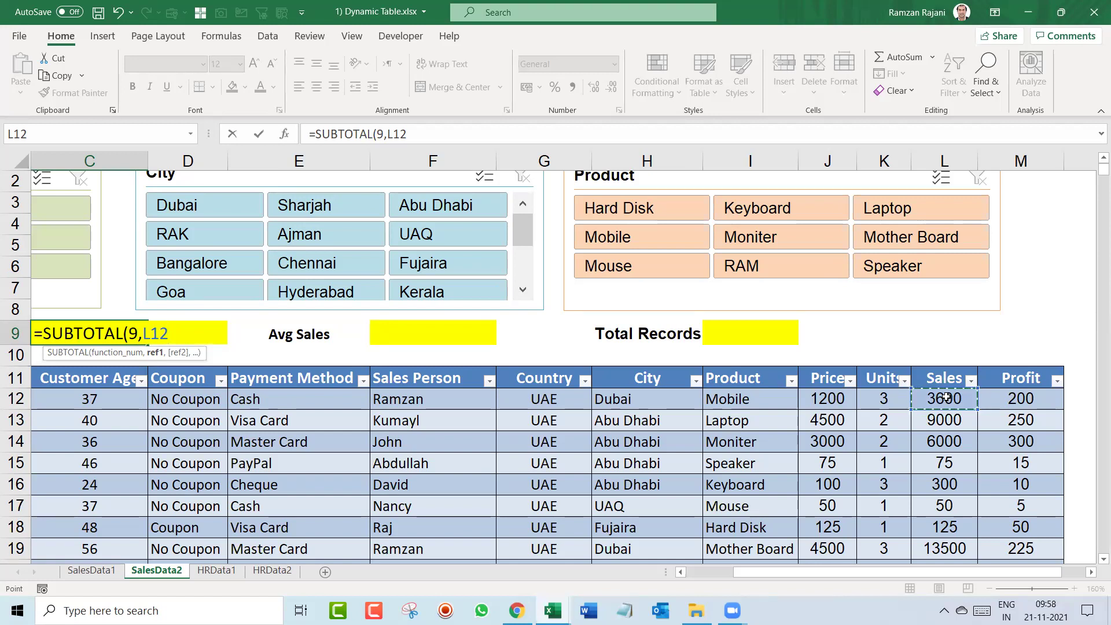
{"action": "key", "text": "ctrl+shift+Down"}
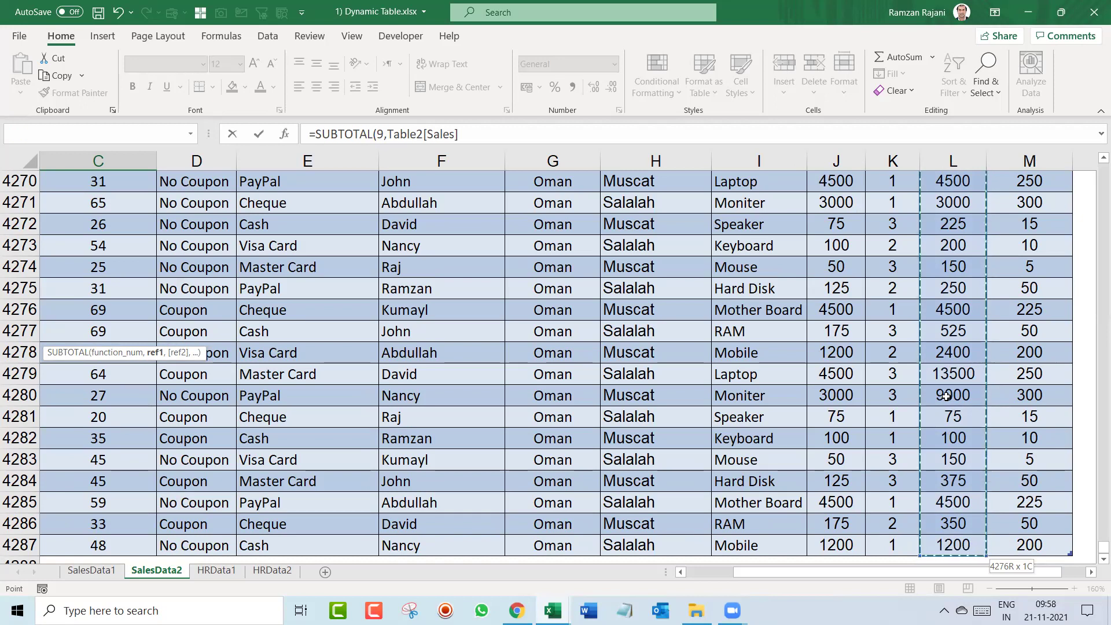
{"action": "key", "text": "Escape"}
{"action": "key", "text": "Up"}
{"action": "key", "text": "Up"}
{"action": "key", "text": "Up"}
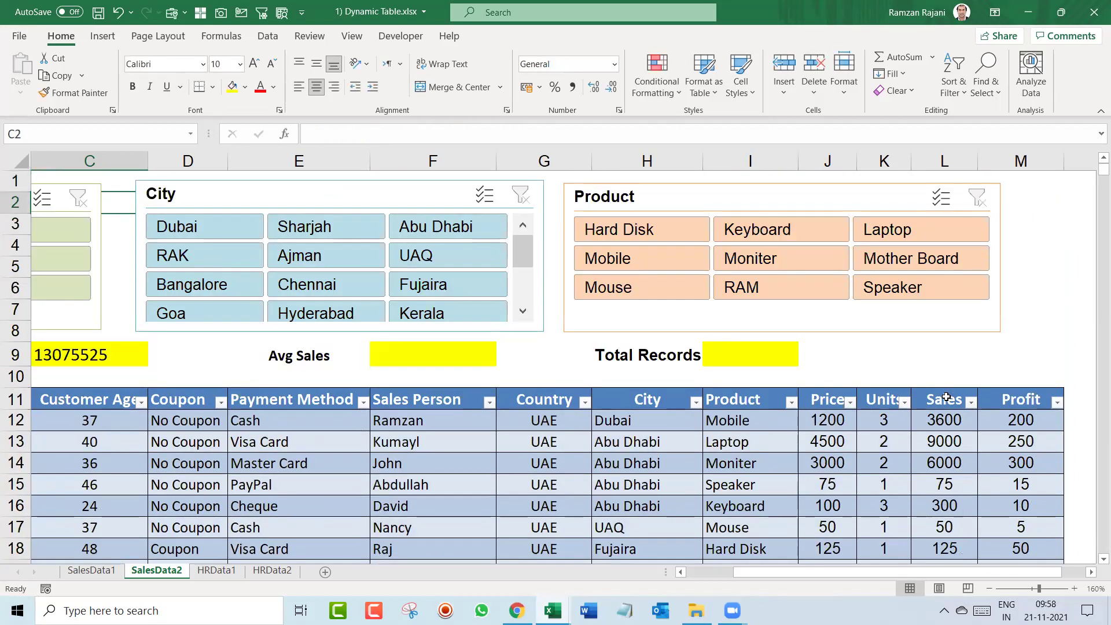
{"action": "key", "text": "Down"}
{"action": "key", "text": "Down"}
{"action": "key", "text": "Home"}
{"action": "key", "text": "Right"}
{"action": "key", "text": "Right"}
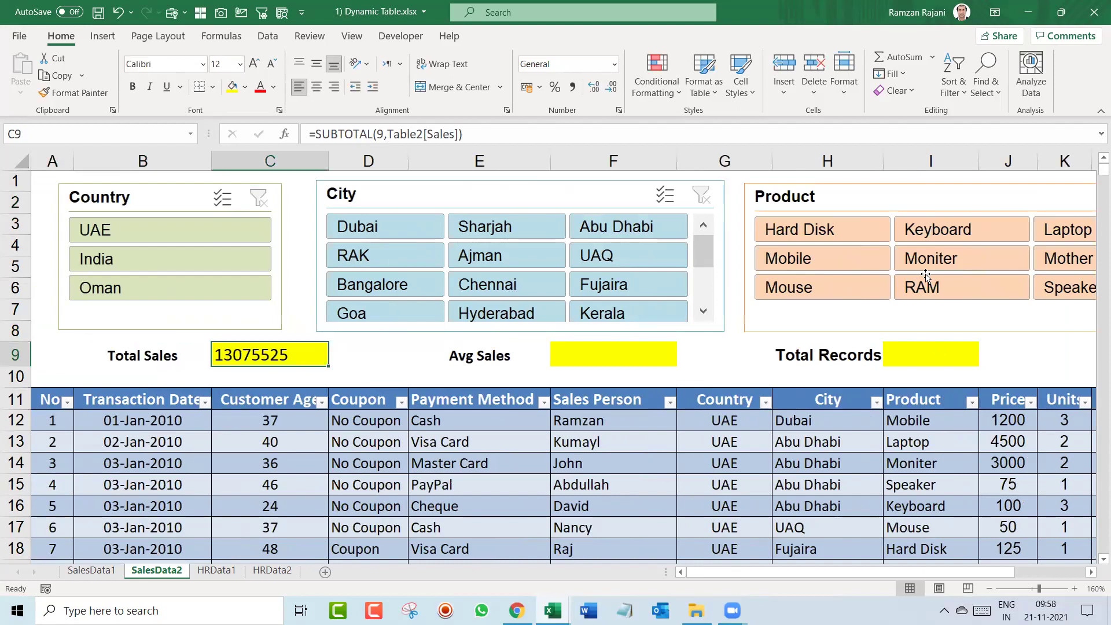
Make the Total Sales figure in C9 centred, blue and bold
{"action": "left_click", "coordinate": [317, 86]}
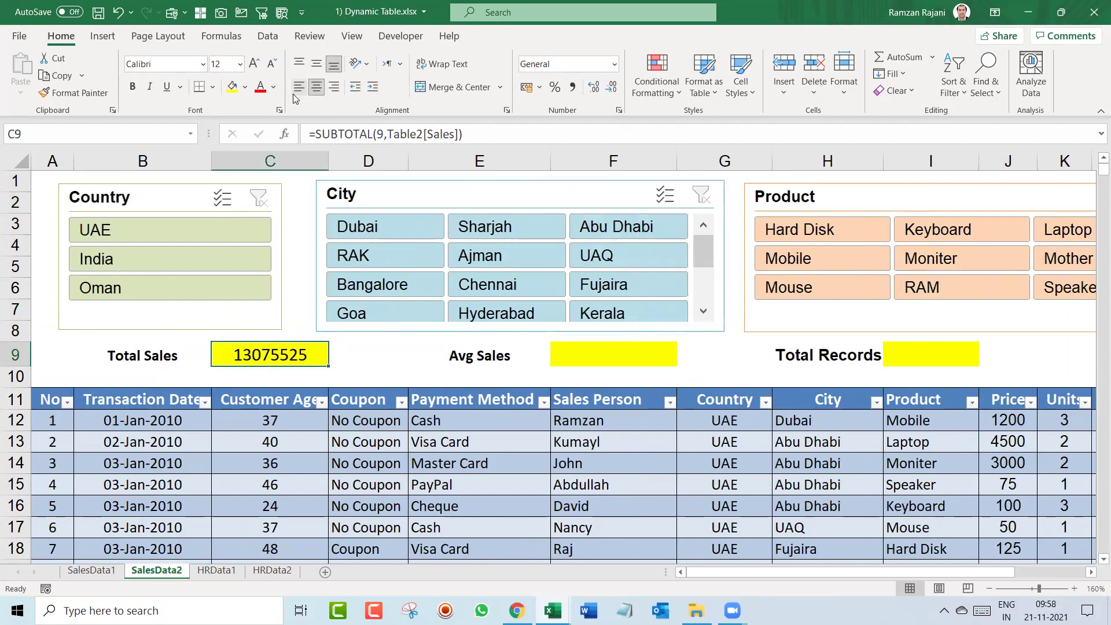
{"action": "left_click", "coordinate": [275, 89]}
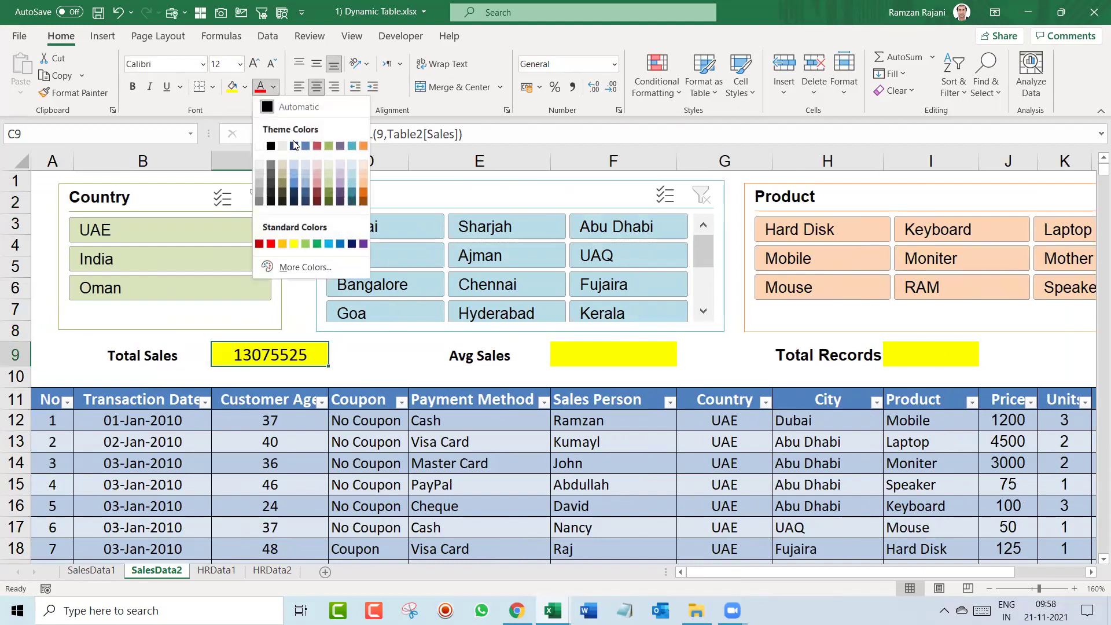
{"action": "left_click", "coordinate": [340, 244]}
{"action": "left_click", "coordinate": [133, 88]}
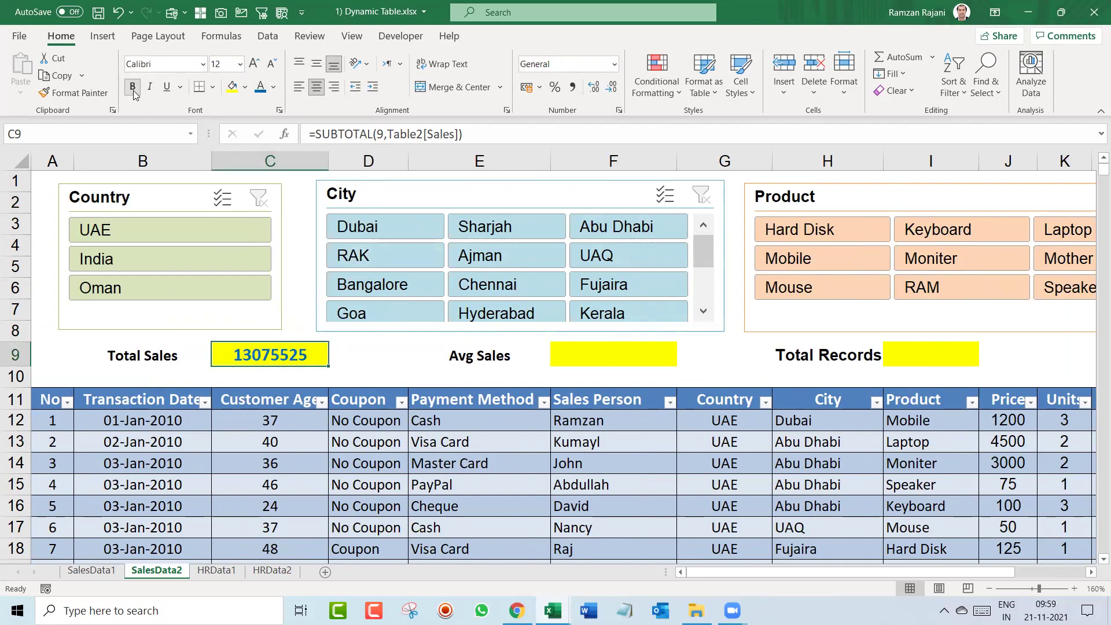
Copy C9's formatting to Avg Sales cell F9 with Format Painter, test it, then delete the test text
{"action": "left_click", "coordinate": [645, 354]}
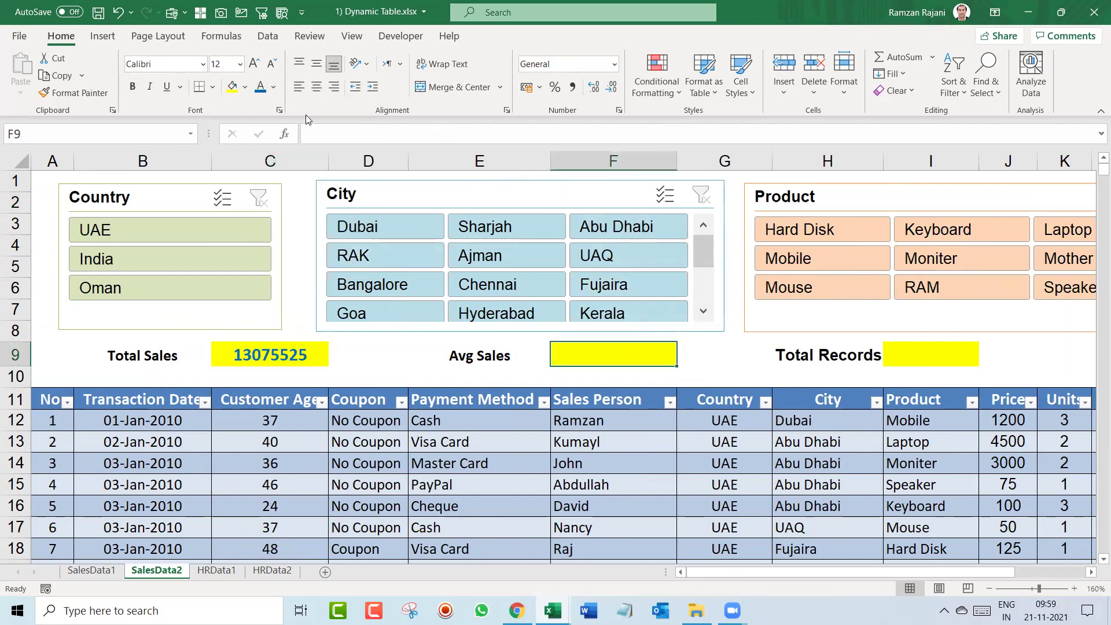
{"action": "left_click", "coordinate": [285, 355]}
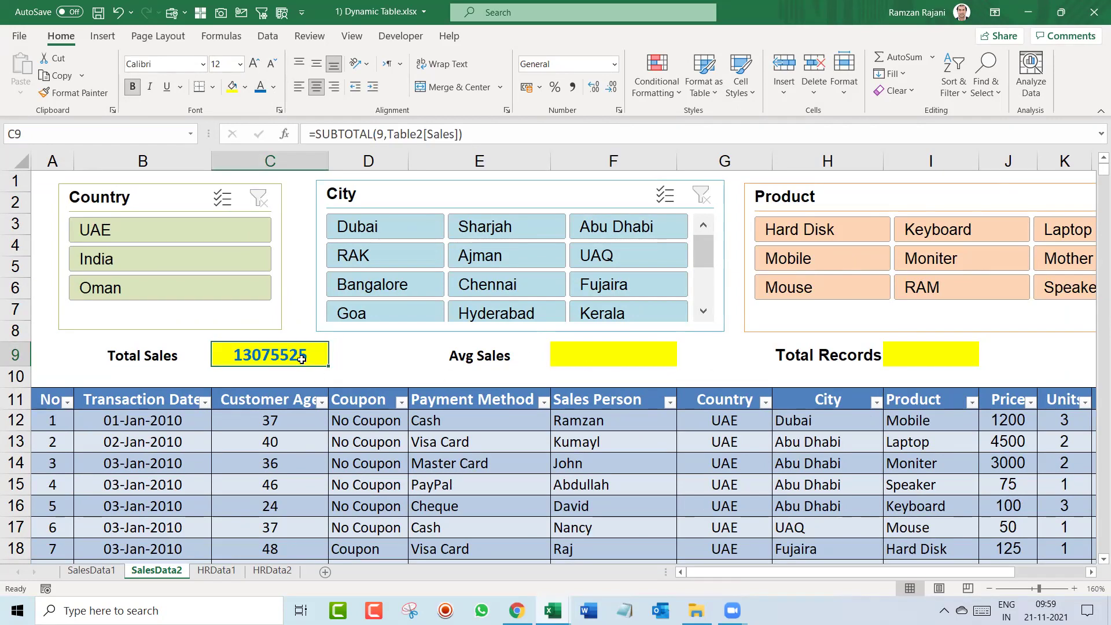
{"action": "left_click", "coordinate": [88, 96]}
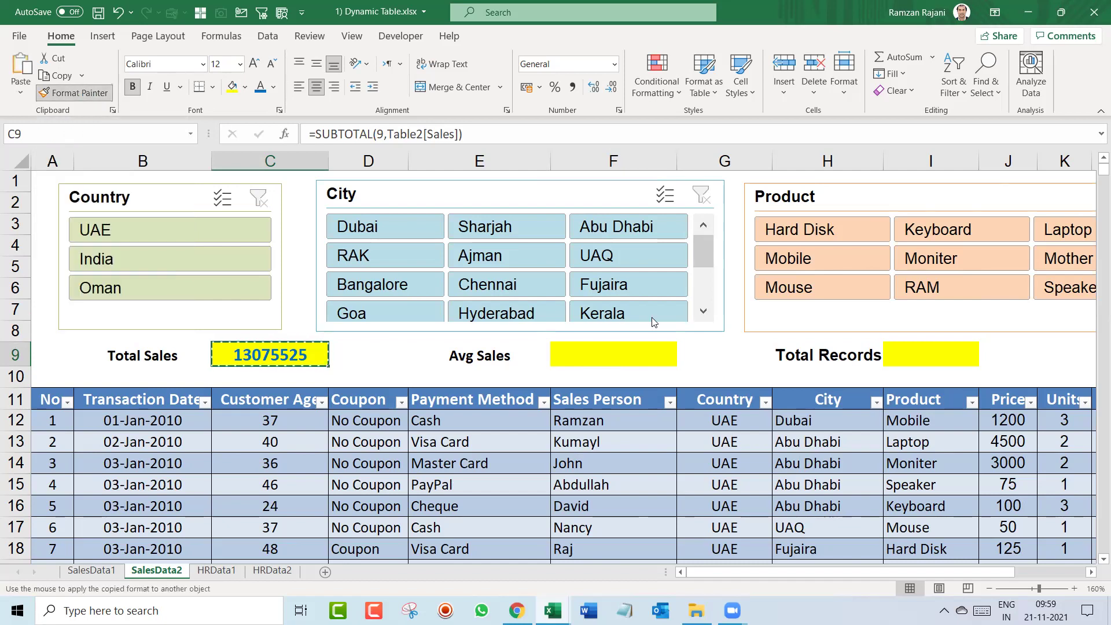
{"action": "left_click", "coordinate": [660, 356]}
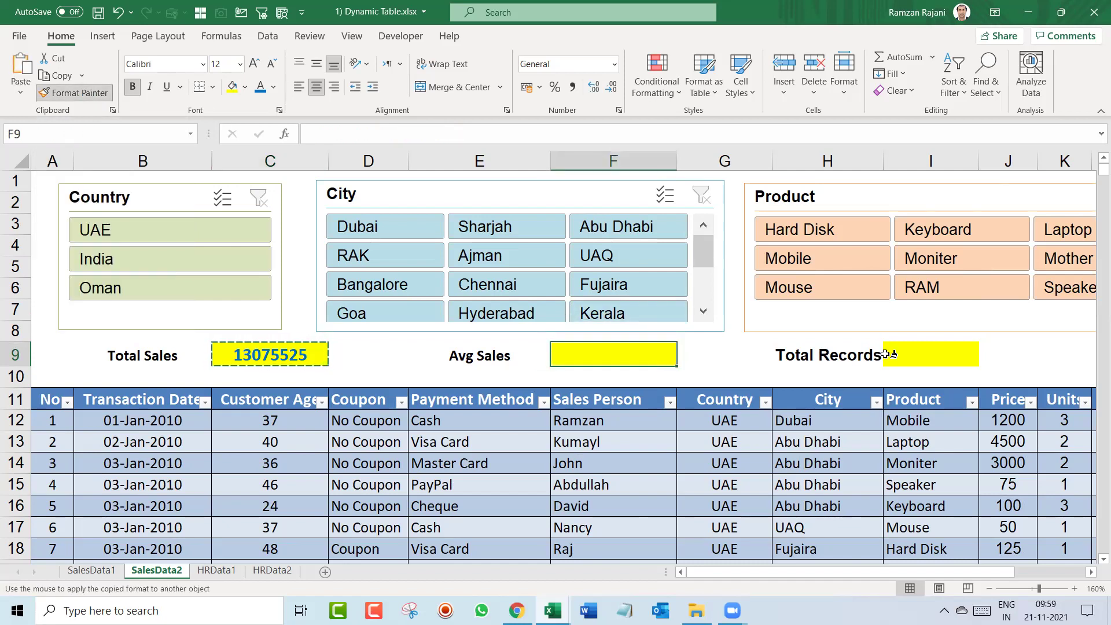
{"action": "left_click_drag", "start_coordinate": [930, 362], "coordinate": [634, 356]}
{"action": "key", "text": "Return"}
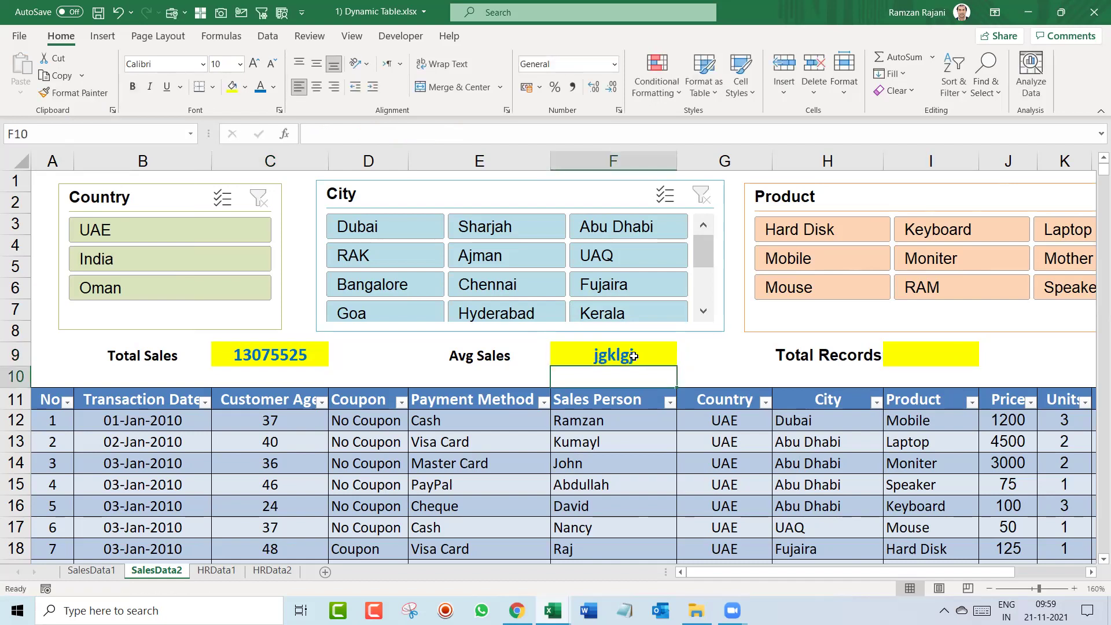
{"action": "left_click", "coordinate": [634, 356]}
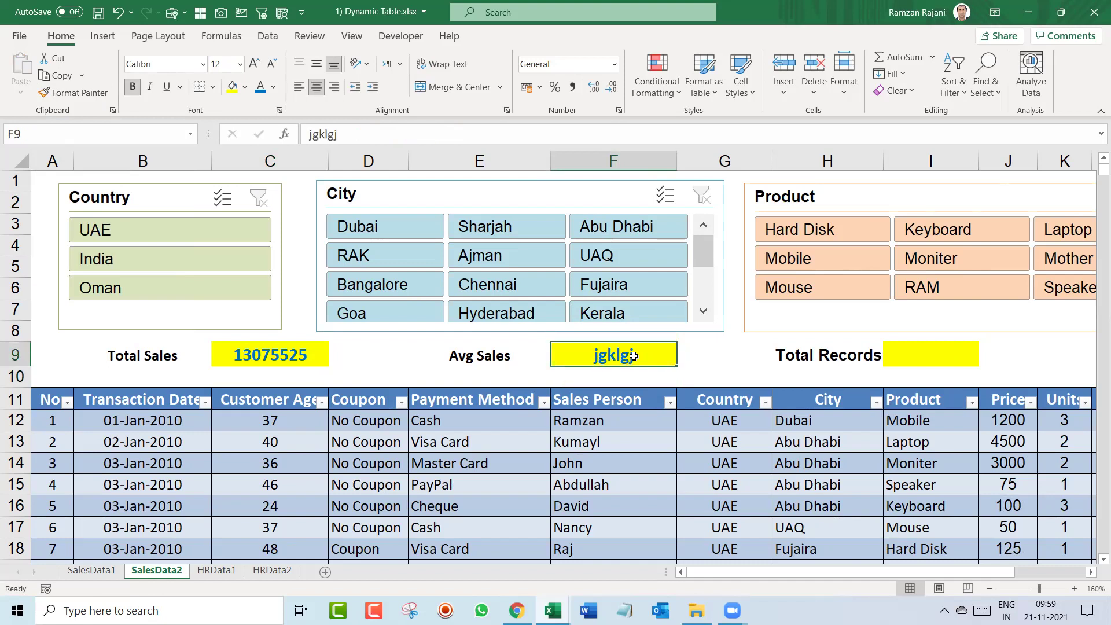
{"action": "key", "text": "Delete"}
Start the F9 formula as =SUBTOTAL(1, for an average
{"action": "type", "text": "="}
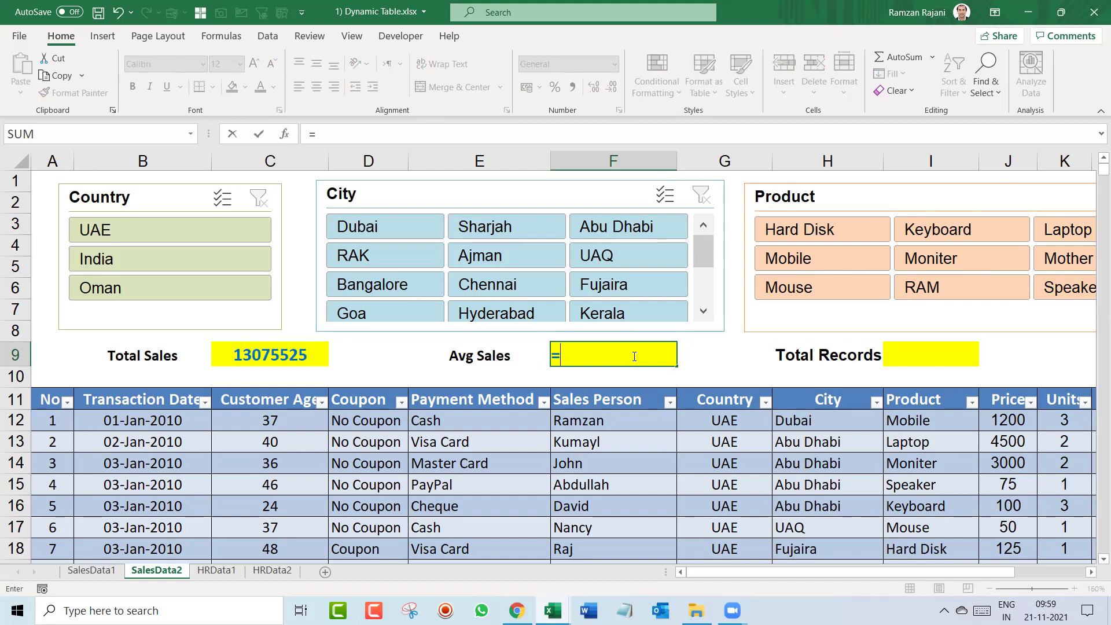
{"action": "type", "text": "su"}
{"action": "key", "text": "Down"}
{"action": "key", "text": "Tab"}
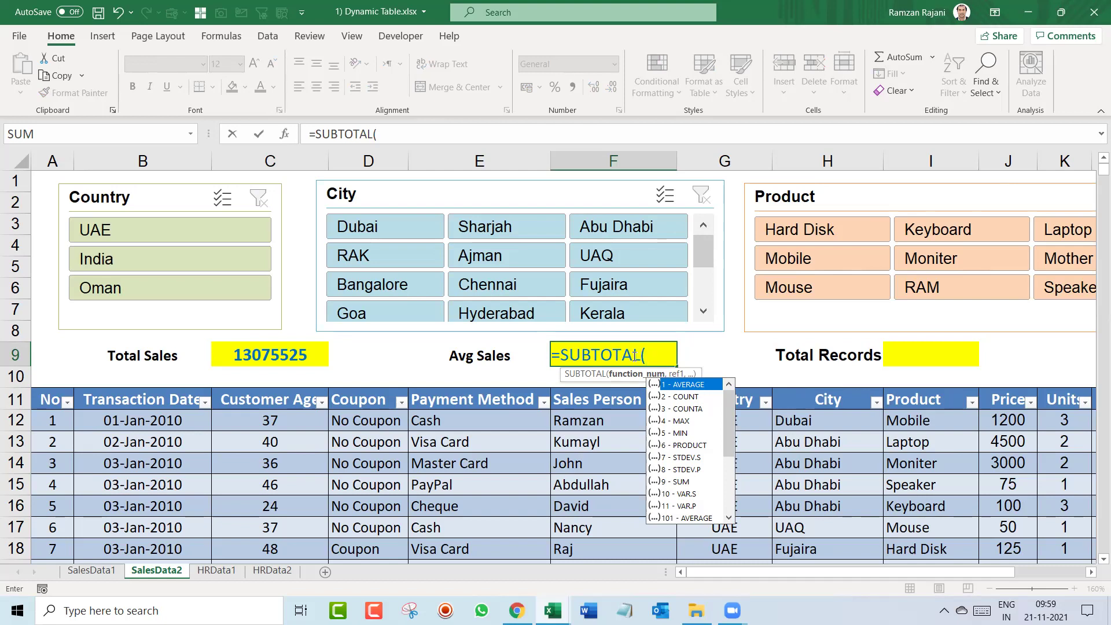
{"action": "type", "text": "1,"}
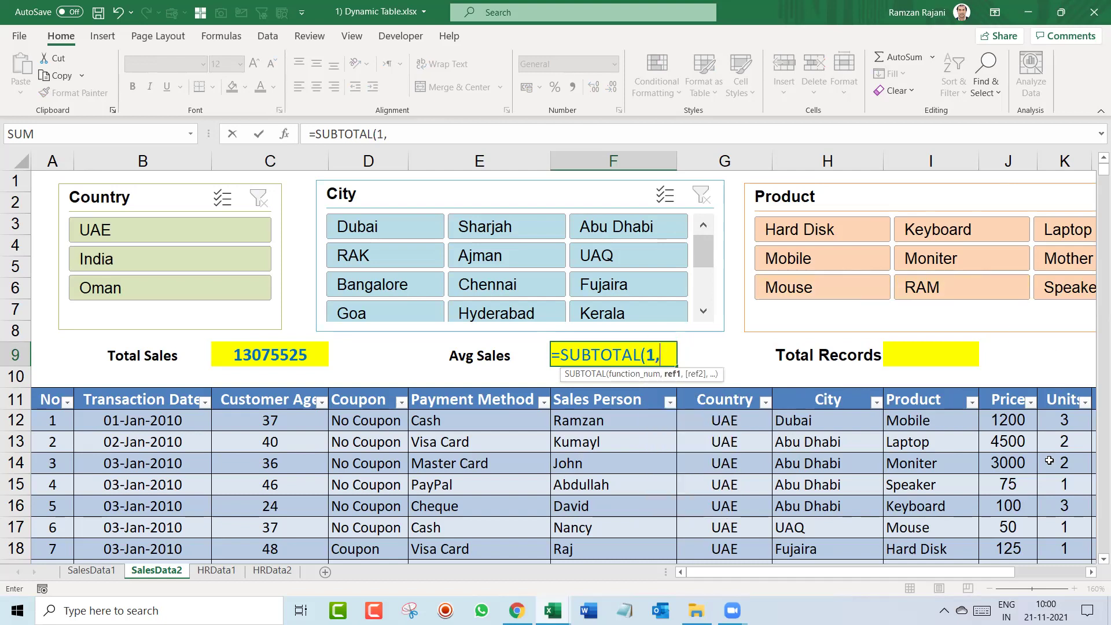
Reference the whole Table2[Sales] column and commit, giving 3057.887044
{"action": "left_click", "coordinate": [1091, 572]}
{"action": "left_click", "coordinate": [1091, 572]}
{"action": "left_click", "coordinate": [1092, 572]}
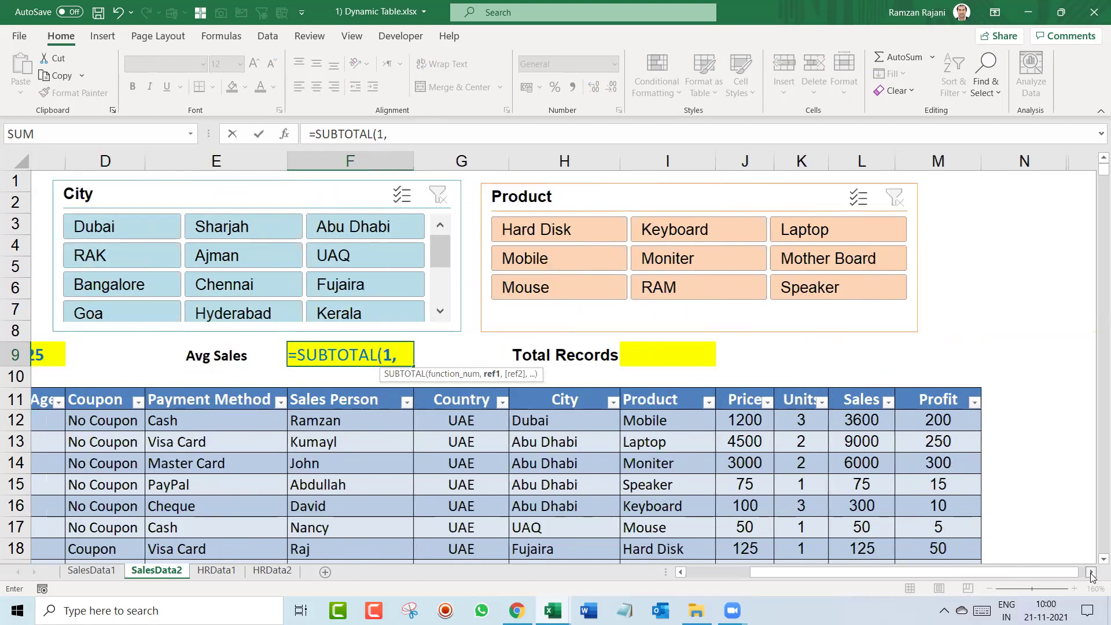
{"action": "scroll", "coordinate": [825, 417], "scroll_direction": "right", "scroll_amount": 1}
{"action": "left_click", "coordinate": [823, 418]}
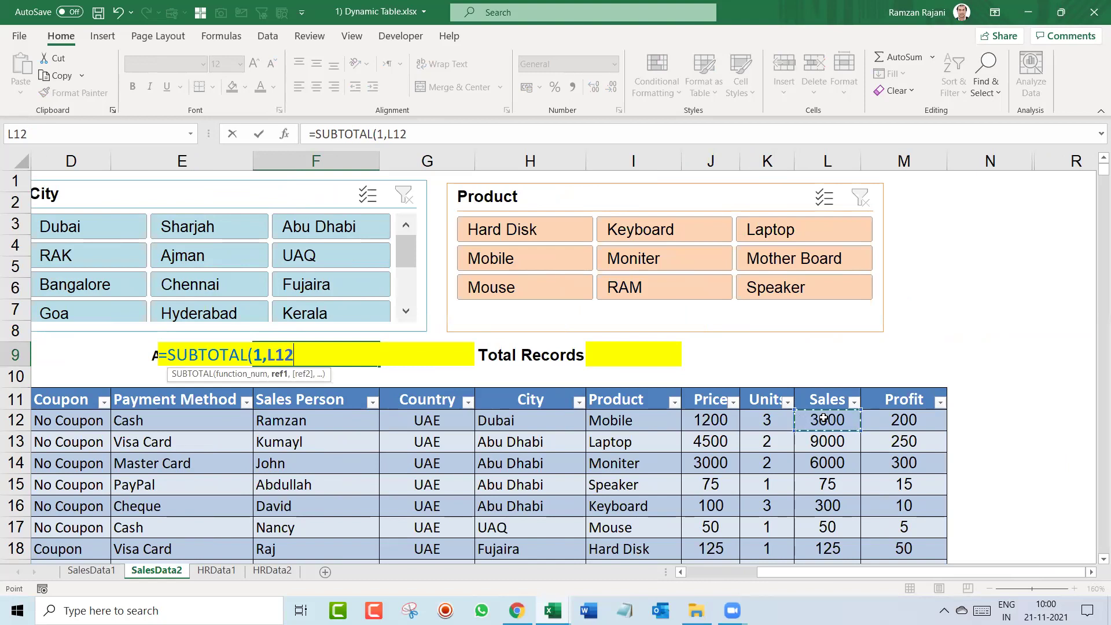
{"action": "key", "text": "ctrl+shift+Down"}
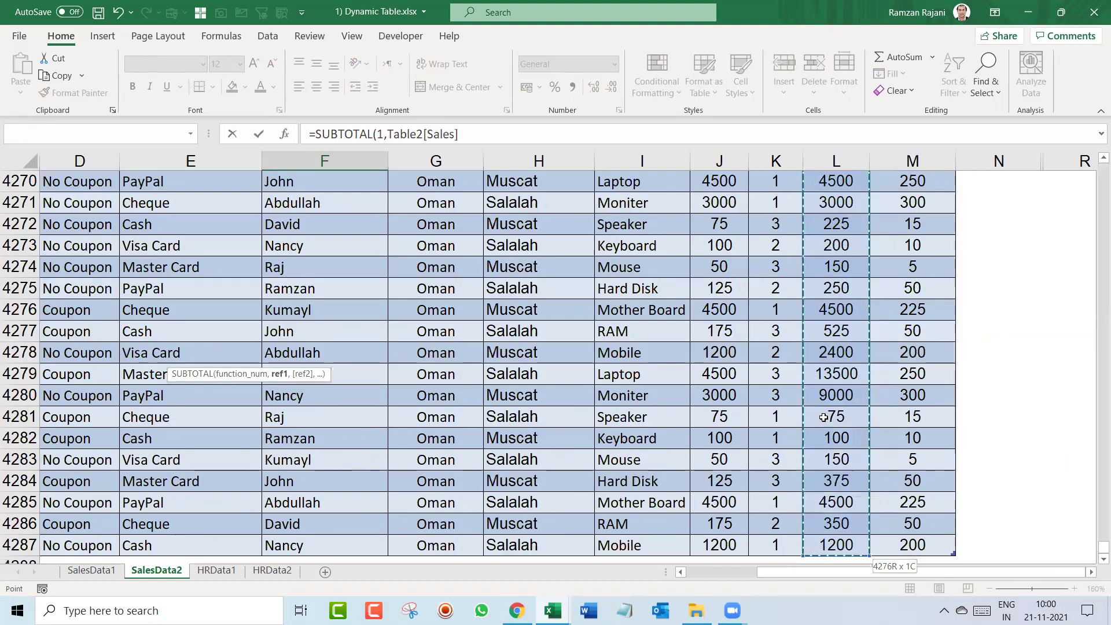
{"action": "key", "text": "Return"}
{"action": "key", "text": "Up"}
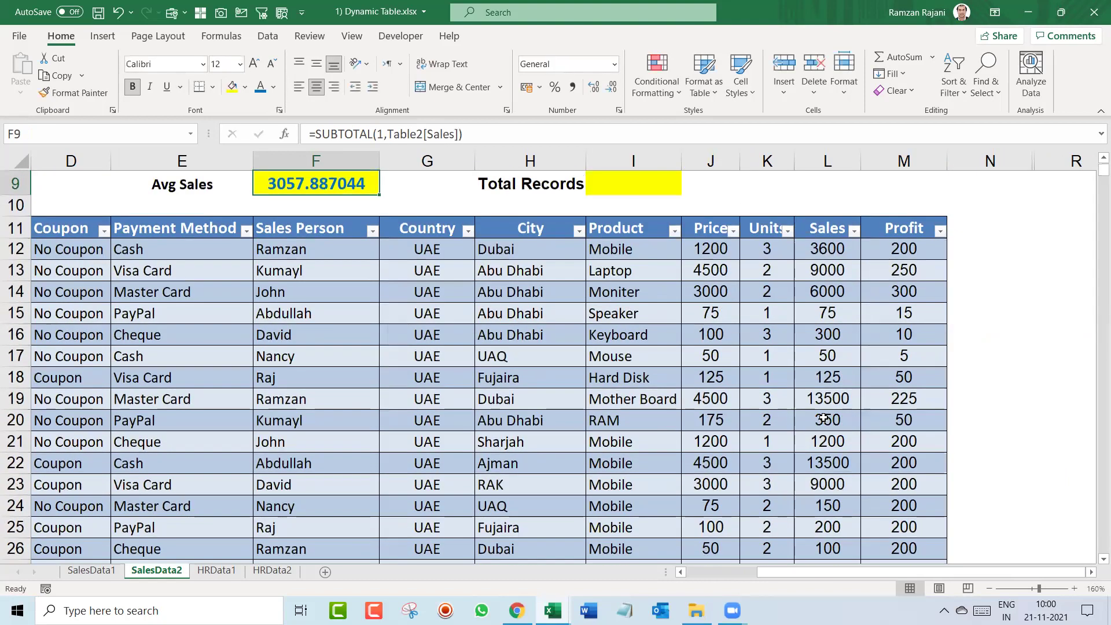
{"action": "key", "text": "Up"}
{"action": "key", "text": "Up"}
{"action": "key", "text": "Up"}
{"action": "key", "text": "Up"}
{"action": "key", "text": "Up"}
{"action": "key", "text": "Down"}
{"action": "key", "text": "Down"}
{"action": "key", "text": "Down"}
{"action": "key", "text": "Down"}
{"action": "key", "text": "Down"}
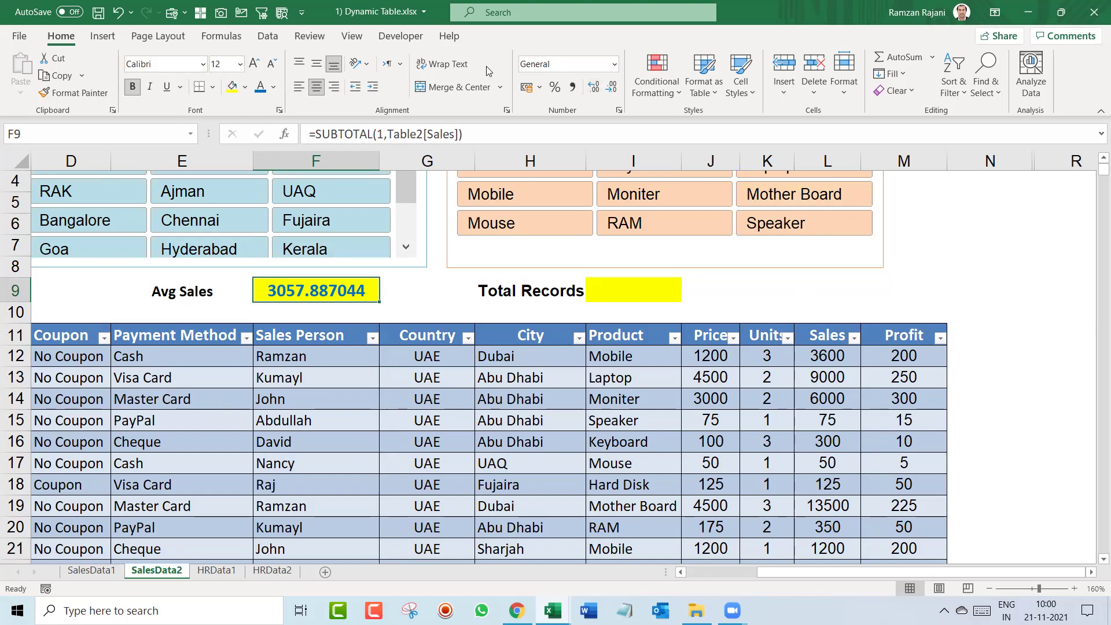
Decrease Avg Sales decimals four times so it displays 3058, then select I9
{"action": "left_click", "coordinate": [612, 90]}
{"action": "left_click", "coordinate": [612, 90]}
{"action": "left_click", "coordinate": [613, 89]}
{"action": "left_click", "coordinate": [613, 90]}
{"action": "left_click", "coordinate": [613, 90]}
{"action": "left_click", "coordinate": [612, 90]}
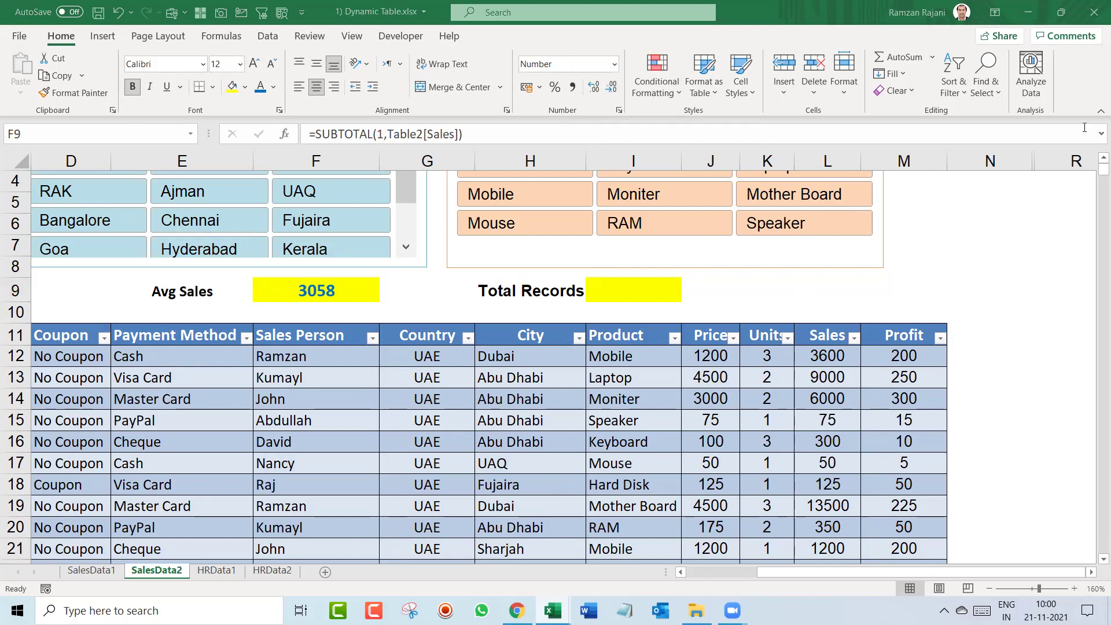
{"action": "left_click", "coordinate": [653, 294]}
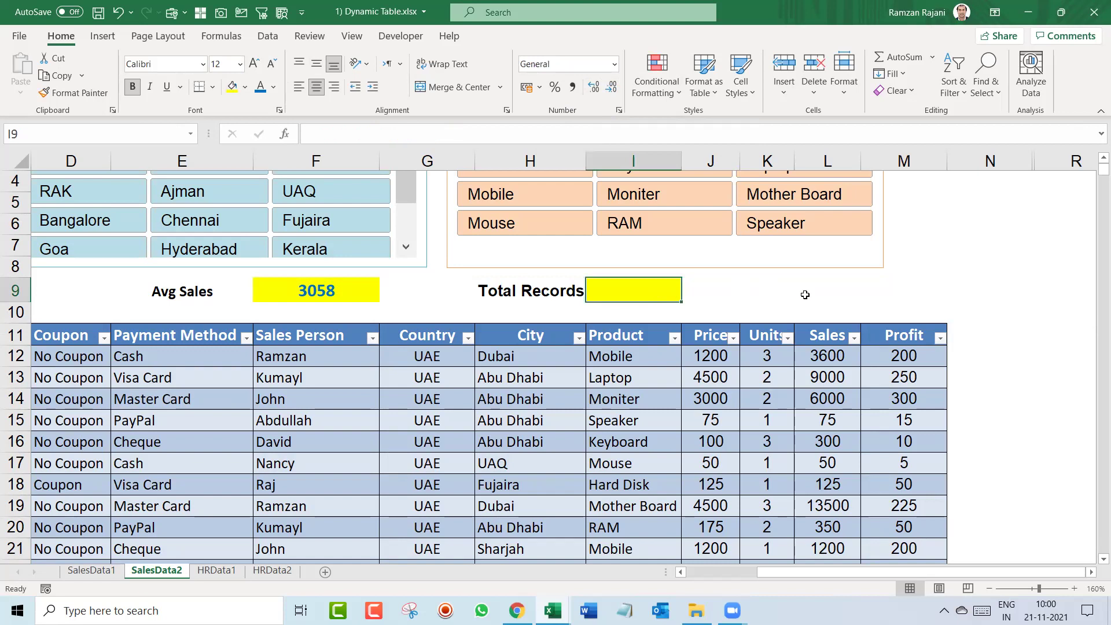
Start the I9 formula as =SUBTOTAL(2, using the COUNT option
{"action": "type", "text": "=su"}
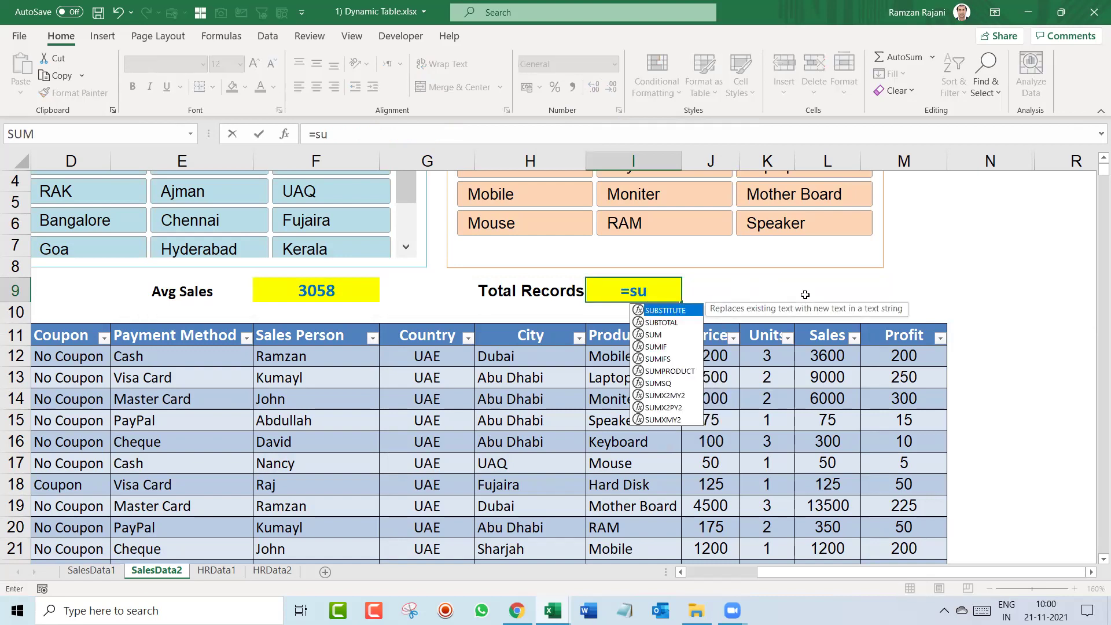
{"action": "key", "text": "Down"}
{"action": "key", "text": "Tab"}
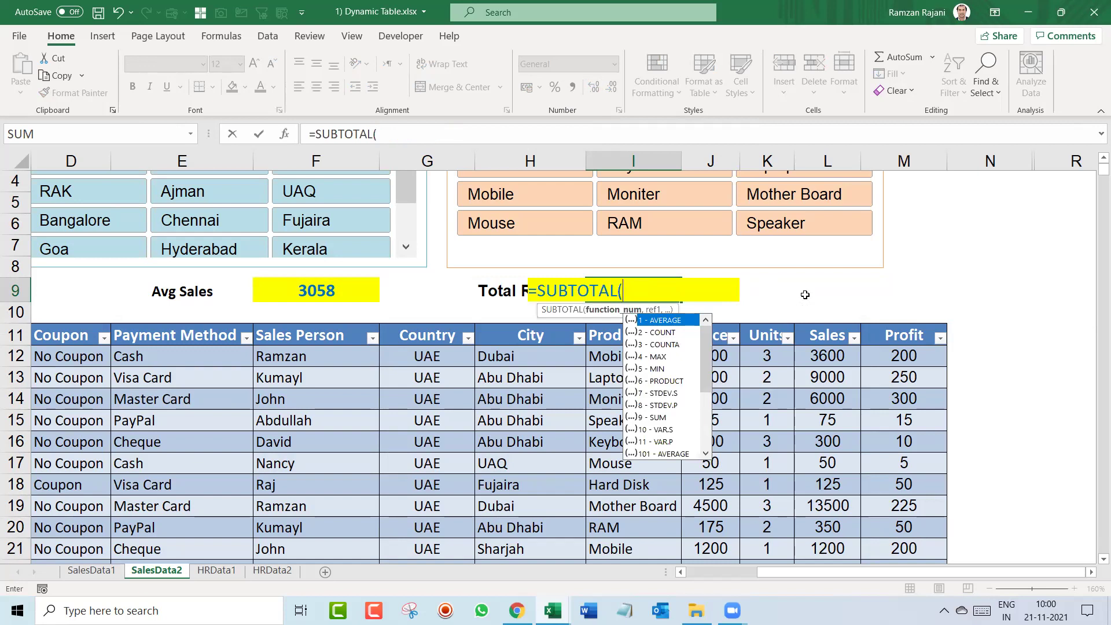
{"action": "key", "text": "Down"}
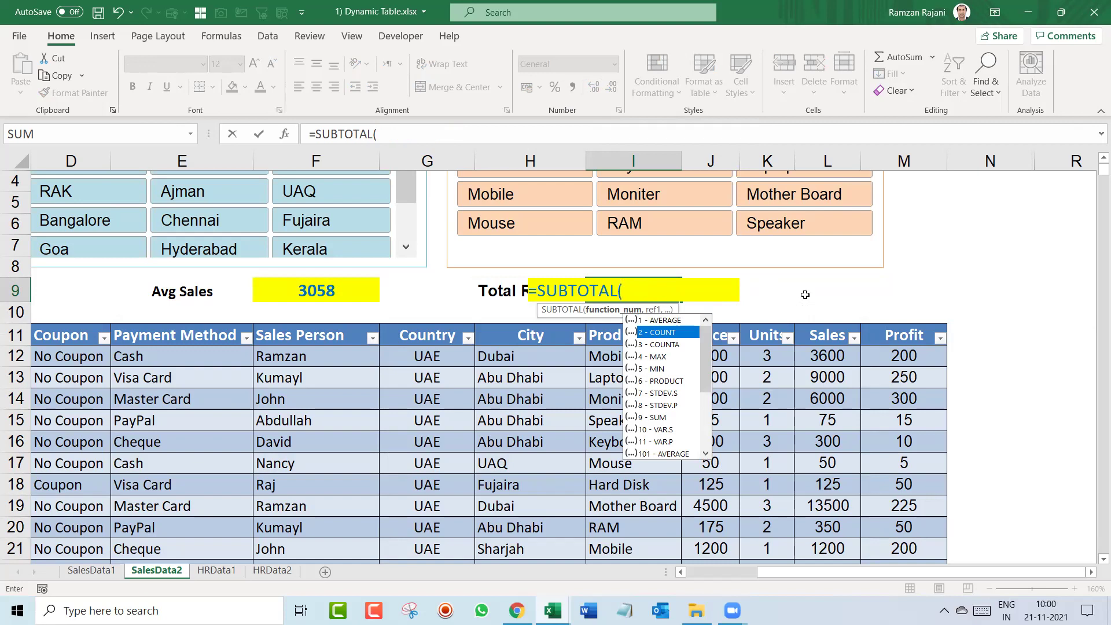
{"action": "key", "text": "Up"}
{"action": "key", "text": "Down"}
{"action": "key", "text": "Down"}
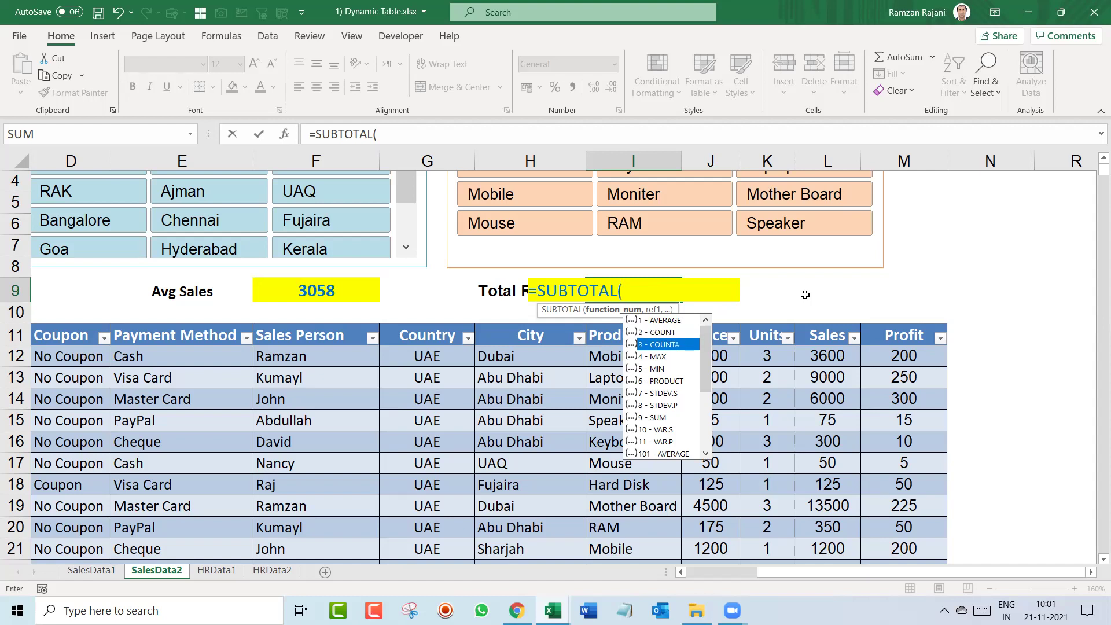
{"action": "key", "text": "Up"}
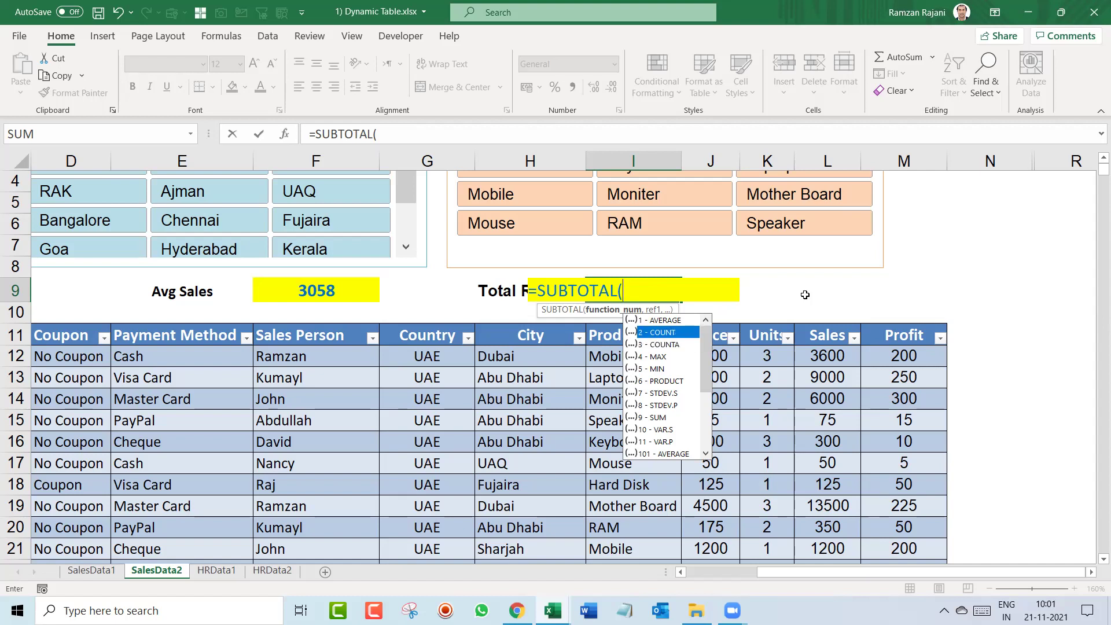
{"action": "type", "text": "2"}
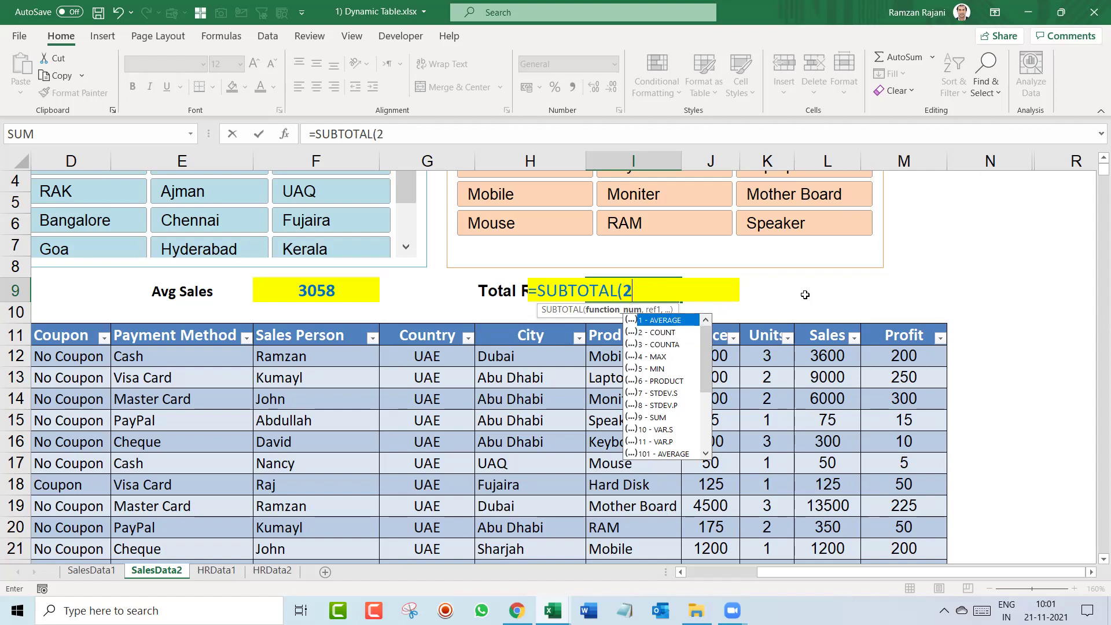
{"action": "type", "text": ","}
Reference the whole Table2[Sales] column and commit, counting 4276 records
{"action": "left_click", "coordinate": [842, 364]}
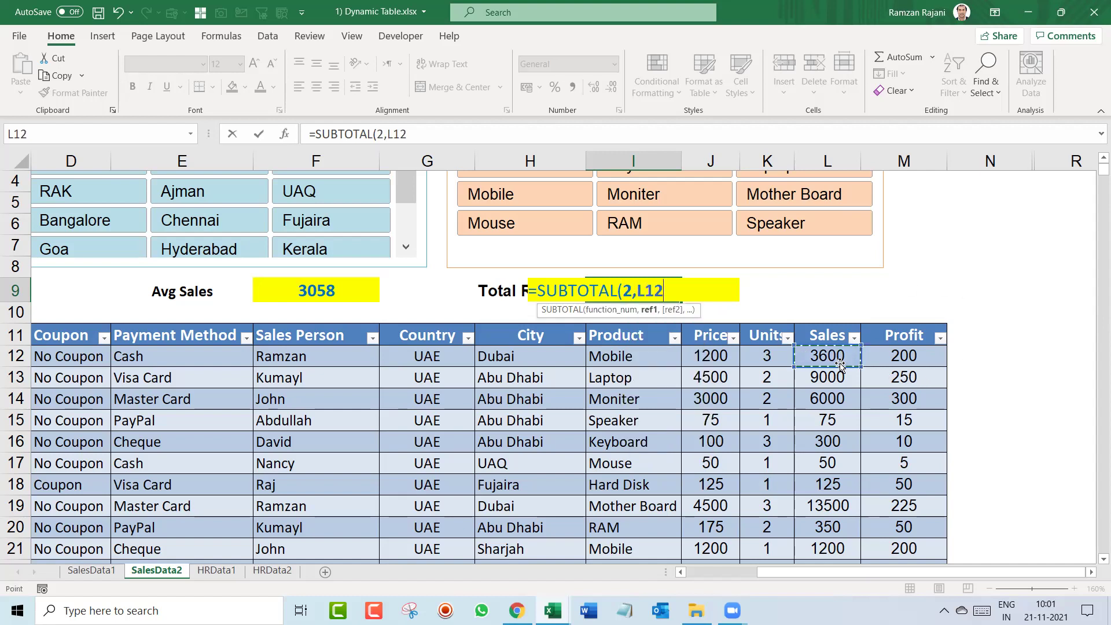
{"action": "key", "text": "ctrl+shift+Down"}
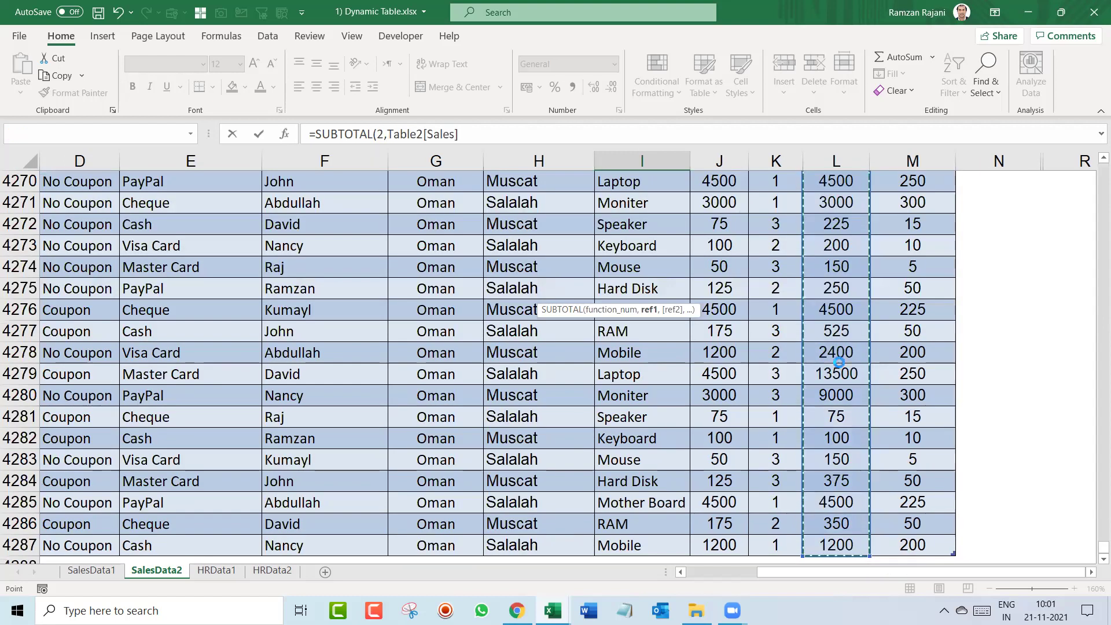
{"action": "key", "text": "Return"}
{"action": "key", "text": "Up"}
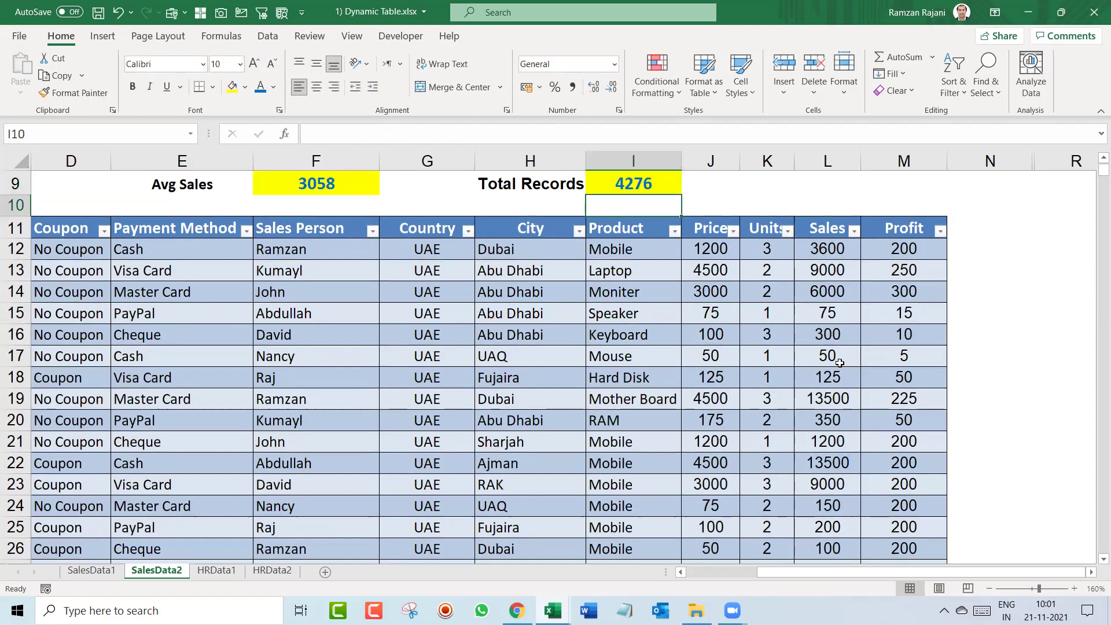
{"action": "key", "text": "ctrl+Up"}
{"action": "key", "text": "Left"}
Zoom out to 140% and filter the Country slicer to UAE
{"action": "key", "text": "Home"}
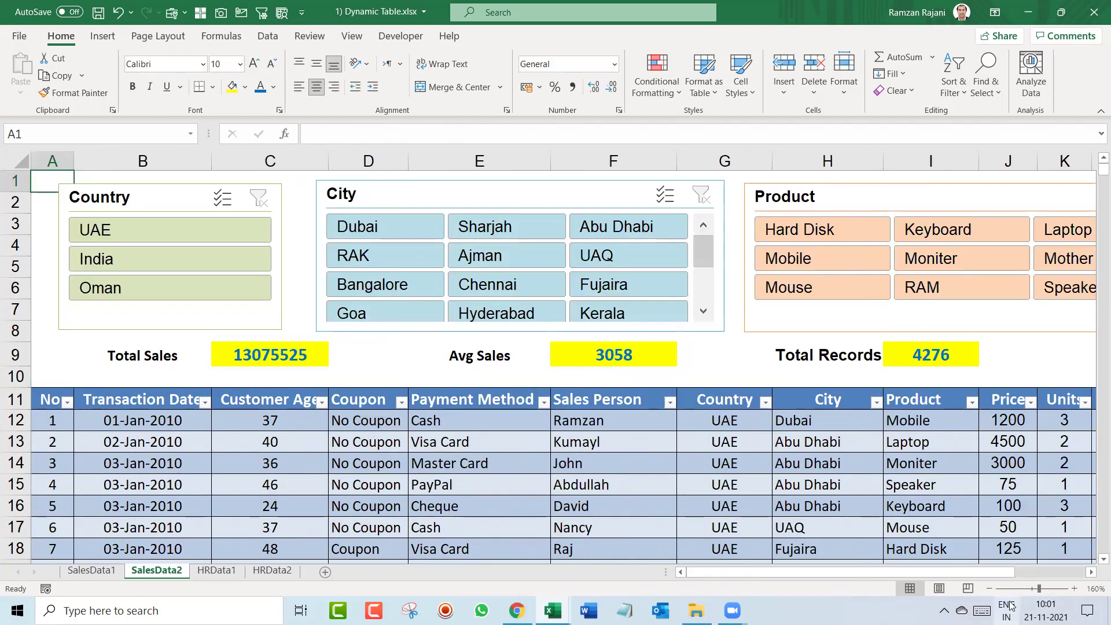
{"action": "left_click", "coordinate": [990, 589]}
{"action": "left_click", "coordinate": [990, 589]}
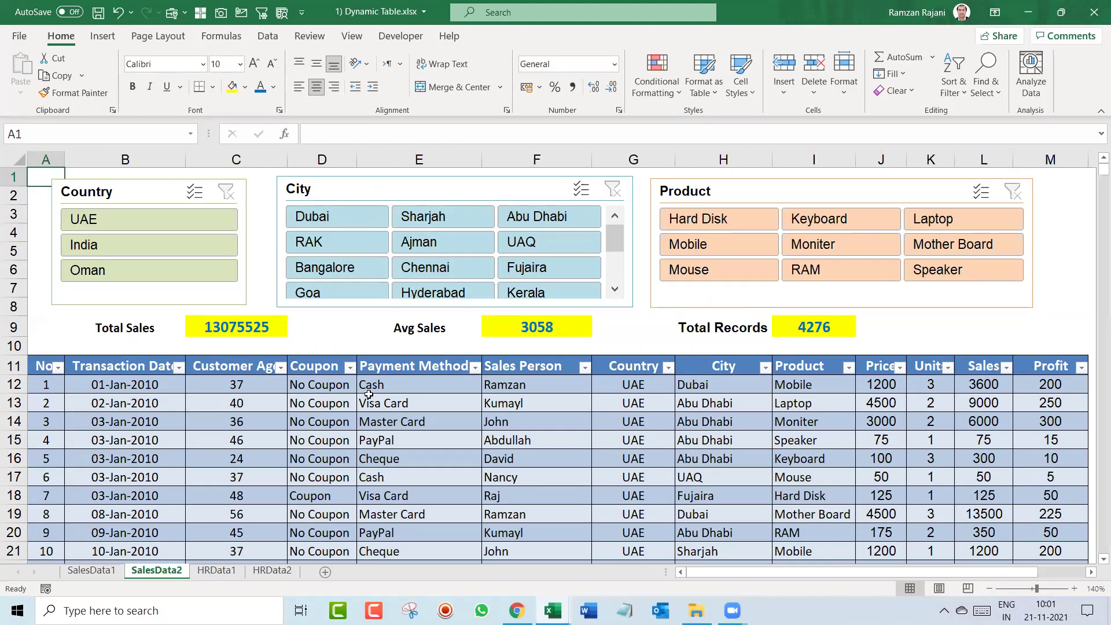
{"action": "left_click", "coordinate": [104, 223]}
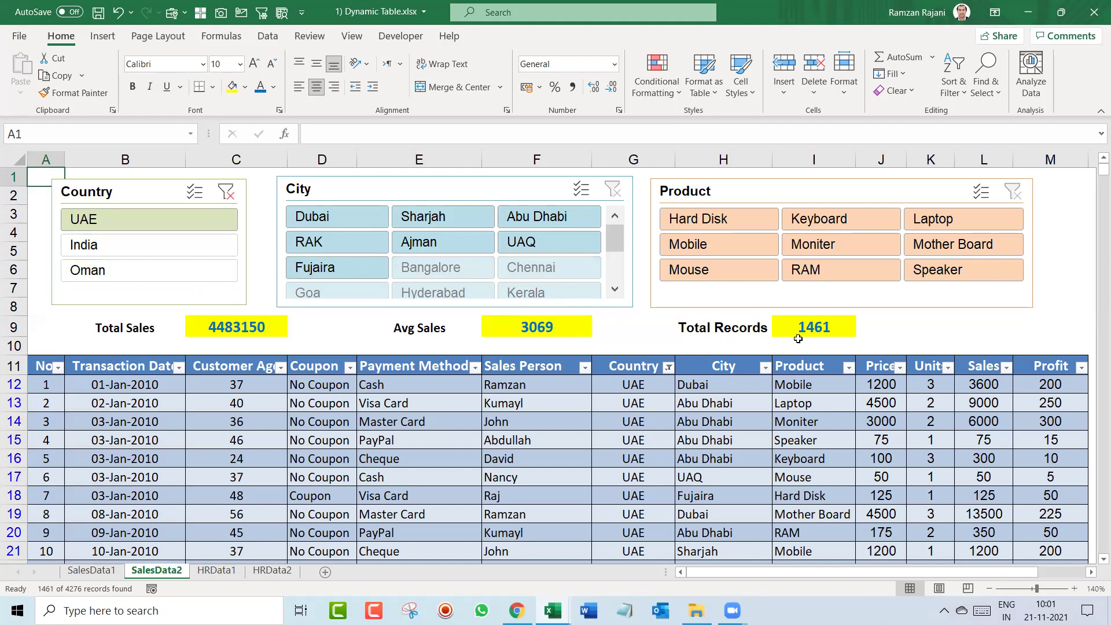
Try each UAE city, settle on Dubai, and add the Laptop product filter
{"action": "left_click", "coordinate": [355, 223]}
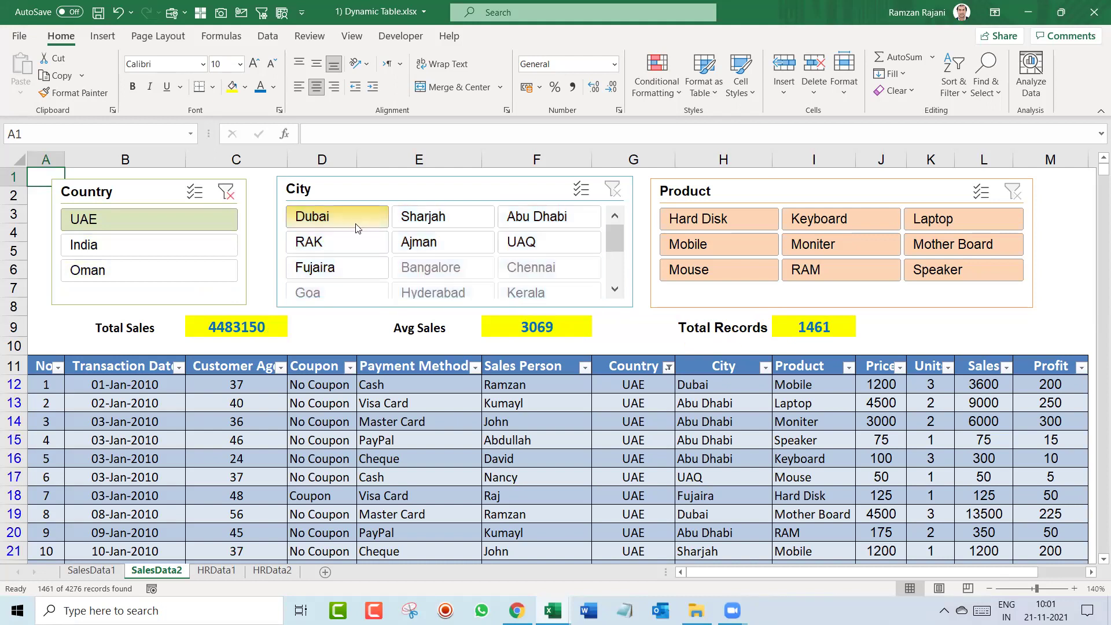
{"action": "left_click", "coordinate": [436, 218]}
{"action": "left_click", "coordinate": [521, 218]}
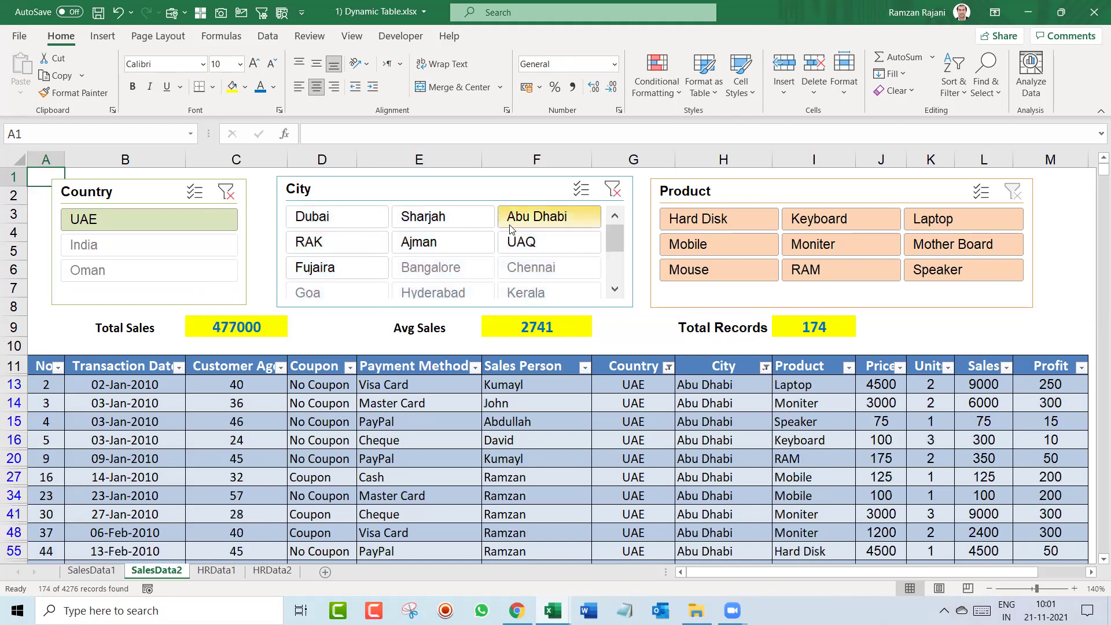
{"action": "left_click", "coordinate": [512, 236]}
{"action": "left_click", "coordinate": [440, 243]}
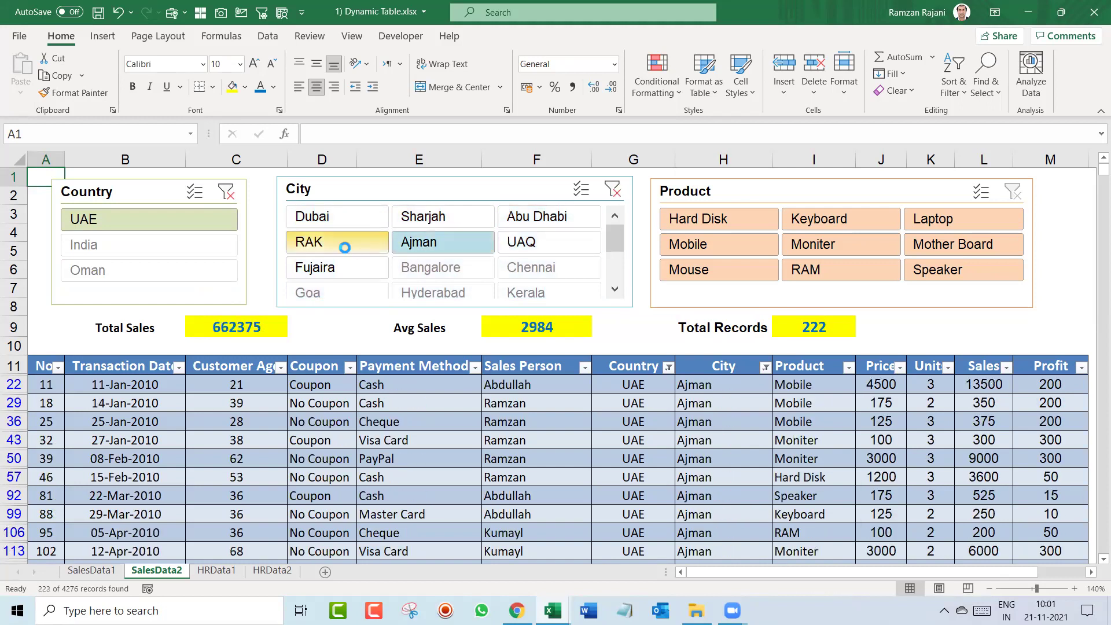
{"action": "left_click", "coordinate": [344, 245]}
{"action": "left_click", "coordinate": [335, 223]}
{"action": "left_click", "coordinate": [335, 269]}
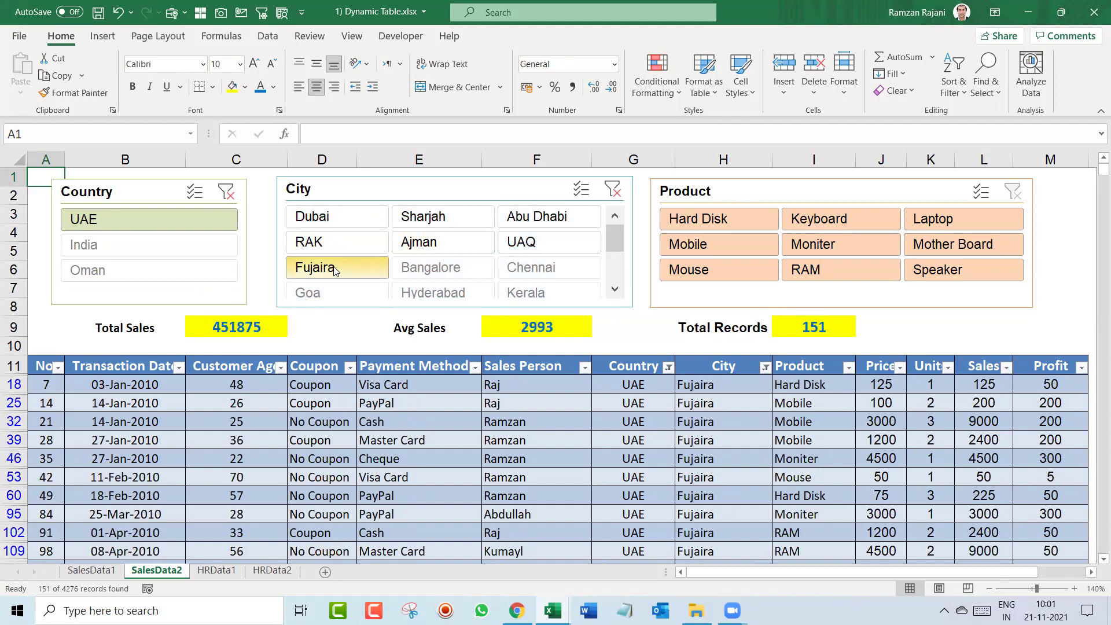
{"action": "left_click", "coordinate": [346, 219]}
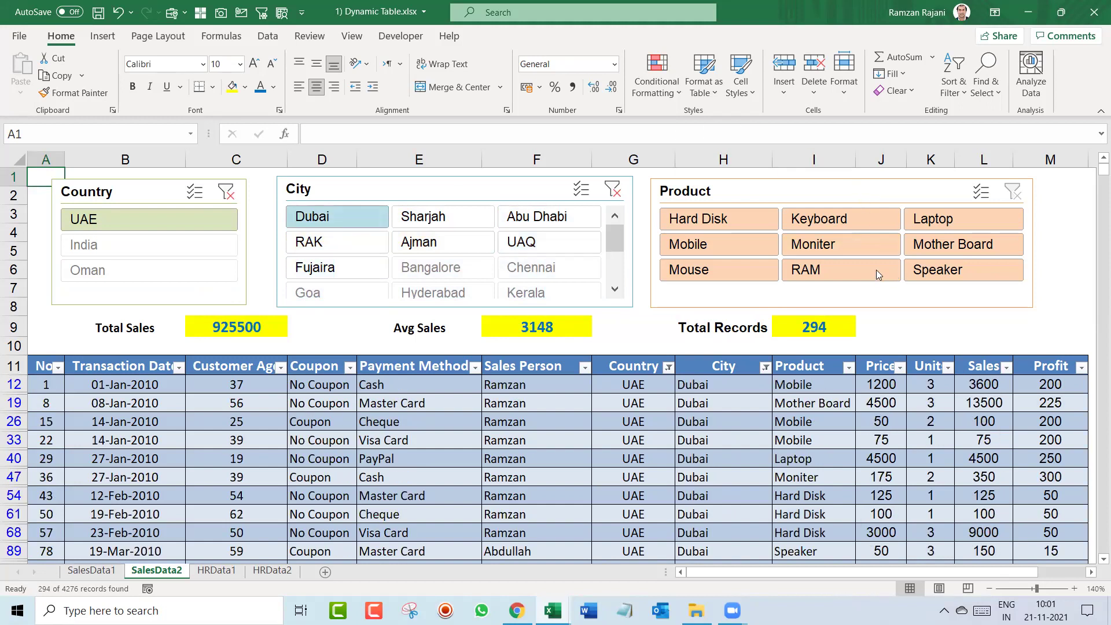
{"action": "left_click", "coordinate": [924, 225]}
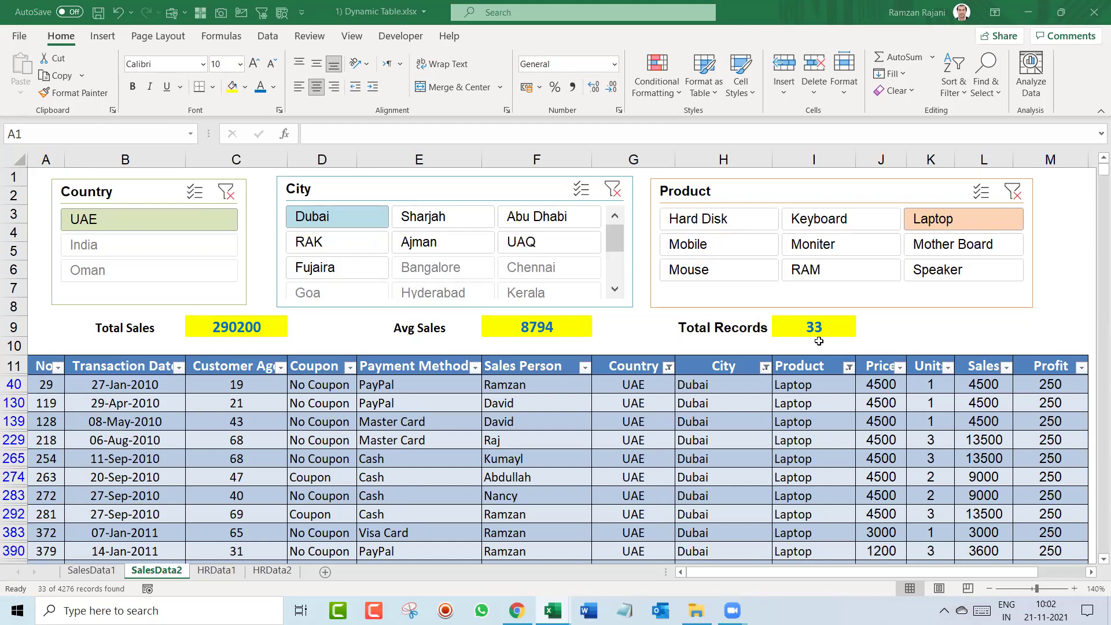
{"action": "left_click", "coordinate": [516, 425]}
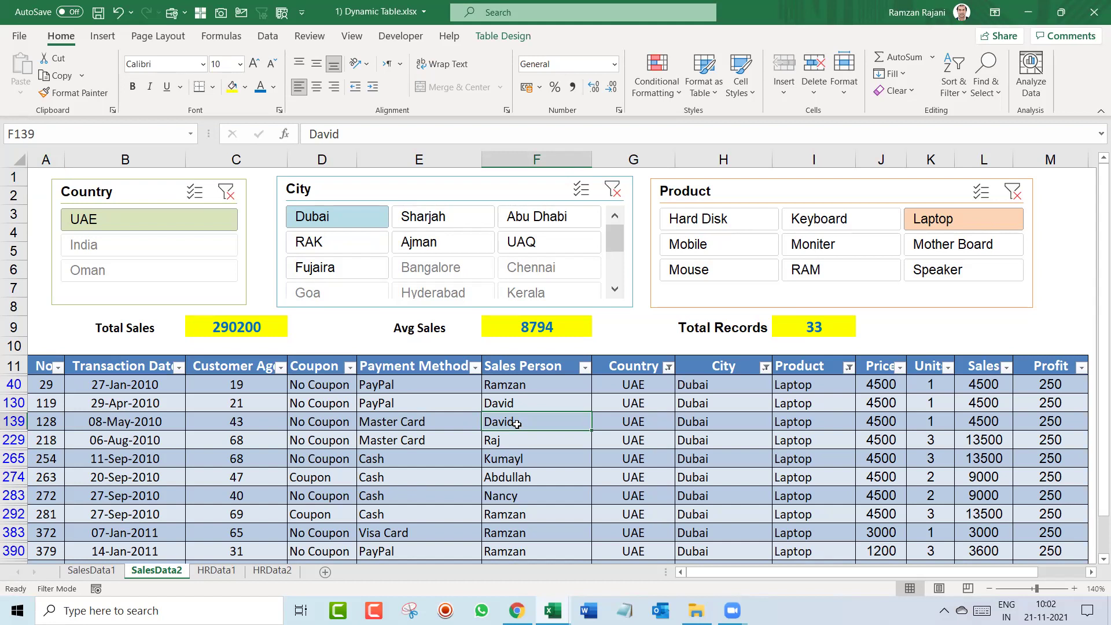
Clear the Country, City and Product slicer filters and zoom out to 130%
{"action": "left_click", "coordinate": [437, 425]}
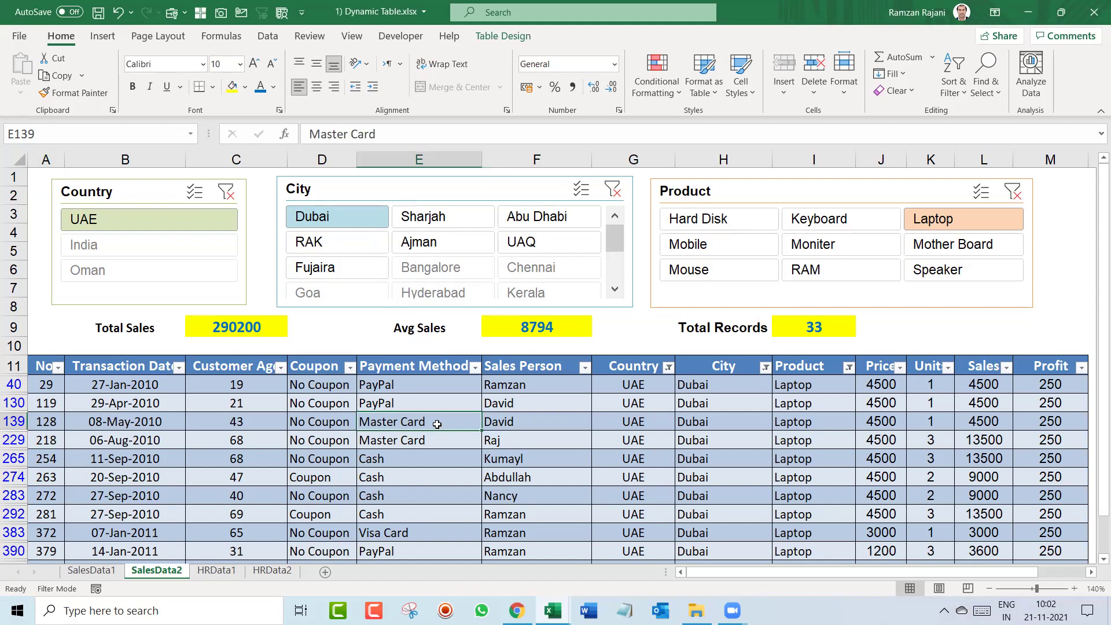
{"action": "left_click", "coordinate": [88, 33]}
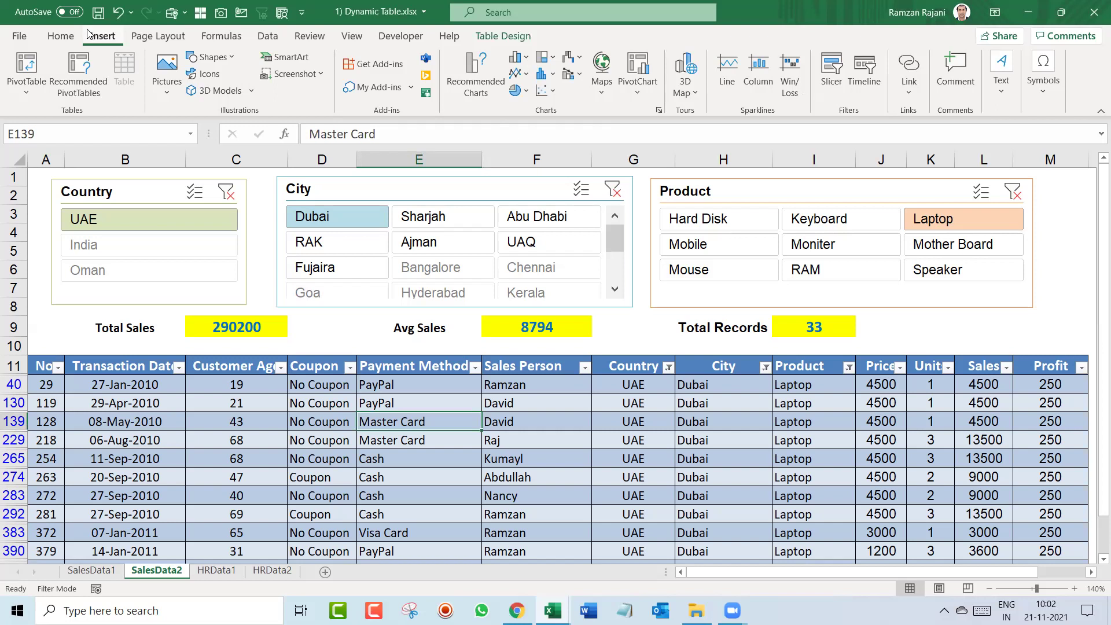
{"action": "left_click", "coordinate": [590, 605]}
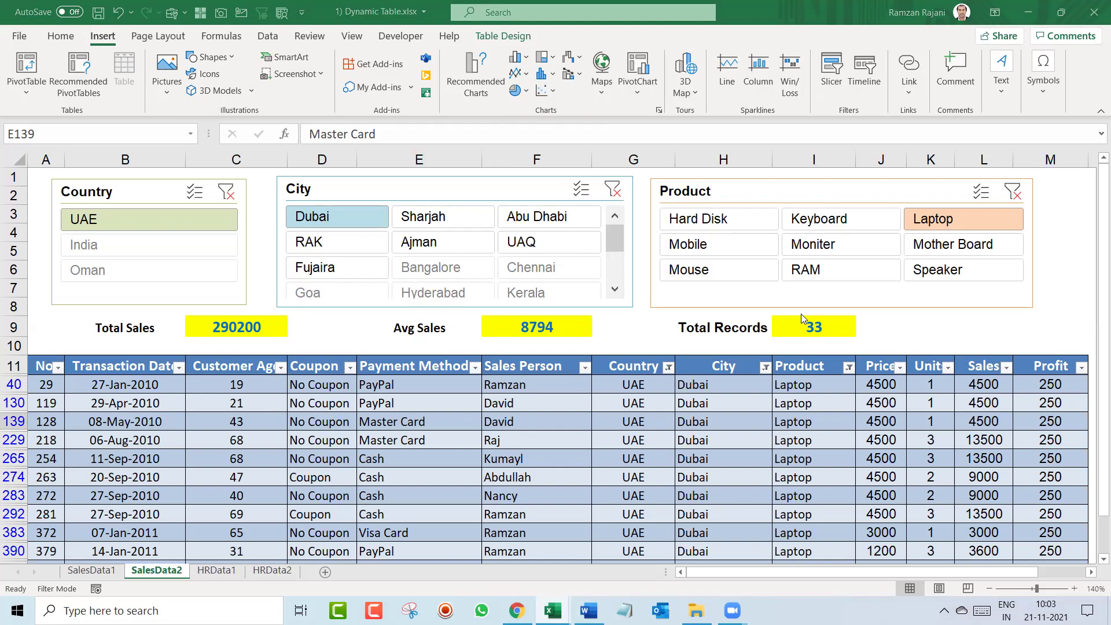
{"action": "left_click", "coordinate": [226, 192]}
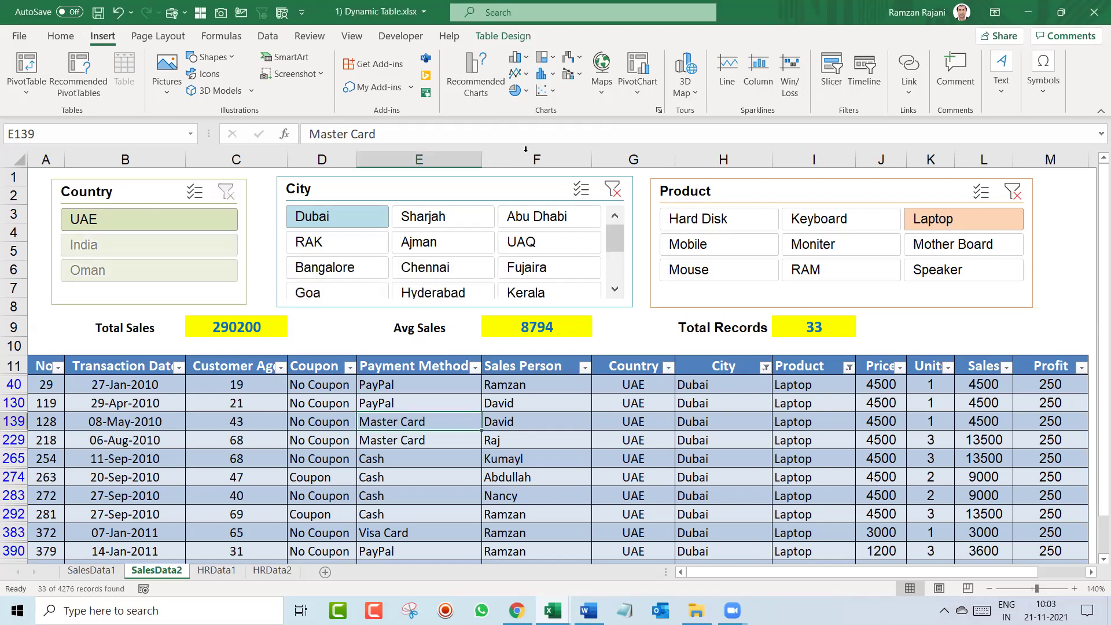
{"action": "left_click", "coordinate": [612, 189]}
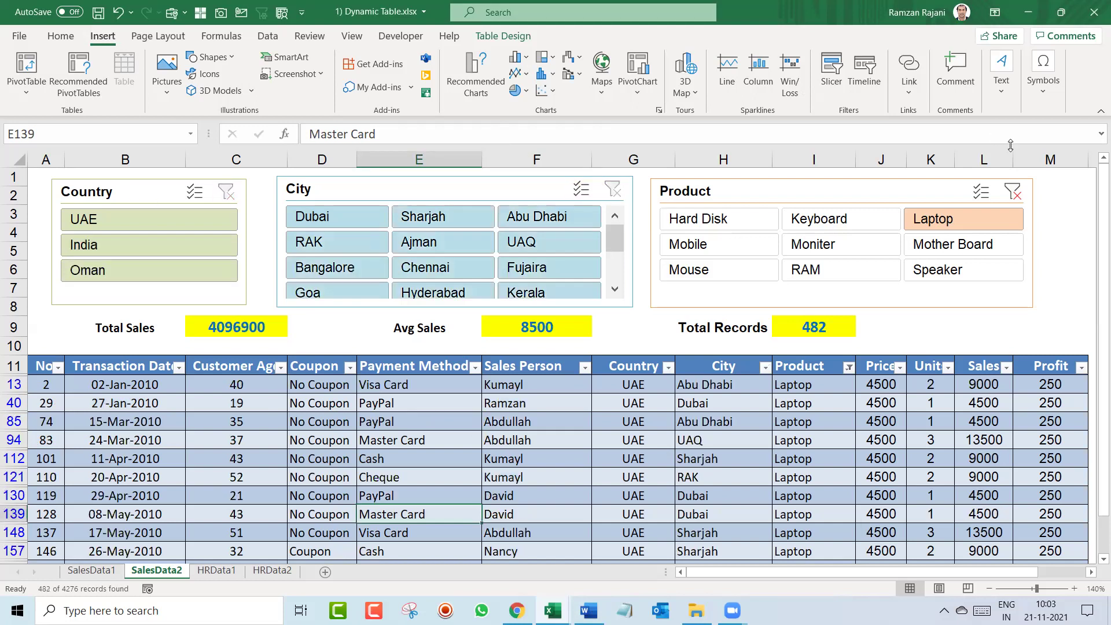
{"action": "left_click", "coordinate": [1013, 192]}
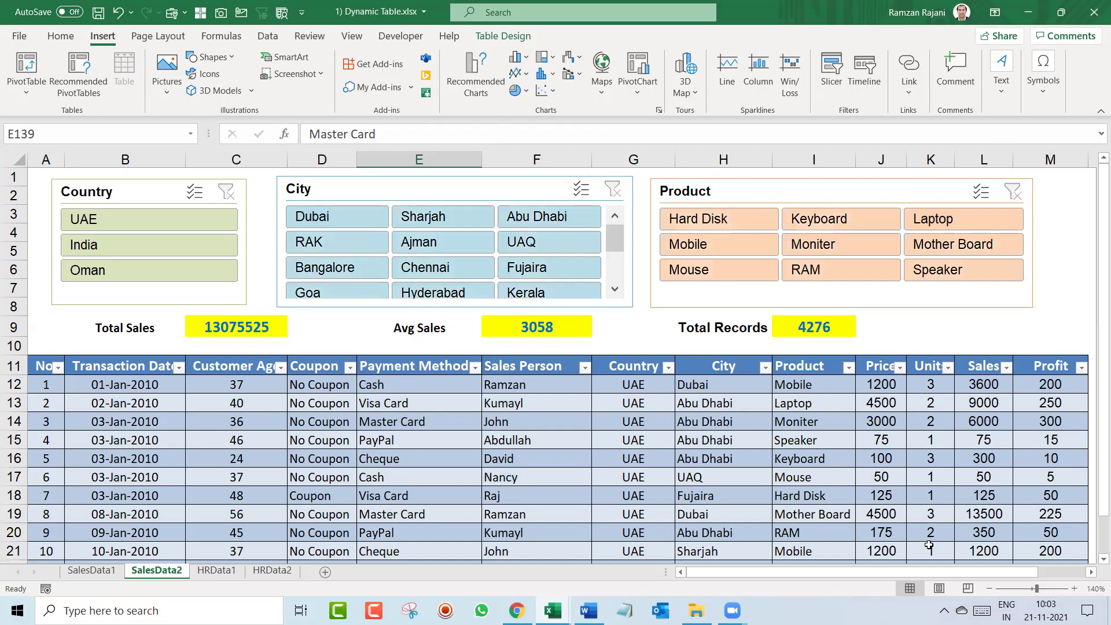
{"action": "left_click", "coordinate": [989, 589]}
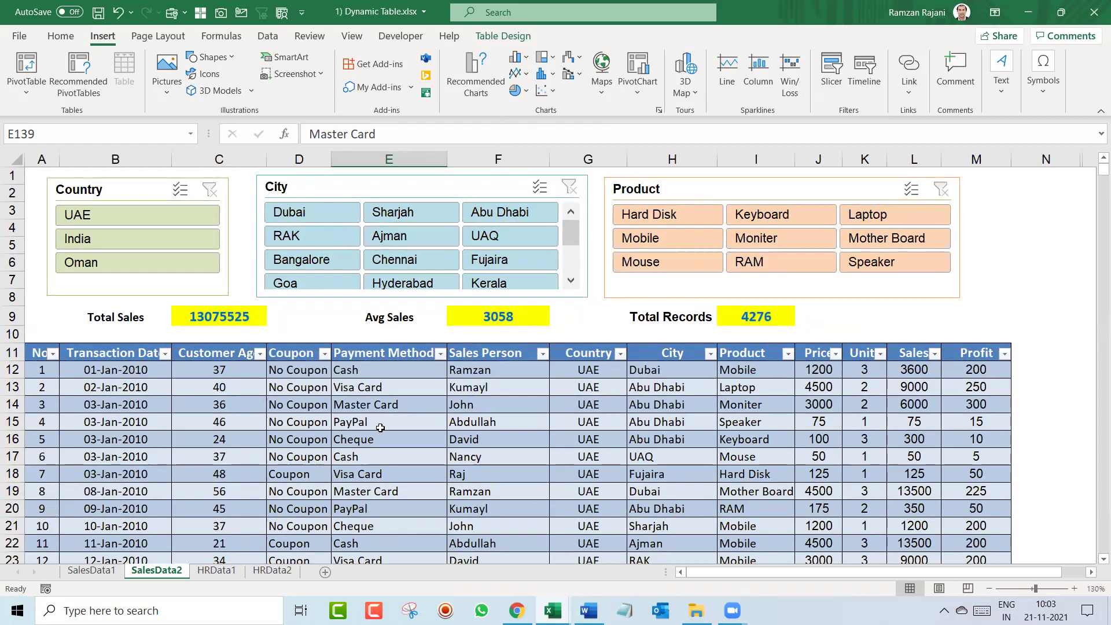
Insert a new blank Sheet1 and return to a cell in the SalesData2 table
{"action": "key", "text": "shift+F11"}
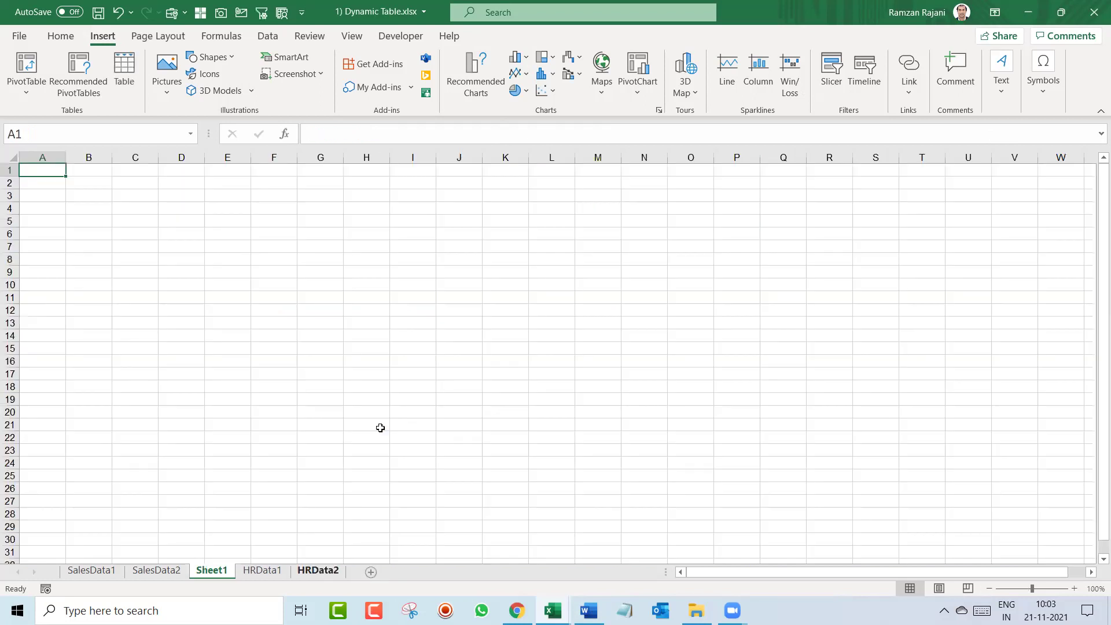
{"action": "left_click", "coordinate": [149, 572]}
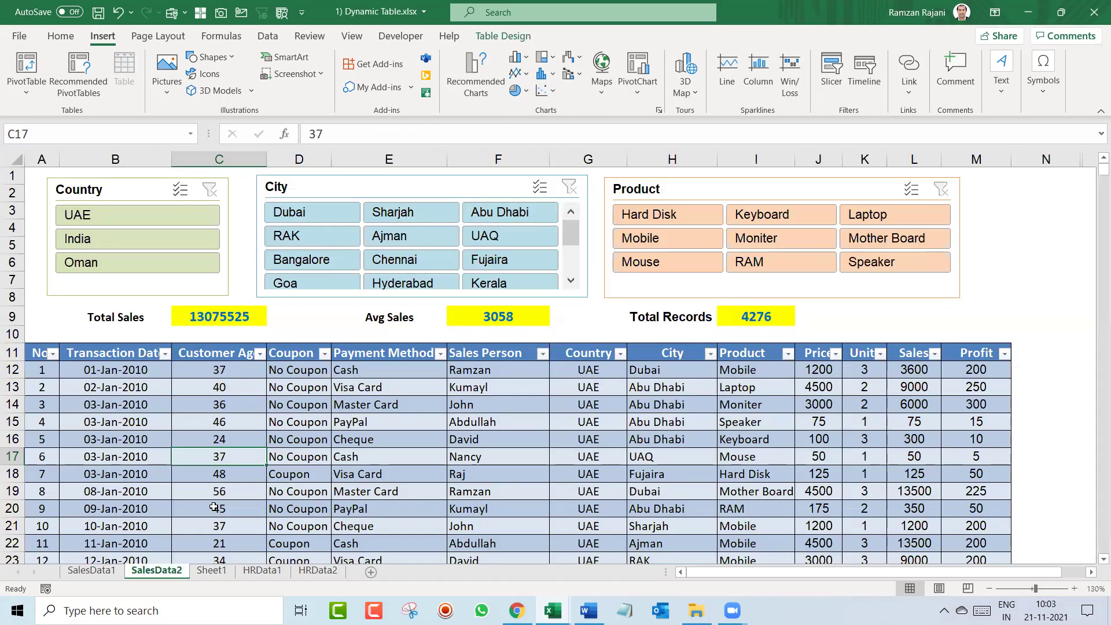
{"action": "left_click", "coordinate": [313, 407]}
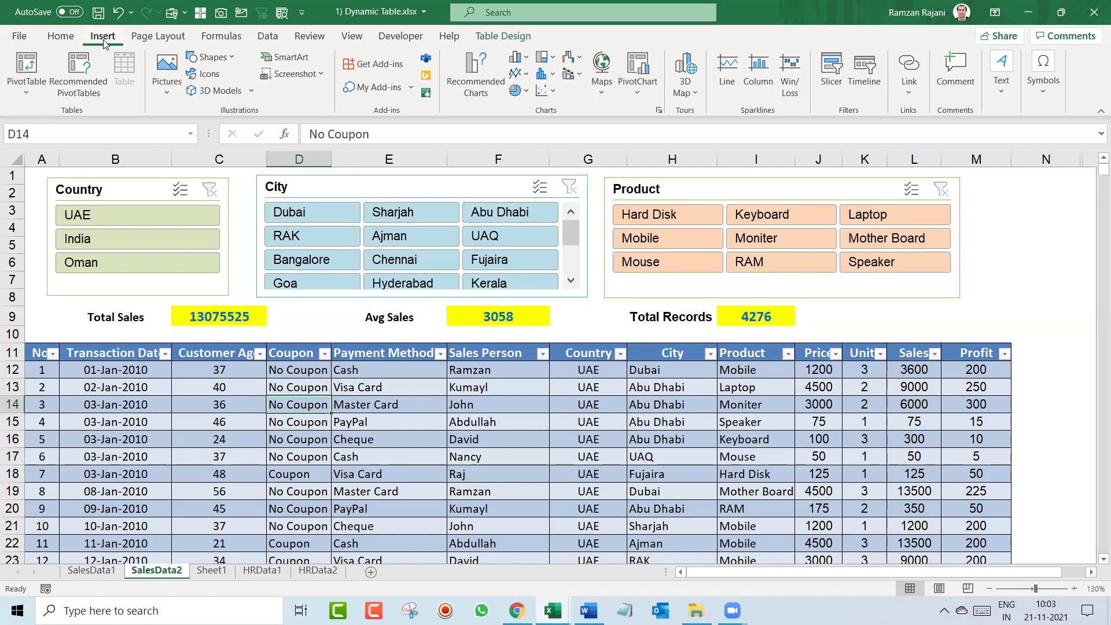
Create a Sales Person slicer on SalesData2 and cut it for Sheet1
{"action": "left_click", "coordinate": [831, 66]}
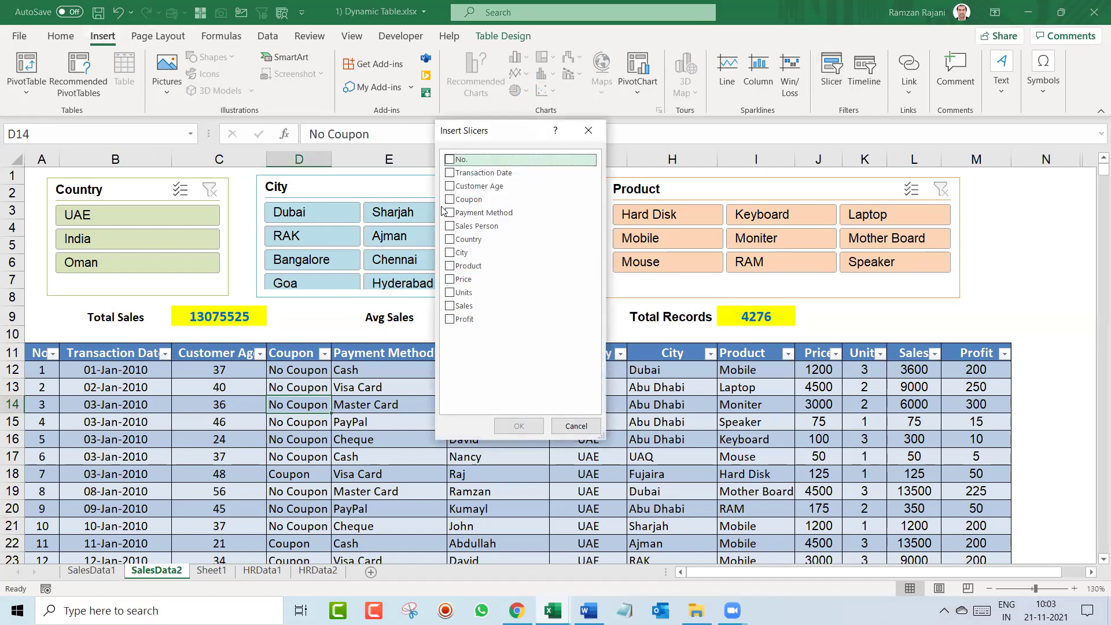
{"action": "left_click", "coordinate": [449, 227]}
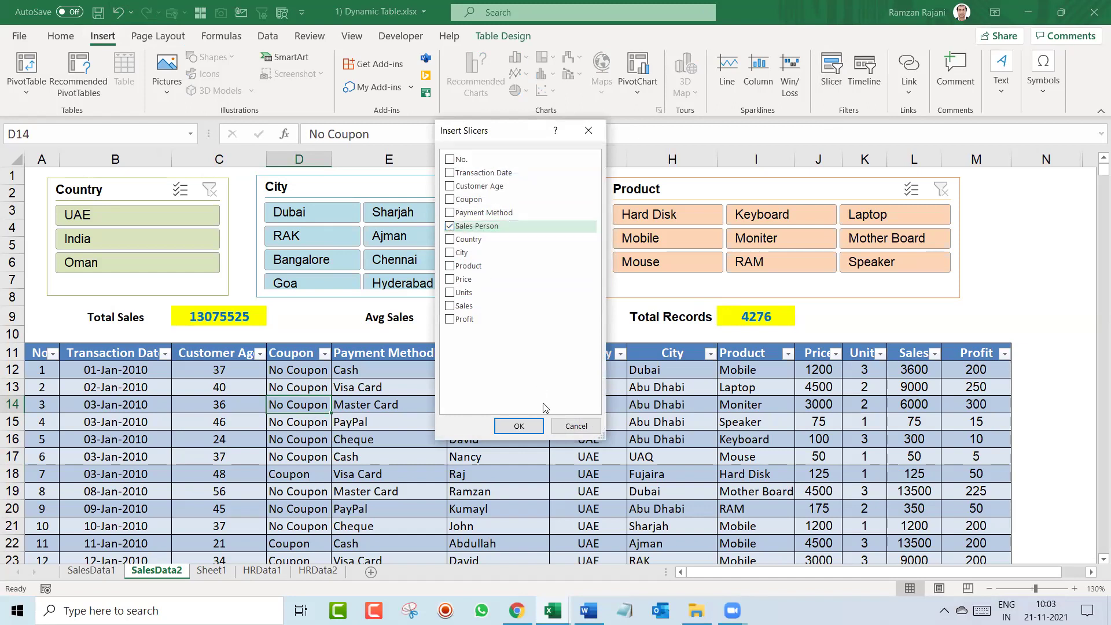
{"action": "left_click", "coordinate": [519, 426]}
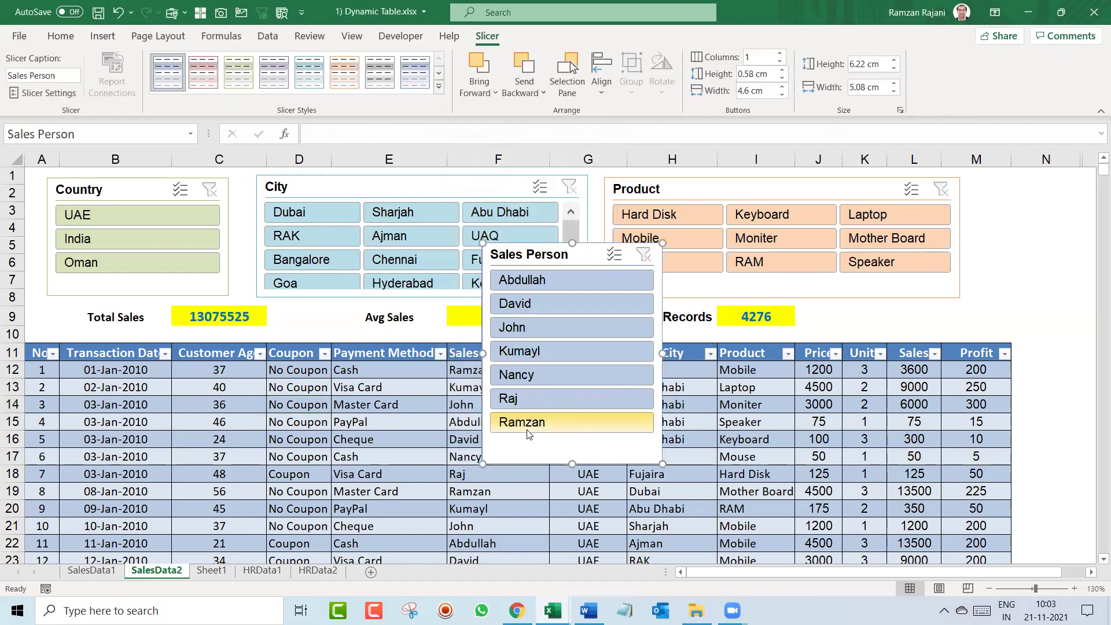
{"action": "key", "text": "Delete"}
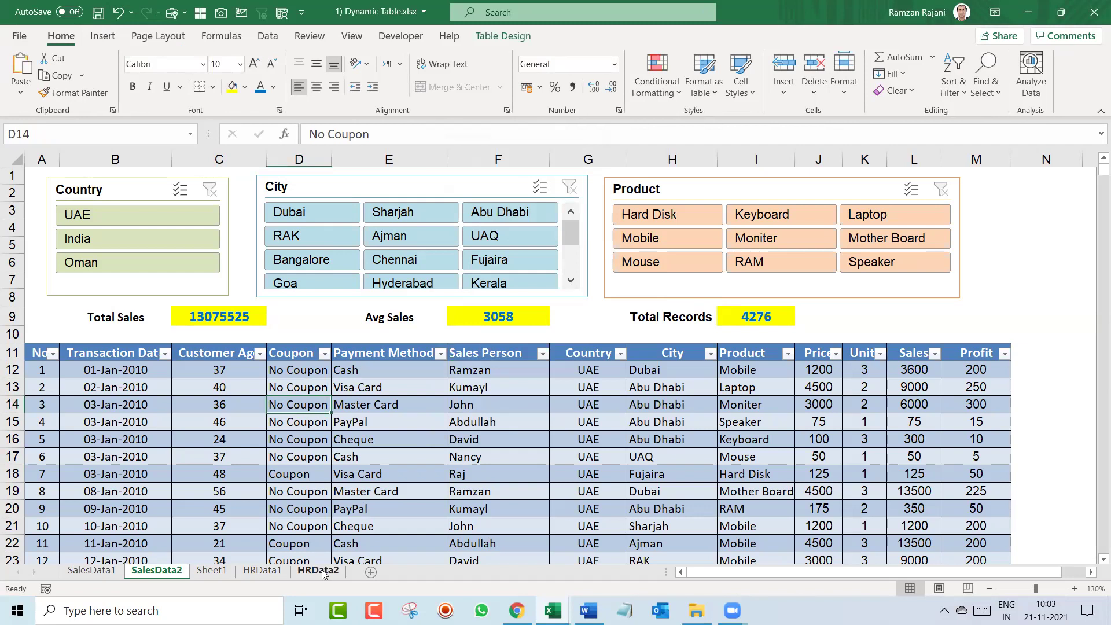
{"action": "left_click", "coordinate": [212, 571]}
Paste the Sales Person slicer into Sheet1 and place it around cell D4
{"action": "key", "text": "ctrl+v"}
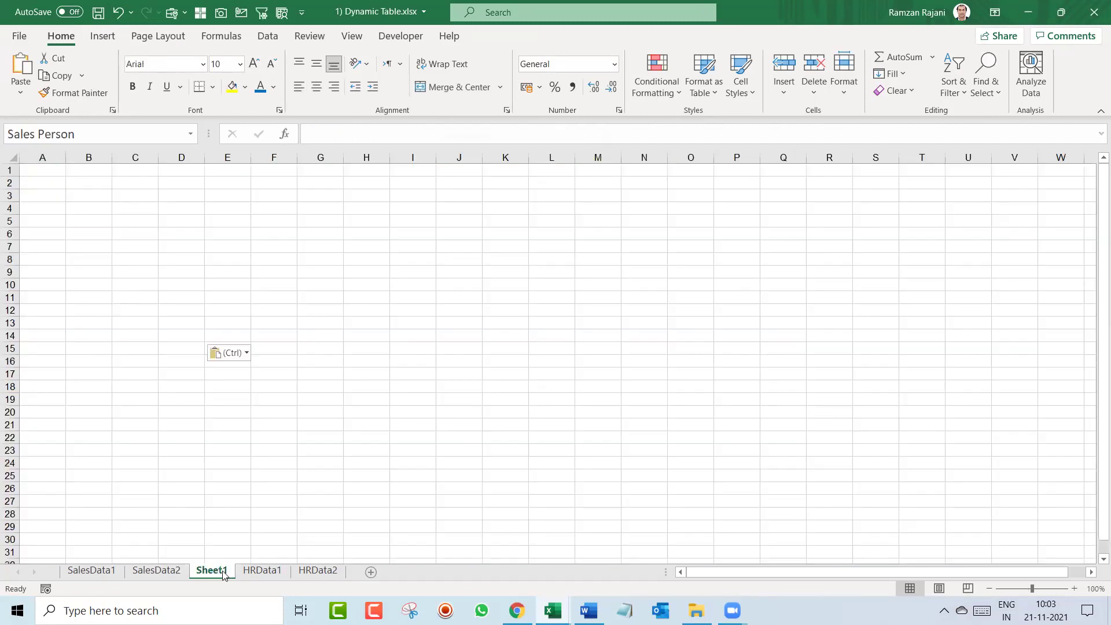
{"action": "left_click_drag", "start_coordinate": [81, 173], "coordinate": [239, 214]}
{"action": "left_click", "coordinate": [404, 258]}
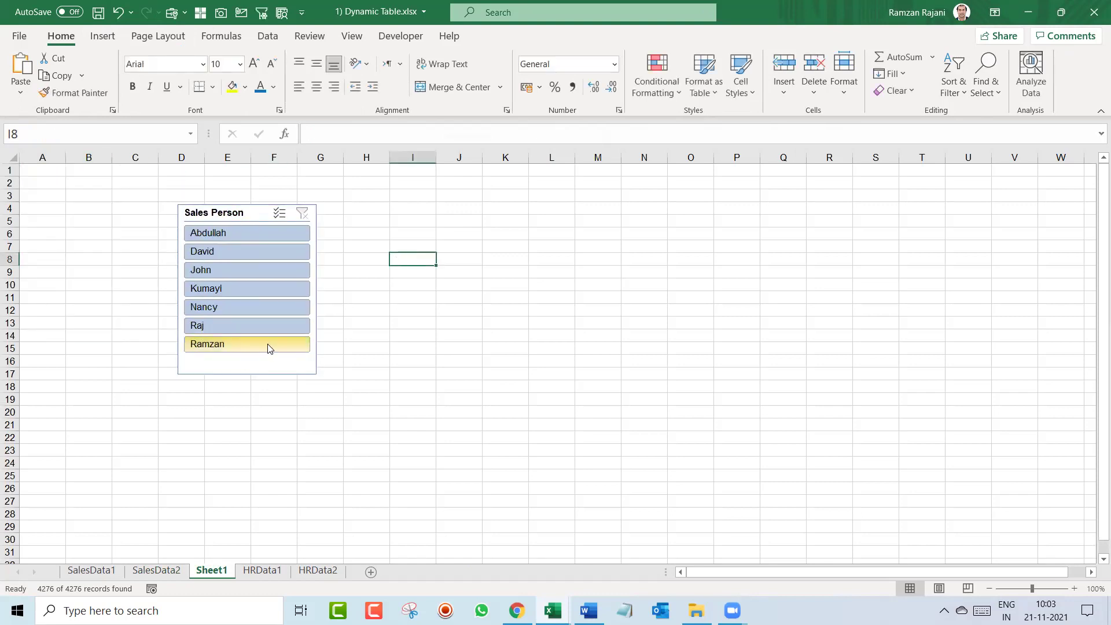
Filter to the last salesperson in the Sheet1 slicer, giving 626 records on SalesData2
{"action": "left_click", "coordinate": [93, 571]}
{"action": "left_click", "coordinate": [144, 572]}
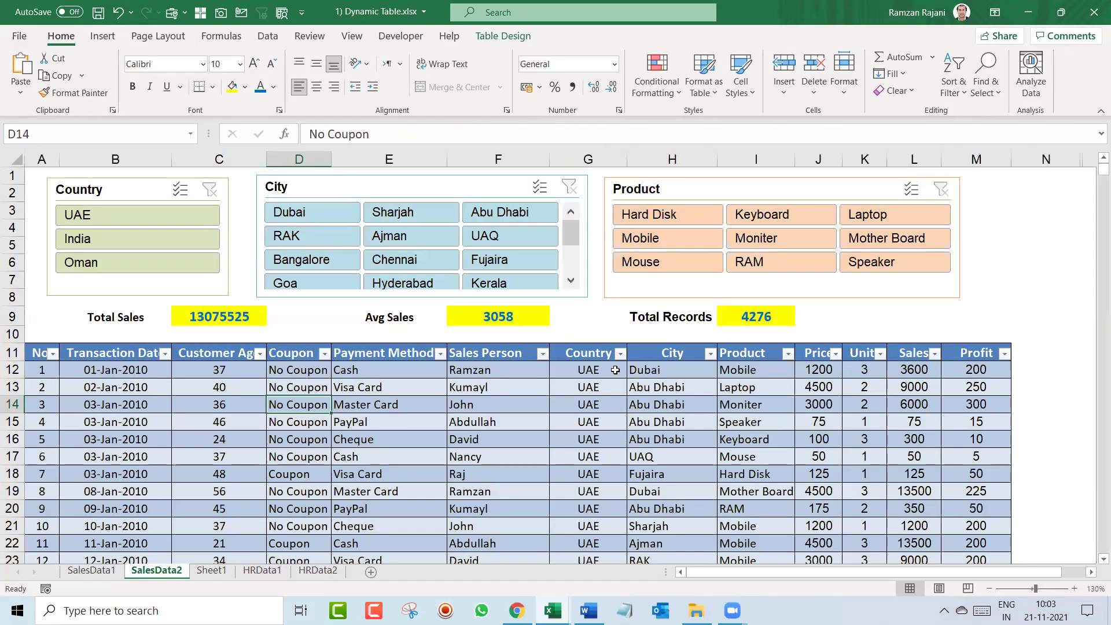
{"action": "left_click_drag", "start_coordinate": [495, 354], "coordinate": [503, 501]}
{"action": "left_click", "coordinate": [488, 387]}
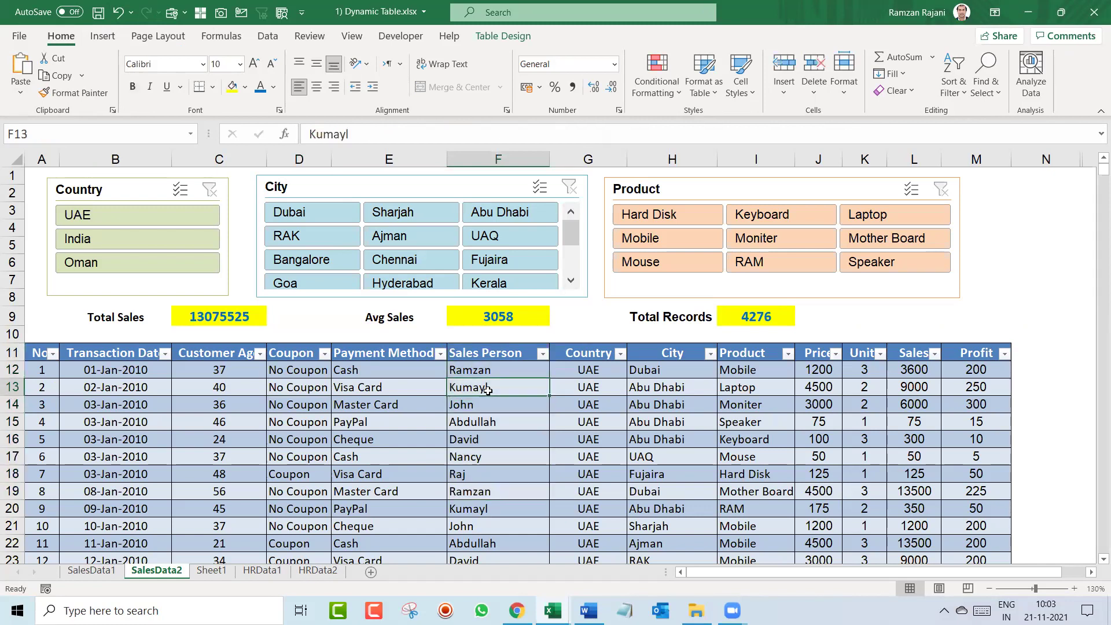
{"action": "left_click", "coordinate": [212, 571]}
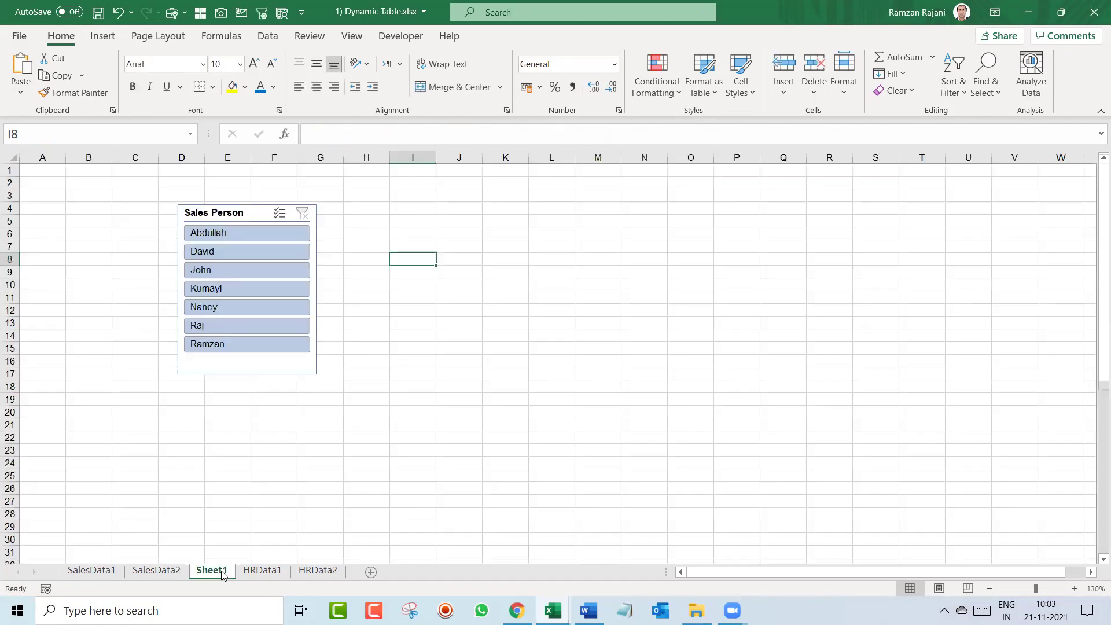
{"action": "left_click", "coordinate": [279, 349]}
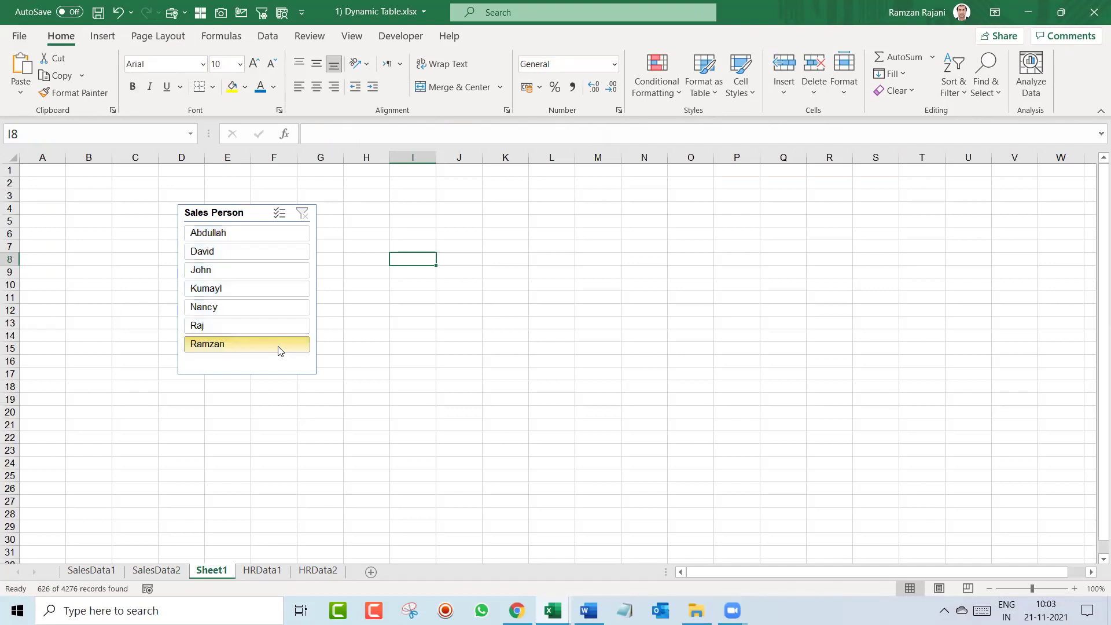
{"action": "left_click", "coordinate": [156, 570]}
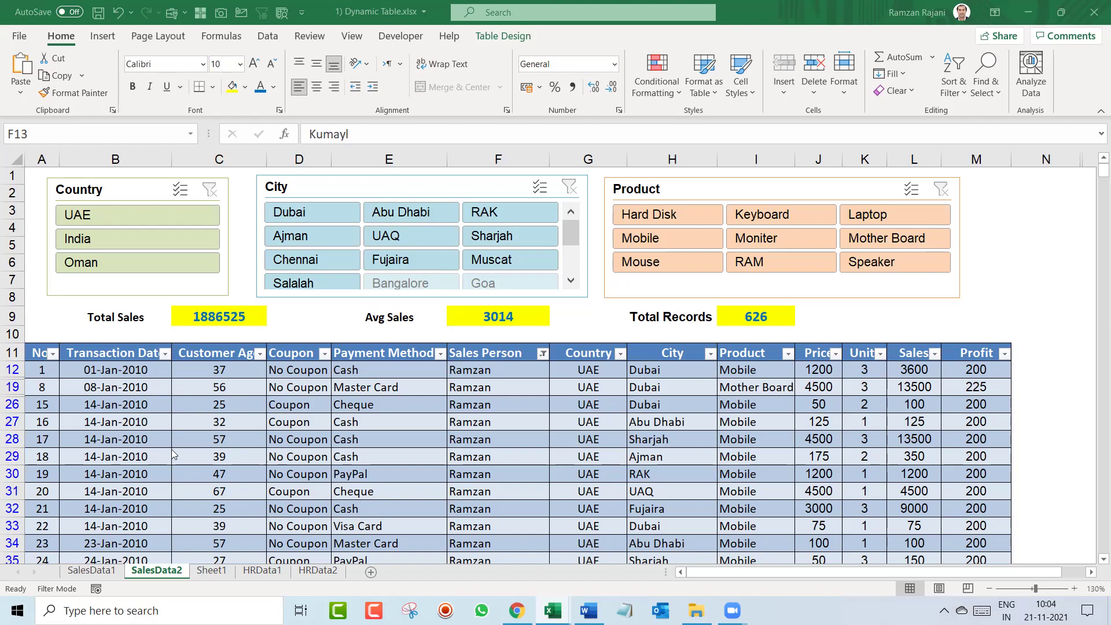
Multi-select the Country, City and Product slicer headers on SalesData2
{"action": "left_click", "coordinate": [466, 186]}
{"action": "left_click", "coordinate": [125, 190]}
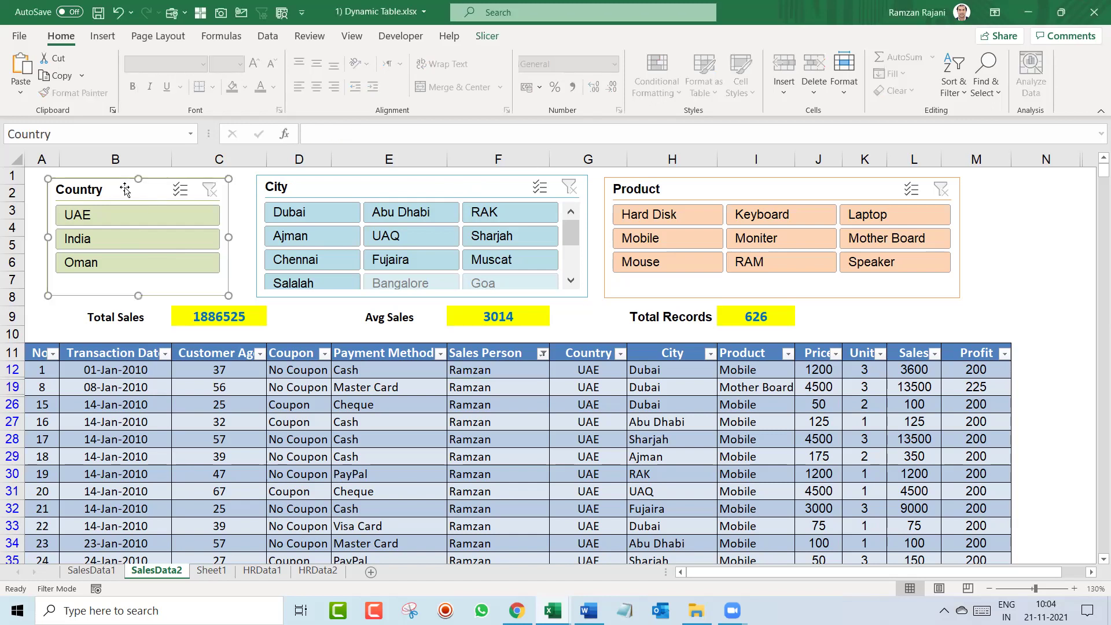
{"action": "left_click", "coordinate": [361, 187], "text": "ctrl"}
{"action": "left_click", "coordinate": [699, 191], "text": "ctrl"}
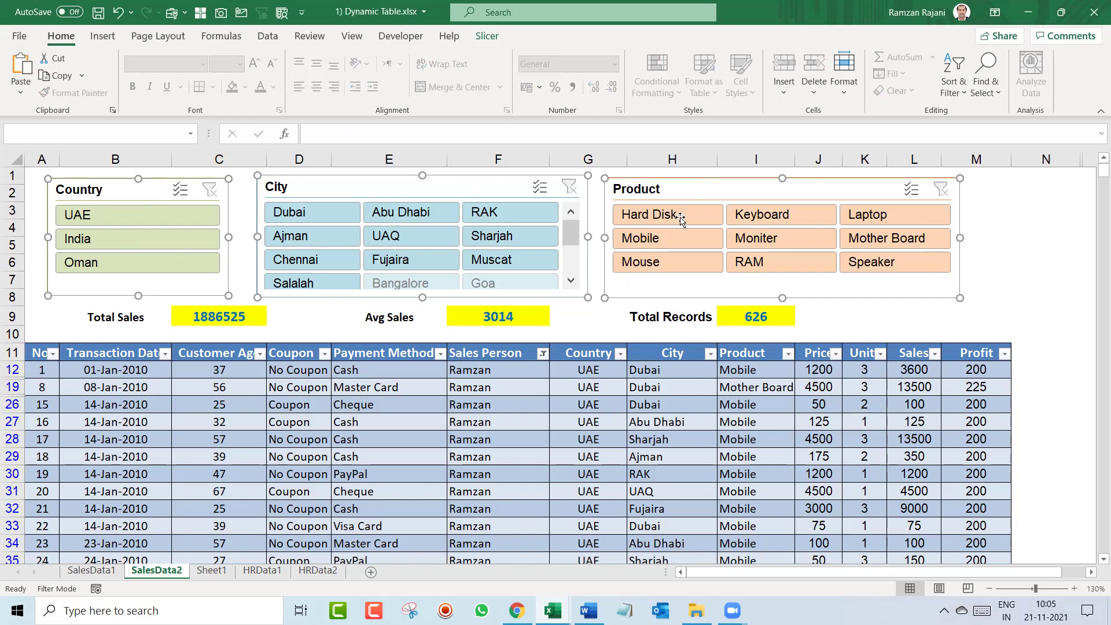
Paste the three slicers onto Sheet1 and drag them next to the Sales Person slicer
{"action": "left_click", "coordinate": [544, 406]}
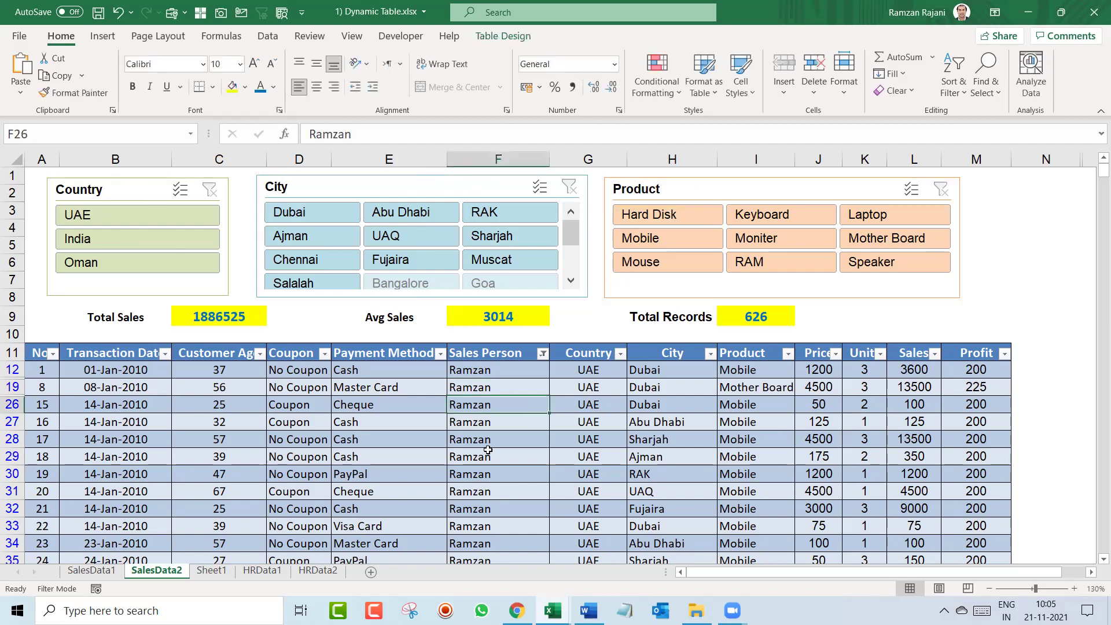
{"action": "left_click", "coordinate": [211, 570]}
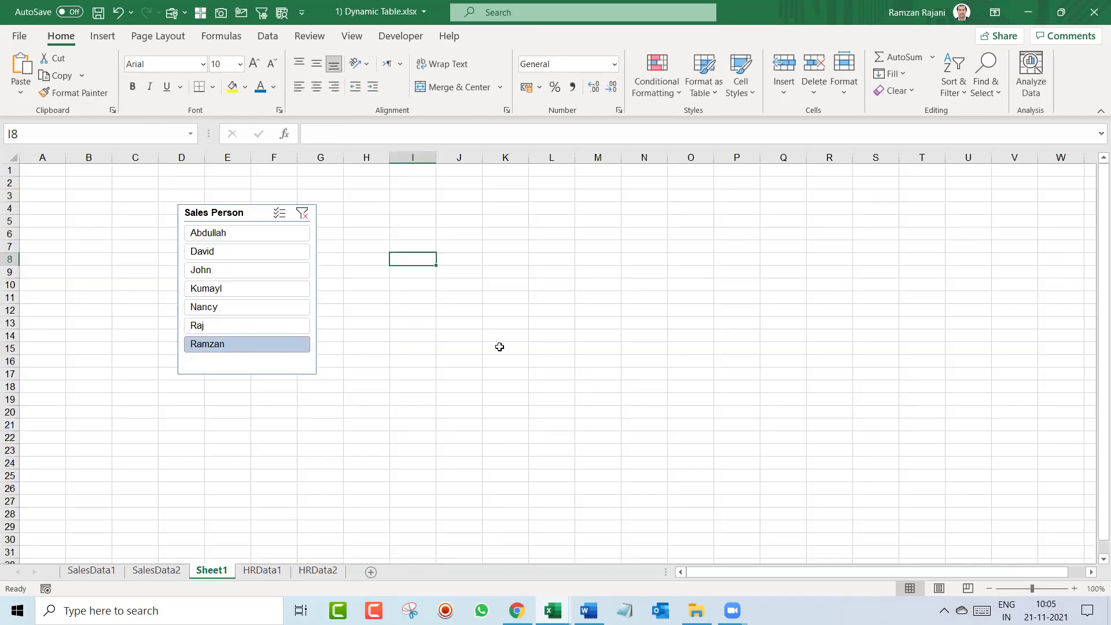
{"action": "key", "text": "ctrl+v"}
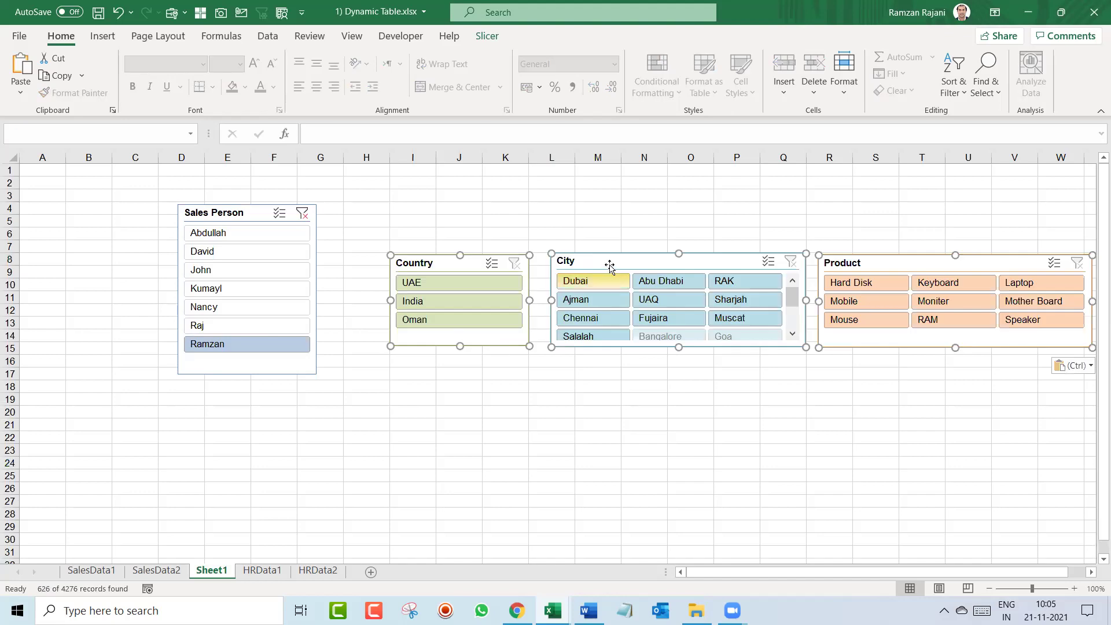
{"action": "left_click_drag", "start_coordinate": [560, 250], "coordinate": [494, 217]}
{"action": "left_click", "coordinate": [492, 375]}
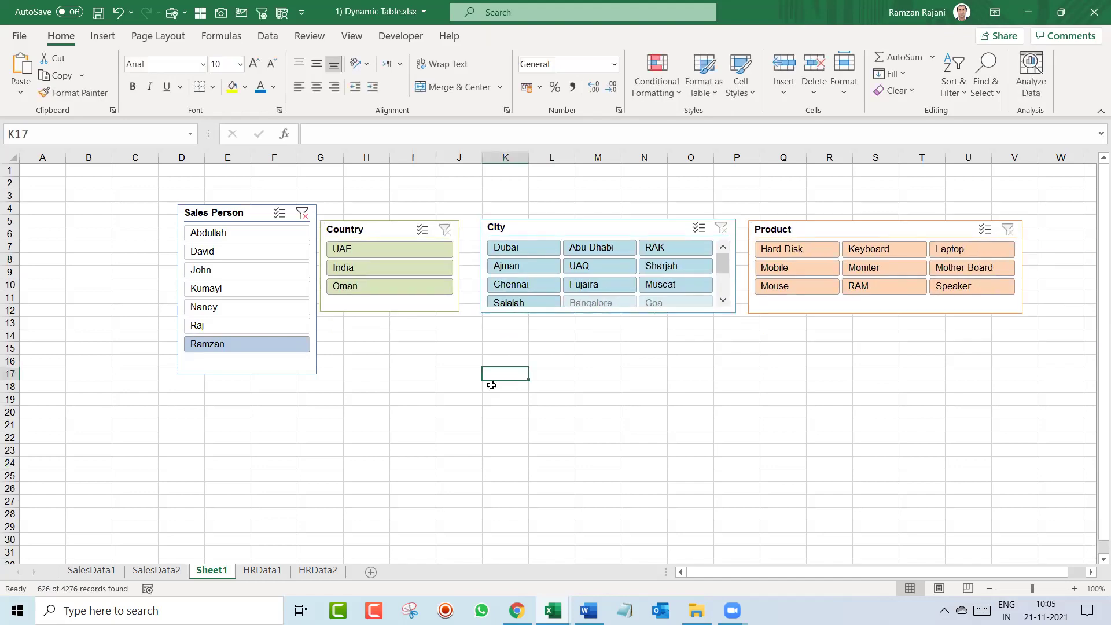
Rename Sheet1 to a first name and place the Sales Person slicer under the Country slicer
{"action": "double_click", "coordinate": [211, 571]}
{"action": "type", "text": "Mo"}
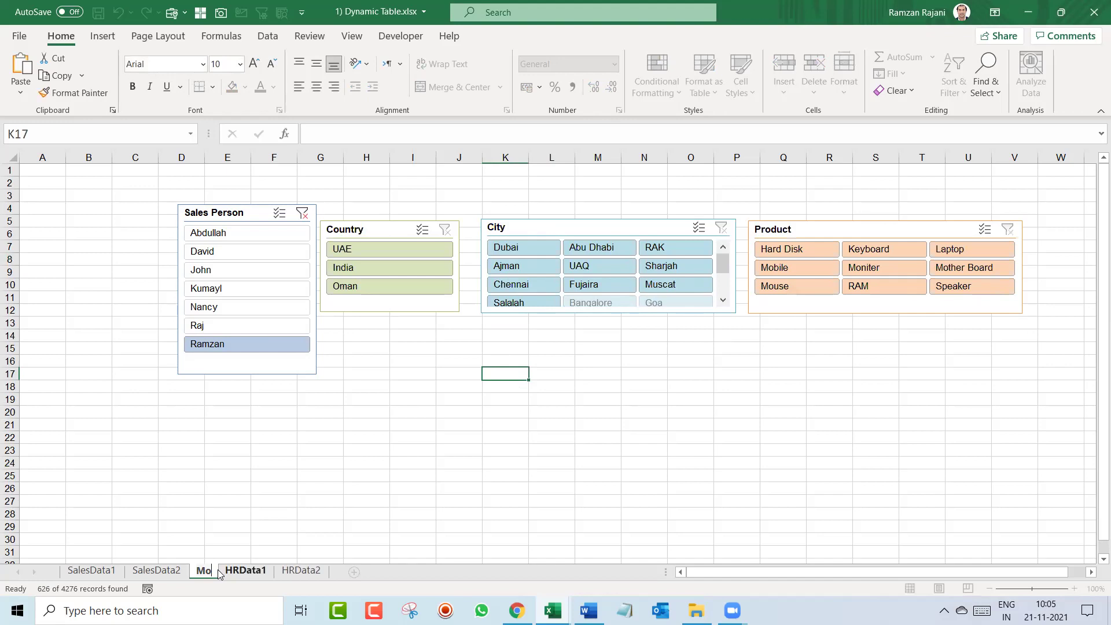
{"action": "type", "text": "alammed"}
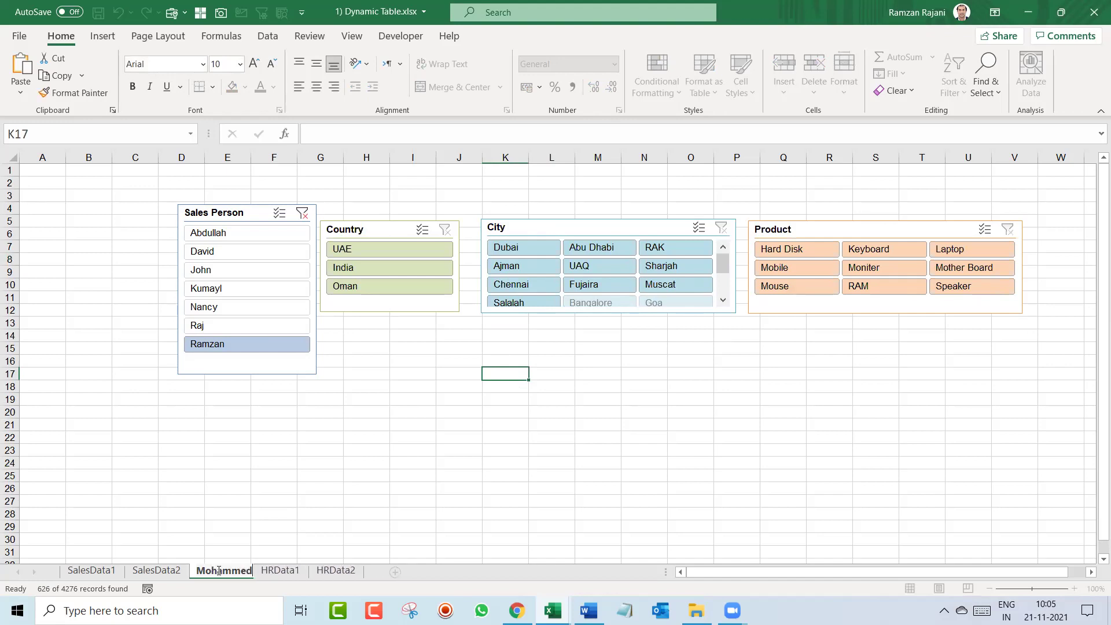
{"action": "key", "text": "Return"}
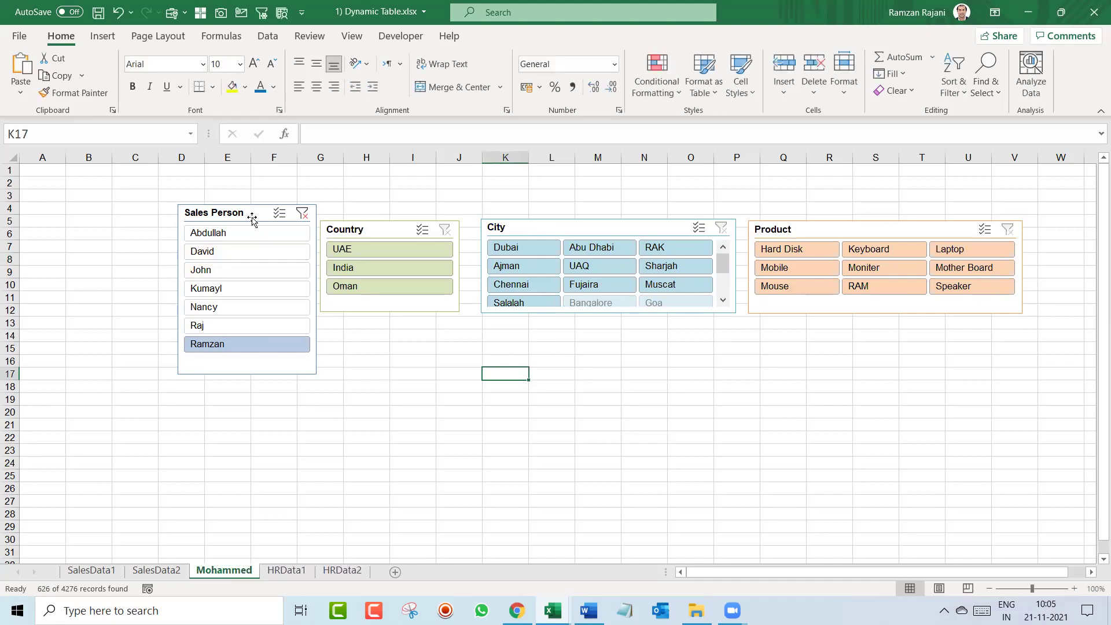
{"action": "left_click_drag", "start_coordinate": [250, 216], "coordinate": [397, 341]}
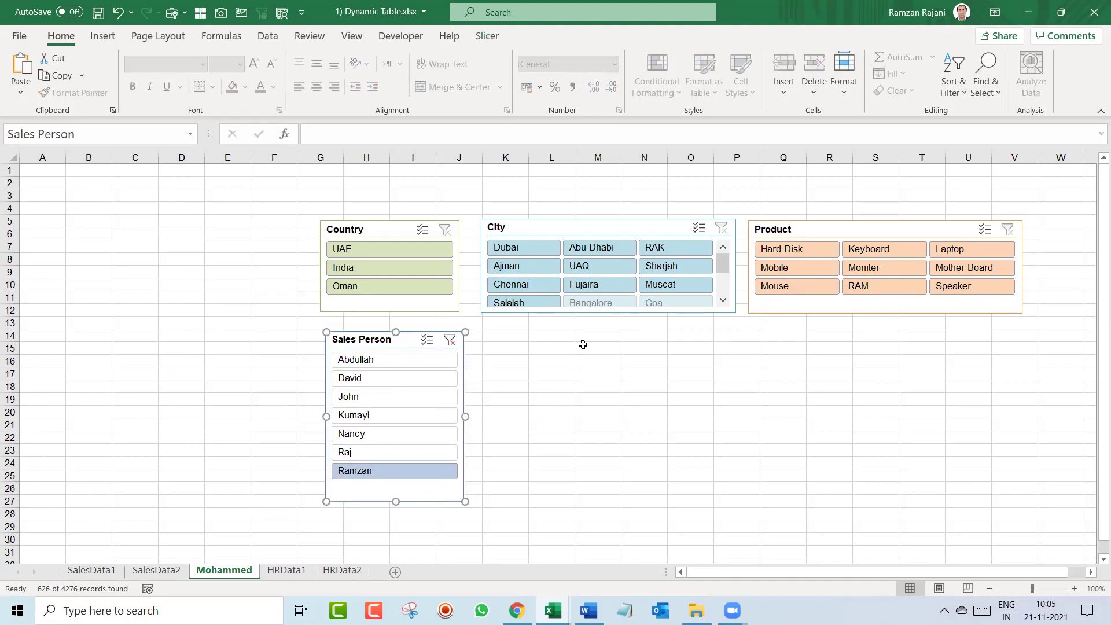
Give the Sales Person slicer 7 columns, widen it to Product's edge, and trim it to one row
{"action": "left_click", "coordinate": [487, 36]}
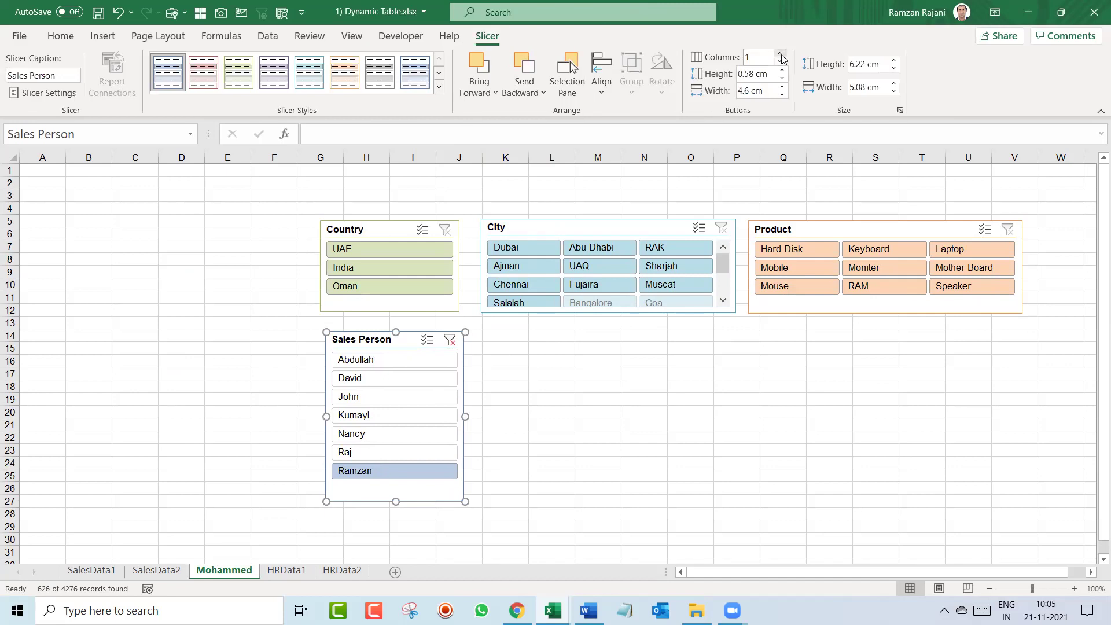
{"action": "left_click", "coordinate": [782, 54]}
{"action": "left_click", "coordinate": [781, 54]}
{"action": "left_click", "coordinate": [781, 53]}
{"action": "left_click", "coordinate": [781, 54]}
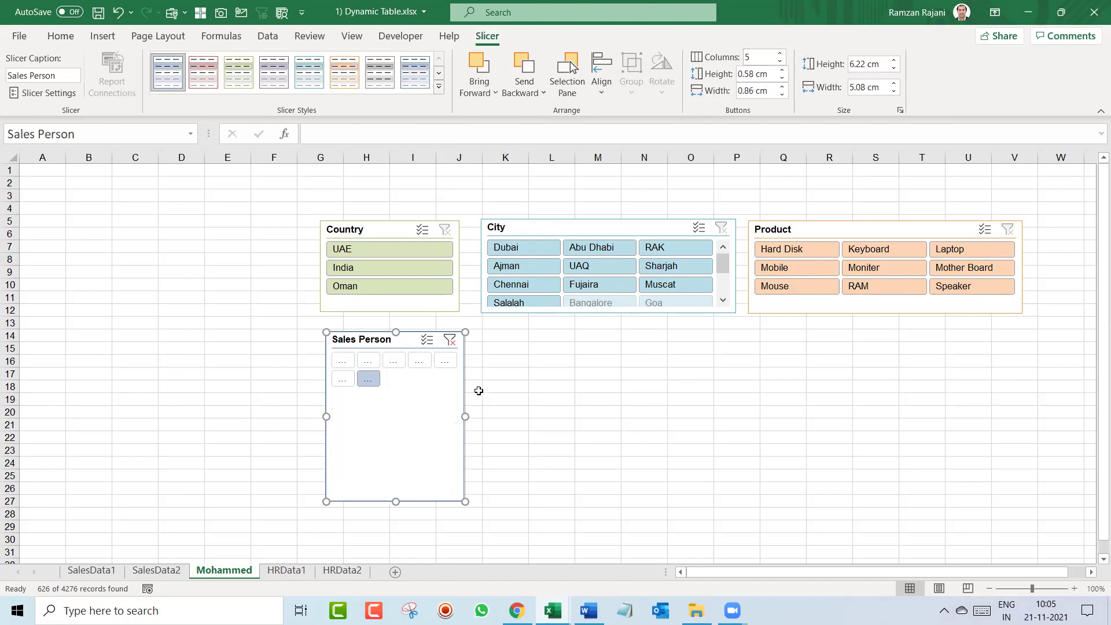
{"action": "left_click_drag", "start_coordinate": [465, 416], "coordinate": [1019, 401]}
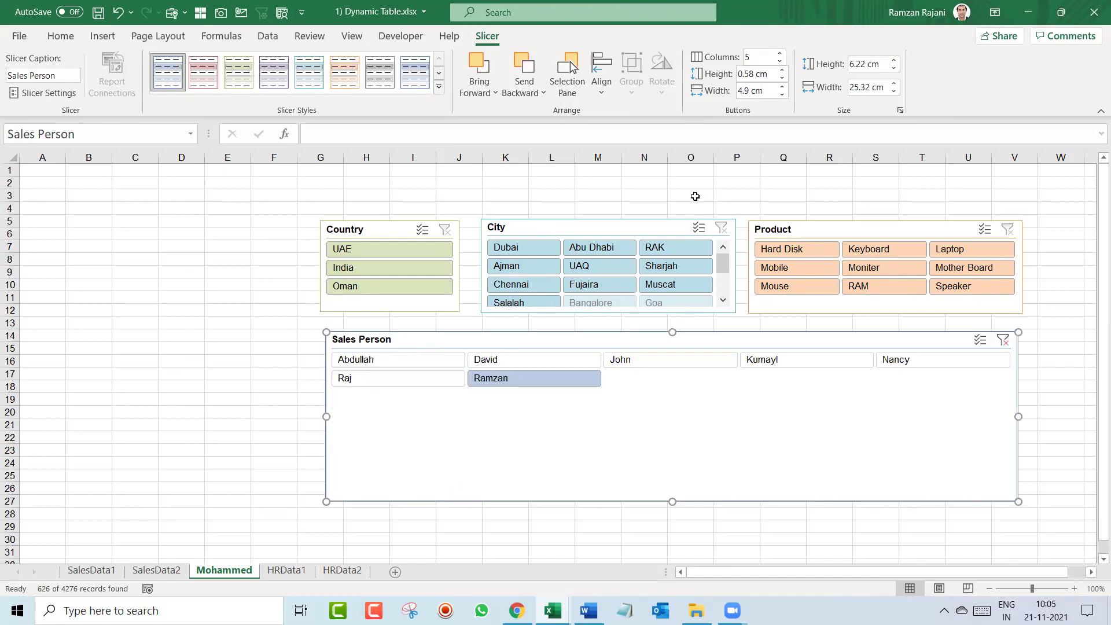
{"action": "left_click", "coordinate": [780, 53]}
{"action": "left_click", "coordinate": [780, 53]}
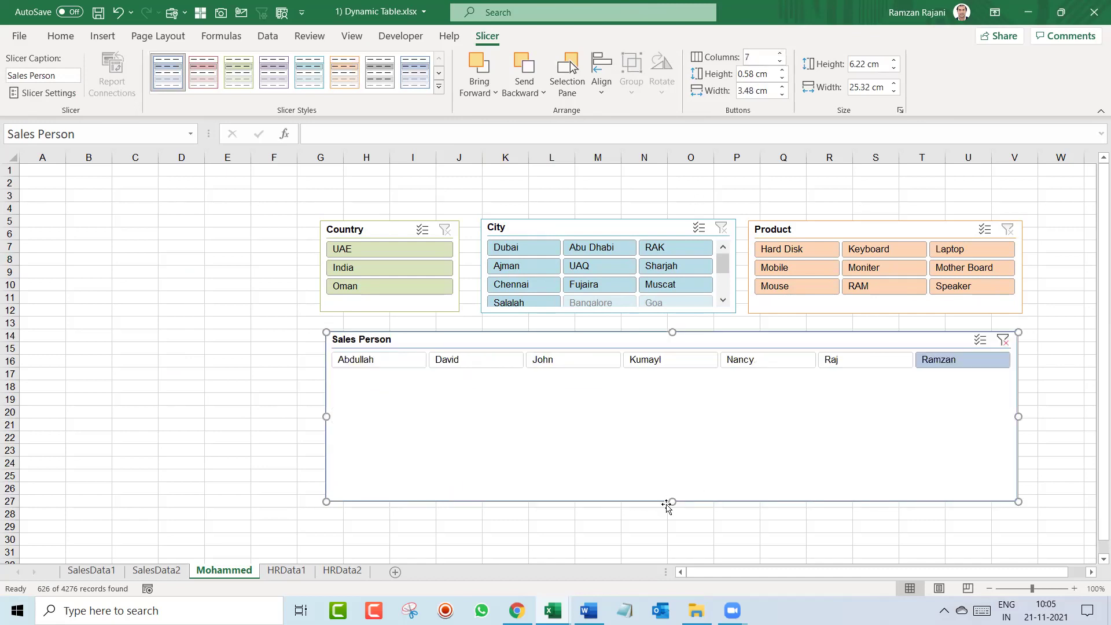
{"action": "left_click_drag", "start_coordinate": [671, 502], "coordinate": [650, 389]}
{"action": "left_click", "coordinate": [191, 323]}
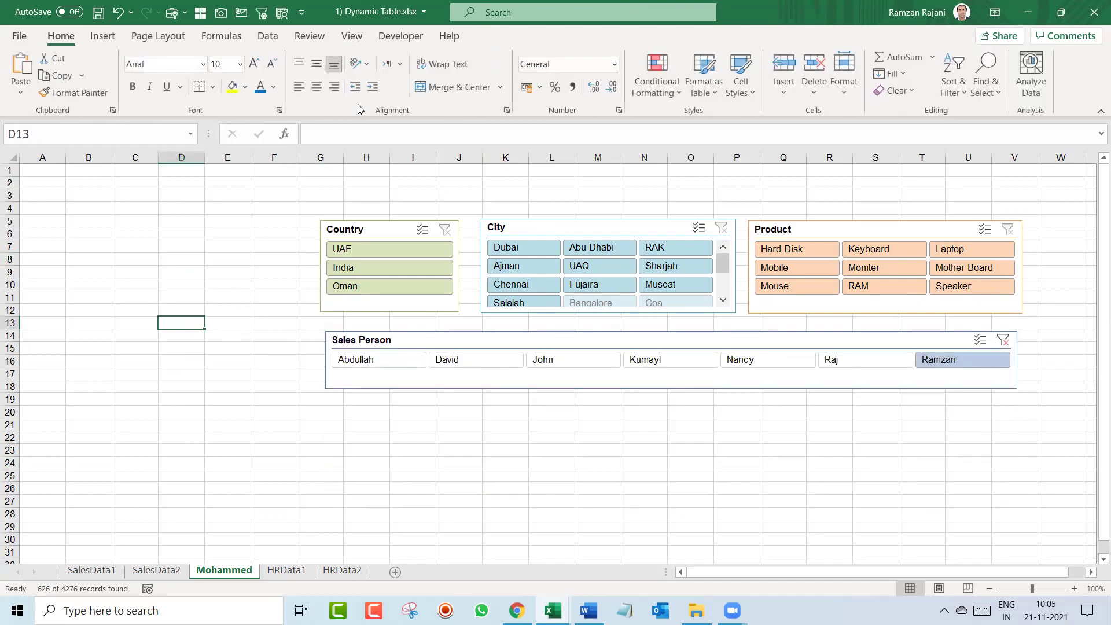
Hide the gridlines and move all four slicers together to the top-left near column A
{"action": "left_click", "coordinate": [355, 38]}
{"action": "left_click", "coordinate": [346, 87]}
{"action": "left_click", "coordinate": [371, 229]}
{"action": "left_click", "coordinate": [549, 226], "text": "ctrl"}
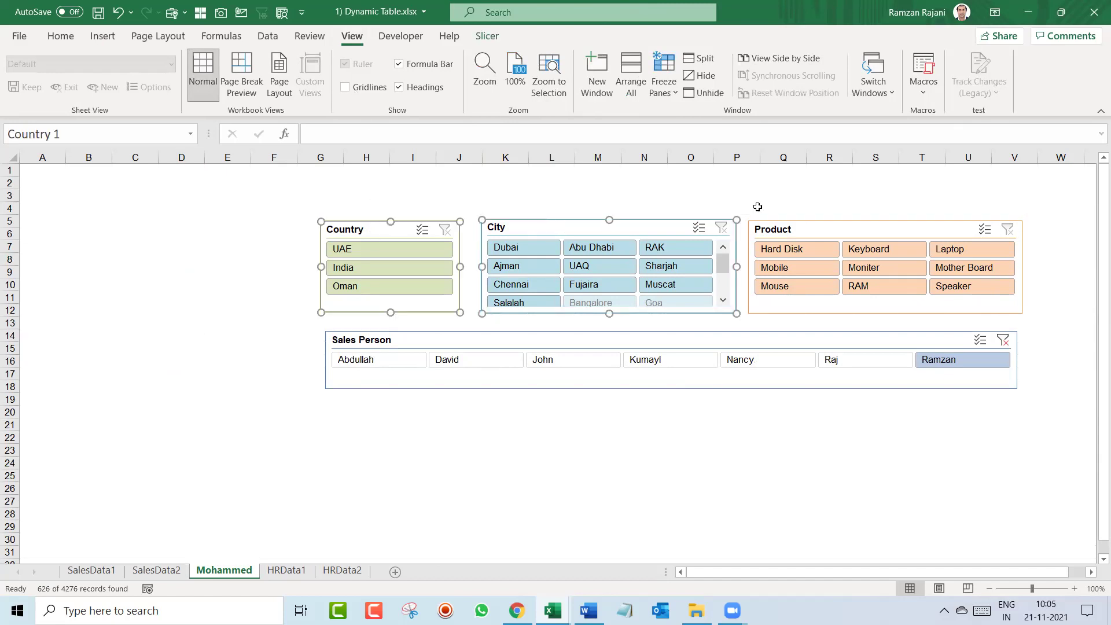
{"action": "left_click", "coordinate": [832, 229], "text": "ctrl"}
{"action": "left_click", "coordinate": [776, 343], "text": "ctrl"}
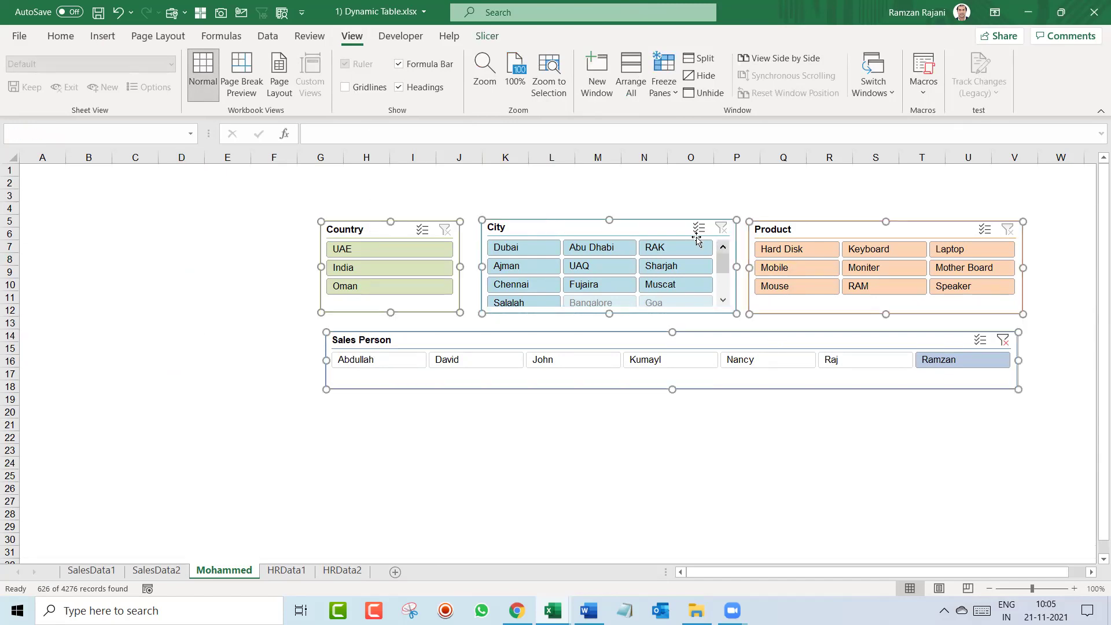
{"action": "left_click_drag", "start_coordinate": [658, 230], "coordinate": [372, 181]}
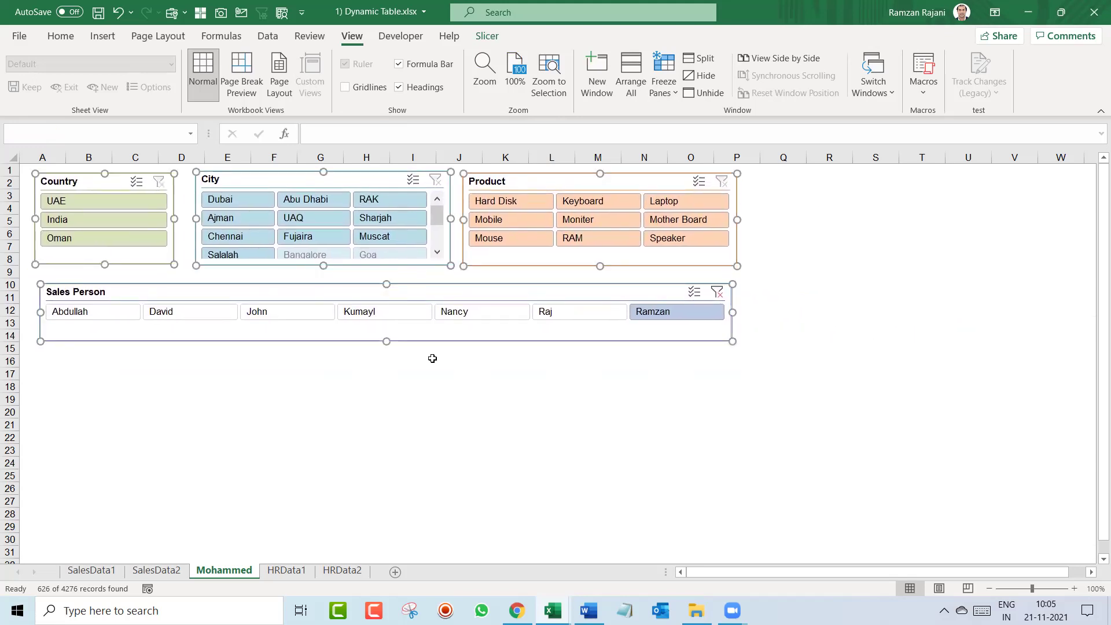
{"action": "left_click", "coordinate": [450, 418]}
Align the Sales Person slicer's left edge with Country and its right edge with Product
{"action": "left_click", "coordinate": [370, 292]}
{"action": "left_click_drag", "start_coordinate": [370, 292], "coordinate": [369, 290]}
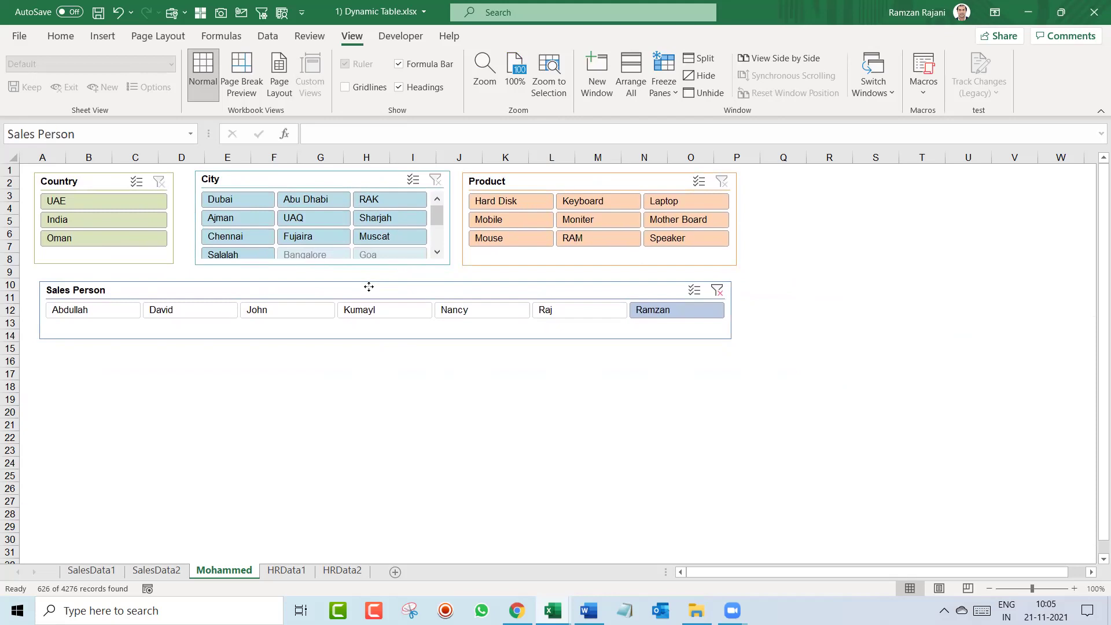
{"action": "left_click_drag", "start_coordinate": [291, 283], "coordinate": [285, 278]}
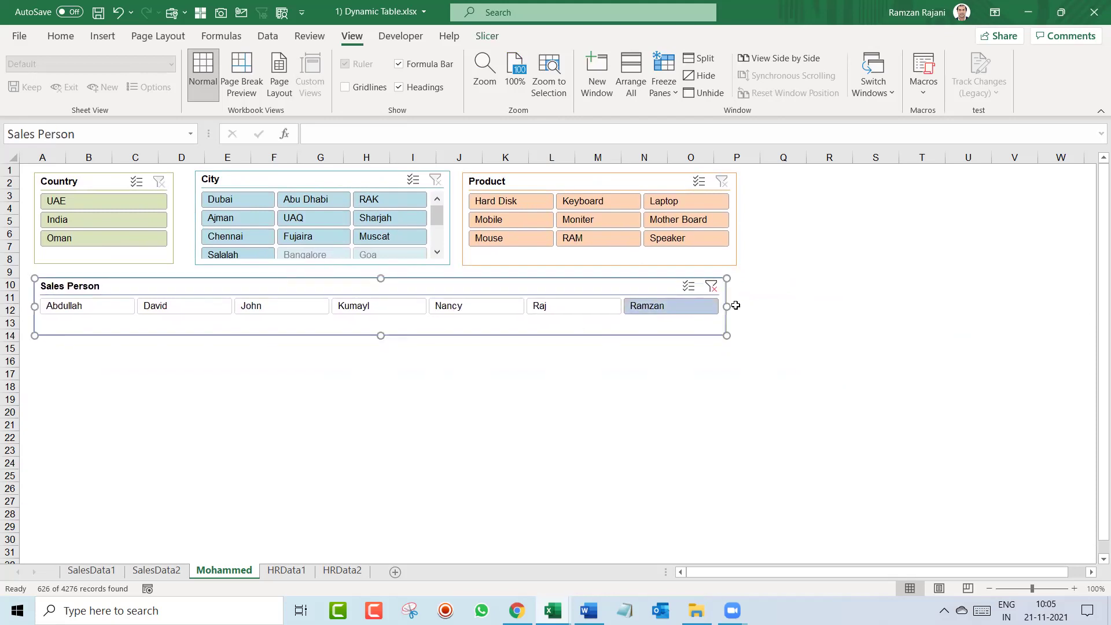
{"action": "left_click_drag", "start_coordinate": [726, 305], "coordinate": [736, 306]}
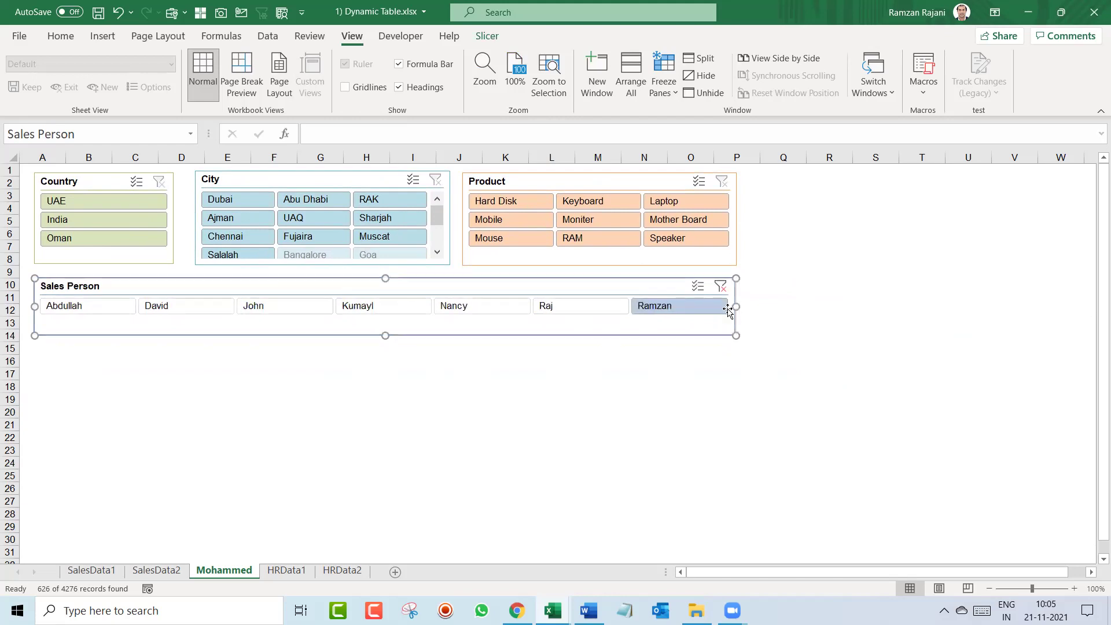
Shift the four slicers down to free row 1, then select across row 1 from A1
{"action": "left_click", "coordinate": [340, 181], "text": "ctrl"}
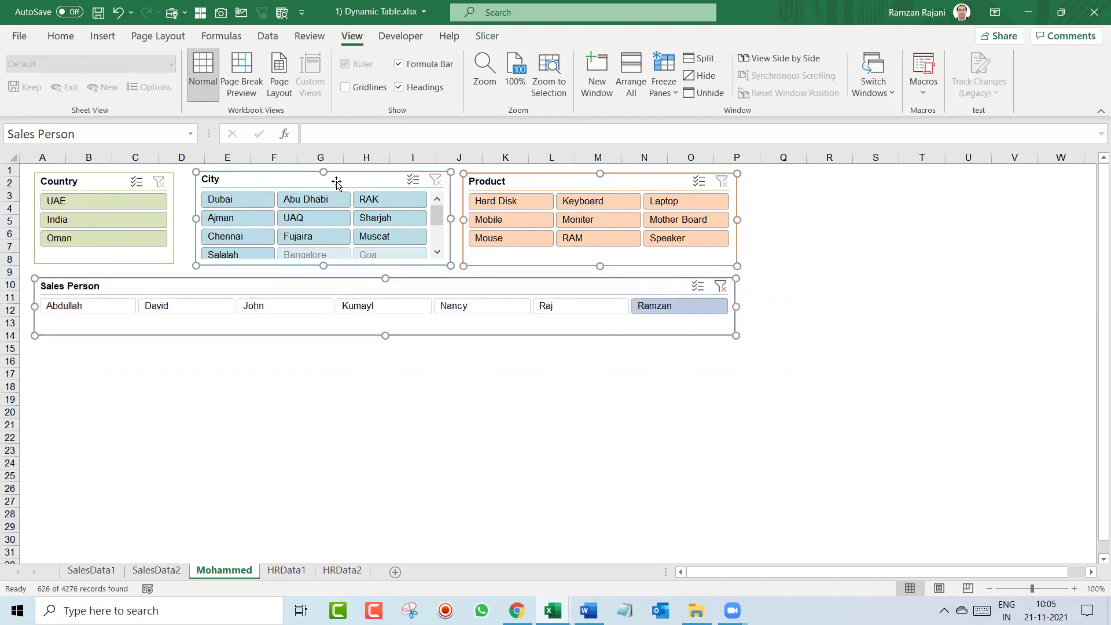
{"action": "left_click", "coordinate": [102, 184], "text": "ctrl"}
{"action": "left_click_drag", "start_coordinate": [104, 198], "coordinate": [97, 203]}
{"action": "left_click", "coordinate": [41, 170]}
{"action": "key", "text": "Right"}
{"action": "key", "text": "Left"}
{"action": "key", "text": "shift+Right"}
{"action": "key", "text": "shift+Right"}
{"action": "key", "text": "shift+Right"}
{"action": "key", "text": "shift+Right"}
{"action": "key", "text": "shift+Right"}
{"action": "key", "text": "shift+Right"}
{"action": "key", "text": "shift+Right"}
{"action": "key", "text": "shift+Right"}
{"action": "key", "text": "shift+Right"}
{"action": "key", "text": "shift+Right"}
{"action": "key", "text": "shift+Right"}
{"action": "key", "text": "shift+Right"}
{"action": "key", "text": "shift+Right"}
{"action": "key", "text": "shift+Right"}
{"action": "key", "text": "shift+Right"}
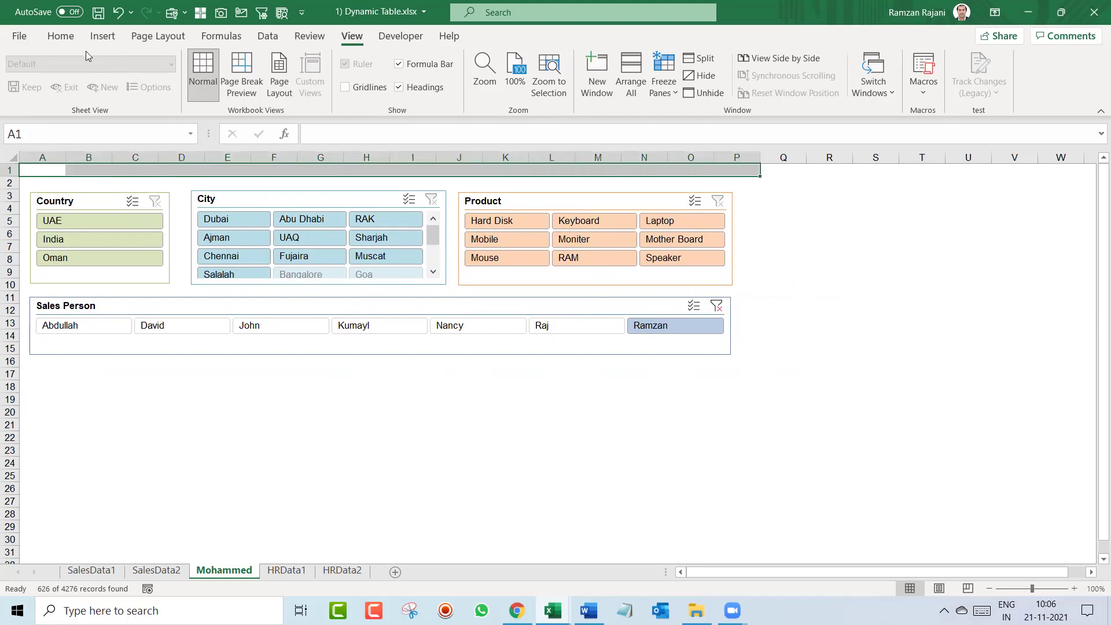
Merge A1:P1 into one cell and fill it green
{"action": "left_click", "coordinate": [71, 40]}
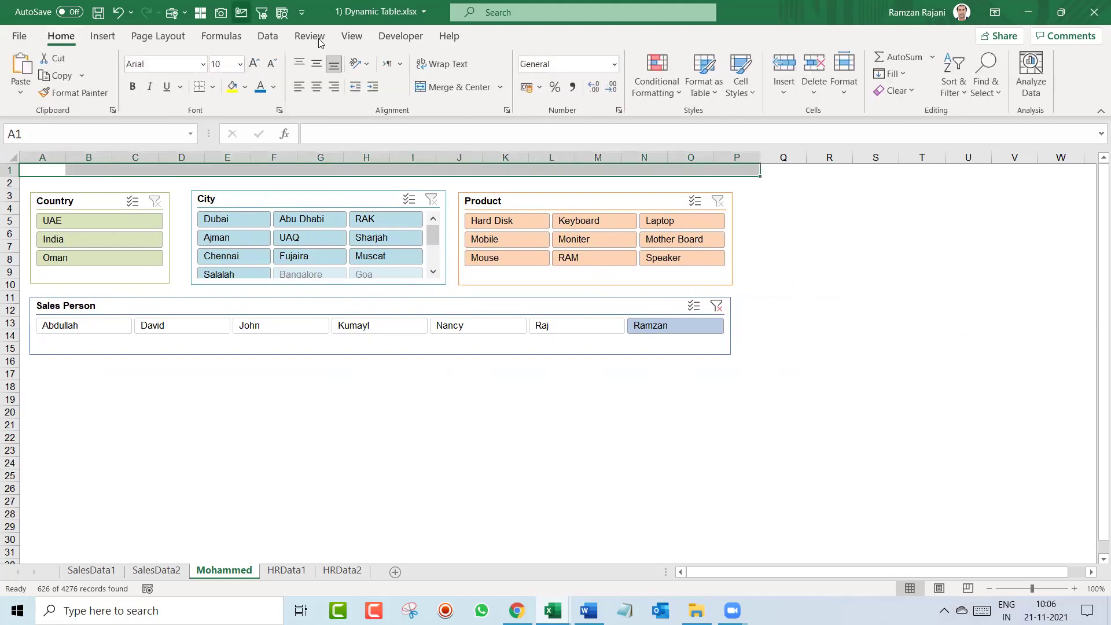
{"action": "left_click", "coordinate": [441, 87]}
{"action": "left_click", "coordinate": [245, 87]}
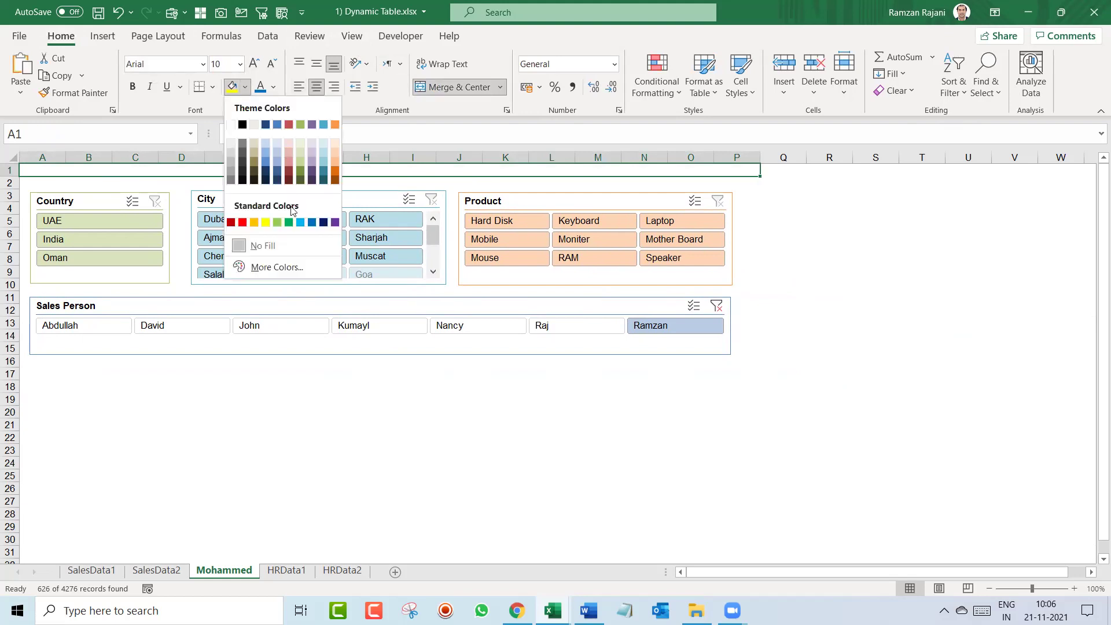
{"action": "left_click", "coordinate": [288, 222]}
Enter the title 'Summary Report : Adnic : UAE' in A1
{"action": "type", "text": "Au"}
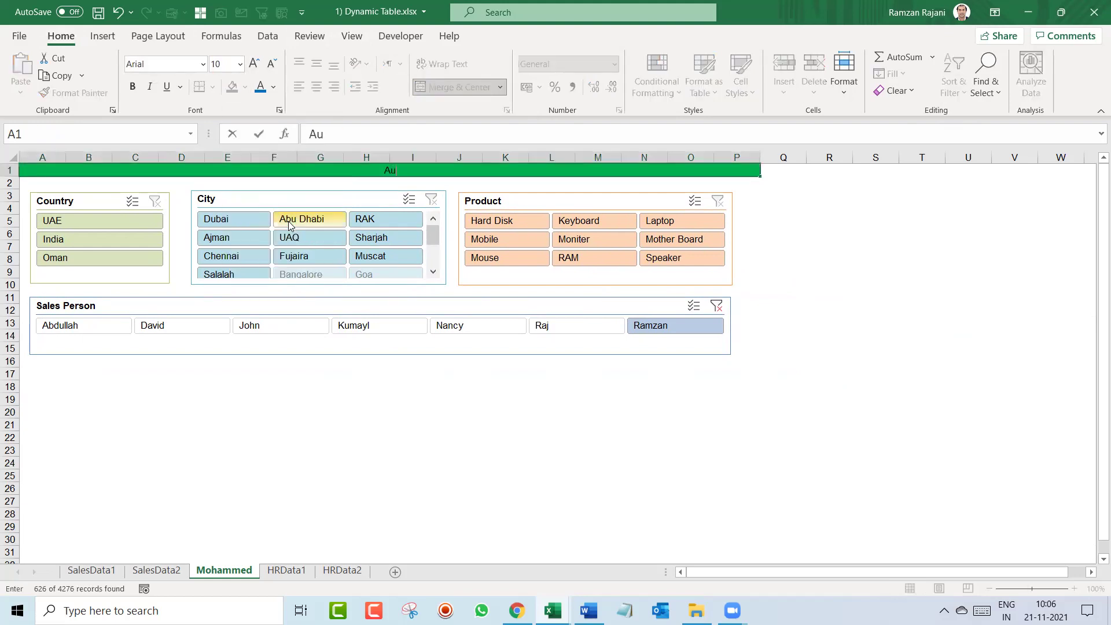
{"action": "key", "text": "BackSpace"}
{"action": "key", "text": "BackSpace"}
{"action": "type", "text": "Summary Report :"}
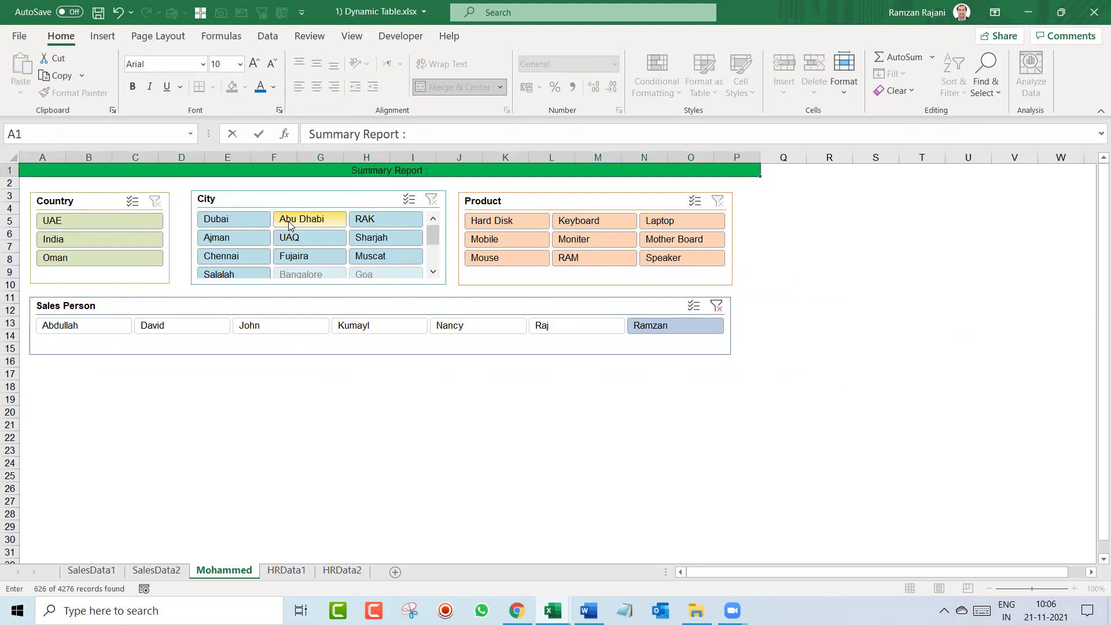
{"action": "type", "text": " Adnic : UAE"}
{"action": "key", "text": "Return"}
{"action": "key", "text": "Up"}
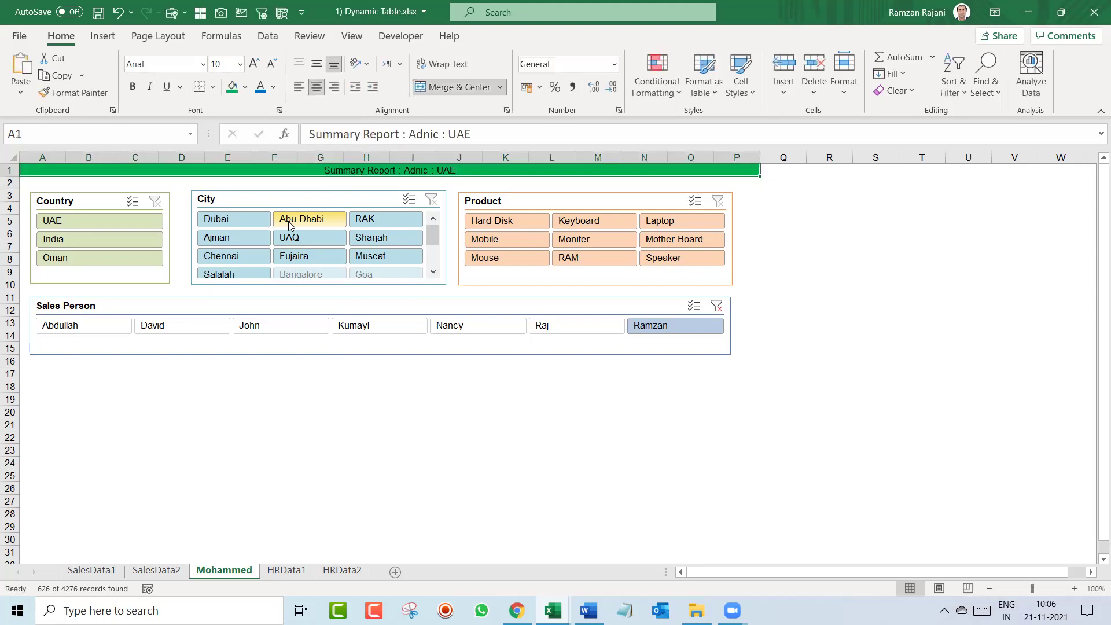
Format the title white, bold, 14 pt, with a taller row and middle alignment
{"action": "left_click", "coordinate": [274, 87]}
{"action": "left_click", "coordinate": [259, 146]}
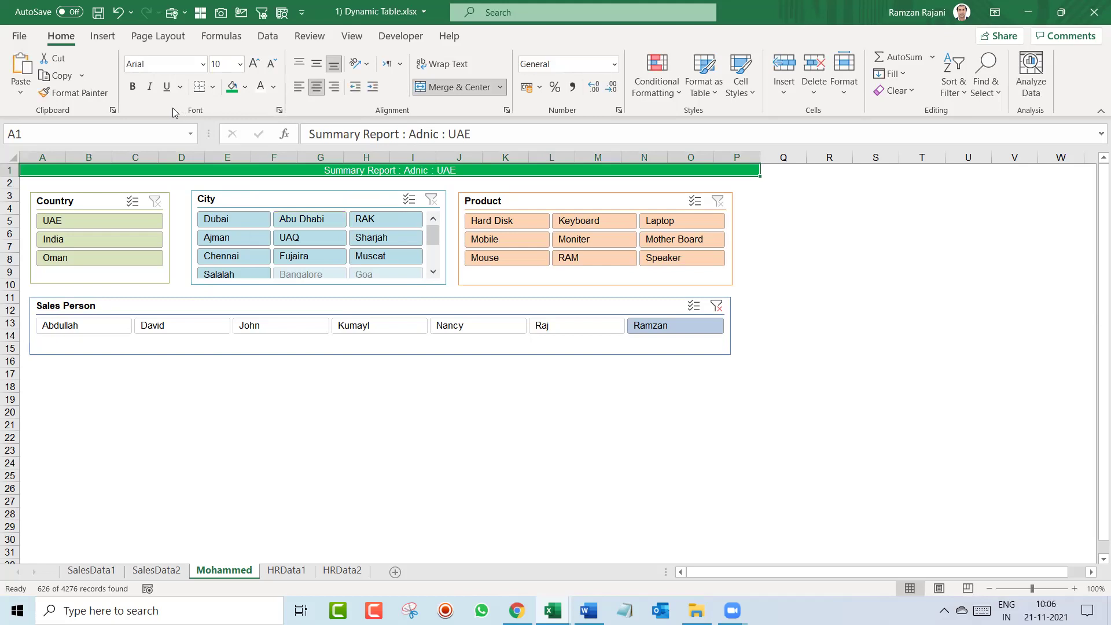
{"action": "left_click", "coordinate": [132, 87]}
{"action": "left_click", "coordinate": [254, 64]}
{"action": "left_click", "coordinate": [254, 64]}
{"action": "left_click", "coordinate": [254, 63]}
{"action": "left_click_drag", "start_coordinate": [12, 180], "coordinate": [11, 189]}
{"action": "left_click", "coordinate": [315, 65]}
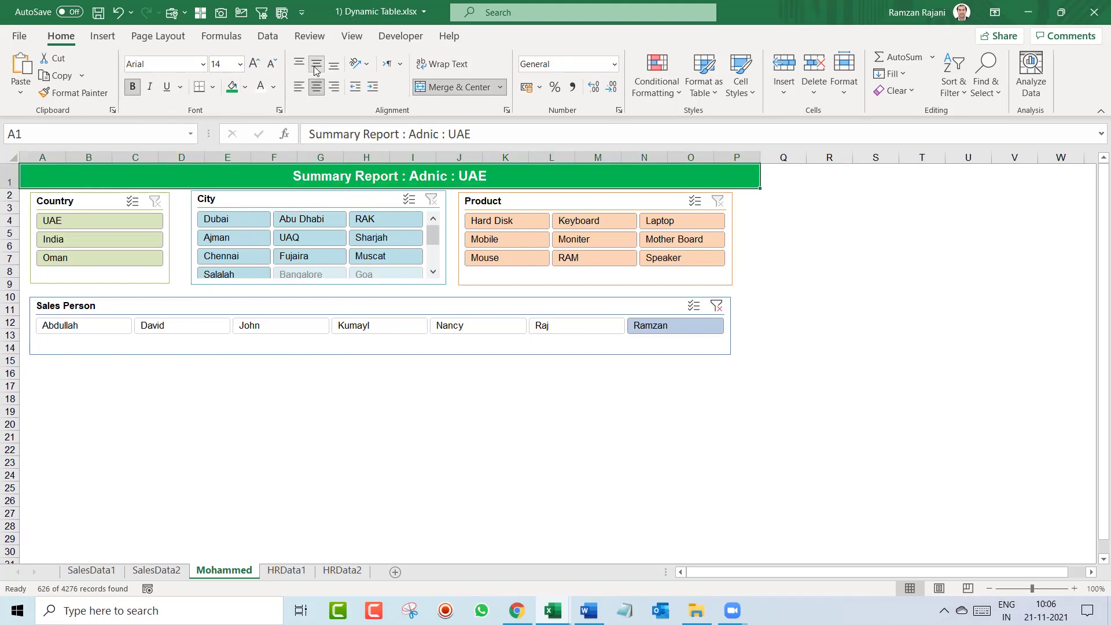
Select the Country, City and Product slicers together
{"action": "left_click", "coordinate": [168, 206]}
{"action": "left_click", "coordinate": [279, 198], "text": "ctrl"}
{"action": "left_click", "coordinate": [506, 201], "text": "ctrl"}
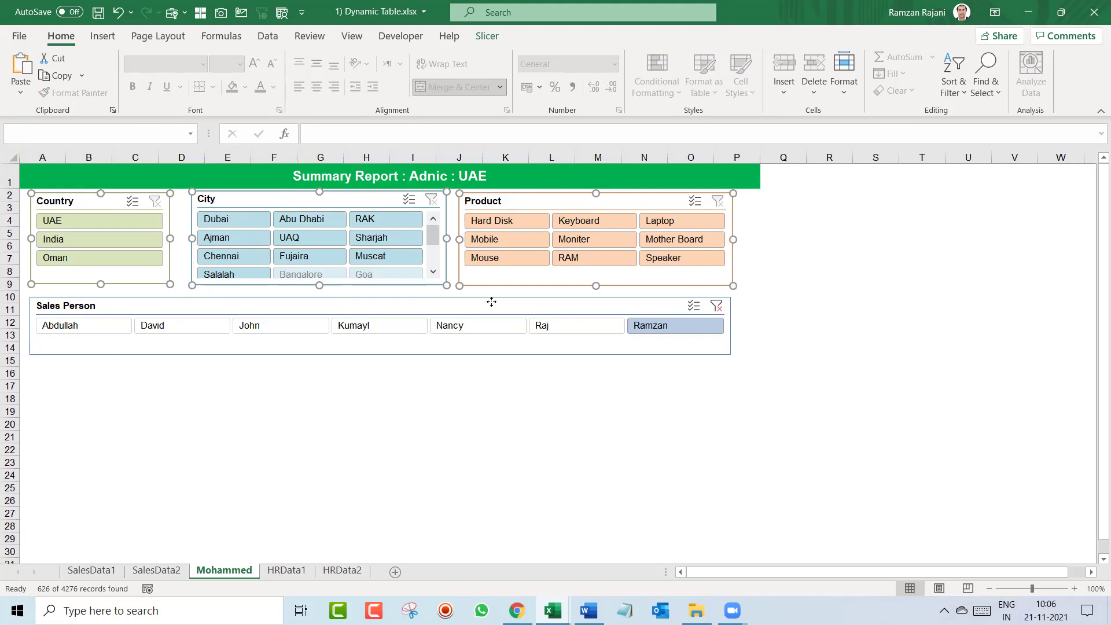
Move all four slicers down one row, then nudge Sales Person slightly back up
{"action": "left_click", "coordinate": [491, 301]}
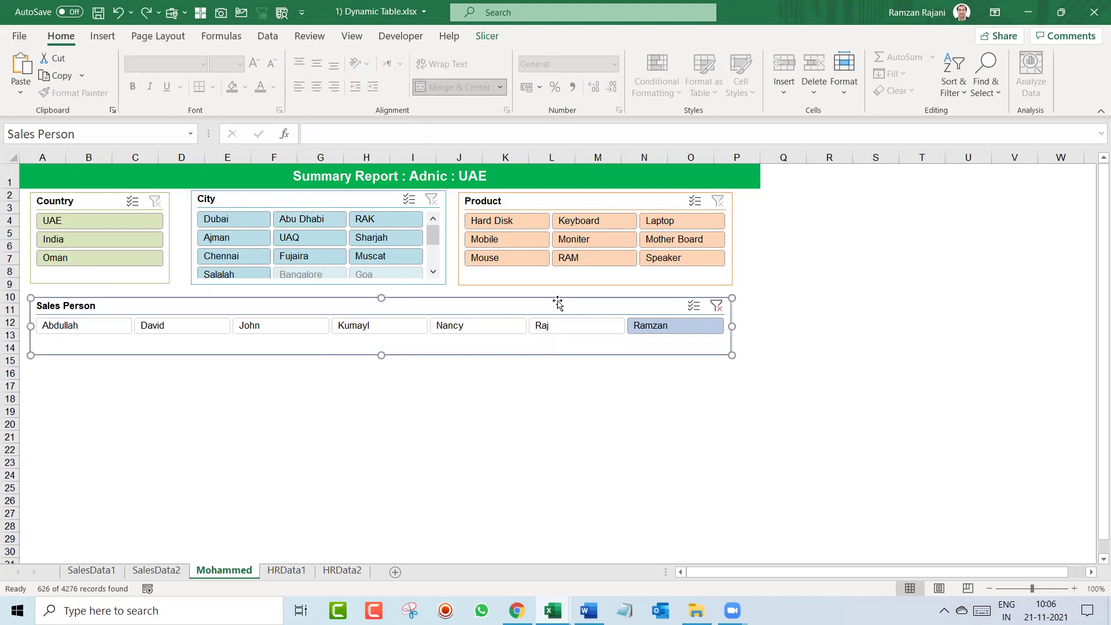
{"action": "left_click", "coordinate": [492, 205], "text": "ctrl"}
{"action": "left_click", "coordinate": [338, 202], "text": "ctrl"}
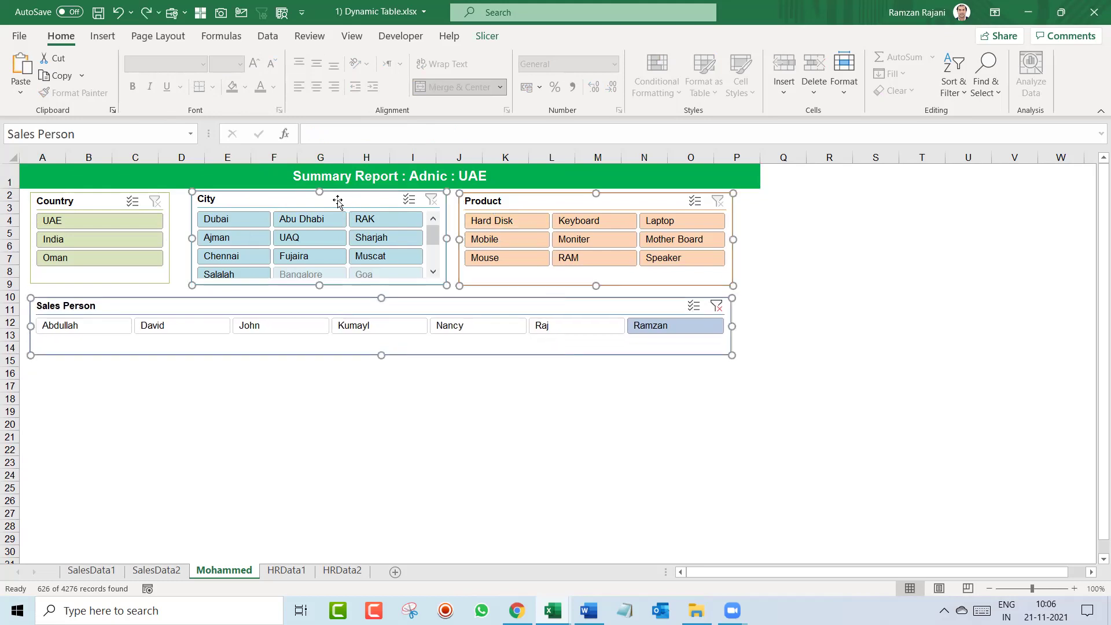
{"action": "left_click", "coordinate": [105, 206], "text": "ctrl"}
{"action": "left_click_drag", "start_coordinate": [257, 198], "coordinate": [255, 205]}
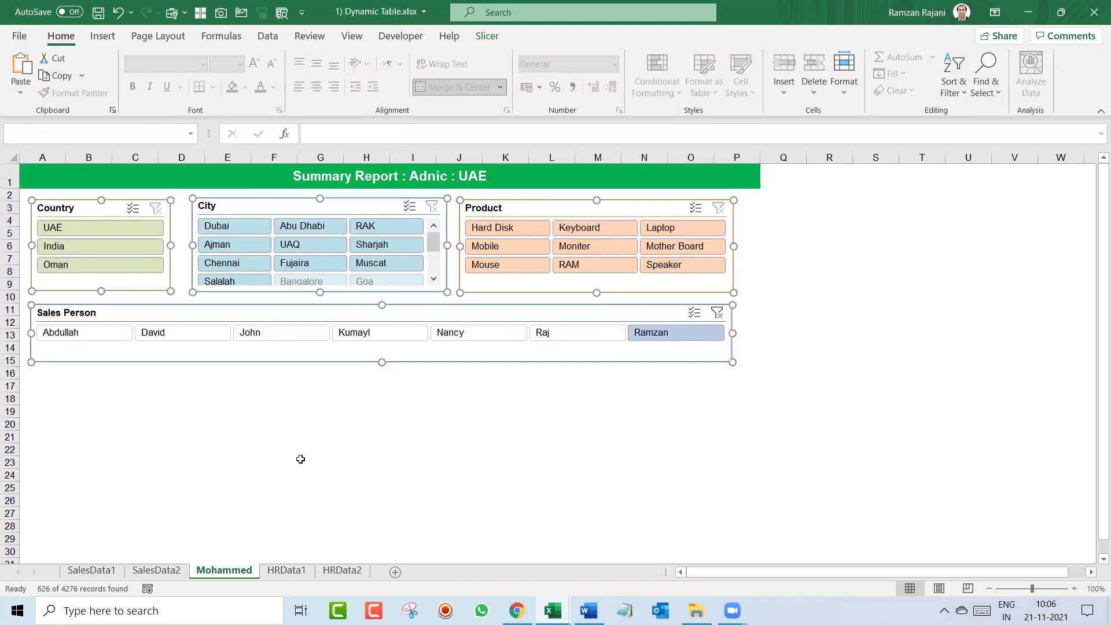
{"action": "left_click", "coordinate": [356, 439]}
{"action": "left_click_drag", "start_coordinate": [362, 313], "coordinate": [363, 309]}
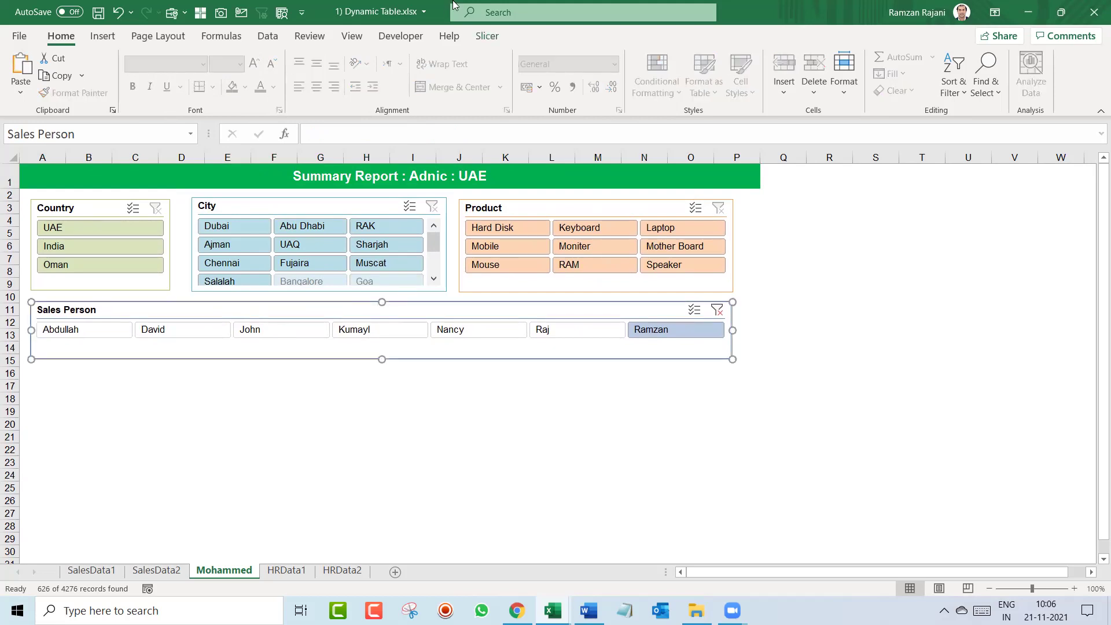
Apply the first dark blue slicer style to the Sales Person slicer
{"action": "left_click", "coordinate": [487, 36]}
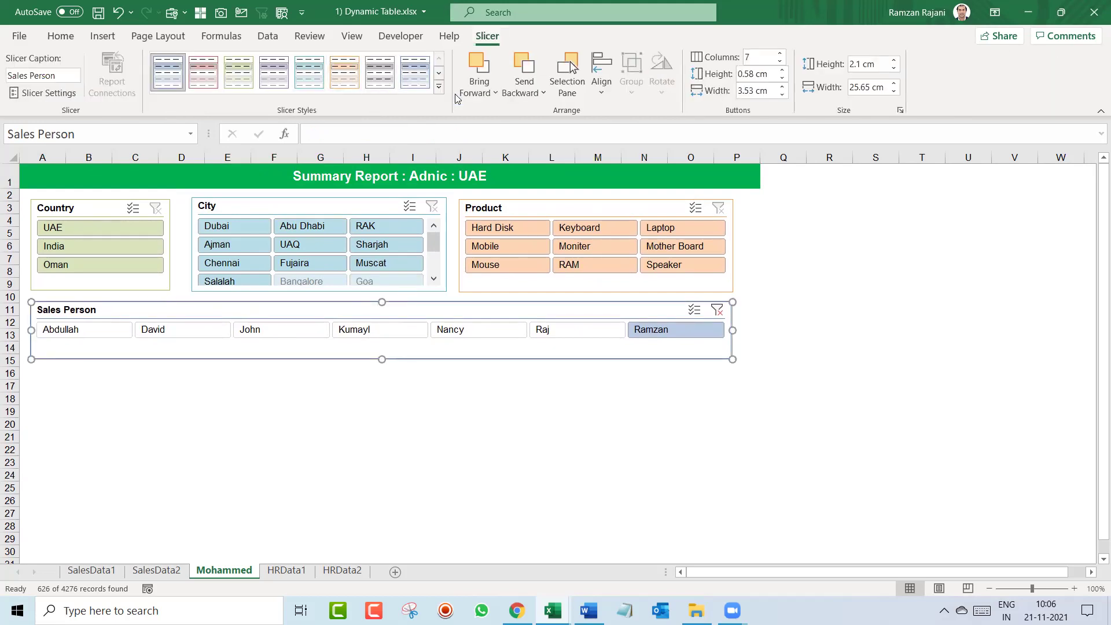
{"action": "left_click", "coordinate": [439, 87]}
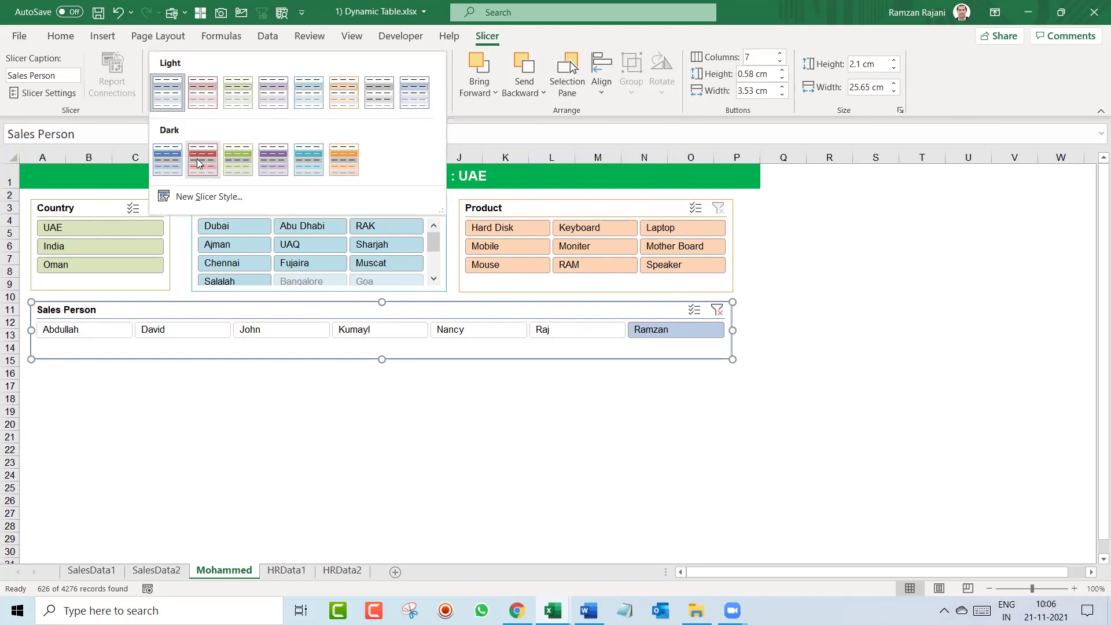
{"action": "left_click", "coordinate": [166, 167]}
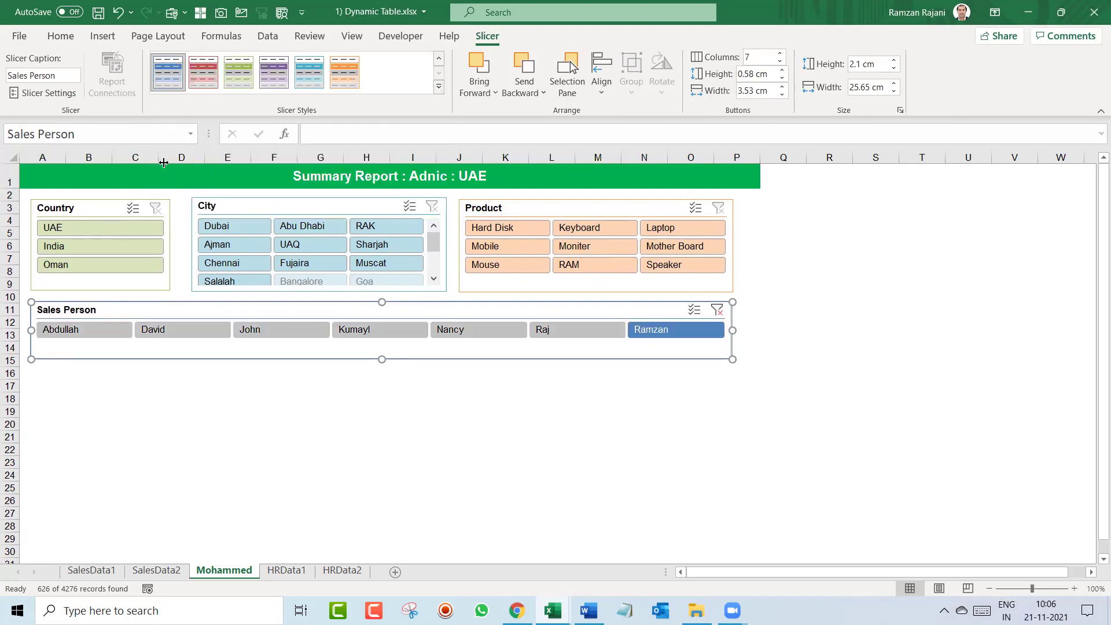
{"action": "left_click", "coordinate": [472, 399]}
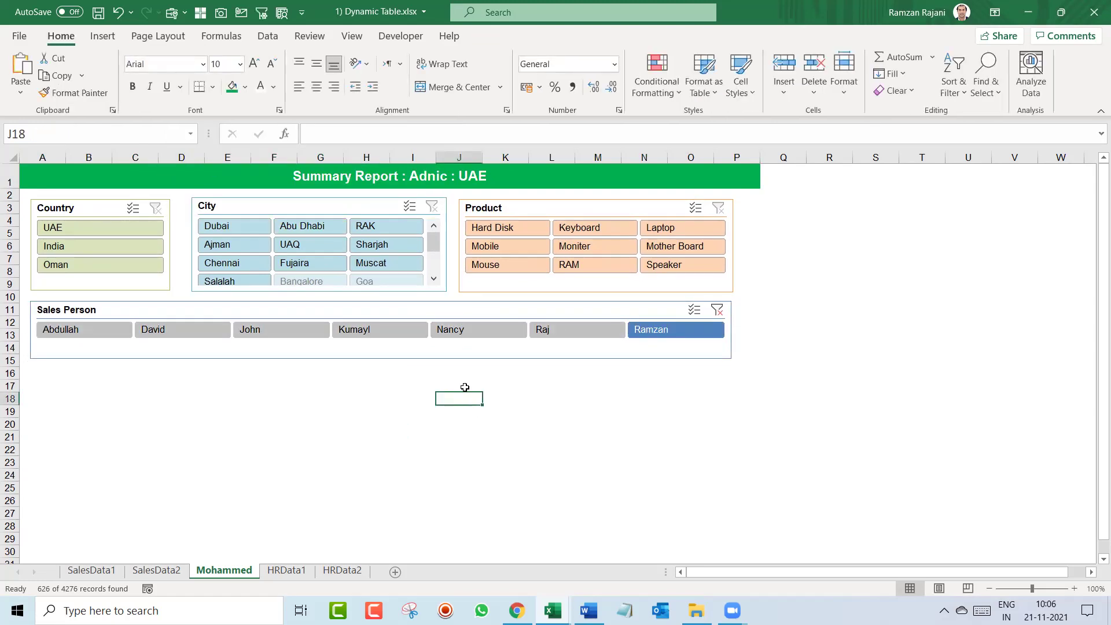
Test the slicer by filtering one sales person, then clear the filter
{"action": "left_click", "coordinate": [447, 330]}
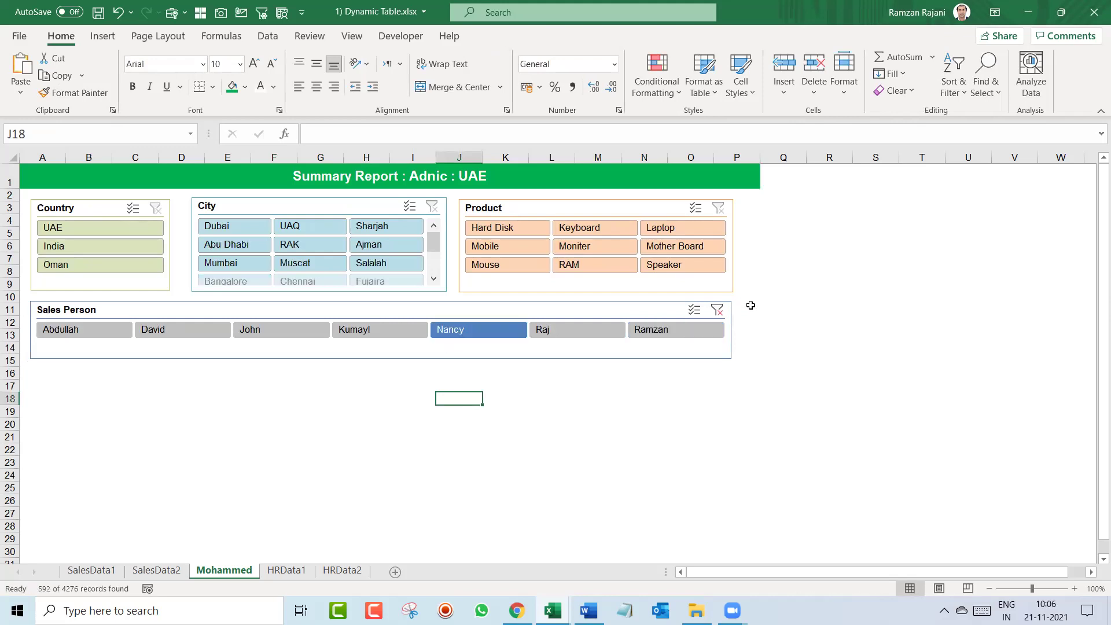
{"action": "left_click", "coordinate": [717, 310]}
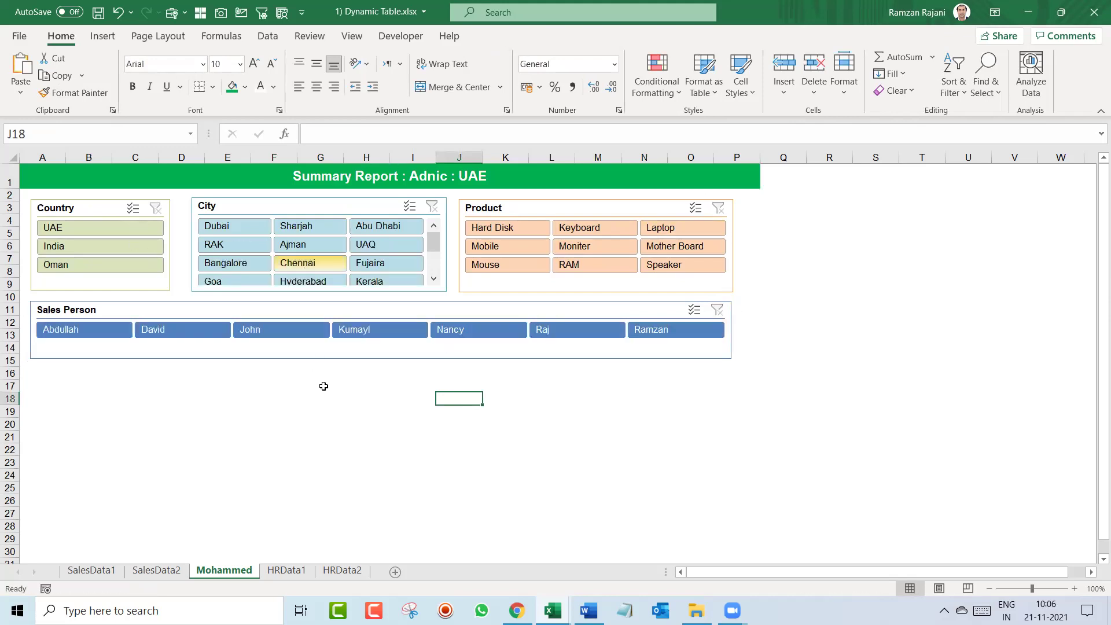
{"action": "left_click", "coordinate": [93, 401]}
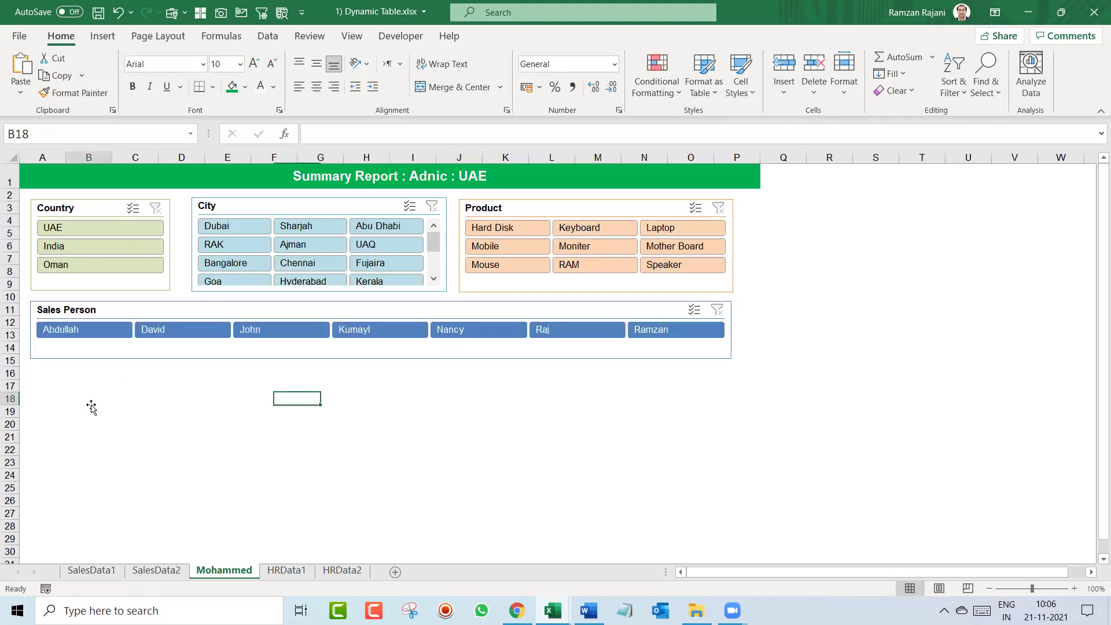
Switch to SalesData2 and select the summary row B9:I9
{"action": "left_click", "coordinate": [157, 571]}
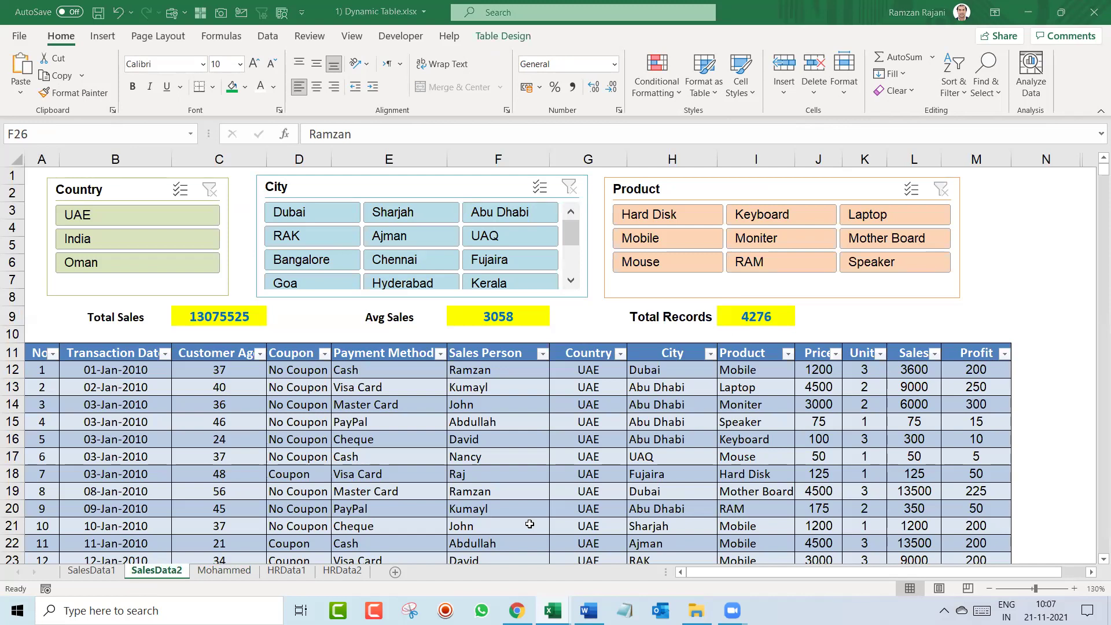
{"action": "left_click_drag", "start_coordinate": [115, 315], "coordinate": [733, 312]}
Copy B9:I9 and paste it into B18 on the dashboard sheet
{"action": "key", "text": "ctrl+c"}
{"action": "left_click", "coordinate": [232, 572]}
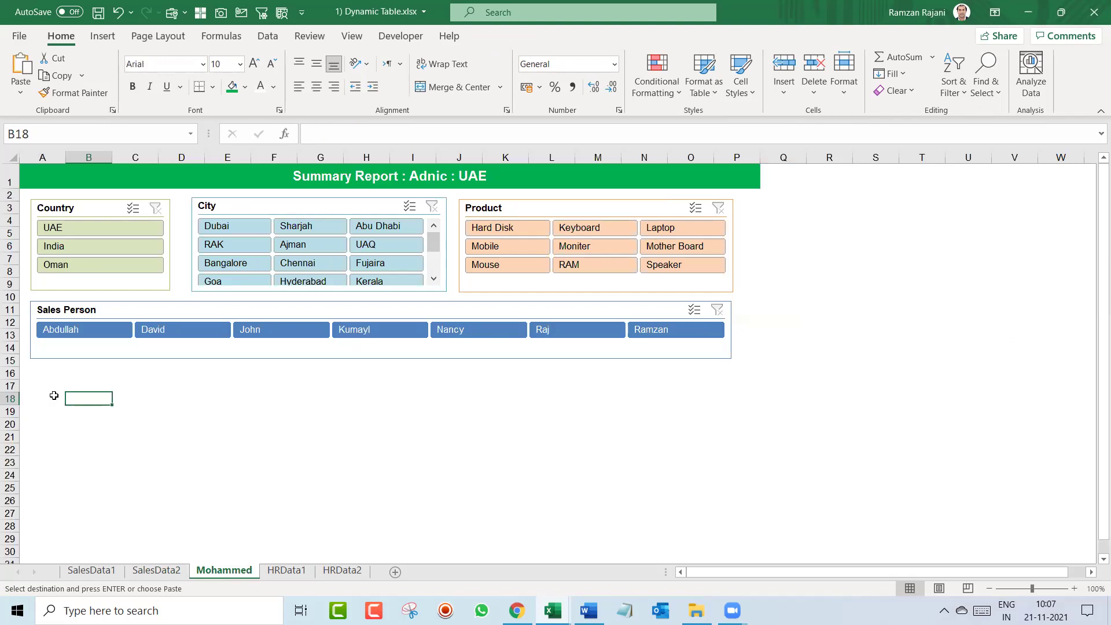
{"action": "left_click", "coordinate": [54, 396]}
{"action": "left_click", "coordinate": [77, 397]}
{"action": "key", "text": "ctrl+v"}
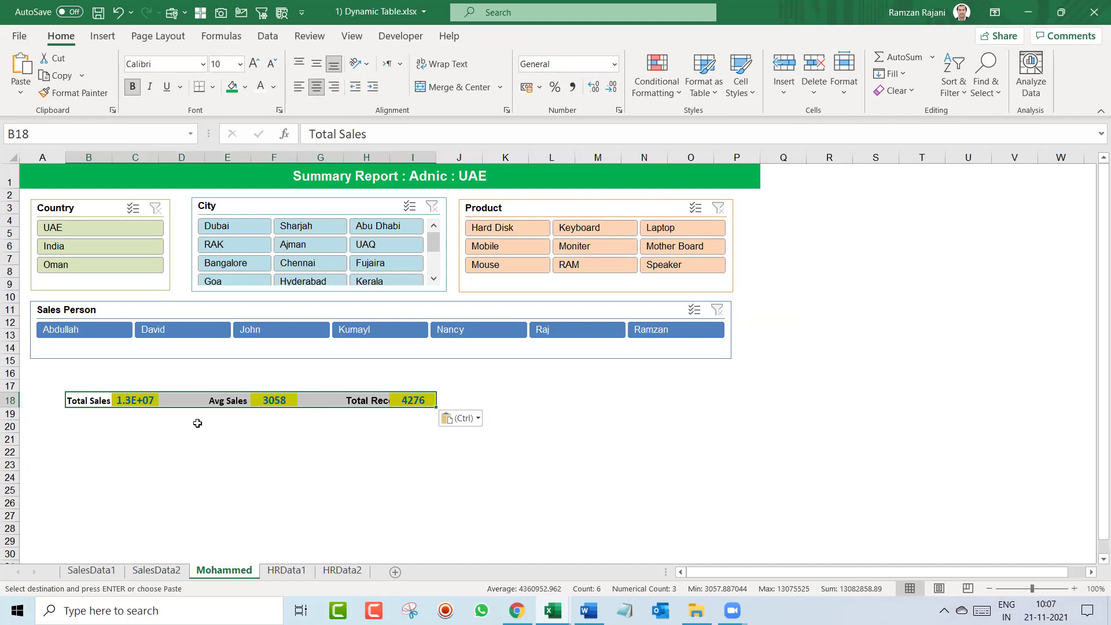
Autofit column C so Total Sales shows 13075525, then zoom in on the sheet
{"action": "left_click", "coordinate": [149, 402]}
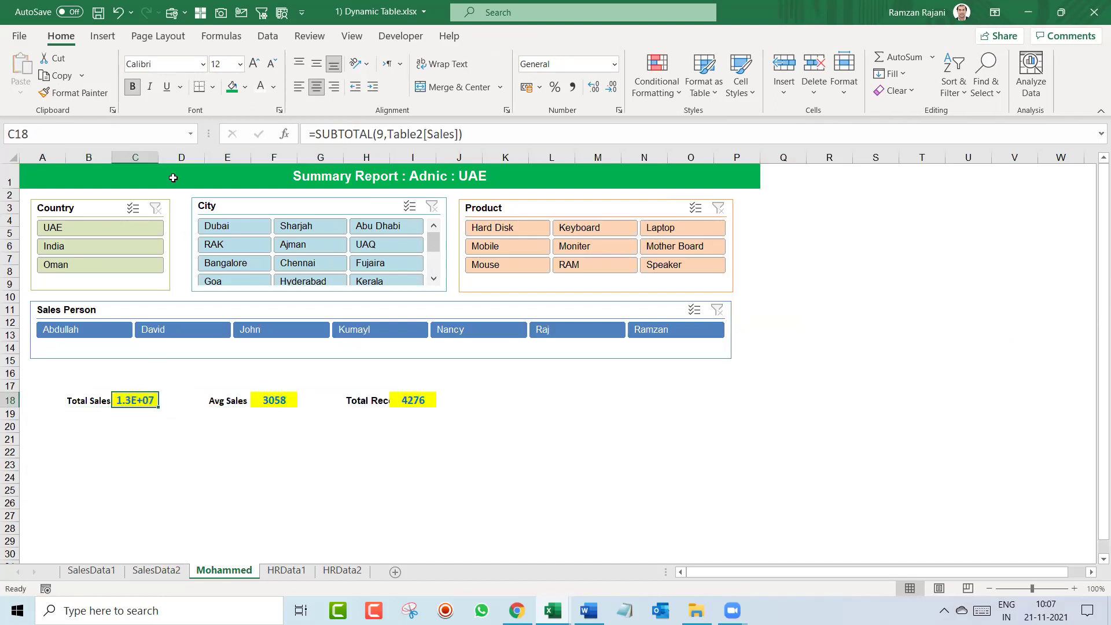
{"action": "double_click", "coordinate": [157, 158]}
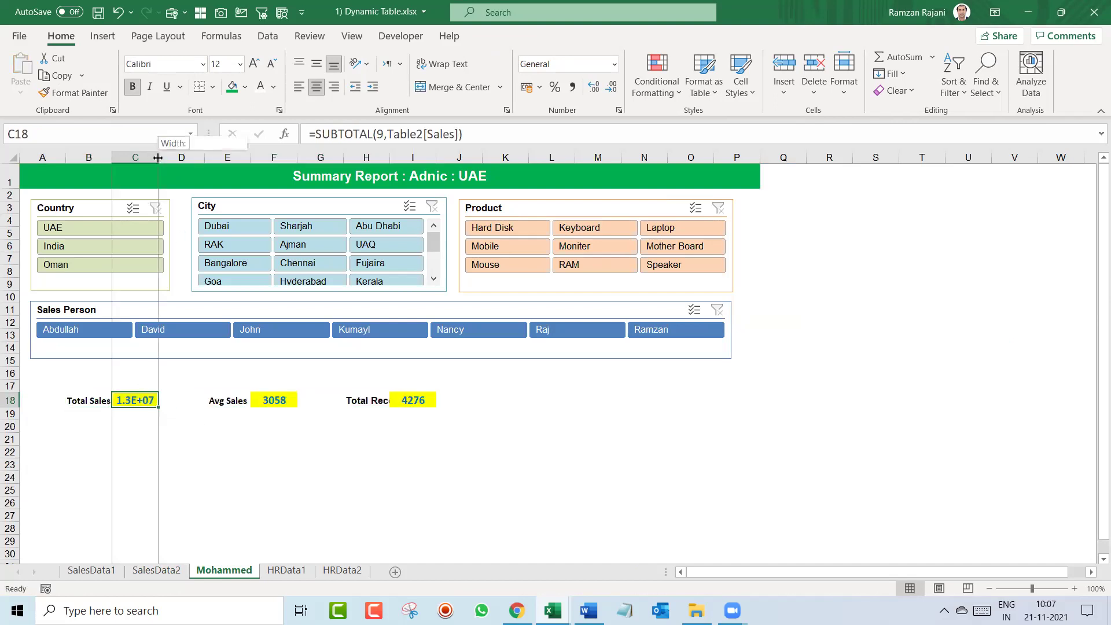
{"action": "double_click", "coordinate": [303, 155]}
{"action": "key", "text": "ctrl+z"}
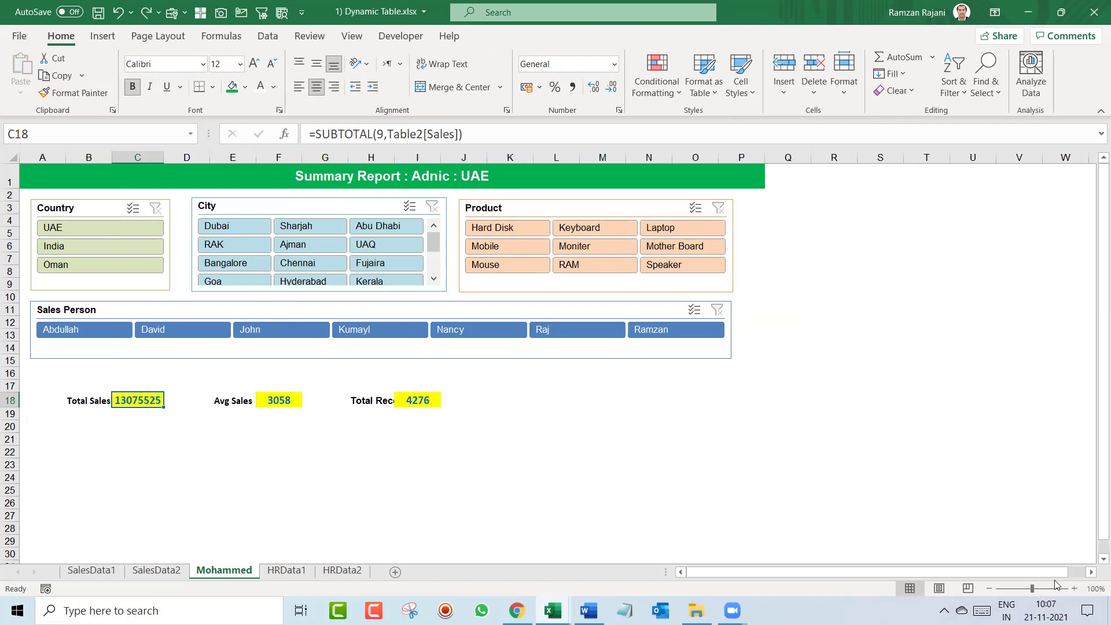
{"action": "left_click", "coordinate": [1074, 589]}
{"action": "left_click", "coordinate": [1074, 589]}
{"action": "left_click", "coordinate": [1074, 588]}
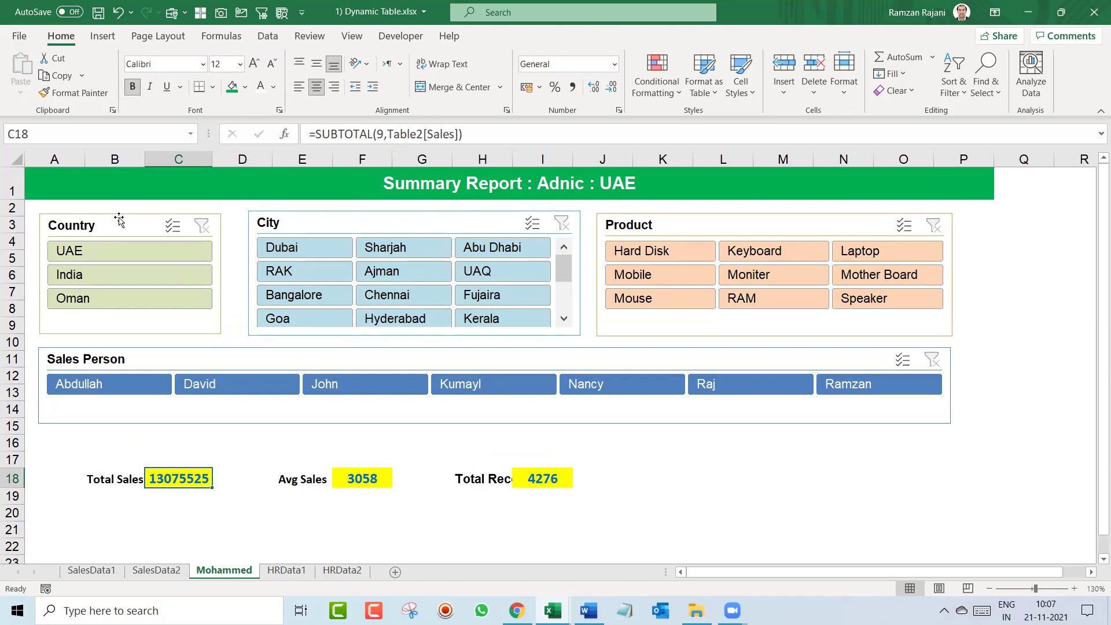
Move the Country, City, Product and Sales Person slicers together further down the sheet
{"action": "left_click", "coordinate": [147, 224]}
{"action": "left_click", "coordinate": [412, 222], "text": "ctrl"}
{"action": "left_click", "coordinate": [699, 224], "text": "ctrl"}
{"action": "left_click", "coordinate": [682, 356], "text": "ctrl"}
{"action": "left_click_drag", "start_coordinate": [683, 355], "coordinate": [682, 393]}
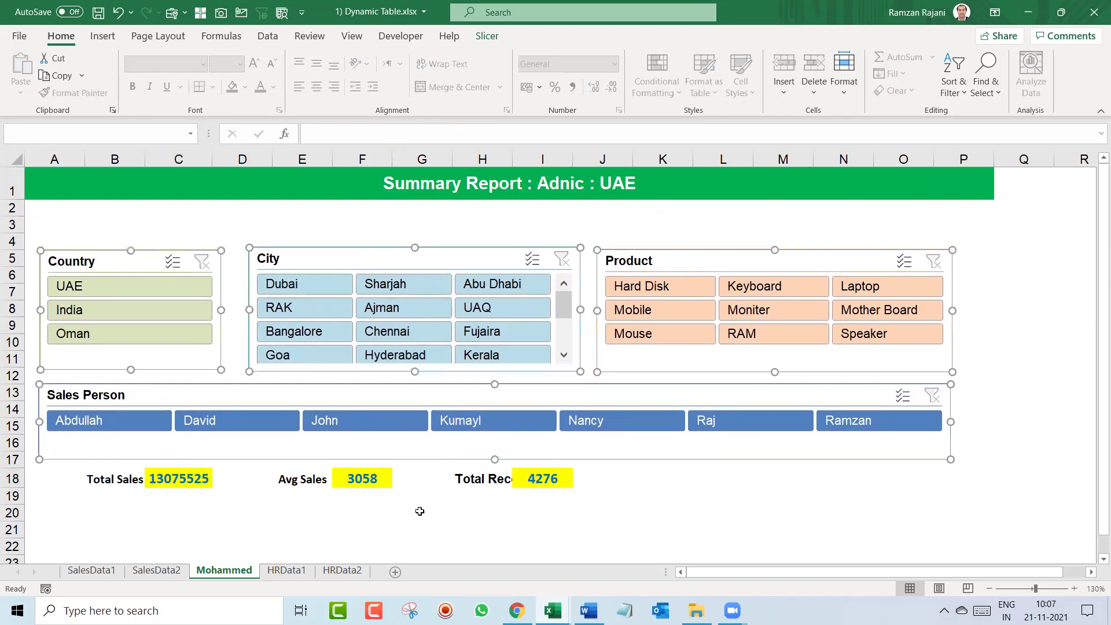
Copy the Total Sales/Avg Sales/Total Records row B18:I18 and paste it into row 3 at D3
{"action": "left_click", "coordinate": [133, 482]}
{"action": "key", "text": "shift+Right"}
{"action": "key", "text": "shift+Right"}
{"action": "key", "text": "shift+Right"}
{"action": "key", "text": "shift+Right"}
{"action": "key", "text": "shift+Right"}
{"action": "key", "text": "shift+Right"}
{"action": "key", "text": "shift+Right"}
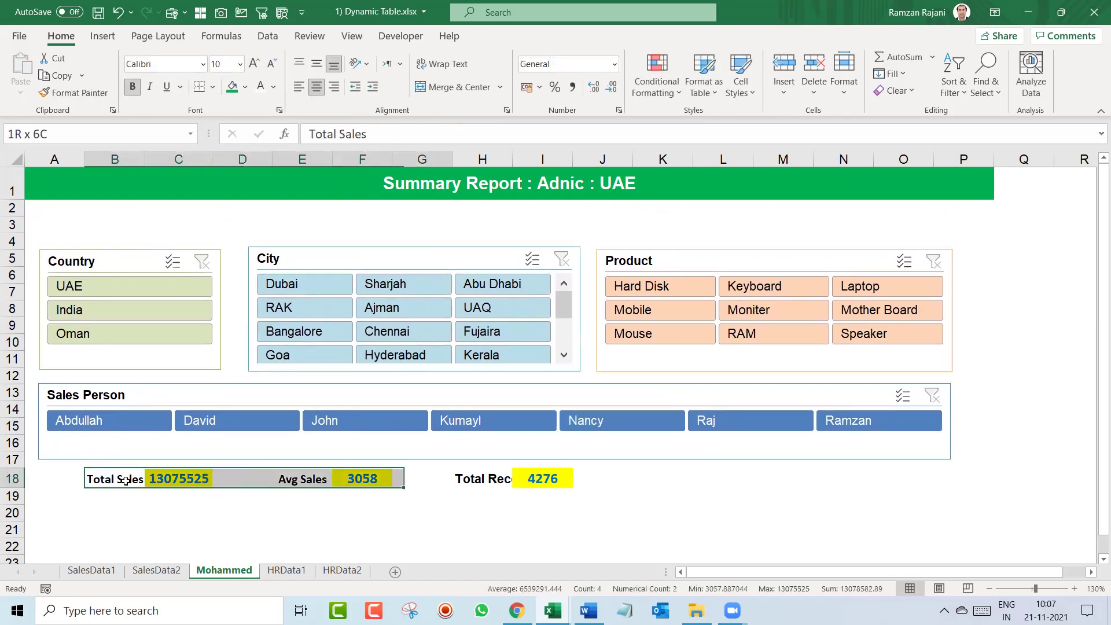
{"action": "key", "text": "ctrl+c"}
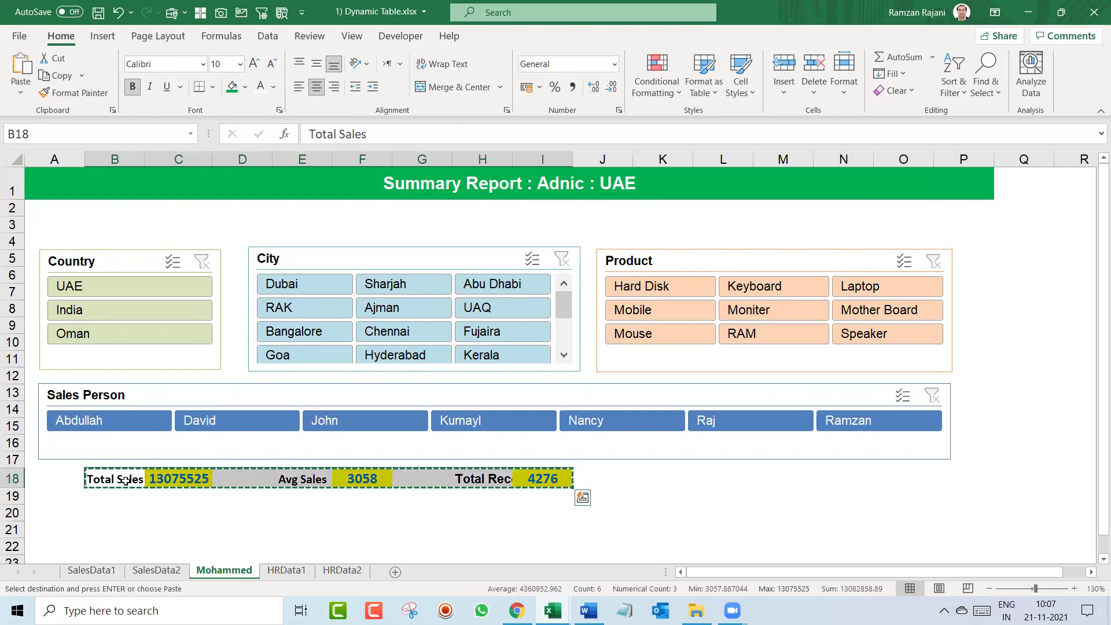
{"action": "key", "text": "Up"}
{"action": "key", "text": "Up"}
{"action": "key", "text": "Up"}
{"action": "key", "text": "Up"}
{"action": "key", "text": "Up"}
{"action": "key", "text": "Up"}
{"action": "key", "text": "Up"}
{"action": "key", "text": "Up"}
{"action": "key", "text": "Up"}
{"action": "key", "text": "Up"}
{"action": "key", "text": "Up"}
{"action": "key", "text": "Up"}
{"action": "key", "text": "Up"}
{"action": "key", "text": "Up"}
{"action": "key", "text": "Up"}
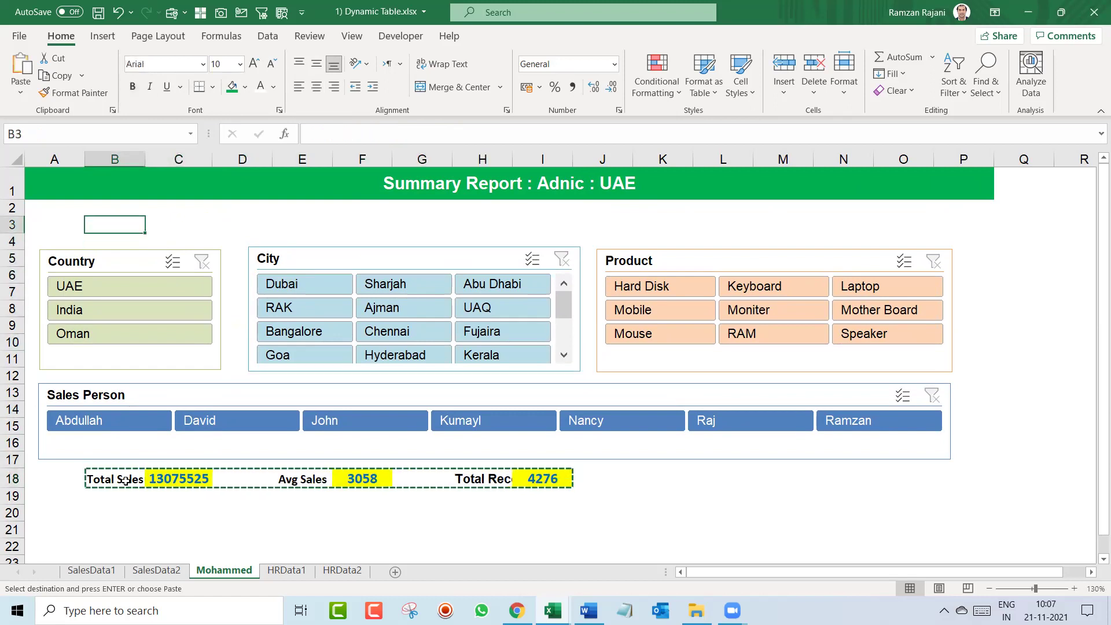
{"action": "key", "text": "Right"}
{"action": "key", "text": "Right"}
{"action": "key", "text": "ctrl+v"}
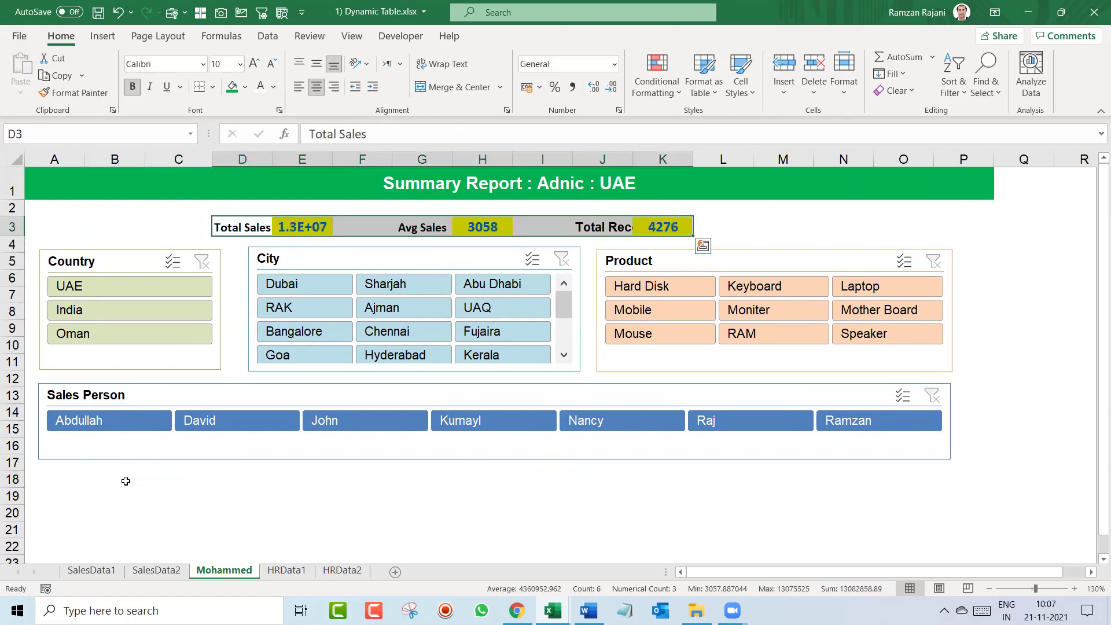
{"action": "key", "text": "Down"}
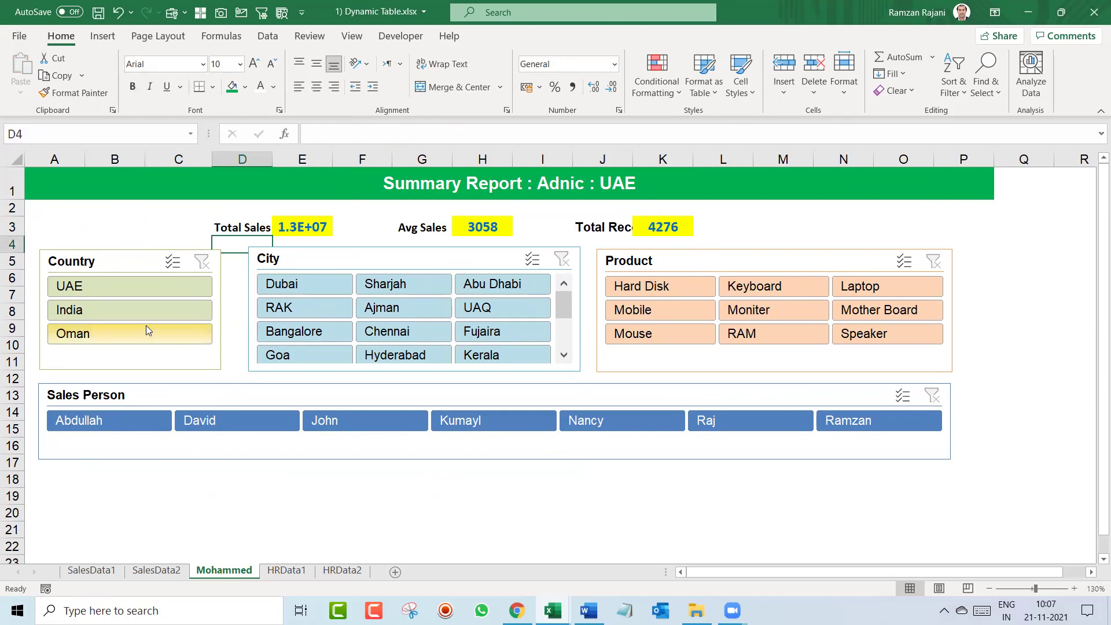
Nudge all four slicers slightly lower beneath the new row-3 totals
{"action": "left_click", "coordinate": [141, 262]}
{"action": "left_click", "coordinate": [367, 249], "text": "ctrl"}
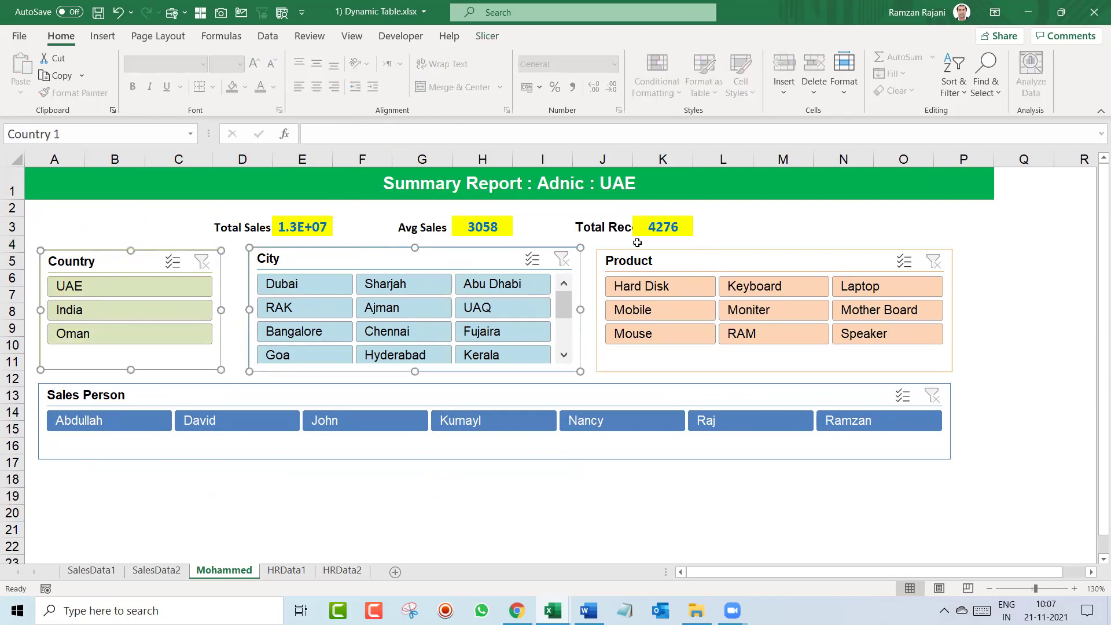
{"action": "left_click", "coordinate": [644, 253], "text": "ctrl"}
{"action": "left_click", "coordinate": [648, 391], "text": "ctrl"}
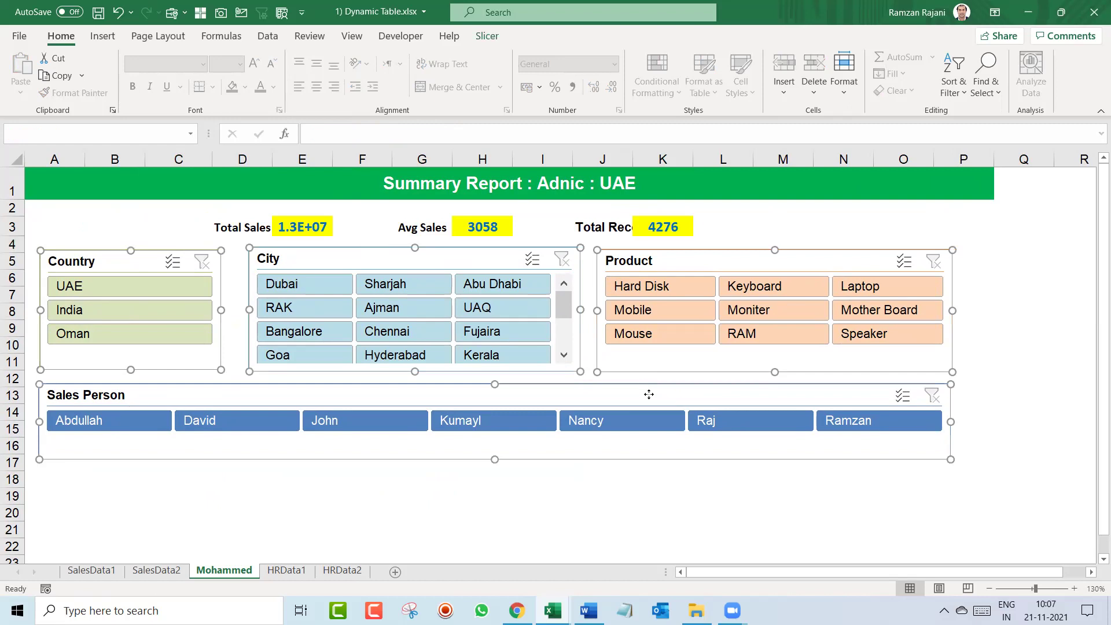
{"action": "left_click_drag", "start_coordinate": [649, 391], "coordinate": [648, 405]}
Widen columns D, E, H, J and K so 13075525 and Total Records show fully
{"action": "left_click", "coordinate": [309, 225]}
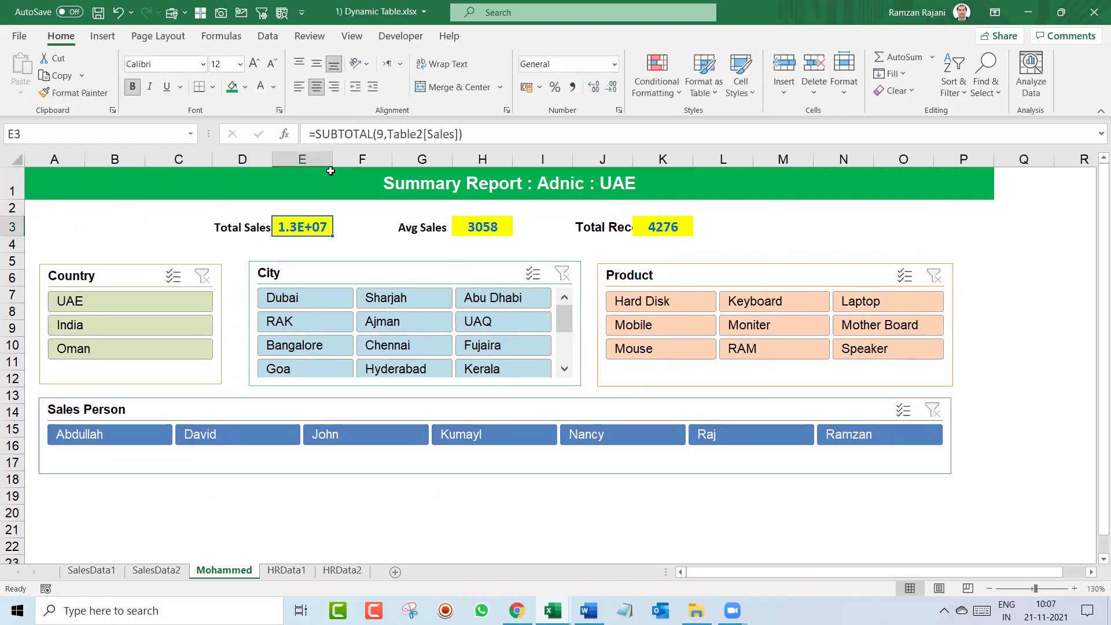
{"action": "double_click", "coordinate": [335, 162]}
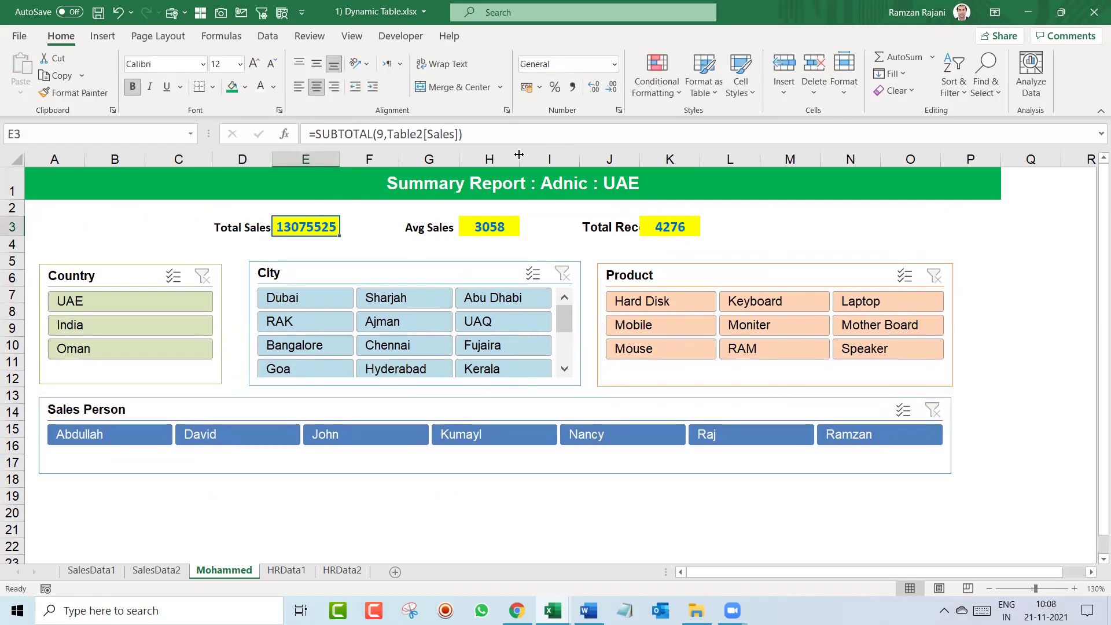
{"action": "left_click_drag", "start_coordinate": [519, 159], "coordinate": [529, 159]}
{"action": "left_click_drag", "start_coordinate": [708, 159], "coordinate": [720, 159]}
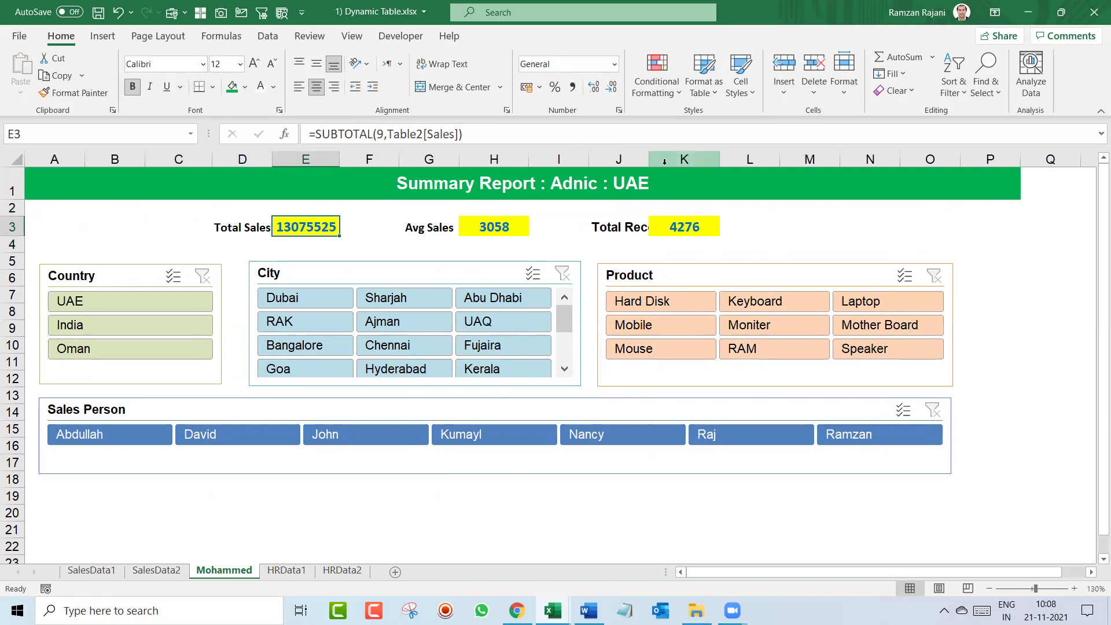
{"action": "double_click", "coordinate": [649, 159]}
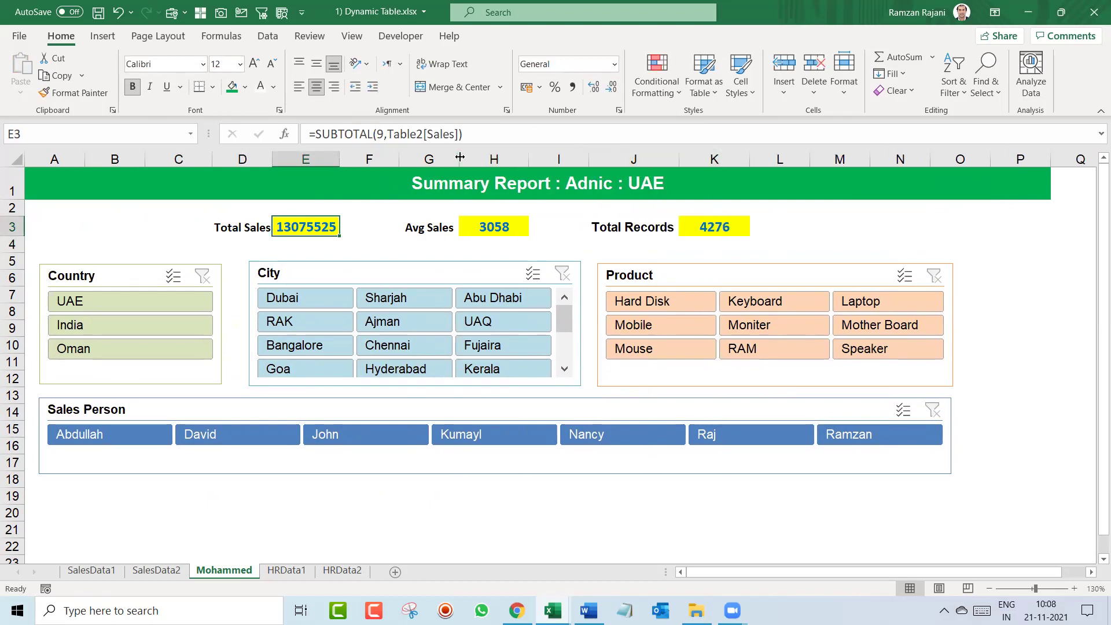
{"action": "left_click_drag", "start_coordinate": [268, 159], "coordinate": [276, 159]}
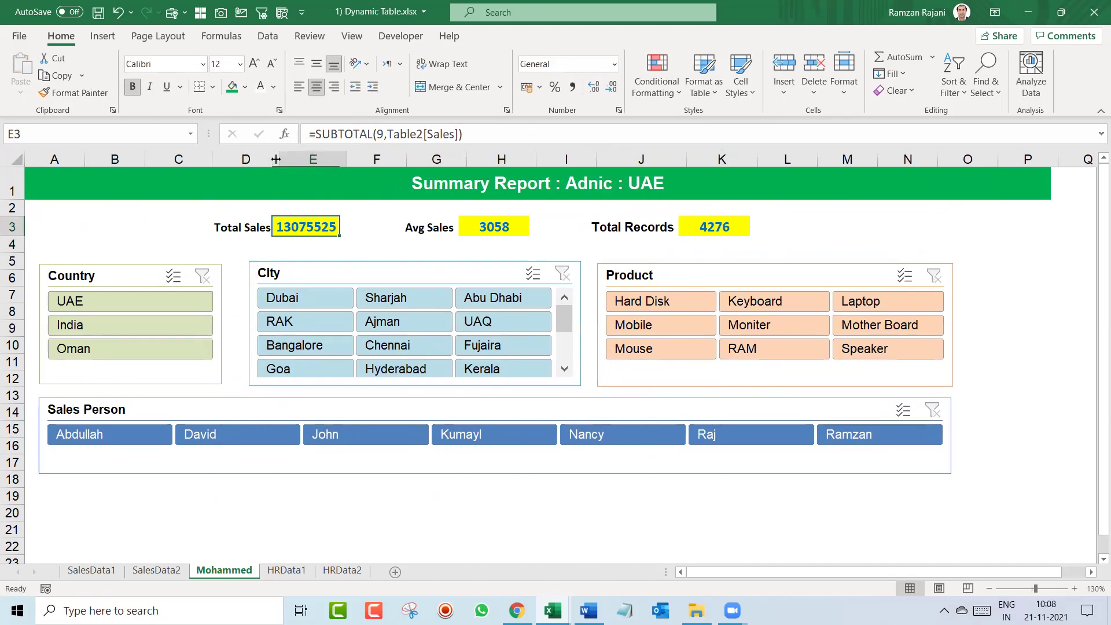
{"action": "left_click_drag", "start_coordinate": [347, 159], "coordinate": [368, 159]}
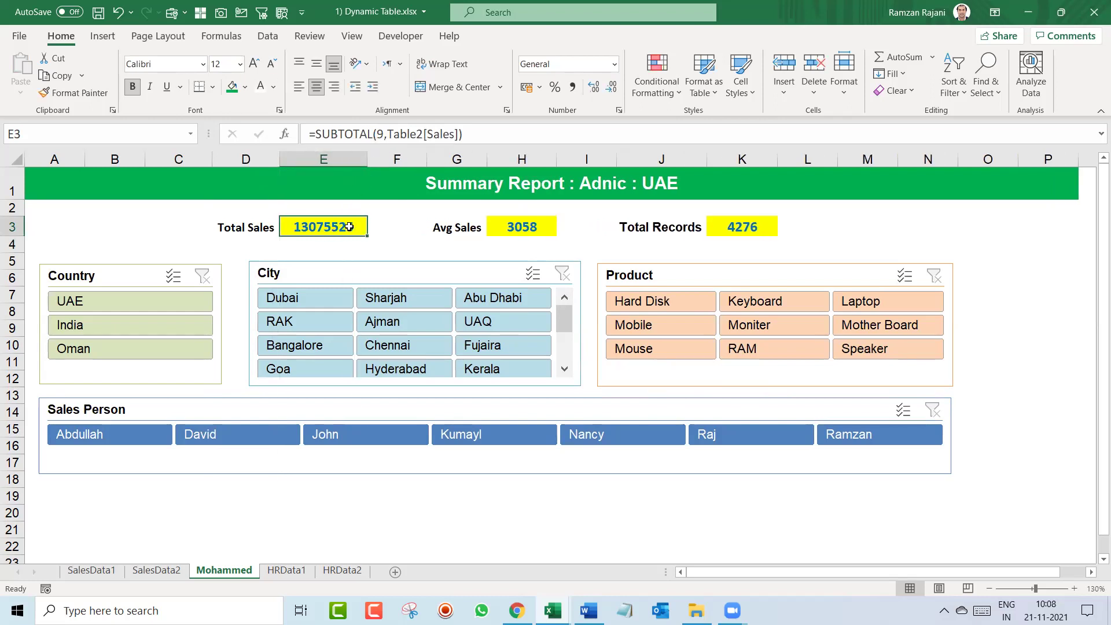
Set the totals row D3:K3 to font size 12 and widen columns J, G and D
{"action": "left_click_drag", "start_coordinate": [252, 226], "coordinate": [731, 228]}
{"action": "left_click", "coordinate": [226, 64]}
{"action": "type", "text": "12"}
{"action": "key", "text": "Return"}
{"action": "key", "text": "Left"}
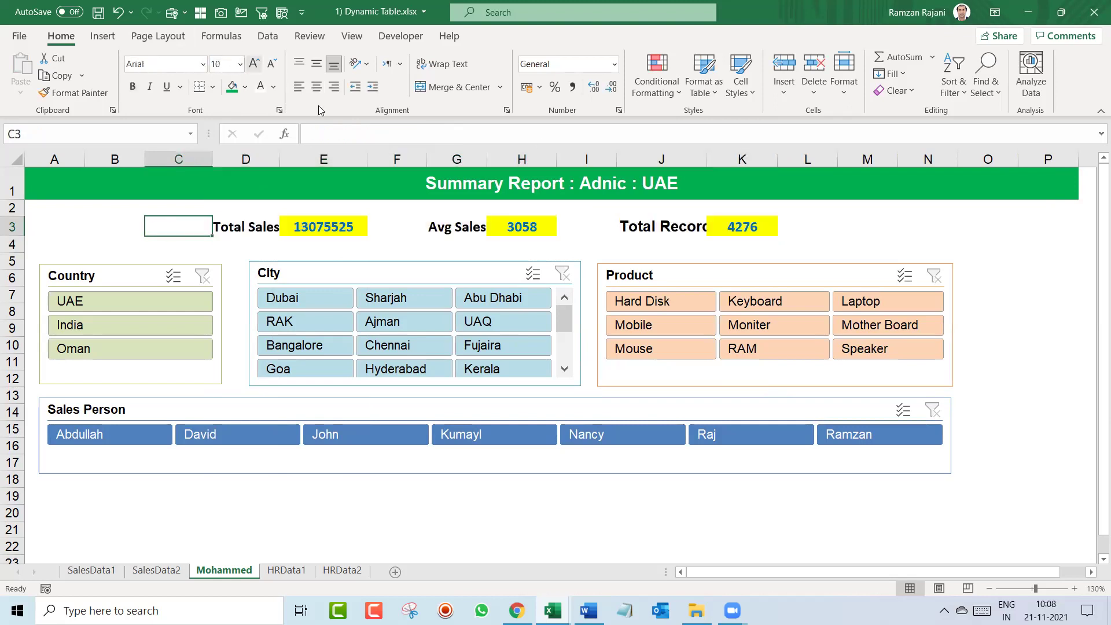
{"action": "left_click_drag", "start_coordinate": [706, 164], "coordinate": [724, 151]}
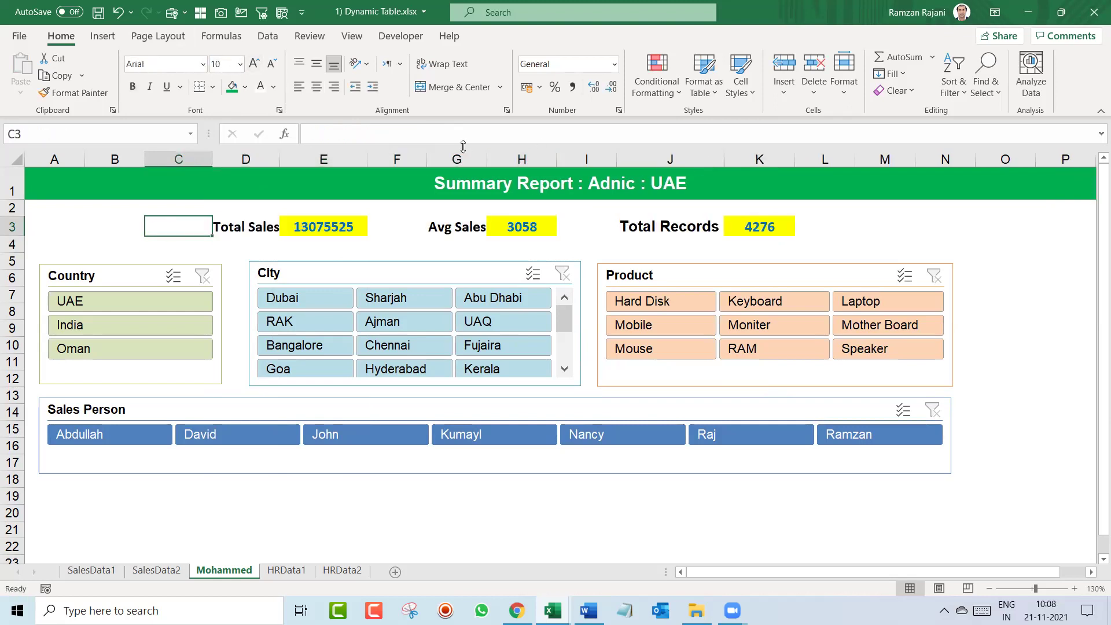
{"action": "left_click_drag", "start_coordinate": [488, 156], "coordinate": [505, 155]}
{"action": "left_click_drag", "start_coordinate": [282, 160], "coordinate": [292, 155]}
Make the three summary values in E3, H3 and K3 font size 14
{"action": "left_click", "coordinate": [344, 227]}
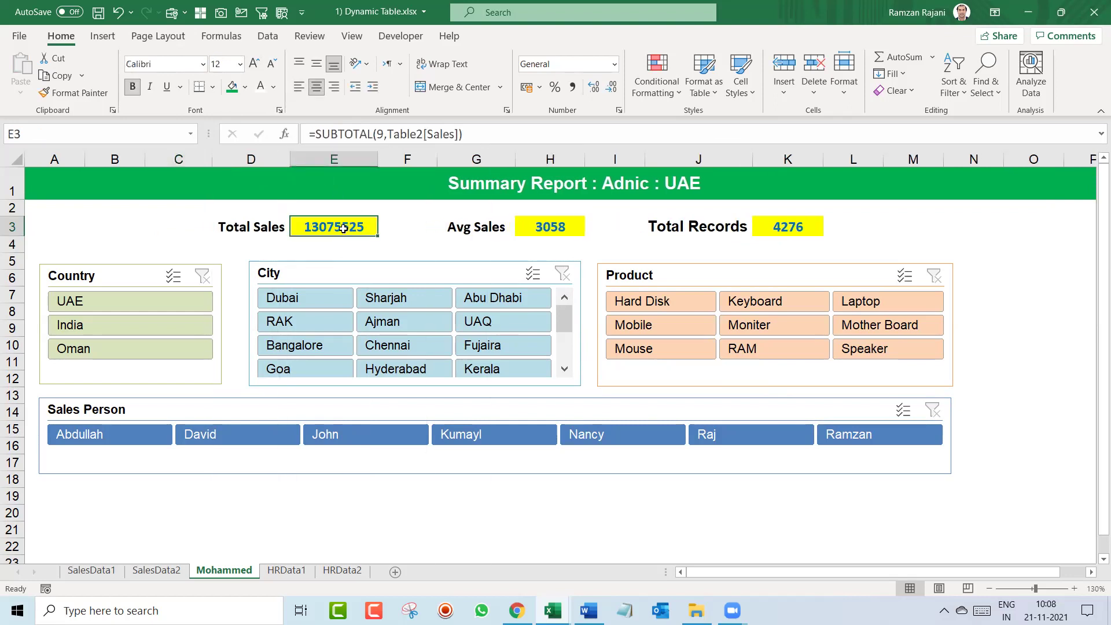
{"action": "left_click", "coordinate": [575, 231], "text": "ctrl"}
{"action": "left_click", "coordinate": [789, 227], "text": "ctrl"}
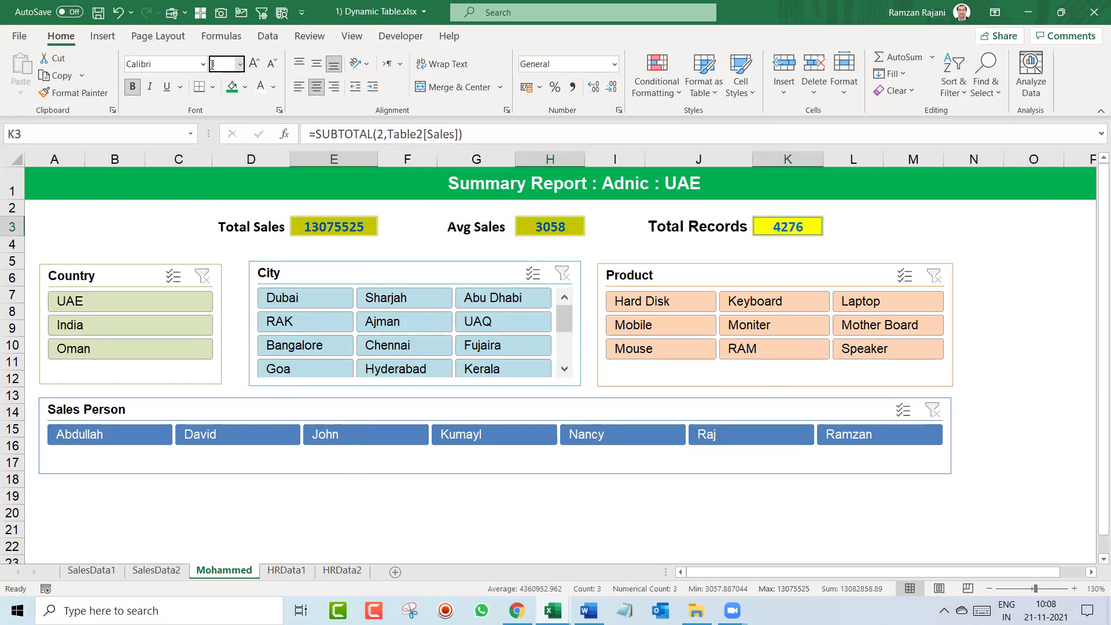
{"action": "left_click", "coordinate": [213, 63]}
{"action": "type", "text": "14"}
{"action": "key", "text": "Return"}
{"action": "key", "text": "Left"}
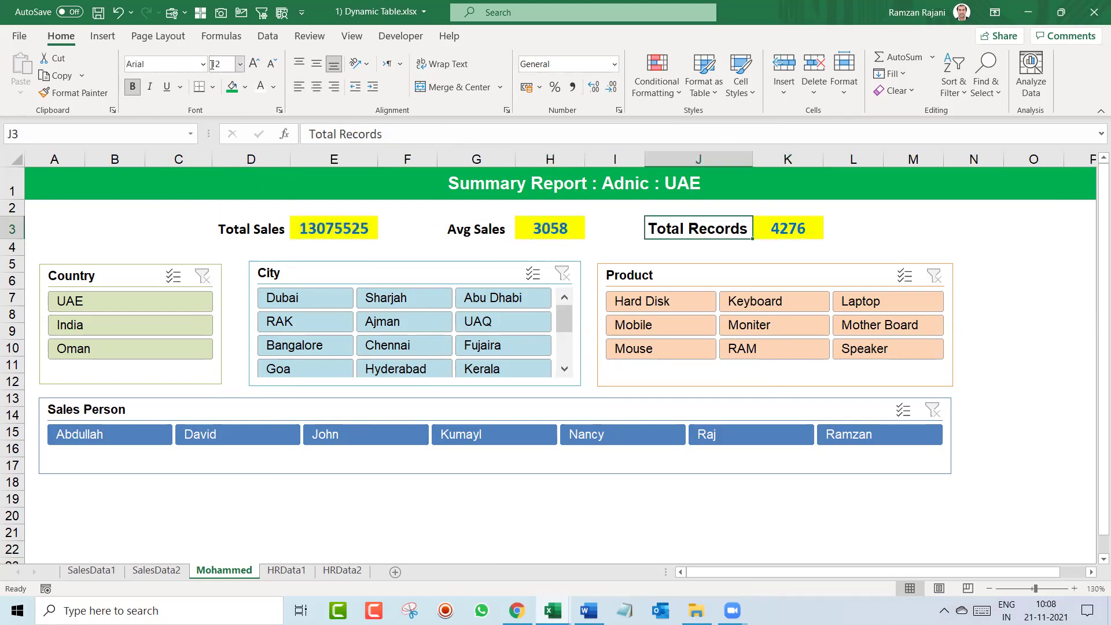
Test the slicers by filtering to UAE, Dubai, Hard Disk, then Nancy and Ramzan
{"action": "left_click", "coordinate": [136, 307]}
{"action": "left_click", "coordinate": [262, 305]}
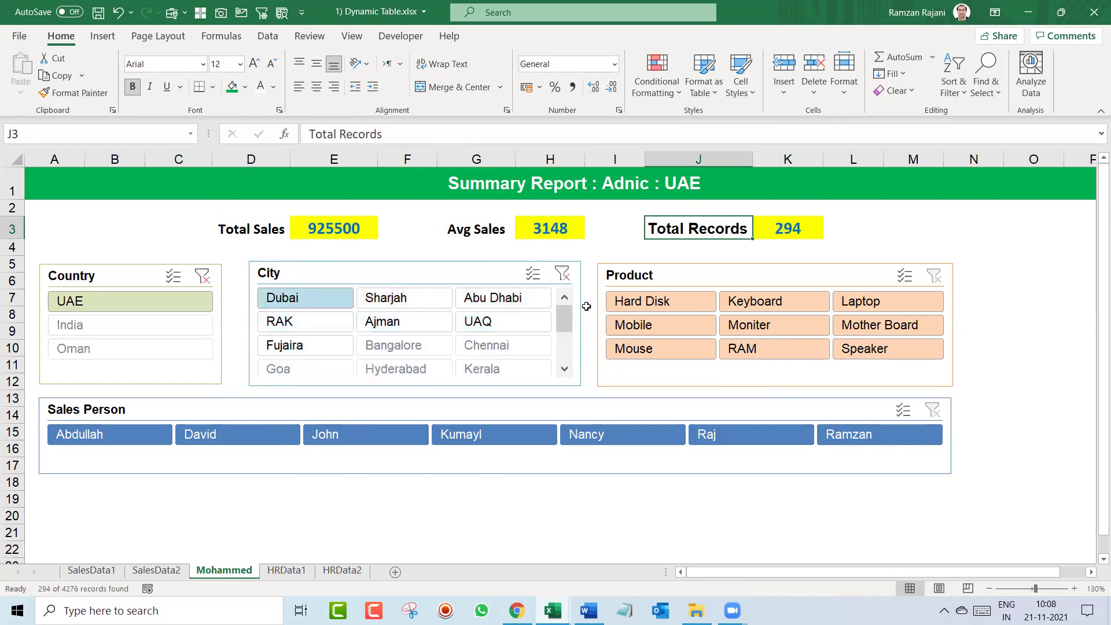
{"action": "left_click", "coordinate": [642, 307]}
{"action": "left_click", "coordinate": [631, 437]}
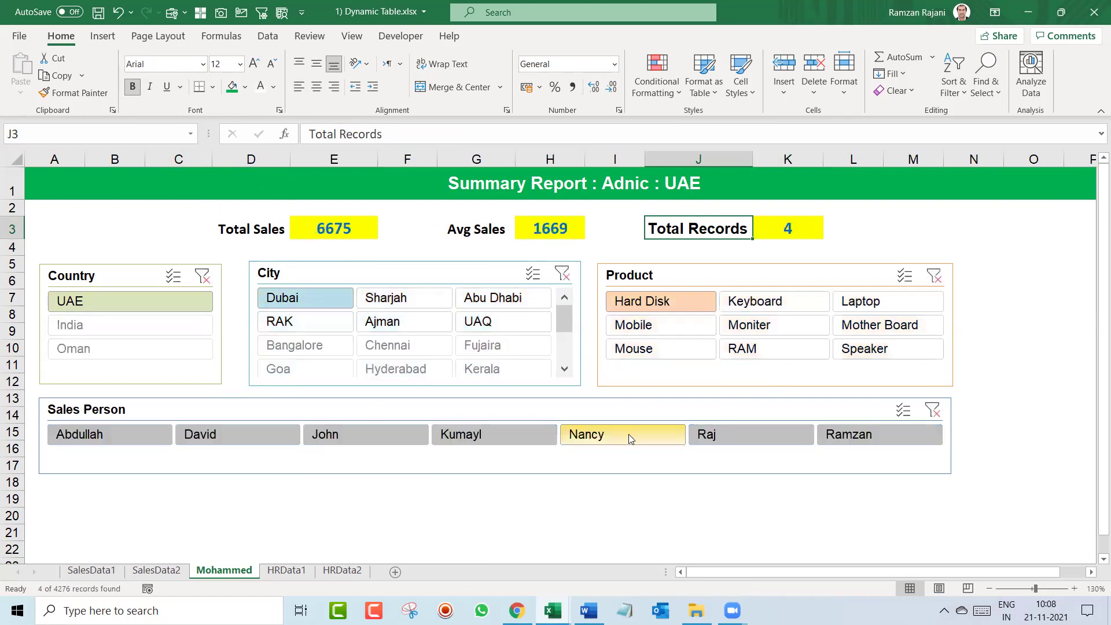
{"action": "left_click", "coordinate": [829, 438]}
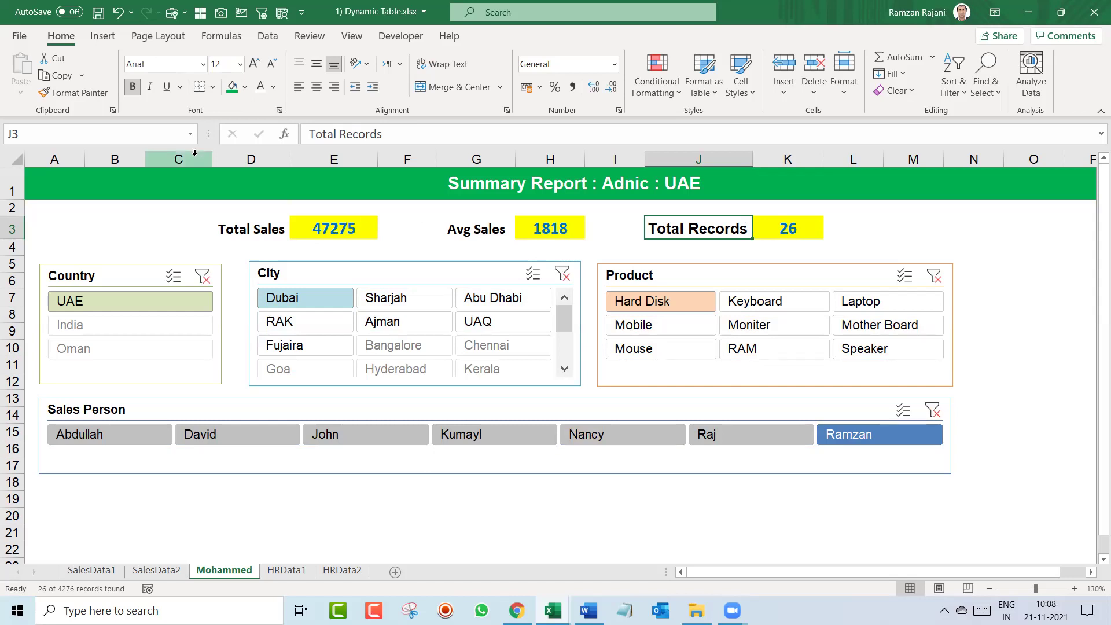
Clear the Product, Sales Person, City and Country filters so totals read 13075525, 3058, 4276
{"action": "left_click", "coordinate": [934, 276]}
{"action": "left_click", "coordinate": [932, 411]}
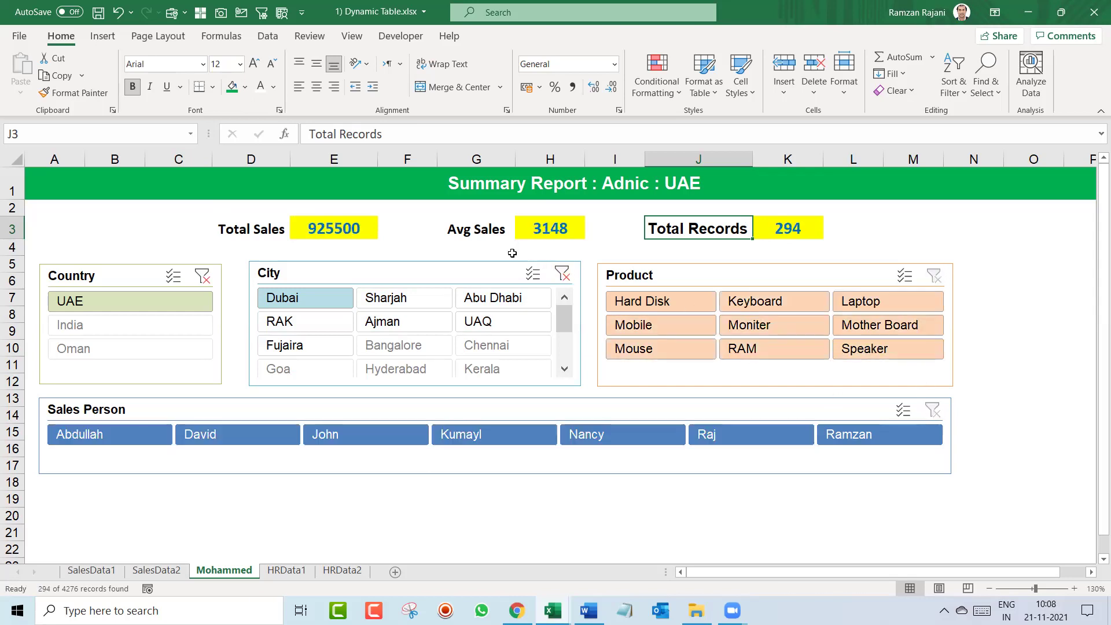
{"action": "left_click", "coordinate": [562, 274]}
{"action": "left_click", "coordinate": [202, 276]}
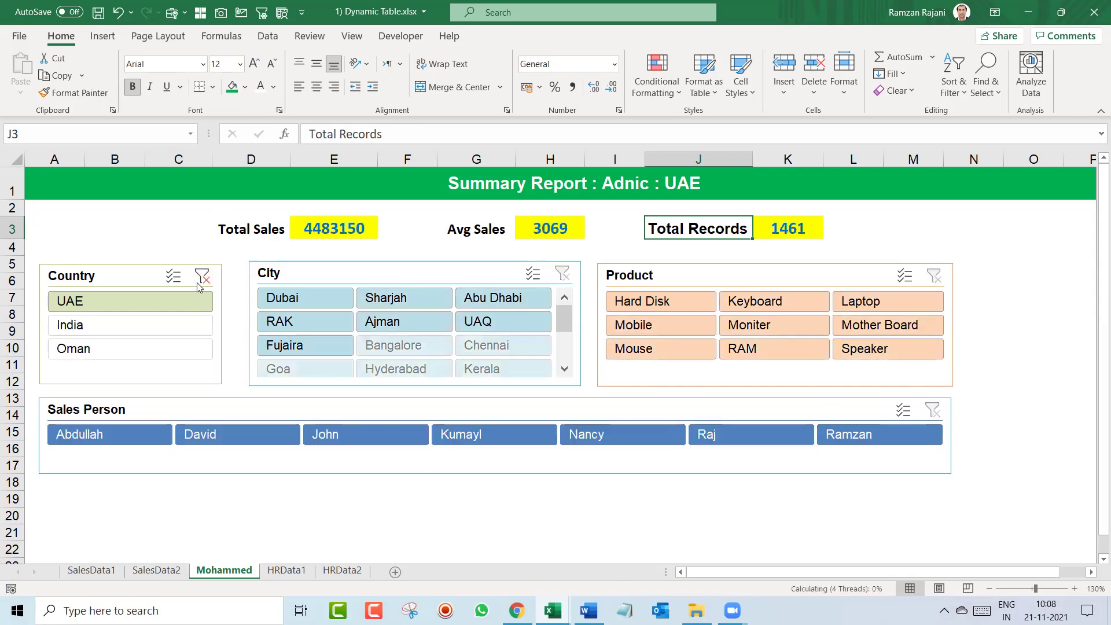
{"action": "left_click", "coordinate": [373, 506]}
Check the SalesData2 sheet, then return to the Mohammed dashboard showing 13075525, 3058 and 4276
{"action": "left_click", "coordinate": [156, 571]}
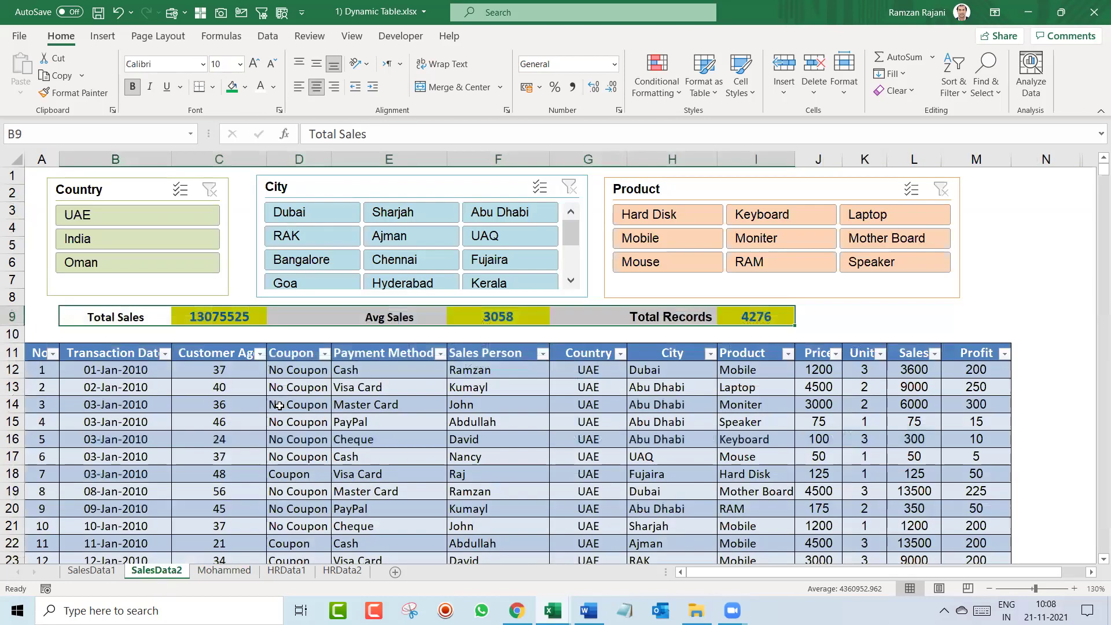
{"action": "left_click", "coordinate": [856, 318]}
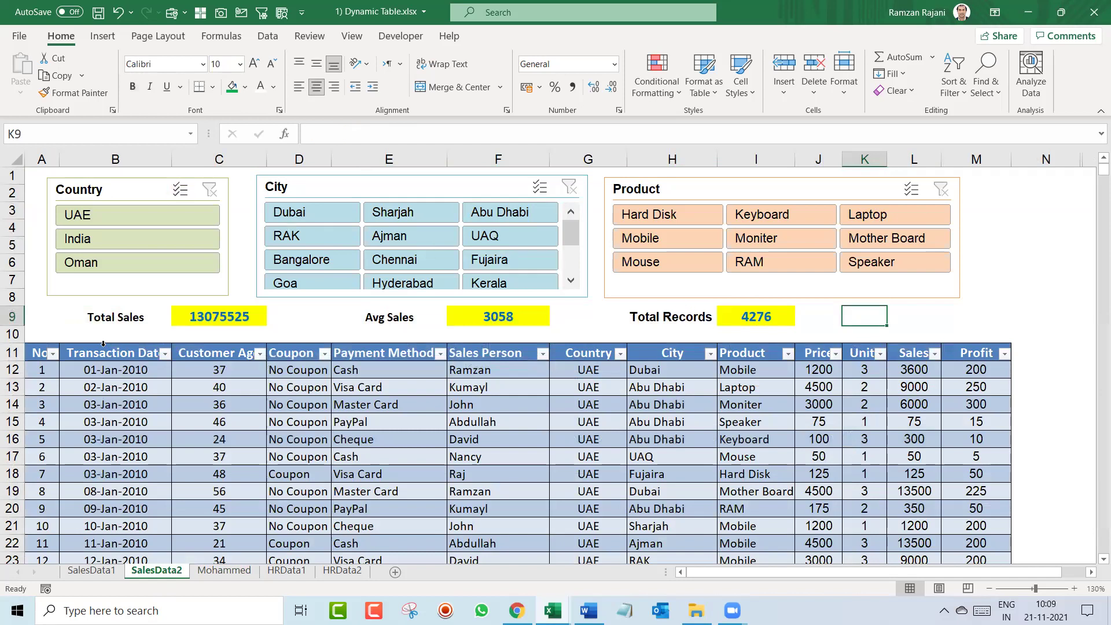
{"action": "left_click", "coordinate": [223, 572]}
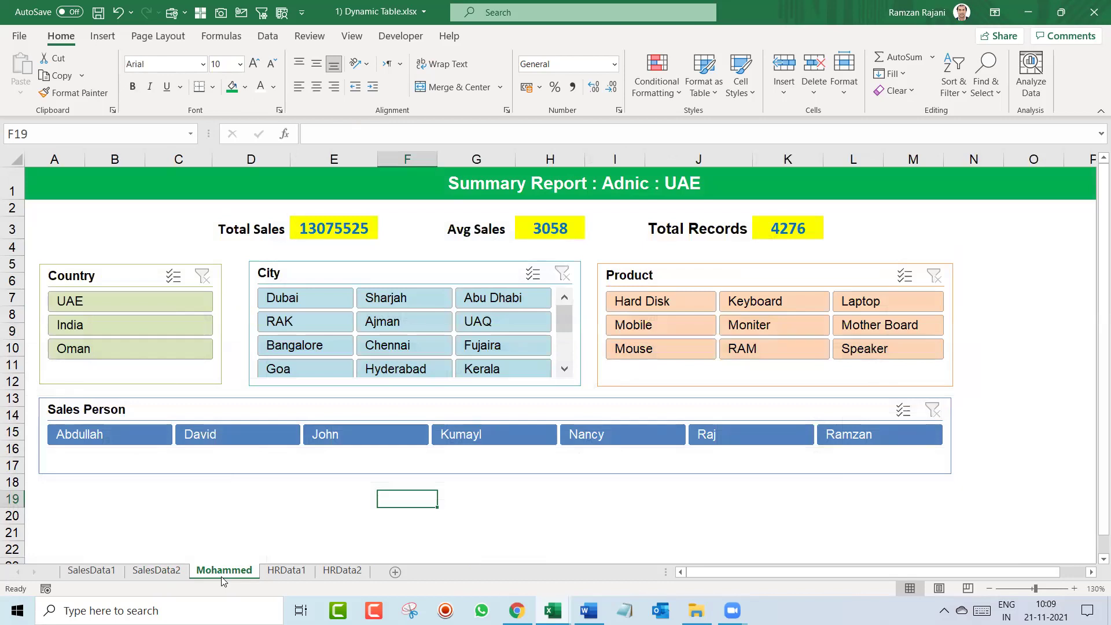
{"action": "left_click", "coordinate": [336, 415]}
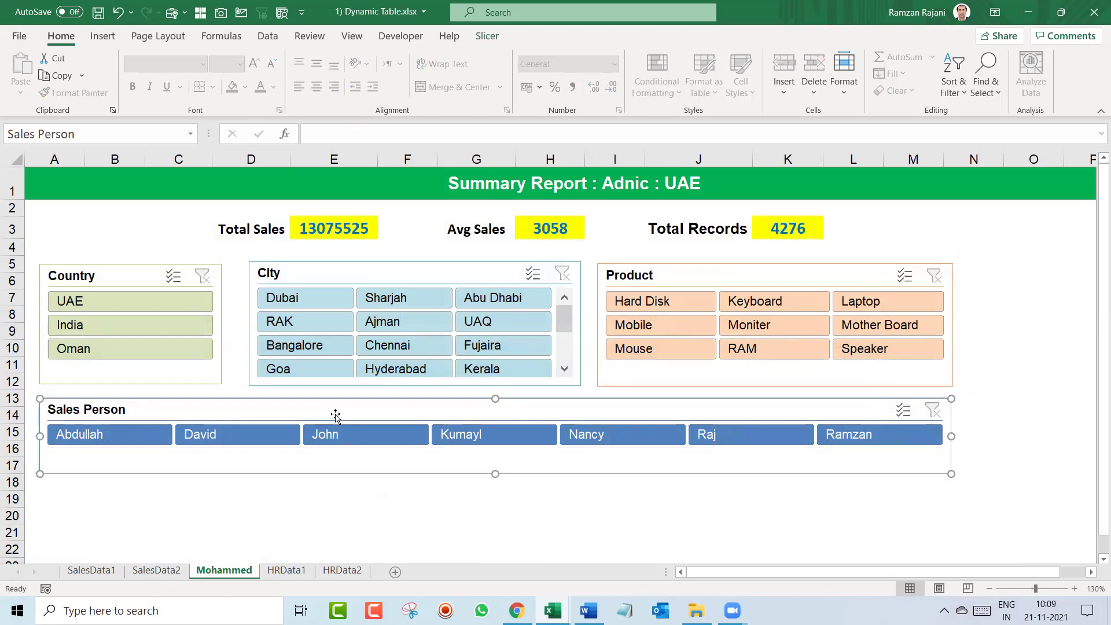
{"action": "key", "text": "alt+Tab"}
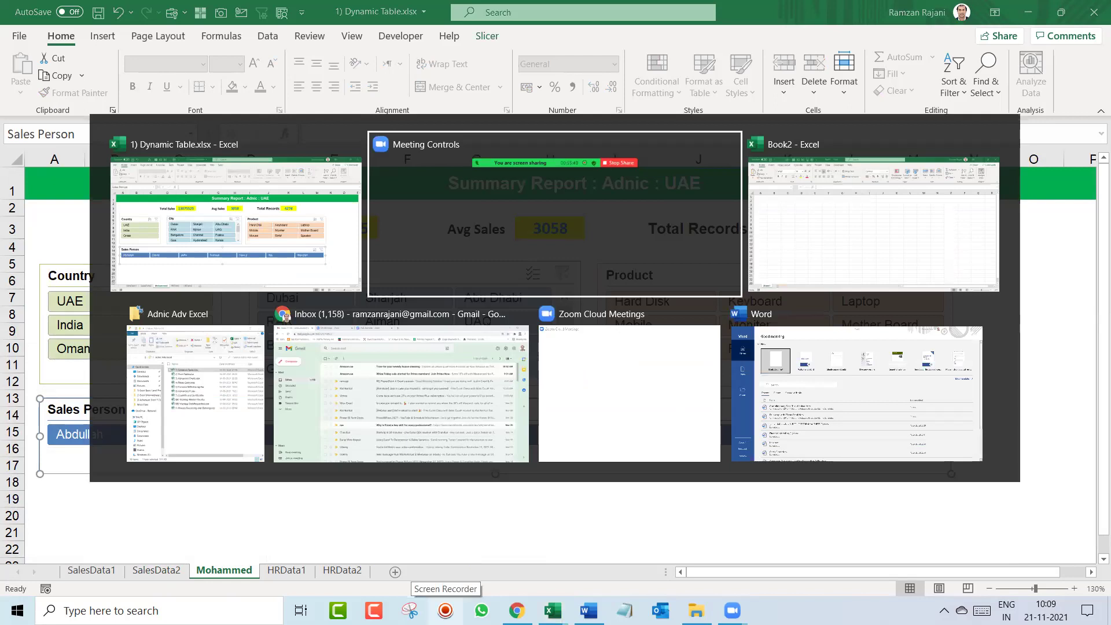
{"action": "key", "text": "Escape"}
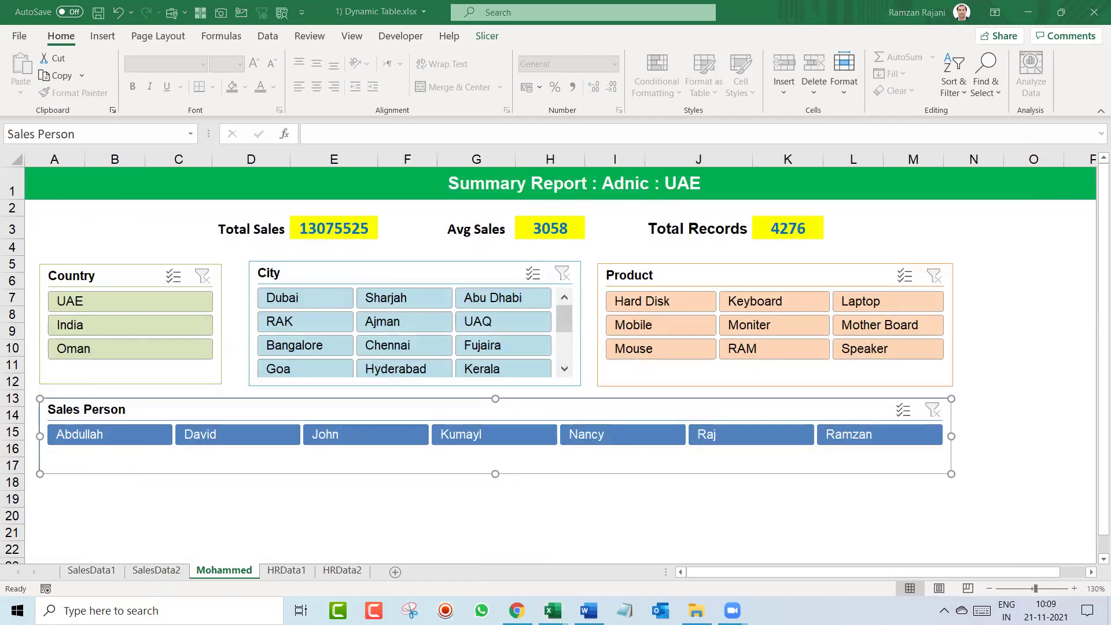
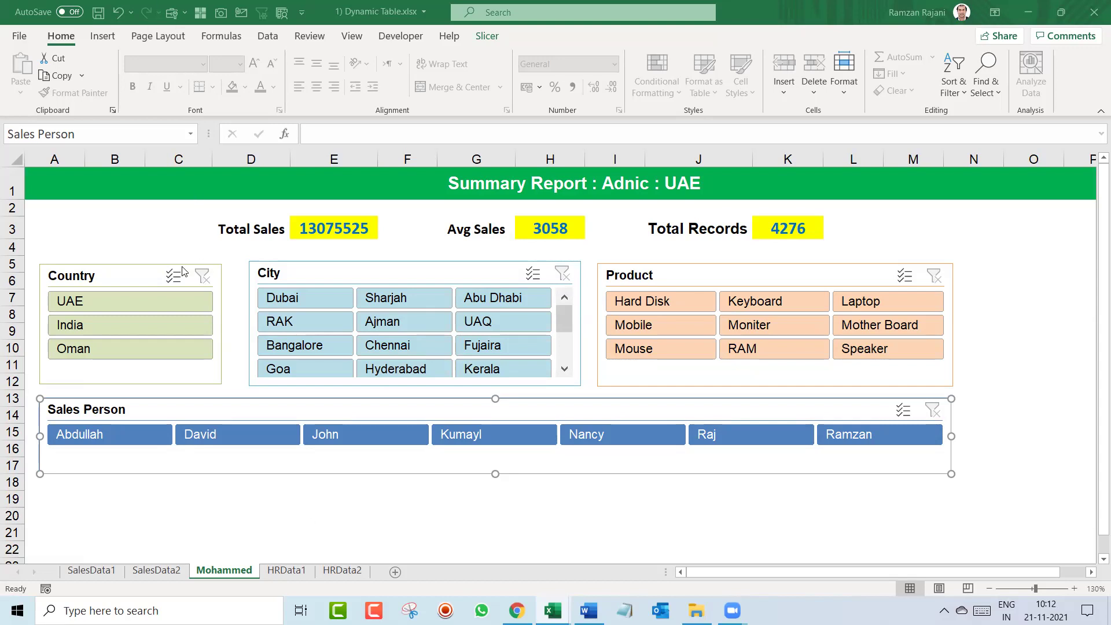
Try adding a date timeline from the summary sheet, then dismiss the data connection prompt
{"action": "left_click", "coordinate": [119, 277]}
{"action": "left_click", "coordinate": [109, 36]}
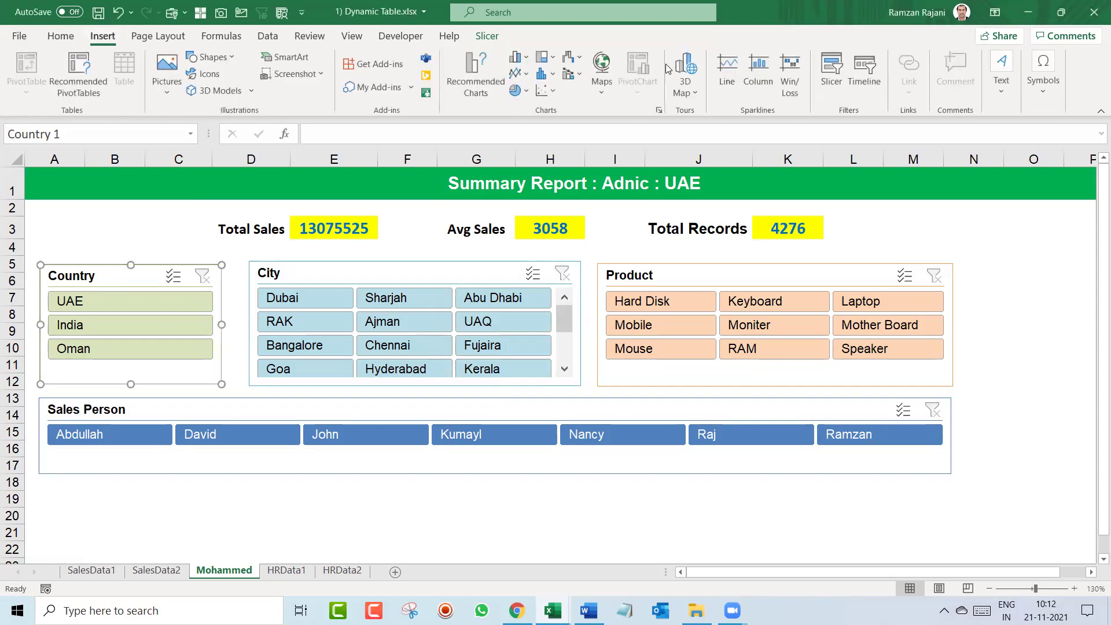
{"action": "left_click", "coordinate": [877, 76]}
{"action": "left_click", "coordinate": [702, 461]}
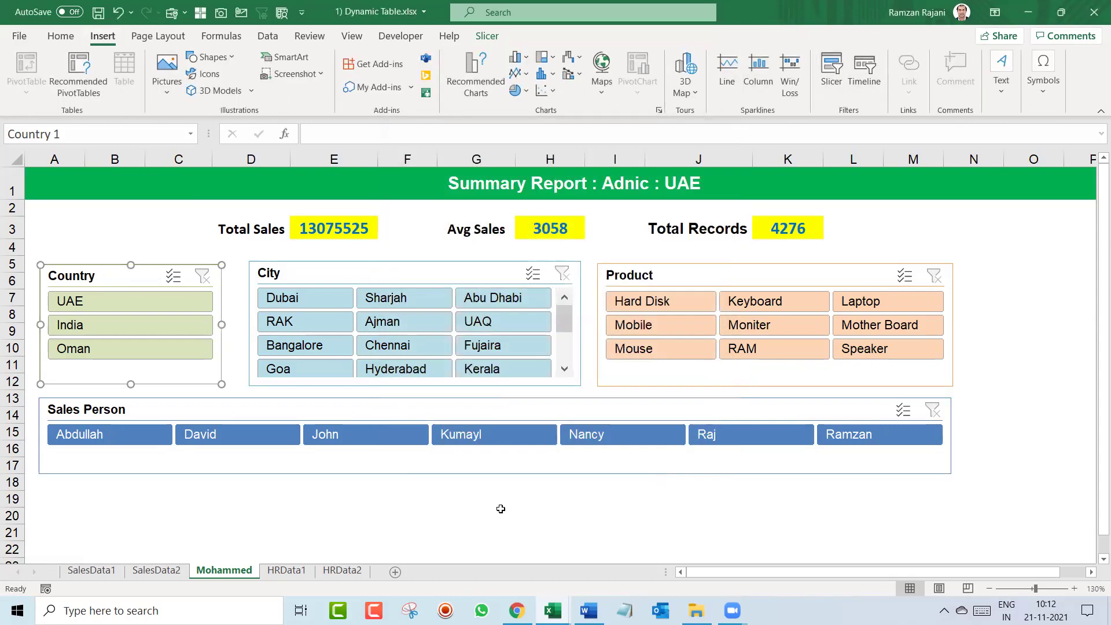
{"action": "left_click", "coordinate": [501, 508]}
On SalesData2, try a timeline for the sales table, dismiss the prompt, and return to the summary sheet
{"action": "left_click", "coordinate": [157, 572]}
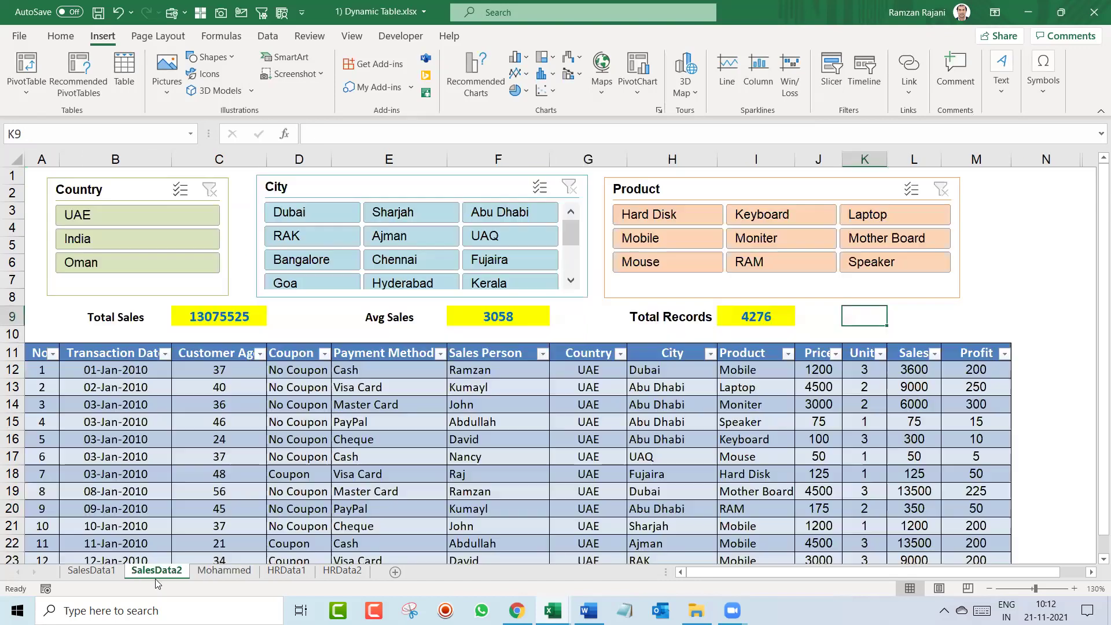
{"action": "left_click", "coordinate": [296, 387]}
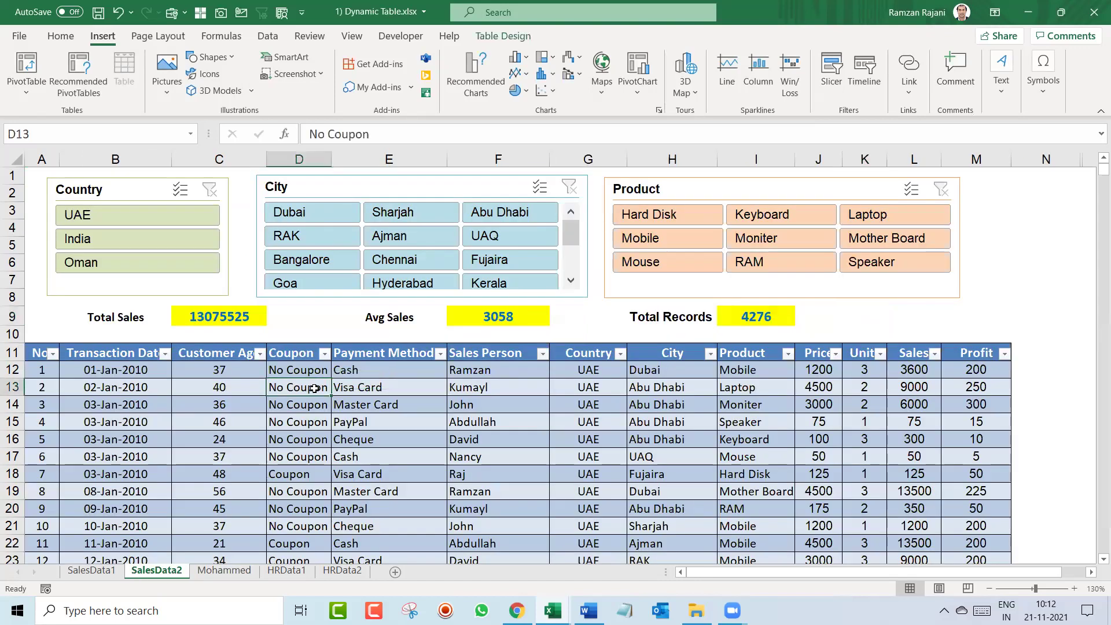
{"action": "left_click", "coordinate": [864, 71]}
{"action": "left_click", "coordinate": [687, 467]}
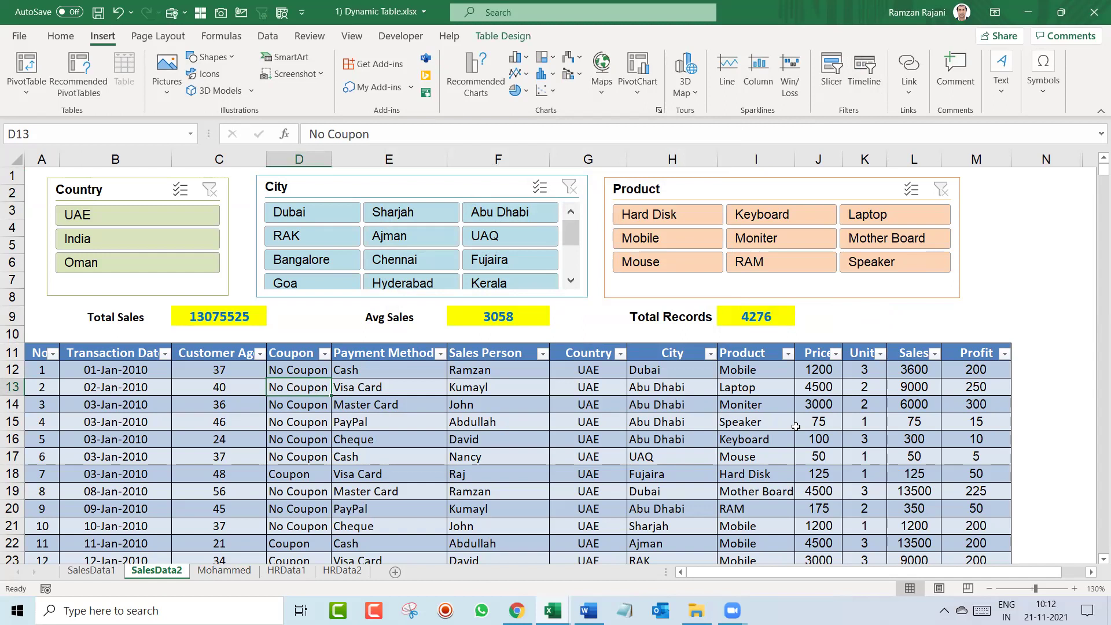
{"action": "left_click", "coordinate": [222, 573]}
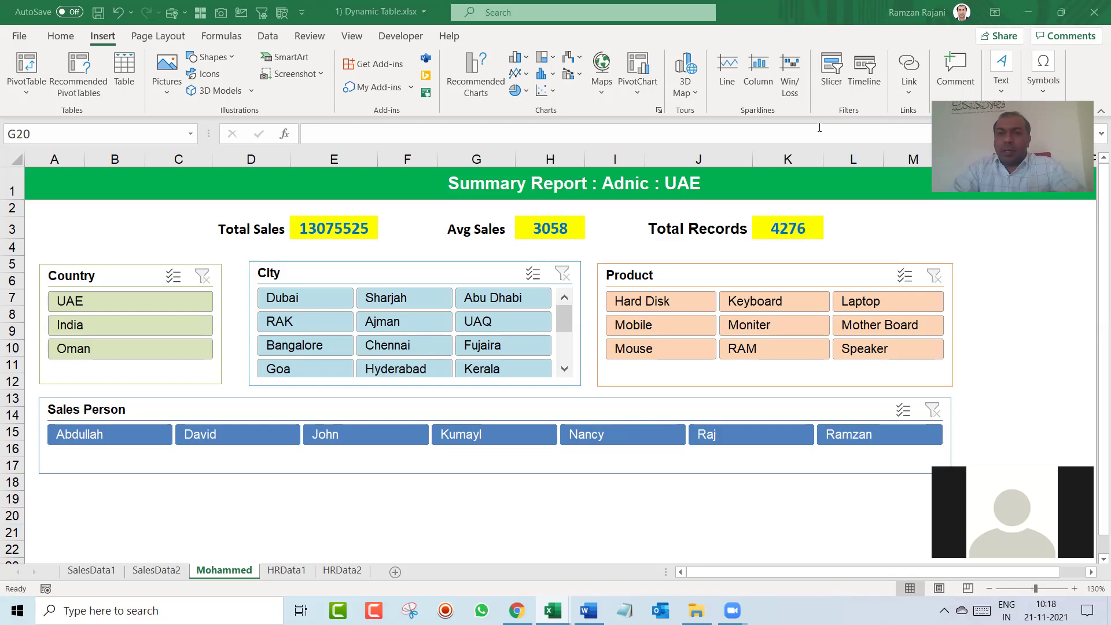
Go back to SalesData2 and open the Transaction Date column's filter options
{"action": "left_click", "coordinate": [163, 575]}
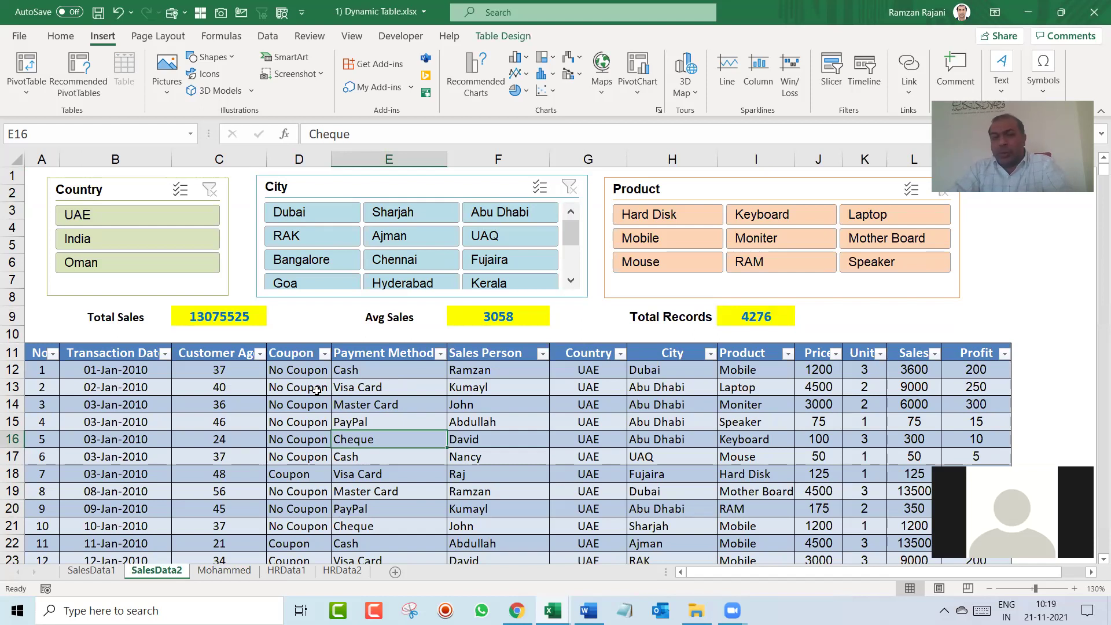
{"action": "left_click", "coordinate": [126, 353]}
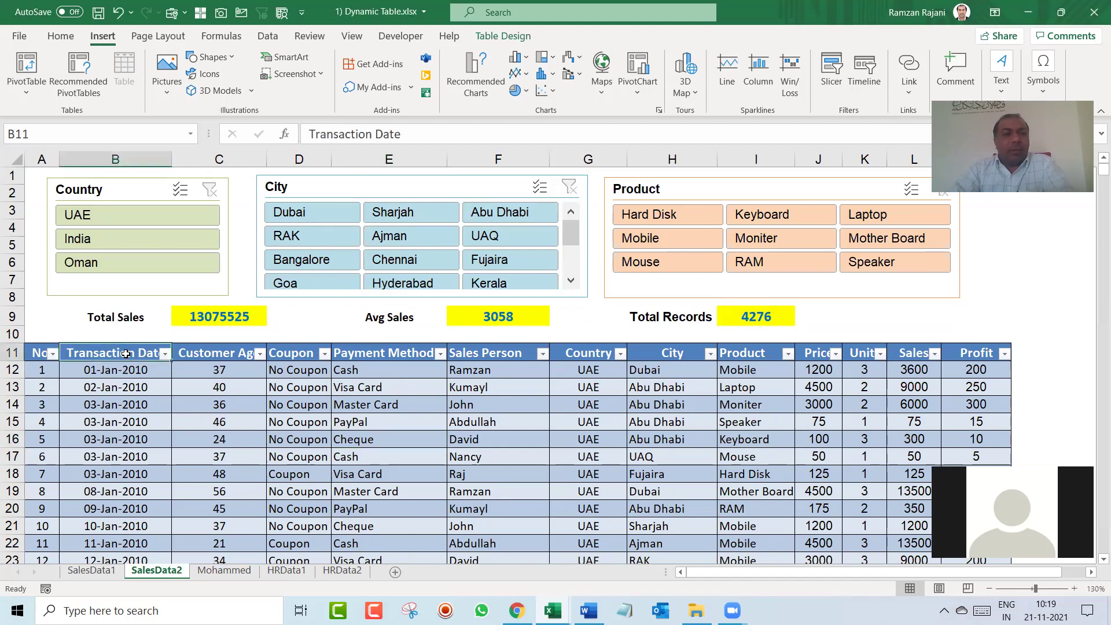
{"action": "left_click", "coordinate": [165, 355]}
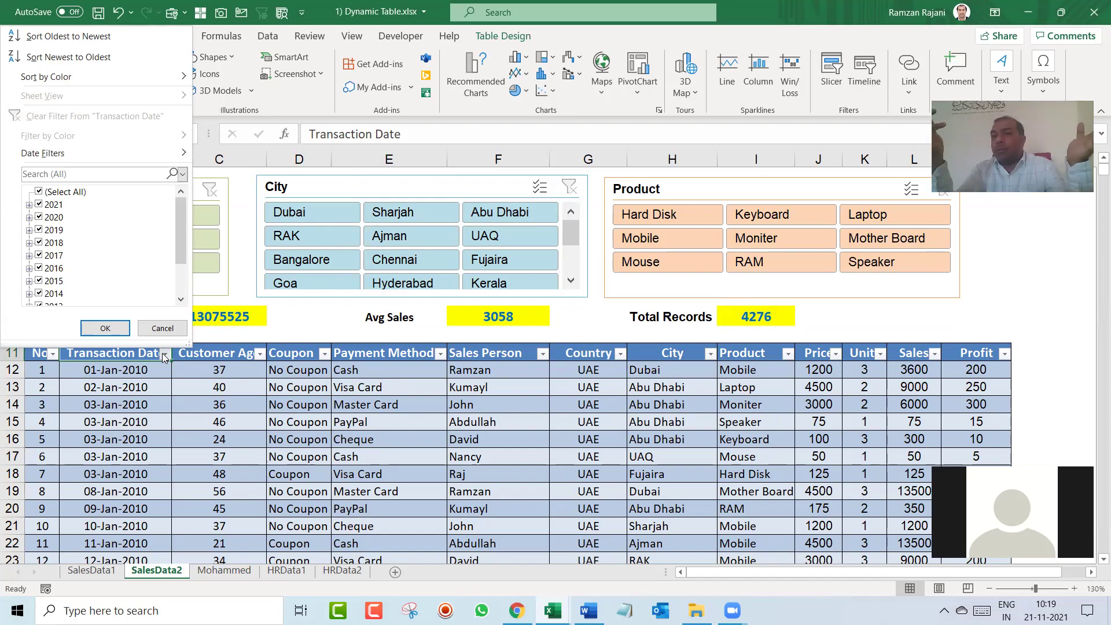
{"action": "left_click", "coordinate": [142, 331]}
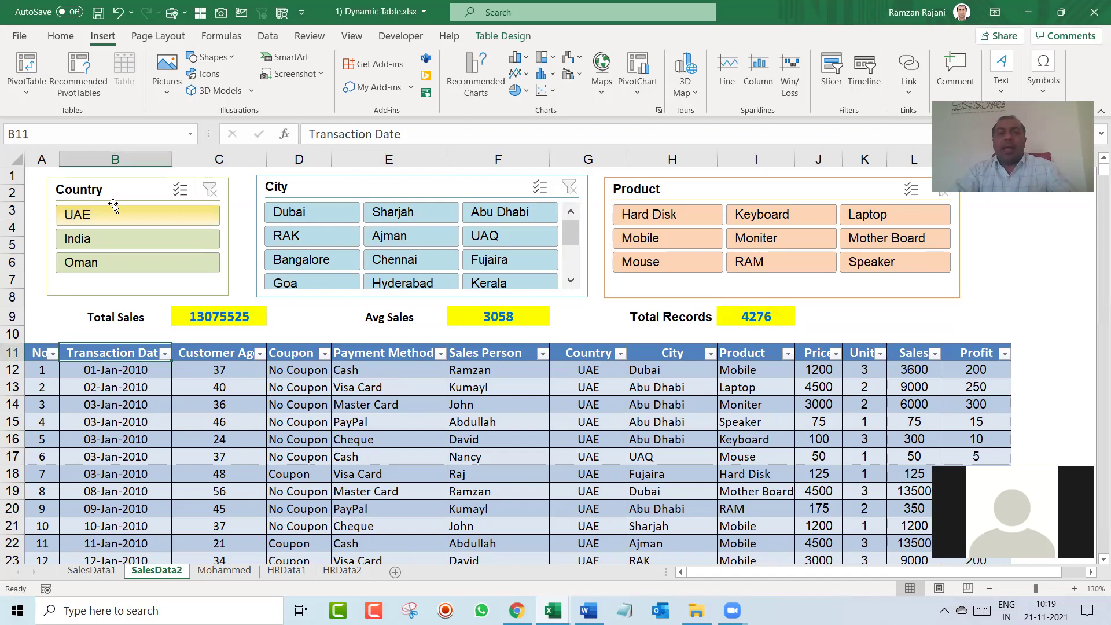
{"action": "left_click", "coordinate": [114, 220]}
{"action": "left_click", "coordinate": [304, 214]}
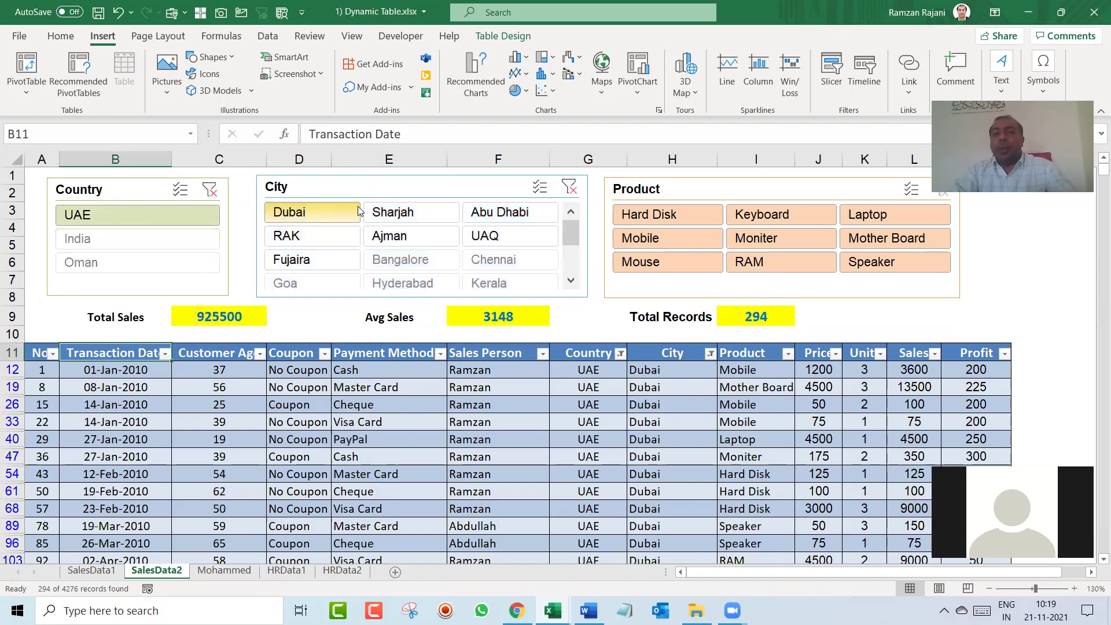
{"action": "left_click", "coordinate": [629, 219]}
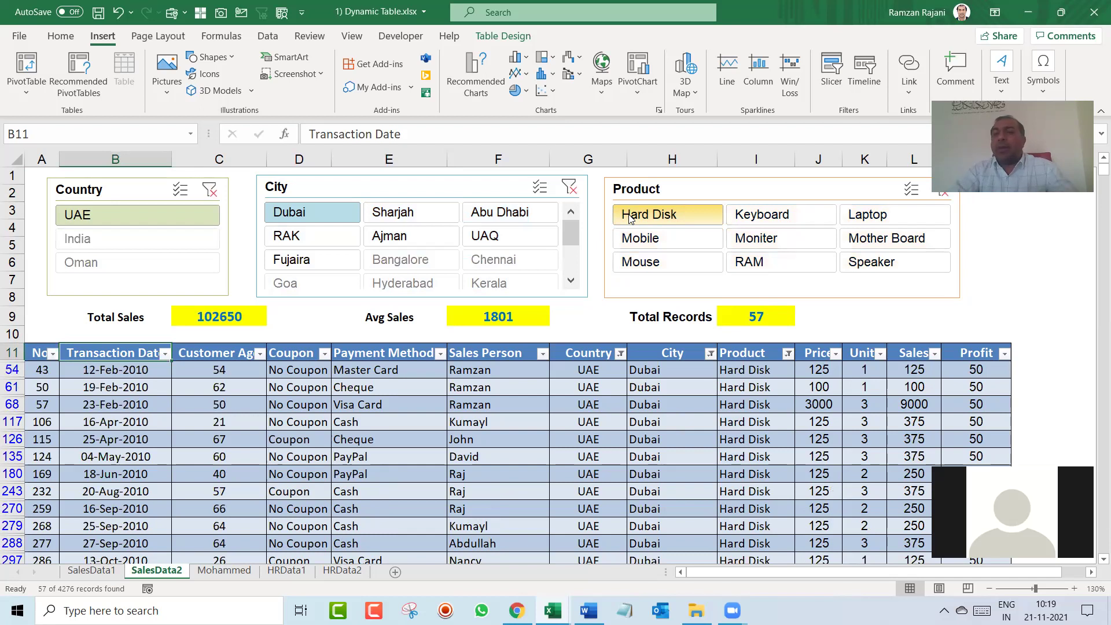
{"action": "key", "text": "Down"}
{"action": "key", "text": "Down"}
{"action": "key", "text": "Down"}
{"action": "key", "text": "Down"}
{"action": "key", "text": "Down"}
{"action": "key", "text": "Down"}
{"action": "key", "text": "Down"}
{"action": "key", "text": "Down"}
{"action": "key", "text": "Down"}
{"action": "key", "text": "Down"}
{"action": "key", "text": "Down"}
{"action": "key", "text": "Down"}
{"action": "key", "text": "Down"}
{"action": "key", "text": "Down"}
{"action": "key", "text": "Down"}
{"action": "key", "text": "Down"}
{"action": "key", "text": "Down"}
{"action": "key", "text": "Down"}
{"action": "key", "text": "Down"}
{"action": "key", "text": "Down"}
{"action": "key", "text": "Down"}
{"action": "key", "text": "Down"}
{"action": "key", "text": "Down"}
{"action": "key", "text": "Down"}
{"action": "key", "text": "Down"}
{"action": "key", "text": "Down"}
{"action": "key", "text": "Down"}
{"action": "key", "text": "Down"}
{"action": "key", "text": "Down"}
{"action": "key", "text": "Down"}
{"action": "key", "text": "Down"}
{"action": "key", "text": "Down"}
{"action": "key", "text": "Down"}
{"action": "key", "text": "Down"}
{"action": "key", "text": "Down"}
{"action": "key", "text": "Down"}
{"action": "key", "text": "Down"}
{"action": "key", "text": "Down"}
{"action": "key", "text": "Down"}
{"action": "key", "text": "Down"}
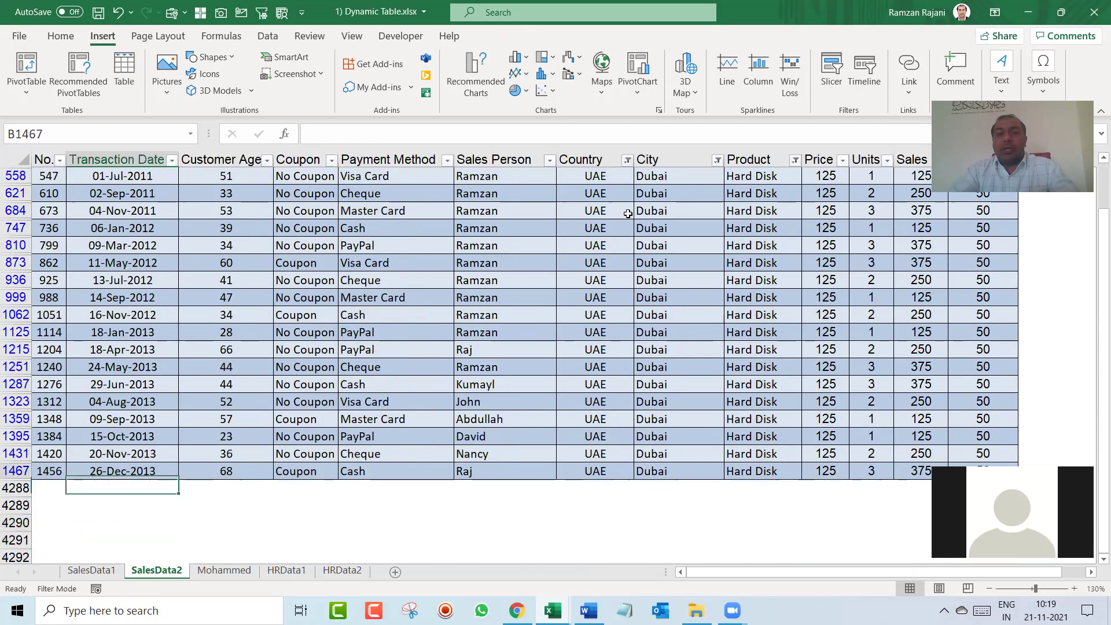
{"action": "key", "text": "Up"}
{"action": "key", "text": "Up"}
{"action": "key", "text": "Up"}
{"action": "key", "text": "Up"}
{"action": "key", "text": "Up"}
{"action": "key", "text": "Up"}
{"action": "key", "text": "Up"}
{"action": "key", "text": "Up"}
{"action": "key", "text": "Up"}
{"action": "key", "text": "Up"}
{"action": "key", "text": "Up"}
{"action": "key", "text": "Up"}
{"action": "key", "text": "Up"}
{"action": "key", "text": "Up"}
{"action": "key", "text": "Up"}
{"action": "key", "text": "Up"}
{"action": "key", "text": "Up"}
{"action": "key", "text": "Up"}
{"action": "key", "text": "Up"}
{"action": "key", "text": "Up"}
{"action": "key", "text": "ctrl+Up"}
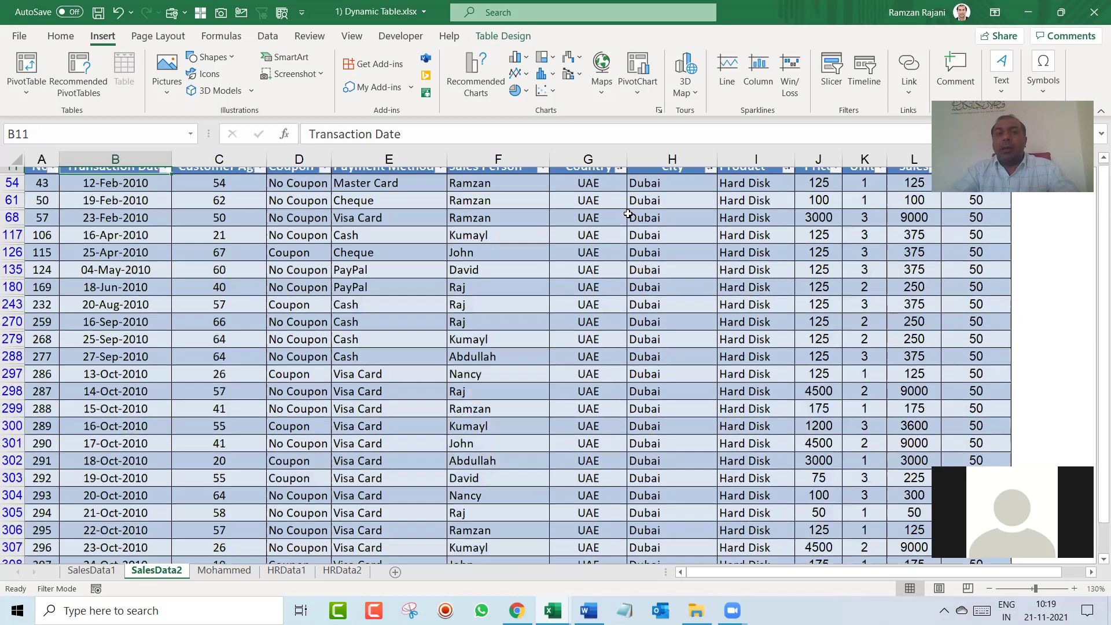
{"action": "key", "text": "ctrl+Up"}
{"action": "key", "text": "ctrl+Up"}
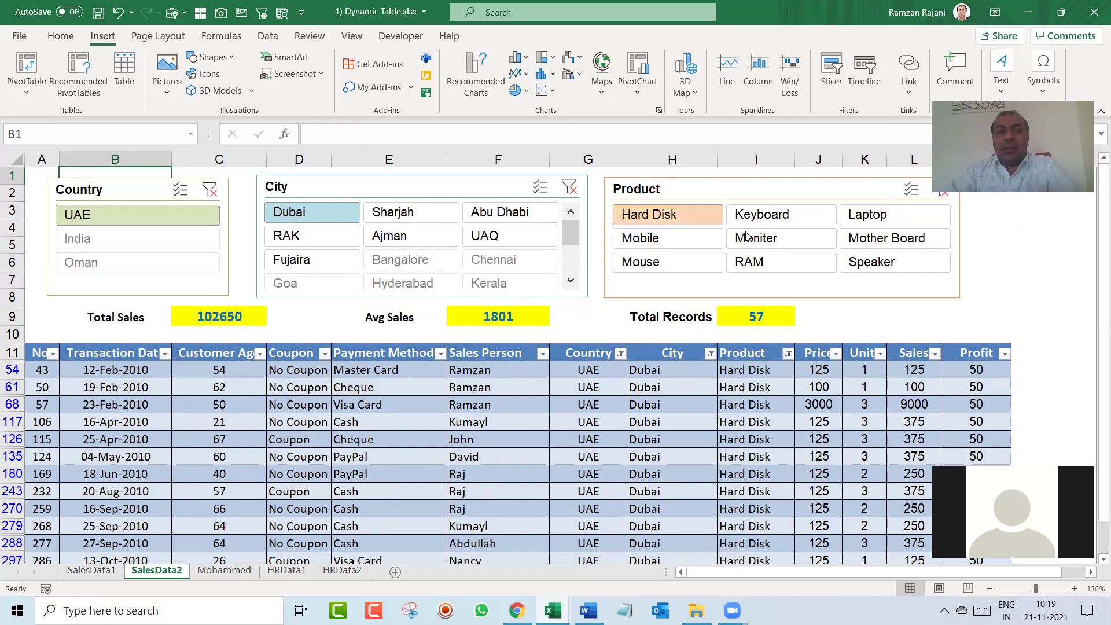
{"action": "left_click", "coordinate": [212, 189]}
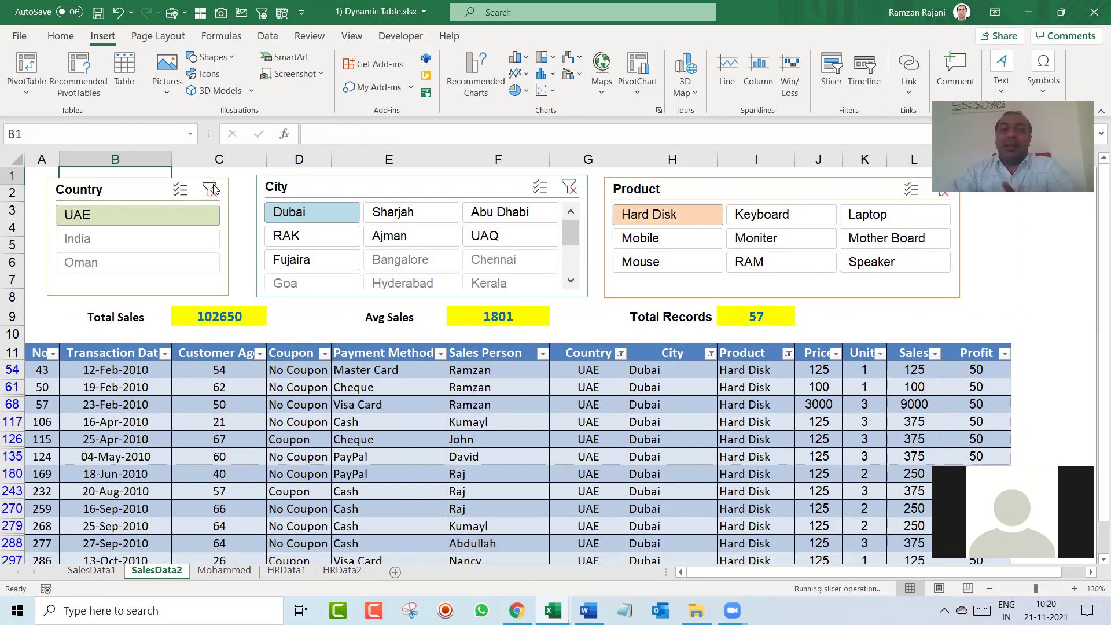
{"action": "left_click", "coordinate": [573, 199]}
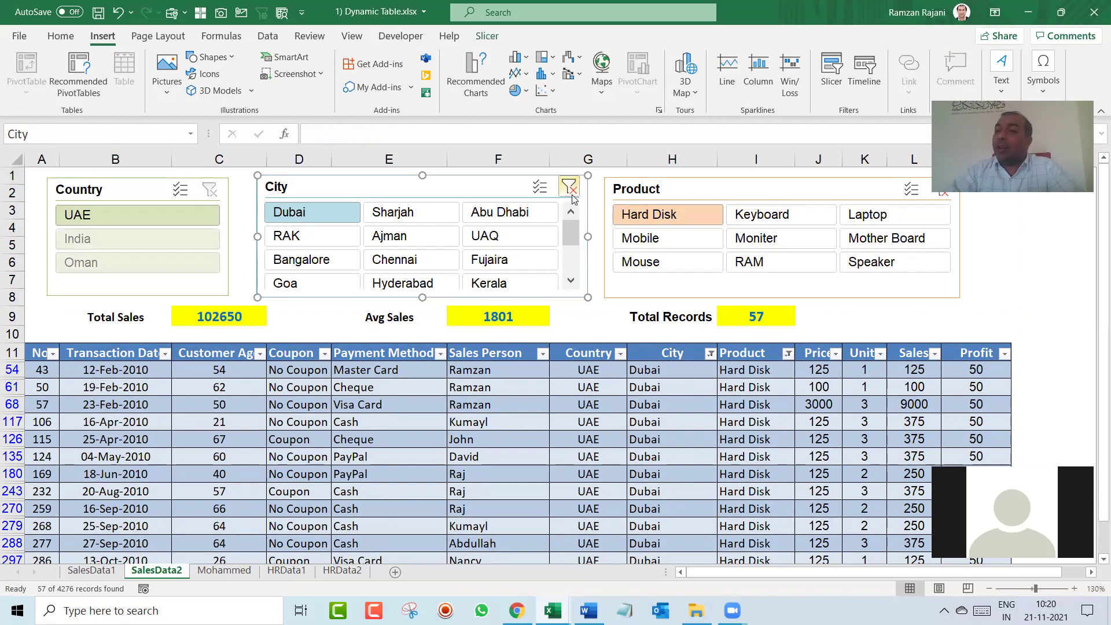
{"action": "left_click", "coordinate": [569, 187]}
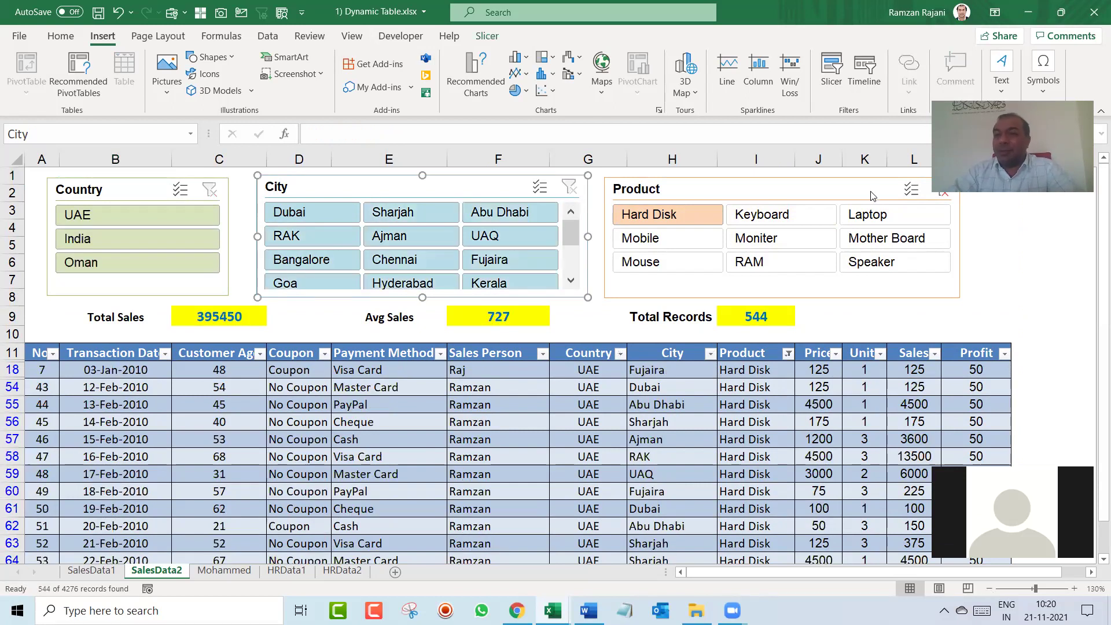
{"action": "left_click", "coordinate": [944, 192]}
{"action": "scroll", "coordinate": [625, 459], "scroll_direction": "down", "scroll_amount": 1}
{"action": "left_click", "coordinate": [553, 457]}
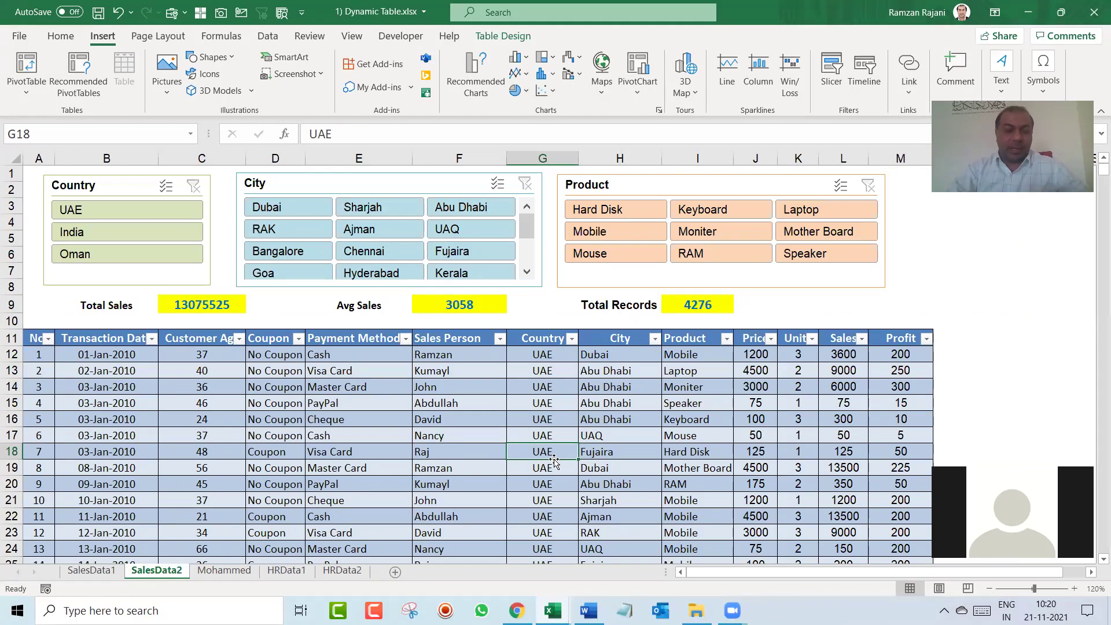
{"action": "left_click", "coordinate": [294, 401]}
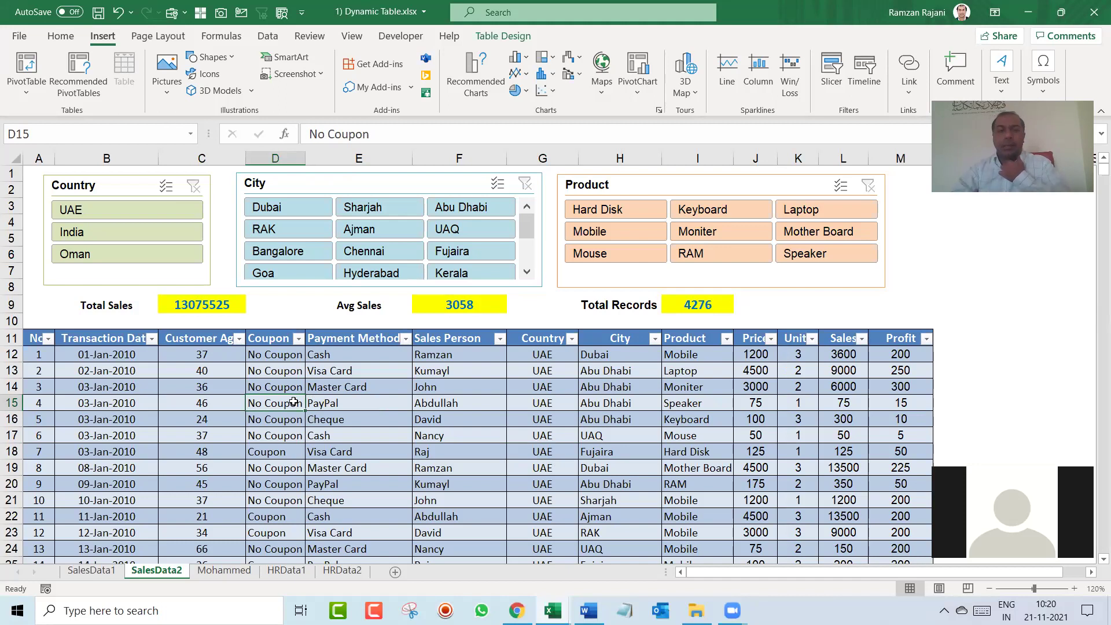
{"action": "left_click", "coordinate": [214, 571]}
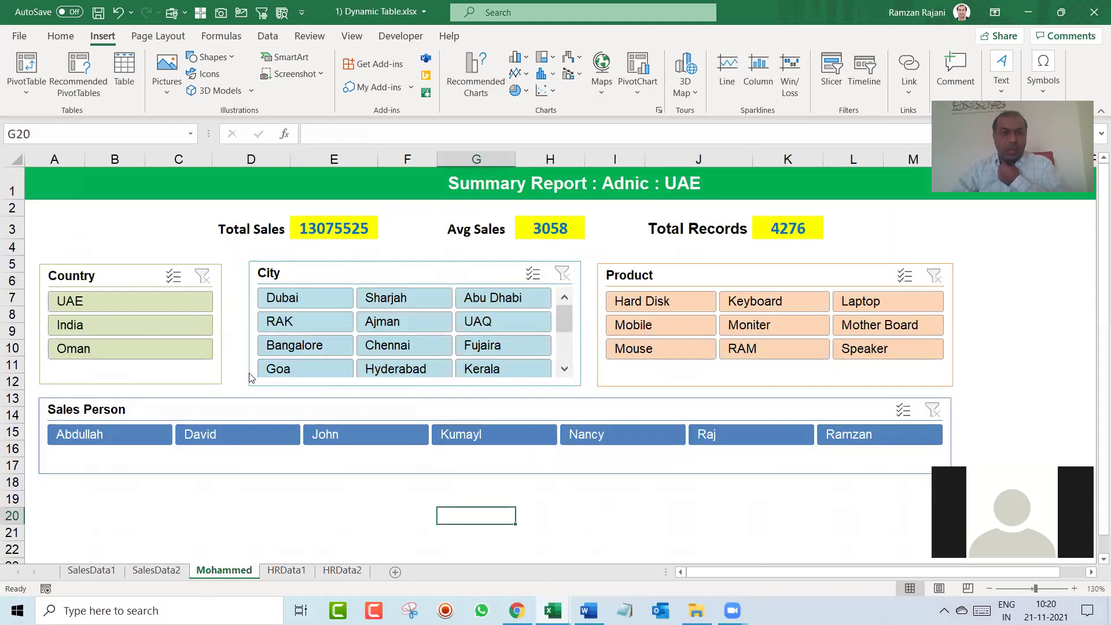
{"action": "left_click", "coordinate": [113, 279]}
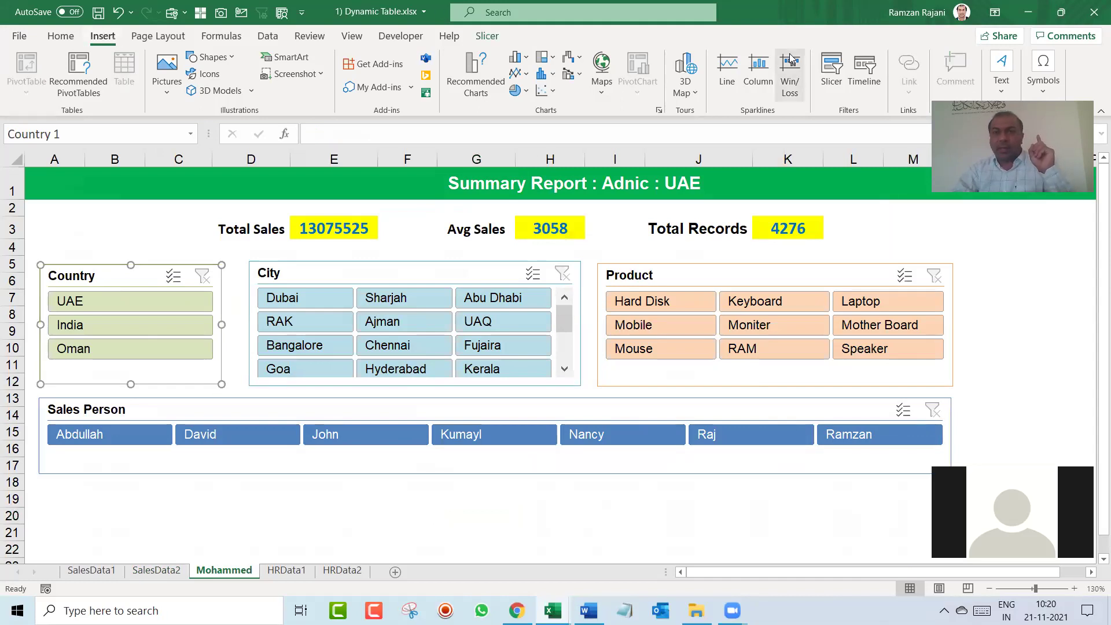
{"action": "left_click", "coordinate": [829, 84]}
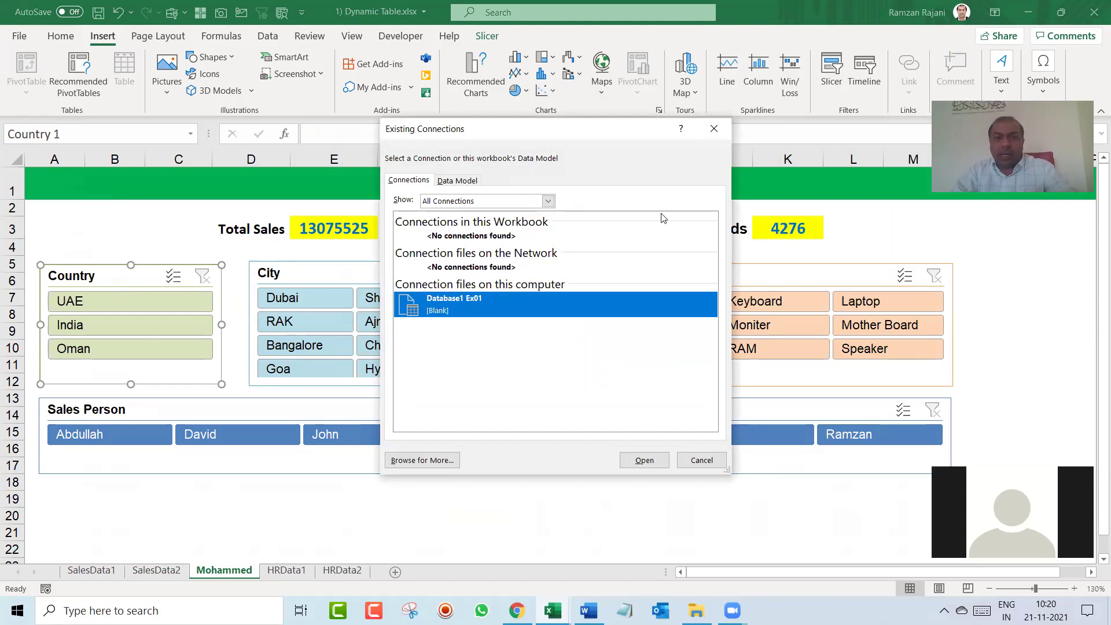
{"action": "left_click", "coordinate": [644, 460]}
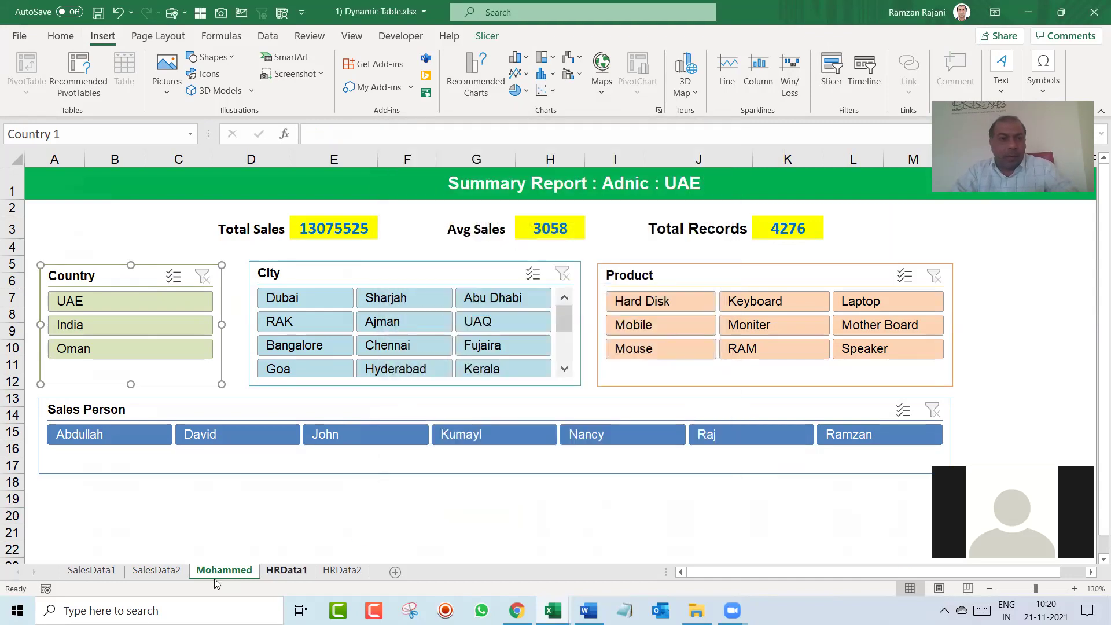
{"action": "left_click", "coordinate": [161, 573]}
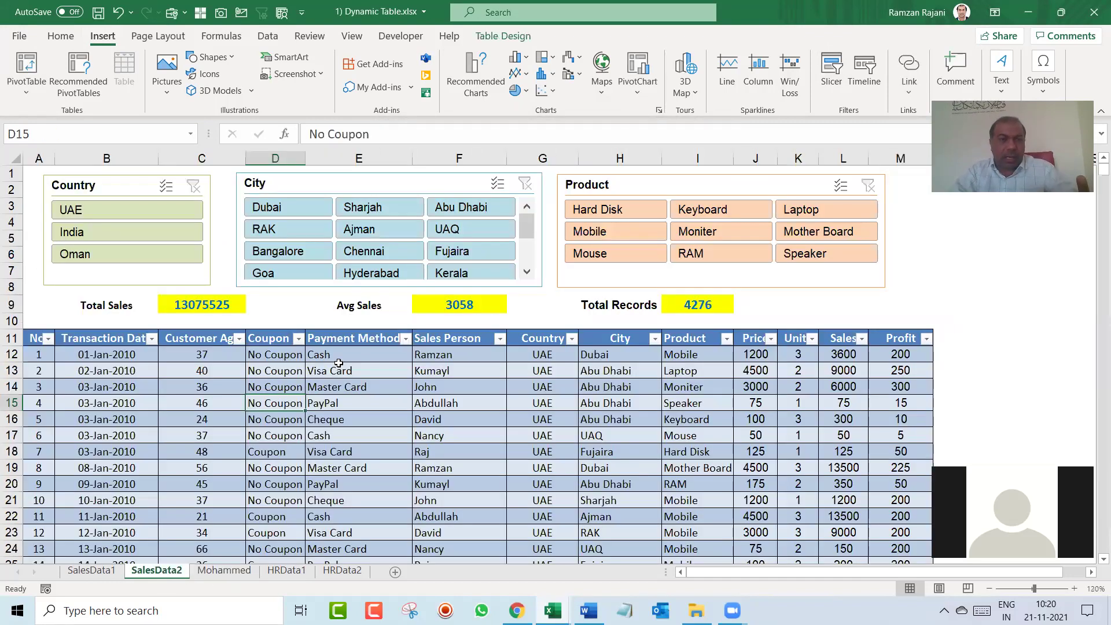
{"action": "left_click", "coordinate": [339, 368]}
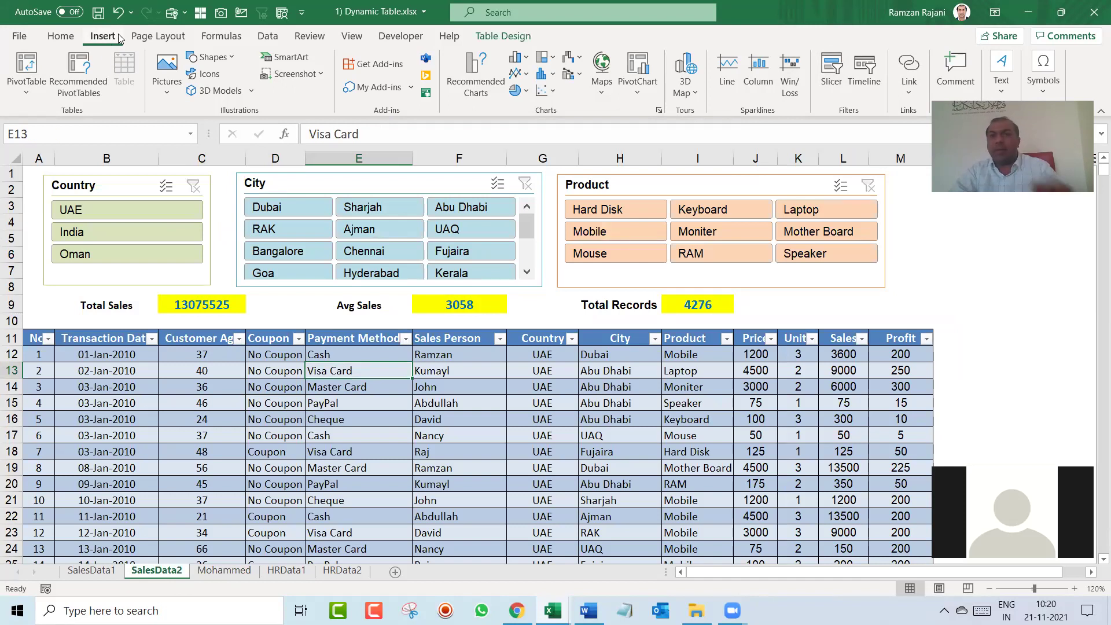
Insert a slicer on the sales table using the Transaction Date field
{"action": "left_click", "coordinate": [831, 63]}
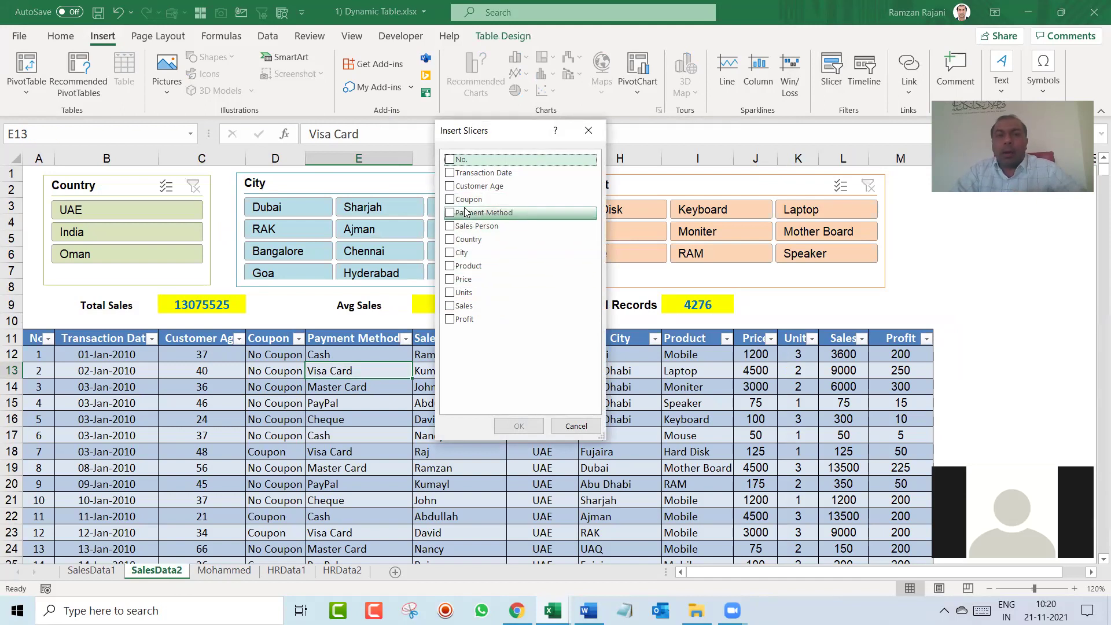
{"action": "left_click", "coordinate": [450, 173]}
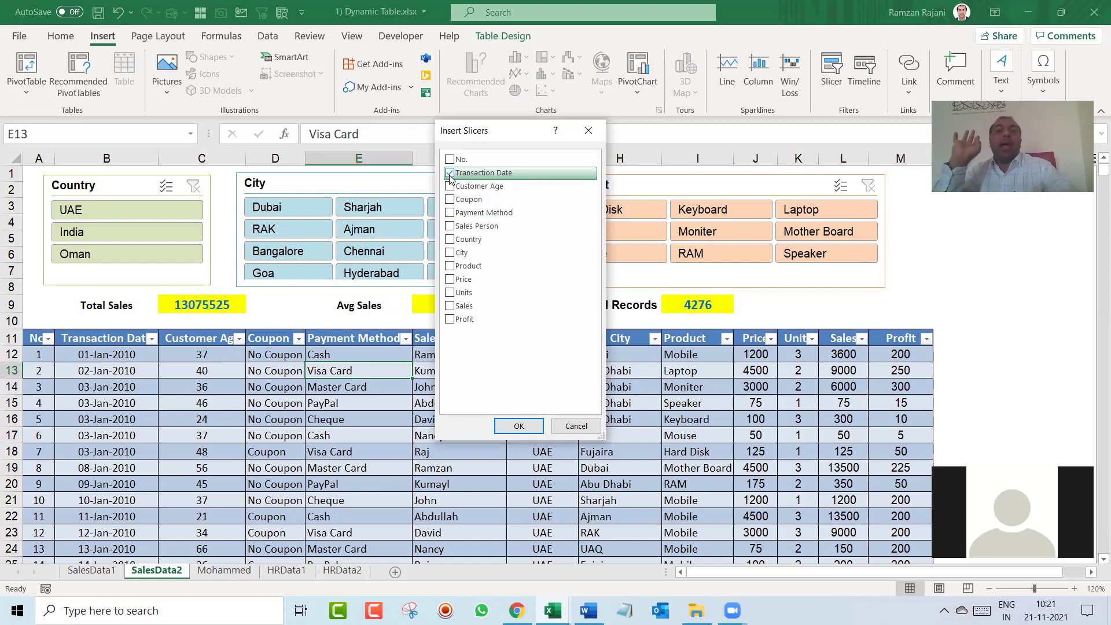
{"action": "key", "text": "alt+Tab"}
{"action": "key", "text": "alt+Tab"}
{"action": "key", "text": "alt+Tab"}
{"action": "key", "text": "alt+Tab"}
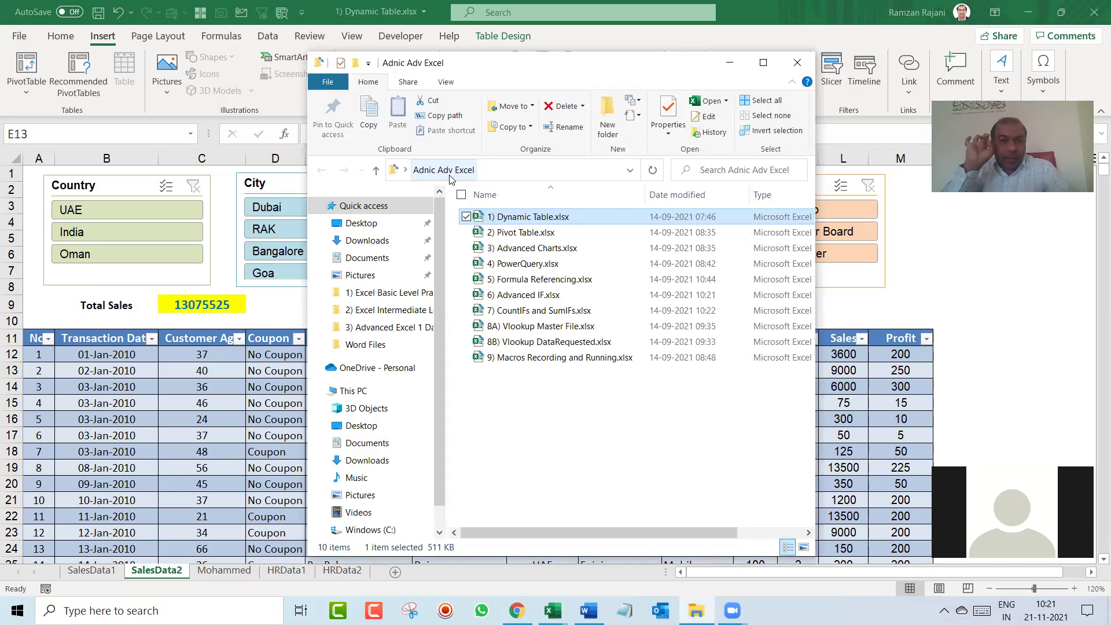
{"action": "key", "text": "alt+Tab"}
{"action": "left_click", "coordinate": [450, 173]}
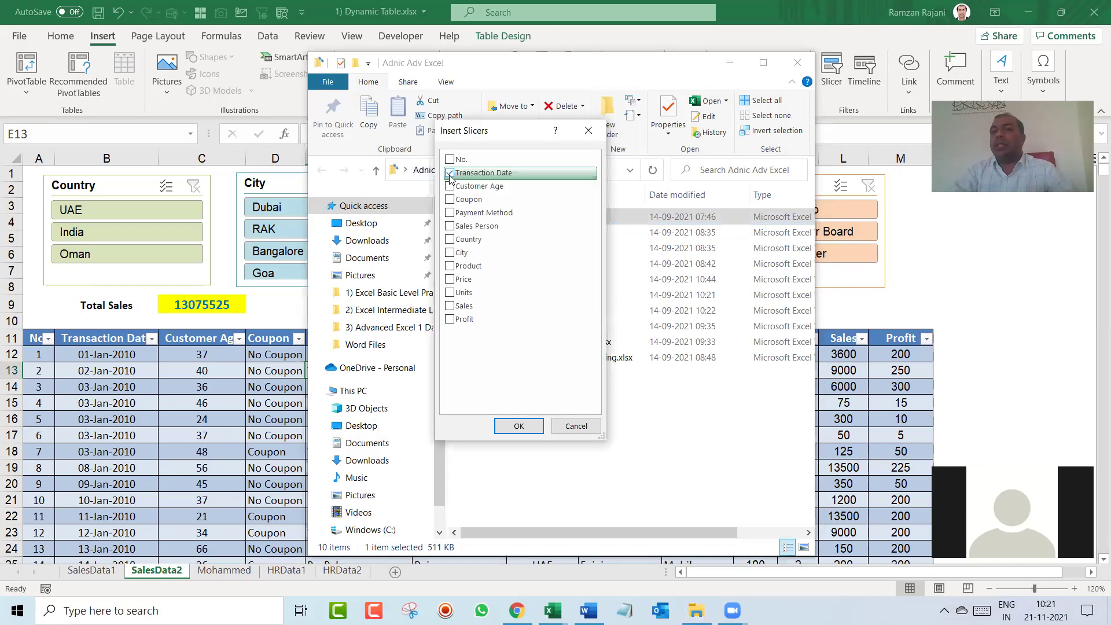
{"action": "left_click", "coordinate": [730, 62]}
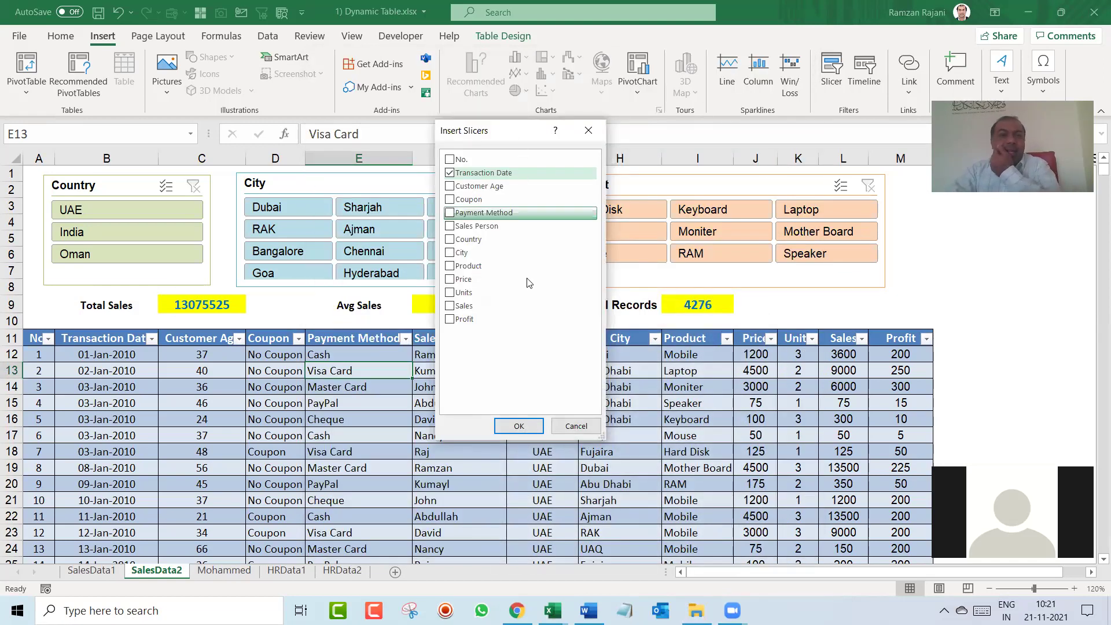
{"action": "left_click", "coordinate": [527, 426]}
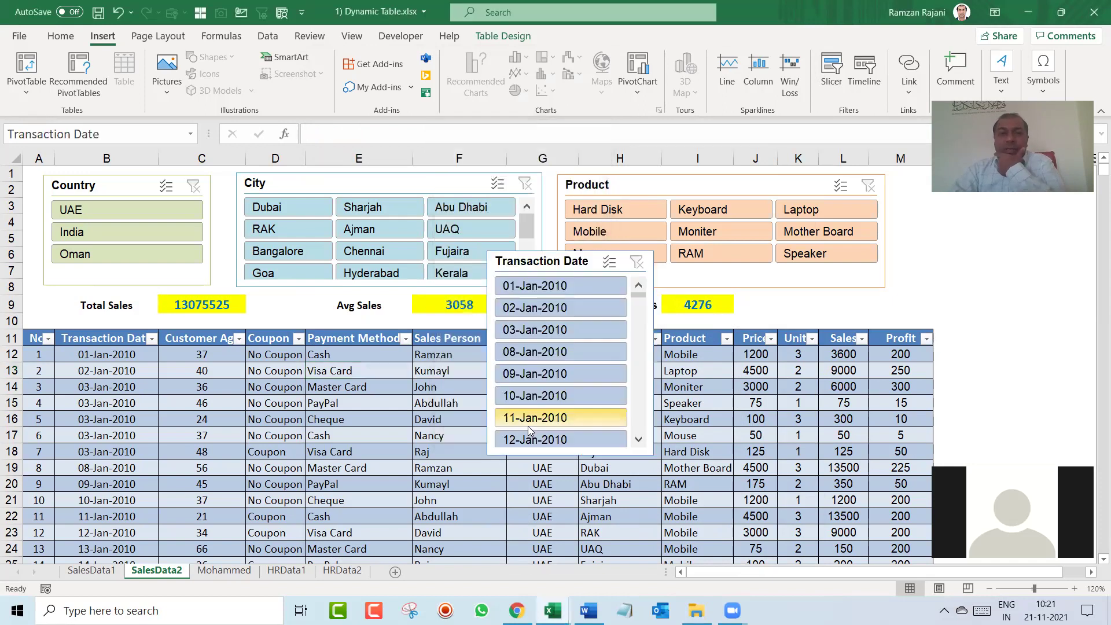
Reposition and enlarge the date slicer, filter to 01, 02, 03 and 08-Jan-2010, then clear the filter
{"action": "left_click_drag", "start_coordinate": [538, 266], "coordinate": [508, 230]}
{"action": "left_click_drag", "start_coordinate": [626, 420], "coordinate": [629, 508]}
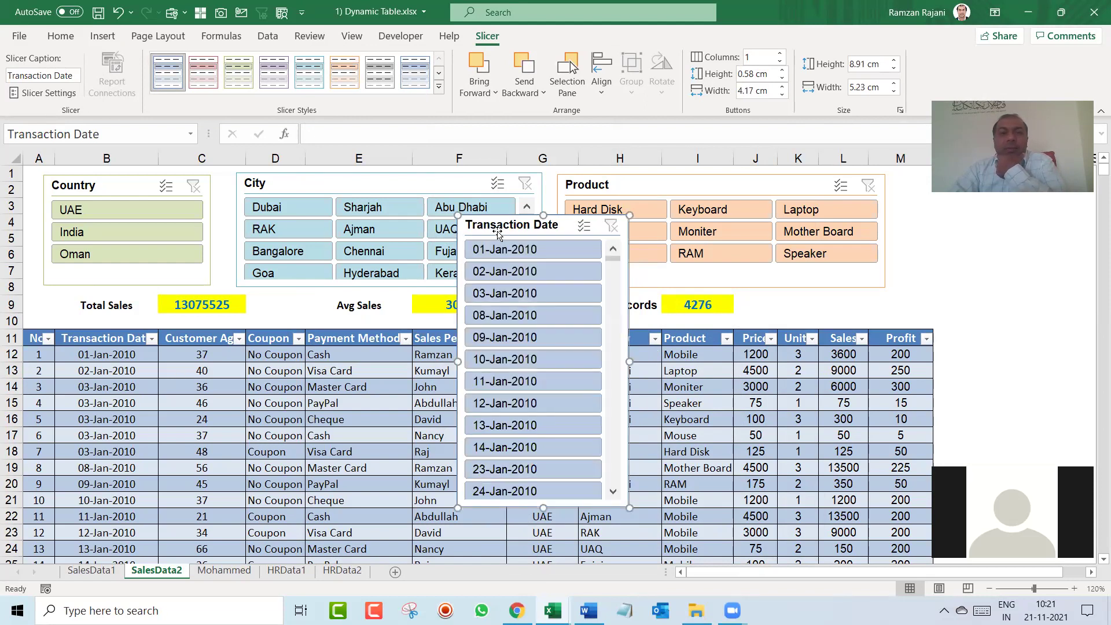
{"action": "left_click", "coordinate": [508, 250]}
{"action": "left_click", "coordinate": [507, 273]}
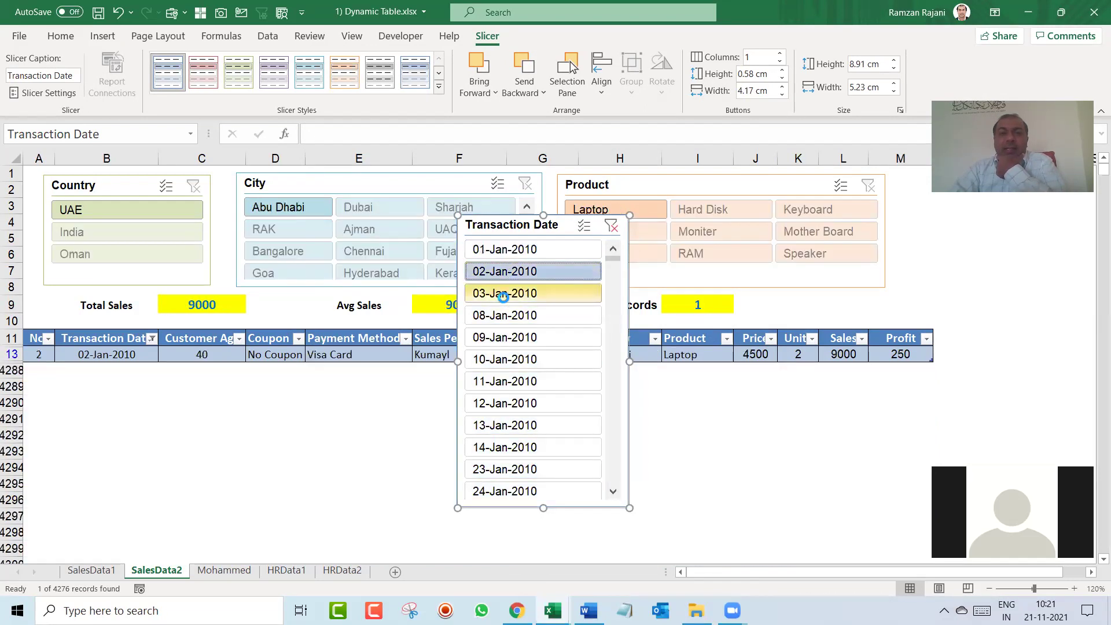
{"action": "left_click", "coordinate": [503, 294]}
{"action": "left_click", "coordinate": [504, 317]}
{"action": "left_click", "coordinate": [611, 226]}
Nudge the Transaction Date slicer into place and delete it
{"action": "left_click_drag", "start_coordinate": [615, 286], "coordinate": [618, 242]}
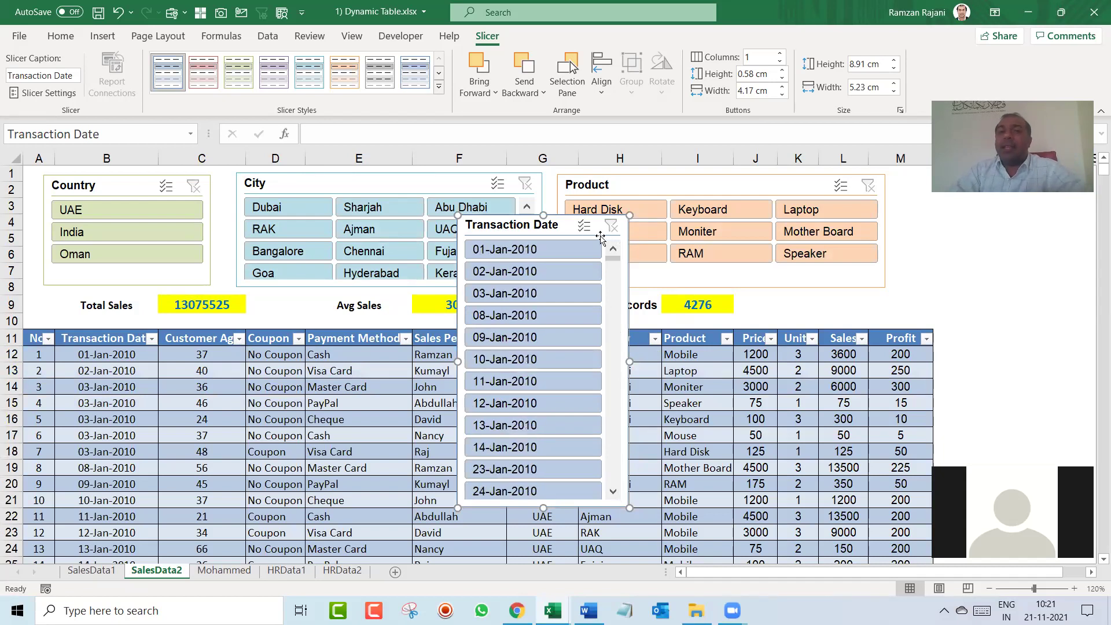
{"action": "left_click_drag", "start_coordinate": [539, 235], "coordinate": [511, 252]}
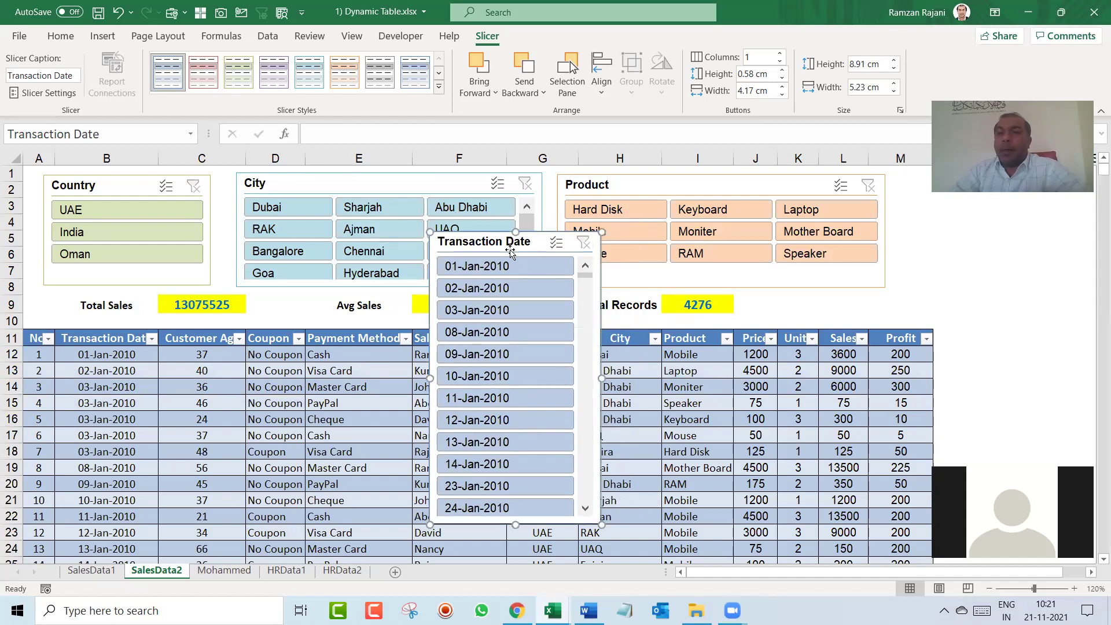
{"action": "key", "text": "Delete"}
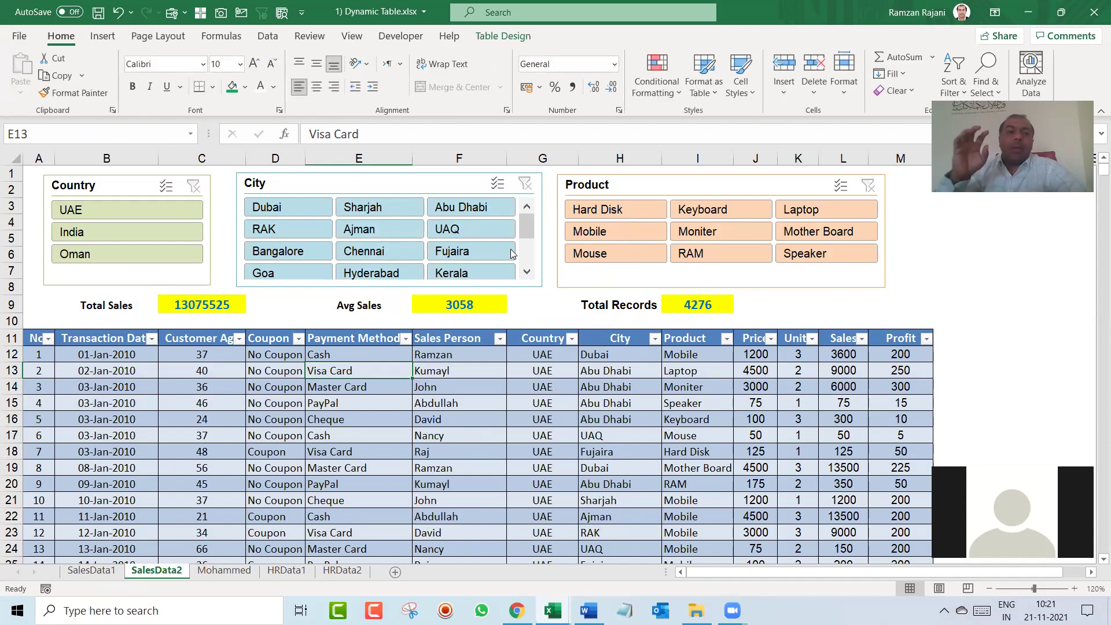
Attempt Insert > Timeline on the table and cancel the Existing Connections dialog
{"action": "left_click", "coordinate": [403, 400]}
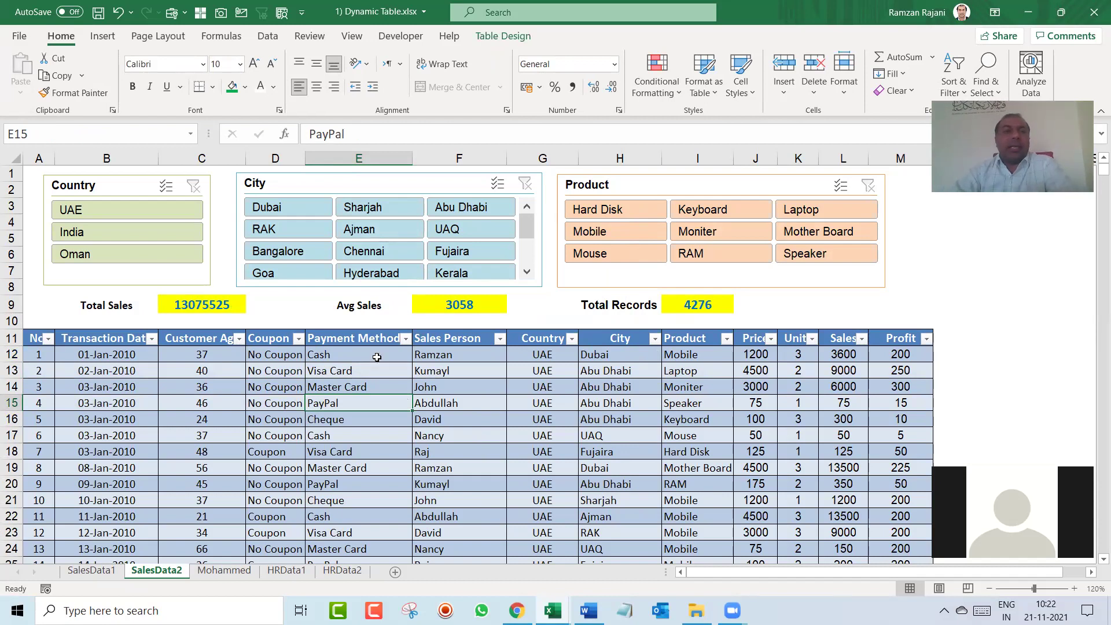
{"action": "left_click", "coordinate": [103, 37]}
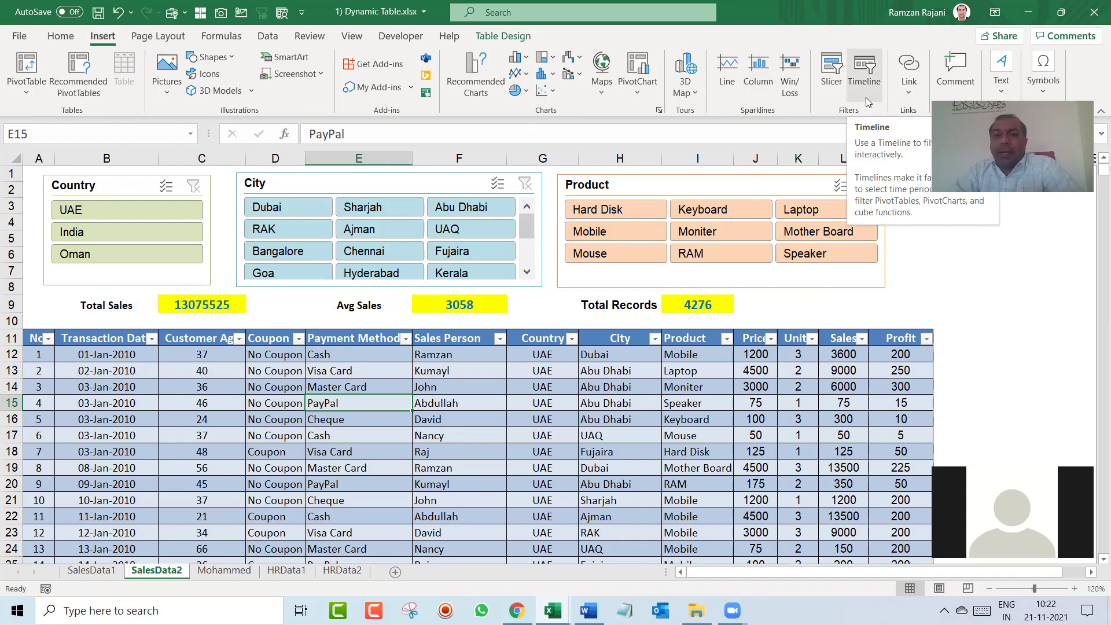
{"action": "left_click", "coordinate": [866, 97]}
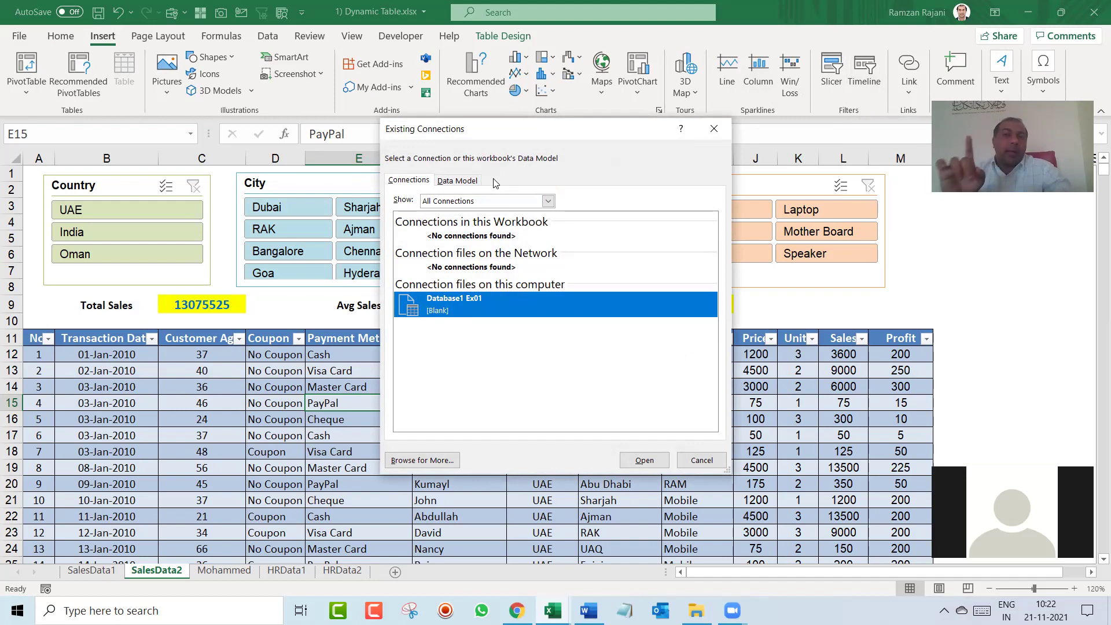
{"action": "key", "text": "Escape"}
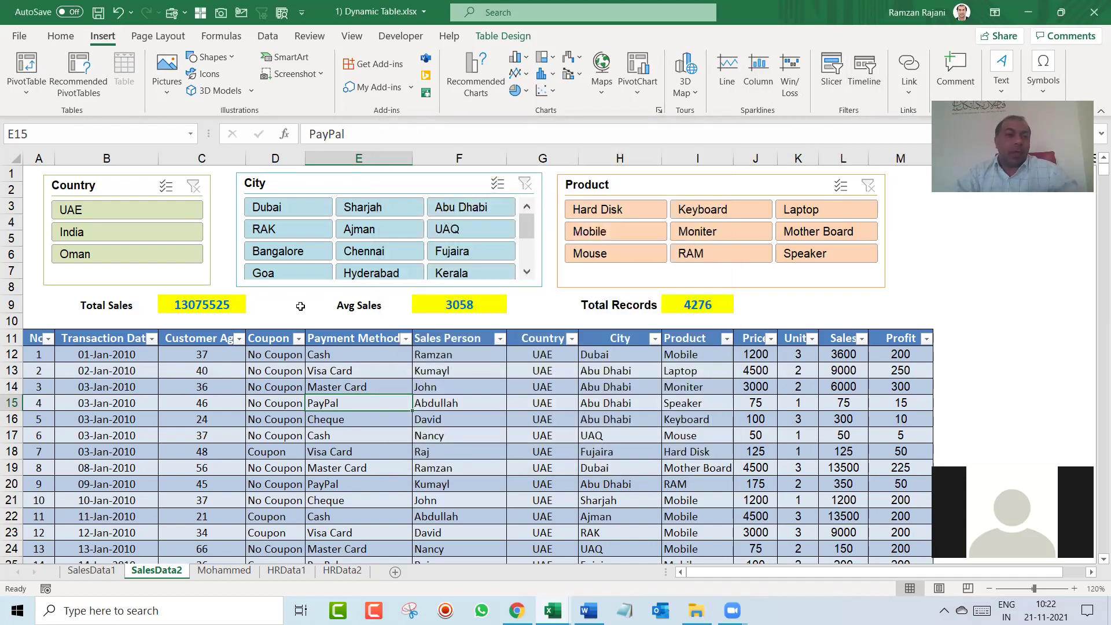
Type the heading 'Year' in N11, right of the Profit header
{"action": "left_click", "coordinate": [210, 341]}
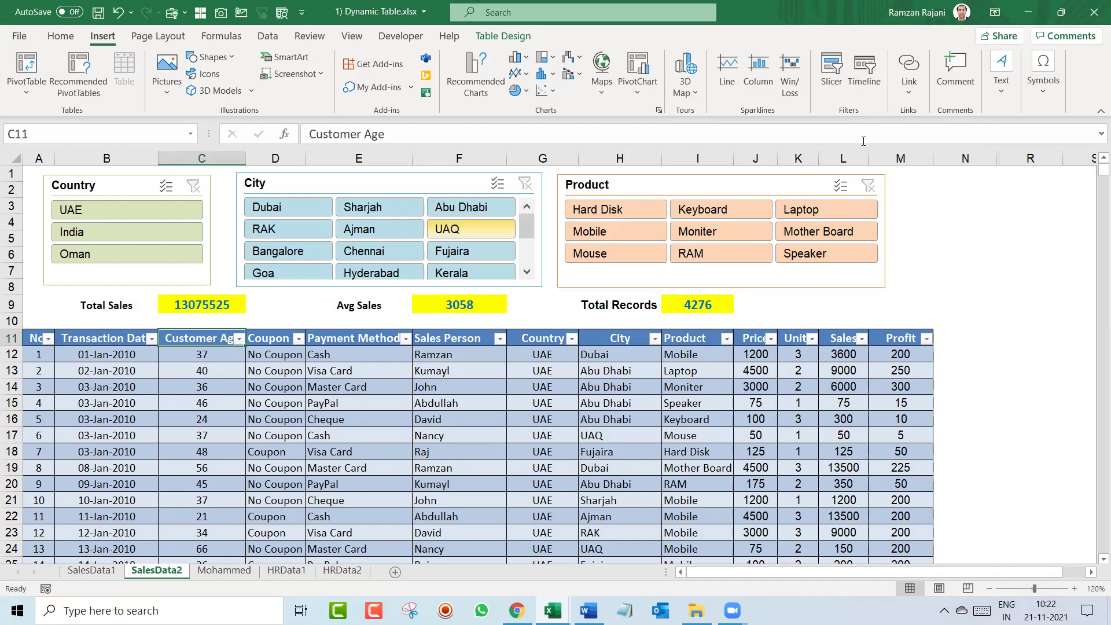
{"action": "key", "text": "Right"}
{"action": "key", "text": "Right"}
{"action": "key", "text": "Right"}
{"action": "key", "text": "Right"}
{"action": "key", "text": "Right"}
{"action": "key", "text": "Right"}
{"action": "key", "text": "Right"}
{"action": "key", "text": "Right"}
{"action": "key", "text": "Right"}
{"action": "key", "text": "Right"}
{"action": "key", "text": "Right"}
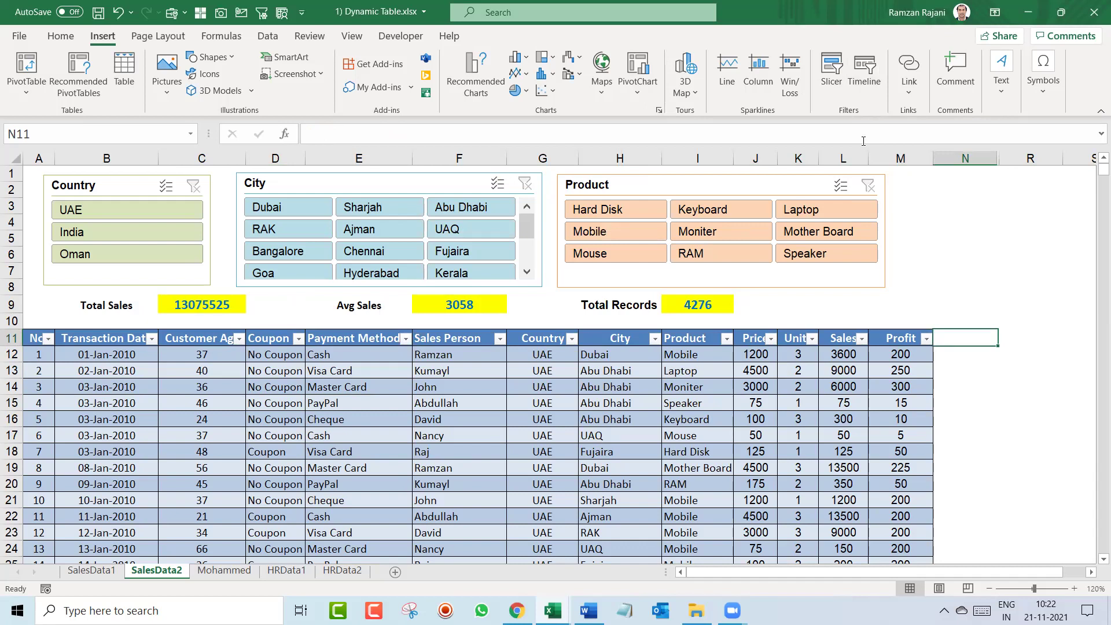
{"action": "type", "text": "Year"}
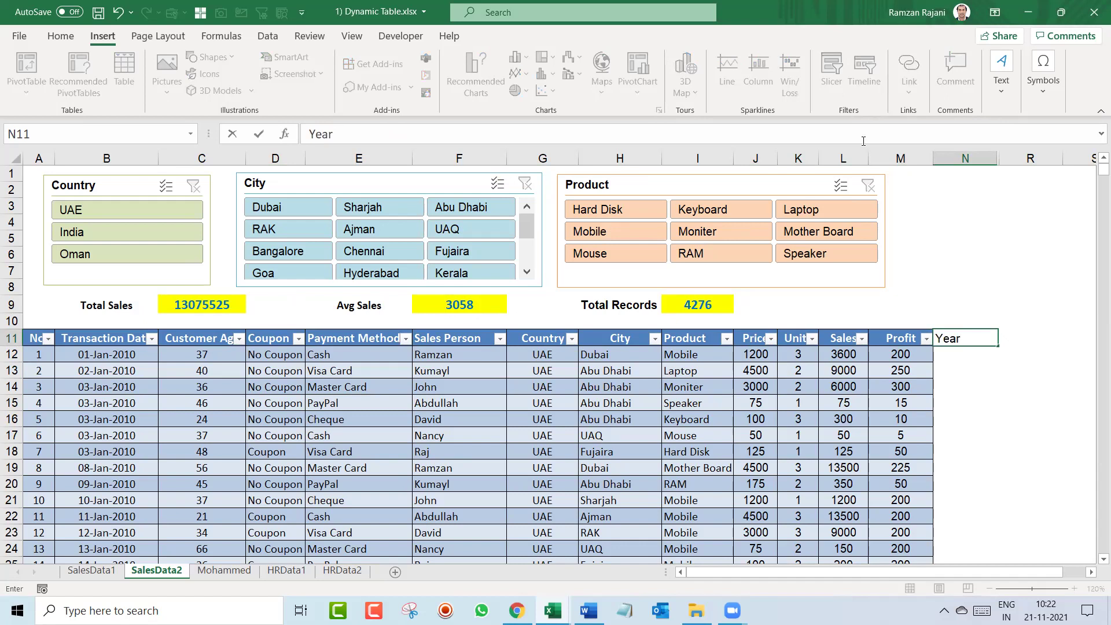
Commit 'Year' in N11 to extend the table, then enter a 'Months' heading in R11
{"action": "key", "text": "Return"}
{"action": "key", "text": "Up"}
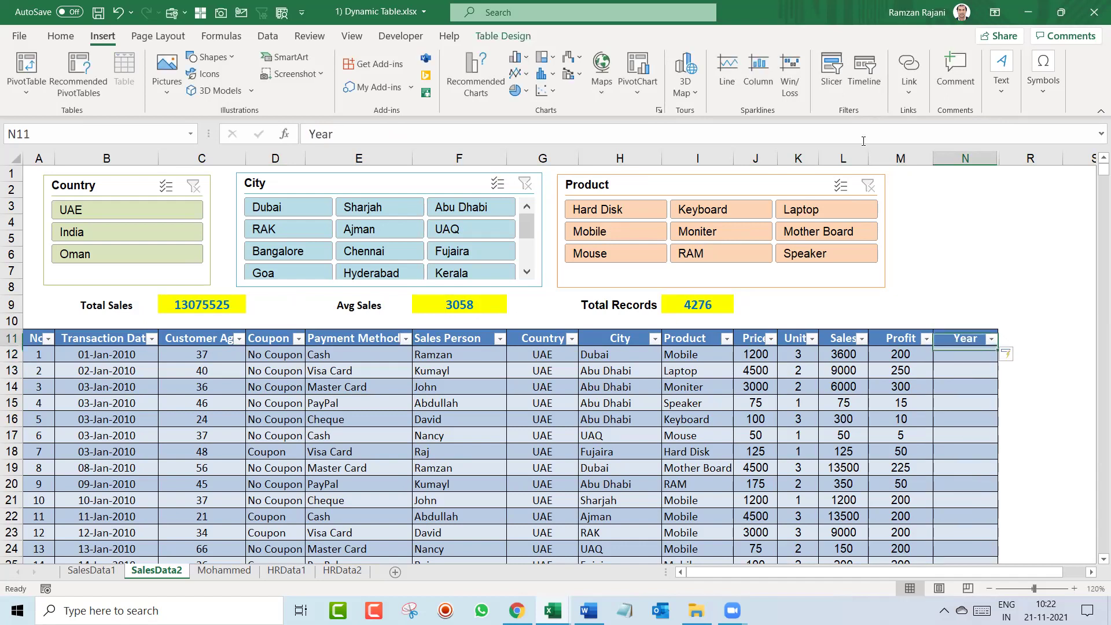
{"action": "key", "text": "Right"}
{"action": "type", "text": "Mont"}
{"action": "key", "text": "BackSpace"}
{"action": "type", "text": "nth"}
{"action": "key", "text": "BackSpace"}
{"action": "key", "text": "BackSpace"}
{"action": "key", "text": "BackSpace"}
{"action": "type", "text": "ths"}
{"action": "key", "text": "Return"}
Clear Months from R11, paste the Year header there, then undo and cancel the copy
{"action": "key", "text": "Up"}
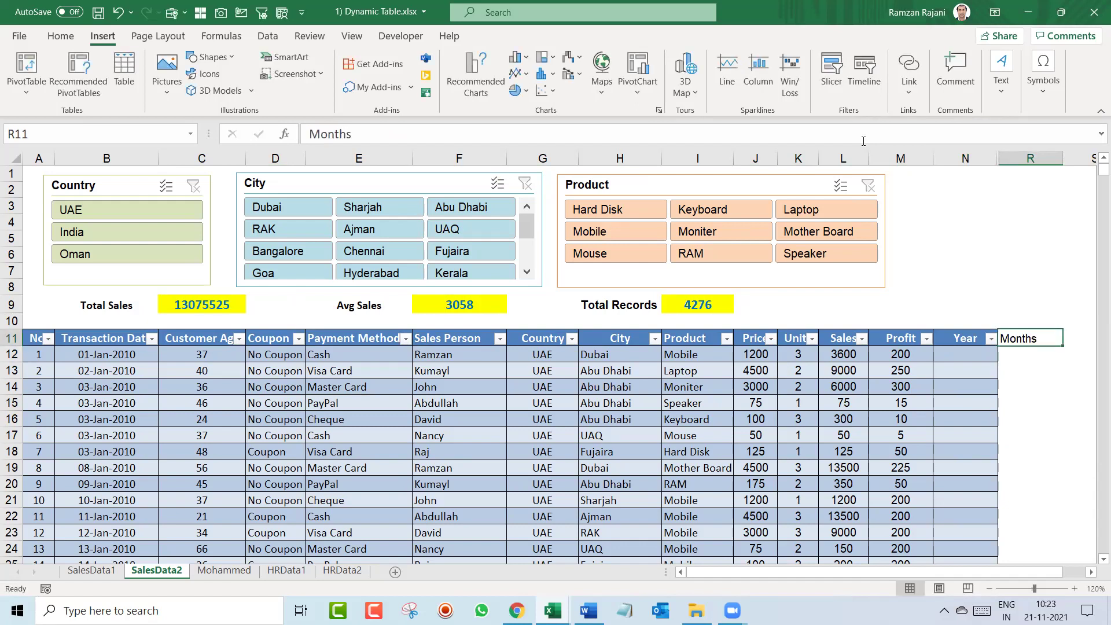
{"action": "key", "text": "Left"}
{"action": "key", "text": "Right"}
{"action": "key", "text": "Delete"}
{"action": "key", "text": "Left"}
{"action": "key", "text": "ctrl+c"}
{"action": "key", "text": "Right"}
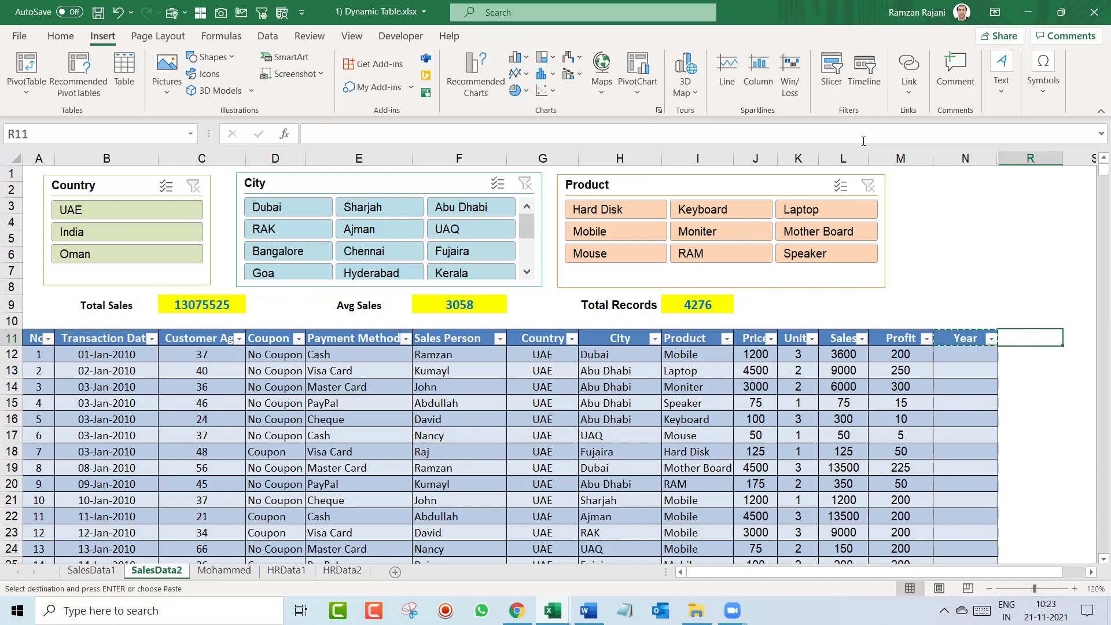
{"action": "key", "text": "Return"}
{"action": "key", "text": "ctrl+z"}
{"action": "key", "text": "Escape"}
Copy the whole Year column into column R, then undo that paste
{"action": "key", "text": "Left"}
{"action": "key", "text": "ctrl+shift+Down"}
{"action": "key", "text": "ctrl+c"}
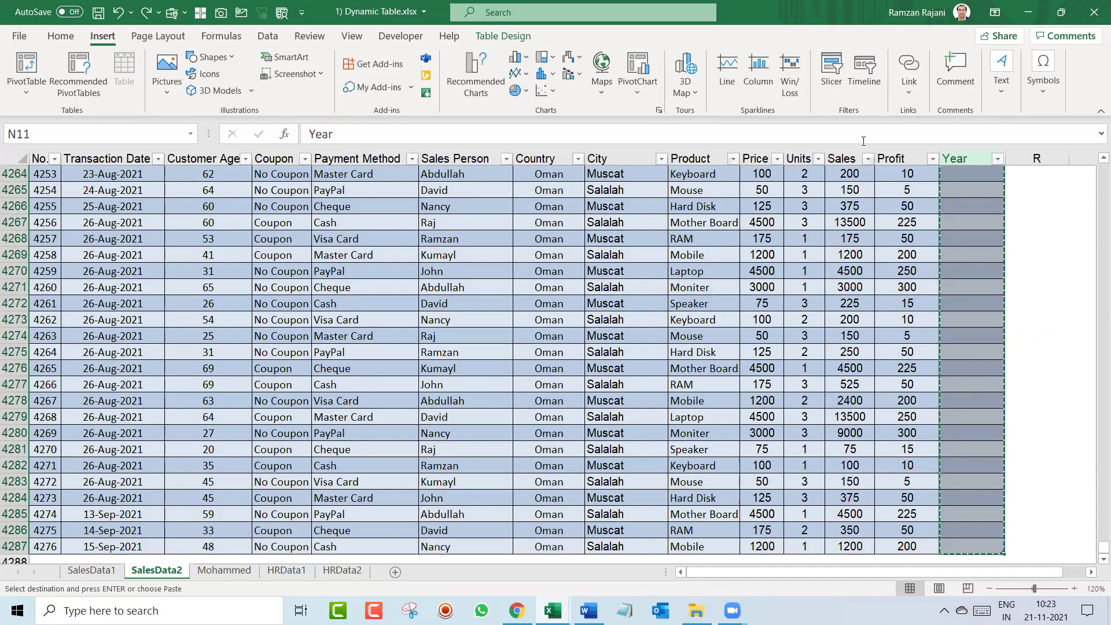
{"action": "key", "text": "Up"}
{"action": "key", "text": "Down"}
{"action": "key", "text": "Right"}
{"action": "key", "text": "Return"}
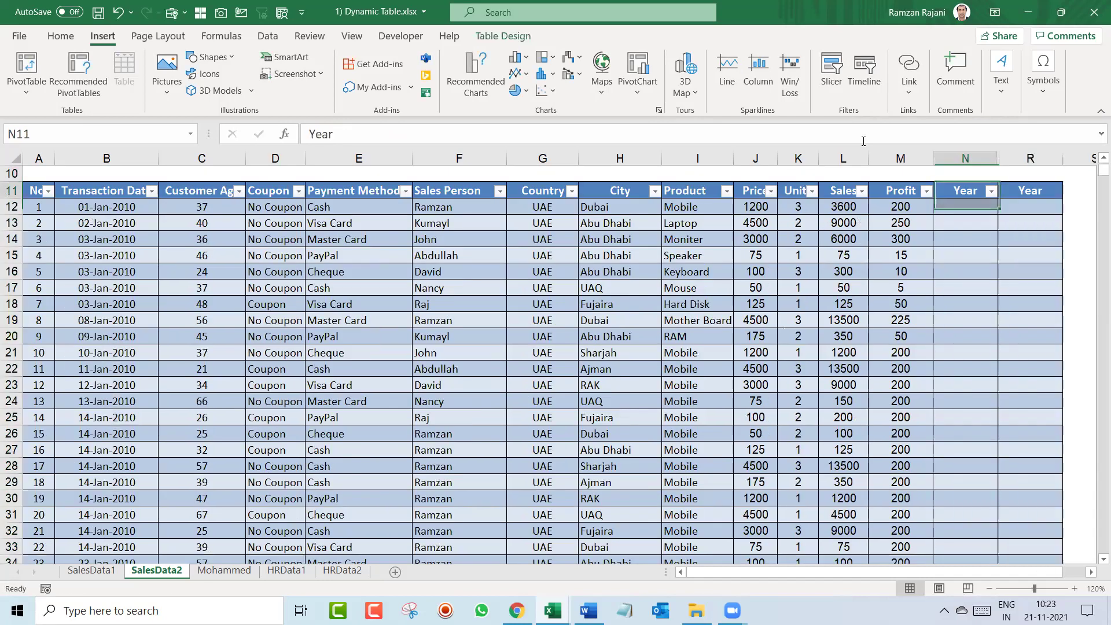
{"action": "type", "text": "Mo"}
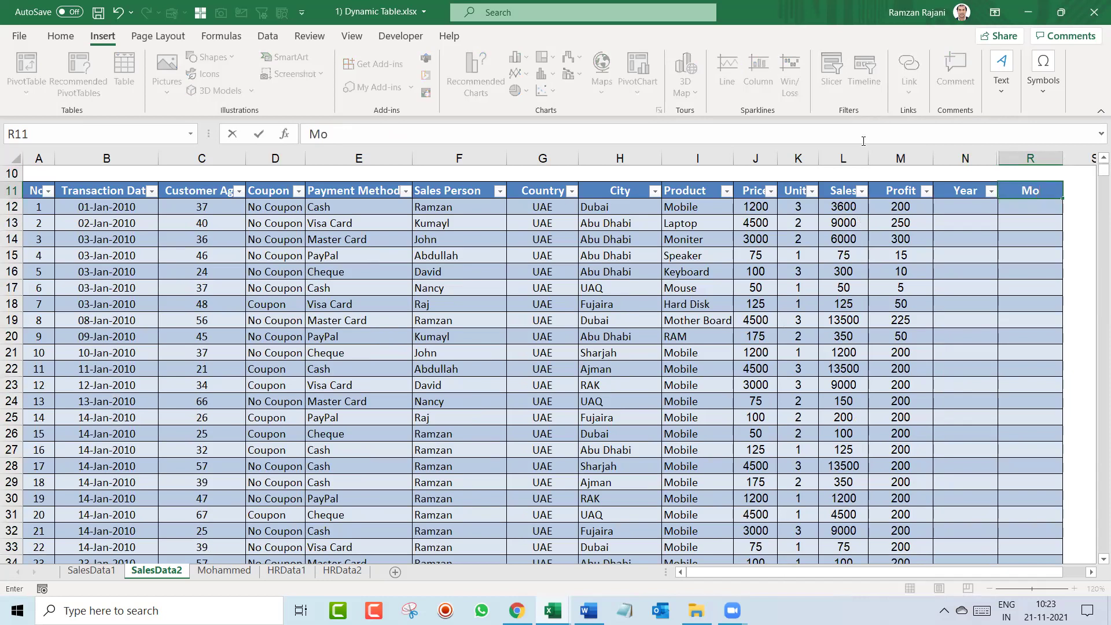
{"action": "key", "text": "Escape"}
{"action": "key", "text": "Left"}
{"action": "key", "text": "Right"}
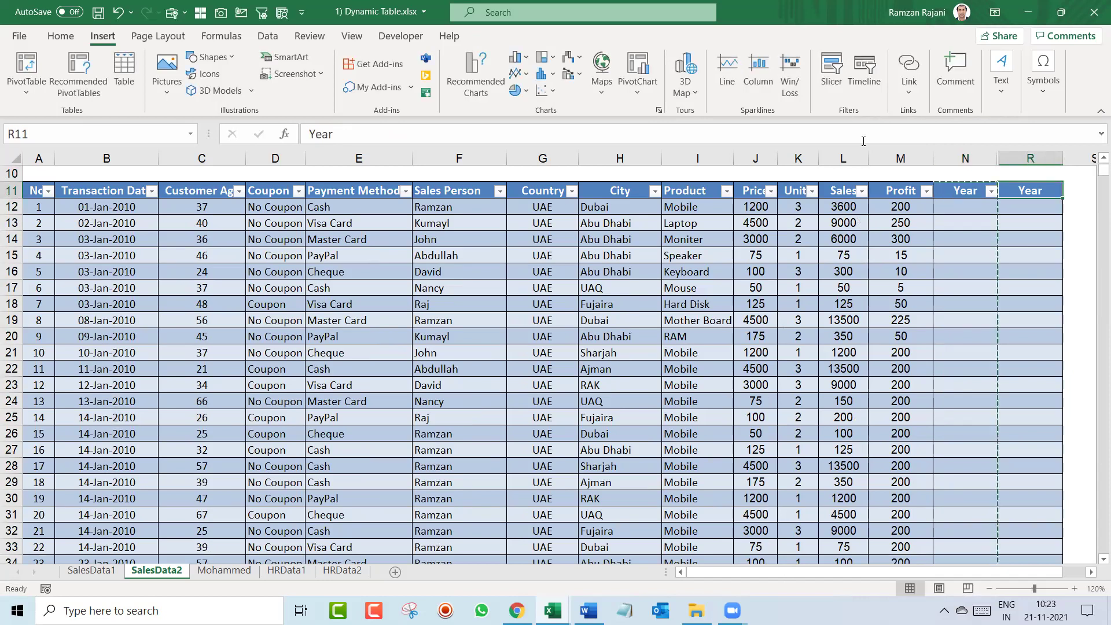
{"action": "key", "text": "ctrl+z"}
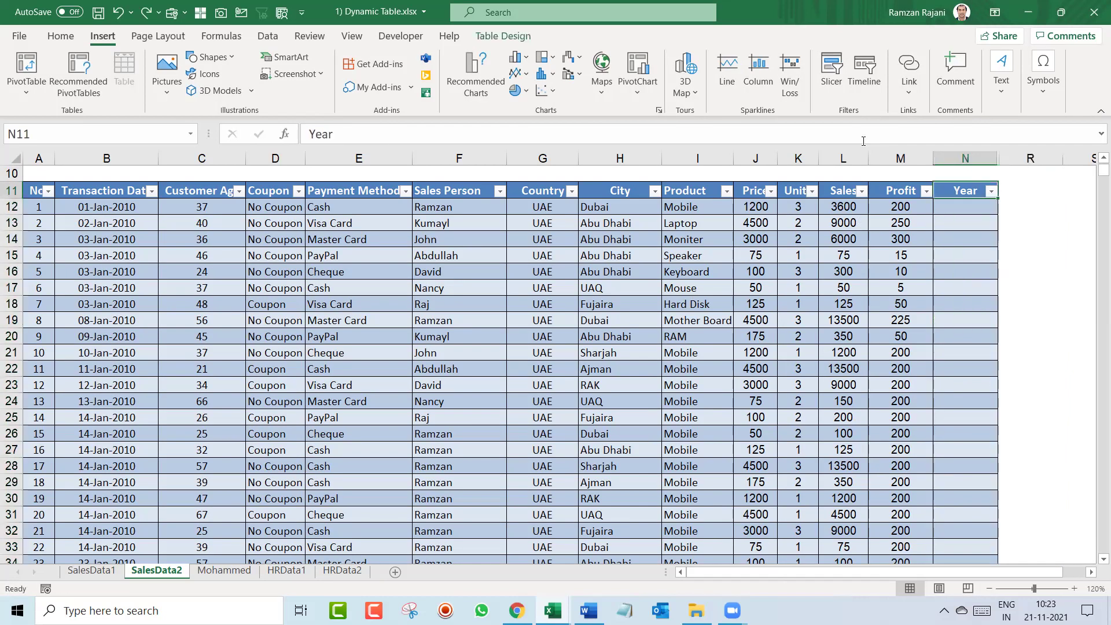
Stretch the table to column R, undo the resize, and return to cell N12
{"action": "key", "text": "ctrl+Down"}
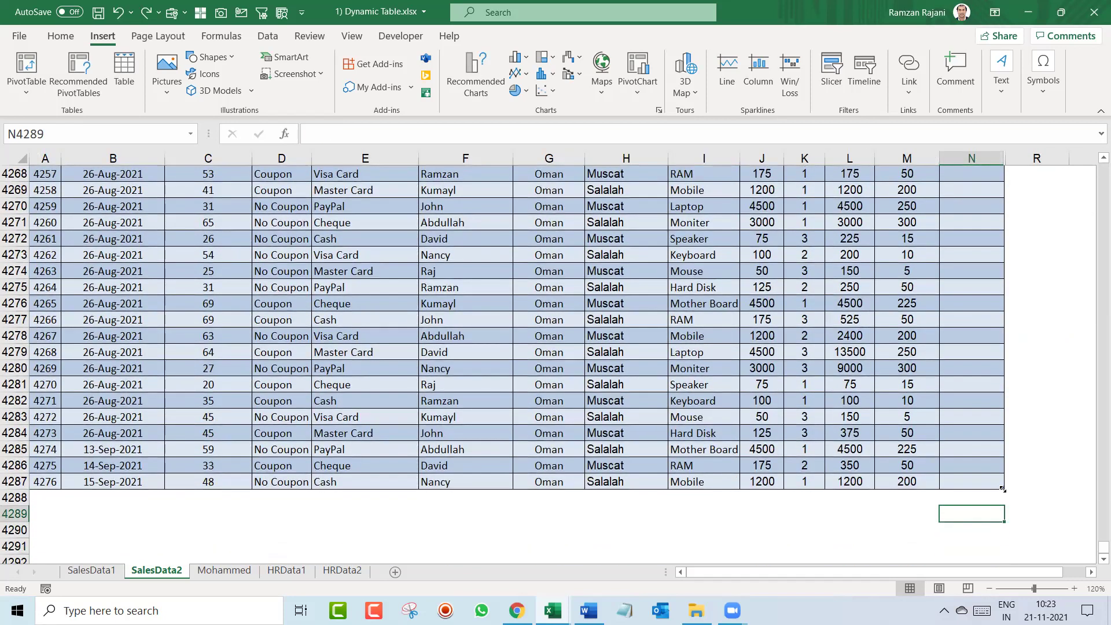
{"action": "left_click_drag", "start_coordinate": [1003, 488], "coordinate": [1041, 490]}
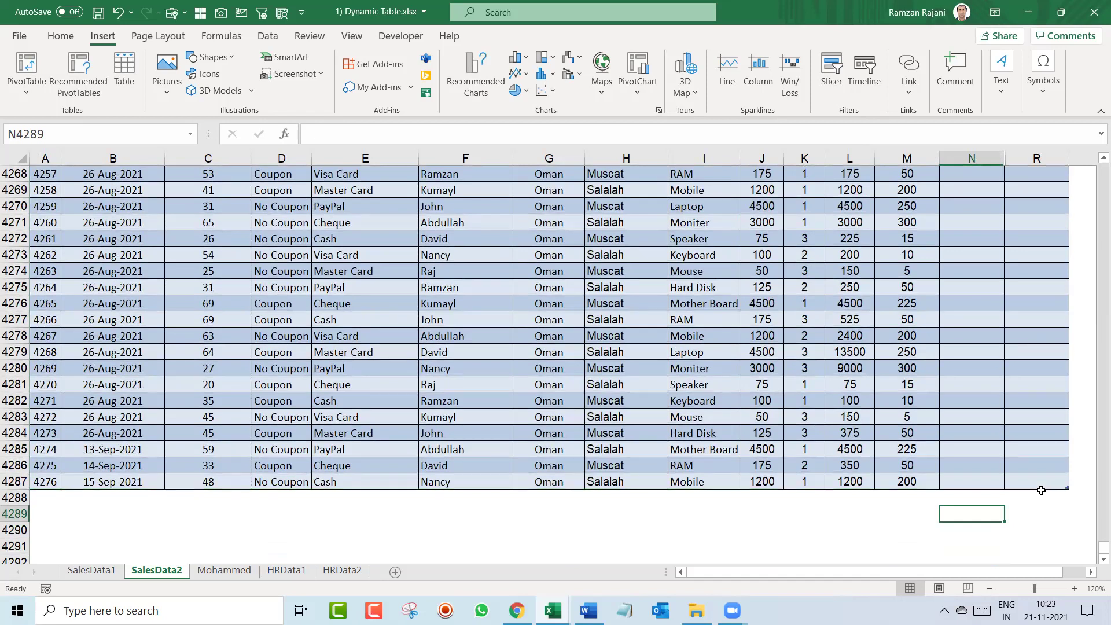
{"action": "key", "text": "ctrl+z"}
{"action": "key", "text": "Up"}
{"action": "key", "text": "Up"}
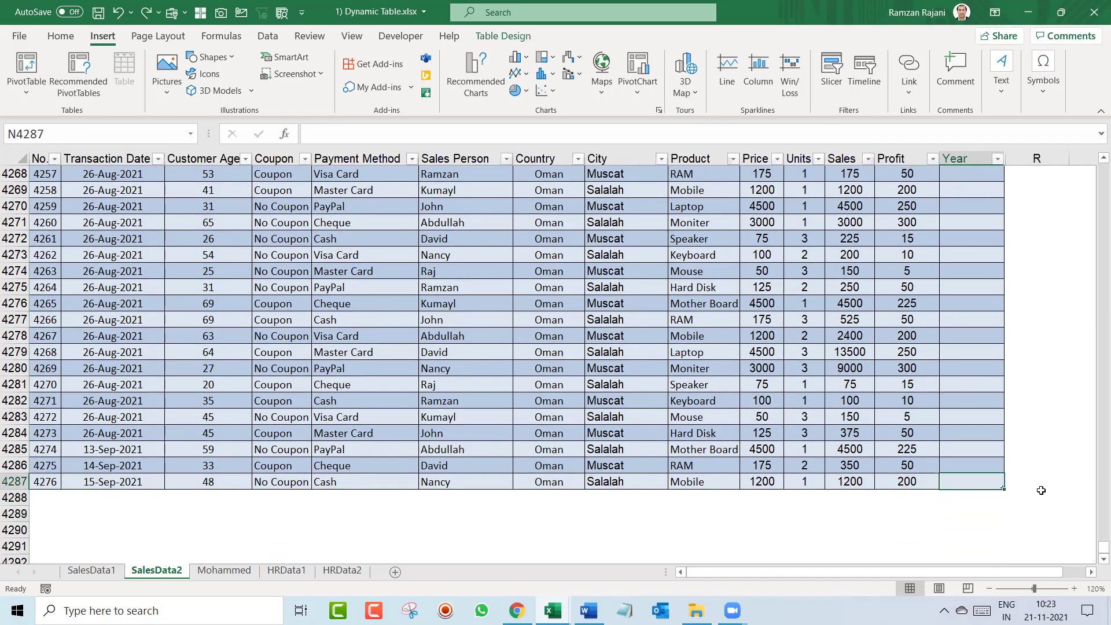
{"action": "key", "text": "ctrl+Up"}
{"action": "key", "text": "Up"}
{"action": "key", "text": "Up"}
{"action": "key", "text": "Down"}
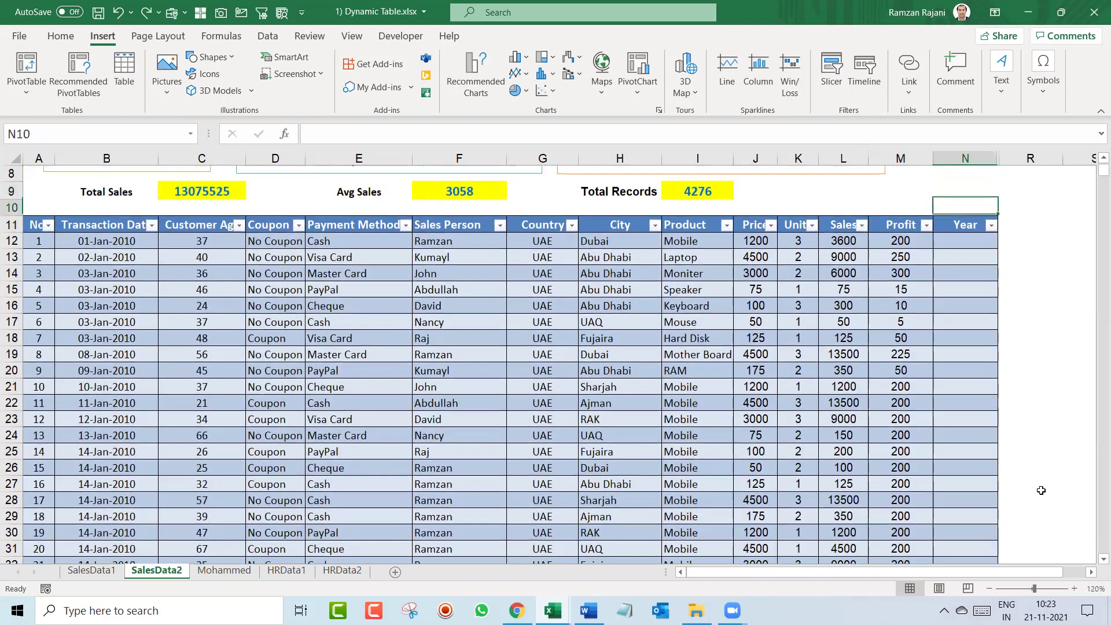
{"action": "key", "text": "Down"}
{"action": "key", "text": "Down"}
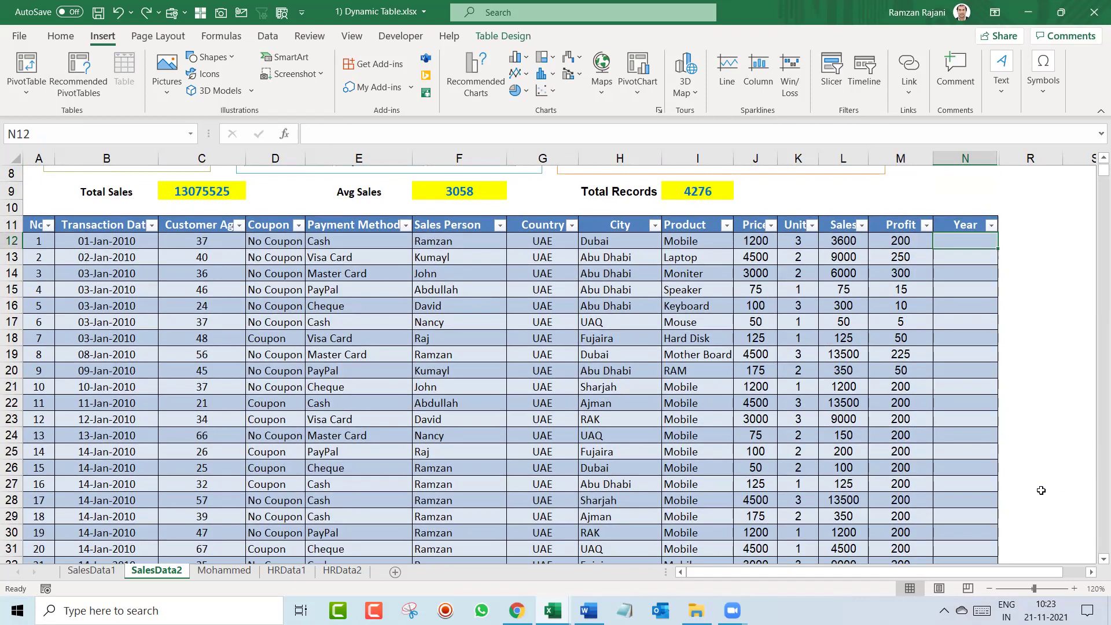
Enter =TEXT([@[Transaction Date]],"YYYY") in N12 so the Year column fills with 2010
{"action": "type", "text": "=text("}
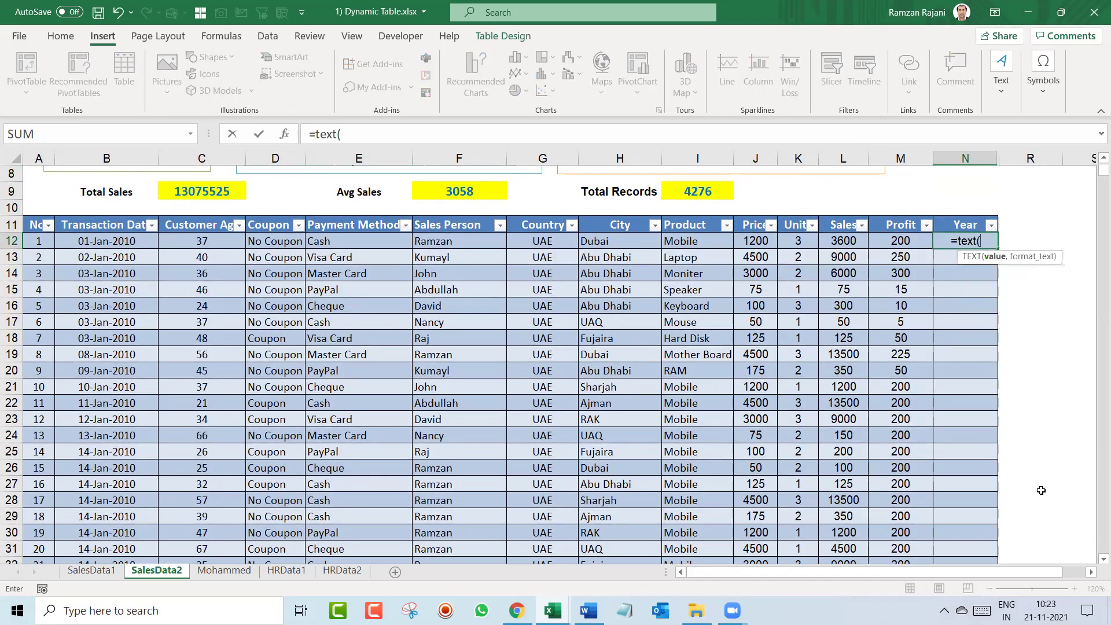
{"action": "left_click", "coordinate": [714, 605]}
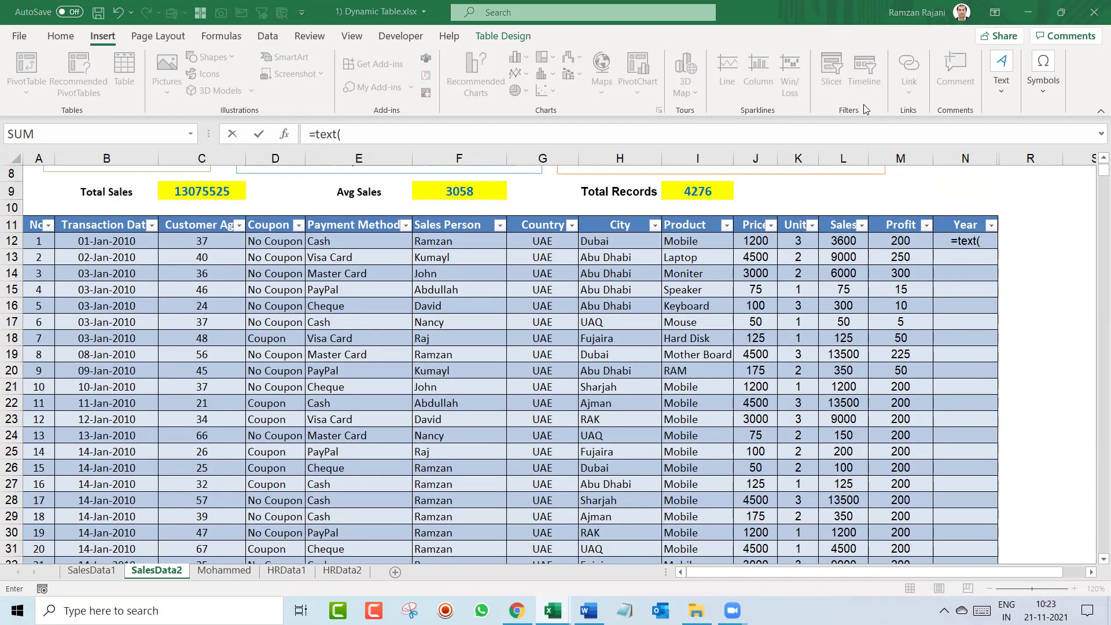
{"action": "left_click", "coordinate": [986, 241]}
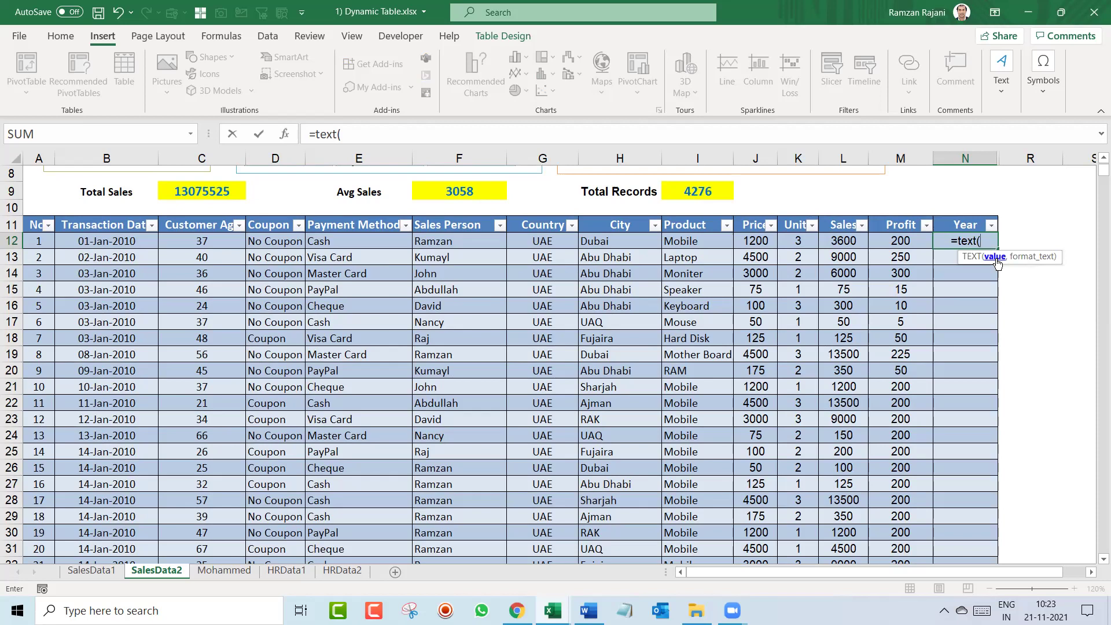
{"action": "left_click", "coordinate": [125, 243]}
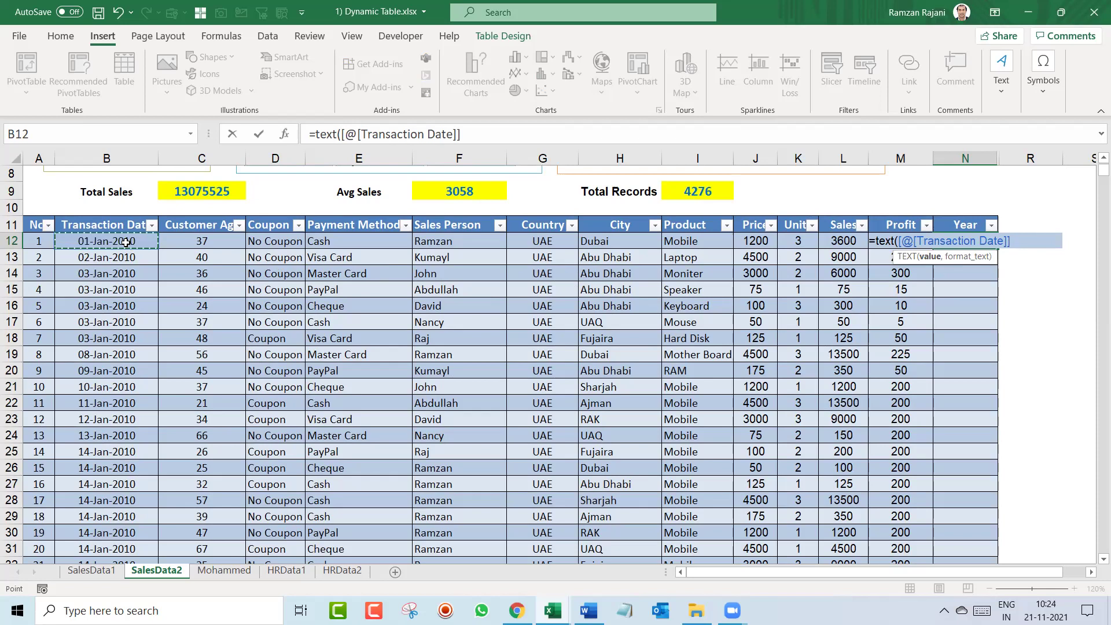
{"action": "type", "text": ","}
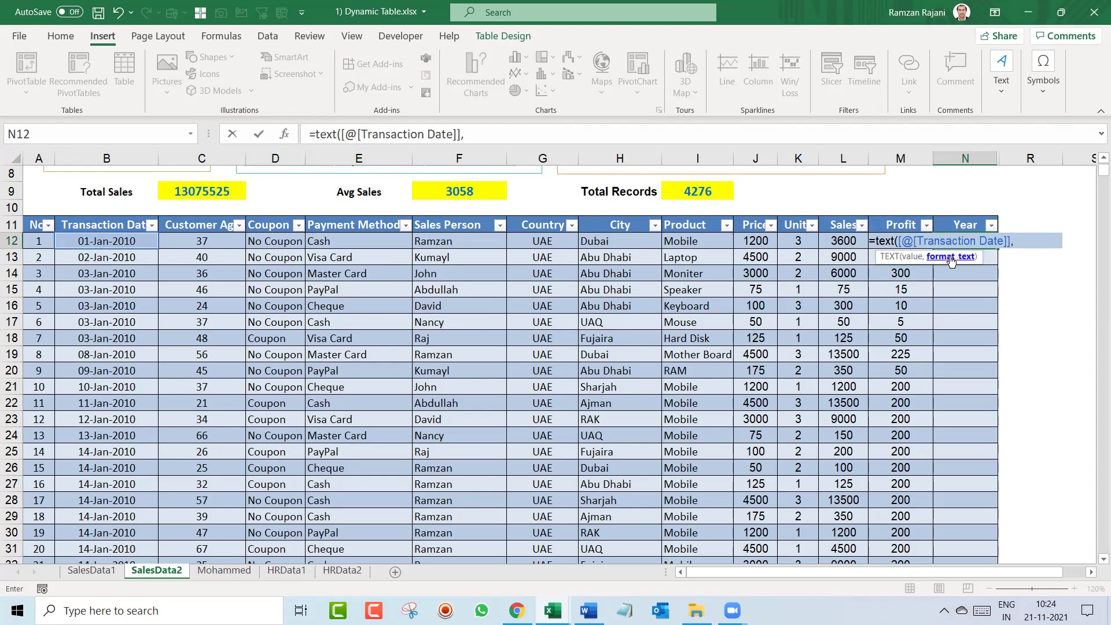
{"action": "type", "text": "\"YYYY\")"}
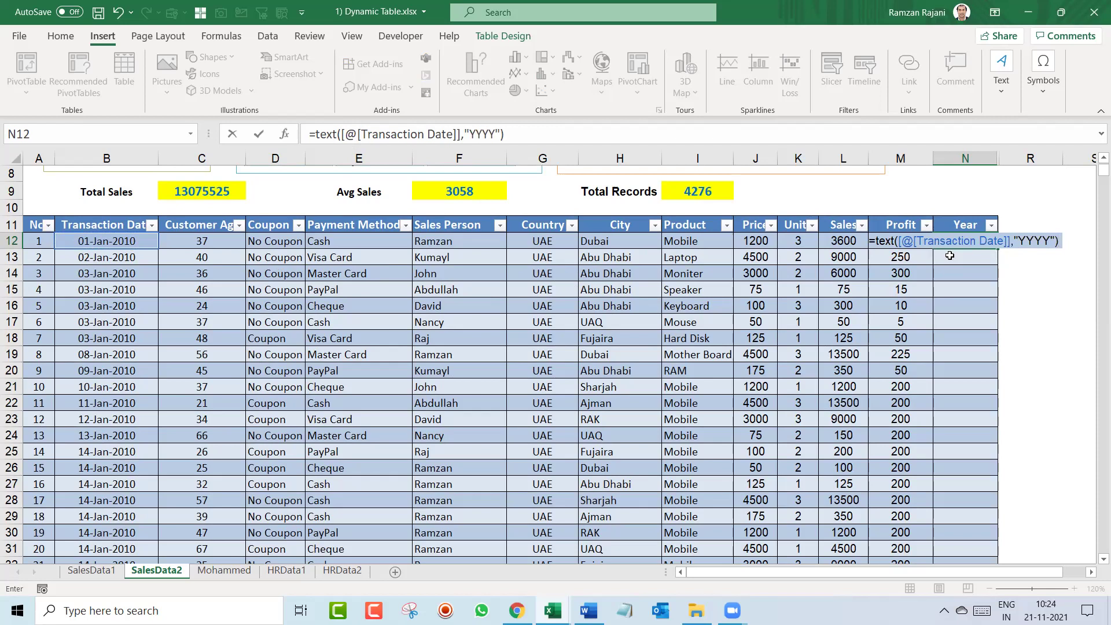
{"action": "key", "text": "ctrl+Return"}
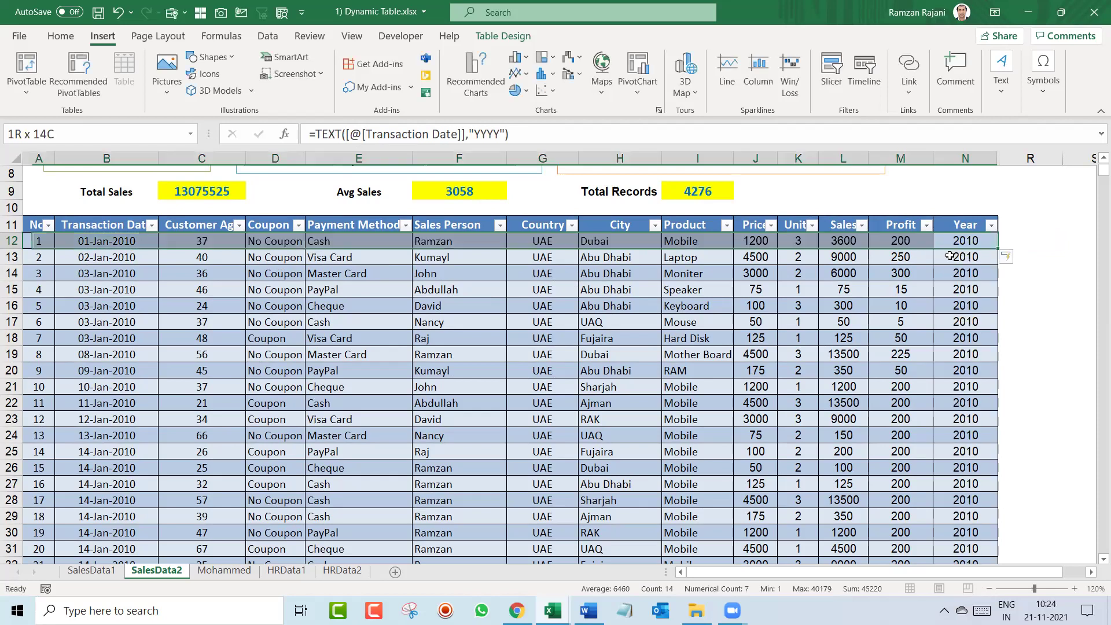
{"action": "key", "text": "Right"}
{"action": "key", "text": "Left"}
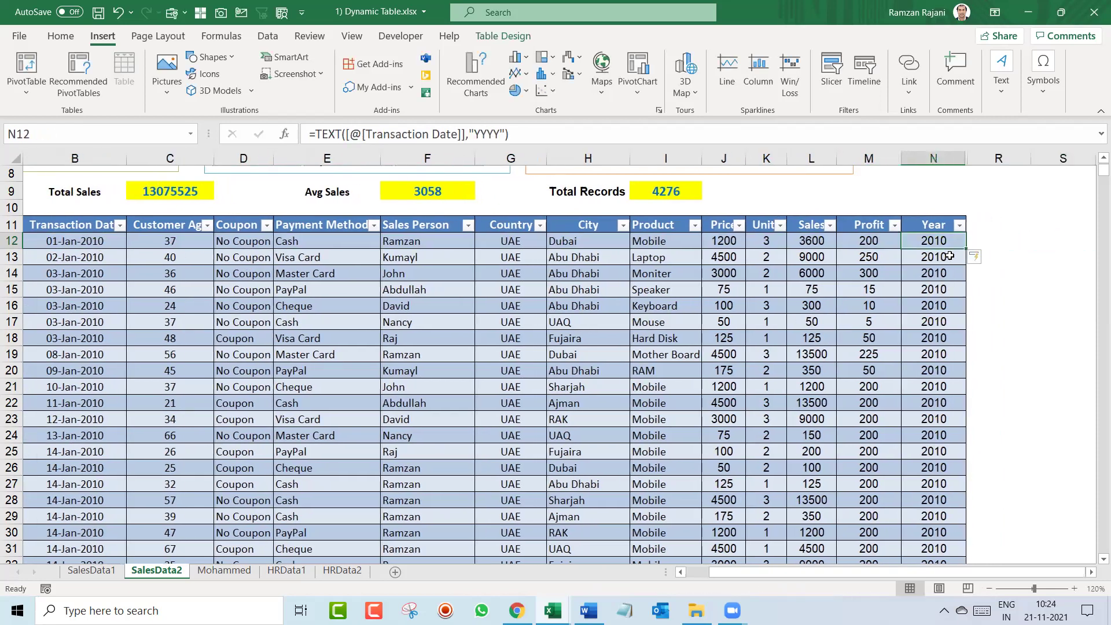
{"action": "key", "text": "Up"}
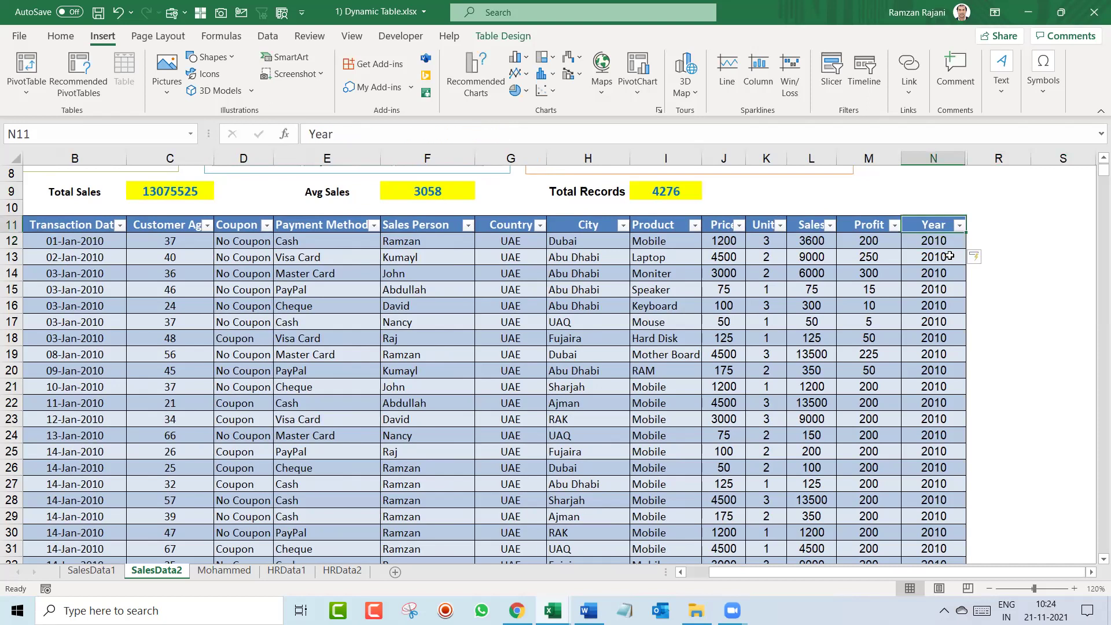
Fill the Year header cell N11 green
{"action": "left_click", "coordinate": [61, 35]}
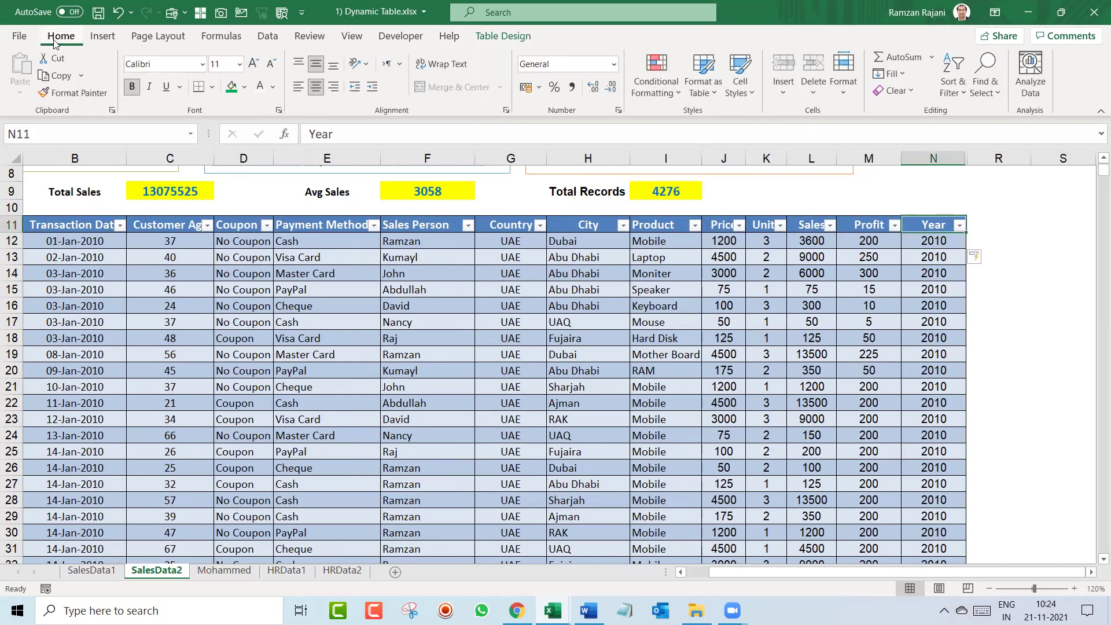
{"action": "left_click", "coordinate": [244, 87]}
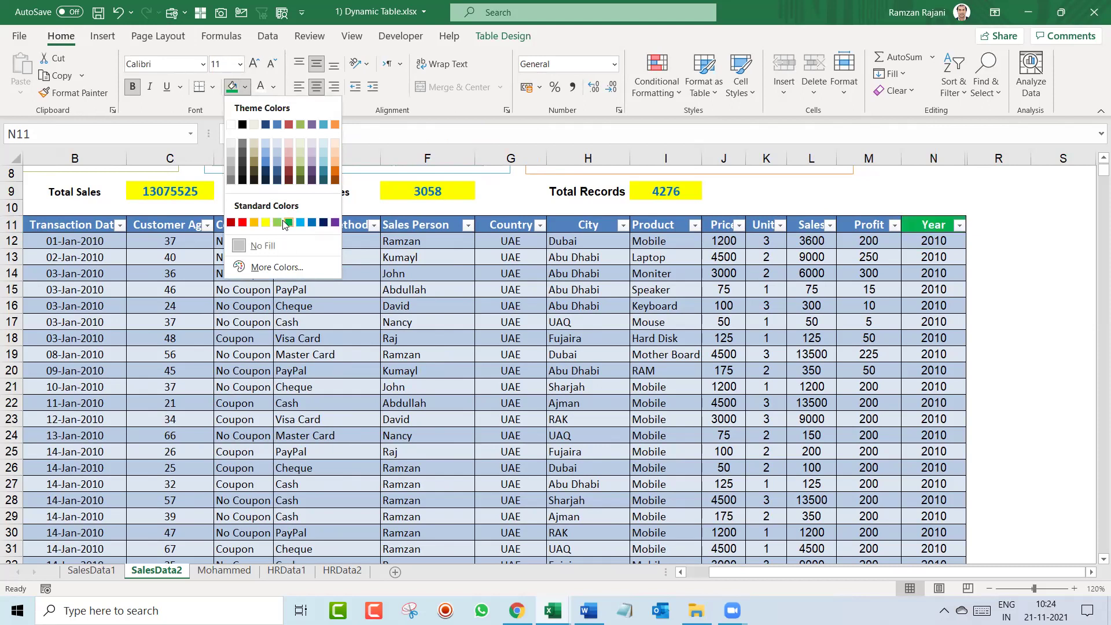
{"action": "left_click", "coordinate": [285, 223]}
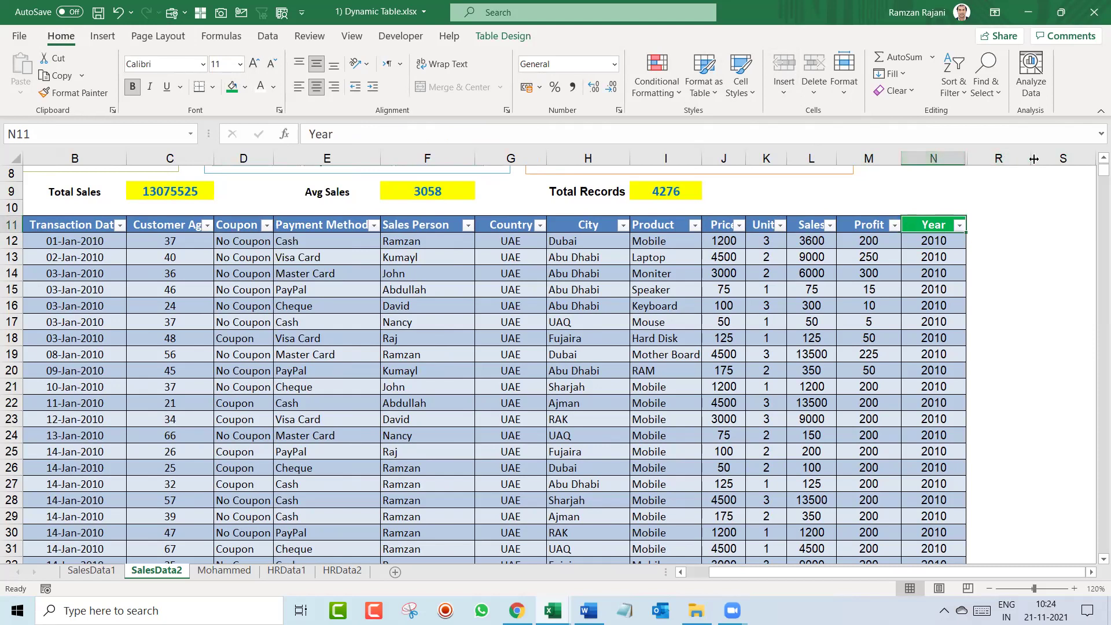
Unhide the hidden columns between N and R
{"action": "left_click", "coordinate": [950, 160]}
{"action": "left_click_drag", "start_coordinate": [950, 160], "coordinate": [974, 155]}
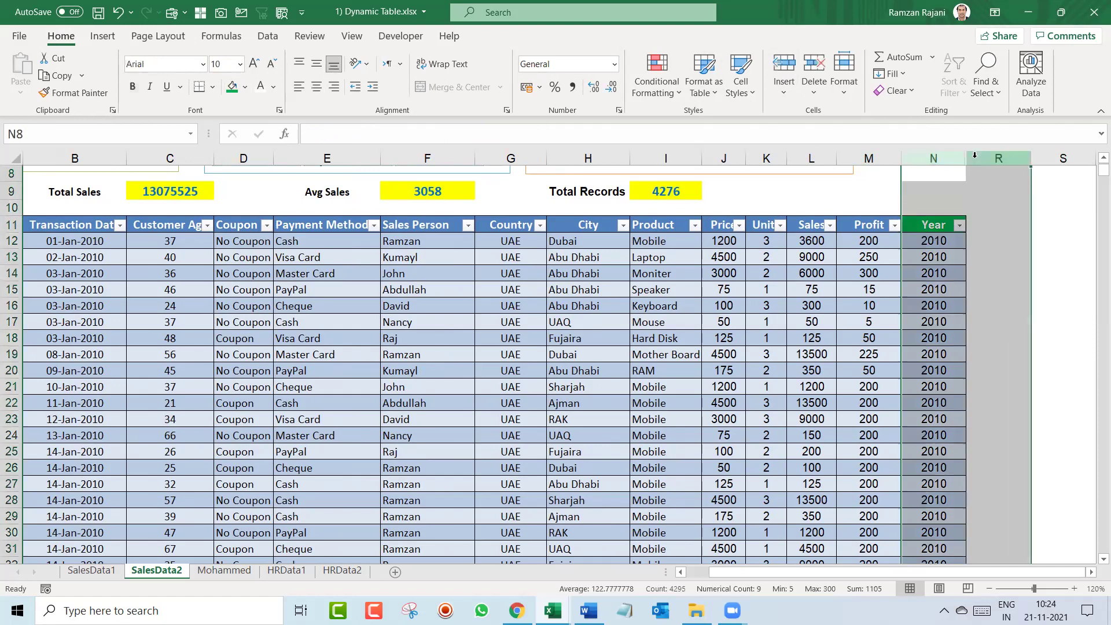
{"action": "right_click", "coordinate": [975, 155]}
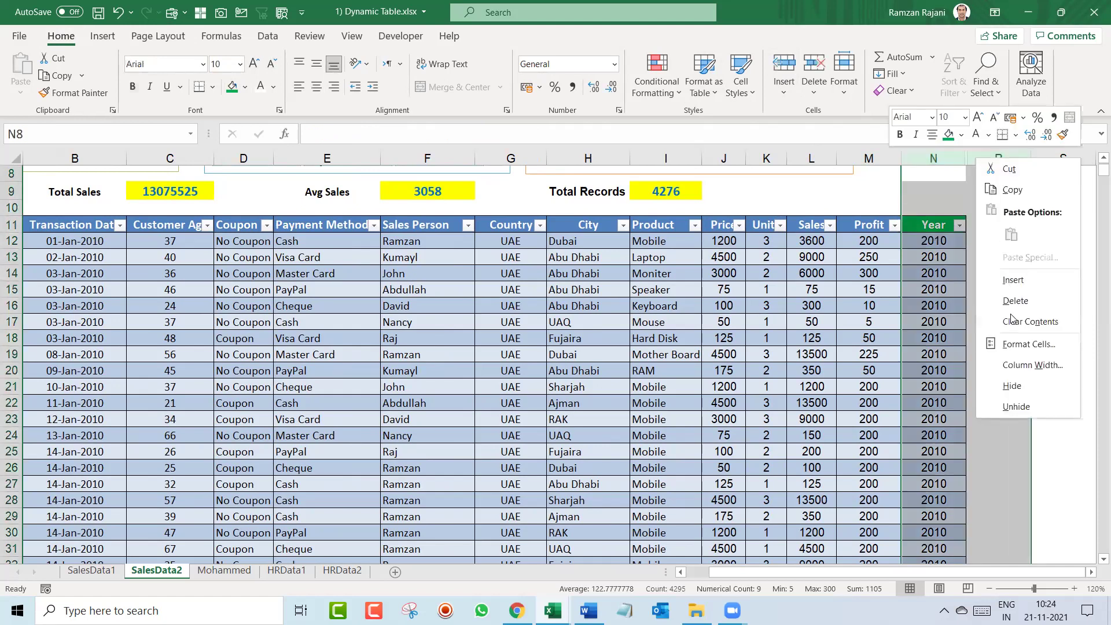
{"action": "left_click", "coordinate": [1024, 407]}
Clear the stray product-and-profit list from columns O through Q
{"action": "left_click", "coordinate": [992, 275]}
{"action": "key", "text": "Right"}
{"action": "key", "text": "Right"}
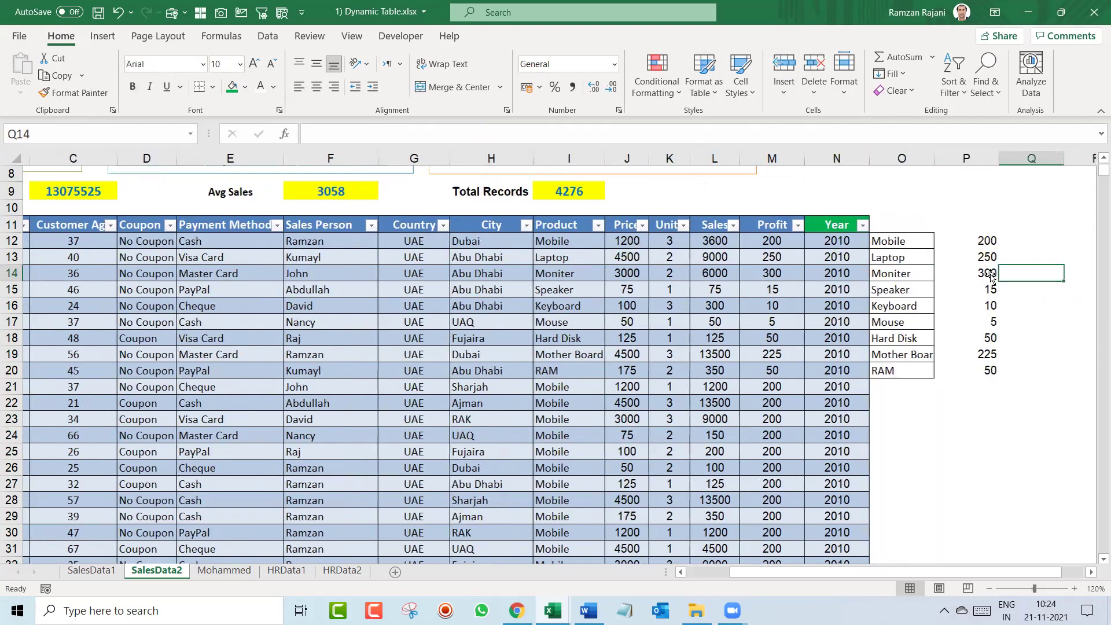
{"action": "key", "text": "Left"}
{"action": "key", "text": "Left"}
{"action": "key", "text": "ctrl+space"}
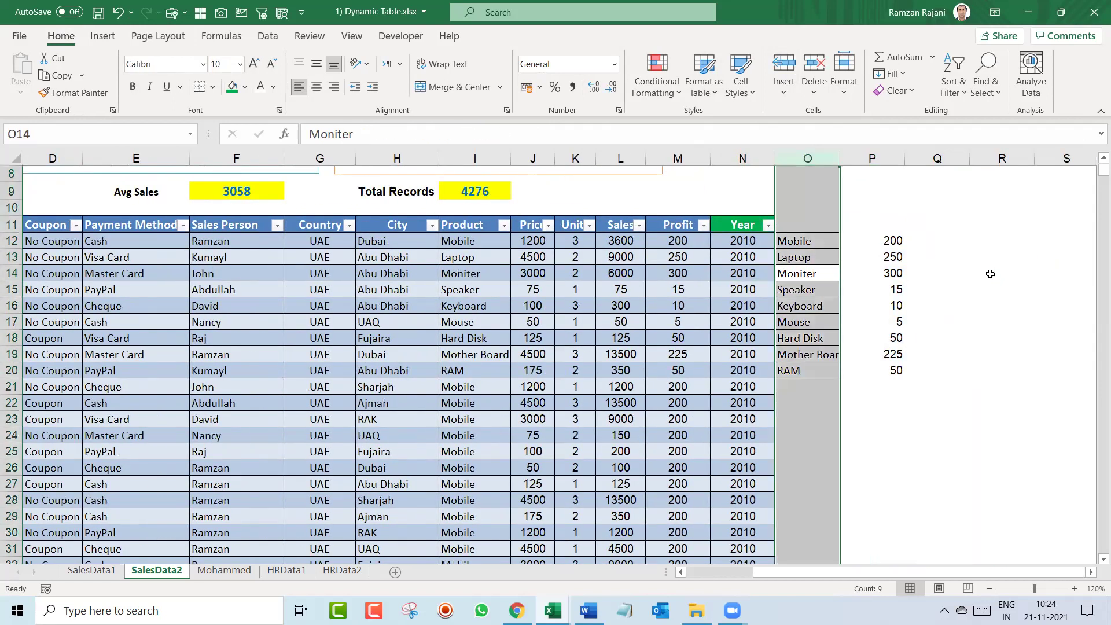
{"action": "key", "text": "shift+Right"}
{"action": "key", "text": "shift+Right"}
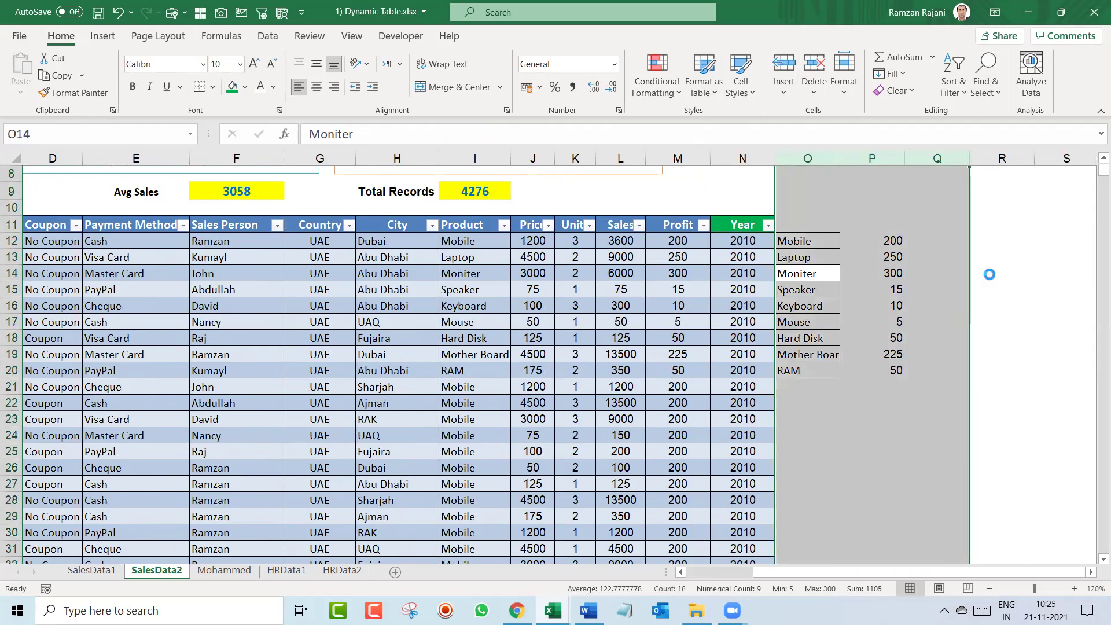
{"action": "key", "text": "Delete"}
{"action": "key", "text": "Left"}
{"action": "key", "text": "Up"}
{"action": "key", "text": "Up"}
{"action": "key", "text": "Up"}
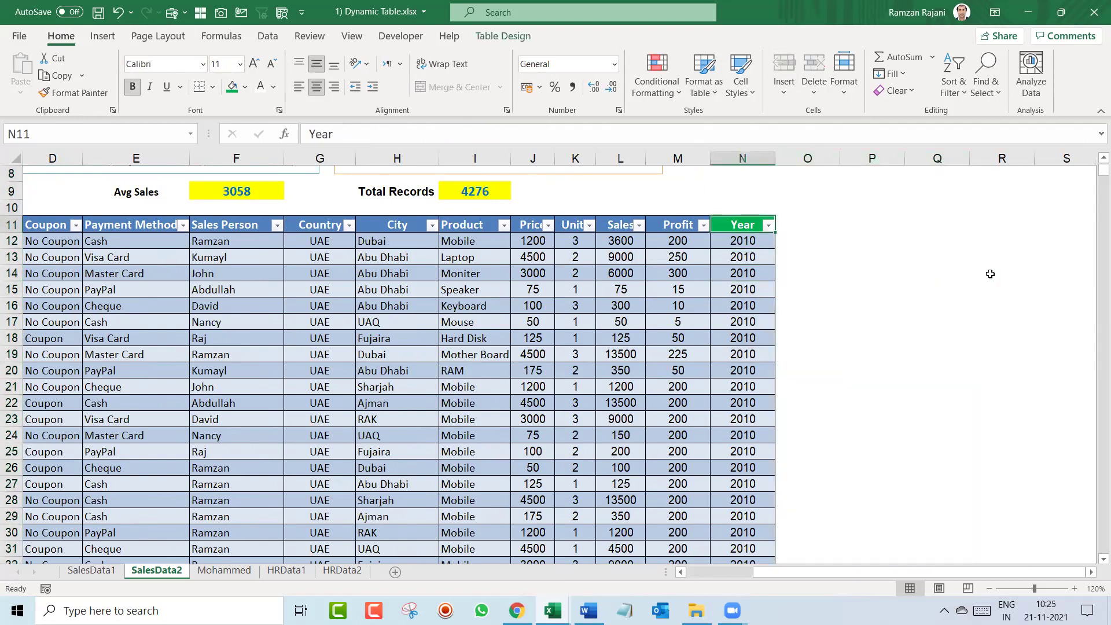
Type the 'Months' heading in O11 and fill it green
{"action": "key", "text": "Right"}
{"action": "type", "text": "Montah"}
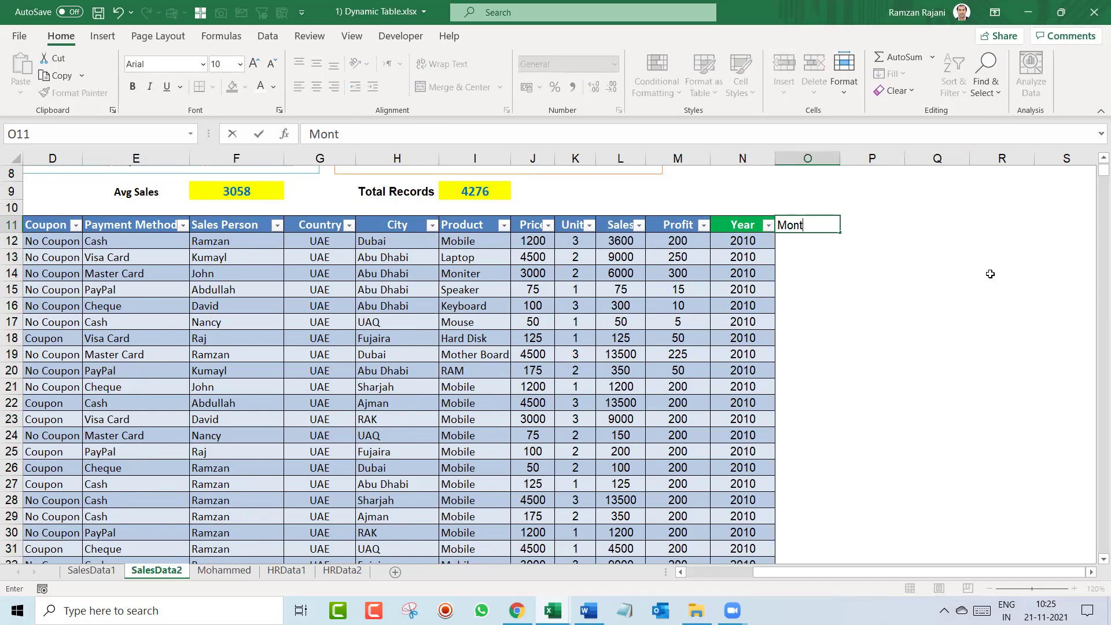
{"action": "key", "text": "BackSpace"}
{"action": "key", "text": "BackSpace"}
{"action": "key", "text": "BackSpace"}
{"action": "type", "text": "ths"}
{"action": "key", "text": "Return"}
{"action": "key", "text": "Up"}
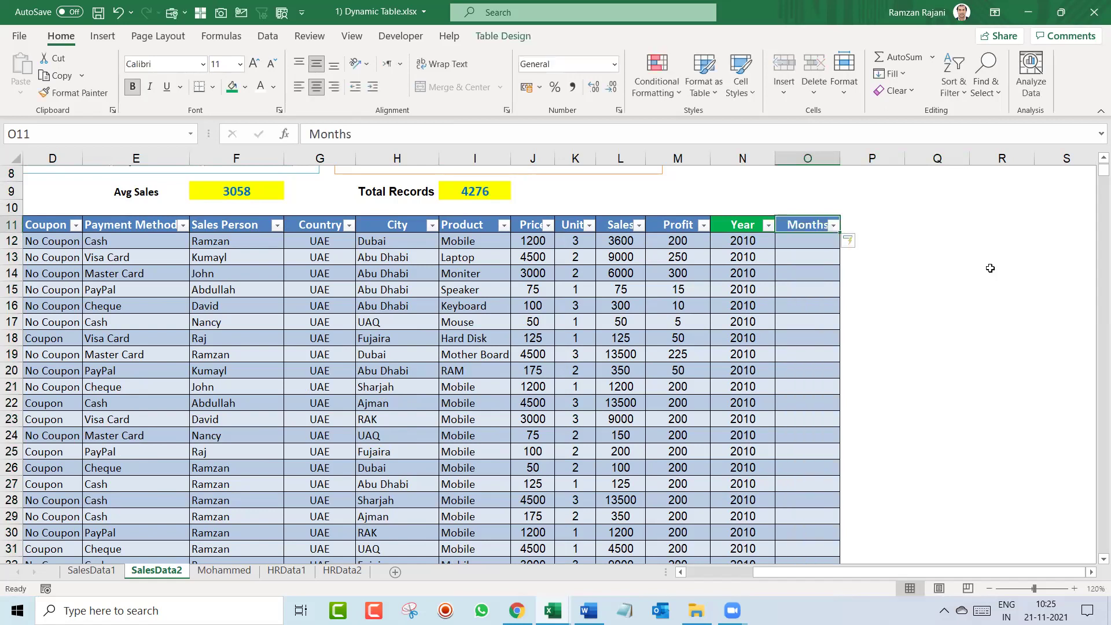
{"action": "left_click", "coordinate": [238, 88]}
Enter =TEXT([@[Transaction Date]],"mmm") in O12 so the Months column shows Jan
{"action": "left_click", "coordinate": [1074, 588]}
{"action": "left_click", "coordinate": [1074, 589]}
{"action": "key", "text": "Up"}
{"action": "key", "text": "Down"}
{"action": "key", "text": "Down"}
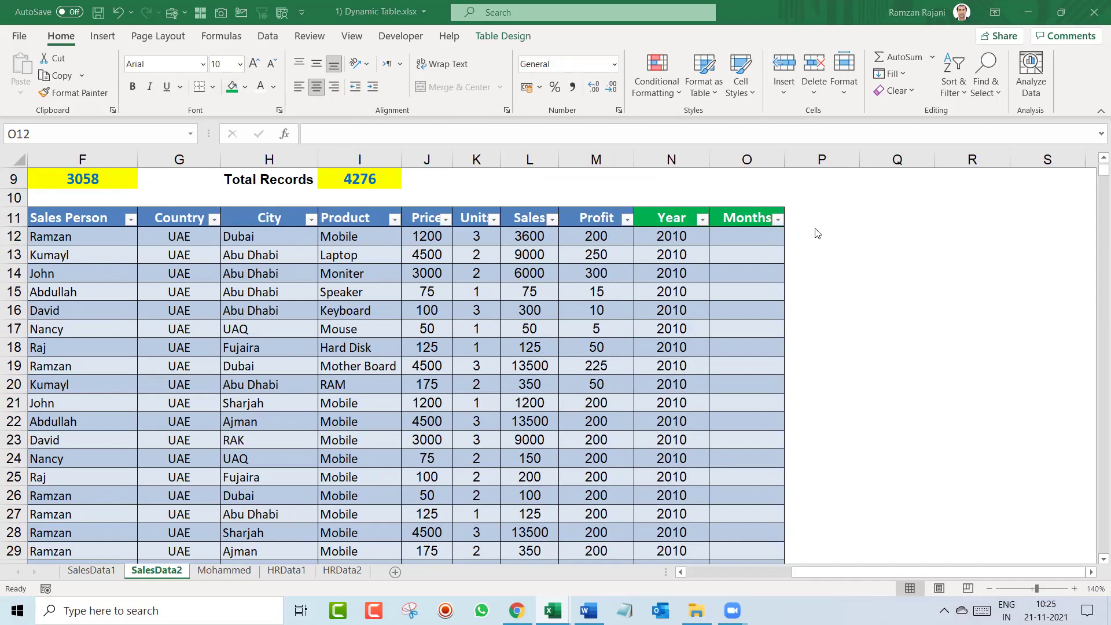
{"action": "left_click", "coordinate": [763, 241]}
{"action": "type", "text": "=TE"}
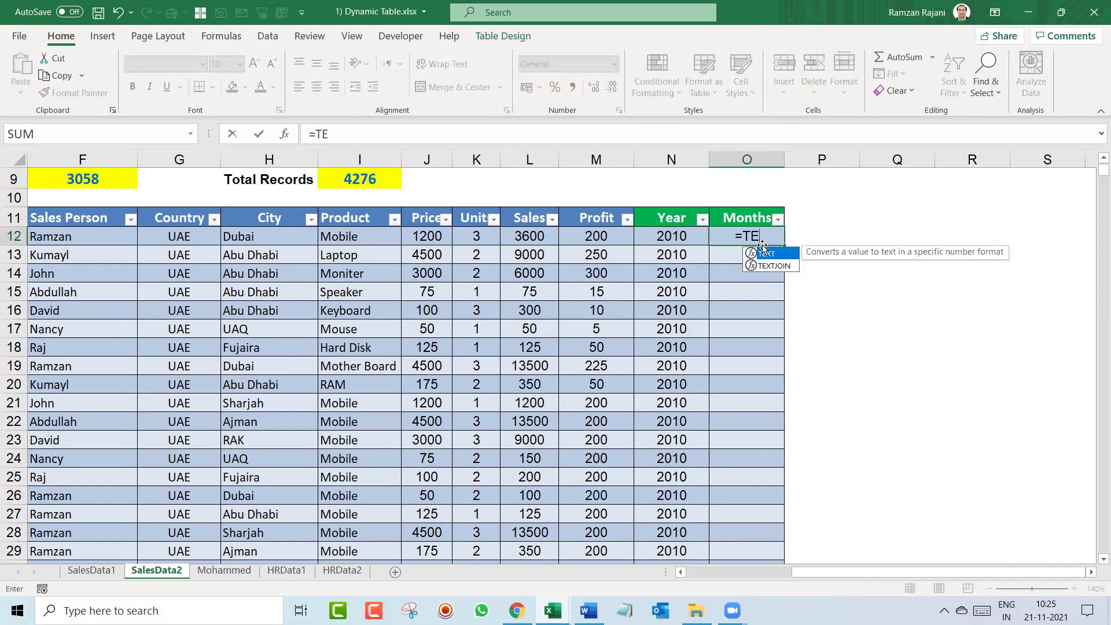
{"action": "key", "text": "Tab"}
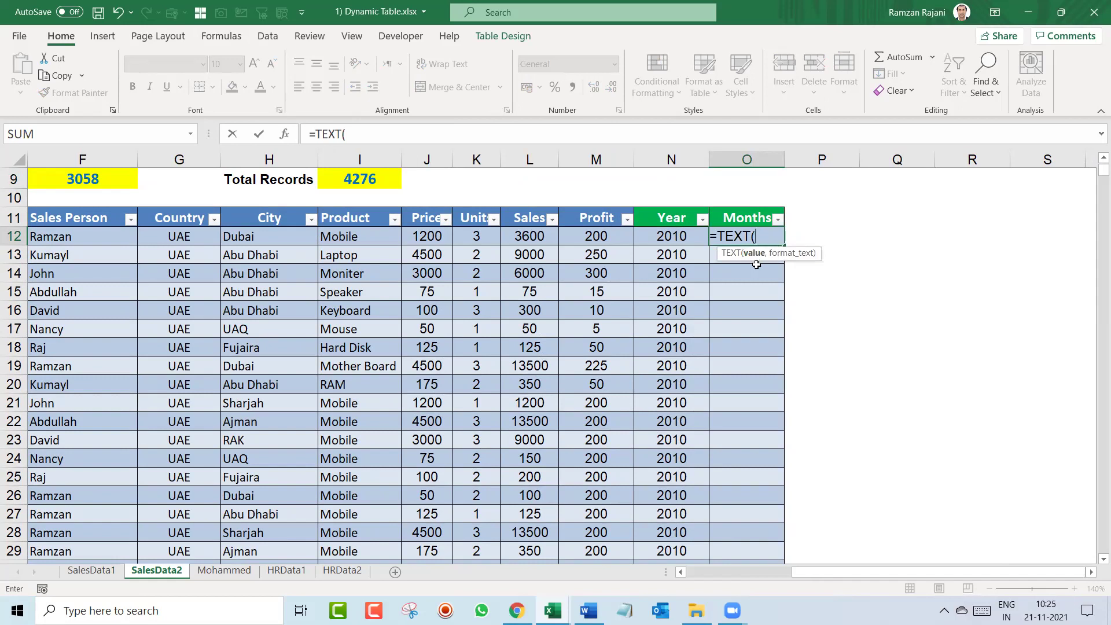
{"action": "key", "text": "Left"}
{"action": "key", "text": "Left"}
{"action": "key", "text": "Left"}
{"action": "key", "text": "Left"}
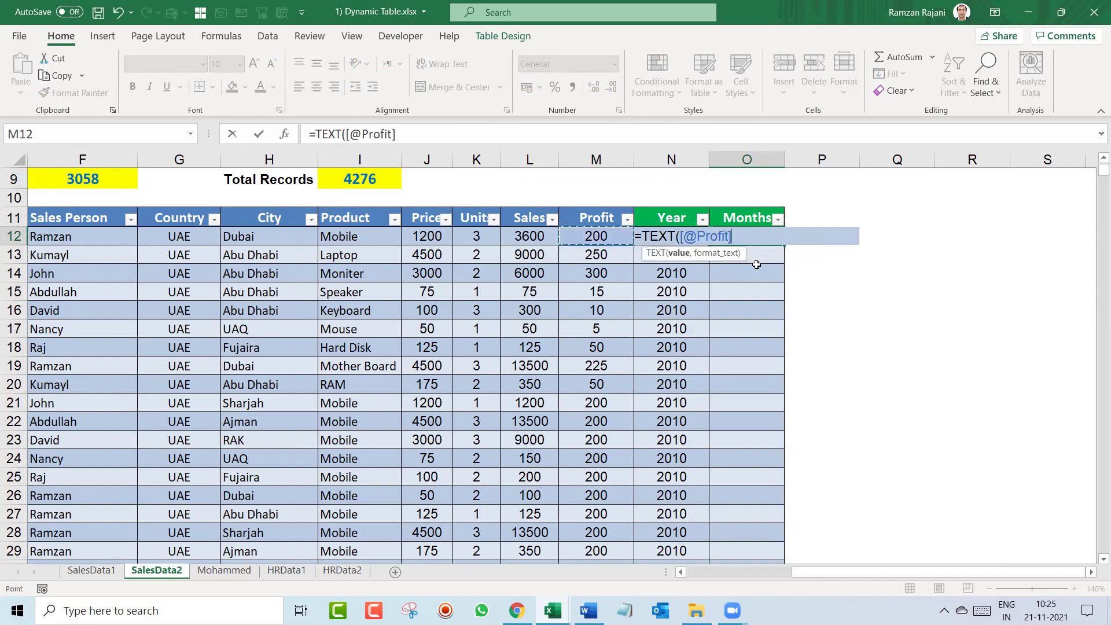
{"action": "key", "text": "Left"}
{"action": "key", "text": "Left"}
{"action": "key", "text": "Left"}
{"action": "key", "text": "Left"}
{"action": "key", "text": "Left"}
{"action": "key", "text": "Left"}
{"action": "key", "text": "Left"}
{"action": "key", "text": "Left"}
{"action": "key", "text": "Left"}
{"action": "key", "text": "Left"}
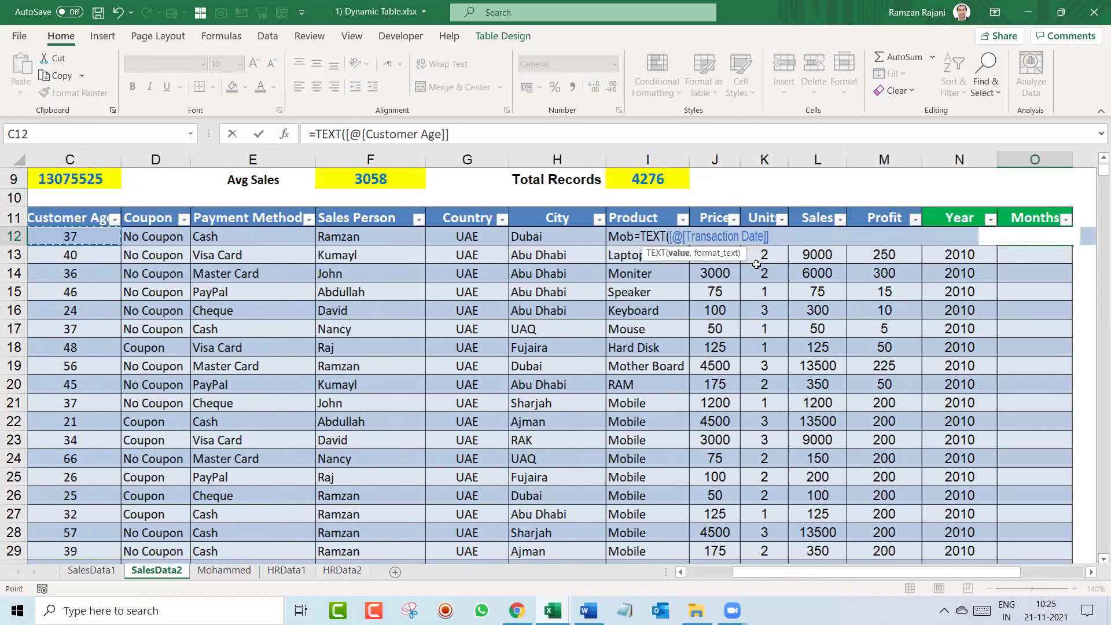
{"action": "key", "text": "Right"}
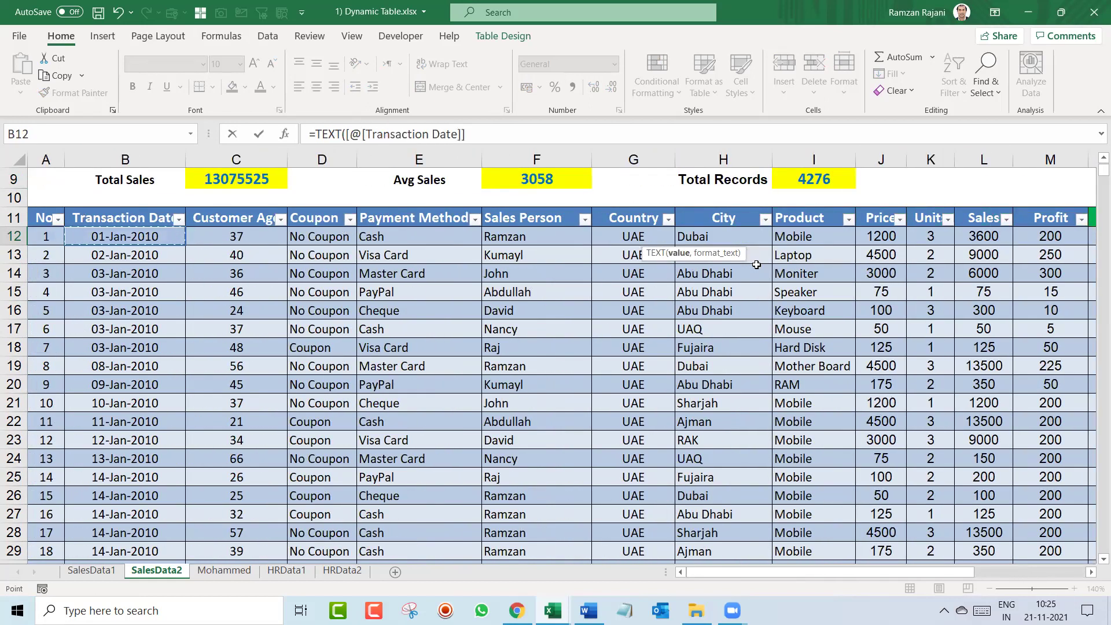
{"action": "type", "text": ","}
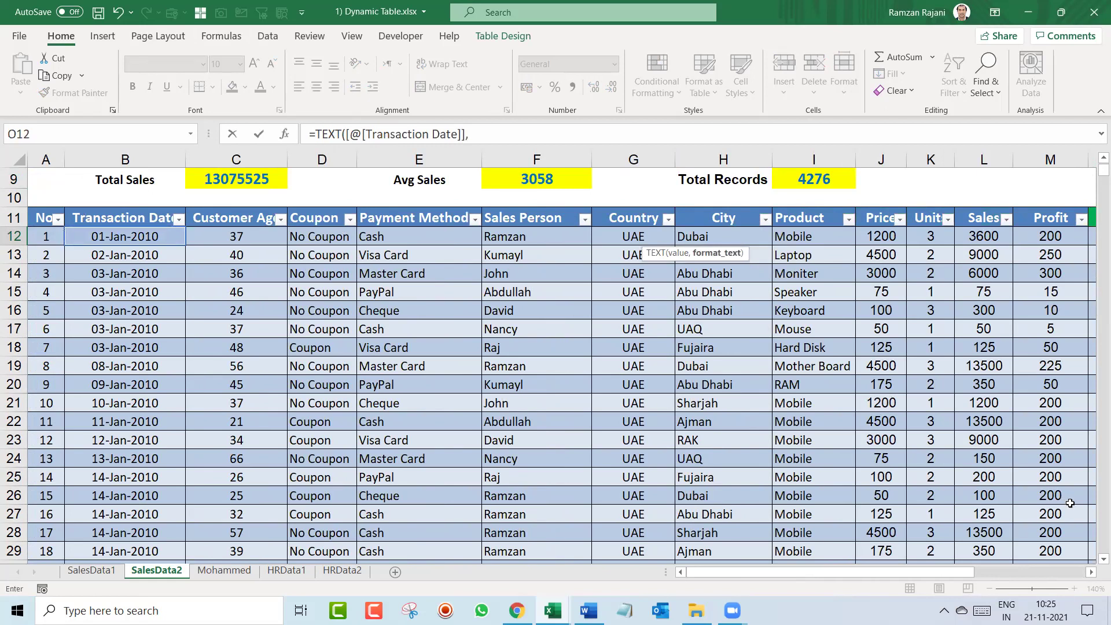
{"action": "left_click", "coordinate": [1089, 572]}
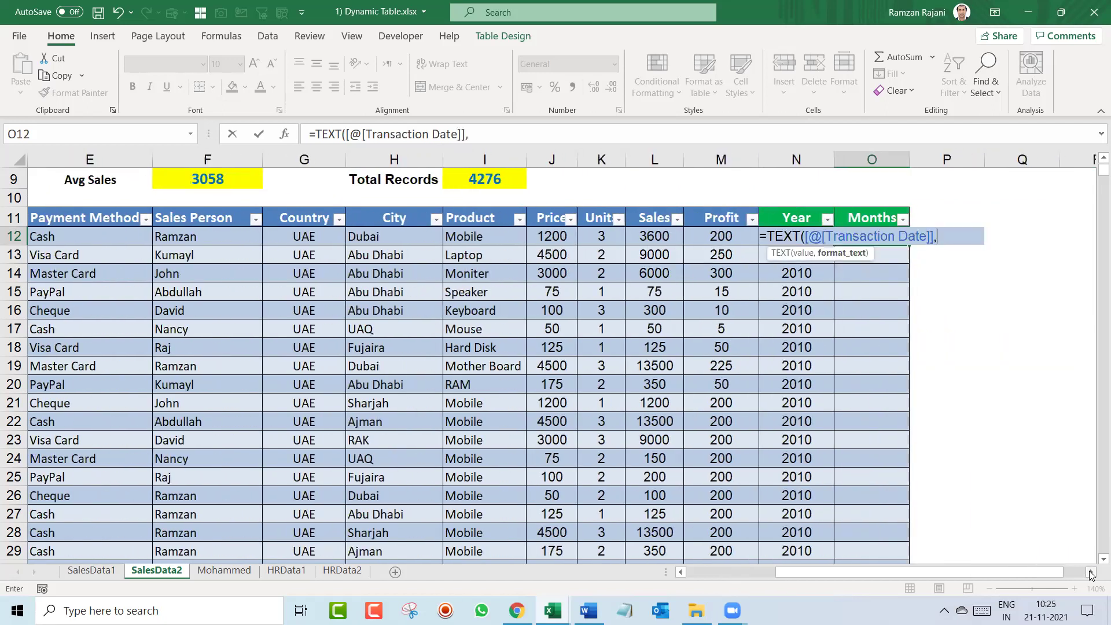
{"action": "type", "text": "\"mmm\")"}
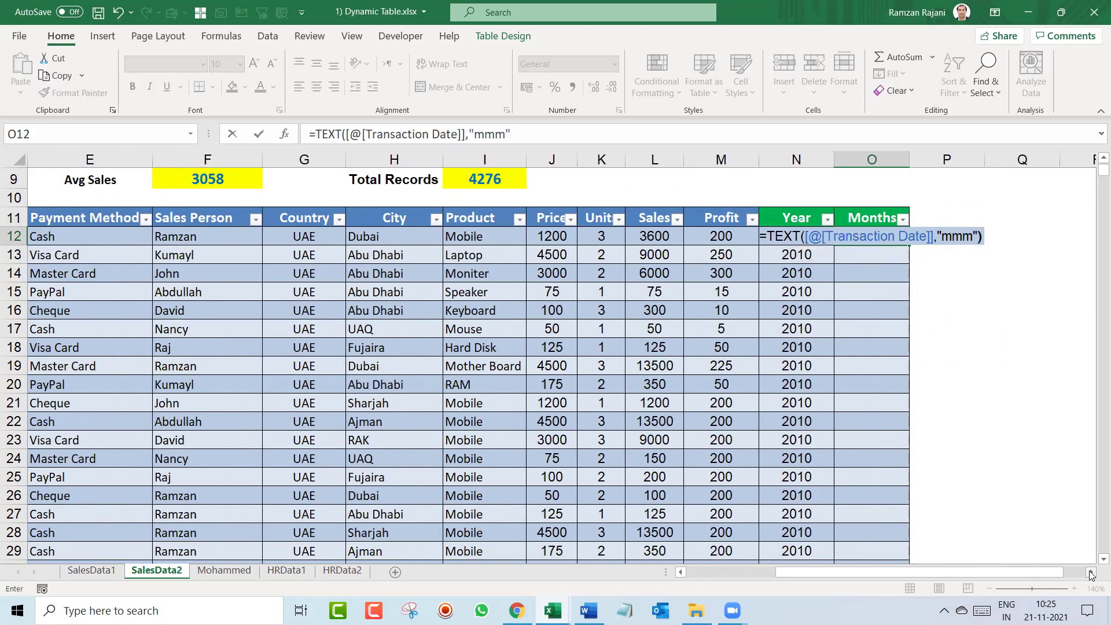
{"action": "key", "text": "Return"}
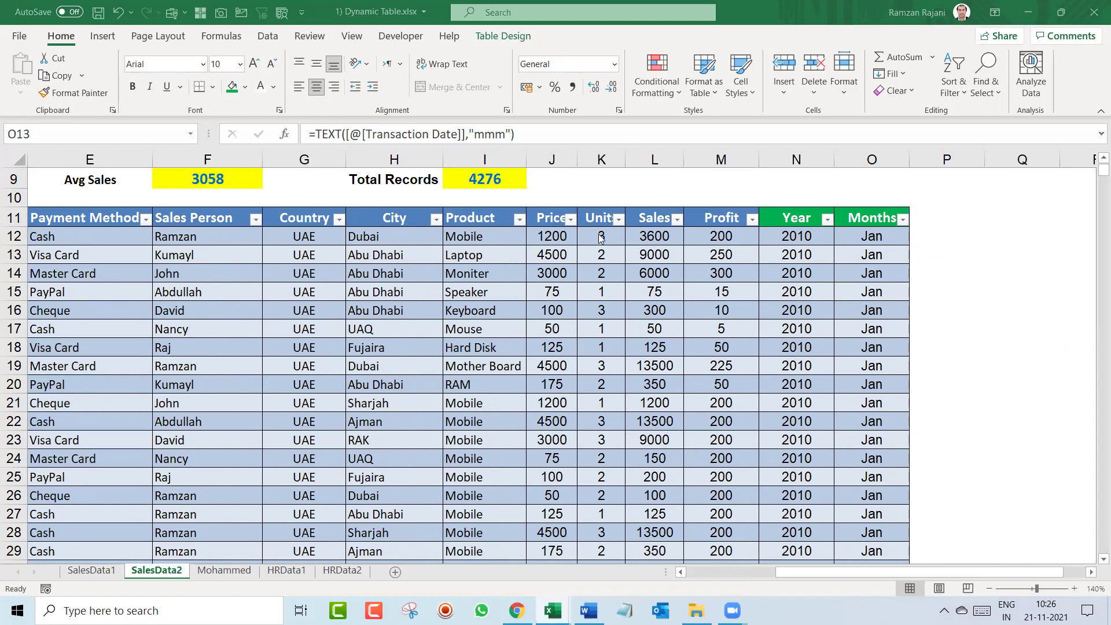
{"action": "key", "text": "Left"}
{"action": "key", "text": "Left"}
{"action": "key", "text": "Left"}
{"action": "key", "text": "Left"}
{"action": "key", "text": "Left"}
{"action": "key", "text": "Left"}
{"action": "key", "text": "Left"}
{"action": "key", "text": "Left"}
{"action": "key", "text": "Left"}
{"action": "key", "text": "Left"}
{"action": "key", "text": "Left"}
{"action": "key", "text": "Left"}
{"action": "key", "text": "Left"}
{"action": "key", "text": "Left"}
Add Year and Months slicers for the sales table
{"action": "key", "text": "ctrl+Up"}
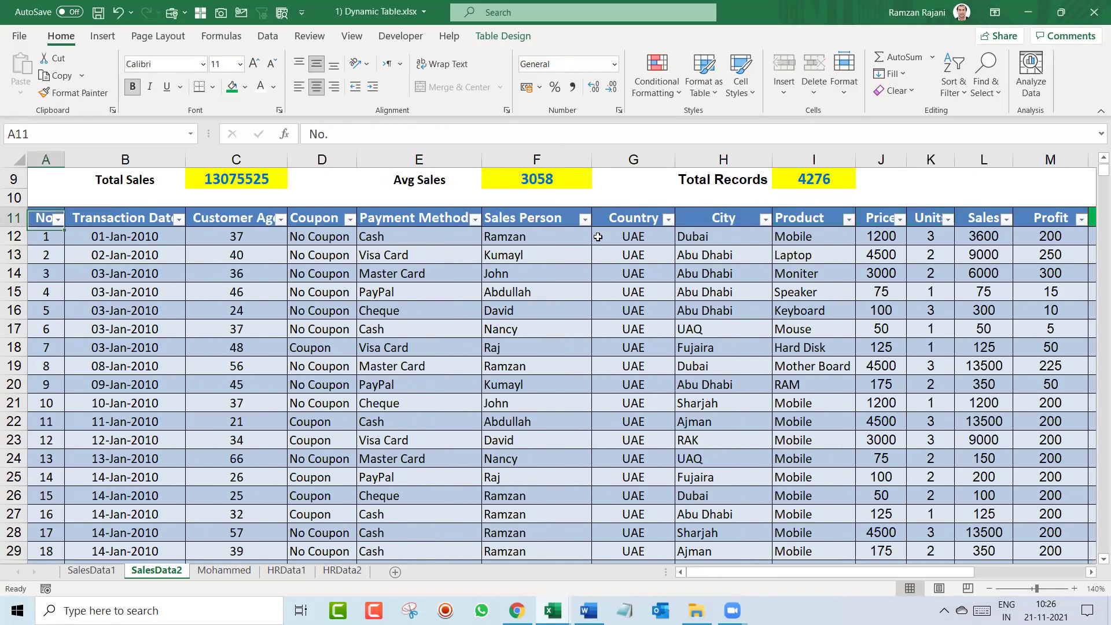
{"action": "key", "text": "ctrl+Up"}
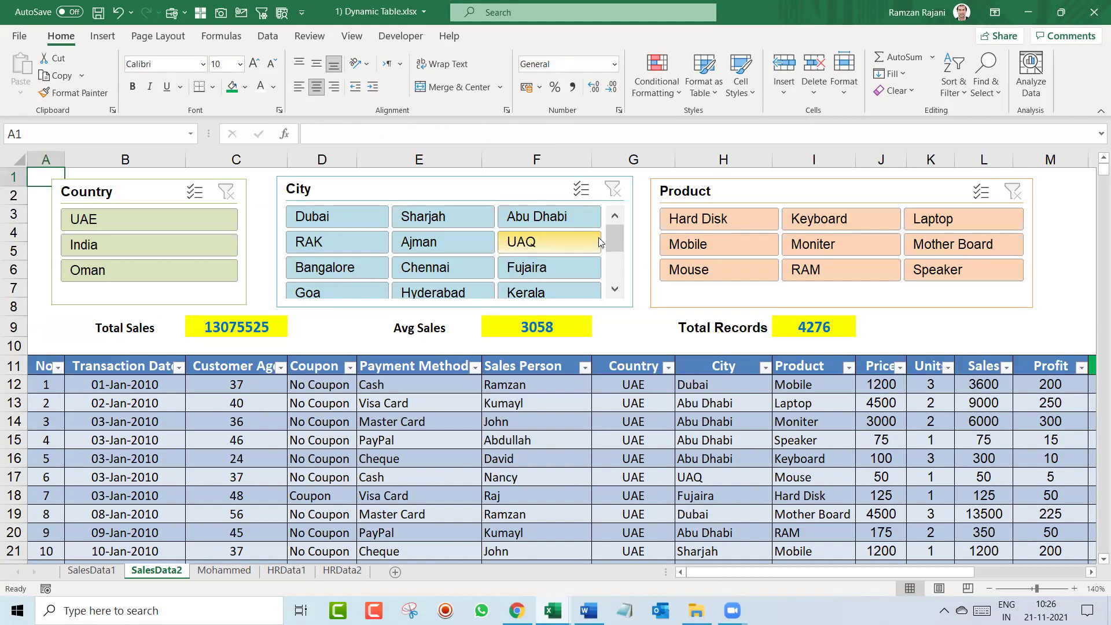
{"action": "double_click", "coordinate": [527, 405]}
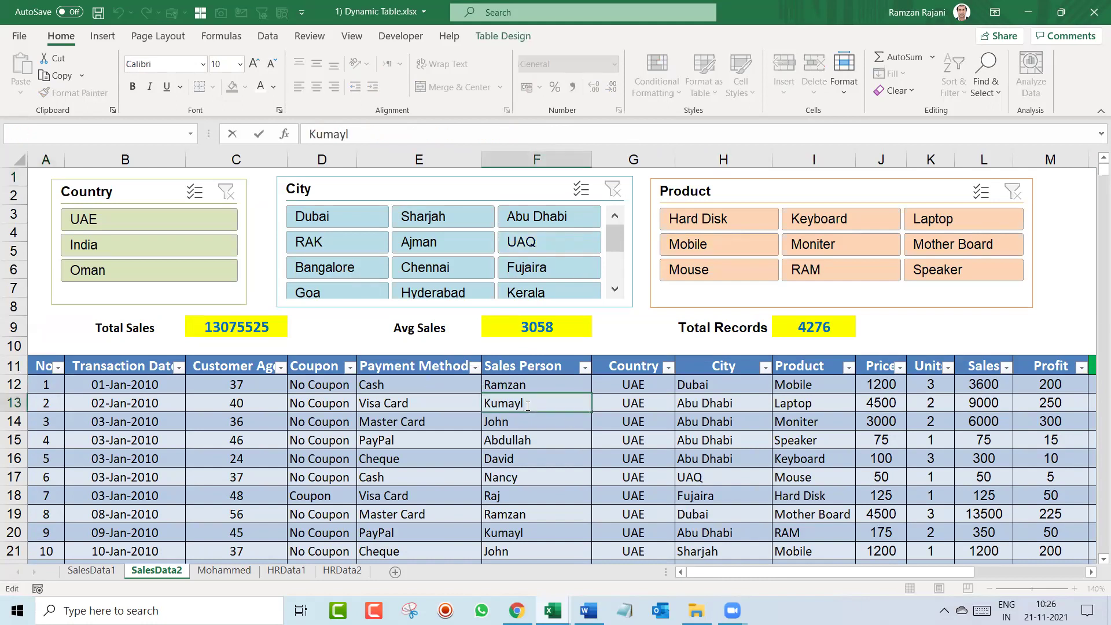
{"action": "key", "text": "Escape"}
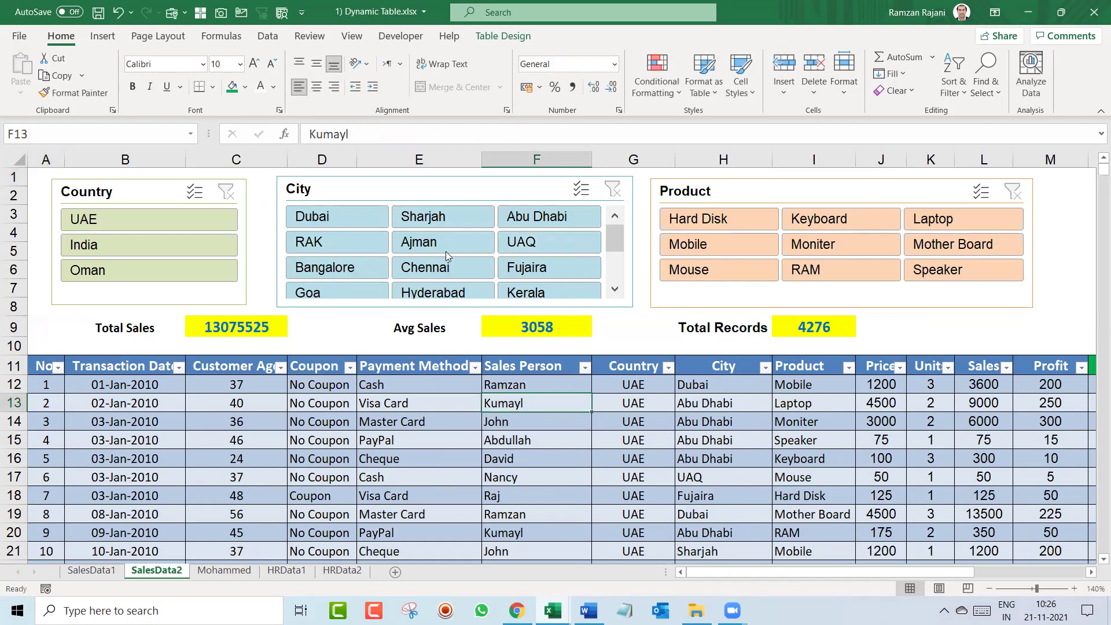
{"action": "left_click", "coordinate": [112, 37]}
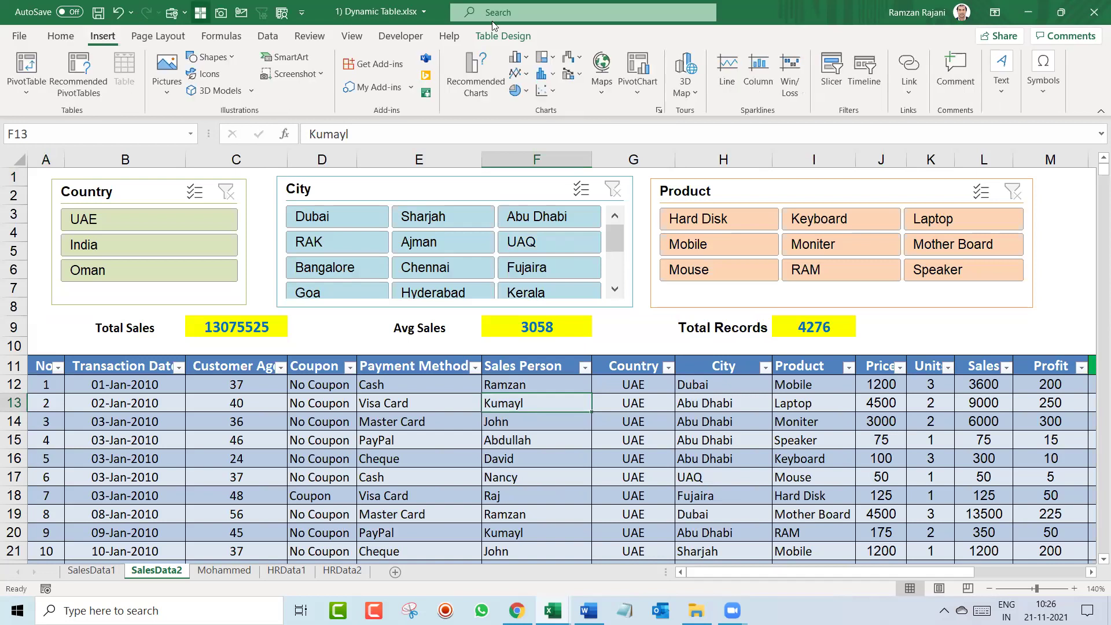
{"action": "left_click", "coordinate": [831, 74]}
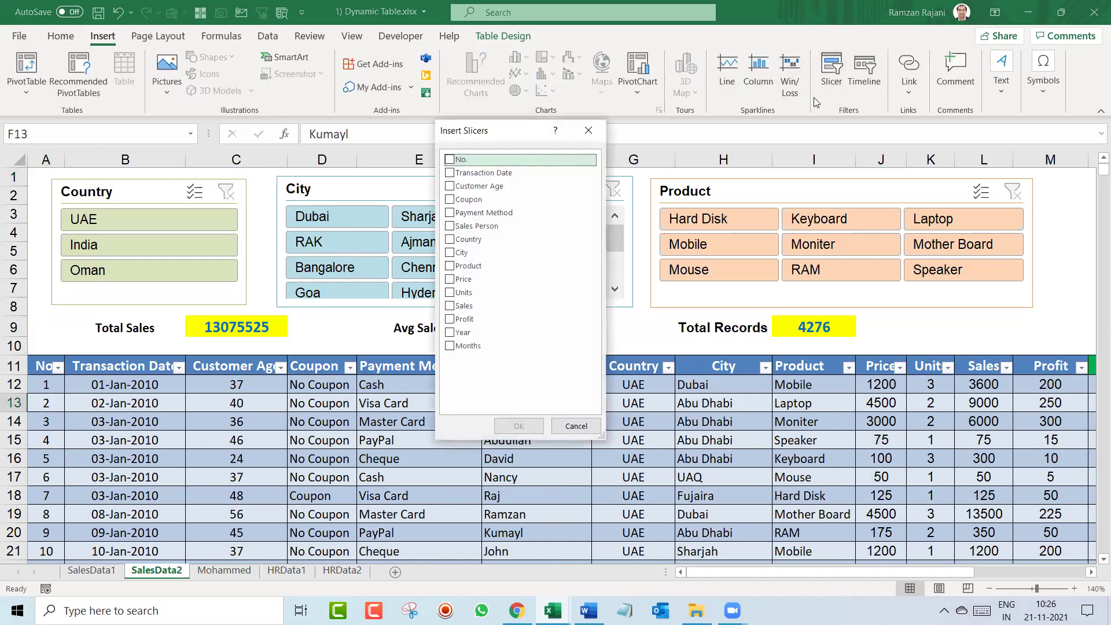
{"action": "left_click", "coordinate": [450, 332]}
{"action": "left_click", "coordinate": [451, 346]}
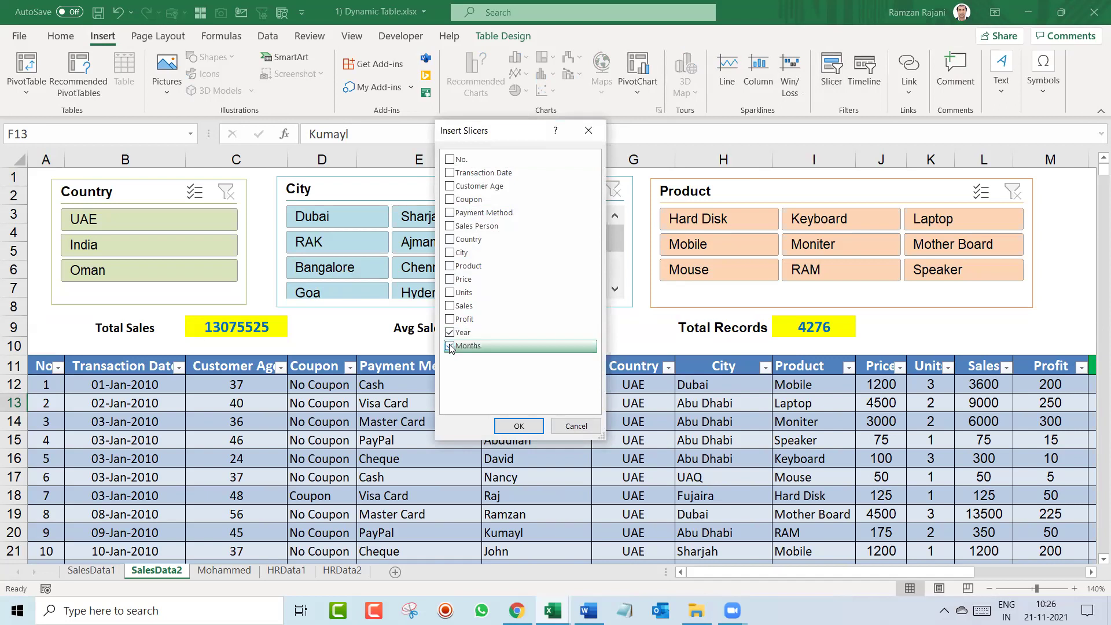
{"action": "left_click", "coordinate": [519, 426]}
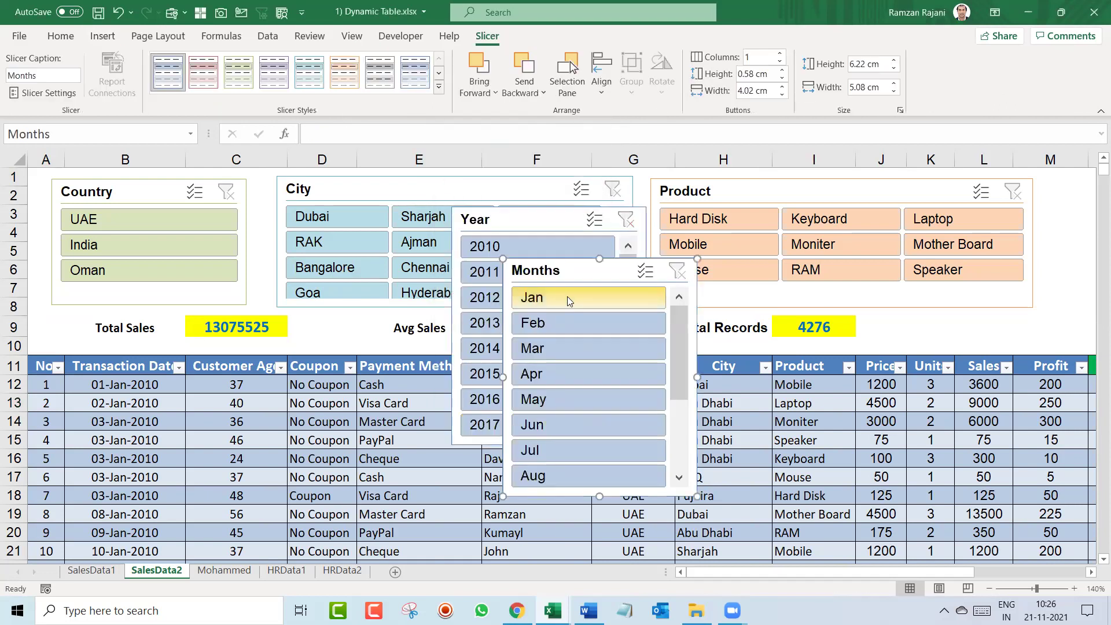
Move the Months slicer aside, select both slicers, and remove them
{"action": "left_click_drag", "start_coordinate": [555, 268], "coordinate": [715, 214]}
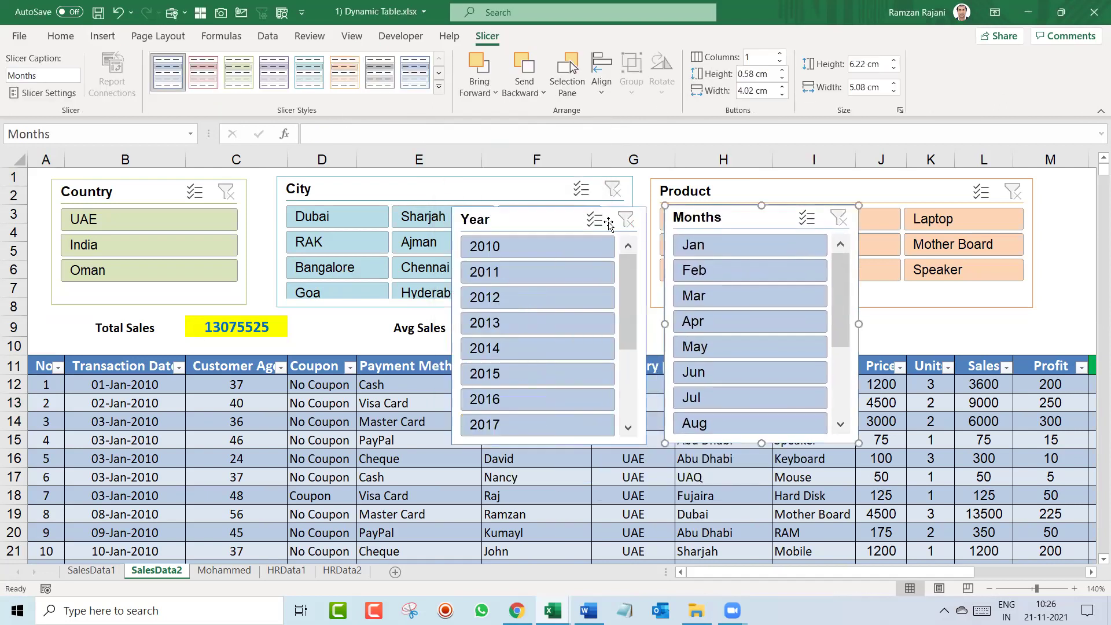
{"action": "left_click", "coordinate": [541, 223], "text": "ctrl"}
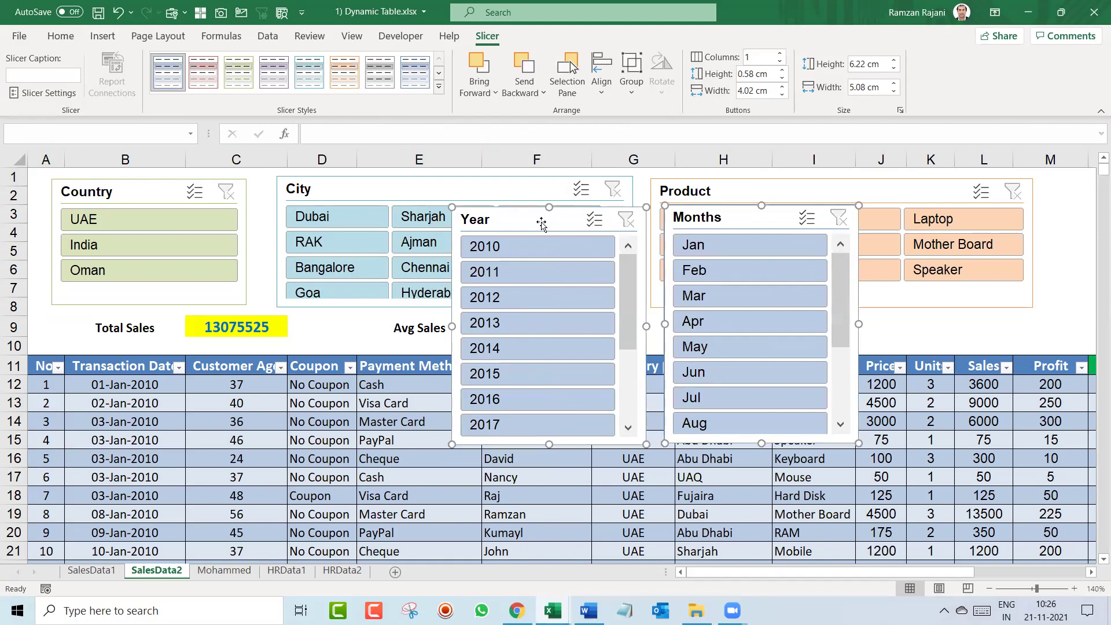
{"action": "key", "text": "Delete"}
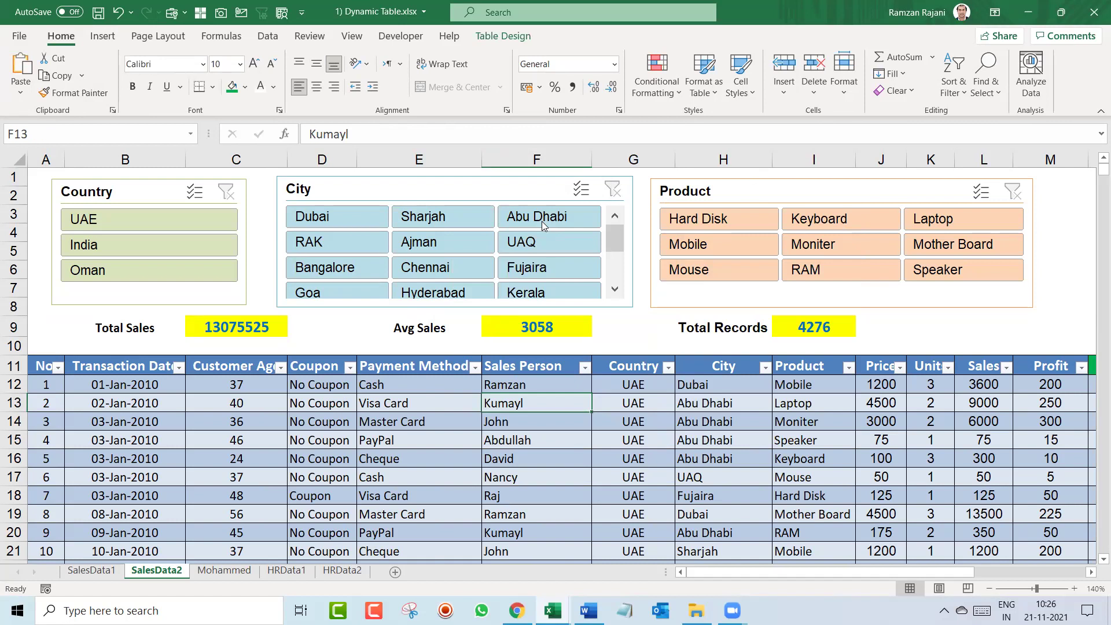
Paste the Year and Months slicers onto the Mohammed sheet at cell D20
{"action": "left_click", "coordinate": [239, 574]}
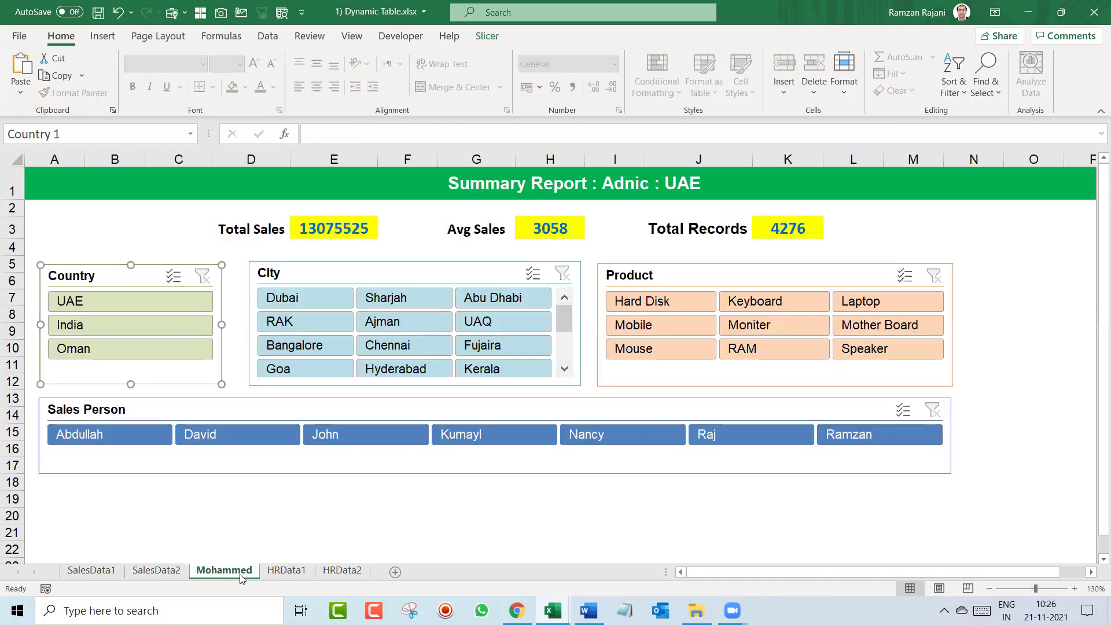
{"action": "left_click", "coordinate": [270, 510]}
{"action": "key", "text": "ctrl+v"}
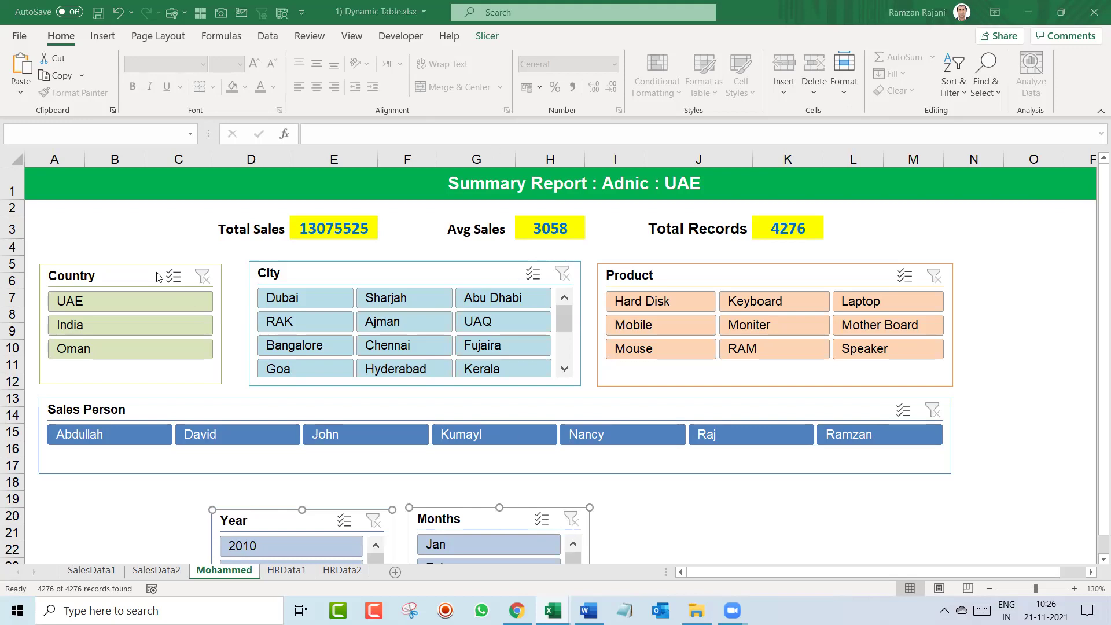
Select rows 5 and 6 and open the row context menu, cancelling without inserting
{"action": "left_click", "coordinate": [12, 280]}
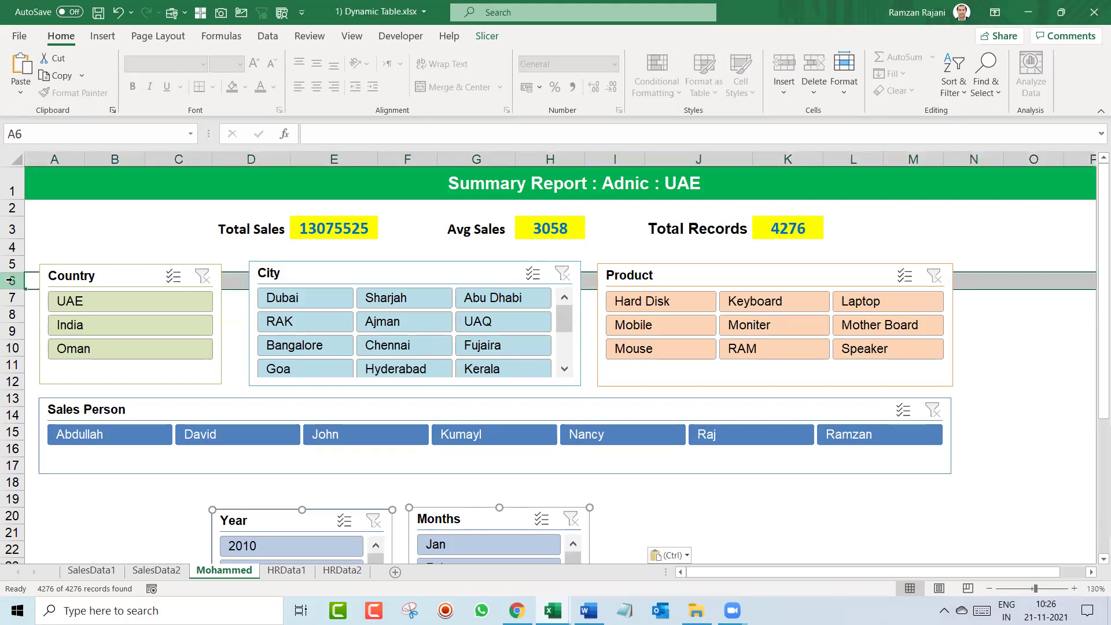
{"action": "left_click", "coordinate": [10, 264]}
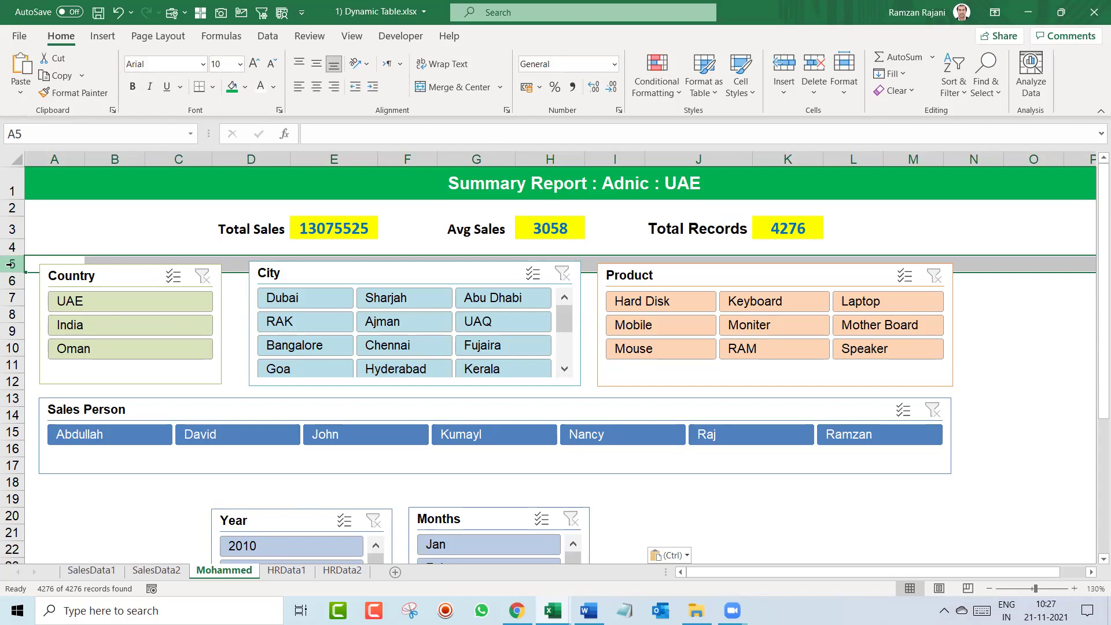
{"action": "key", "text": "Escape"}
{"action": "left_click", "coordinate": [17, 264]}
{"action": "key", "text": "super+space"}
{"action": "key", "text": "super+space"}
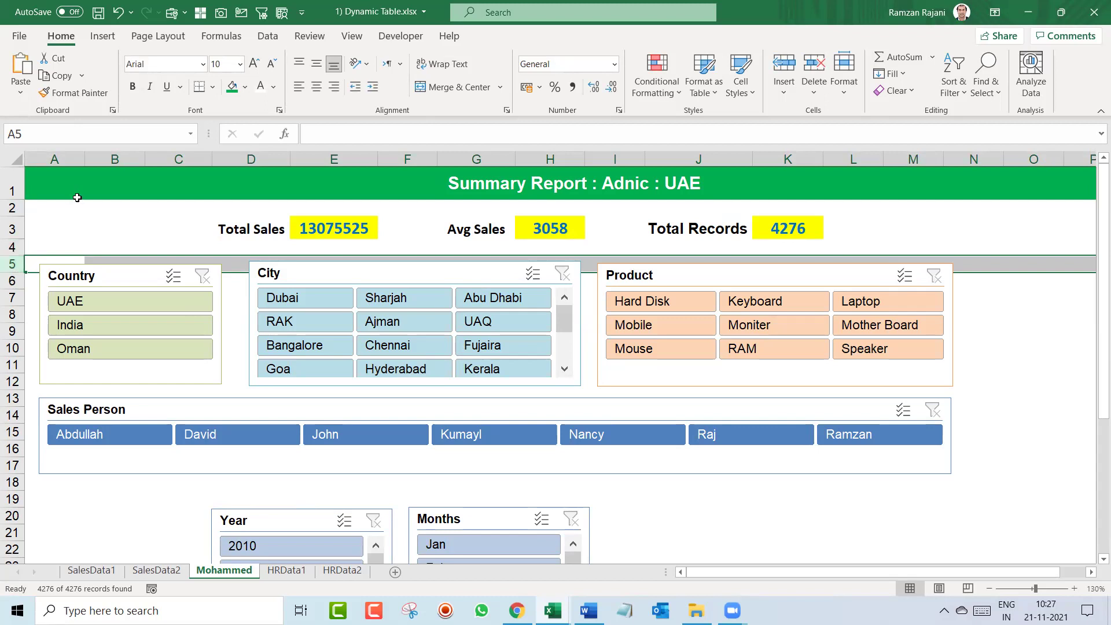
{"action": "right_click", "coordinate": [17, 264]}
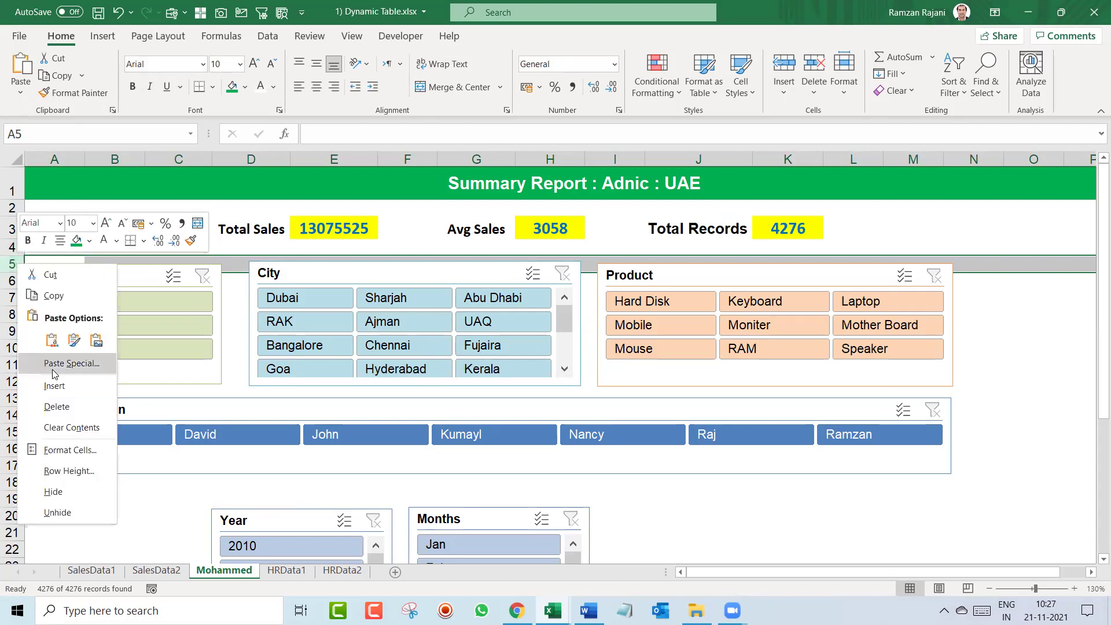
{"action": "key", "text": "Escape"}
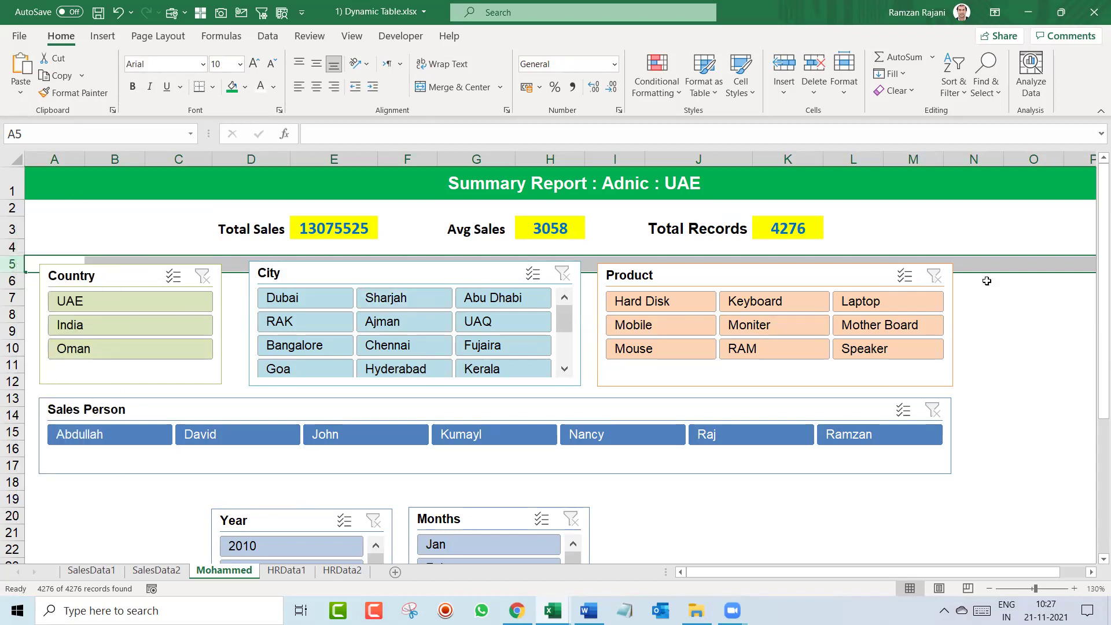
{"action": "left_click", "coordinate": [1011, 298]}
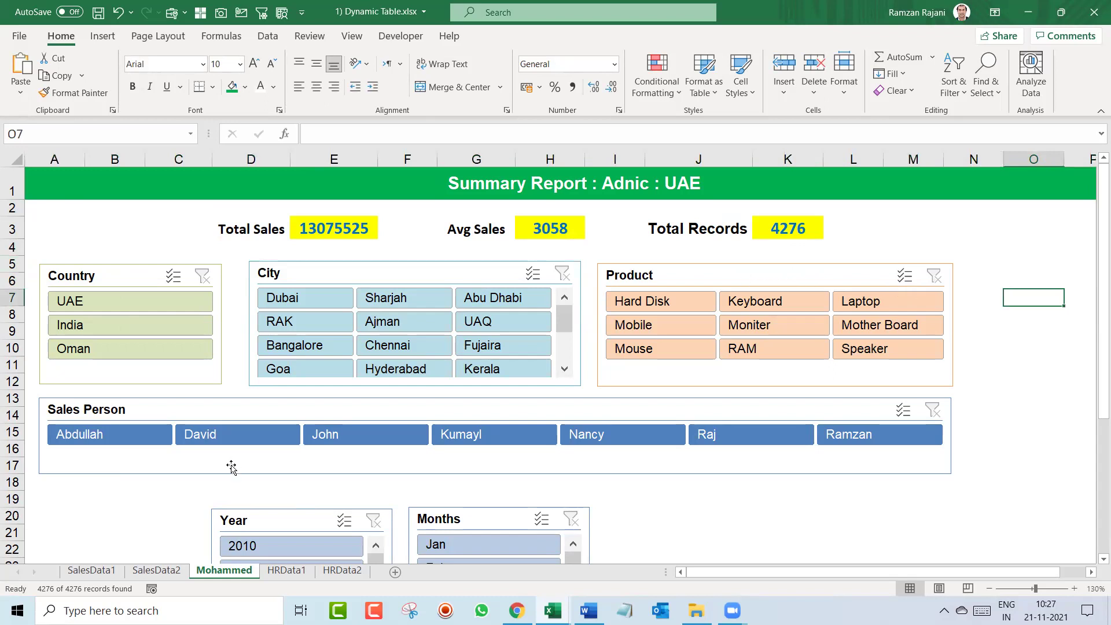
Select rows 19 and 4, then undo the last change
{"action": "left_click", "coordinate": [13, 499]}
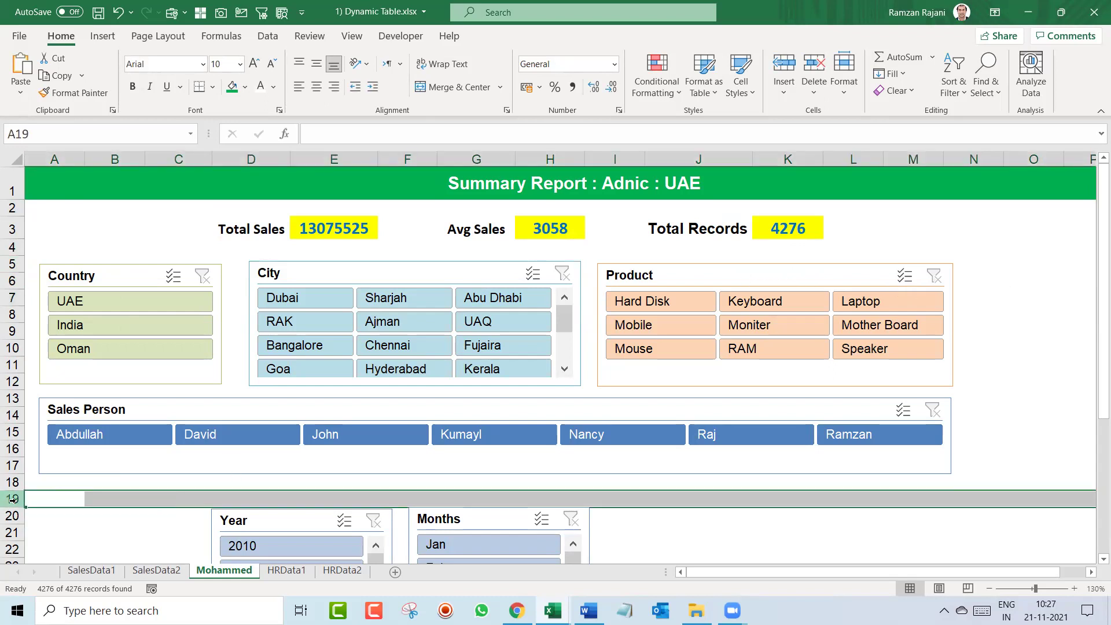
{"action": "left_click", "coordinate": [104, 244]}
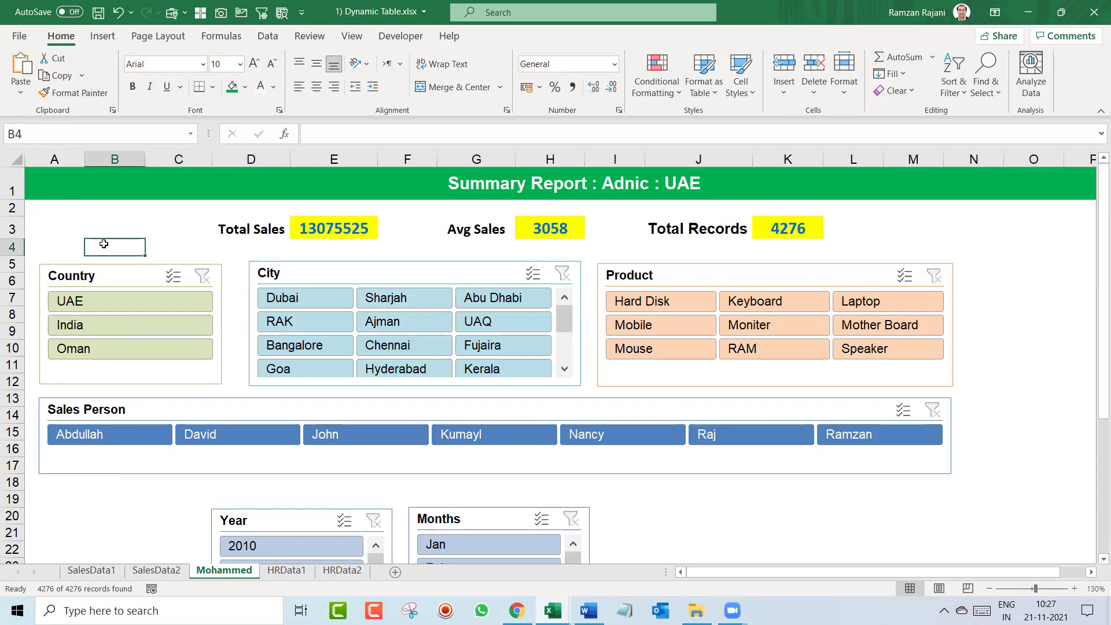
{"action": "key", "text": "shift+space"}
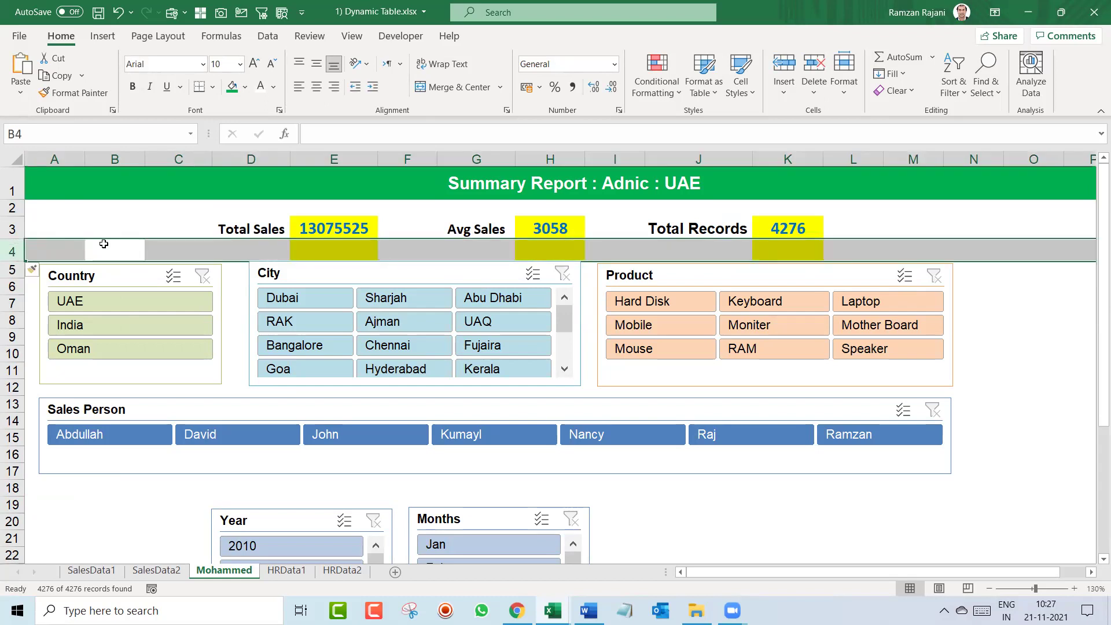
{"action": "left_click", "coordinate": [91, 273]}
{"action": "key", "text": "ctrl+z"}
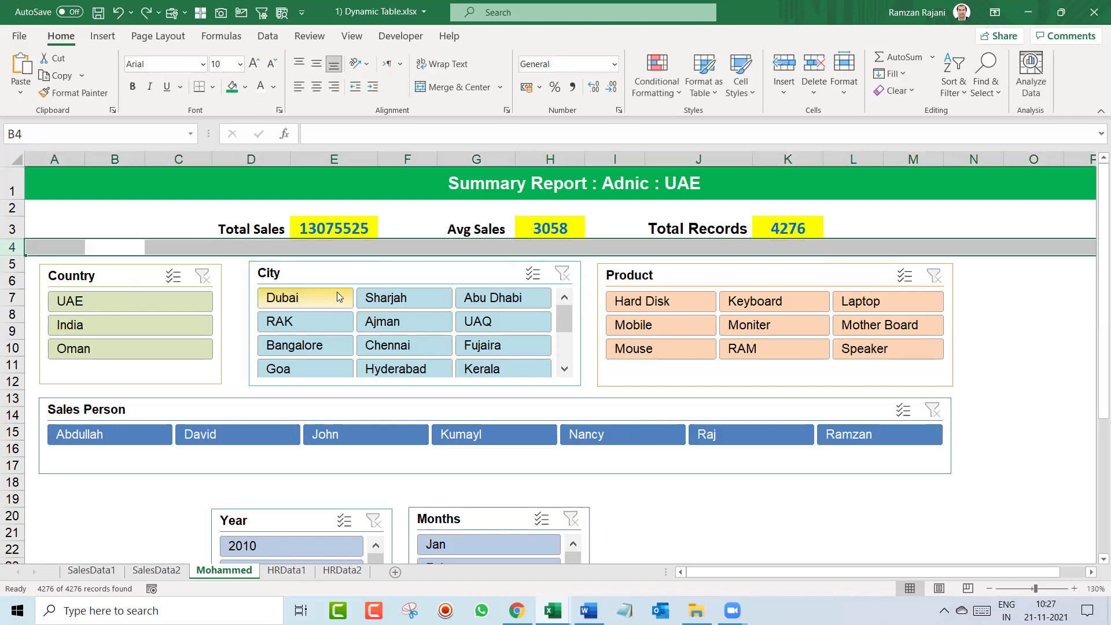
Select the Sales Person, Country and City slicers together
{"action": "left_click", "coordinate": [198, 418]}
{"action": "left_click", "coordinate": [137, 274], "text": "ctrl"}
{"action": "left_click", "coordinate": [410, 262], "text": "ctrl"}
Move the Sales Person, Country, City and Product slicers down to free space
{"action": "left_click", "coordinate": [723, 277], "text": "ctrl"}
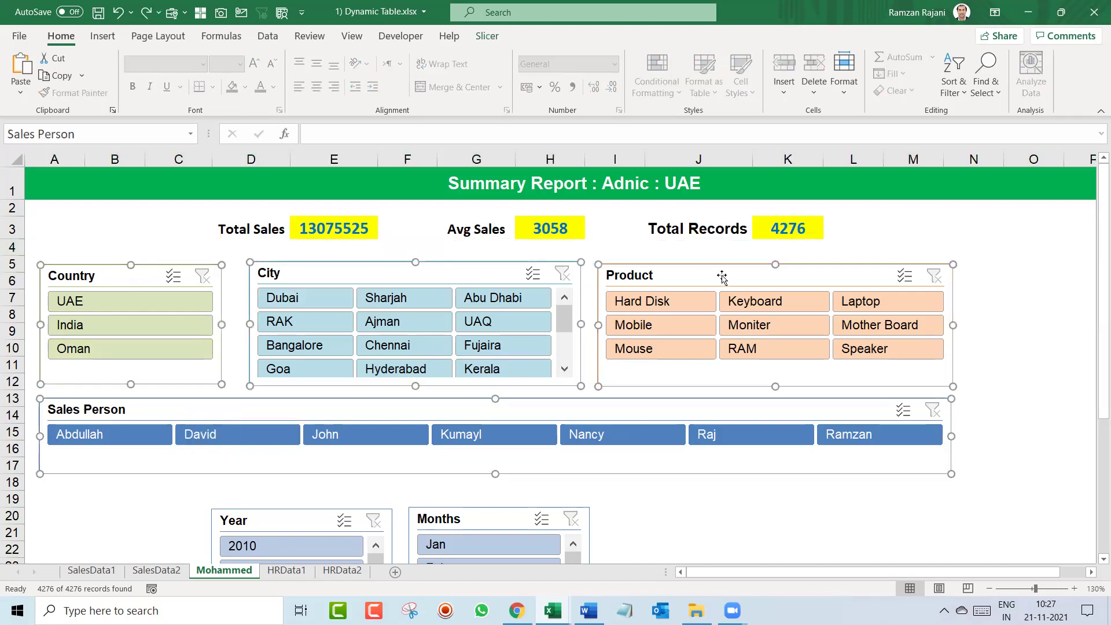
{"action": "left_click_drag", "start_coordinate": [722, 277], "coordinate": [722, 301]}
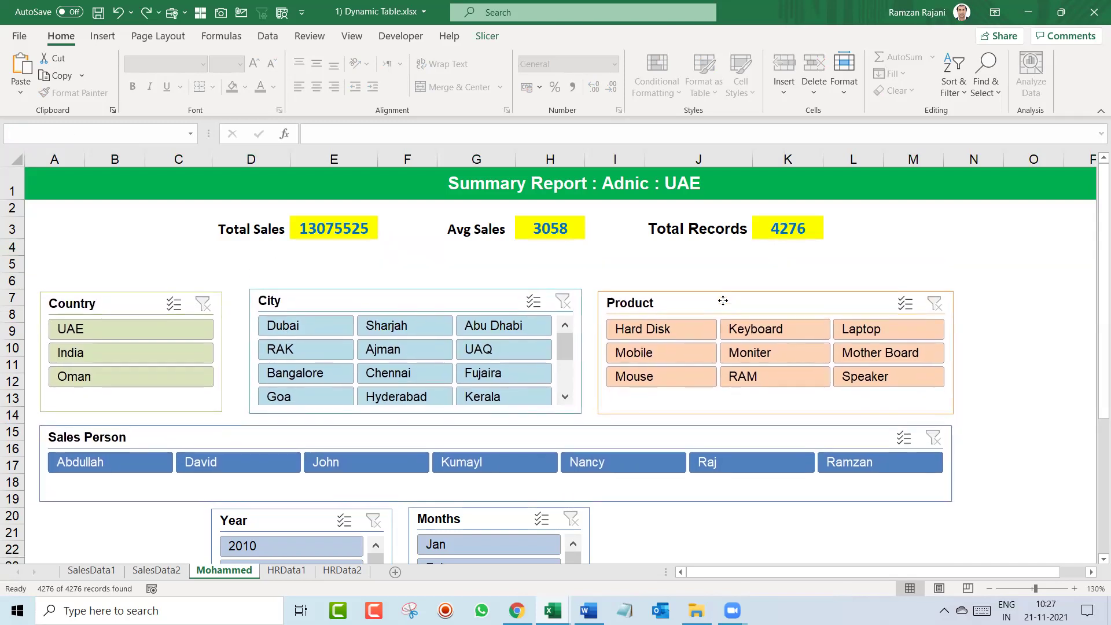
{"action": "left_click", "coordinate": [308, 507]}
Move the Year slicer to the report top, set it to 4 columns and stretch it wide
{"action": "left_click_drag", "start_coordinate": [290, 524], "coordinate": [113, 265]}
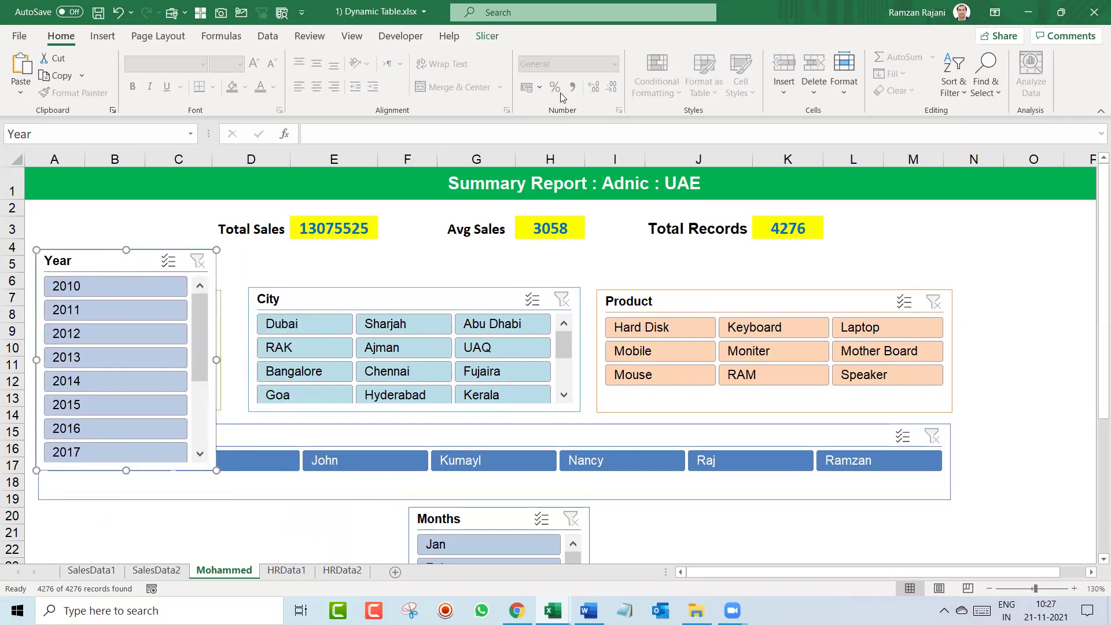
{"action": "left_click", "coordinate": [483, 36]}
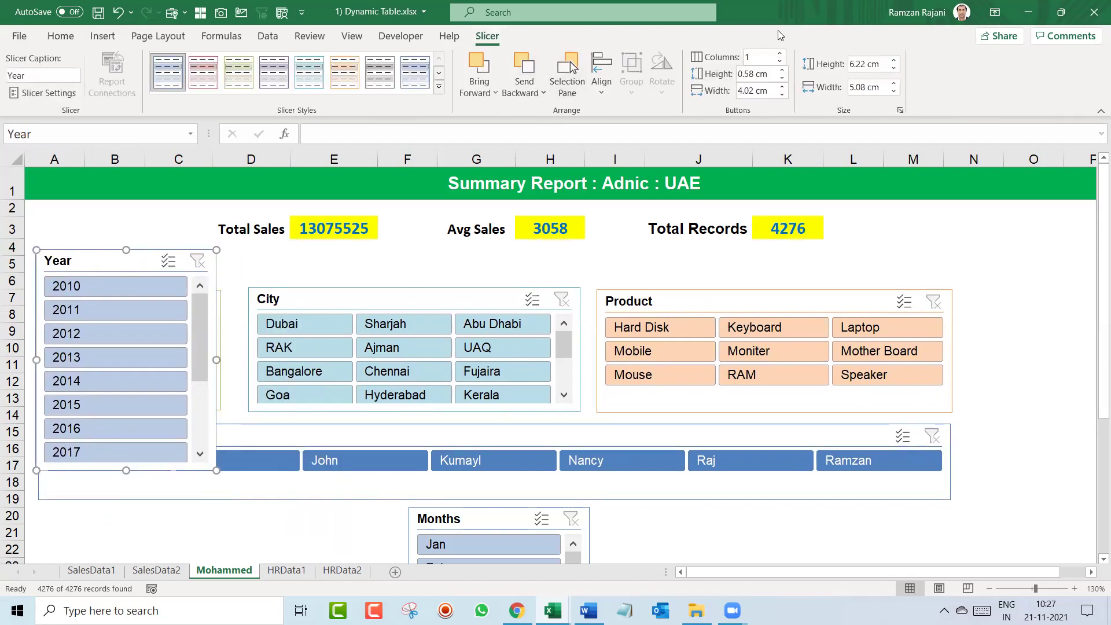
{"action": "left_click", "coordinate": [779, 52]}
{"action": "left_click", "coordinate": [779, 53]}
{"action": "left_click", "coordinate": [780, 53]}
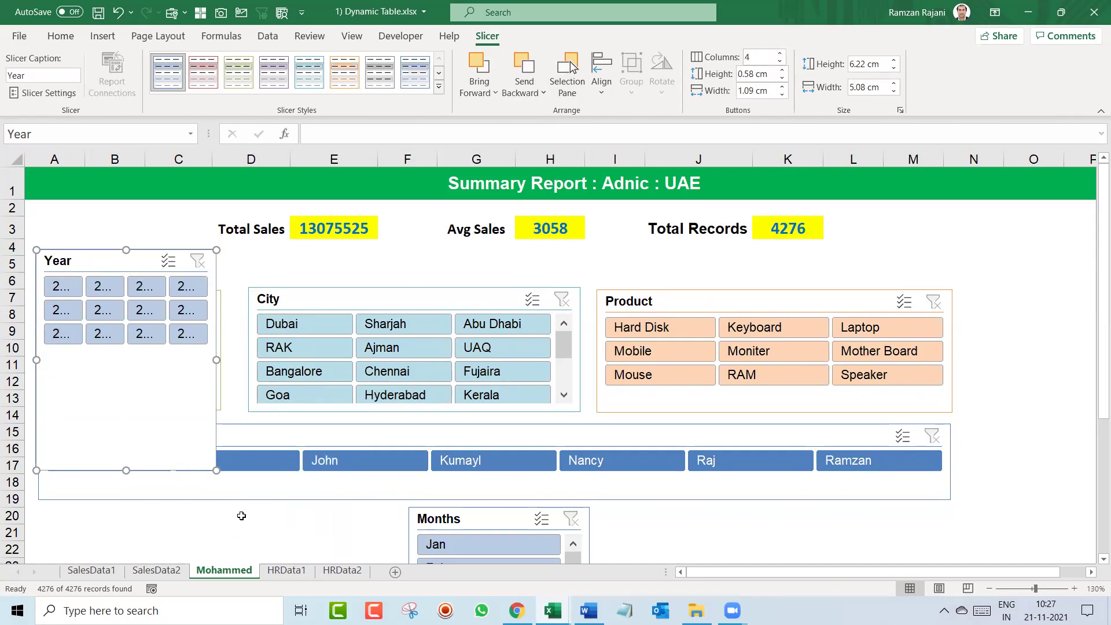
{"action": "left_click_drag", "start_coordinate": [216, 473], "coordinate": [502, 278]}
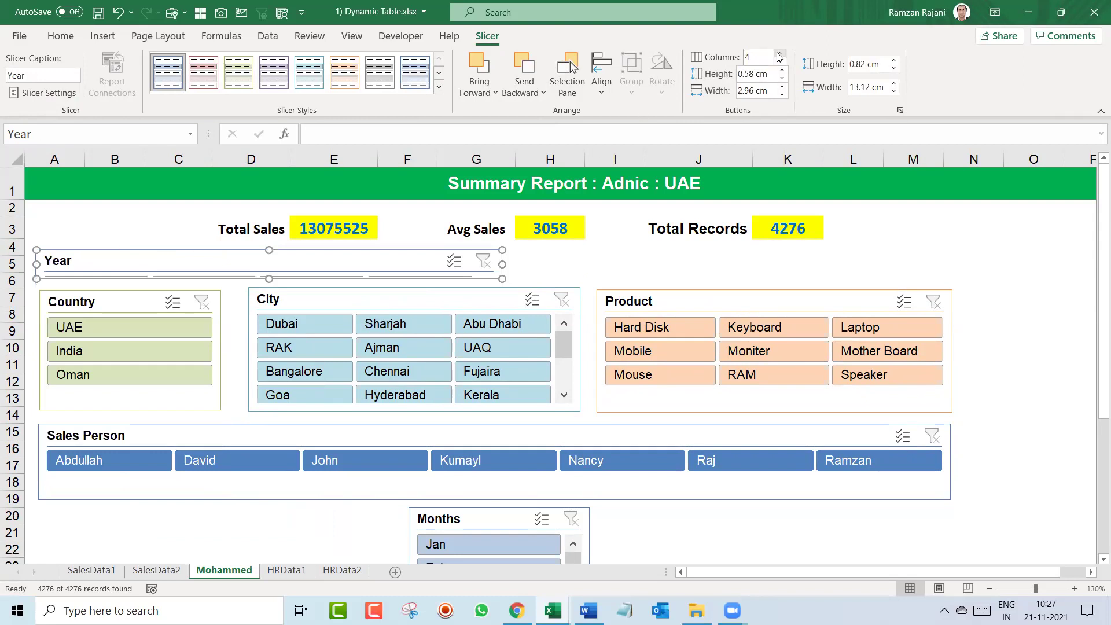
Shift the Sales Person, Country, City and Product slicers further down
{"action": "left_click", "coordinate": [177, 440]}
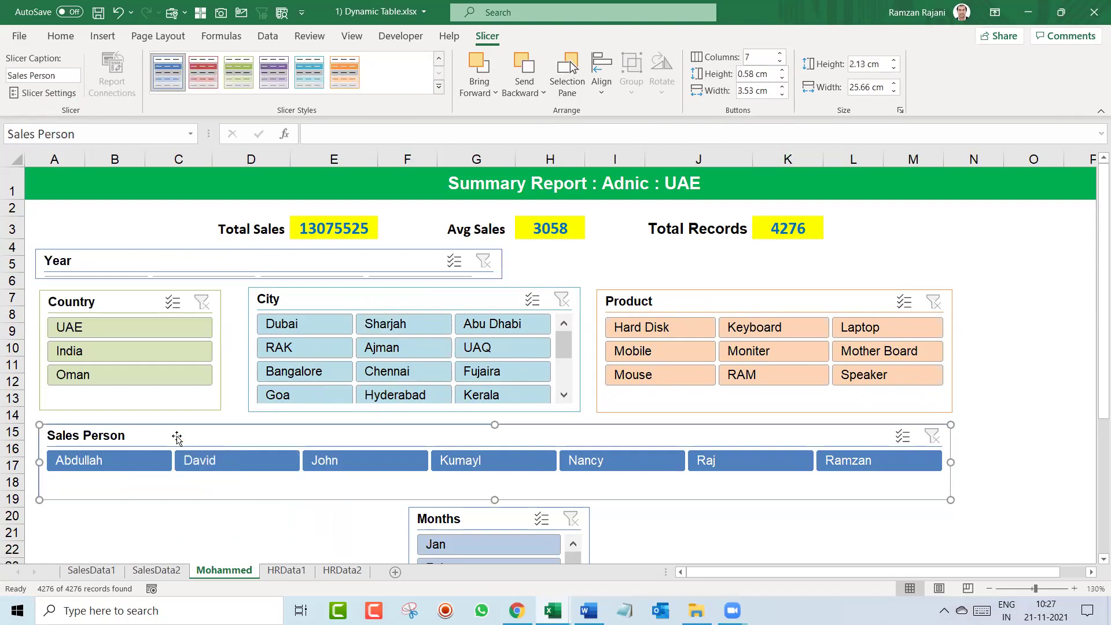
{"action": "left_click", "coordinate": [136, 306], "text": "ctrl"}
{"action": "left_click", "coordinate": [354, 302], "text": "ctrl"}
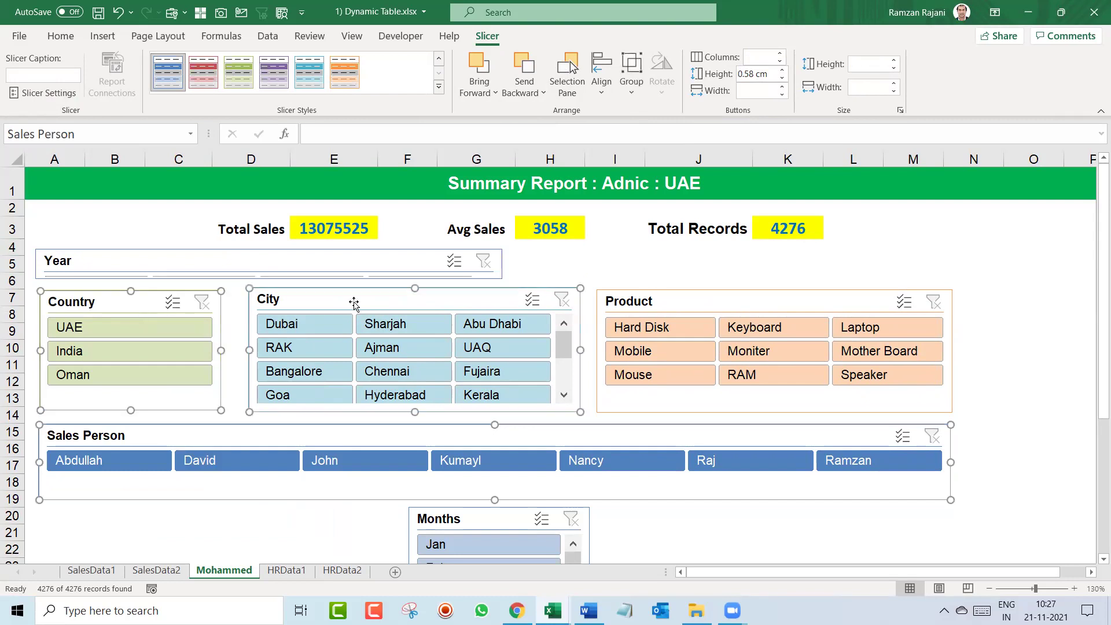
{"action": "left_click", "coordinate": [740, 301], "text": "ctrl"}
{"action": "left_click_drag", "start_coordinate": [739, 301], "coordinate": [740, 325]}
Heighten the Year slicer to show 2010–2013 and place the Months slicer beside it
{"action": "left_click", "coordinate": [328, 278]}
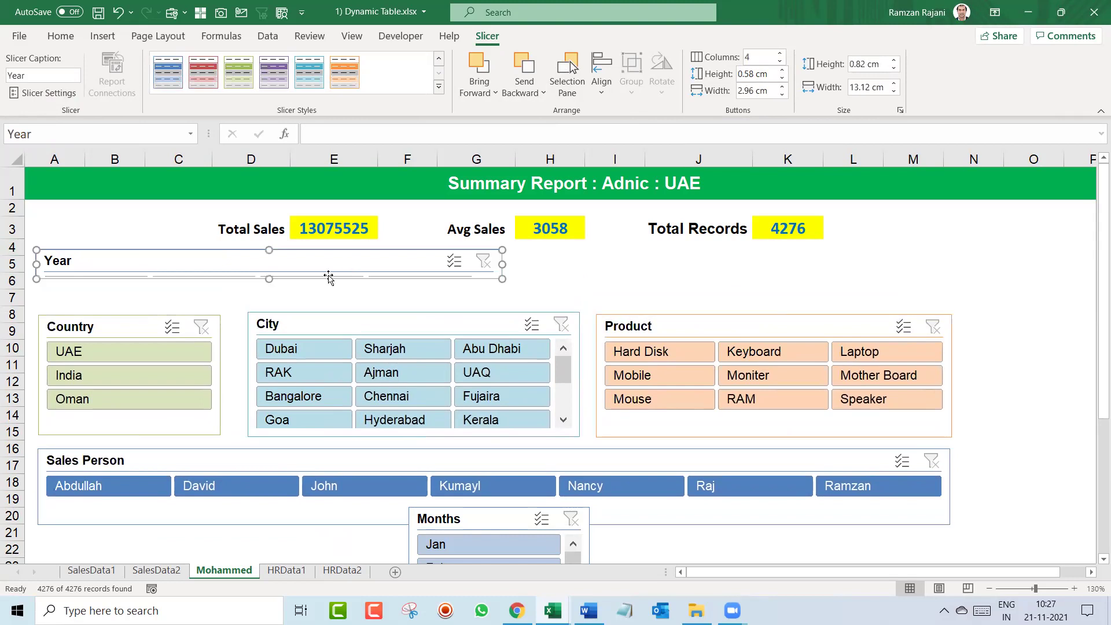
{"action": "left_click_drag", "start_coordinate": [269, 280], "coordinate": [269, 308]}
{"action": "left_click_drag", "start_coordinate": [35, 279], "coordinate": [40, 279]}
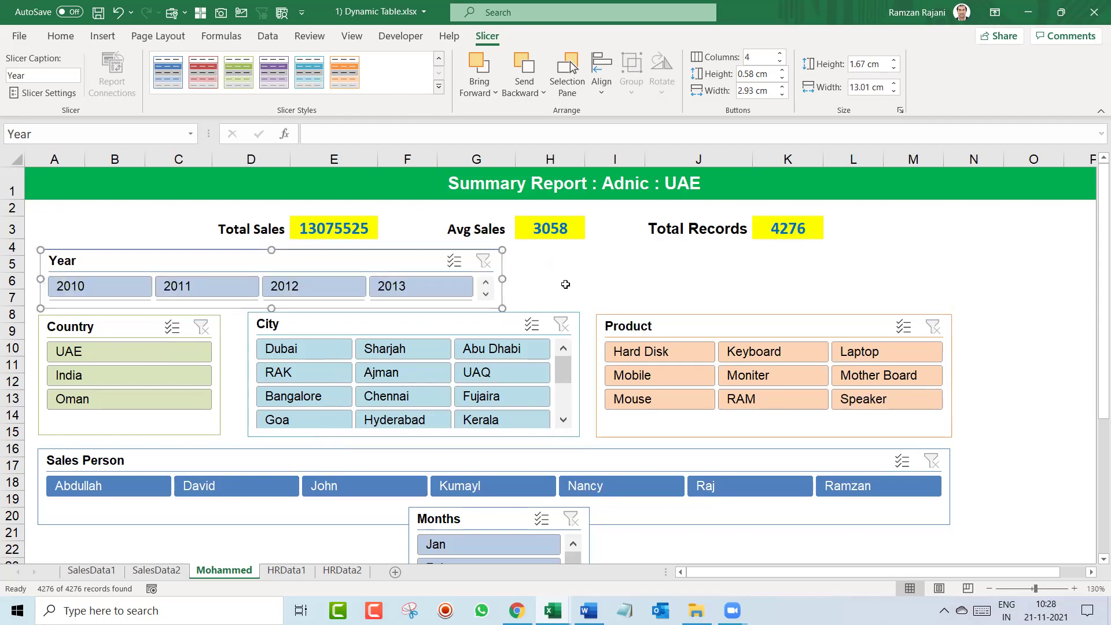
{"action": "left_click", "coordinate": [459, 511]}
{"action": "left_click_drag", "start_coordinate": [466, 497], "coordinate": [564, 256]}
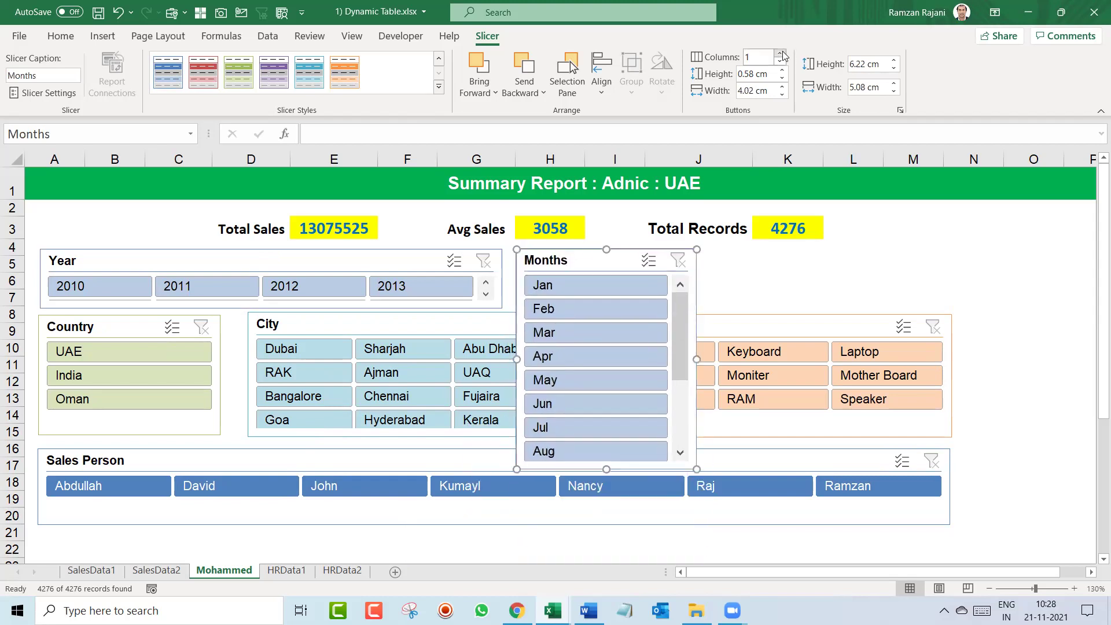
Give the Months slicer five columns, widen it and shrink it to a single row
{"action": "left_click", "coordinate": [781, 52]}
{"action": "left_click", "coordinate": [781, 53]}
{"action": "left_click", "coordinate": [781, 53]}
{"action": "left_click", "coordinate": [781, 53]}
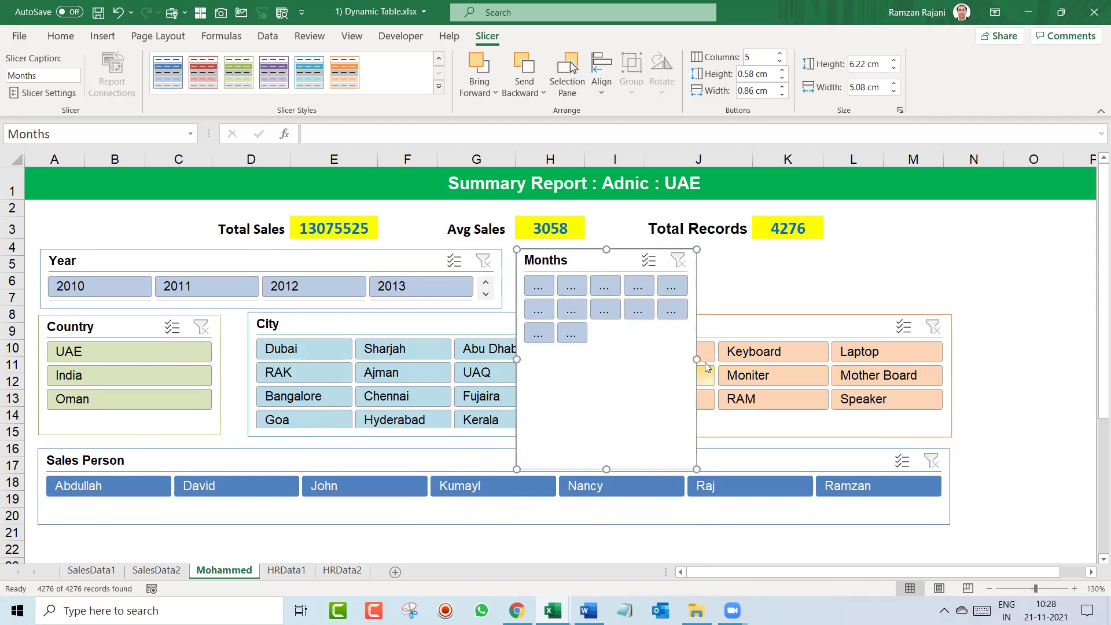
{"action": "left_click_drag", "start_coordinate": [696, 359], "coordinate": [950, 286]}
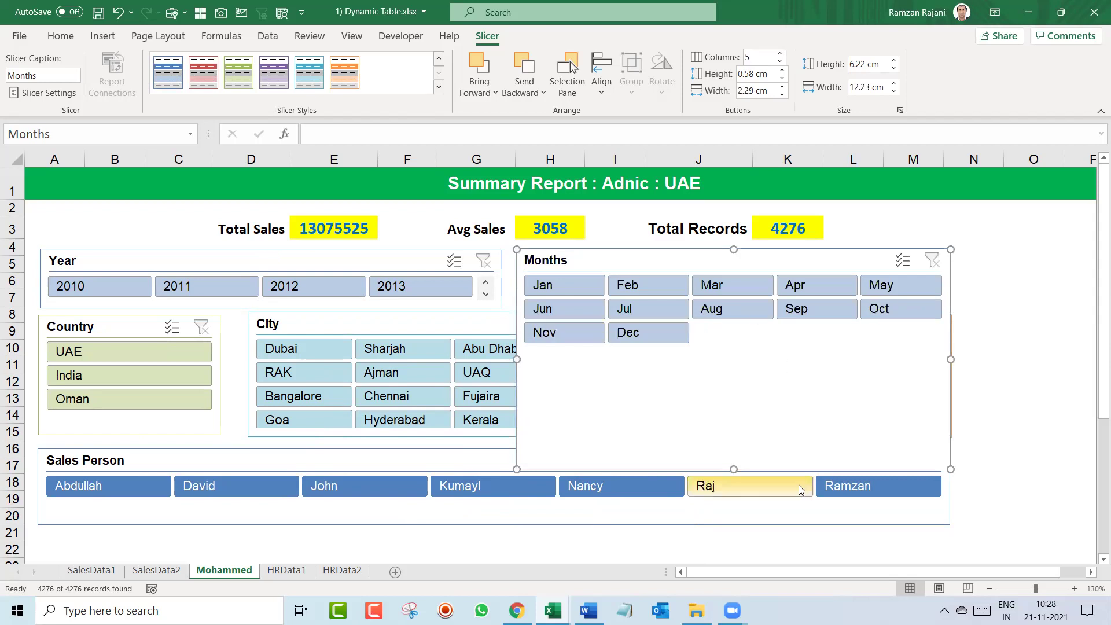
{"action": "left_click_drag", "start_coordinate": [733, 469], "coordinate": [683, 308]}
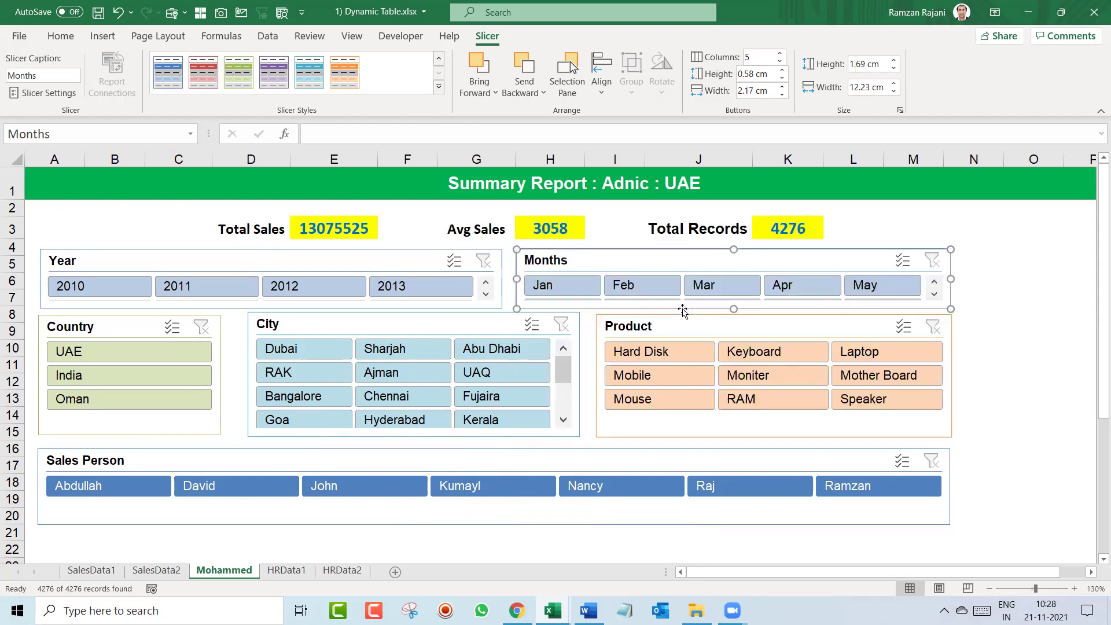
{"action": "left_click", "coordinate": [1065, 365]}
{"action": "left_click", "coordinate": [934, 294]}
{"action": "left_click", "coordinate": [935, 284]}
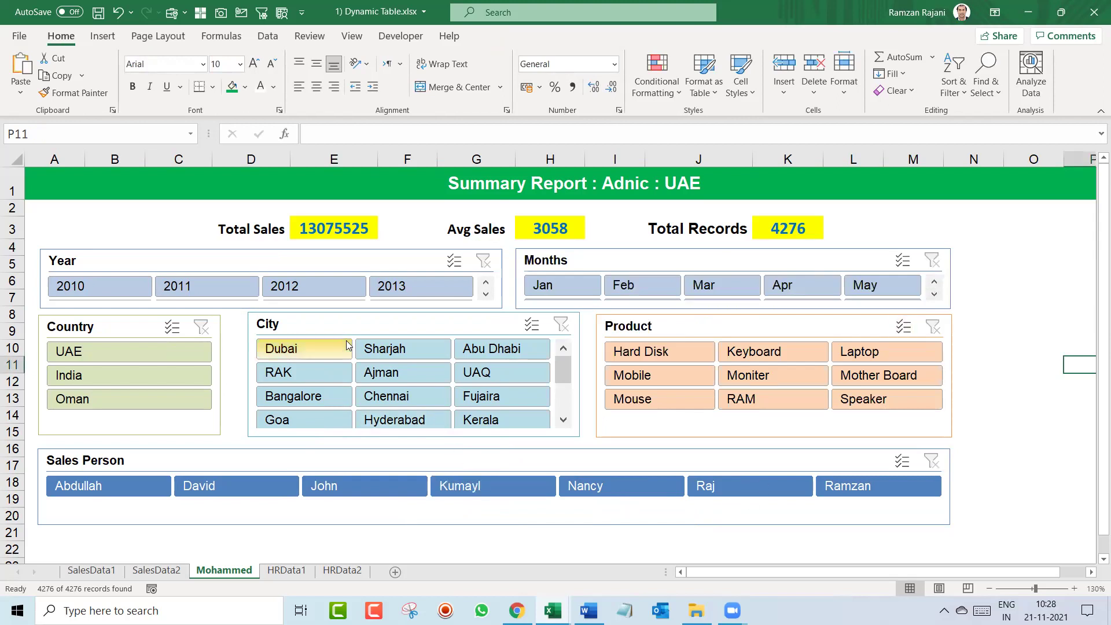
Set the Year slicer to 7 columns so 2010–2016 fit in one row
{"action": "left_click", "coordinate": [232, 261]}
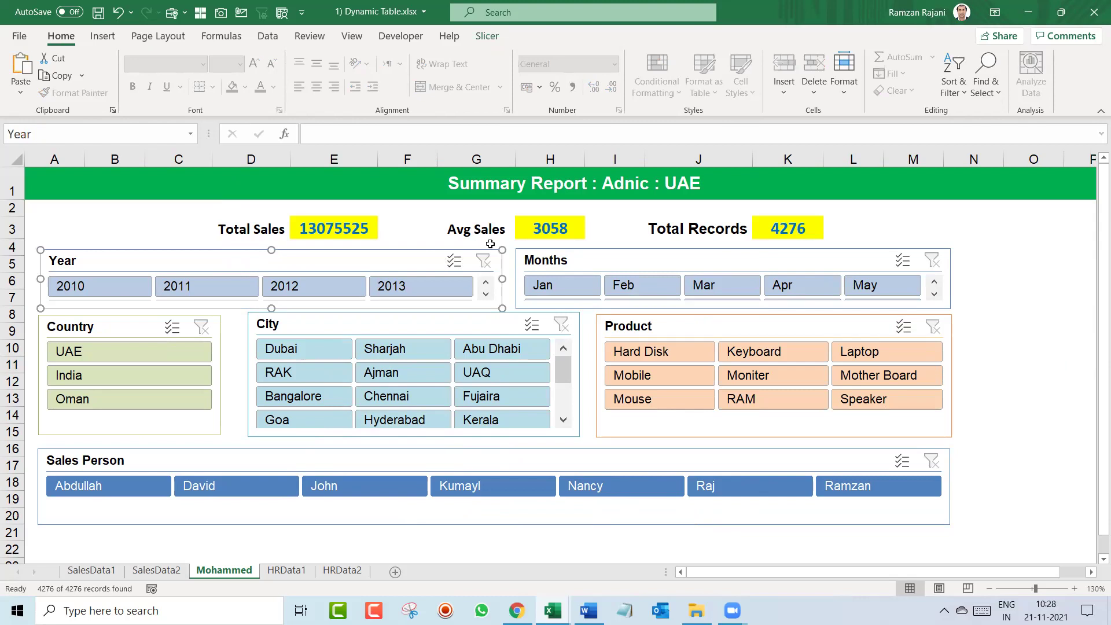
{"action": "left_click", "coordinate": [487, 35]}
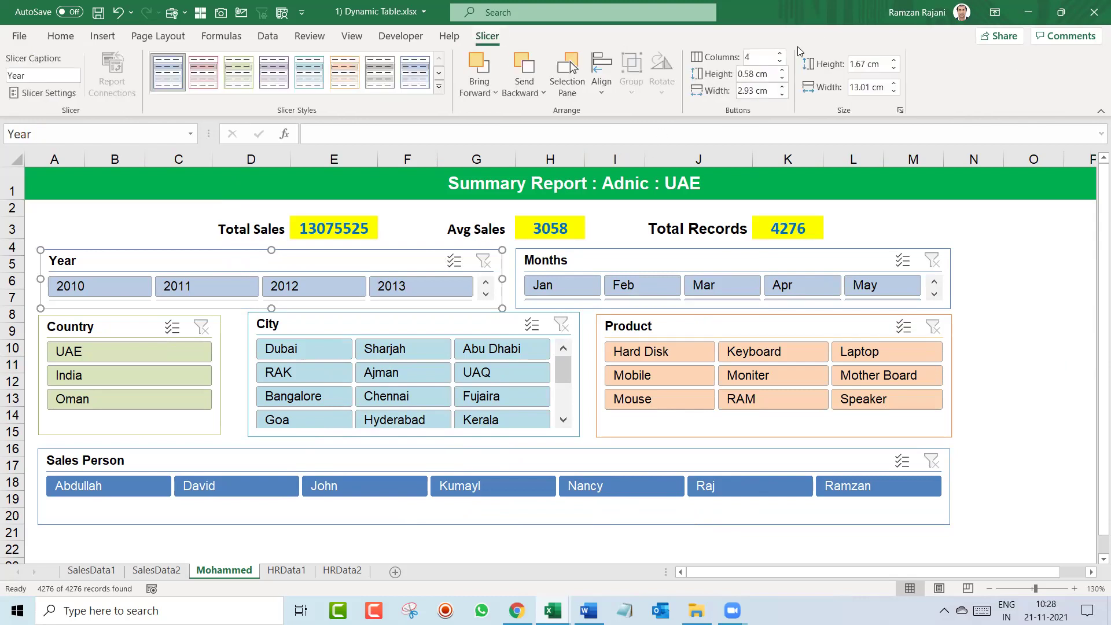
{"action": "left_click", "coordinate": [781, 53]}
{"action": "left_click", "coordinate": [781, 53]}
{"action": "left_click", "coordinate": [780, 53]}
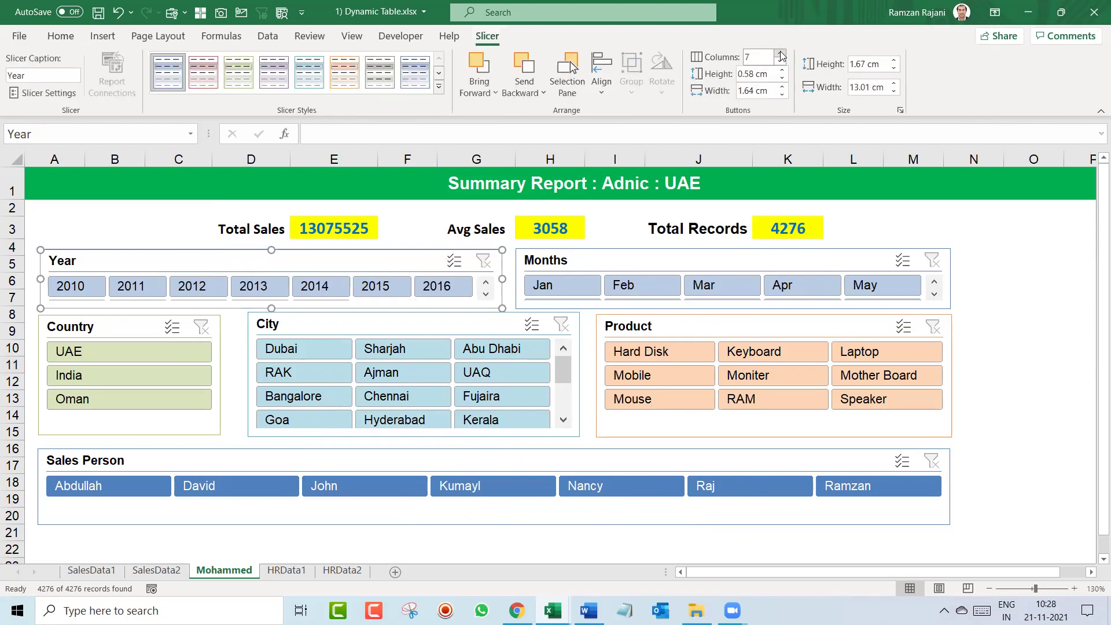
Set the Months slicer to 6 columns showing Jan–Jun
{"action": "left_click", "coordinate": [793, 255]}
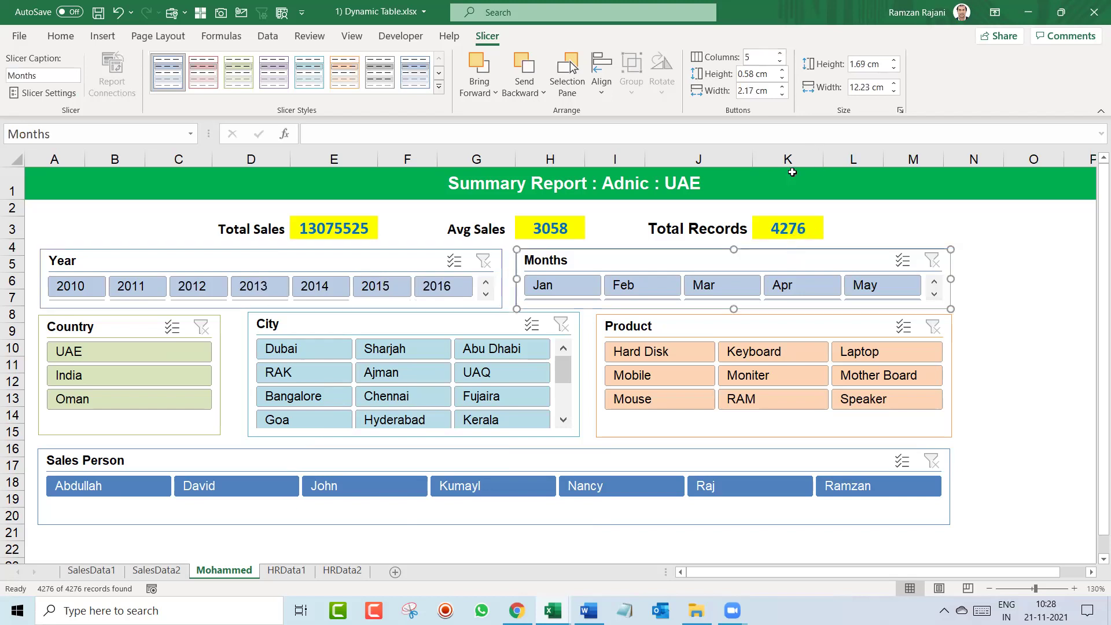
{"action": "left_click", "coordinate": [781, 54]}
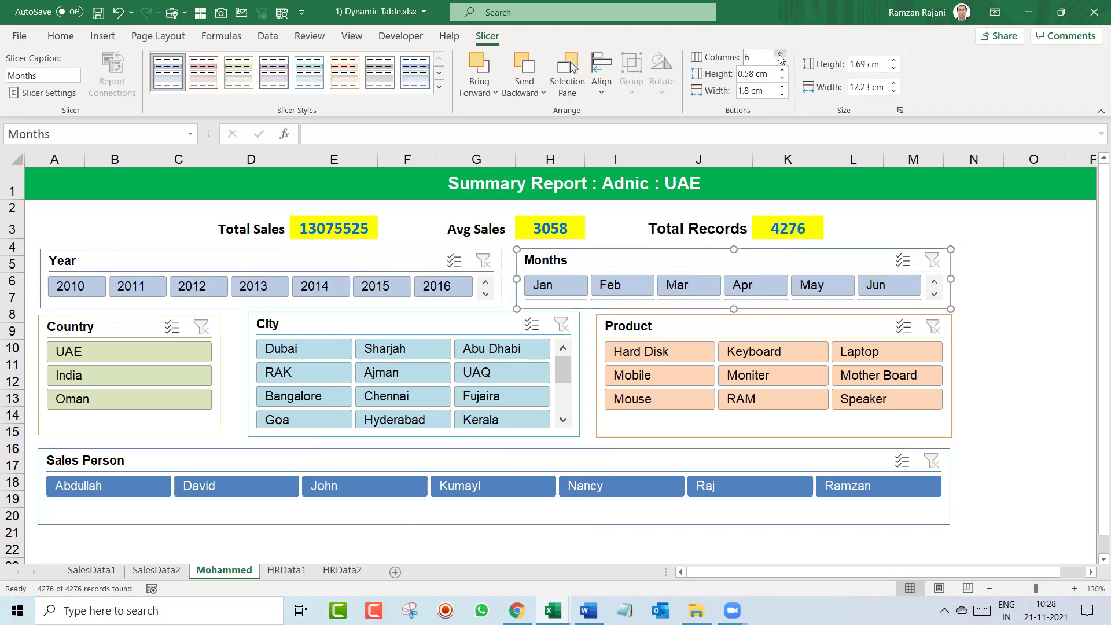
{"action": "left_click", "coordinate": [780, 54]}
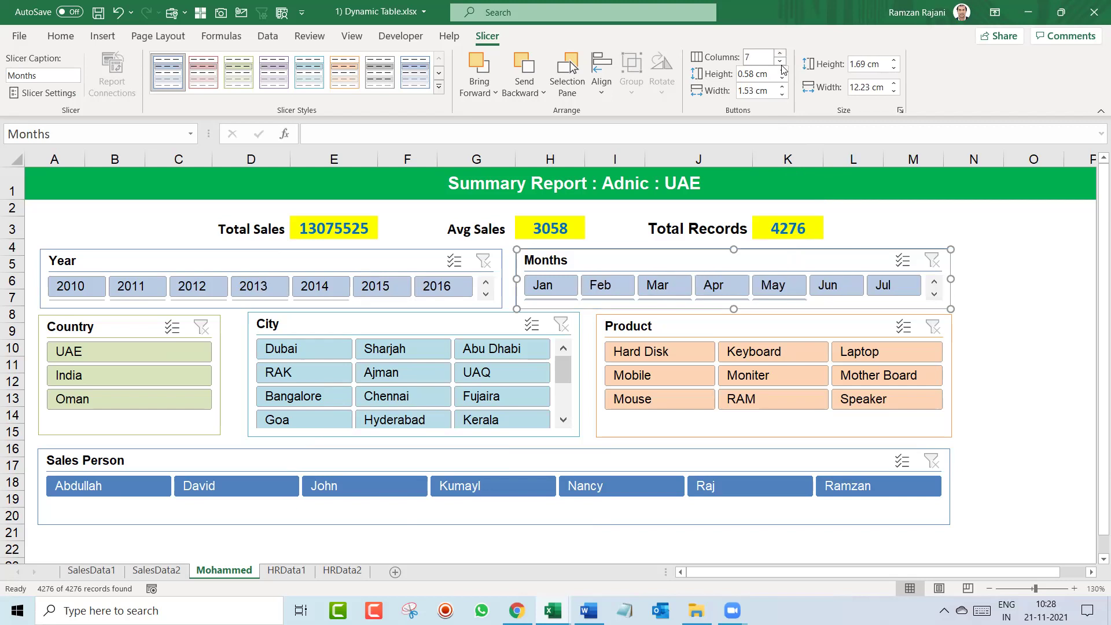
{"action": "left_click", "coordinate": [781, 61]}
Scroll the Months and Year slicers to check the later months and years, then scroll back
{"action": "left_click", "coordinate": [934, 296]}
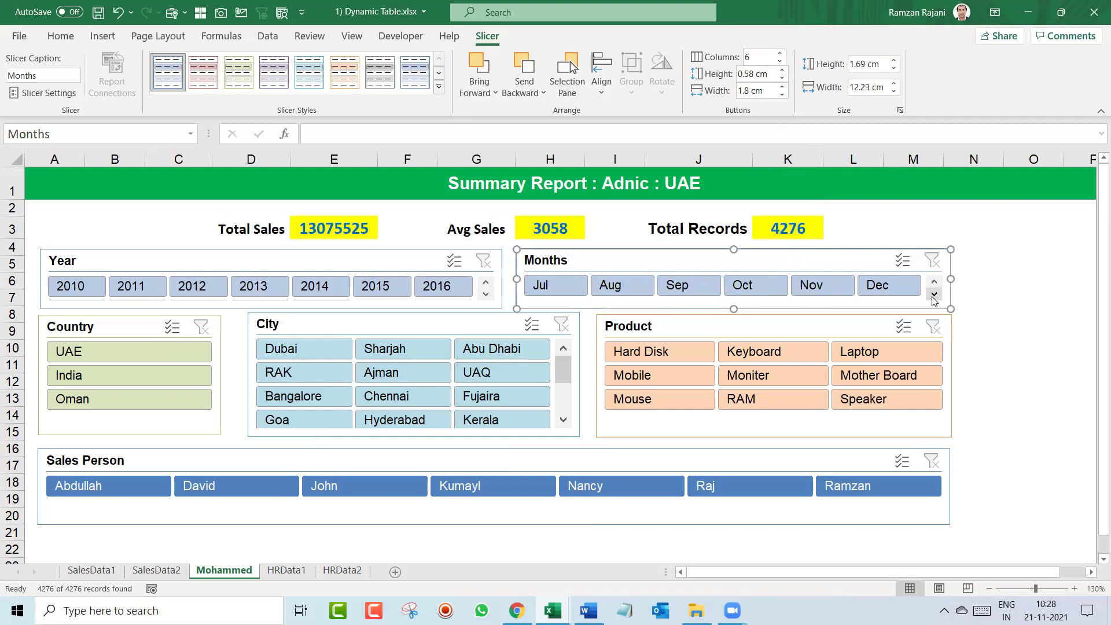
{"action": "left_click", "coordinate": [934, 283]}
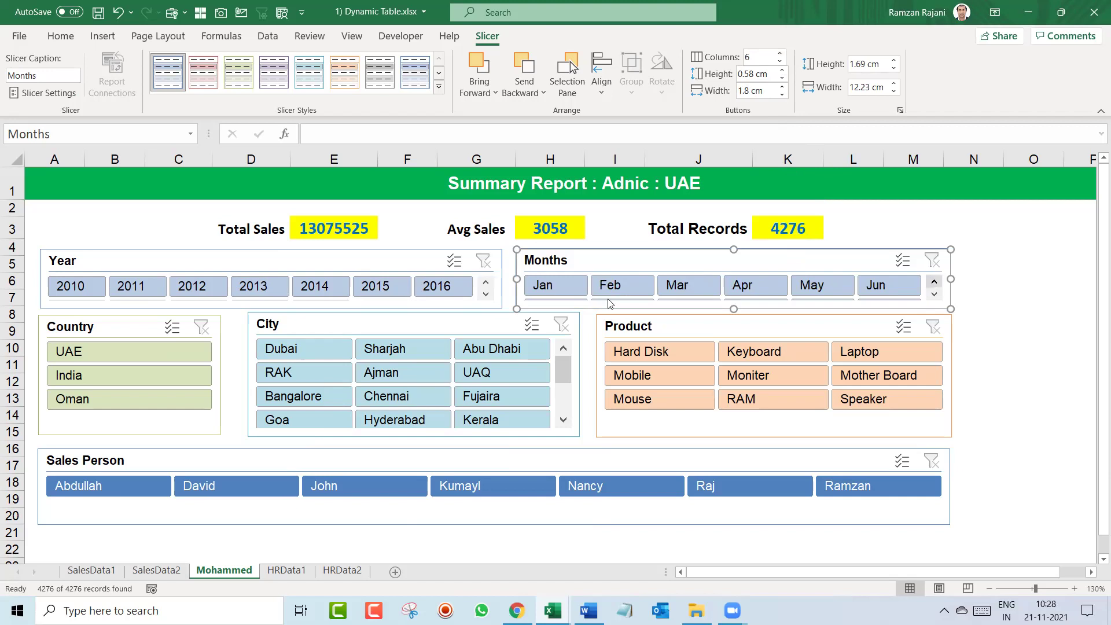
{"action": "left_click", "coordinate": [488, 297]}
{"action": "left_click", "coordinate": [489, 284]}
Apply the pink-red slicer style to the Year slicer and then the Months slicer
{"action": "left_click", "coordinate": [142, 237]}
{"action": "left_click", "coordinate": [136, 262]}
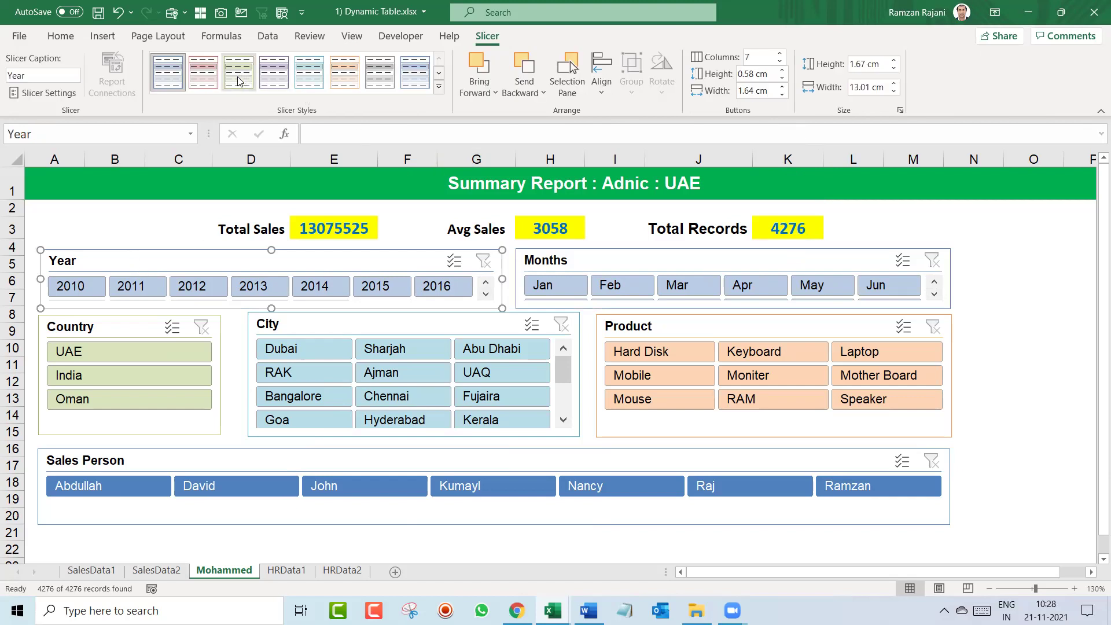
{"action": "left_click", "coordinate": [203, 72]}
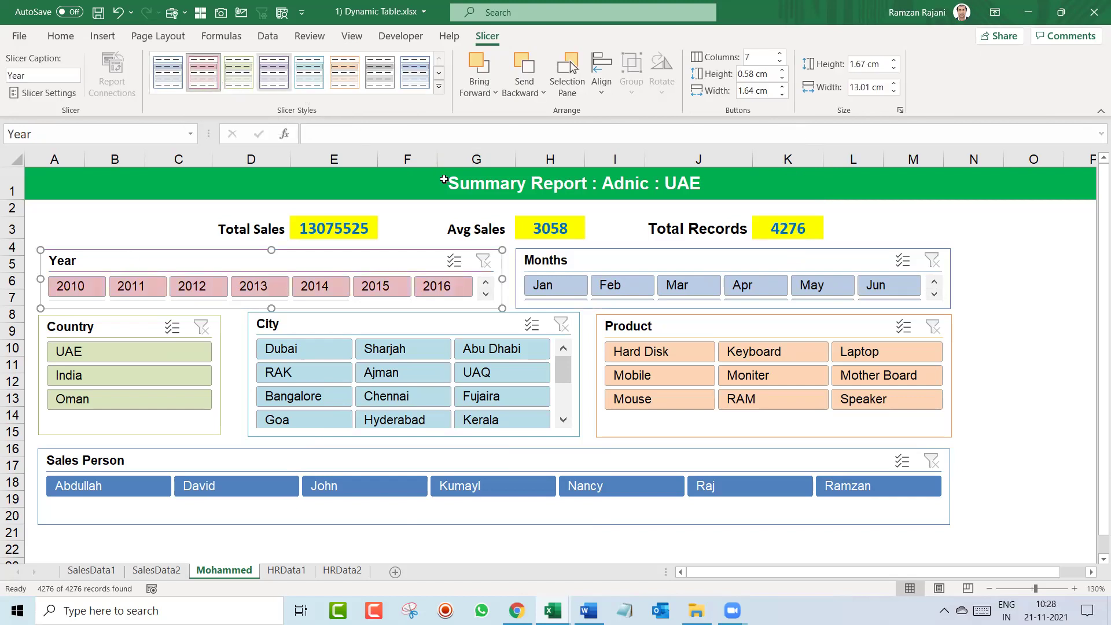
{"action": "left_click", "coordinate": [585, 262]}
{"action": "left_click", "coordinate": [198, 83]}
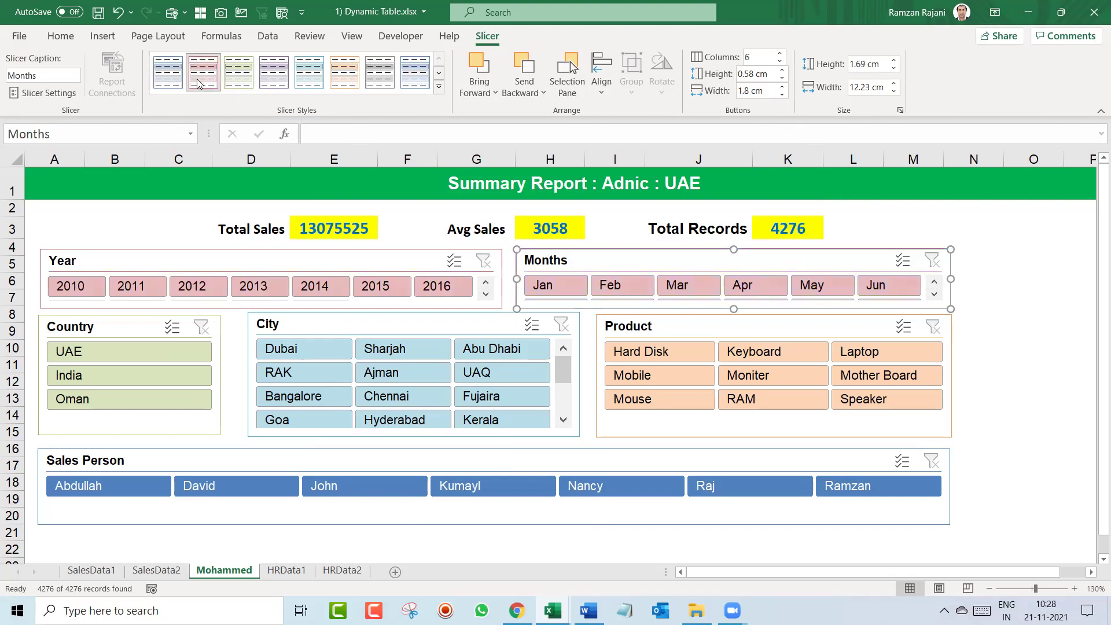
{"action": "left_click", "coordinate": [1031, 311]}
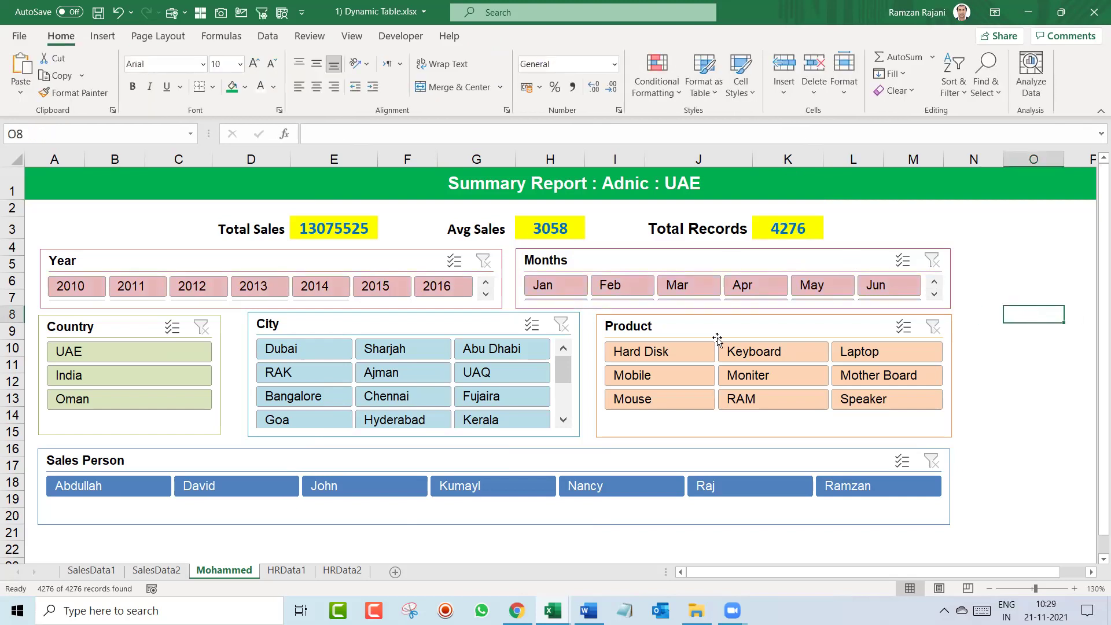
{"action": "left_click", "coordinate": [67, 291]}
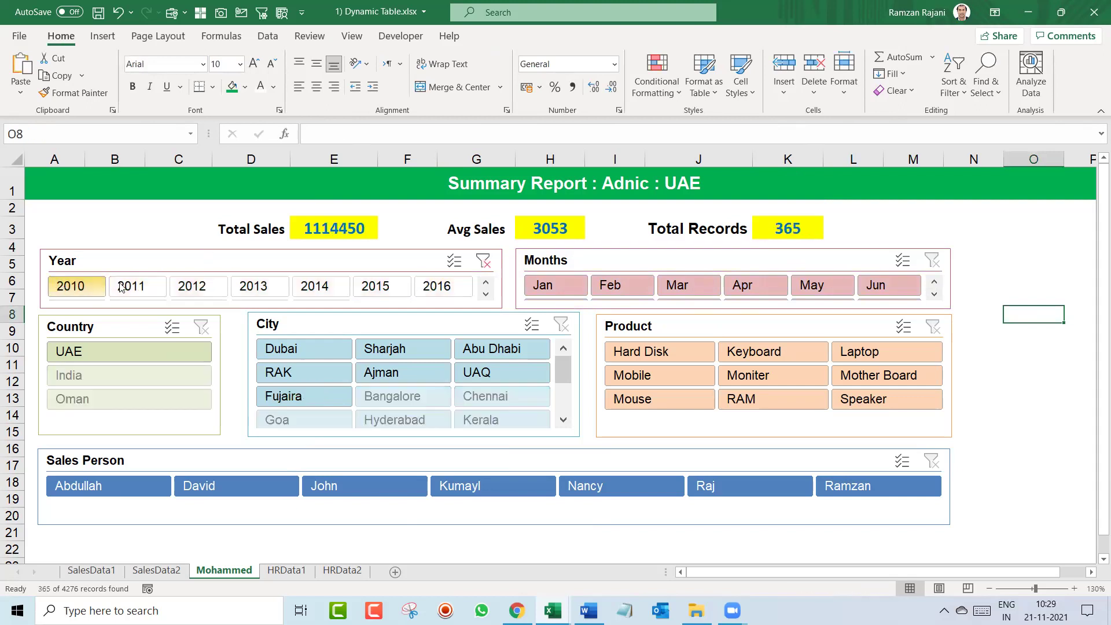
{"action": "left_click", "coordinate": [131, 286]}
{"action": "left_click", "coordinate": [192, 286]}
{"action": "left_click", "coordinate": [258, 286]}
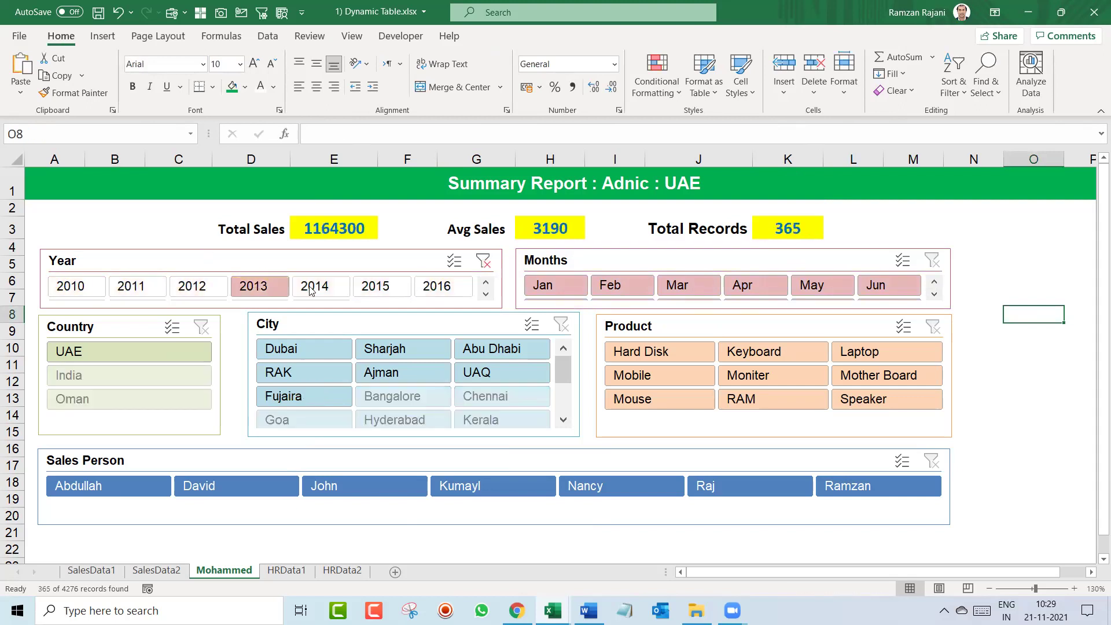
{"action": "left_click", "coordinate": [315, 286]}
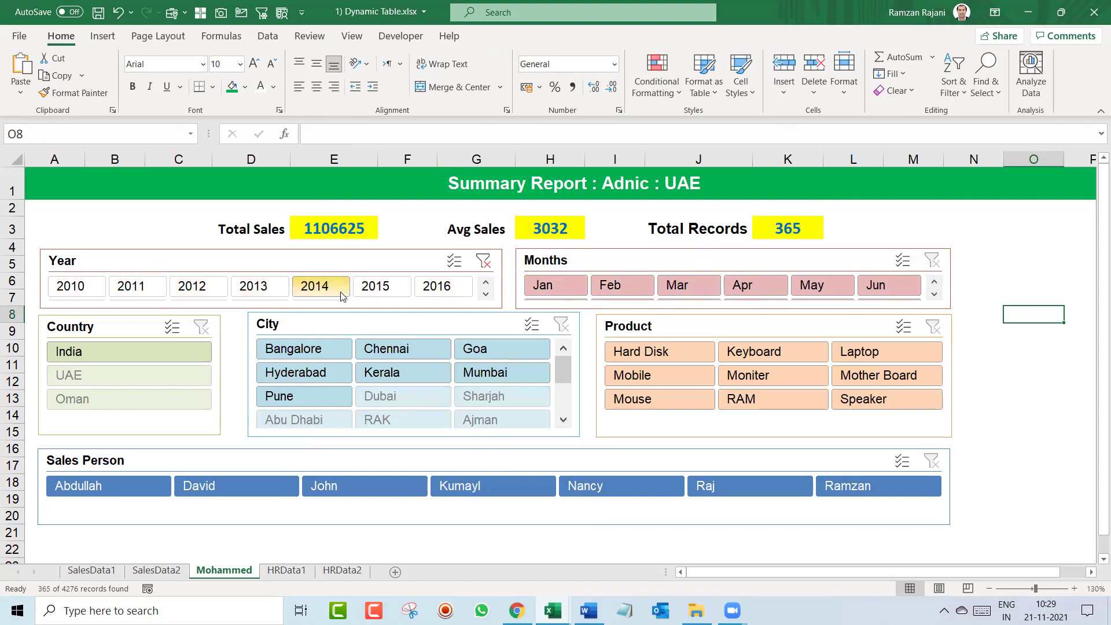
{"action": "left_click", "coordinate": [377, 286]}
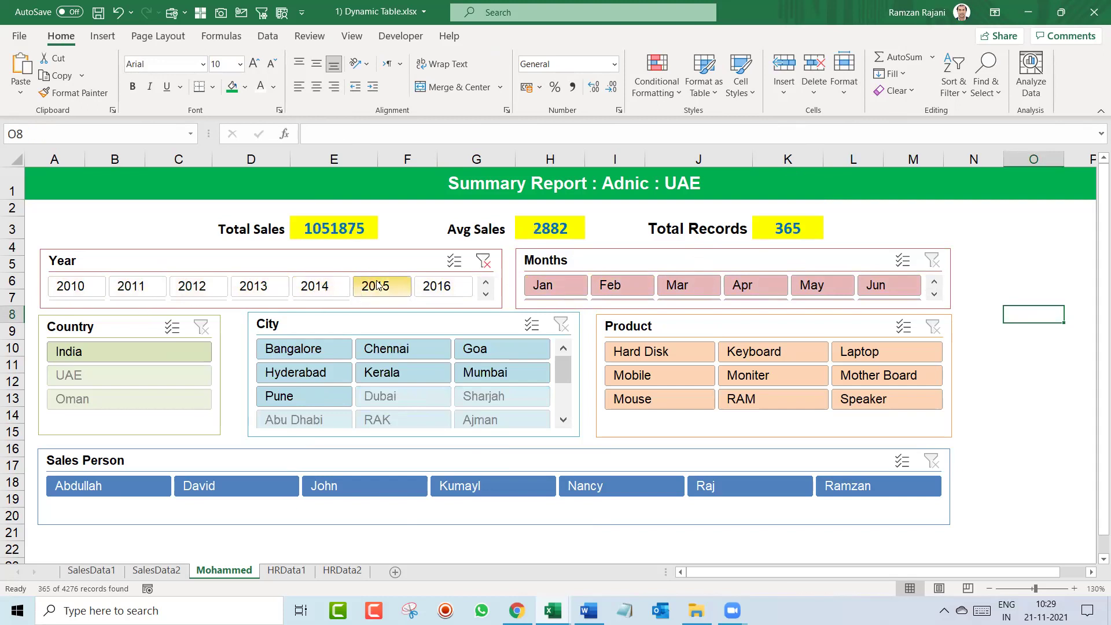
{"action": "left_click", "coordinate": [563, 286]}
{"action": "left_click", "coordinate": [612, 287]}
{"action": "left_click", "coordinate": [697, 283]}
{"action": "left_click", "coordinate": [752, 283]}
{"action": "left_click", "coordinate": [815, 284]}
{"action": "left_click", "coordinate": [876, 285]}
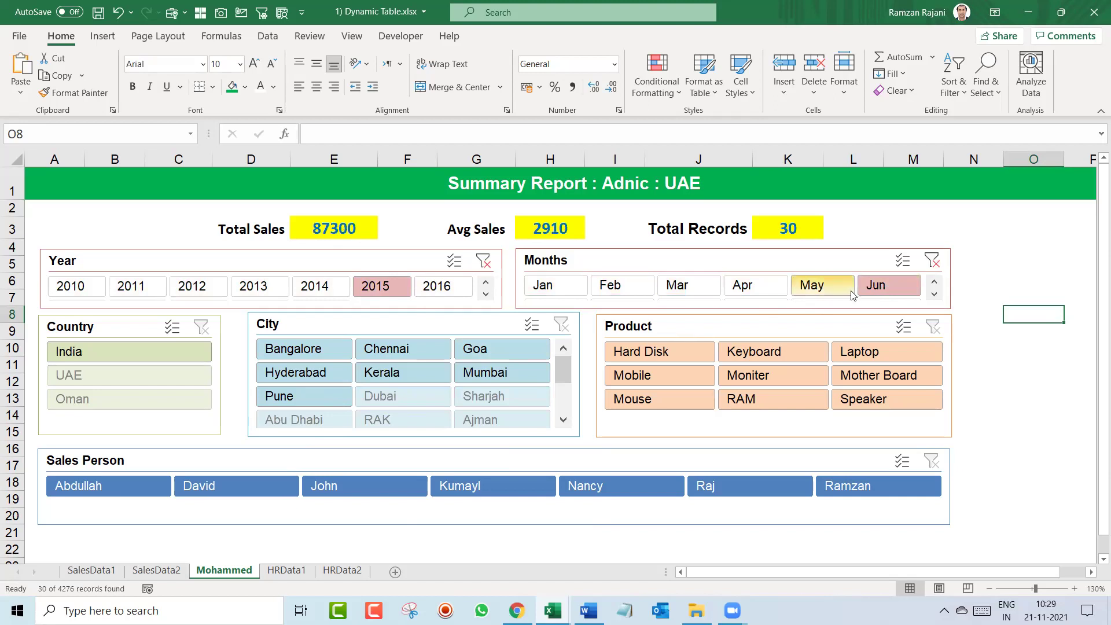
{"action": "left_click", "coordinate": [660, 353]}
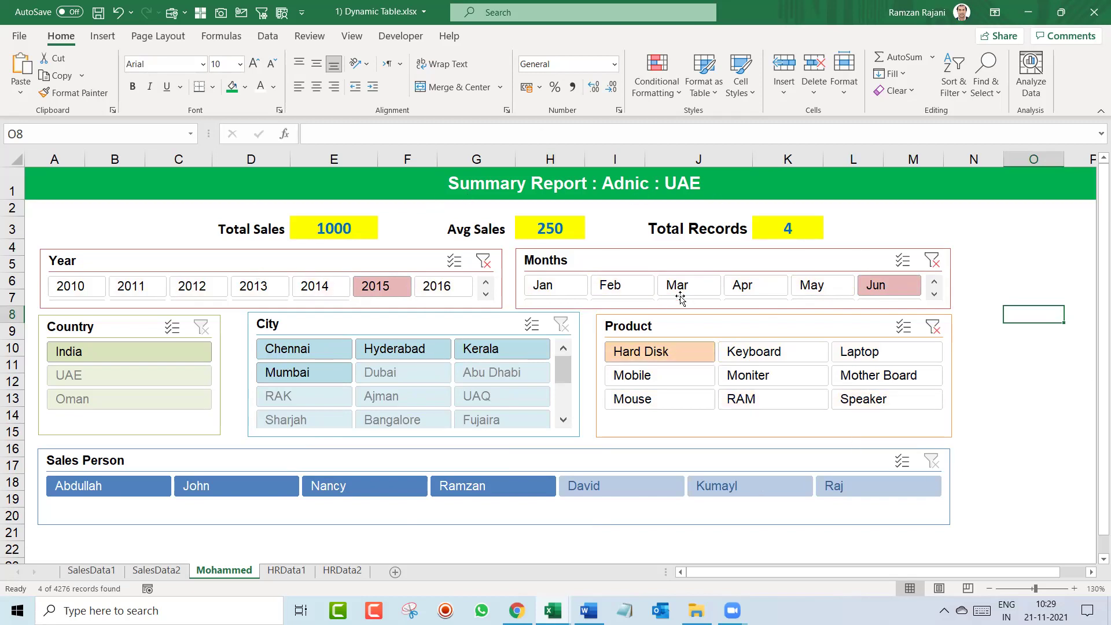
{"action": "left_click", "coordinate": [155, 570]}
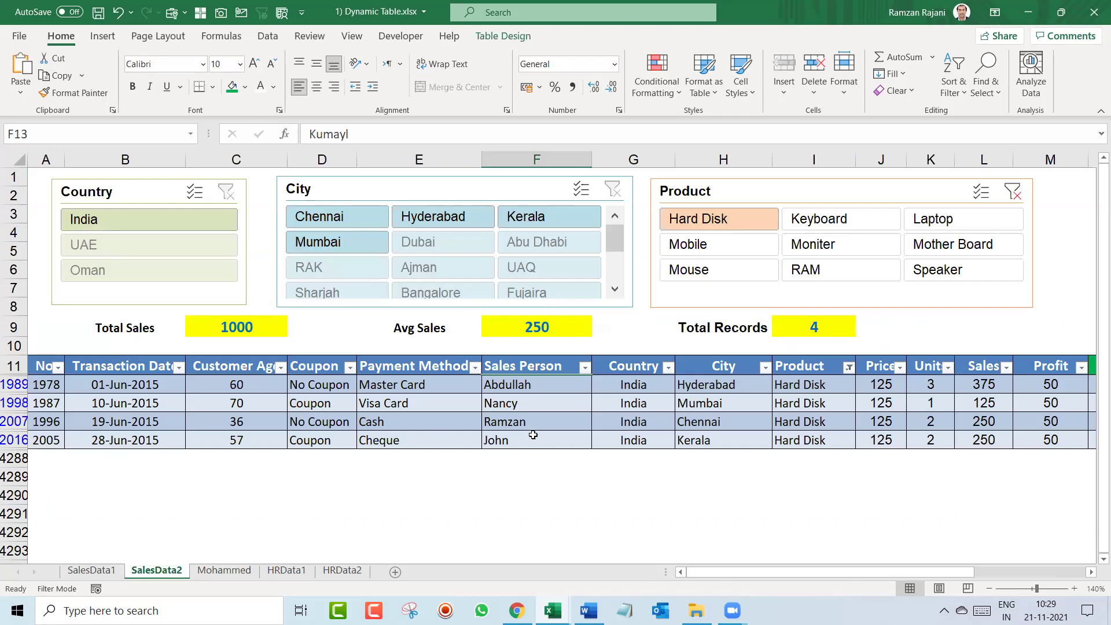
{"action": "left_click", "coordinate": [223, 571]}
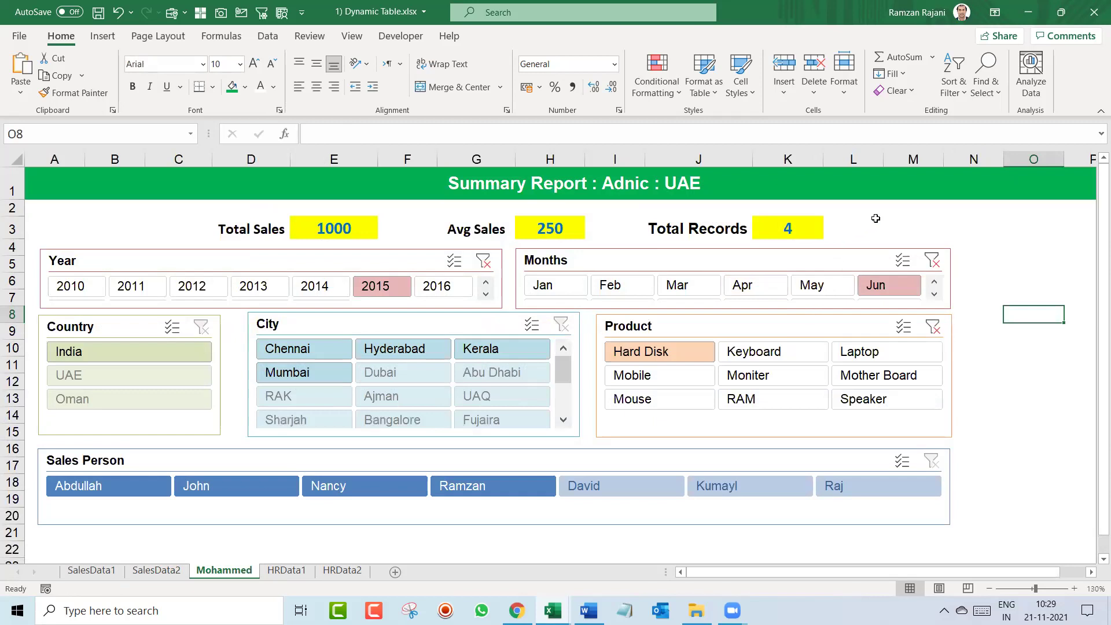
{"action": "left_click", "coordinate": [932, 260]}
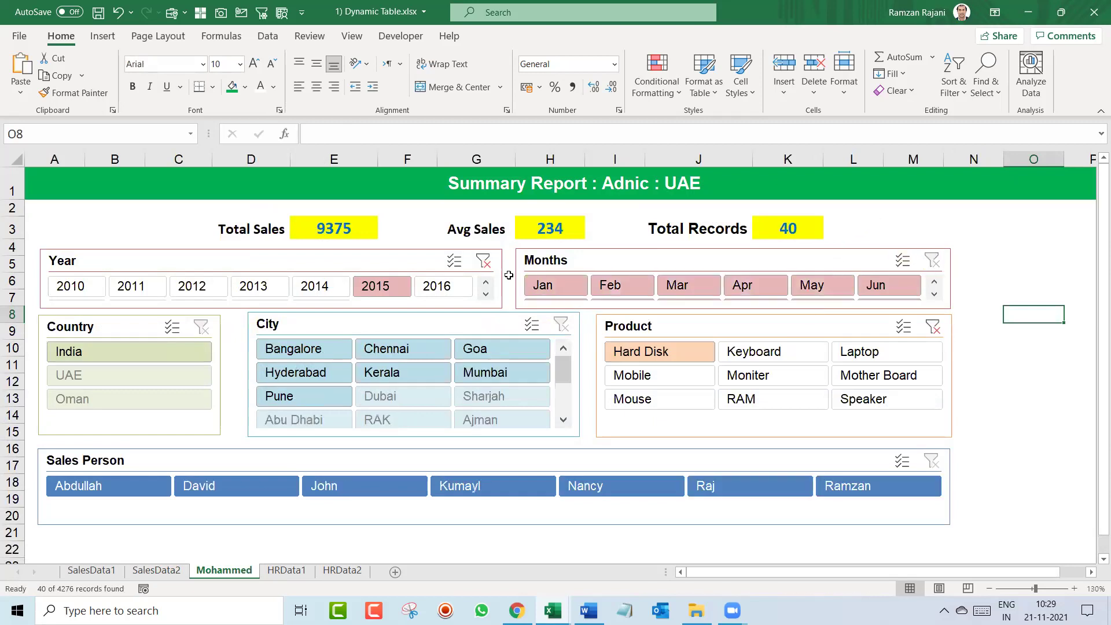
{"action": "left_click", "coordinate": [484, 262]}
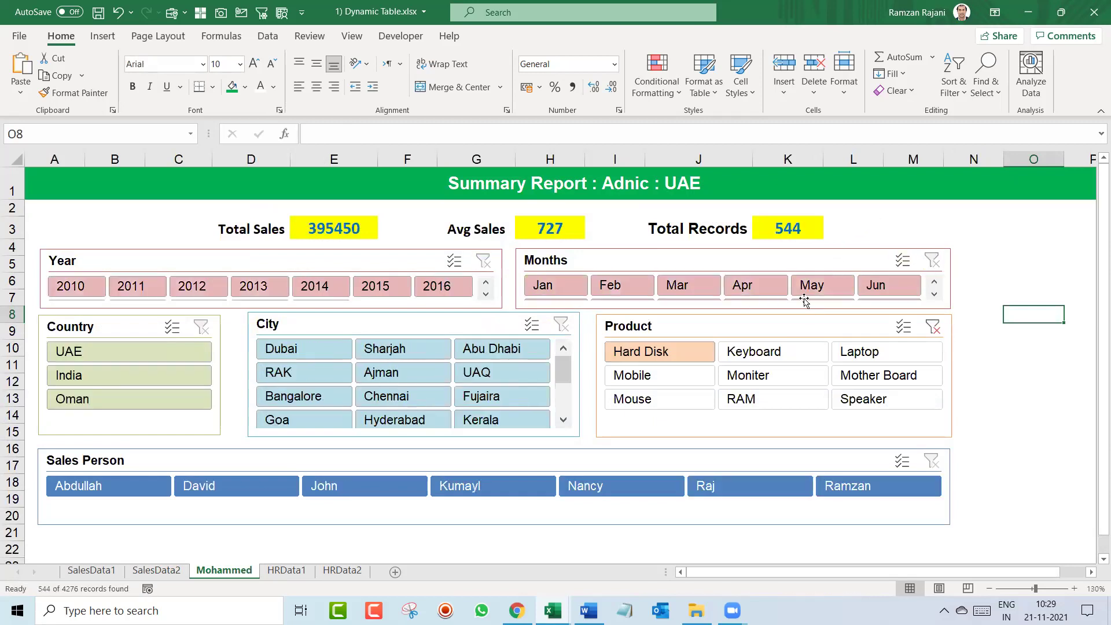
{"action": "left_click", "coordinate": [933, 327]}
{"action": "left_click", "coordinate": [998, 379]}
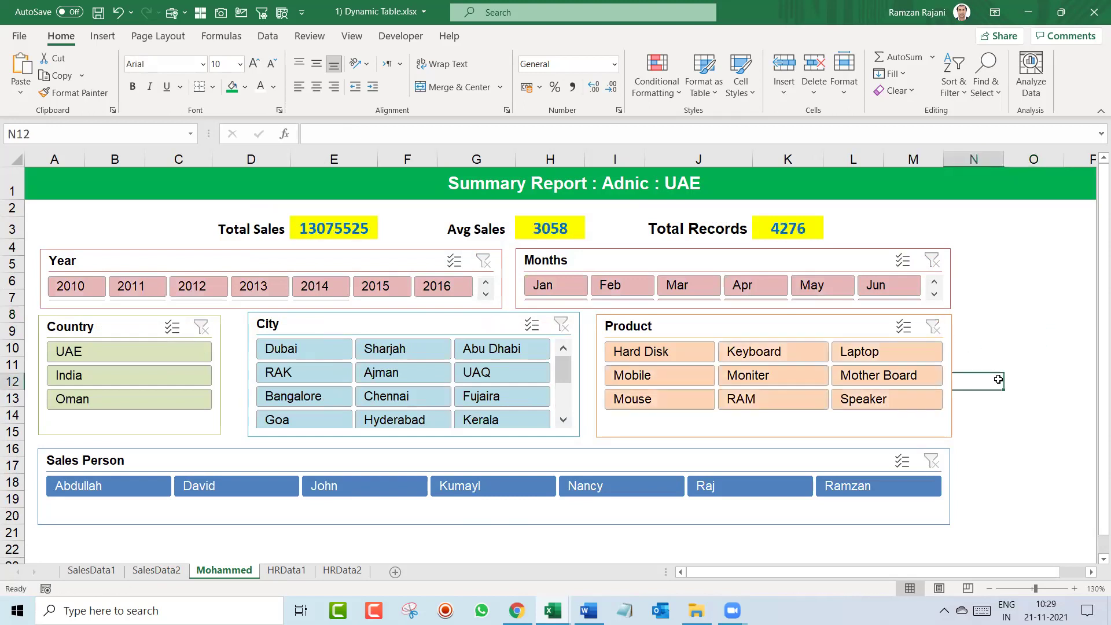
Apply the light-blue slicer style to the selected Year and Months slicers, then zoom to 120%
{"action": "left_click", "coordinate": [730, 265]}
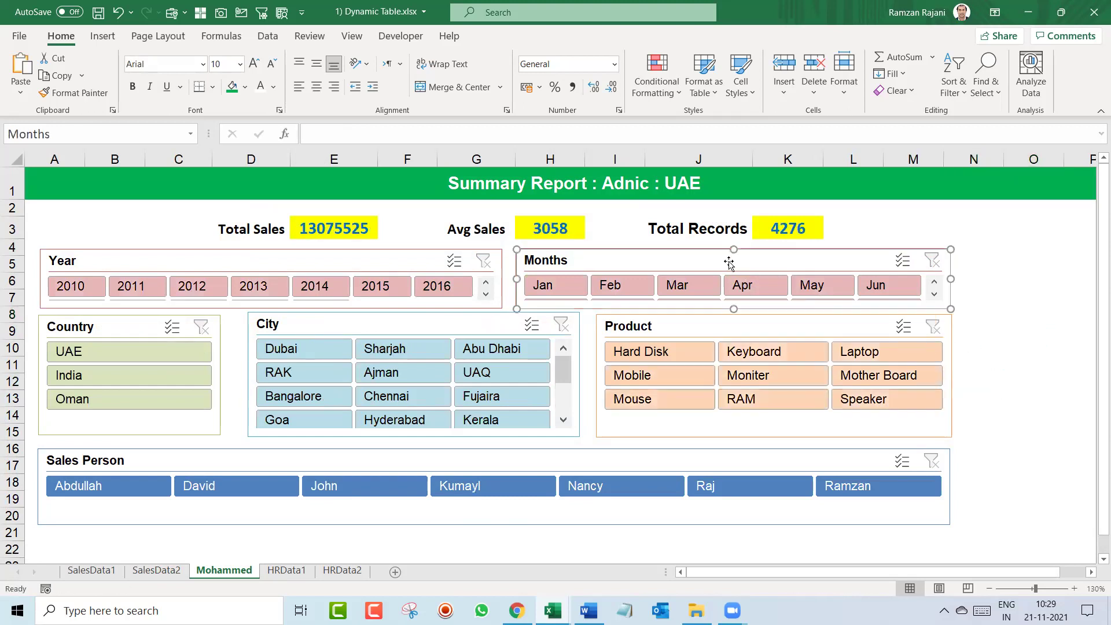
{"action": "left_click", "coordinate": [307, 260], "text": "ctrl"}
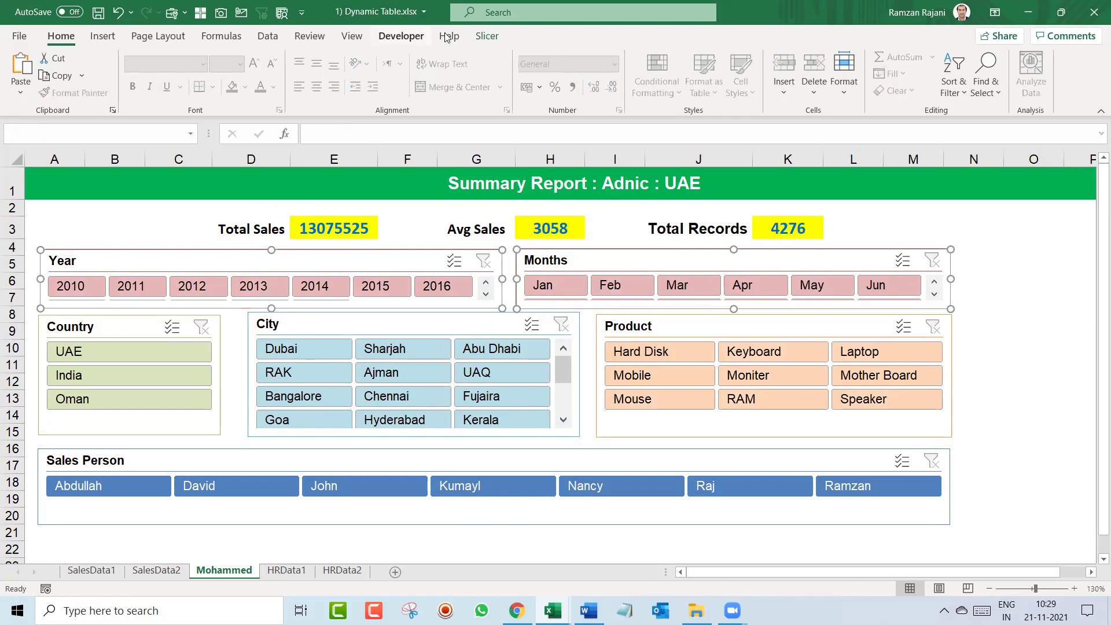
{"action": "left_click", "coordinate": [484, 35]}
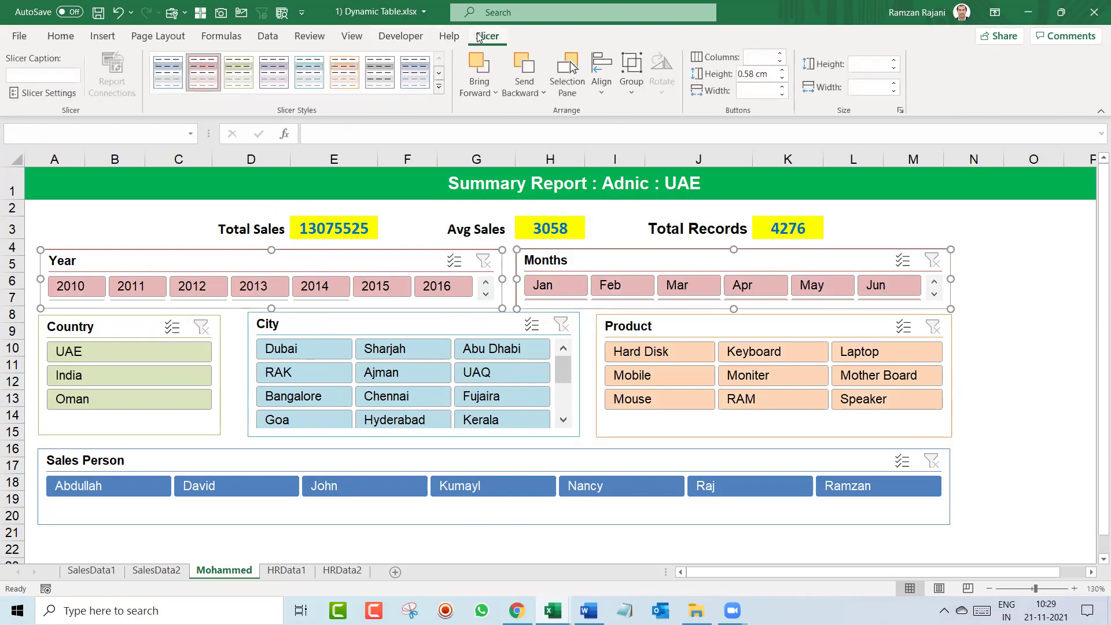
{"action": "left_click", "coordinate": [311, 78]}
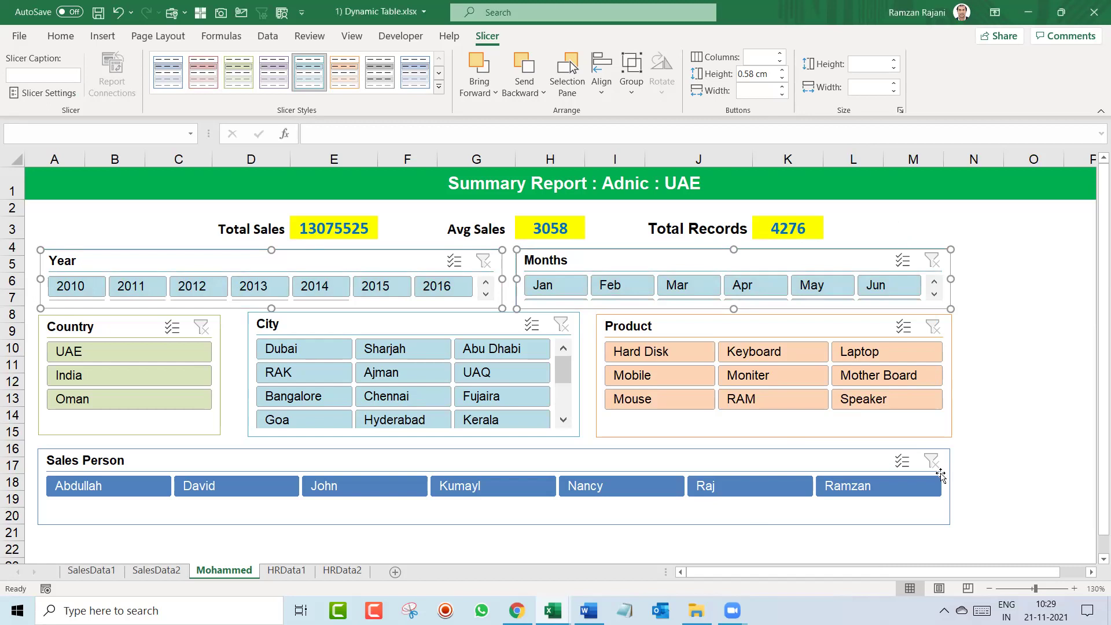
{"action": "left_click", "coordinate": [989, 588]}
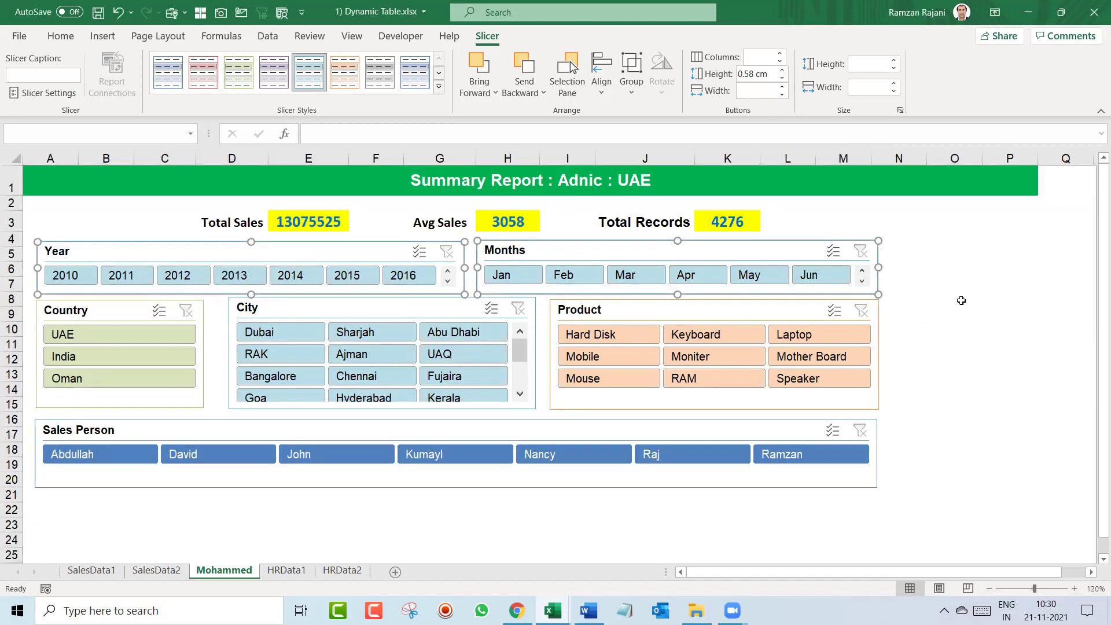
Unmerge the title from A1:P1 and merge and center it across A1:N1
{"action": "left_click", "coordinate": [439, 175]}
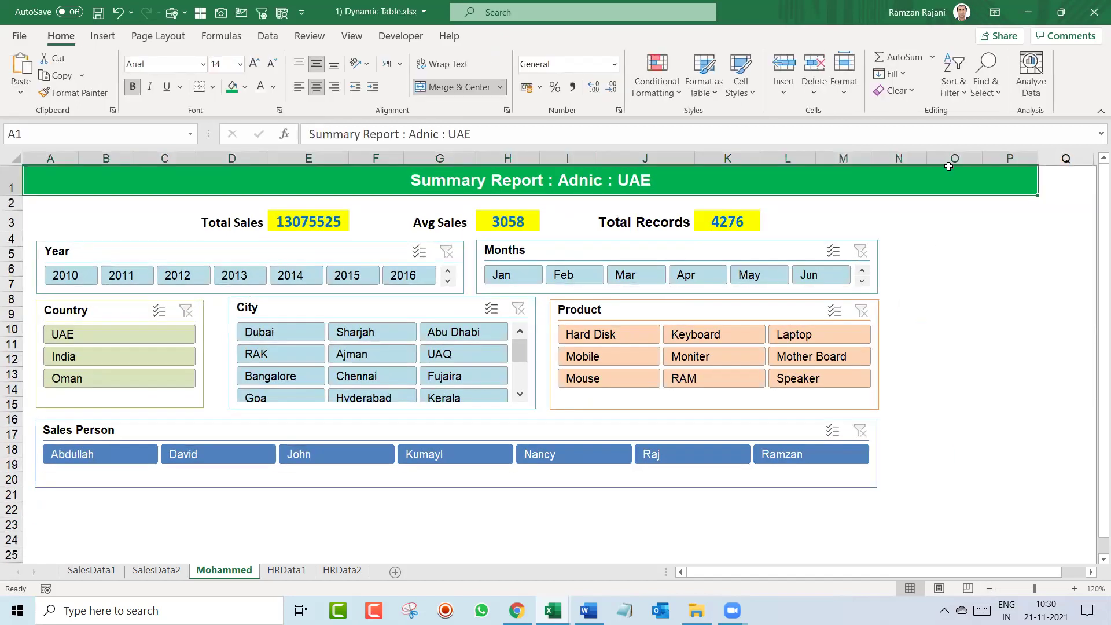
{"action": "left_click", "coordinate": [449, 93]}
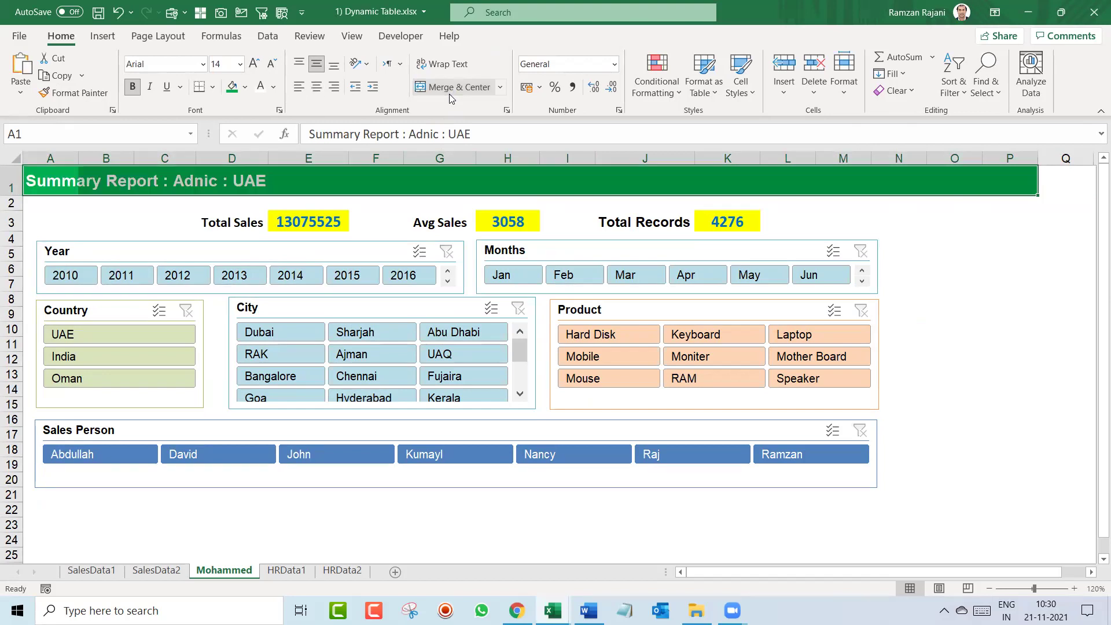
{"action": "left_click", "coordinate": [60, 183]}
{"action": "key", "text": "shift+Right"}
{"action": "key", "text": "shift+Right"}
{"action": "key", "text": "shift+Right"}
{"action": "key", "text": "shift+Right"}
{"action": "key", "text": "shift+Right"}
{"action": "key", "text": "shift+Right"}
{"action": "key", "text": "shift+Right"}
{"action": "key", "text": "shift+Right"}
{"action": "key", "text": "shift+Right"}
{"action": "key", "text": "shift+Right"}
{"action": "key", "text": "shift+Right"}
{"action": "key", "text": "shift+Right"}
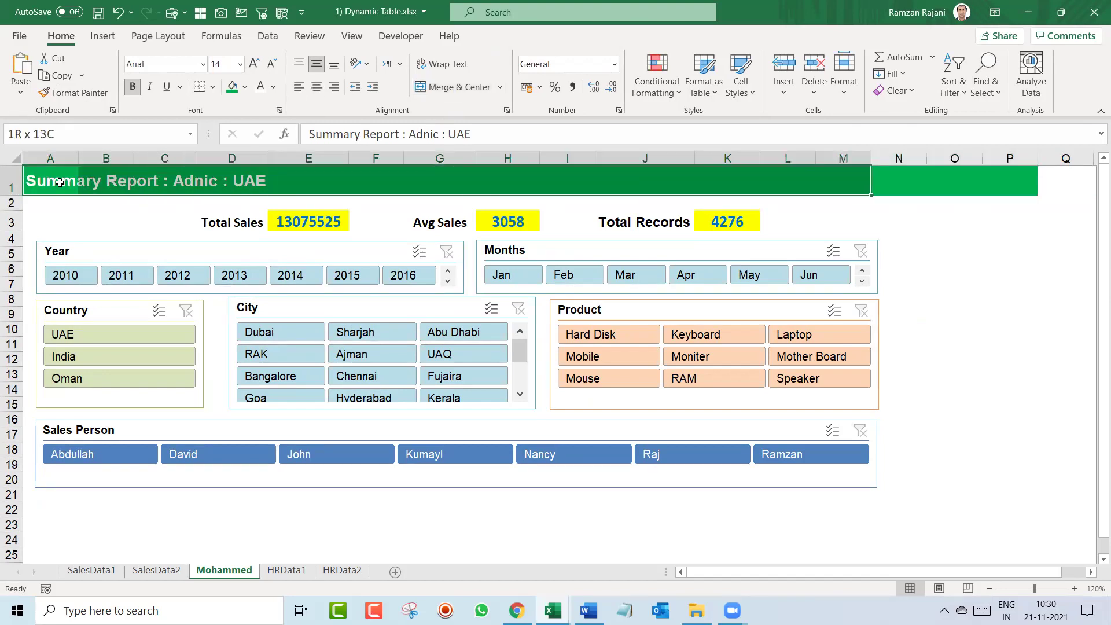
{"action": "key", "text": "shift+Right"}
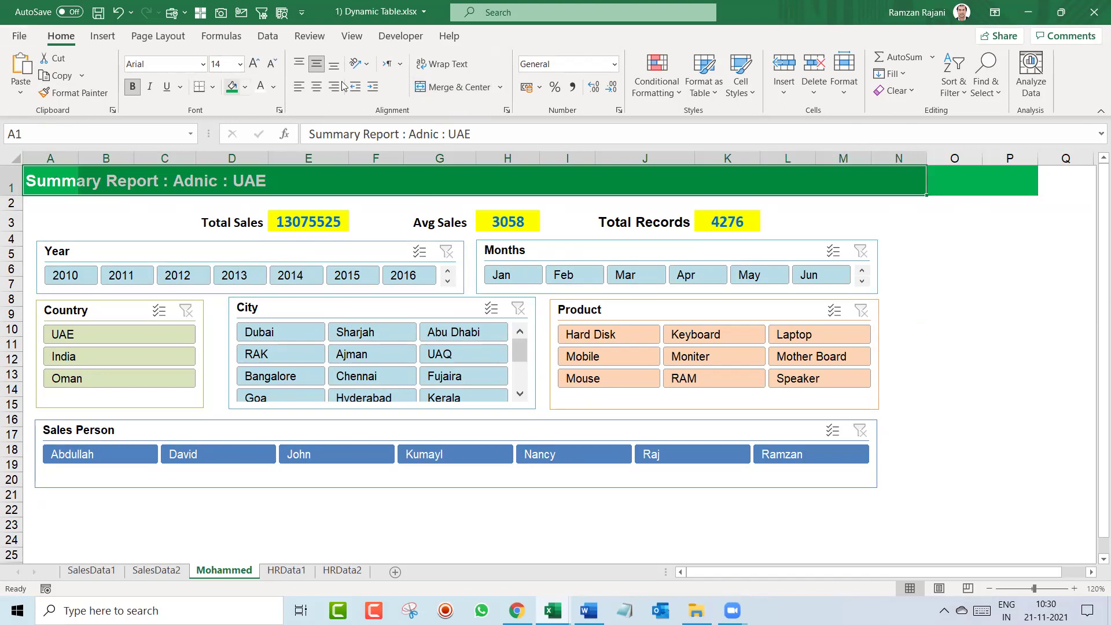
{"action": "left_click", "coordinate": [444, 87]}
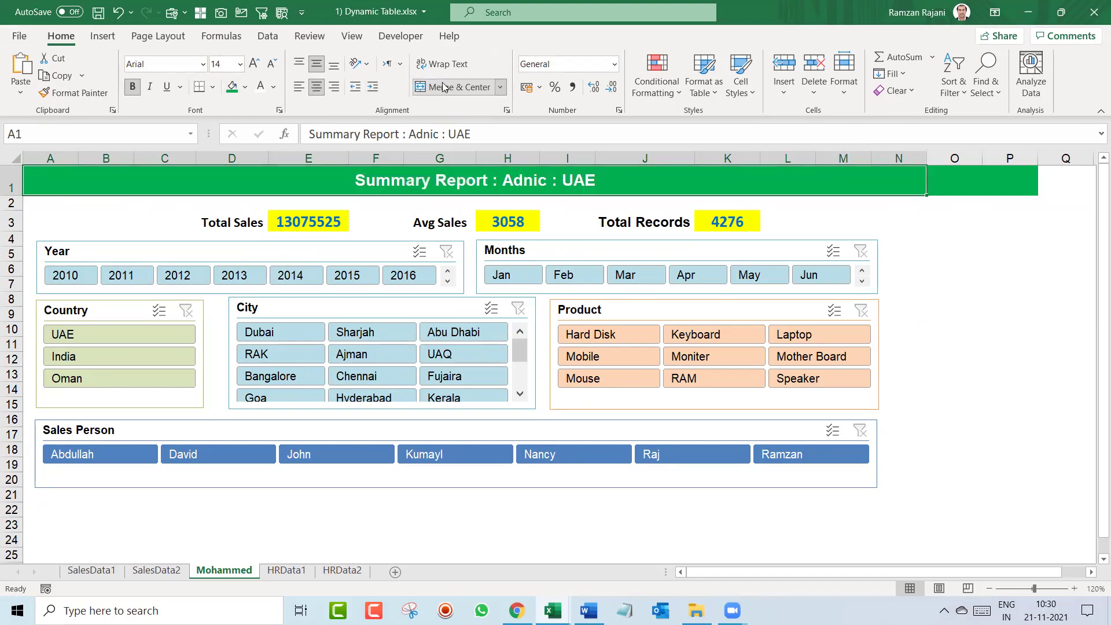
Set cells O1:P1 to No Fill
{"action": "key", "text": "Right"}
{"action": "key", "text": "shift+Right"}
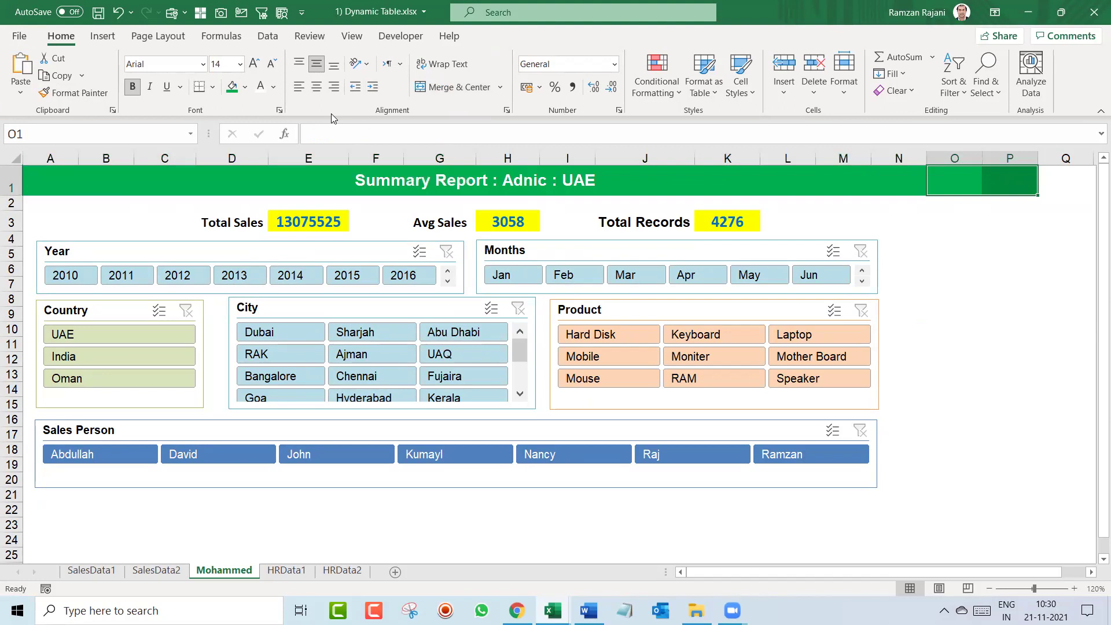
{"action": "left_click", "coordinate": [245, 87]}
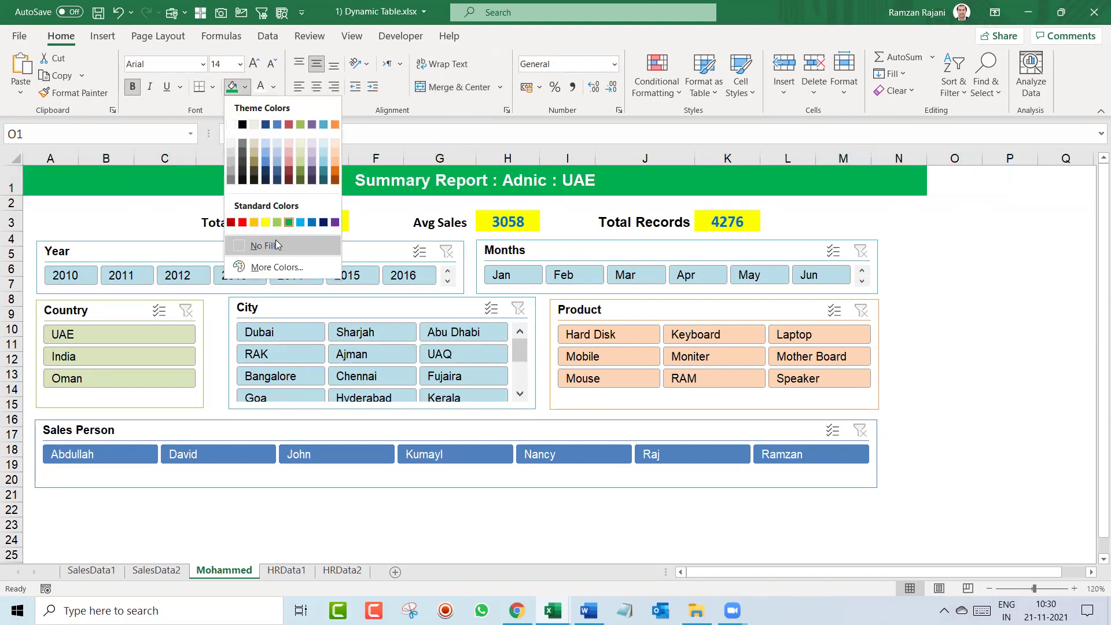
{"action": "left_click", "coordinate": [277, 243]}
{"action": "left_click", "coordinate": [946, 282]}
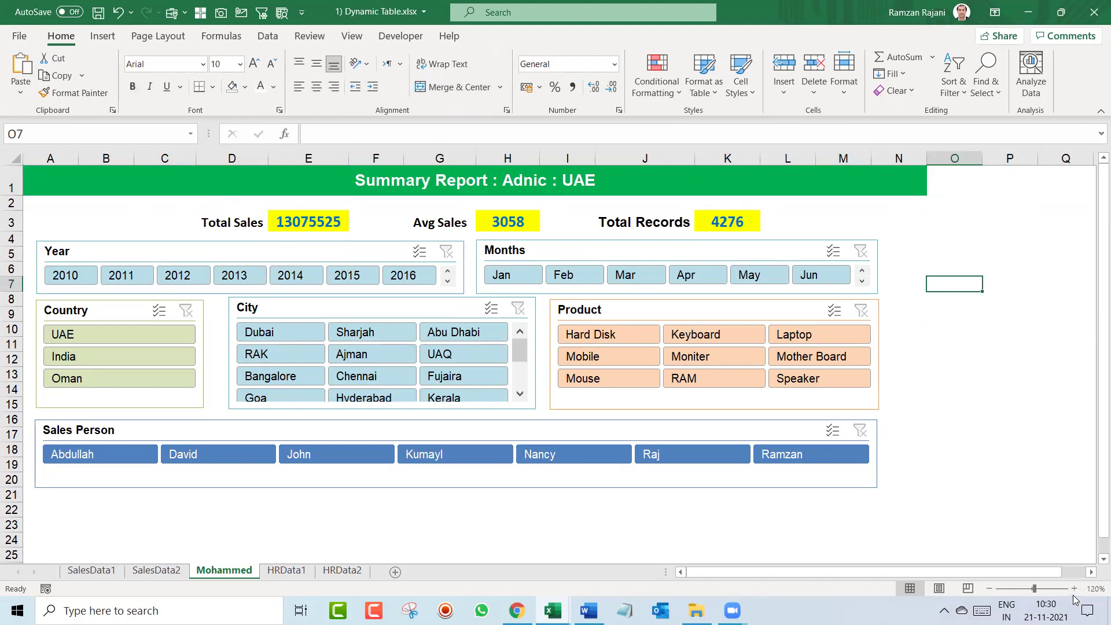
Zoom the sheet to 140% and save the workbook
{"action": "left_click", "coordinate": [1074, 588]}
{"action": "left_click", "coordinate": [1074, 588]}
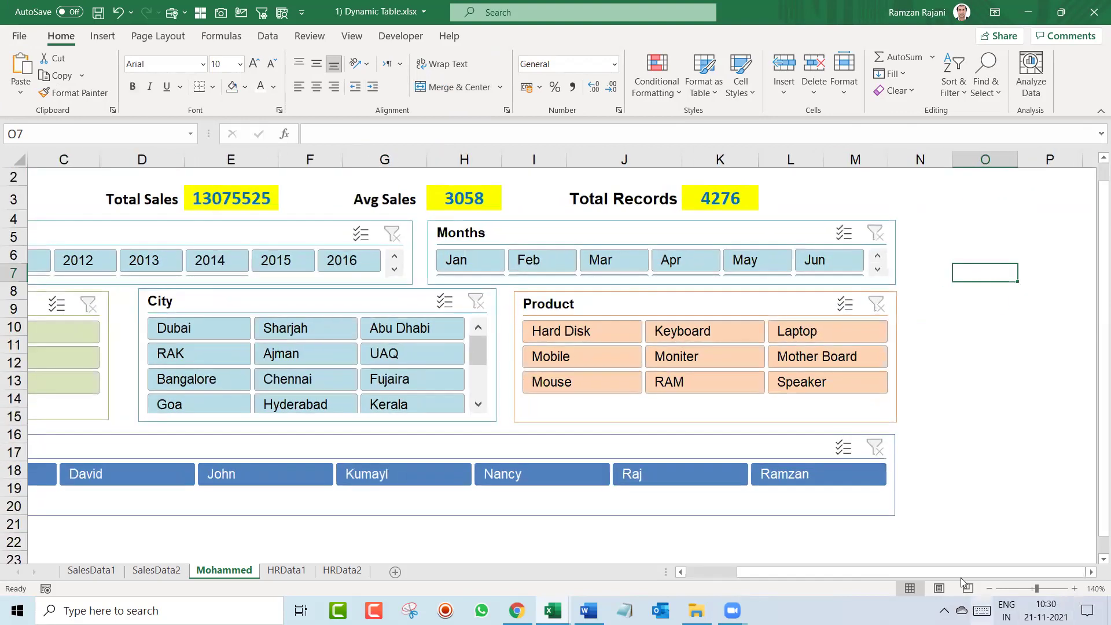
{"action": "left_click_drag", "start_coordinate": [811, 575], "coordinate": [811, 574]}
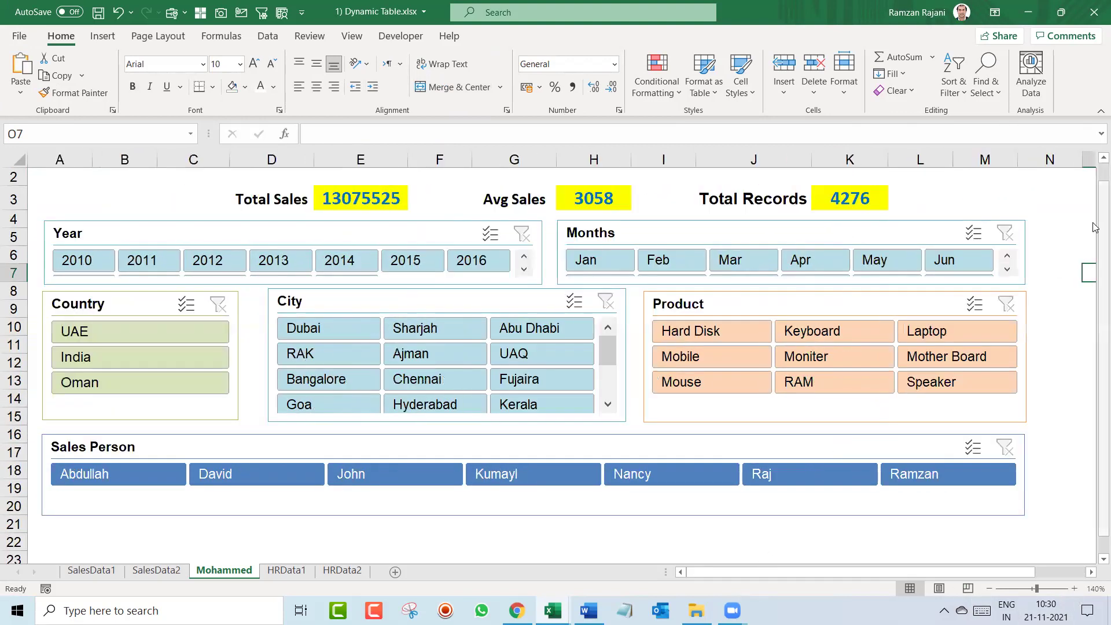
{"action": "scroll", "coordinate": [1096, 228], "scroll_direction": "up", "scroll_amount": 1}
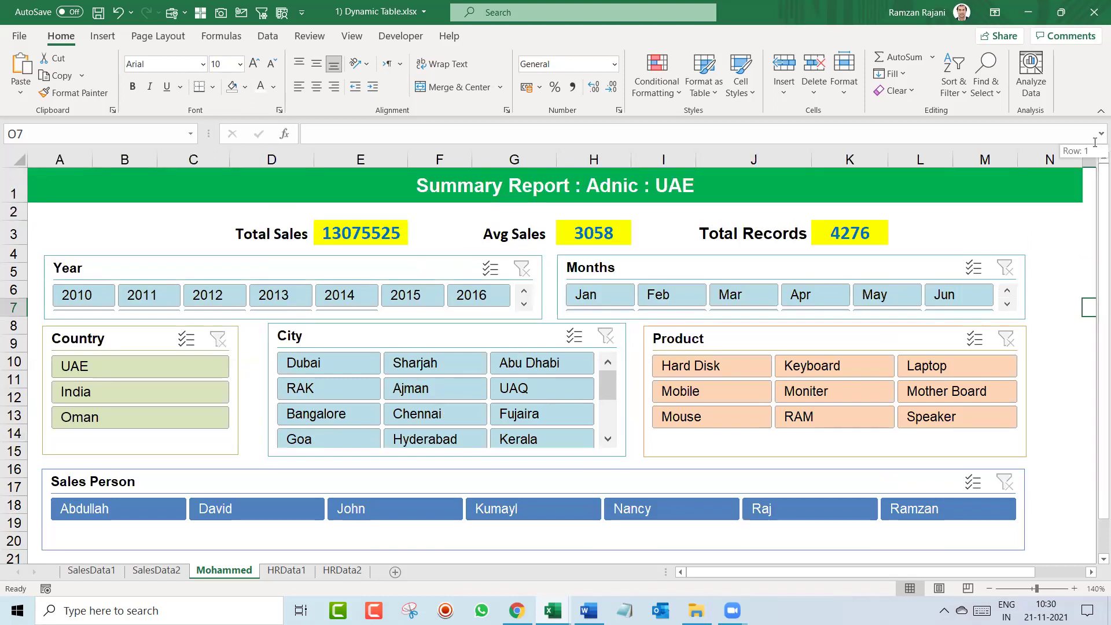
{"action": "left_click", "coordinate": [116, 225]}
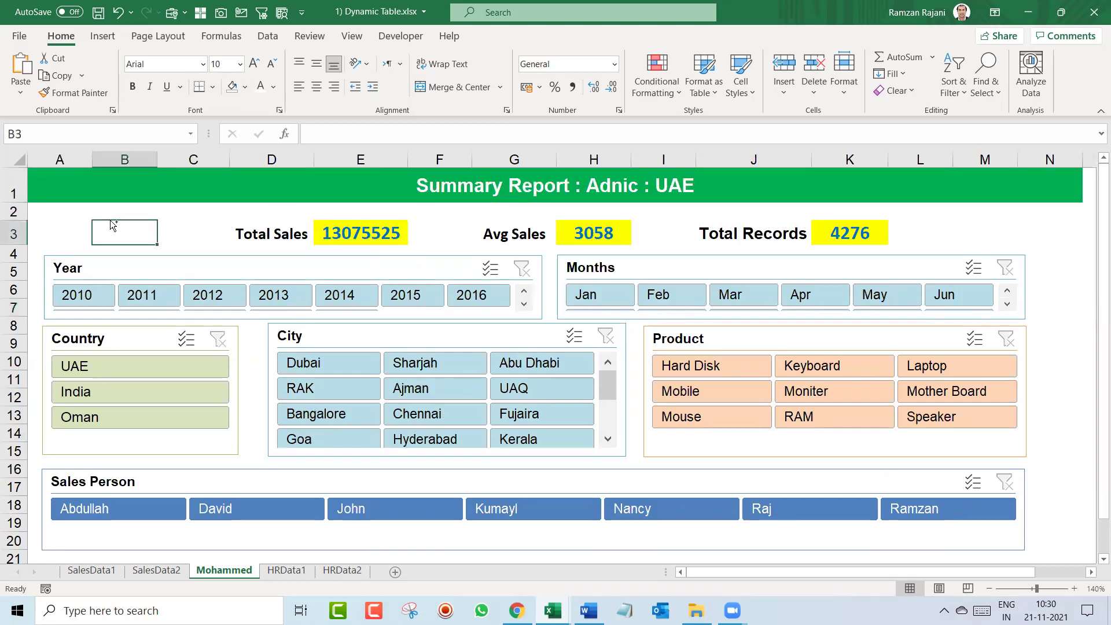
{"action": "key", "text": "ctrl+s"}
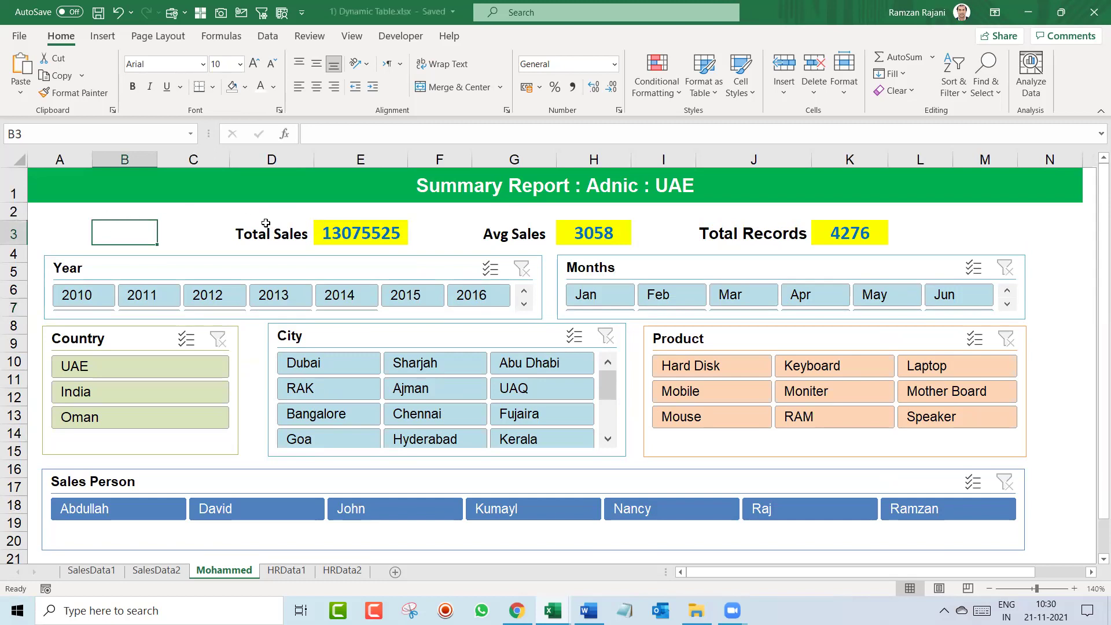
Filter the dashboard to Dubai, briefly test the 2013 year filter, clear it, and save
{"action": "left_click", "coordinate": [337, 361]}
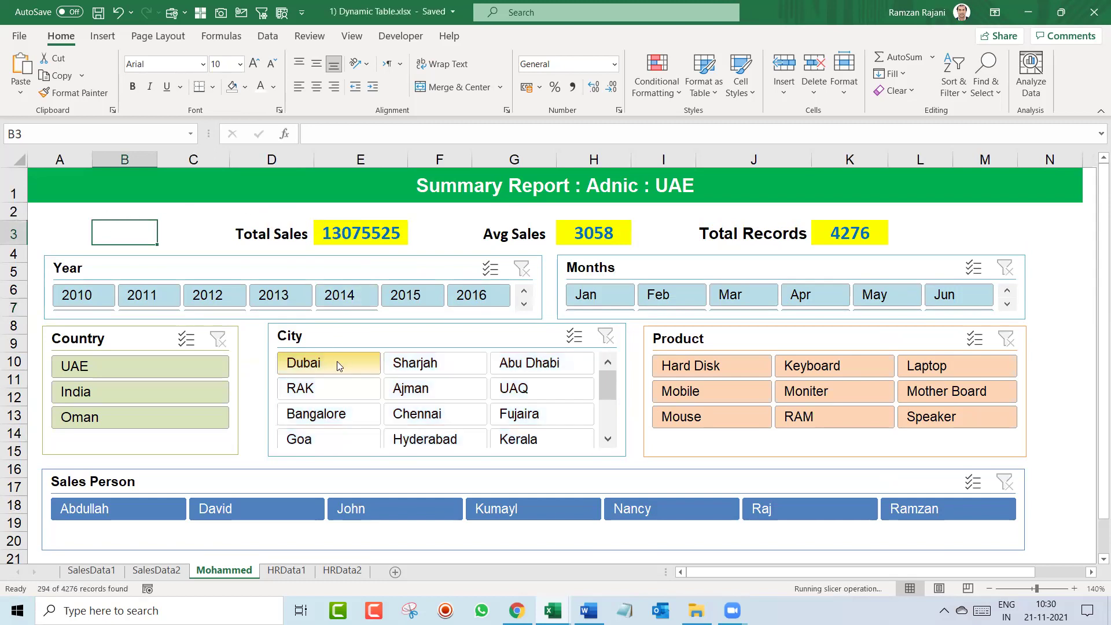
{"action": "left_click", "coordinate": [359, 298]}
{"action": "left_click", "coordinate": [284, 298]}
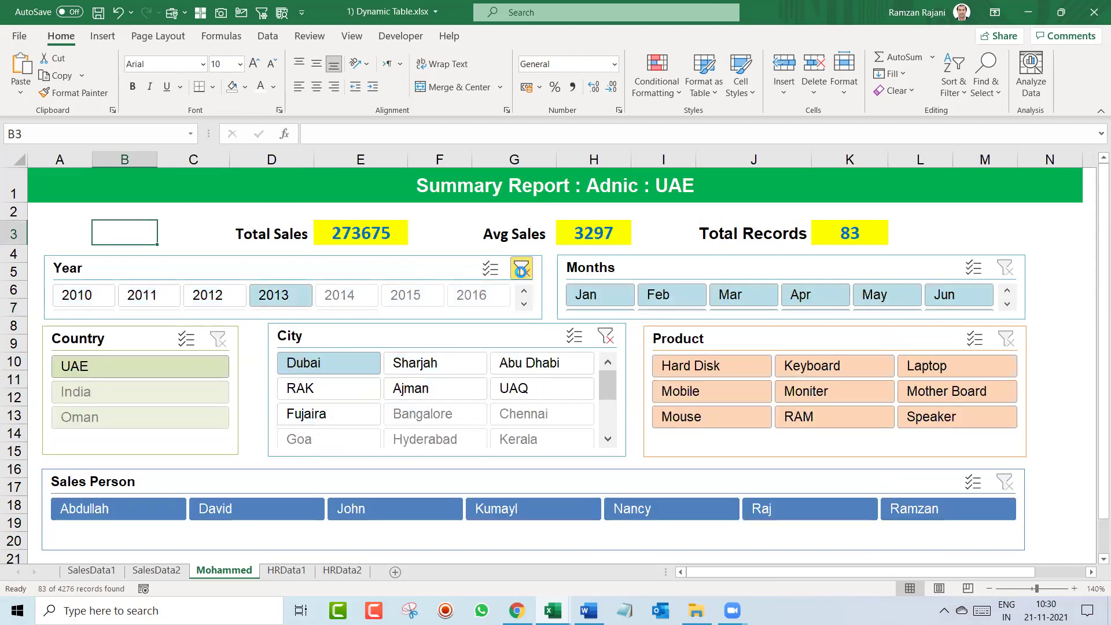
{"action": "left_click", "coordinate": [522, 268]}
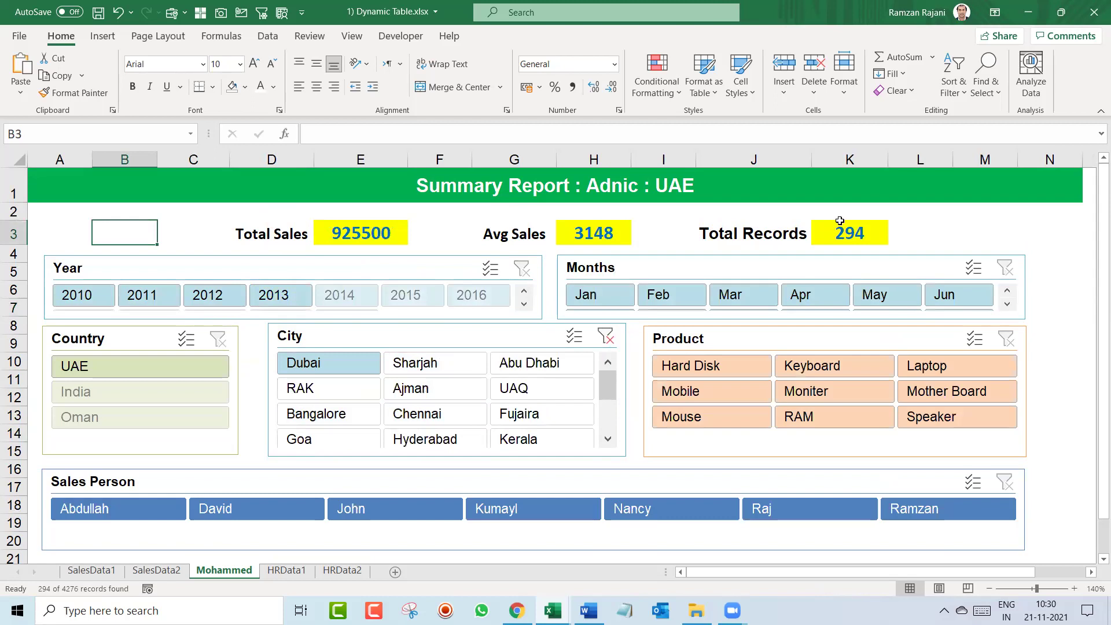
{"action": "left_click", "coordinate": [967, 214]}
{"action": "key", "text": "ctrl+s"}
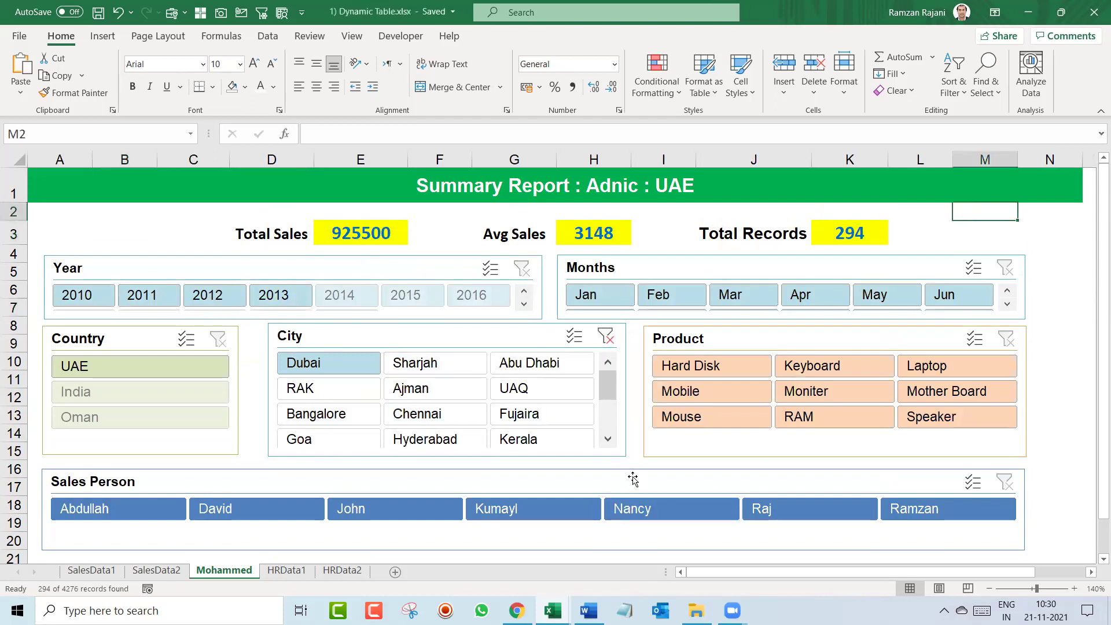
Drag the Sales Person slicer's bottom edge up to make it shorter
{"action": "left_click", "coordinate": [538, 521]}
{"action": "left_click_drag", "start_coordinate": [533, 551], "coordinate": [533, 530]}
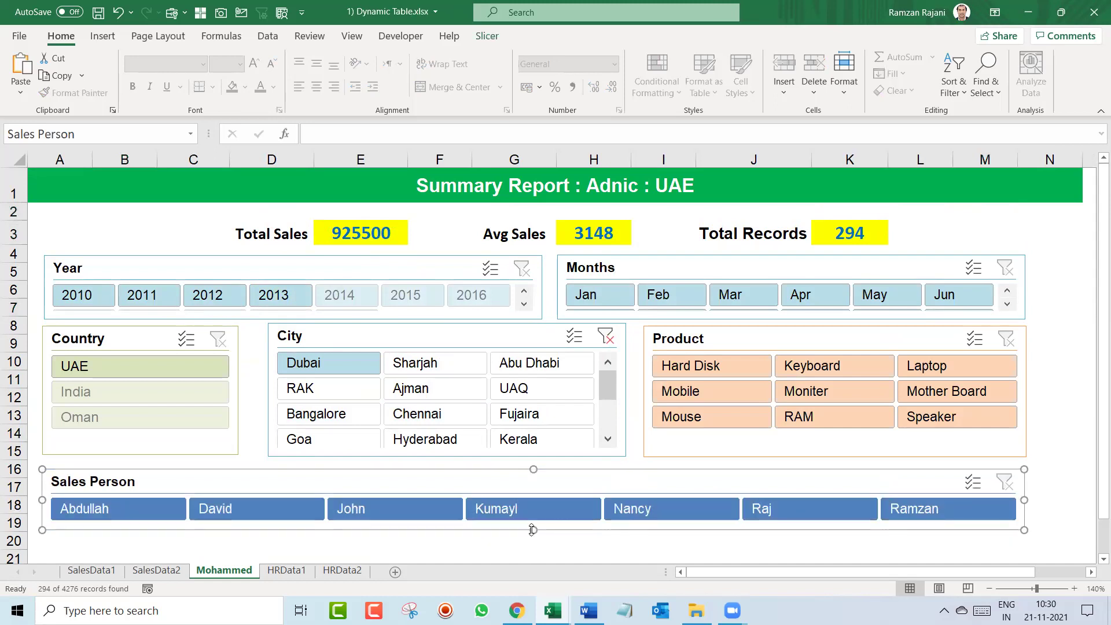
{"action": "left_click", "coordinate": [464, 556]}
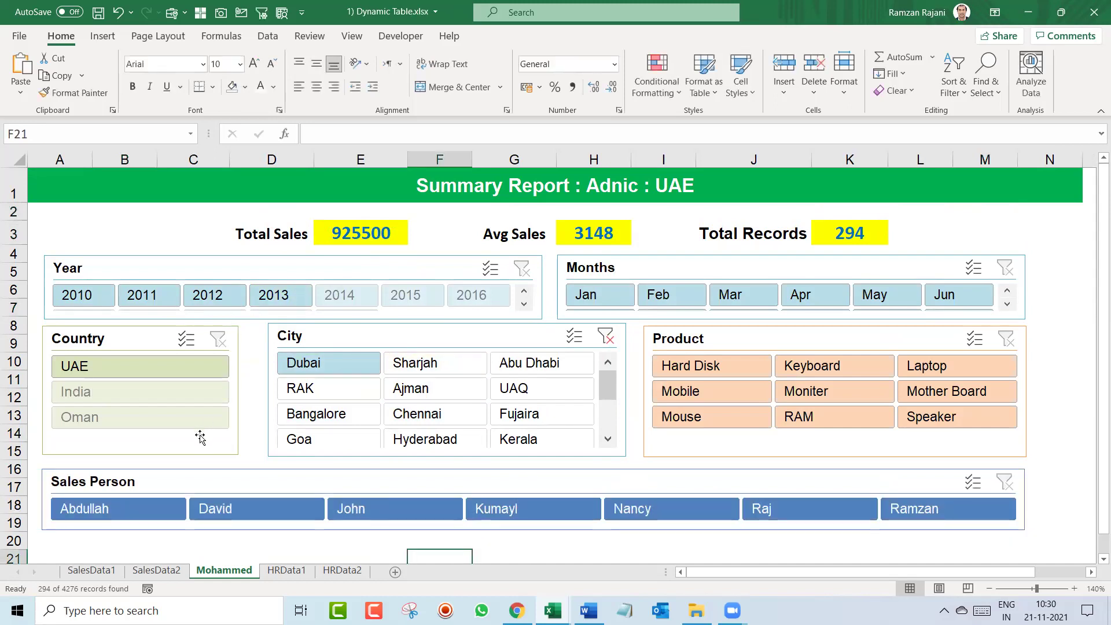
Glance at the SalesData2 table, then save the workbook from the Mohammed sheet with Ctrl+S
{"action": "left_click", "coordinate": [158, 570]}
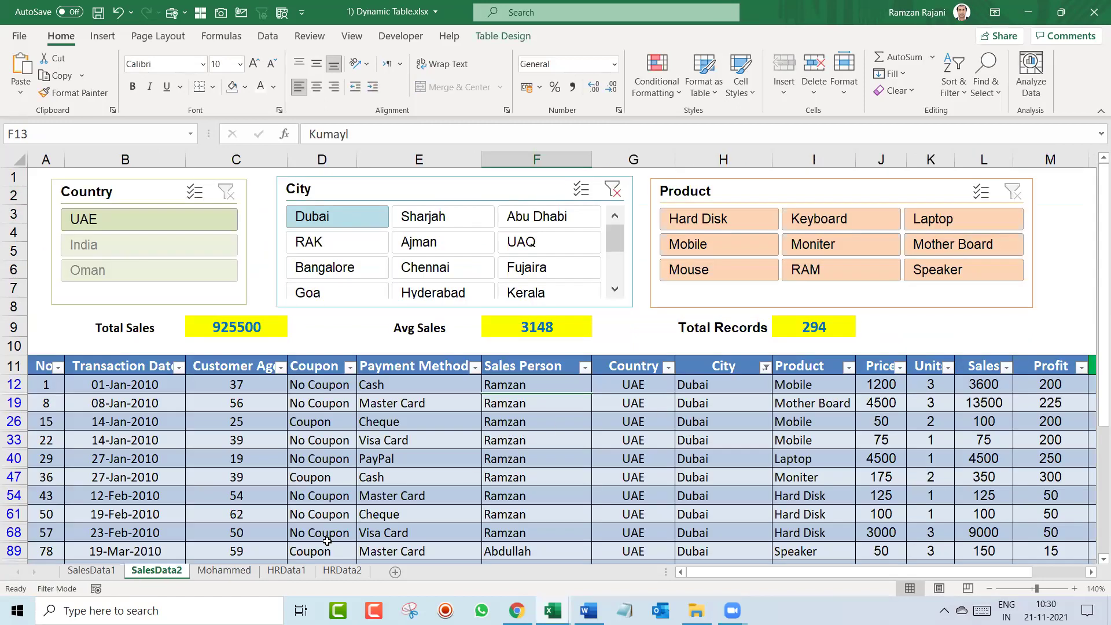
{"action": "left_click", "coordinate": [235, 571]}
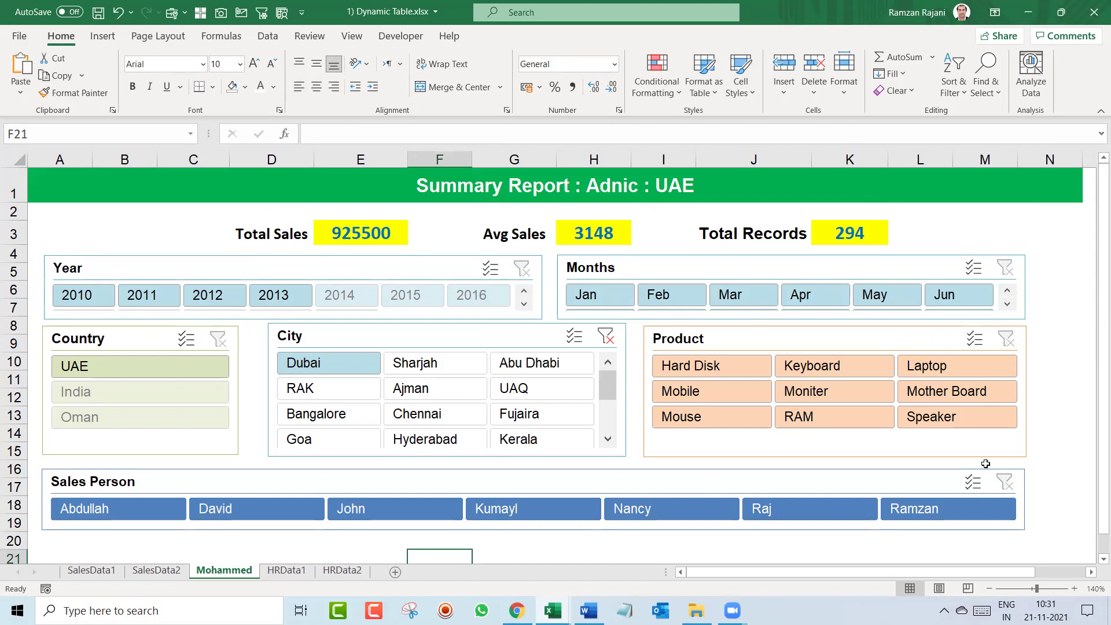
{"action": "left_click", "coordinate": [228, 271]}
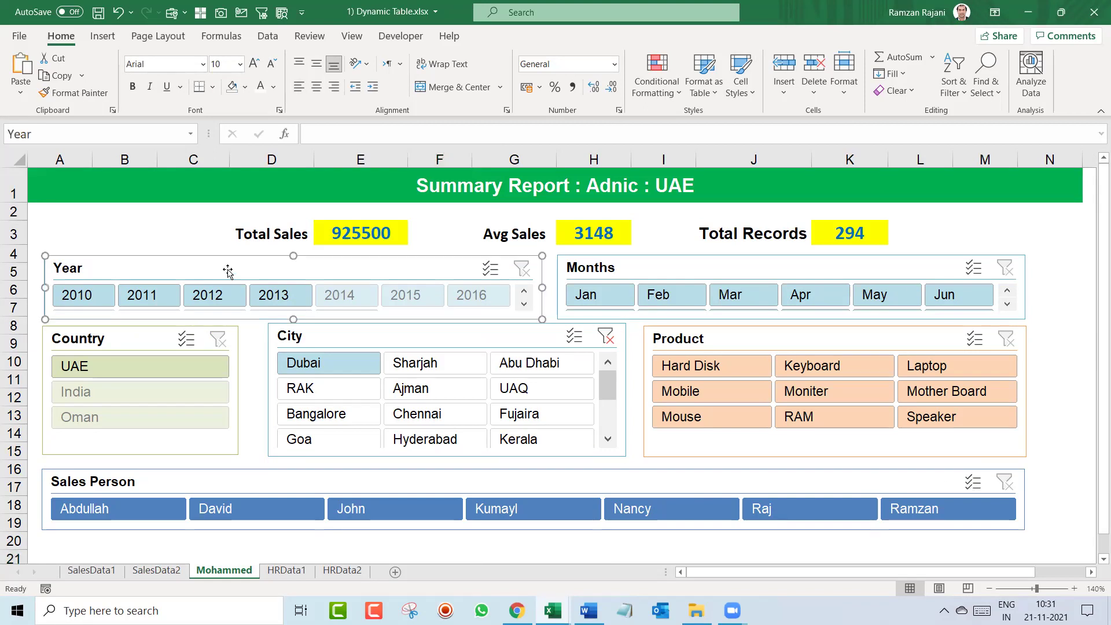
{"action": "key", "text": "ctrl+s"}
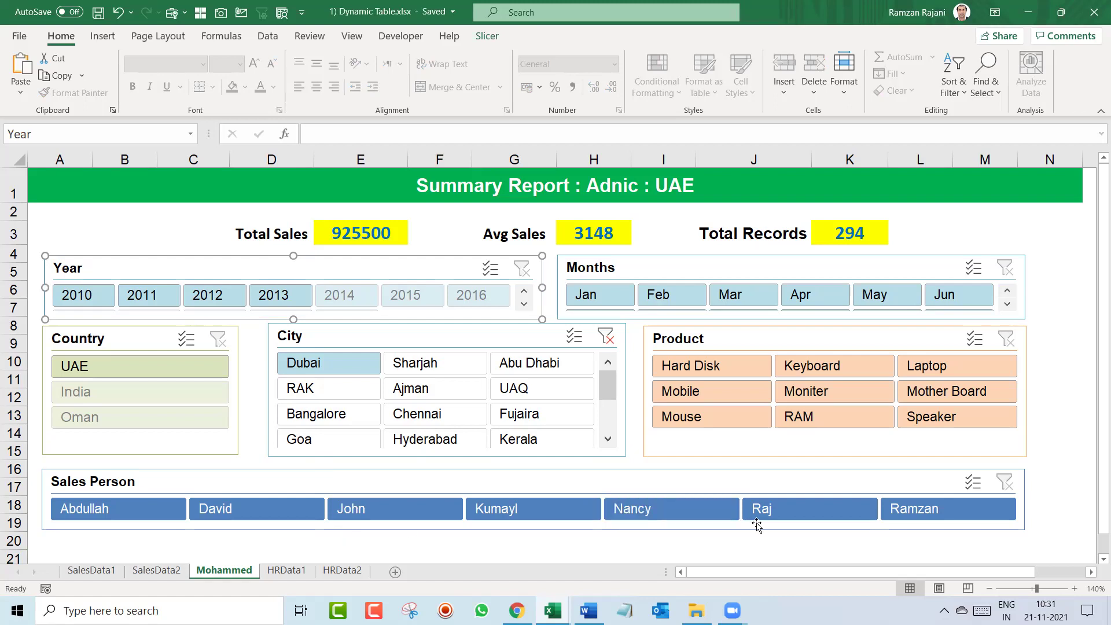
Clear the City slicer filter for totals of 13075525 over 4276 records, checking SalesData2 before returning
{"action": "left_click", "coordinate": [833, 542]}
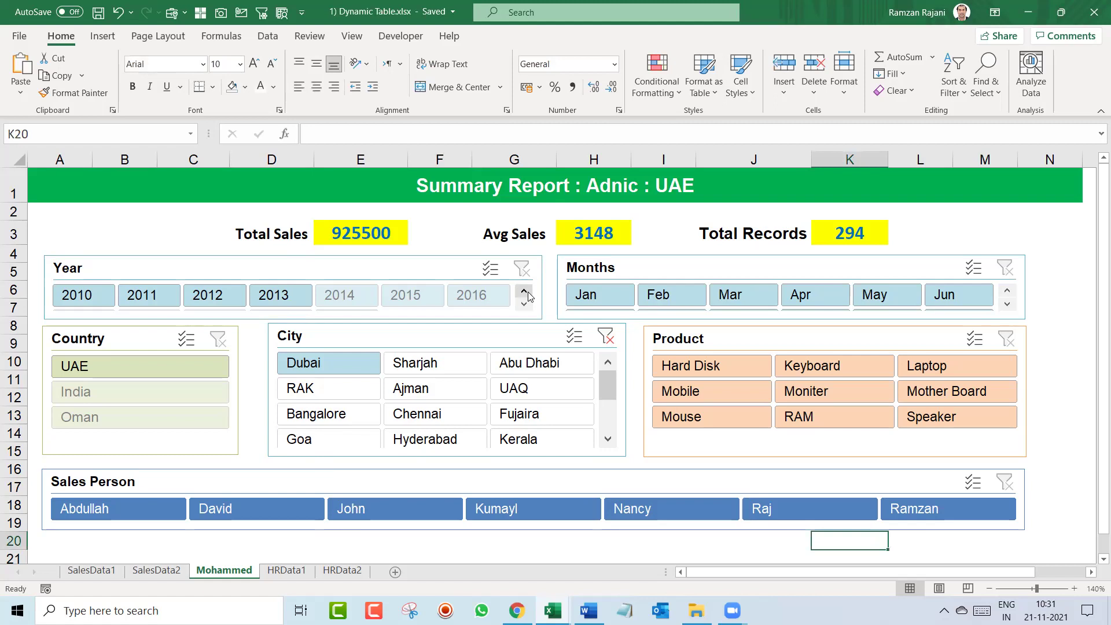
{"action": "left_click", "coordinate": [605, 337]}
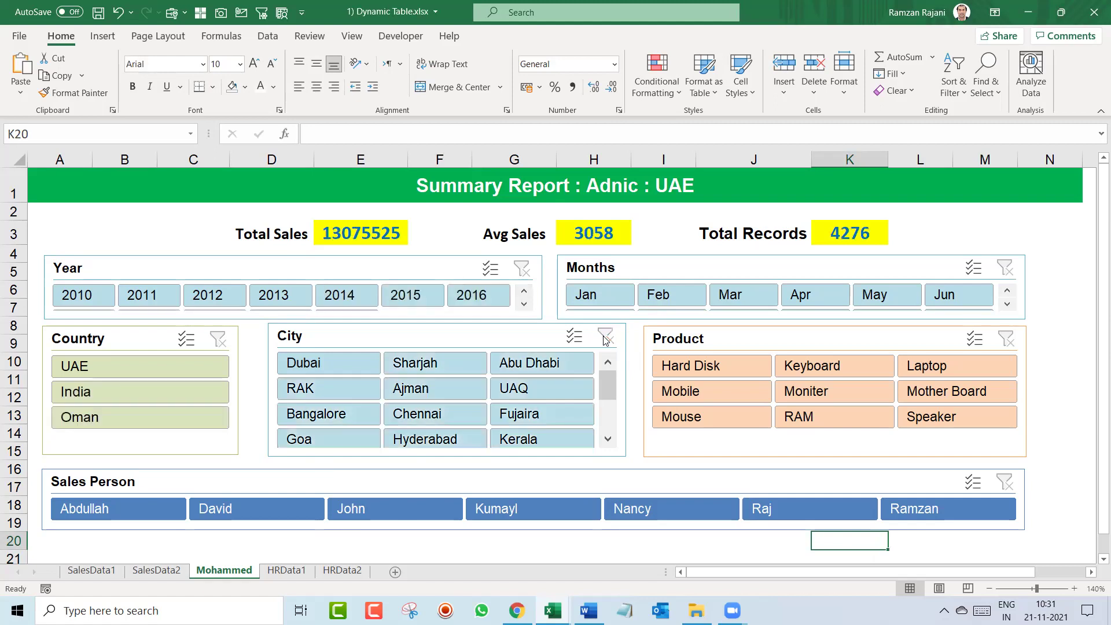
{"action": "left_click", "coordinate": [399, 262]}
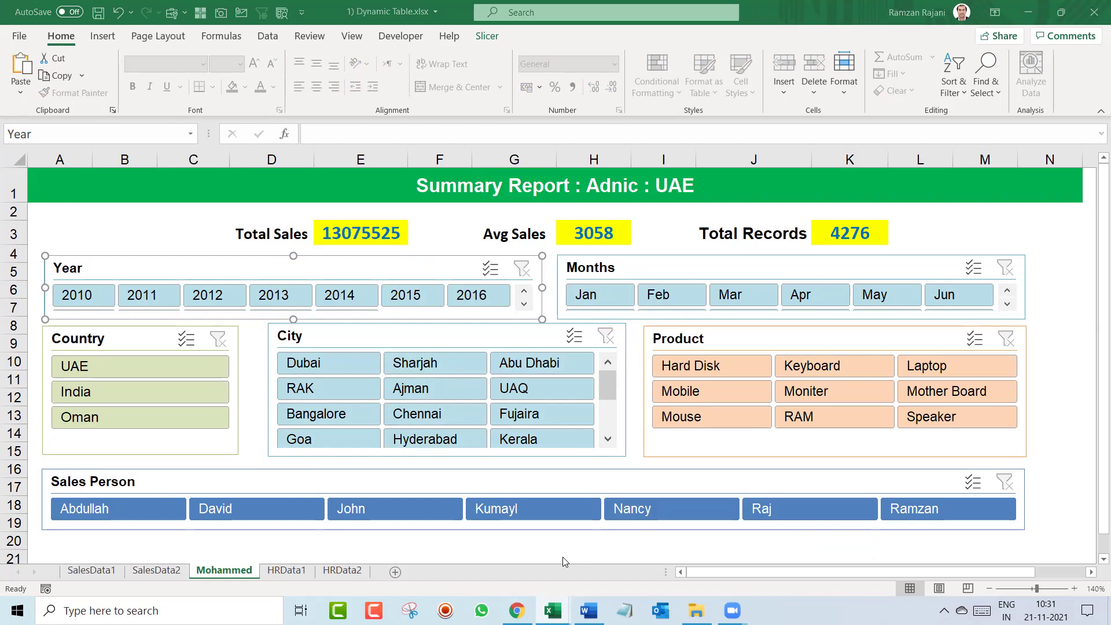
{"action": "left_click", "coordinate": [144, 570]}
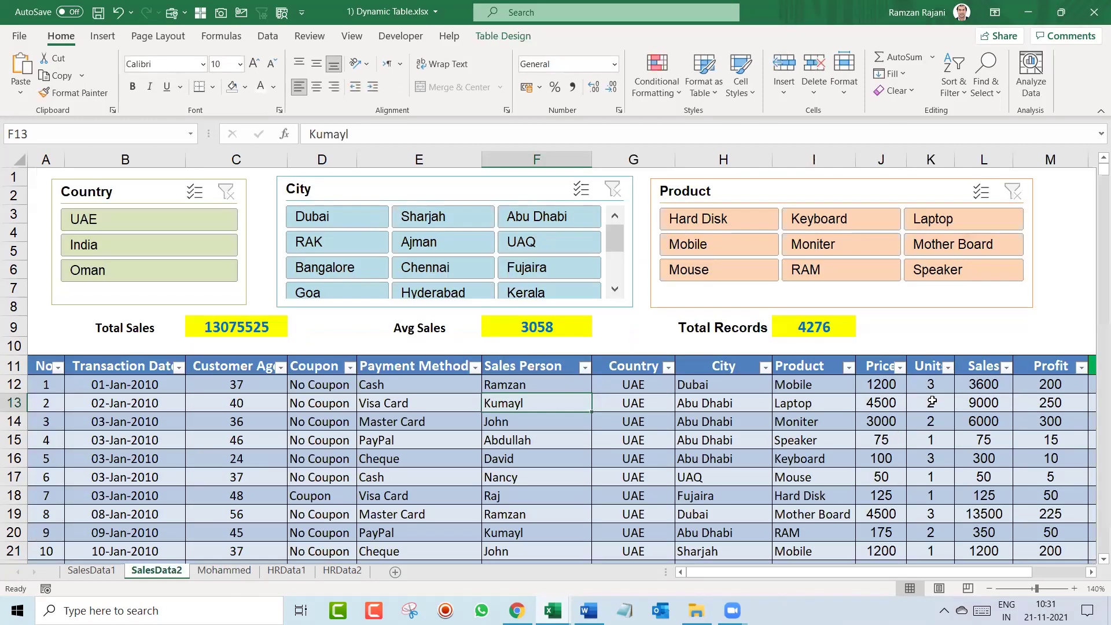
{"action": "left_click", "coordinate": [932, 389]}
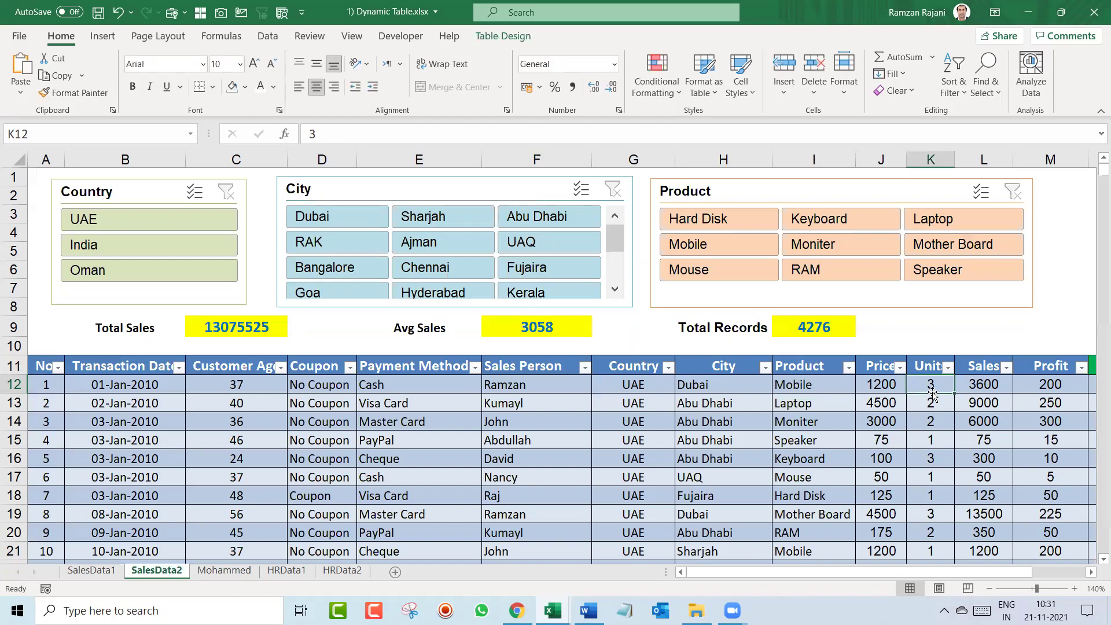
{"action": "key", "text": "ctrl+Page_Down"}
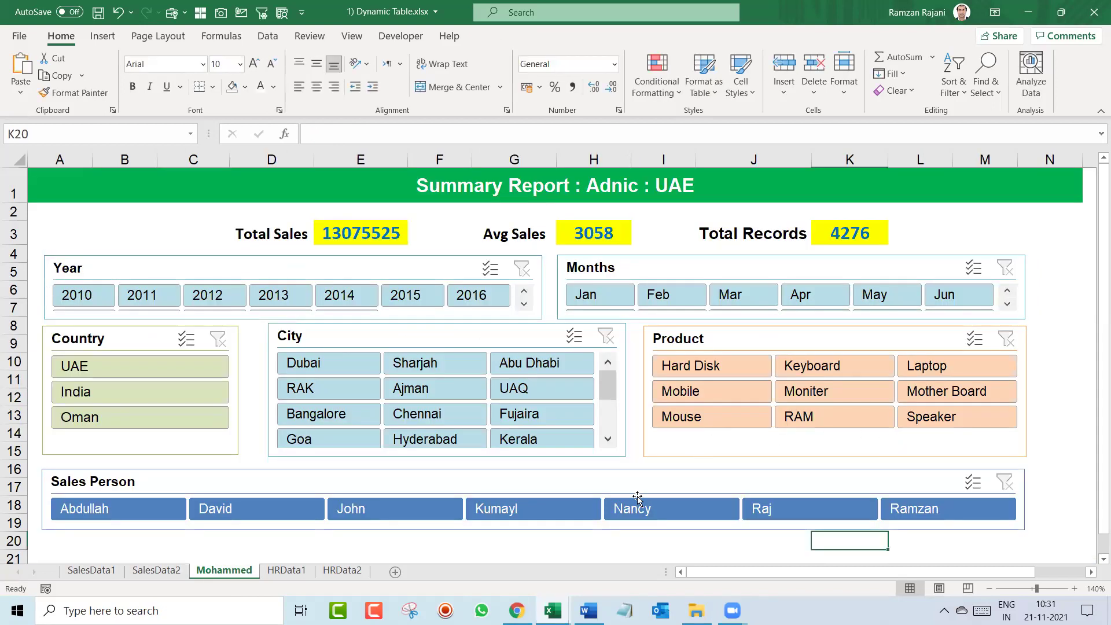
Open Notepad and type =Text(select date, "YYYY")
{"action": "key", "text": "super"}
{"action": "type", "text": "note"}
{"action": "key", "text": "Return"}
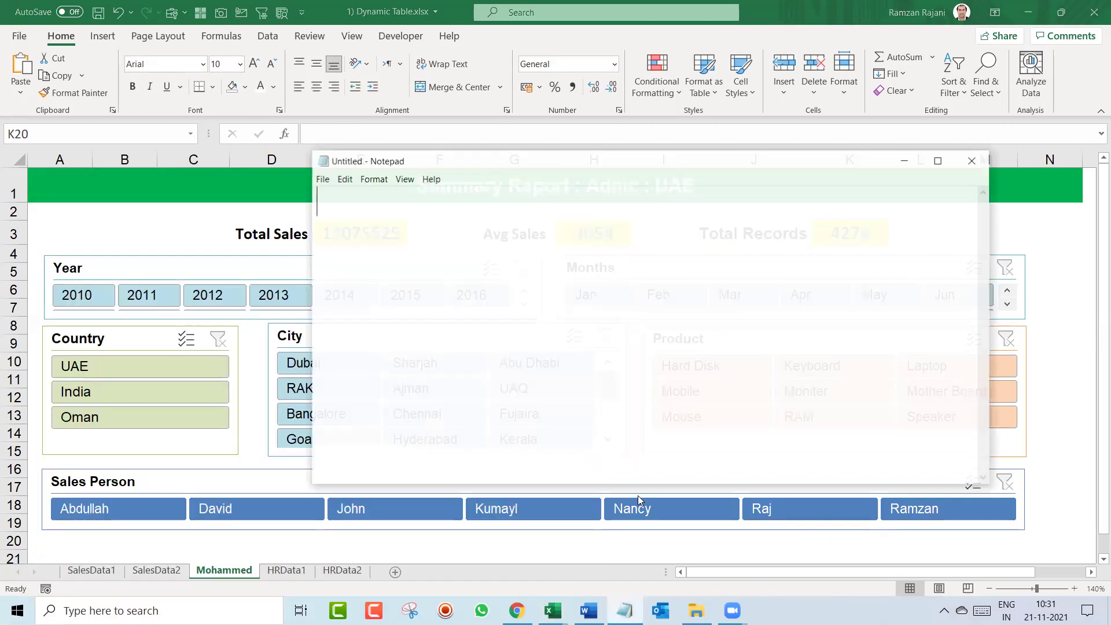
{"action": "type", "text": "="}
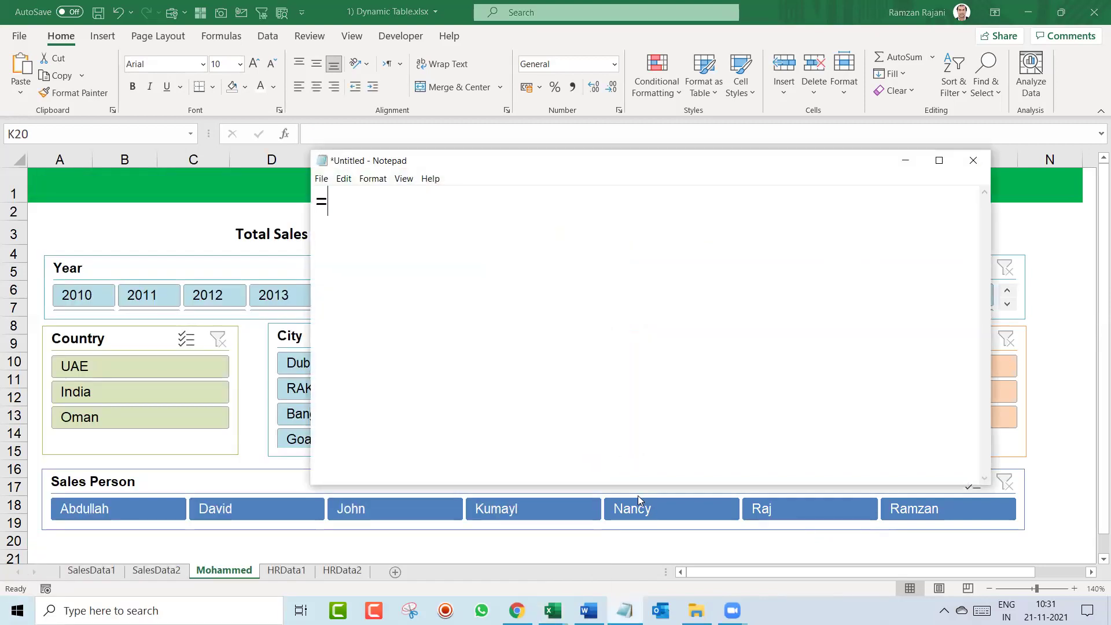
{"action": "type", "text": "Text(select data"}
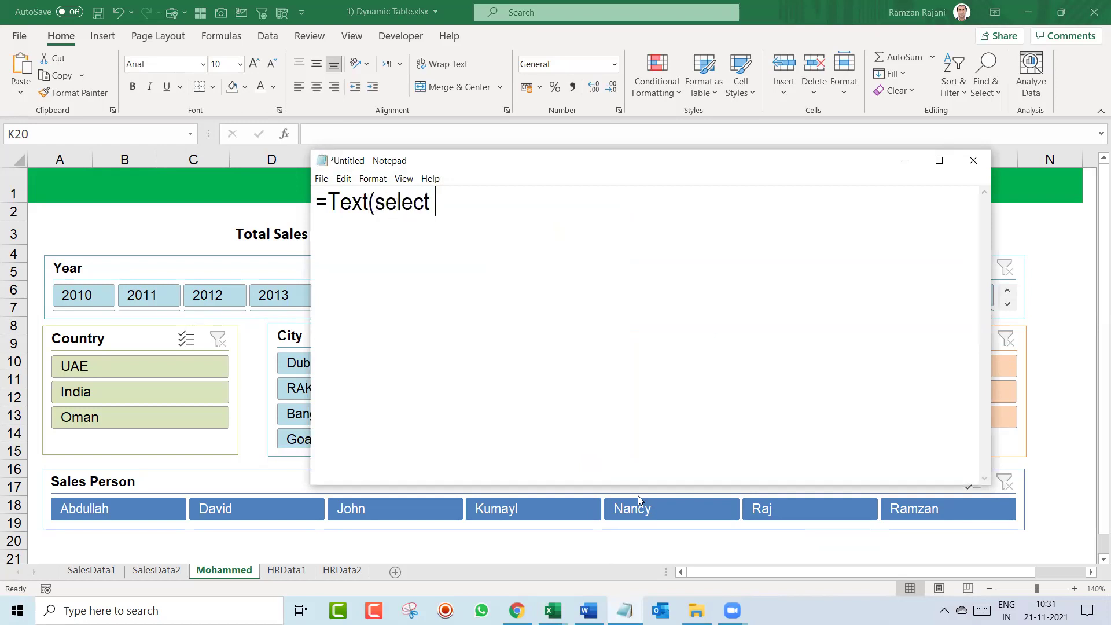
{"action": "key", "text": "BackSpace"}
{"action": "key", "text": "BackSpace"}
{"action": "type", "text": "ata"}
{"action": "key", "text": "BackSpace"}
{"action": "type", "text": "e, \"D"}
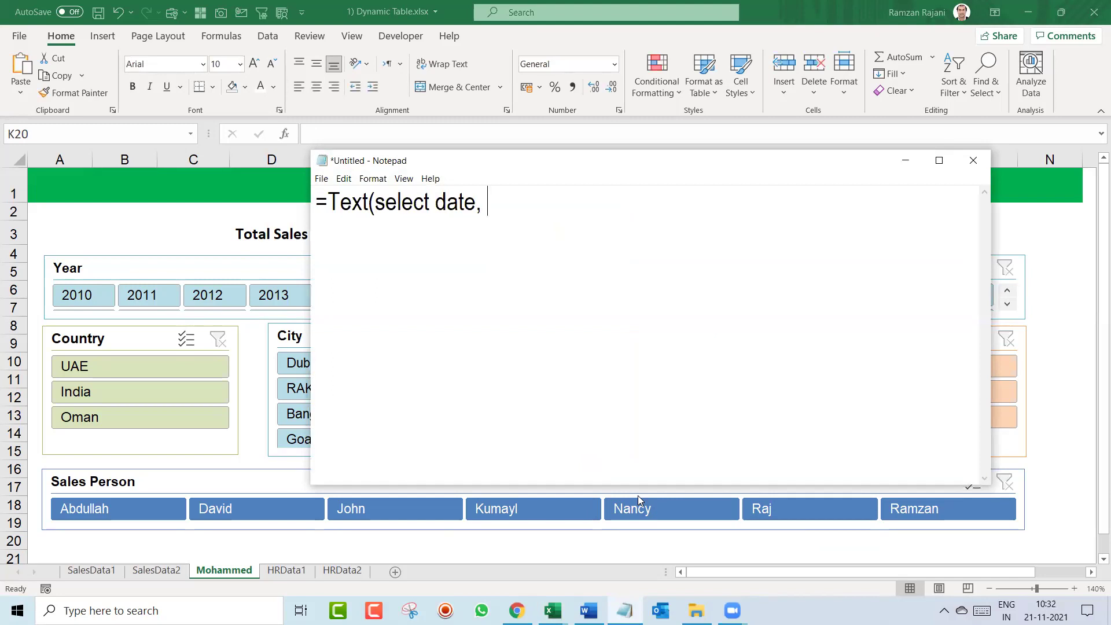
{"action": "key", "text": "BackSpace"}
{"action": "type", "text": "YYYY\")"}
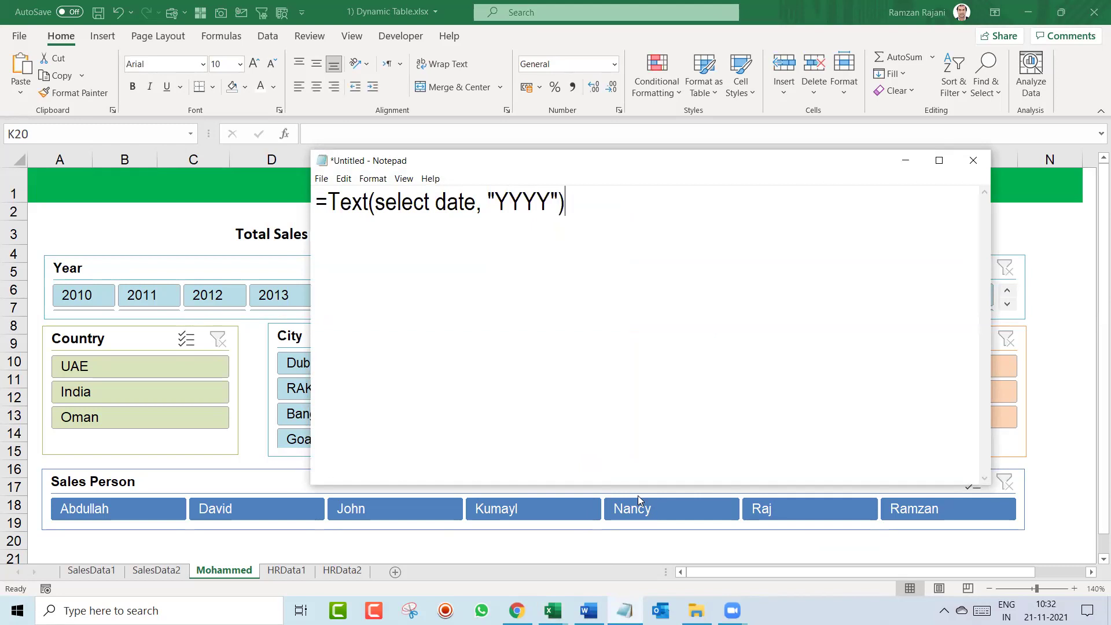
Duplicate the formula on a second line with YYYY changed to MMM, then shrink the Notepad window
{"action": "key", "text": "ctrl+shift+Left"}
{"action": "key", "text": "ctrl+shift+Left"}
{"action": "key", "text": "ctrl+shift+Left"}
{"action": "key", "text": "ctrl+shift+Left"}
{"action": "key", "text": "ctrl+shift+Left"}
{"action": "key", "text": "ctrl+shift+Left"}
{"action": "key", "text": "ctrl+c"}
{"action": "key", "text": "Left"}
{"action": "key", "text": "Right"}
{"action": "key", "text": "Right"}
{"action": "key", "text": "ctrl+Right"}
{"action": "key", "text": "ctrl+Right"}
{"action": "key", "text": "ctrl+Right"}
{"action": "key", "text": "Return"}
{"action": "key", "text": "ctrl+v"}
{"action": "key", "text": "ctrl+Left"}
{"action": "key", "text": "ctrl+Left"}
{"action": "key", "text": "ctrl+Right"}
{"action": "key", "text": "Right"}
{"action": "key", "text": "shift+Right"}
{"action": "key", "text": "shift+Right"}
{"action": "key", "text": "shift+Right"}
{"action": "key", "text": "shift+Right"}
{"action": "type", "text": "mmm"}
{"action": "key", "text": "BackSpace"}
{"action": "key", "text": "BackSpace"}
{"action": "key", "text": "BackSpace"}
{"action": "type", "text": "MMM"}
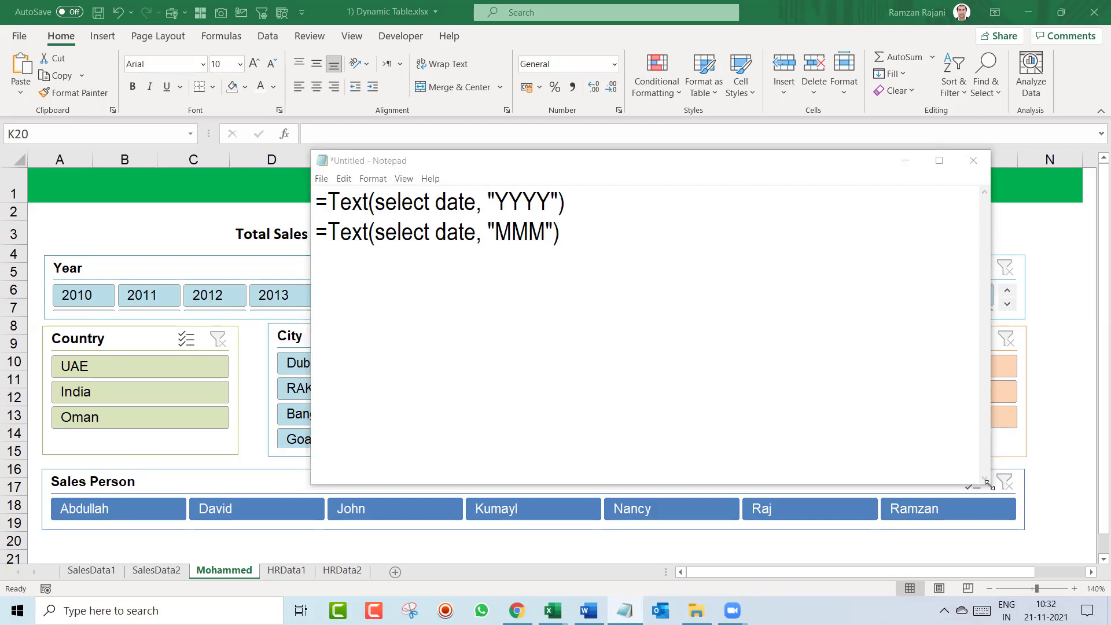
{"action": "left_click_drag", "start_coordinate": [988, 485], "coordinate": [698, 286]}
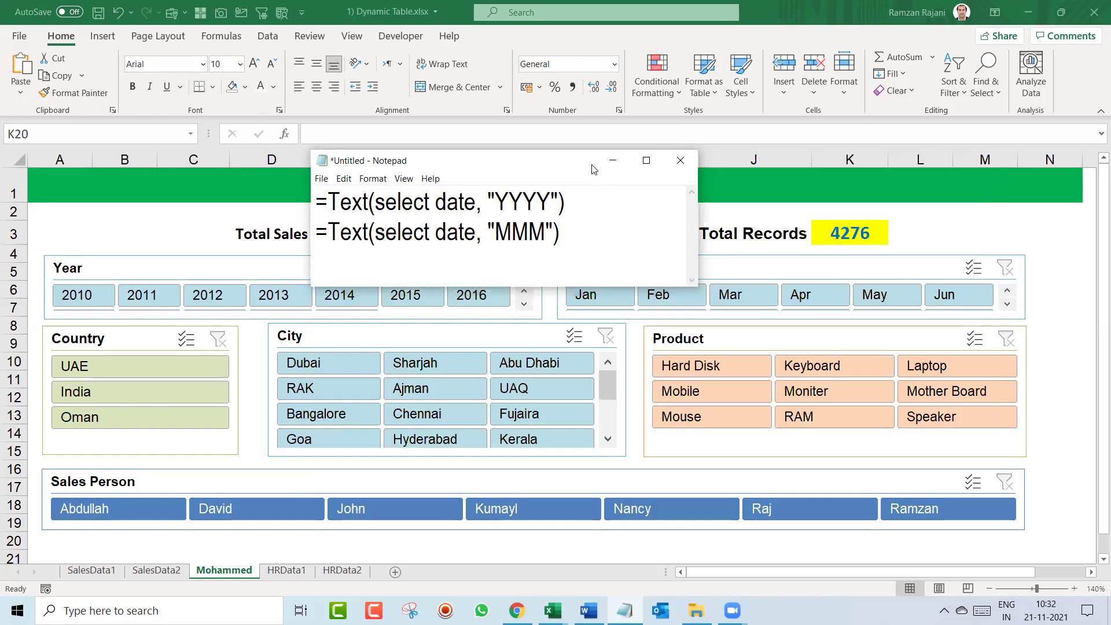
Drag the Notepad note with the YYYY and MMM formulas to the screen's bottom-right corner
{"action": "left_click_drag", "start_coordinate": [593, 168], "coordinate": [899, 390]}
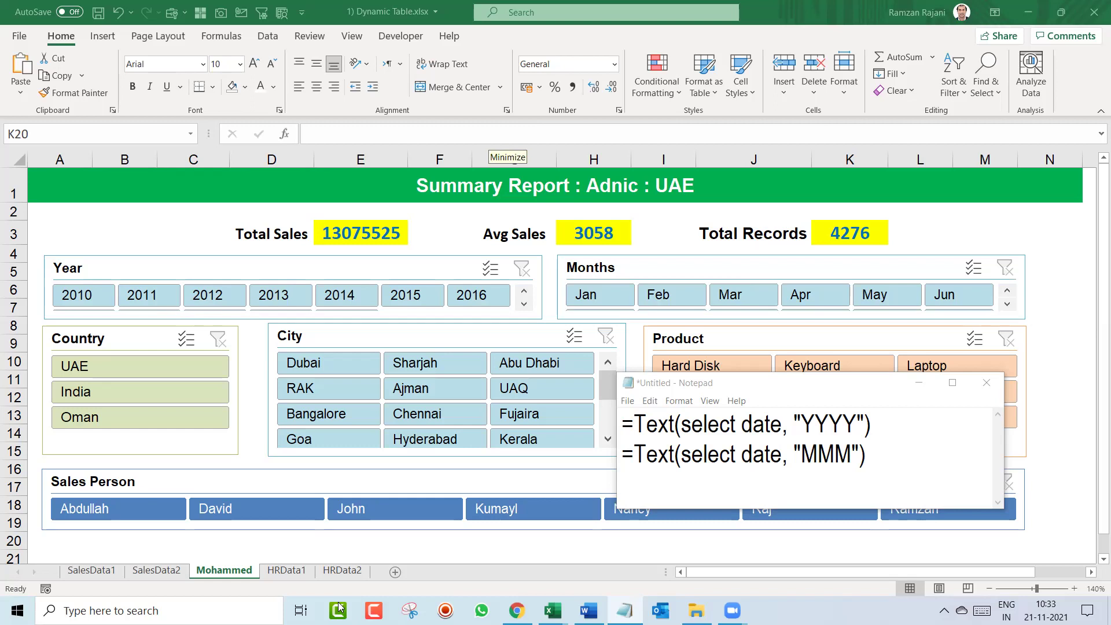
Start inserting a slicer from the summary sheet, then cancel the Existing Connections dialog
{"action": "left_click", "coordinate": [144, 341]}
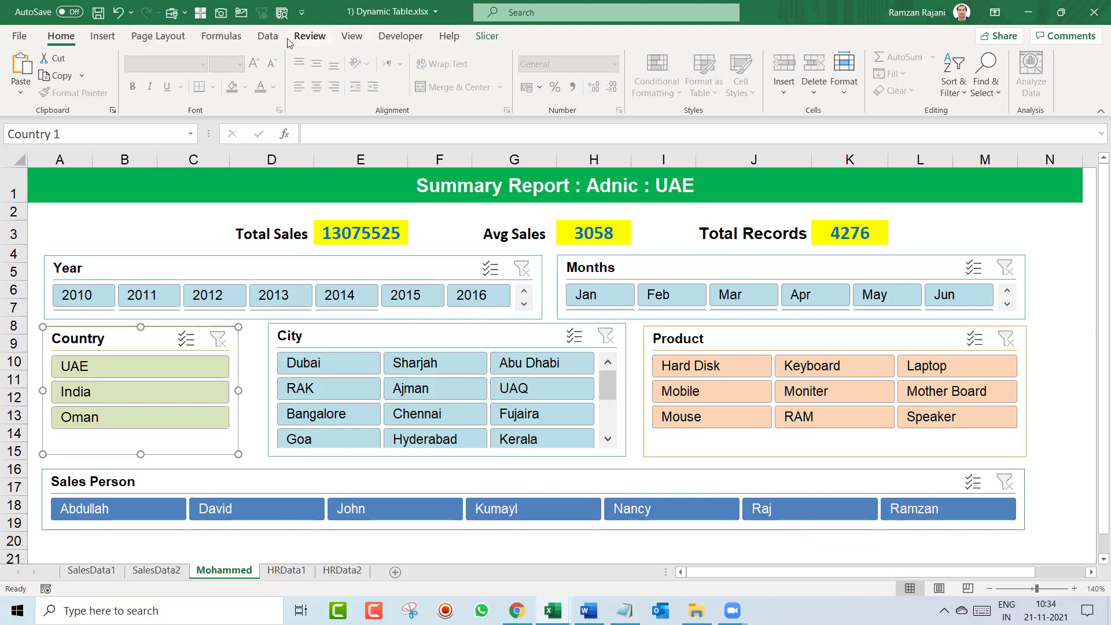
{"action": "left_click", "coordinate": [102, 35]}
{"action": "left_click", "coordinate": [830, 86]}
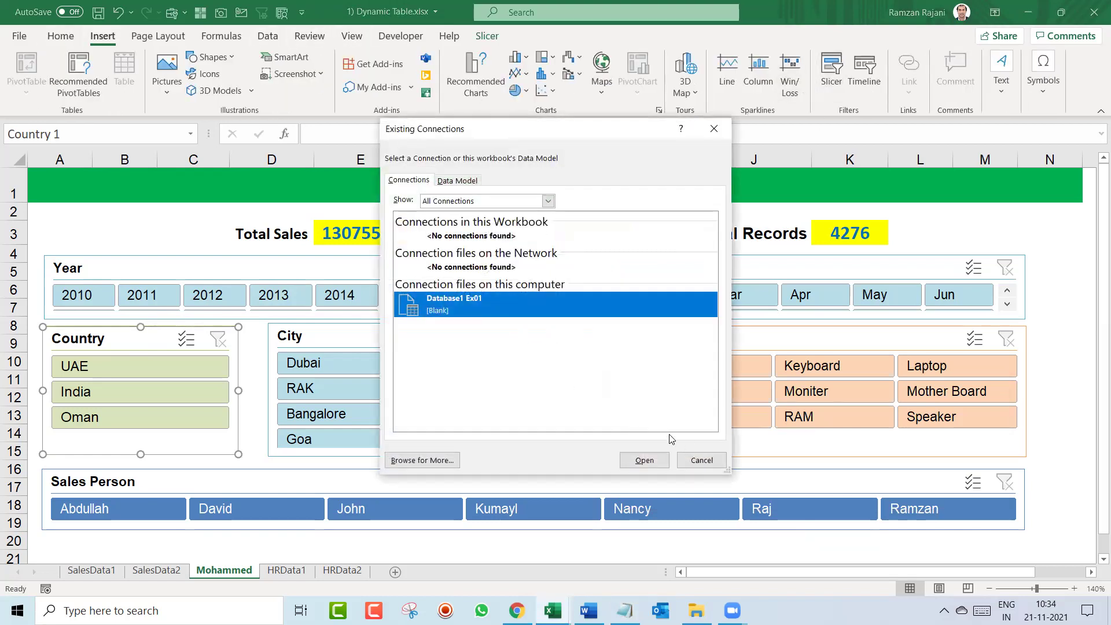
{"action": "left_click", "coordinate": [702, 460]}
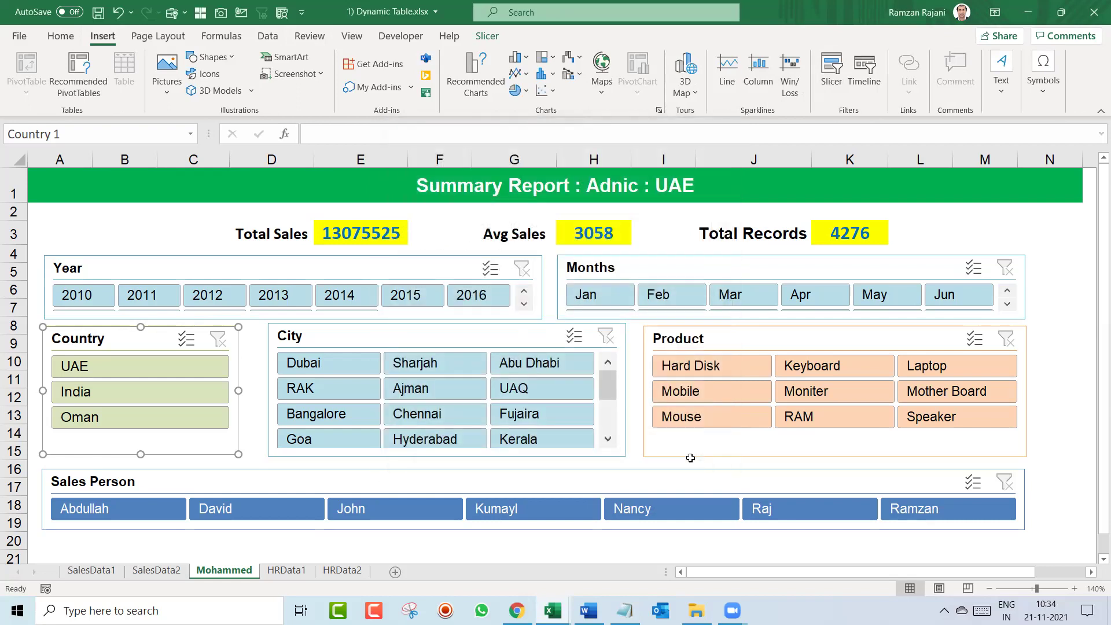
Insert a Year slicer on the SalesData2 table, remove it again, and return to the summary sheet
{"action": "left_click", "coordinate": [173, 577]}
{"action": "left_click", "coordinate": [429, 404]}
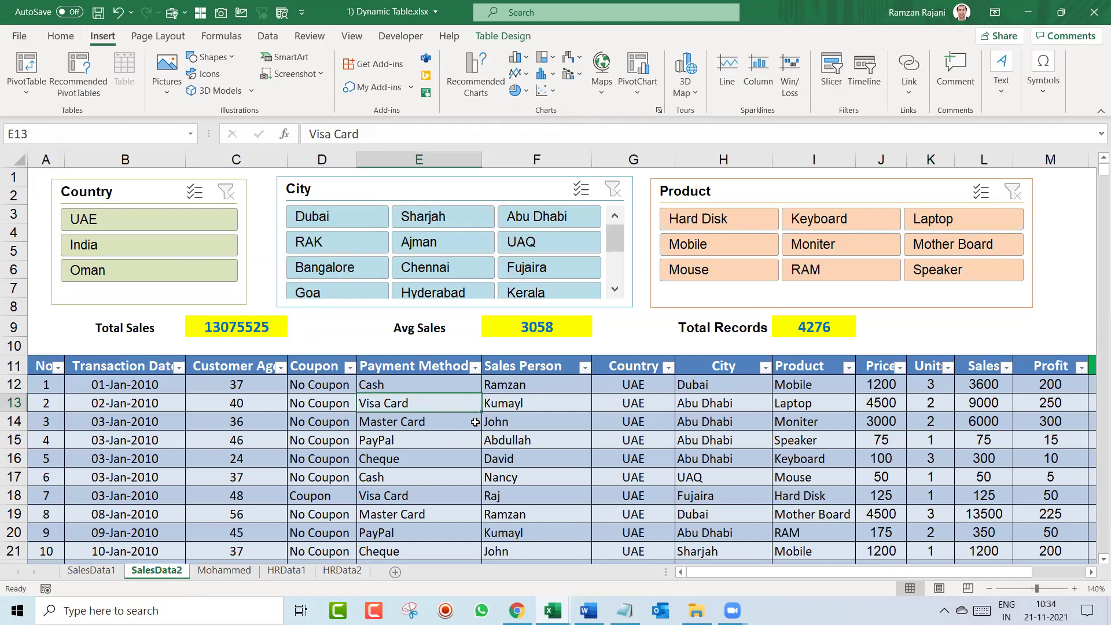
{"action": "left_click", "coordinate": [833, 75]}
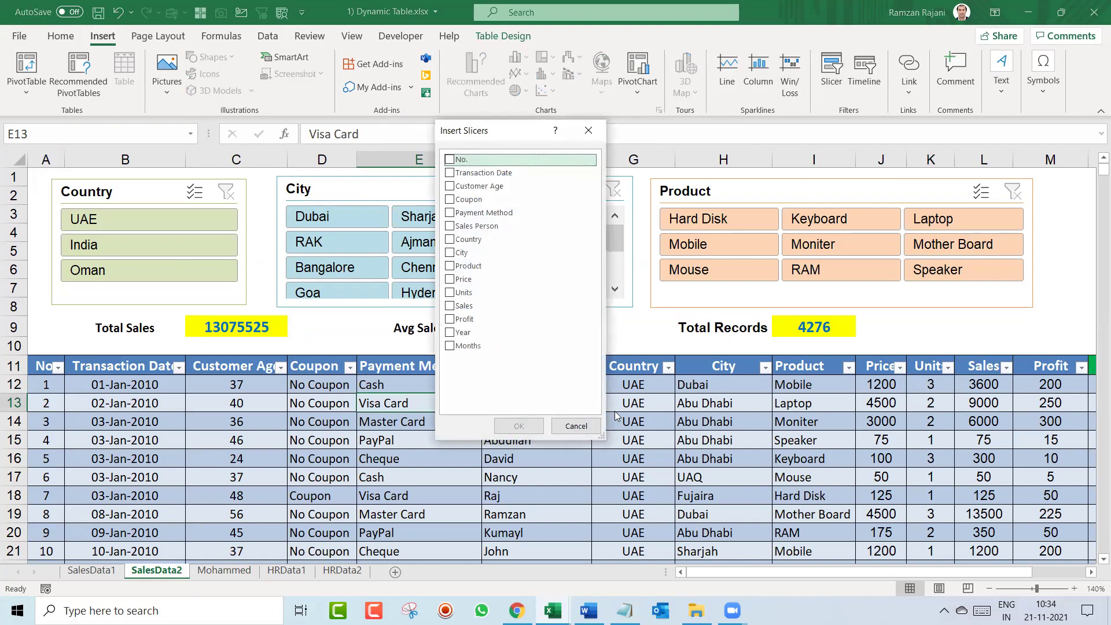
{"action": "left_click", "coordinate": [450, 335]}
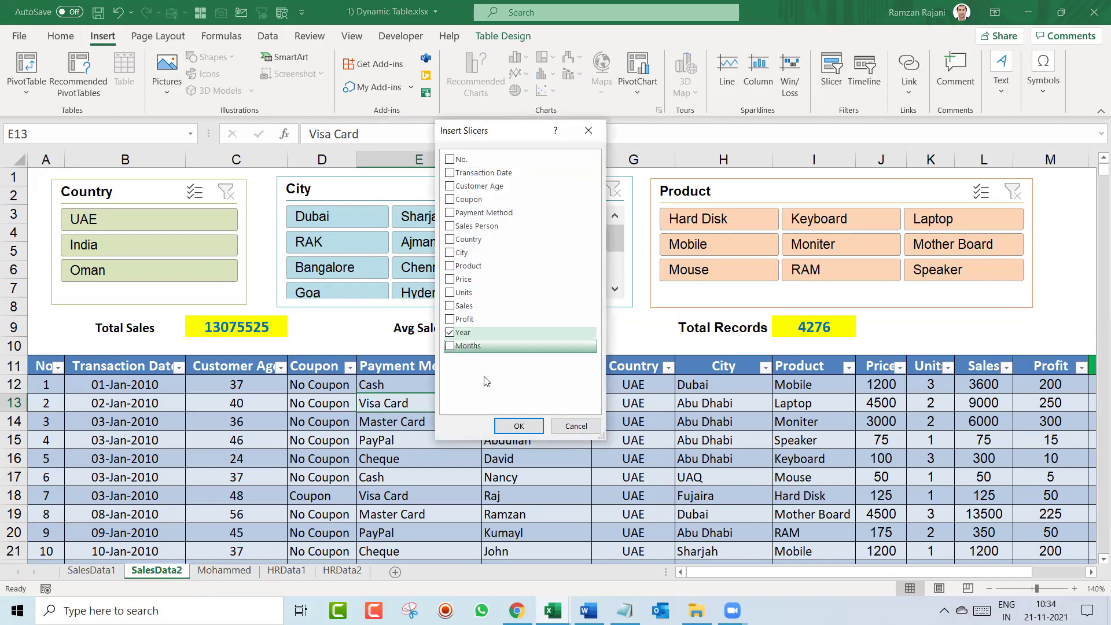
{"action": "left_click", "coordinate": [519, 426]}
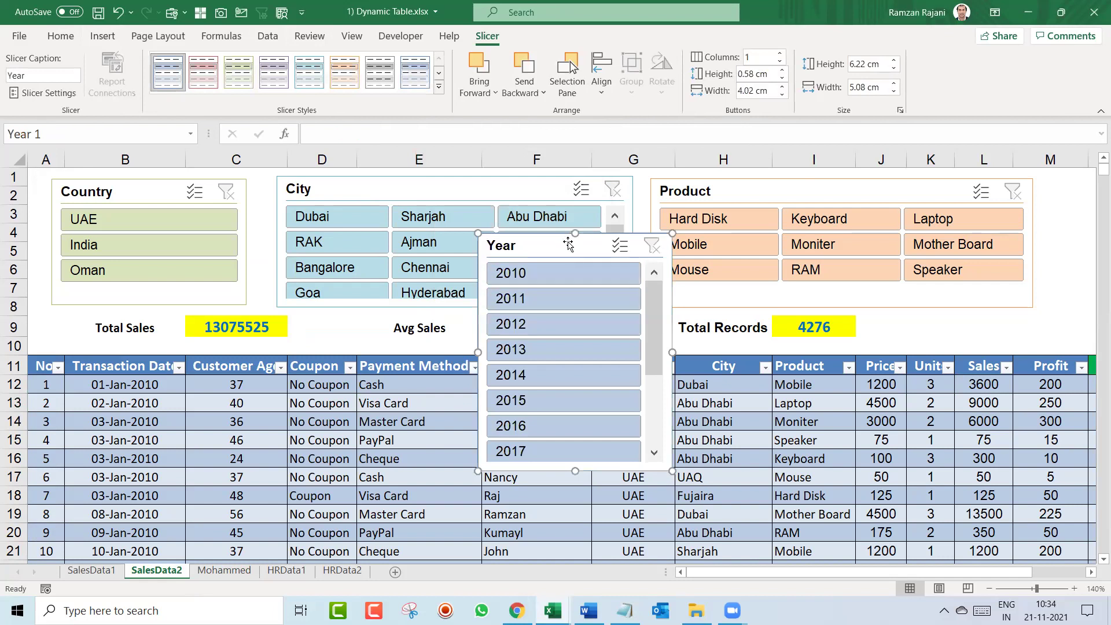
{"action": "left_click_drag", "start_coordinate": [561, 244], "coordinate": [494, 262]}
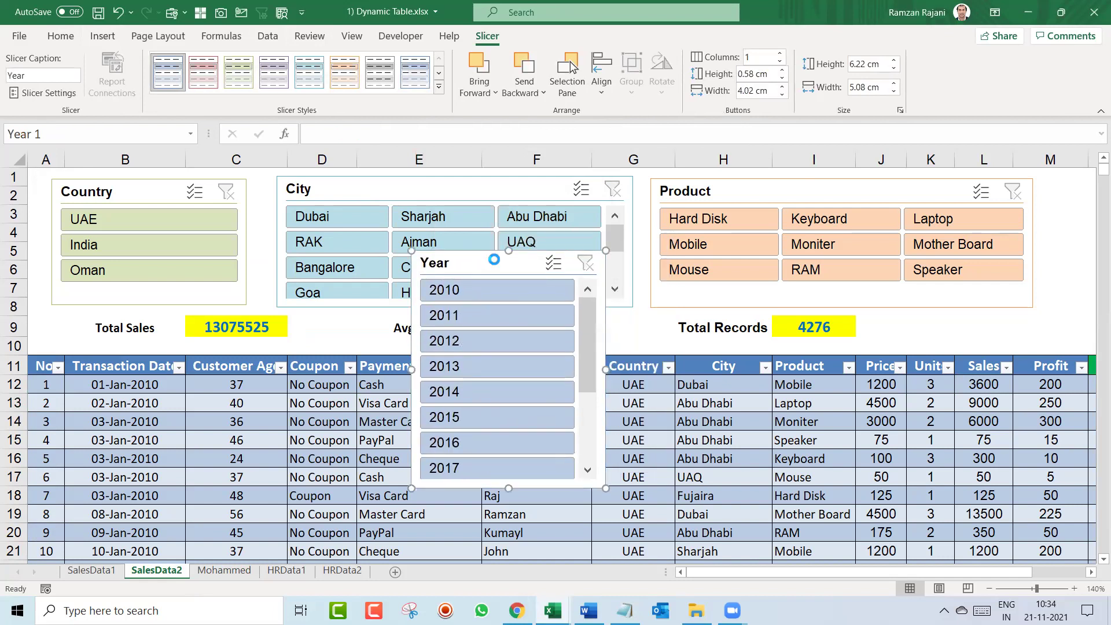
{"action": "key", "text": "Delete"}
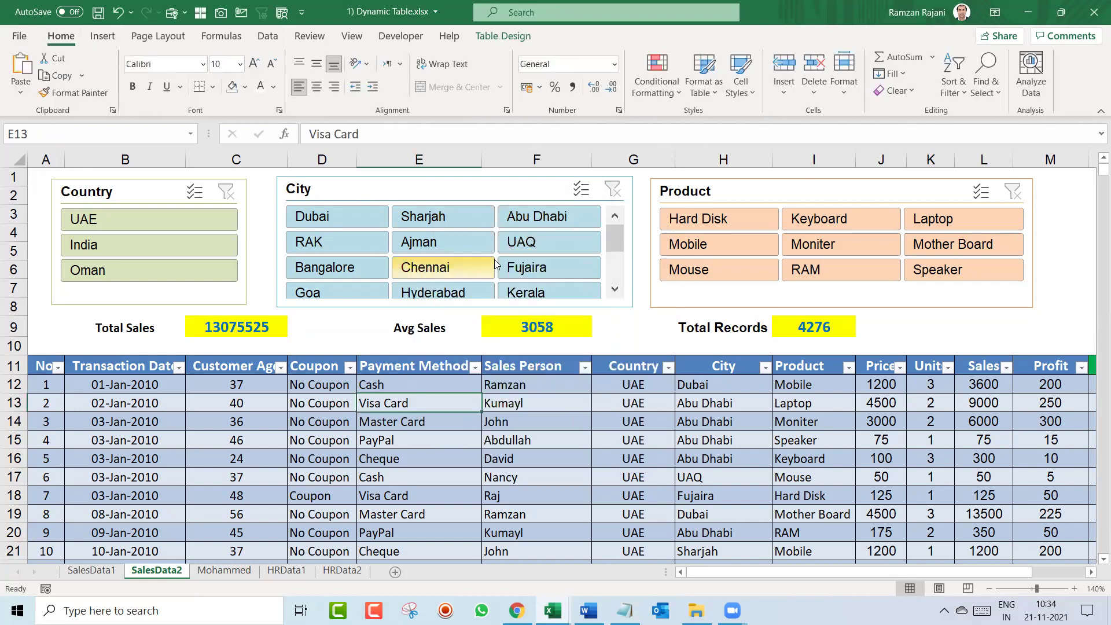
{"action": "left_click", "coordinate": [231, 573]}
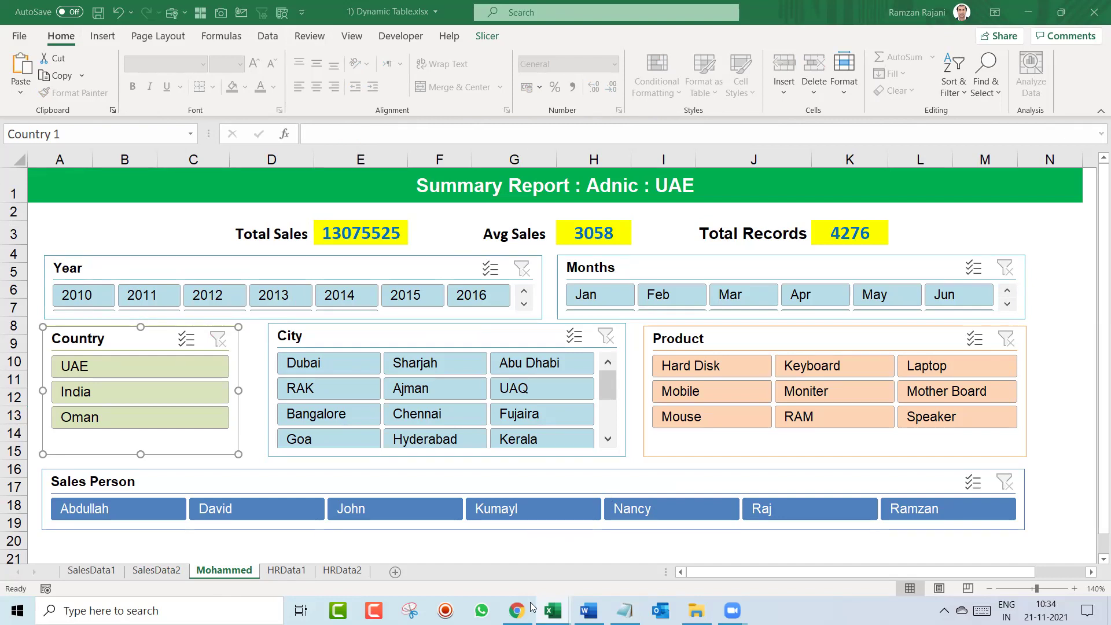
Show the SalesData2 table with its Year and Months columns reading 2010 and Jan
{"action": "mouse_move", "coordinate": [533, 607]}
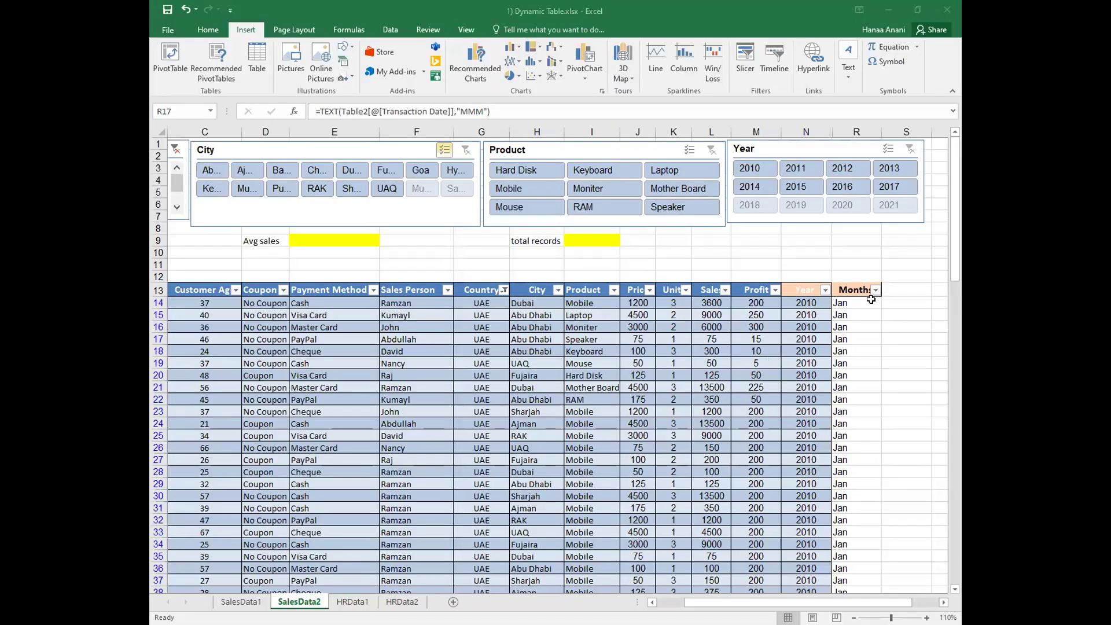
{"action": "left_click", "coordinate": [866, 408]}
{"action": "left_click", "coordinate": [863, 287]}
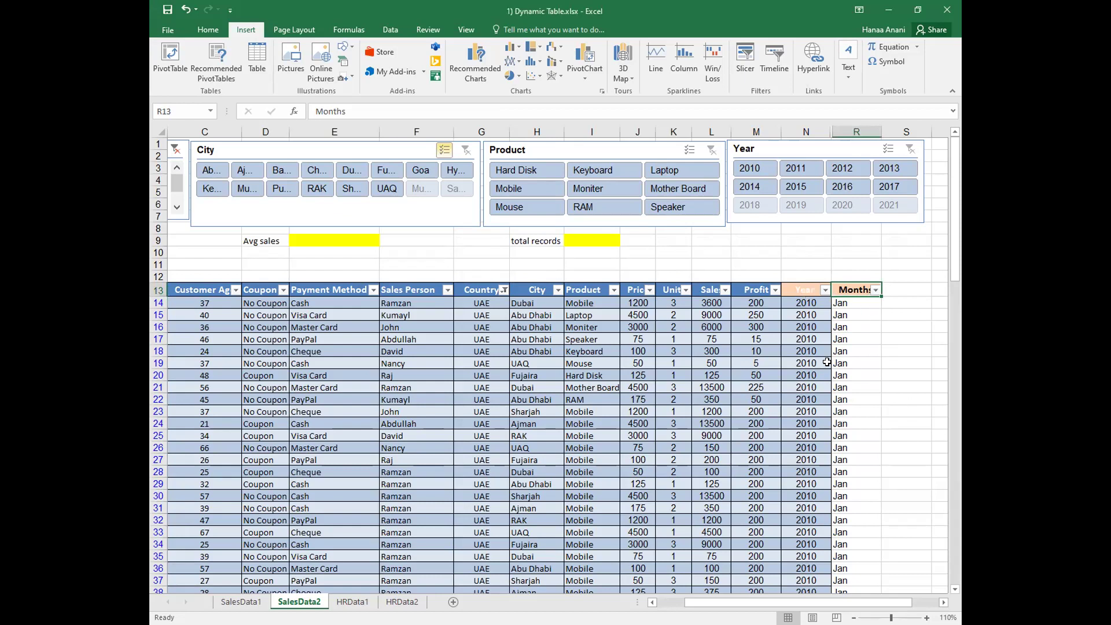
{"action": "left_click", "coordinate": [864, 300]}
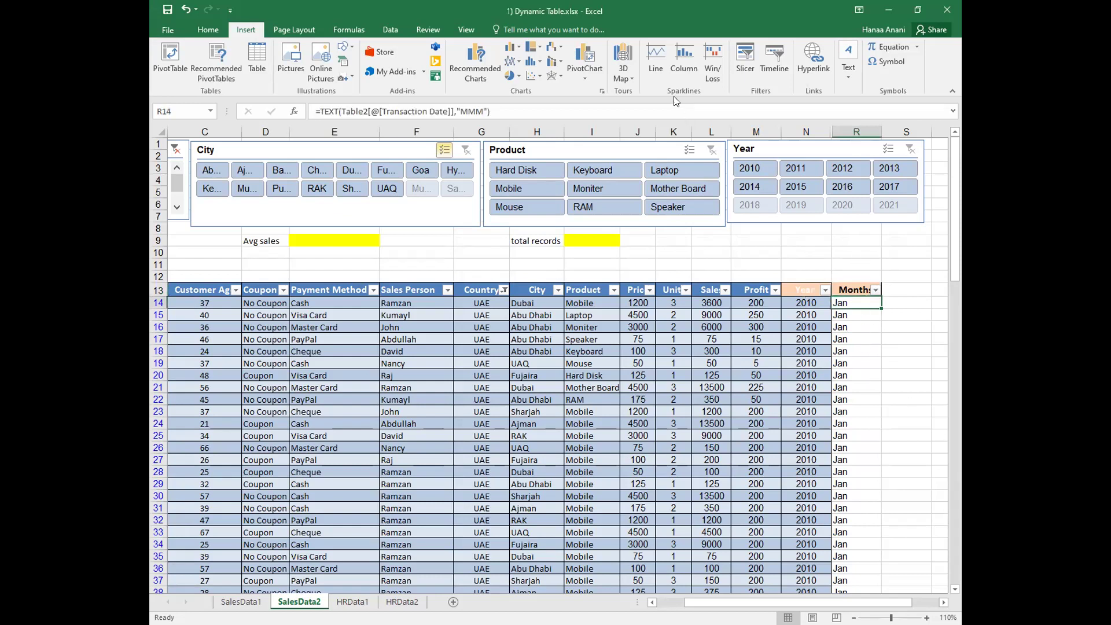
{"action": "left_click", "coordinate": [743, 61]}
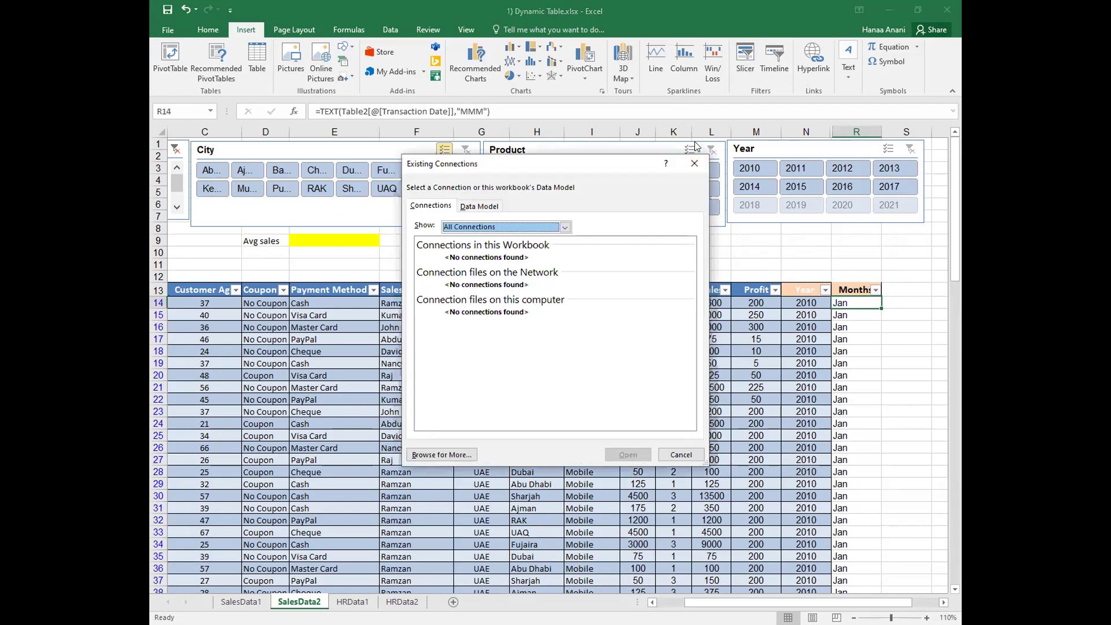
{"action": "left_click", "coordinate": [691, 162]}
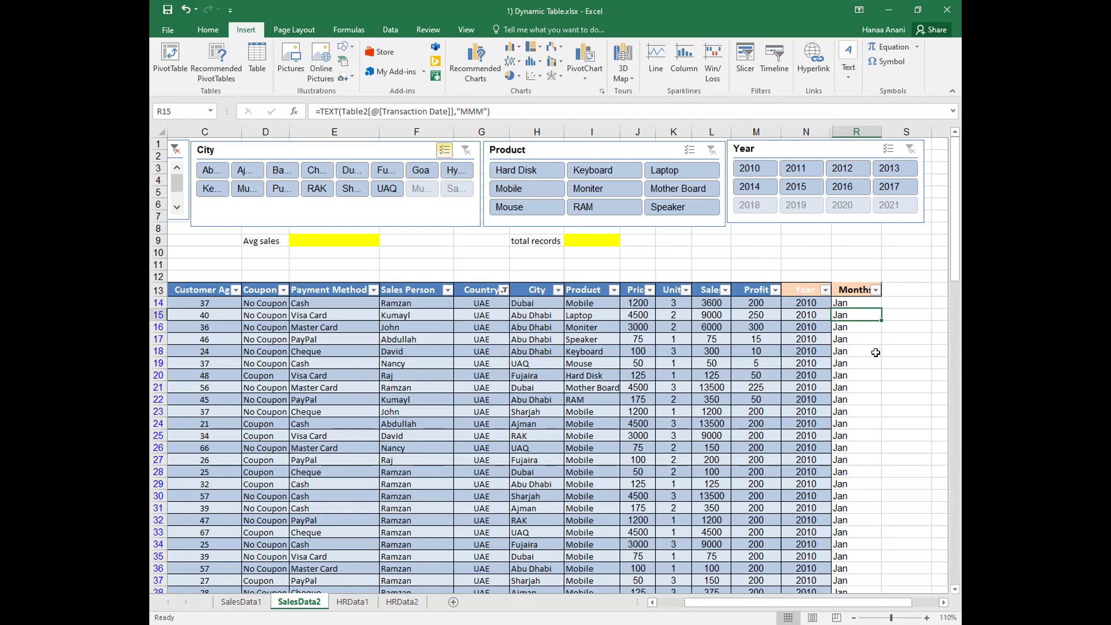
{"action": "left_click", "coordinate": [813, 127]}
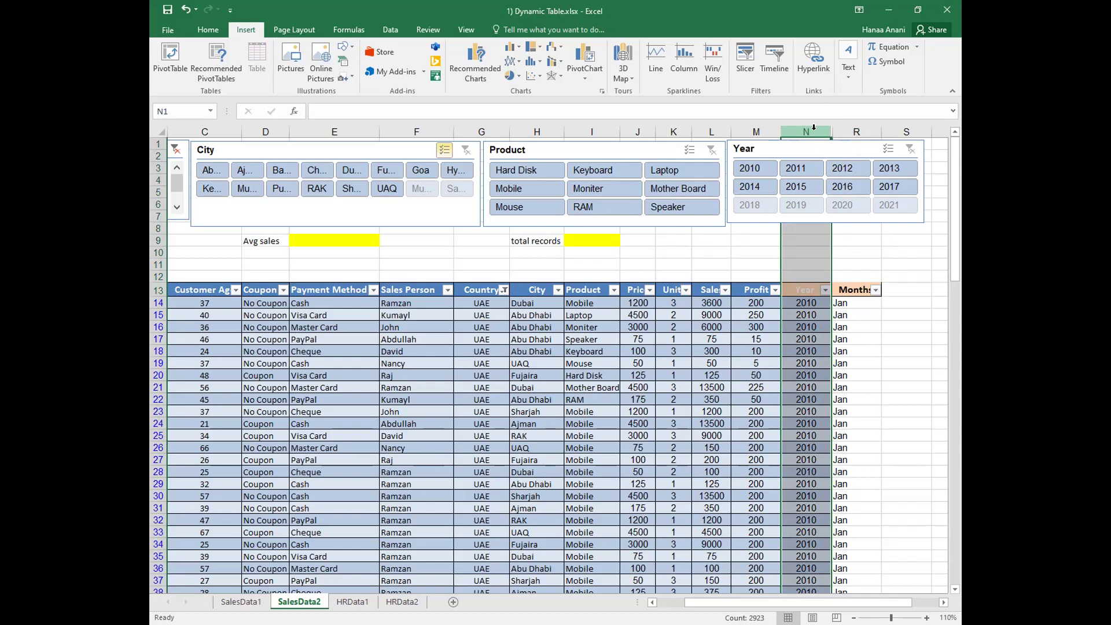
Select columns N through T and unhide the hidden columns between Year and Months
{"action": "left_click_drag", "start_coordinate": [814, 127], "coordinate": [711, 130]}
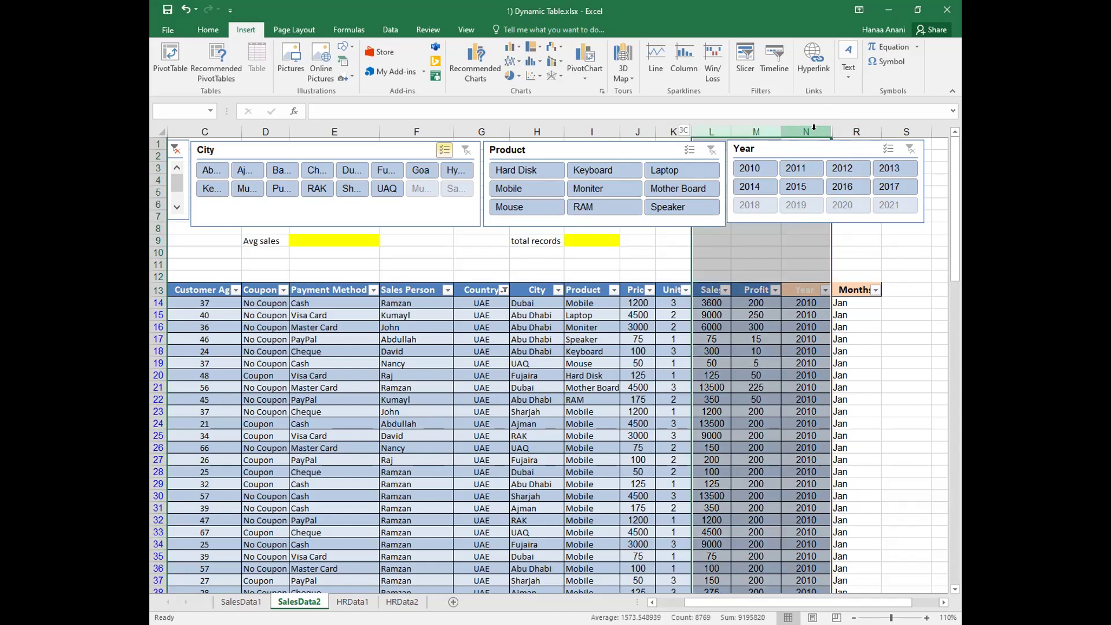
{"action": "left_click_drag", "start_coordinate": [814, 127], "coordinate": [814, 127]}
{"action": "left_click_drag", "start_coordinate": [814, 128], "coordinate": [906, 131]}
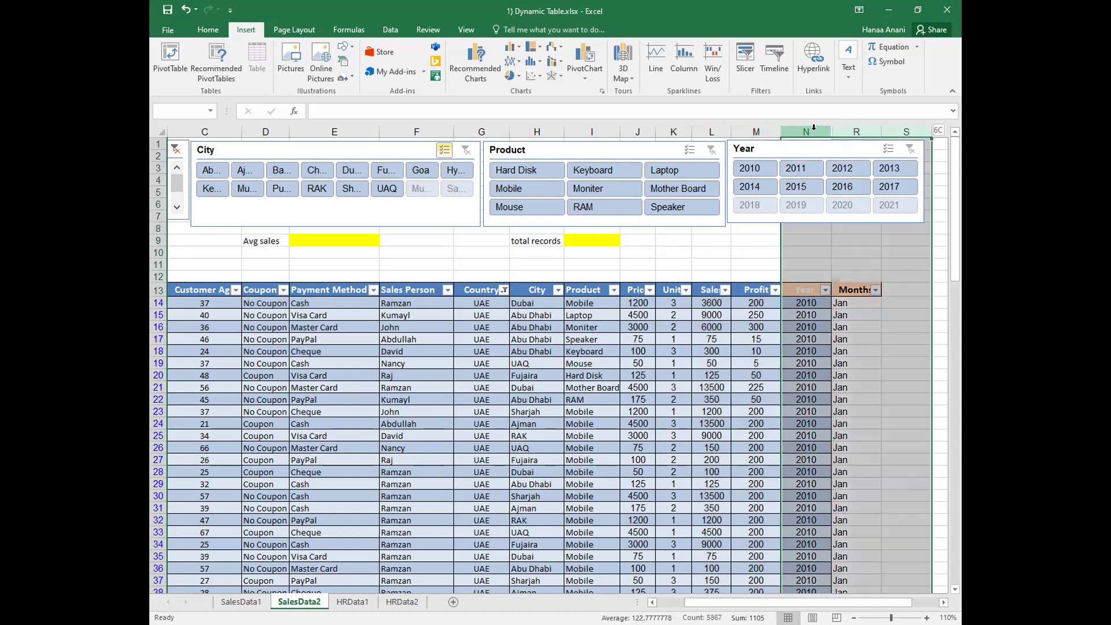
{"action": "left_click_drag", "start_coordinate": [814, 127], "coordinate": [814, 127]}
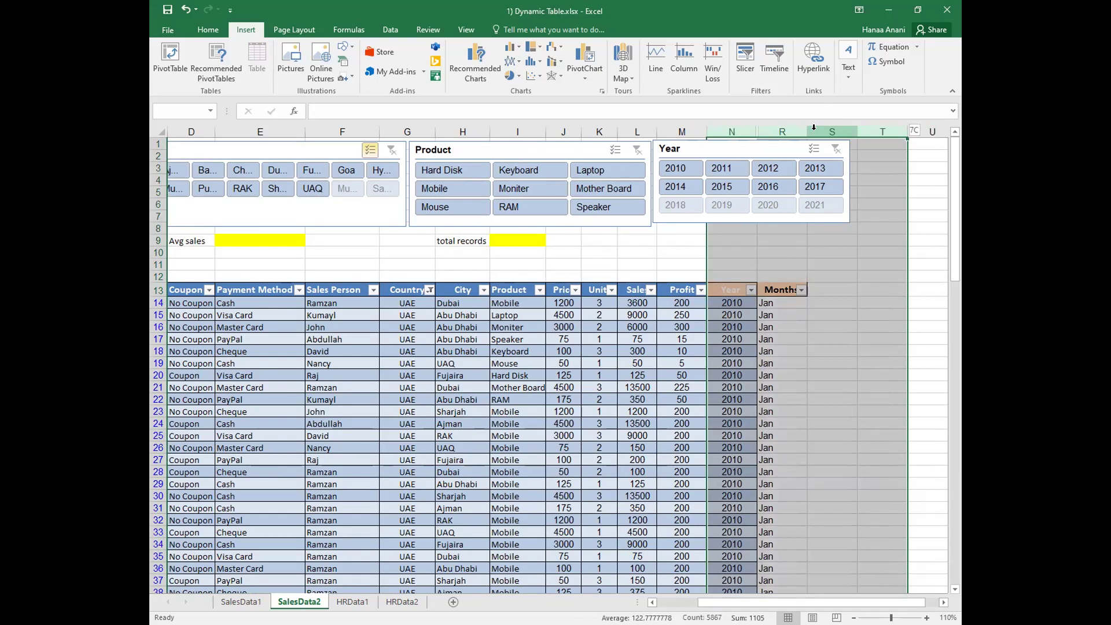
{"action": "right_click", "coordinate": [737, 129]}
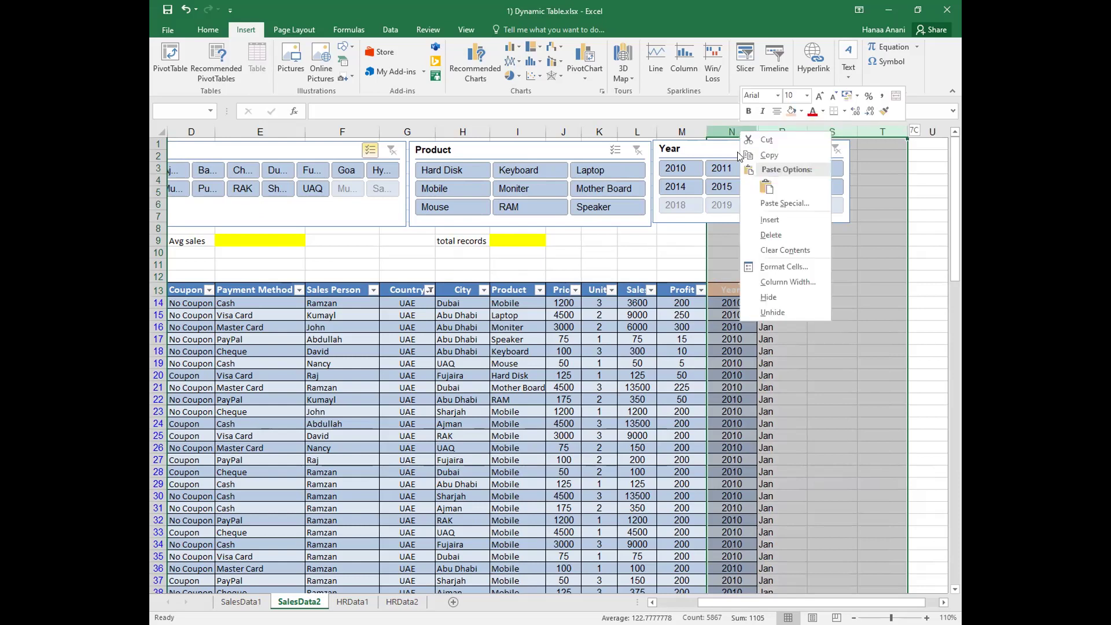
{"action": "left_click", "coordinate": [777, 312]}
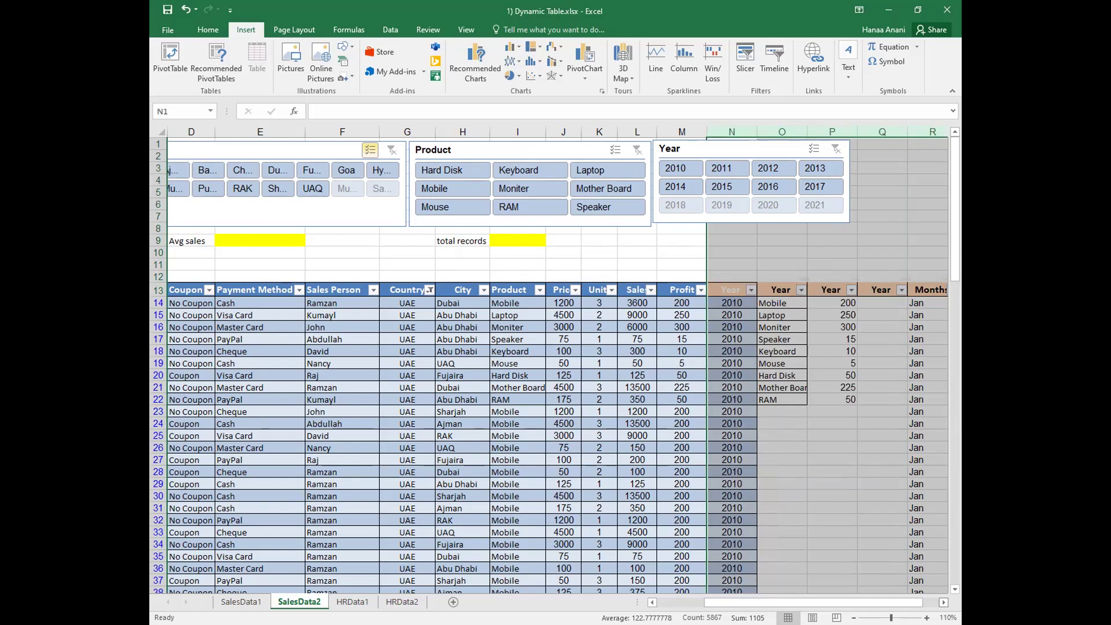
Delete the extra columns revealed by unhiding
{"action": "left_click", "coordinate": [943, 602]}
{"action": "scroll", "coordinate": [727, 471], "scroll_direction": "right", "scroll_amount": 1}
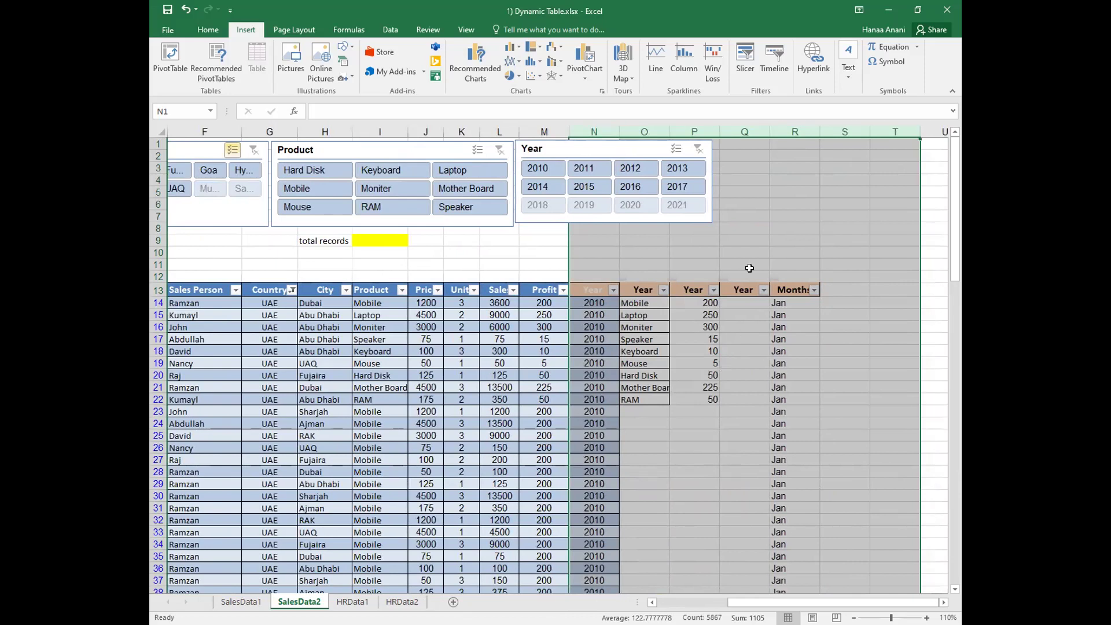
{"action": "left_click", "coordinate": [648, 131]}
{"action": "left_click_drag", "start_coordinate": [686, 126], "coordinate": [732, 131]}
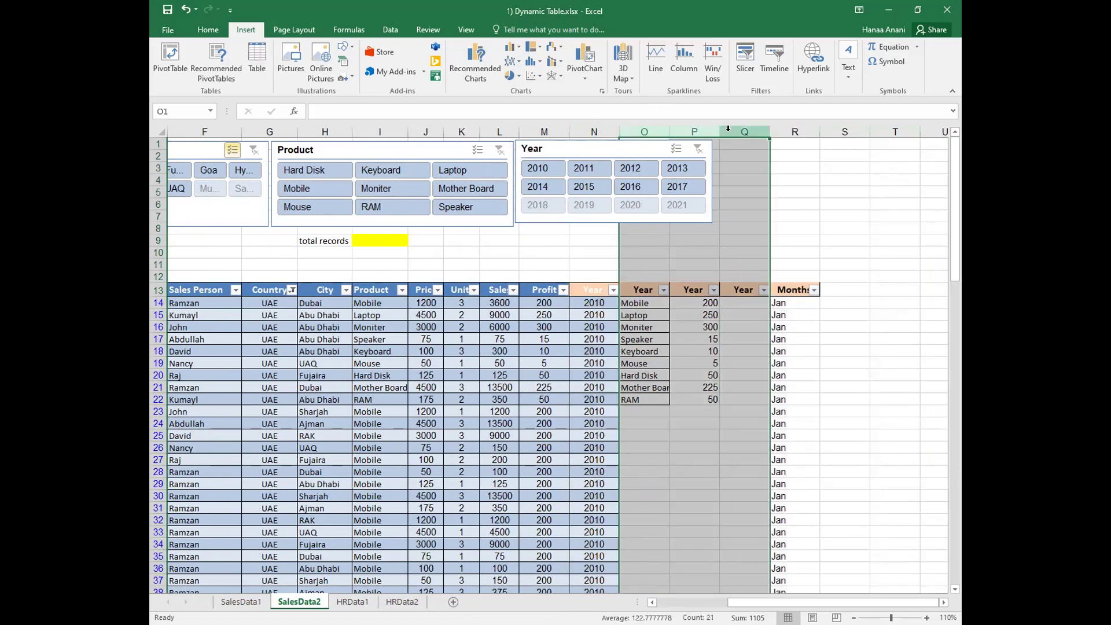
{"action": "key", "text": "ctrl+minus"}
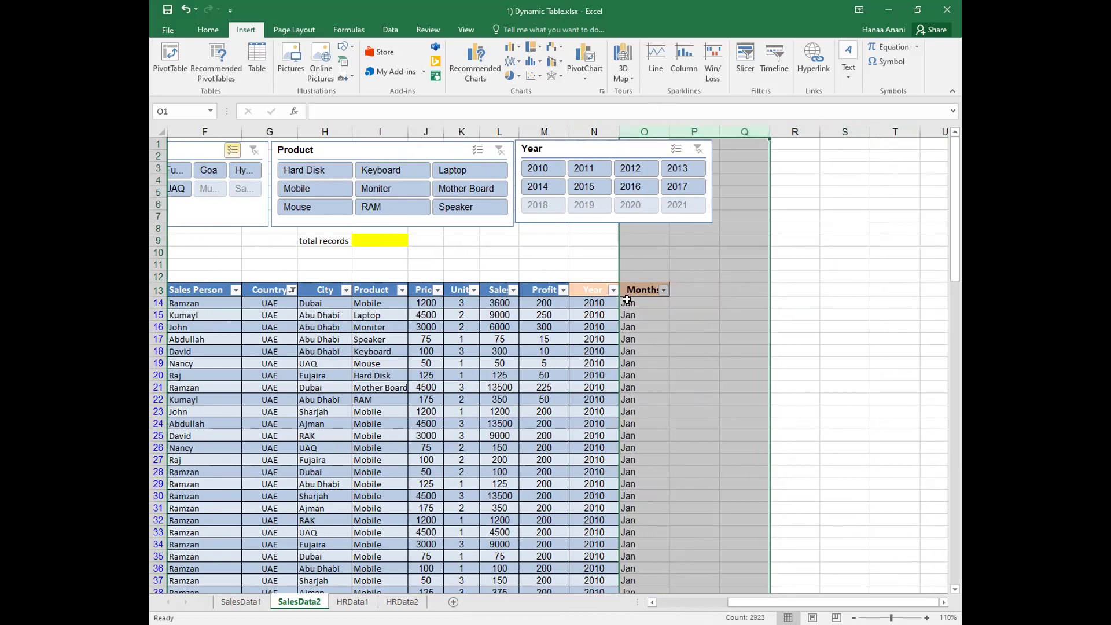
Delete the old Months column O and enter a new 'Months' header in O13
{"action": "left_click", "coordinate": [641, 316]}
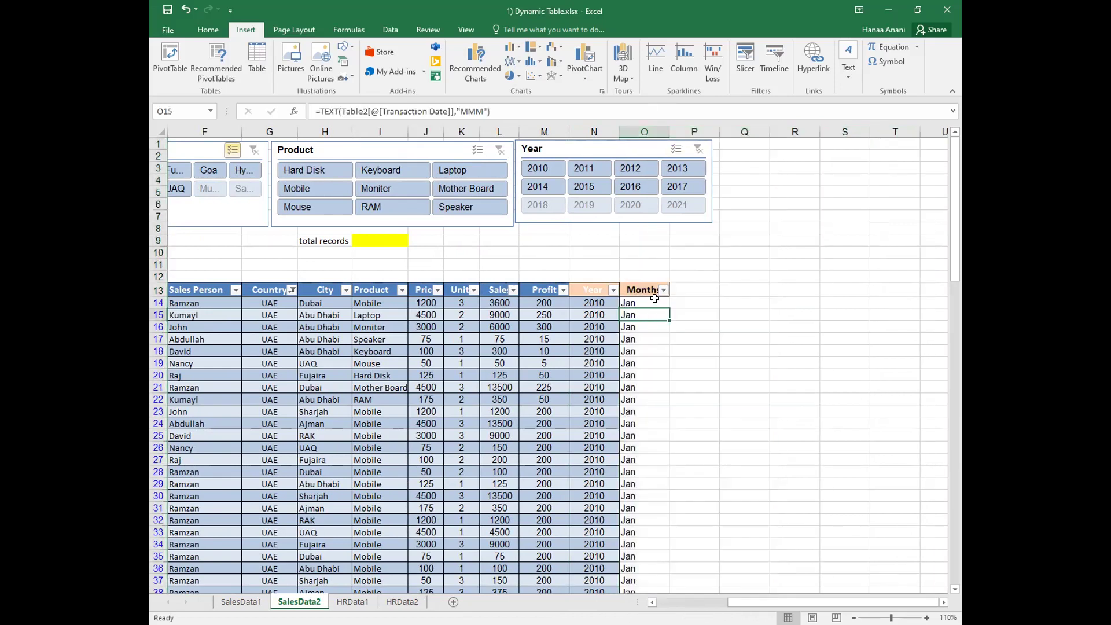
{"action": "left_click", "coordinate": [655, 292]}
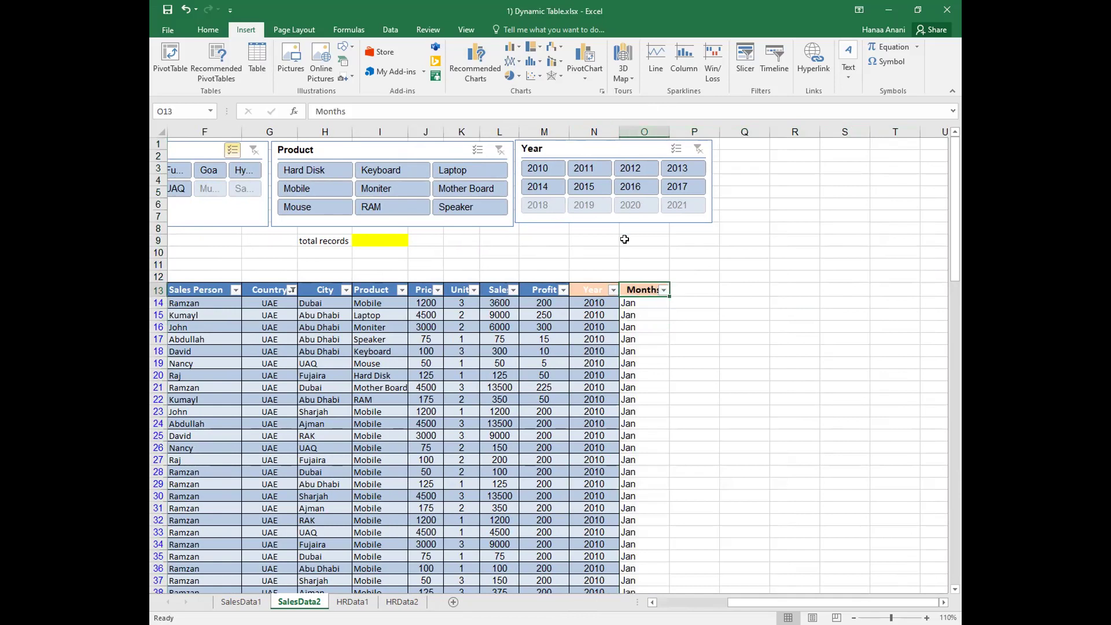
{"action": "left_click", "coordinate": [647, 130]}
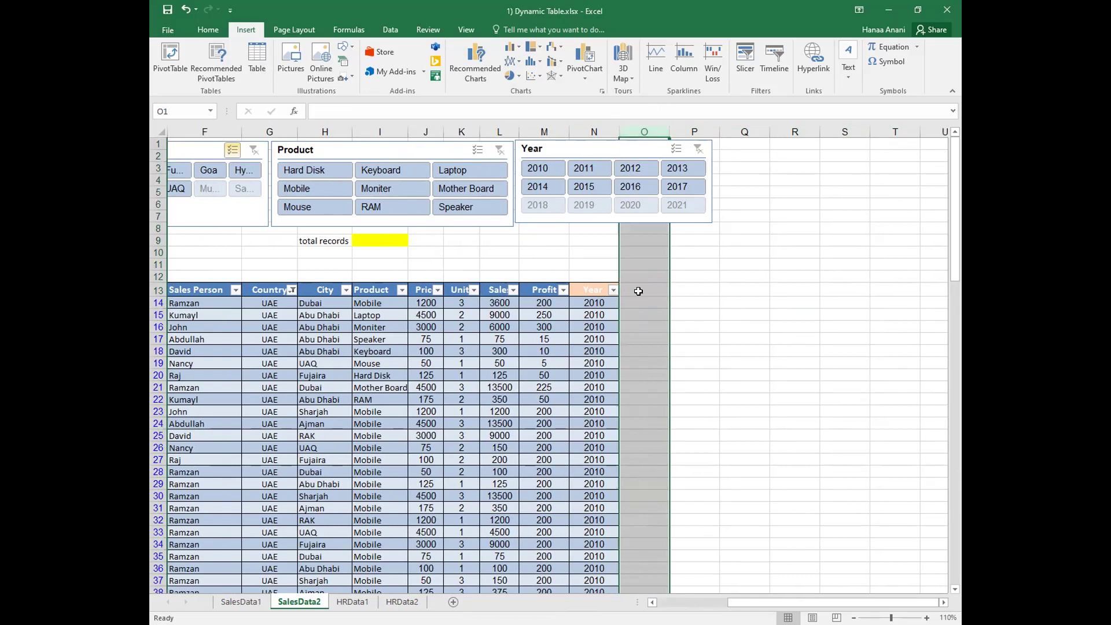
{"action": "key", "text": "ctrl+minus"}
{"action": "left_click", "coordinate": [639, 291]}
{"action": "left_click", "coordinate": [649, 325]}
{"action": "left_click", "coordinate": [599, 289]}
{"action": "left_click", "coordinate": [626, 286]}
{"action": "type", "text": "Months"}
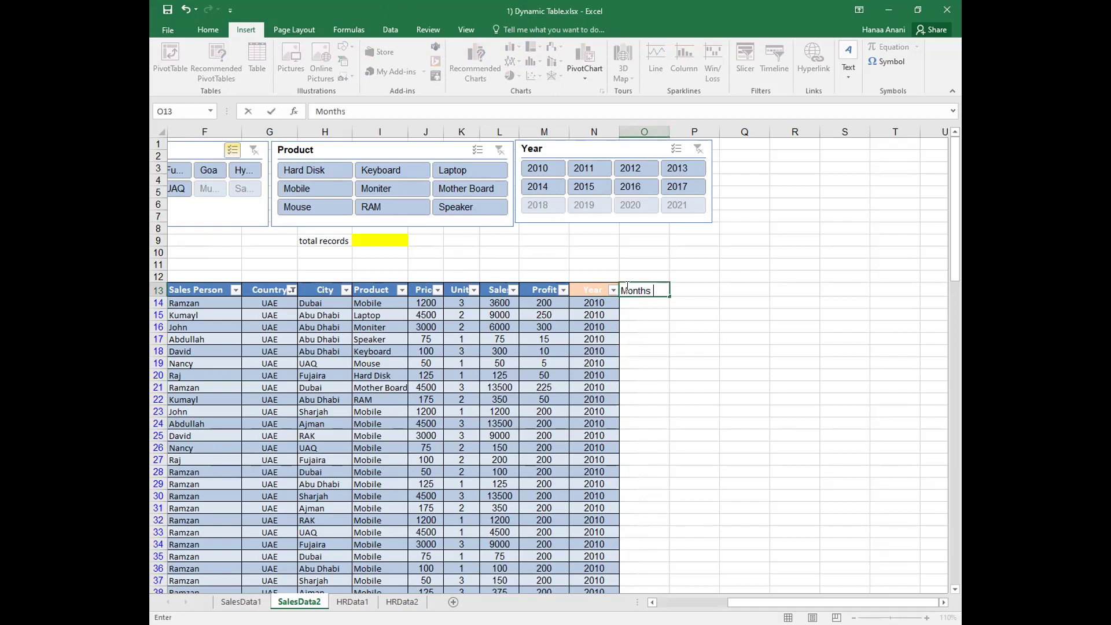
{"action": "key", "text": "Return"}
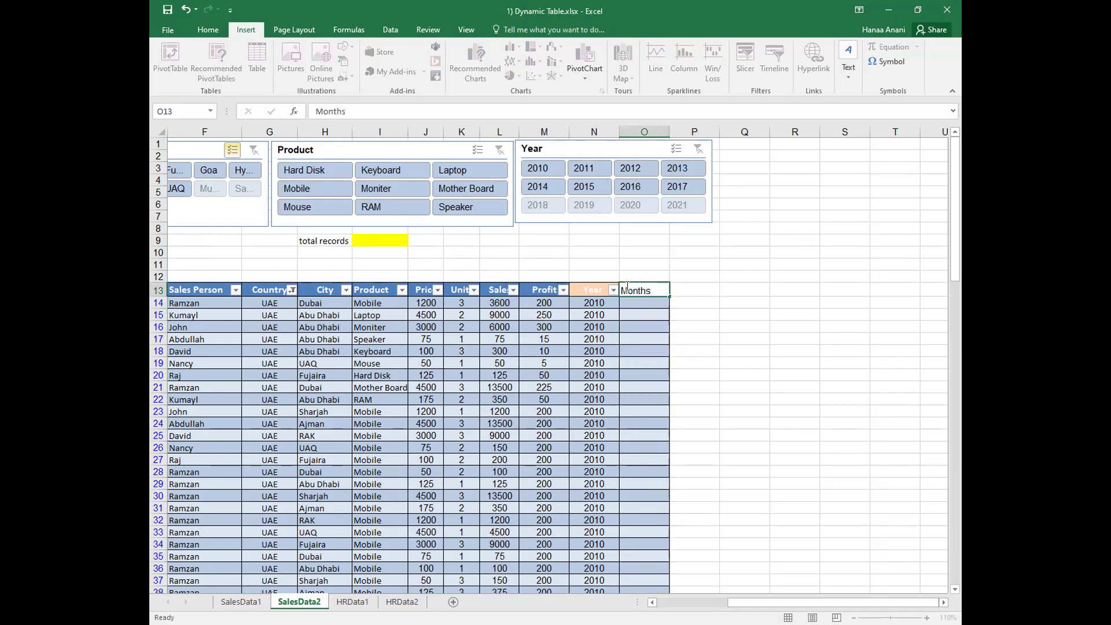
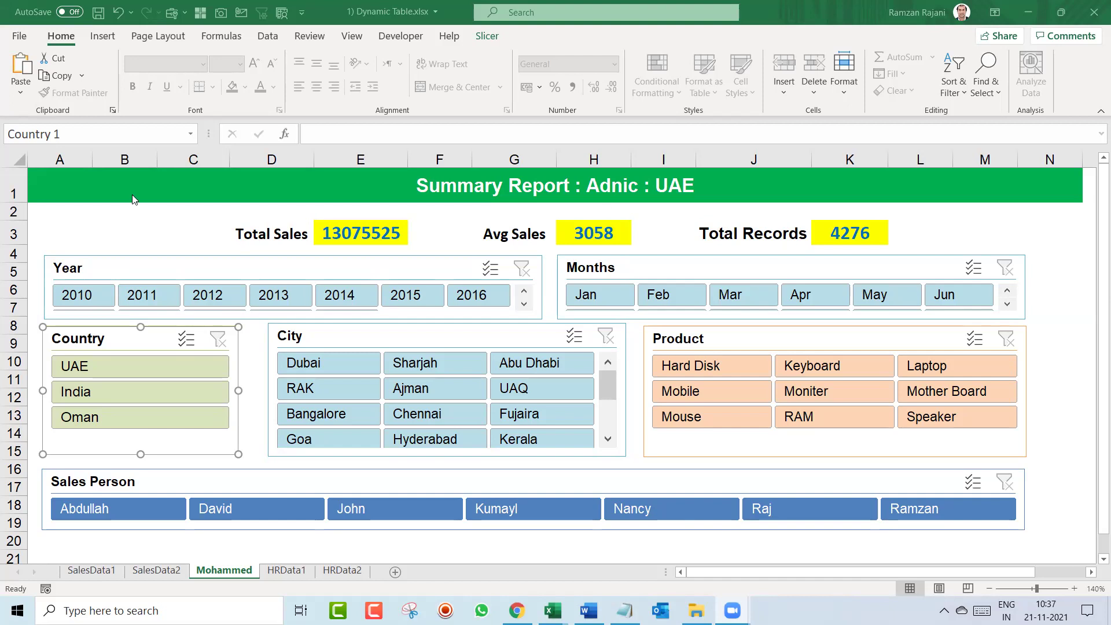
Review the Mohammed report's Total Sales cell, the SalesData2 table and slicers, then save 1) Dynamic Table.xlsx
{"action": "left_click", "coordinate": [200, 227]}
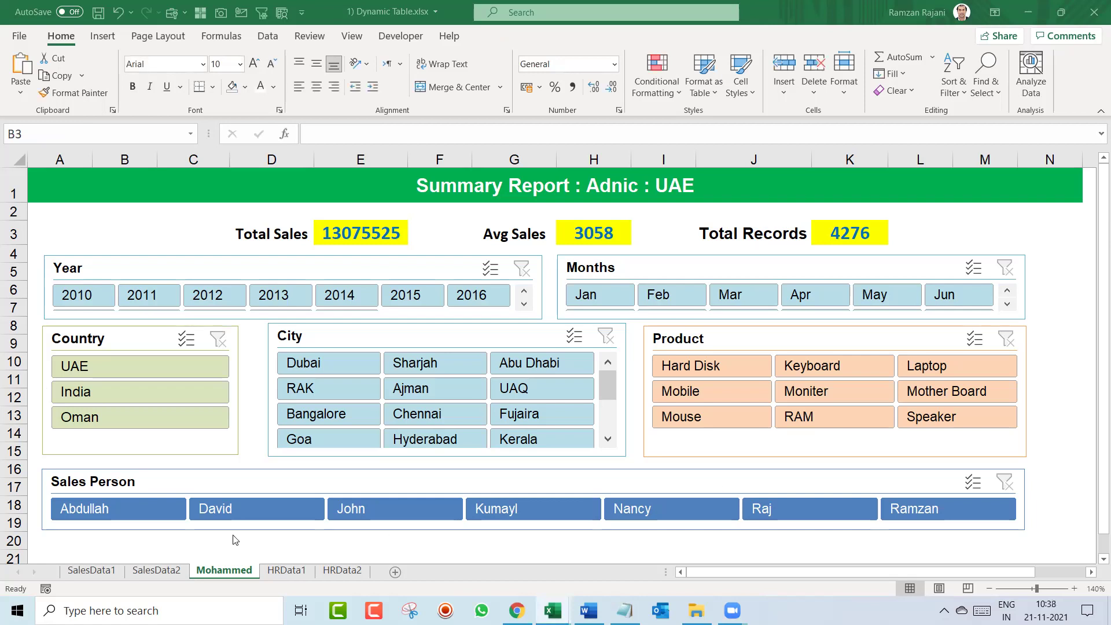
{"action": "left_click", "coordinate": [157, 571]}
{"action": "left_click", "coordinate": [272, 447]}
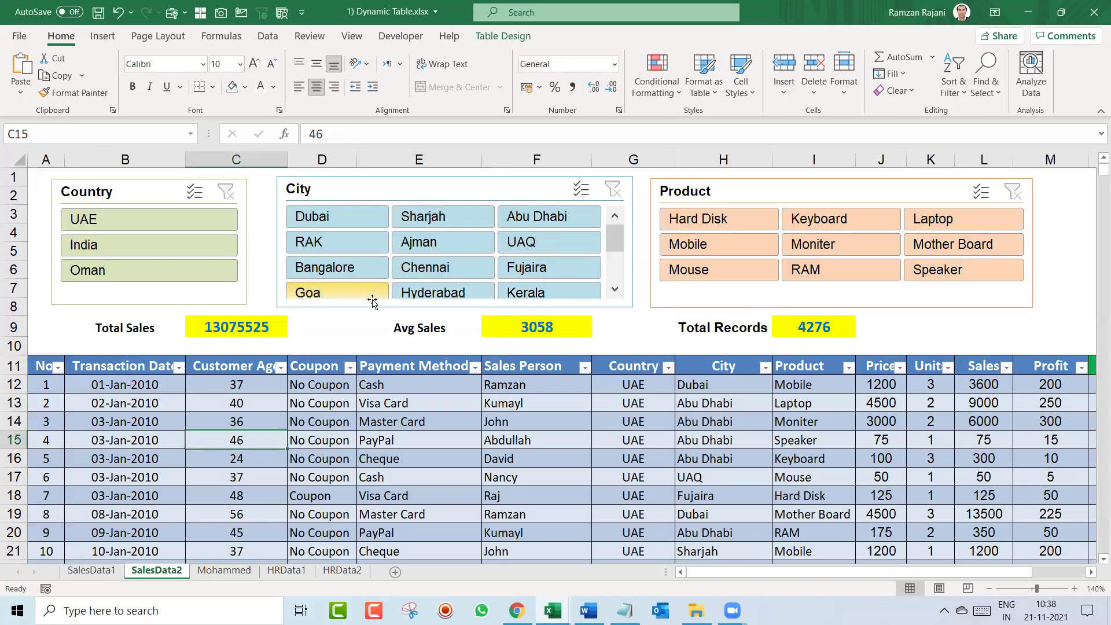
{"action": "left_click", "coordinate": [224, 571]}
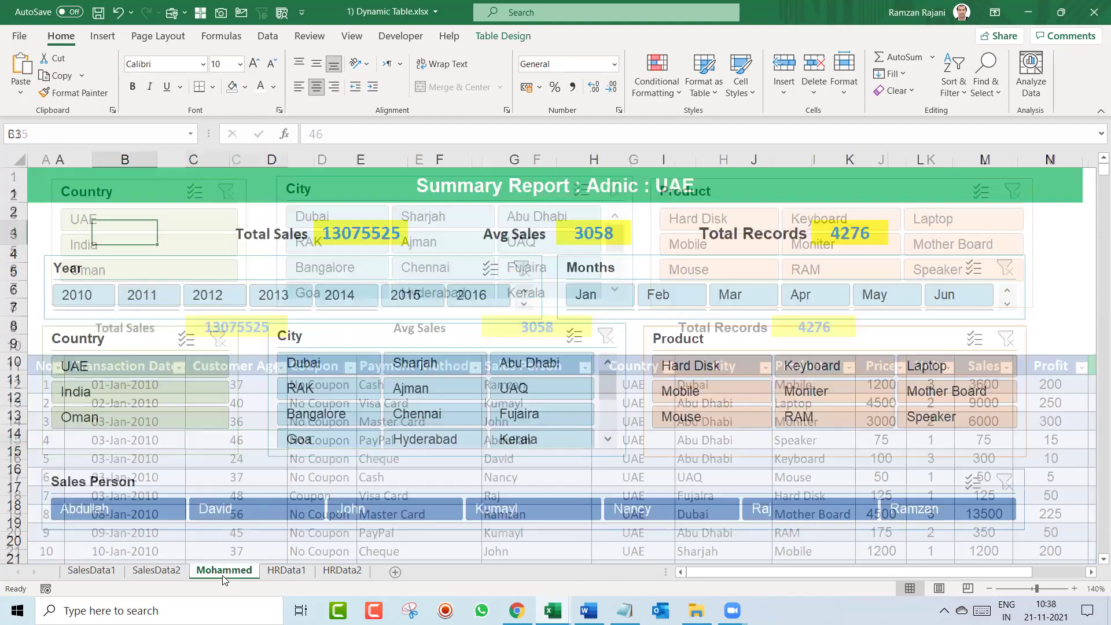
{"action": "left_click", "coordinate": [345, 234]}
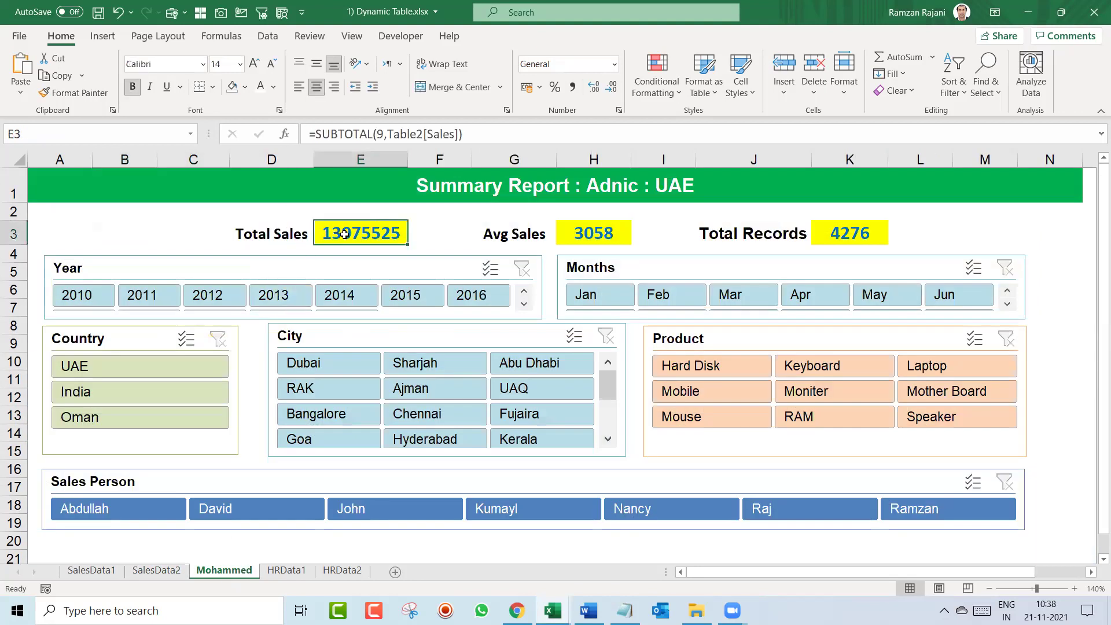
{"action": "left_click", "coordinate": [359, 176]}
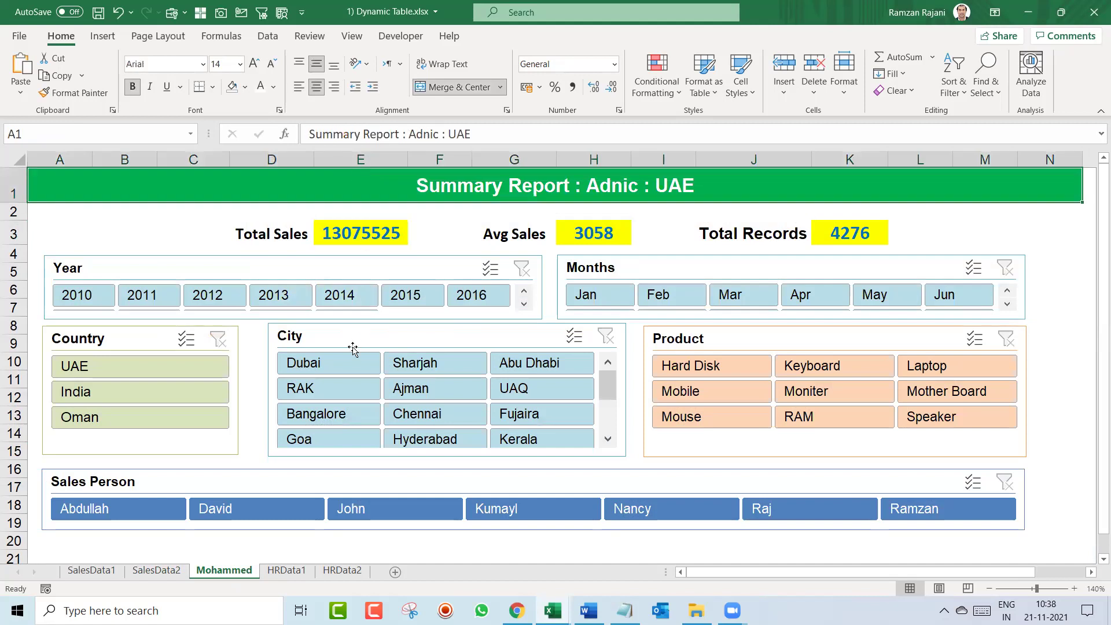
{"action": "left_click", "coordinate": [201, 269]}
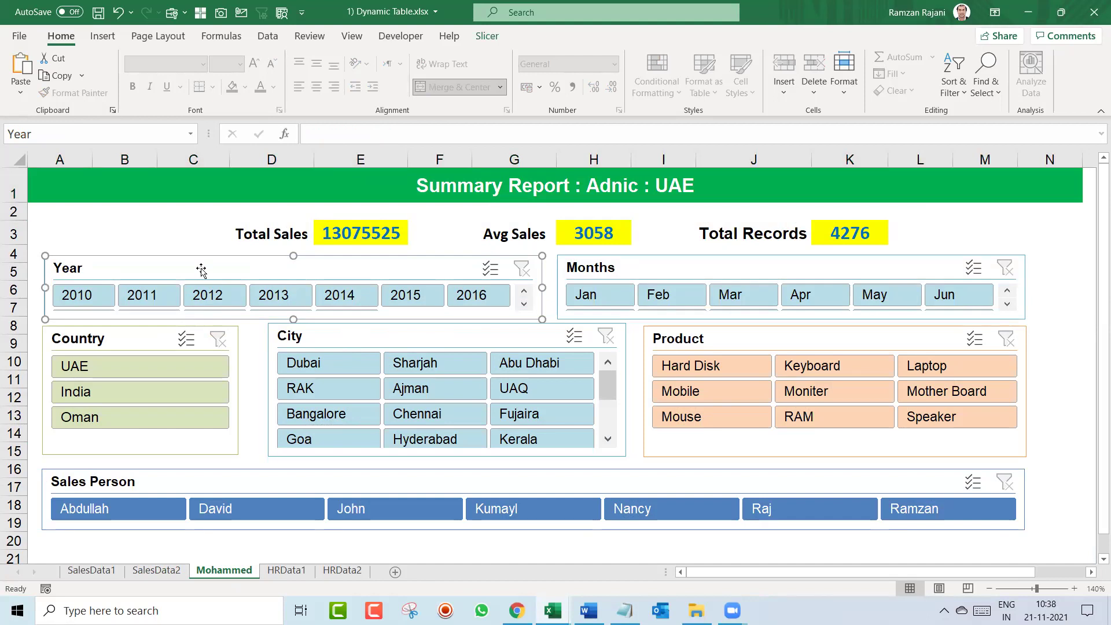
{"action": "left_click", "coordinate": [76, 232]}
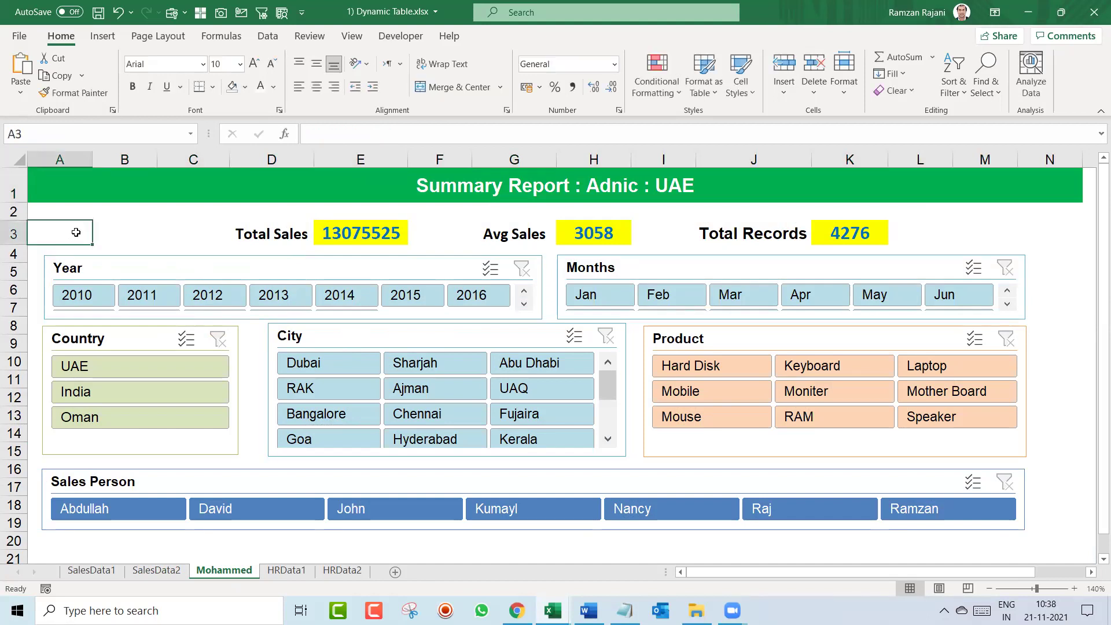
{"action": "key", "text": "ctrl+s"}
Inspect the table styles of the sales table on SalesData2
{"action": "left_click", "coordinate": [157, 571]}
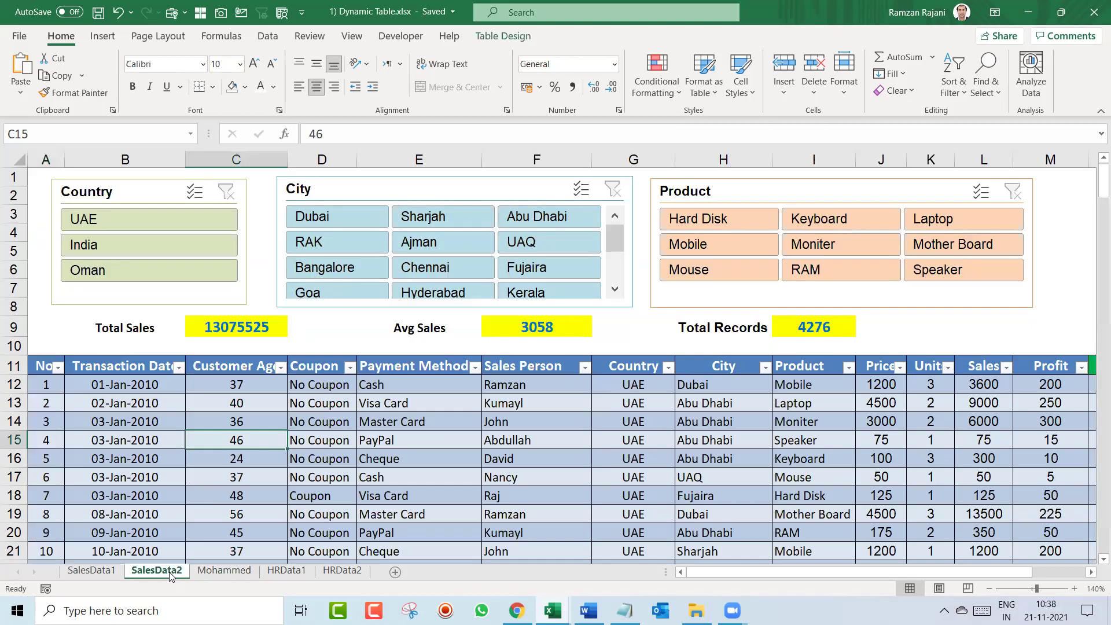
{"action": "left_click", "coordinate": [428, 437]}
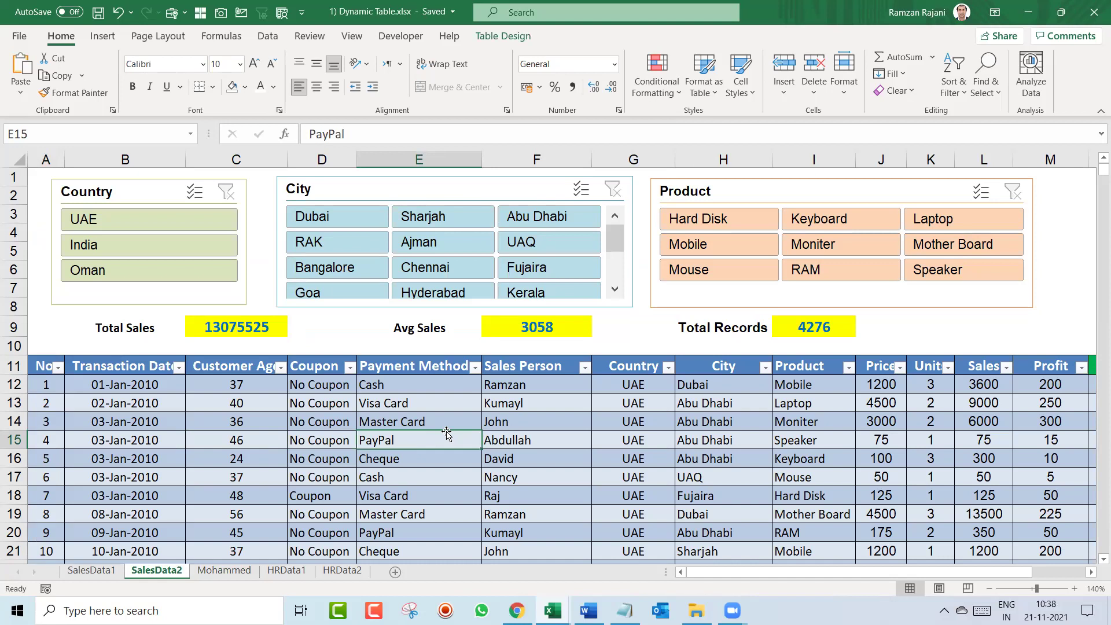
{"action": "left_click", "coordinate": [503, 36]}
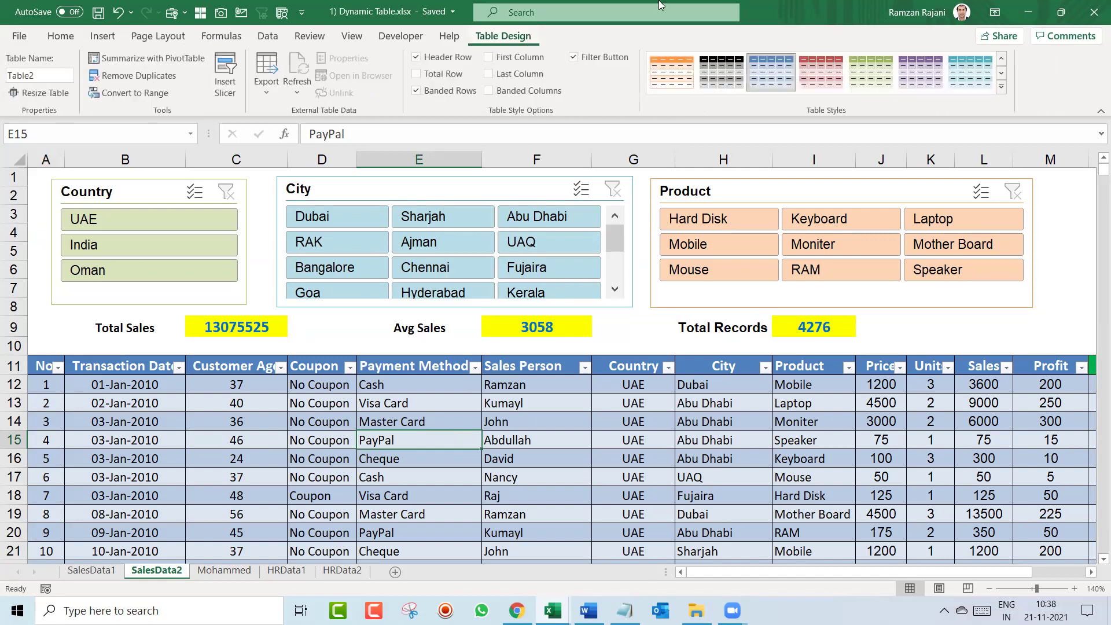
{"action": "left_click", "coordinate": [1003, 87]}
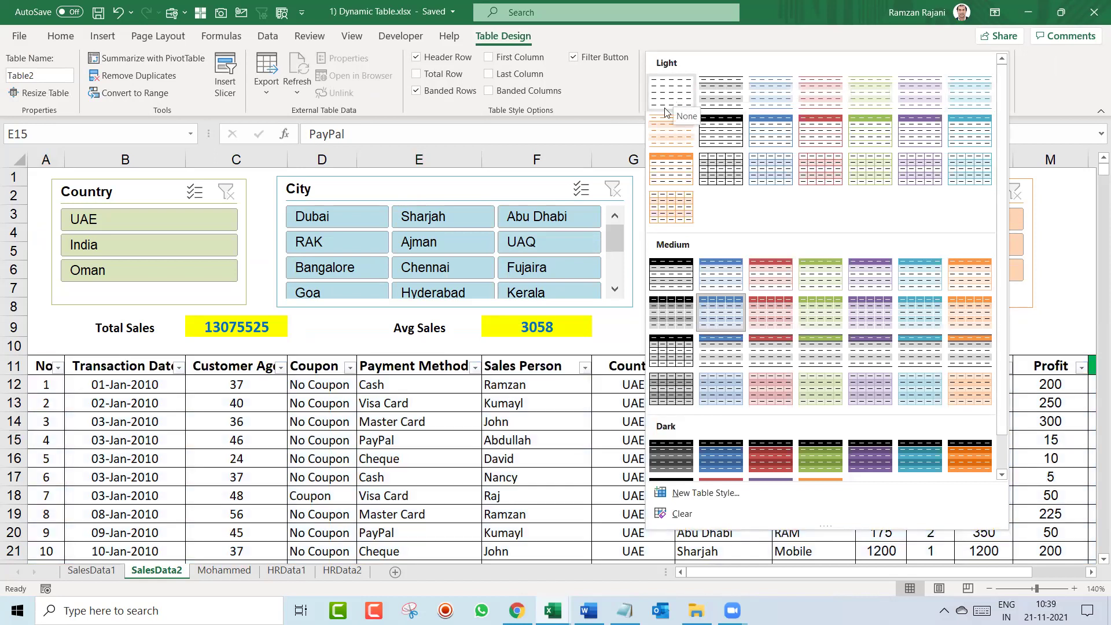
{"action": "left_click", "coordinate": [462, 407]}
{"action": "left_click", "coordinate": [463, 407]}
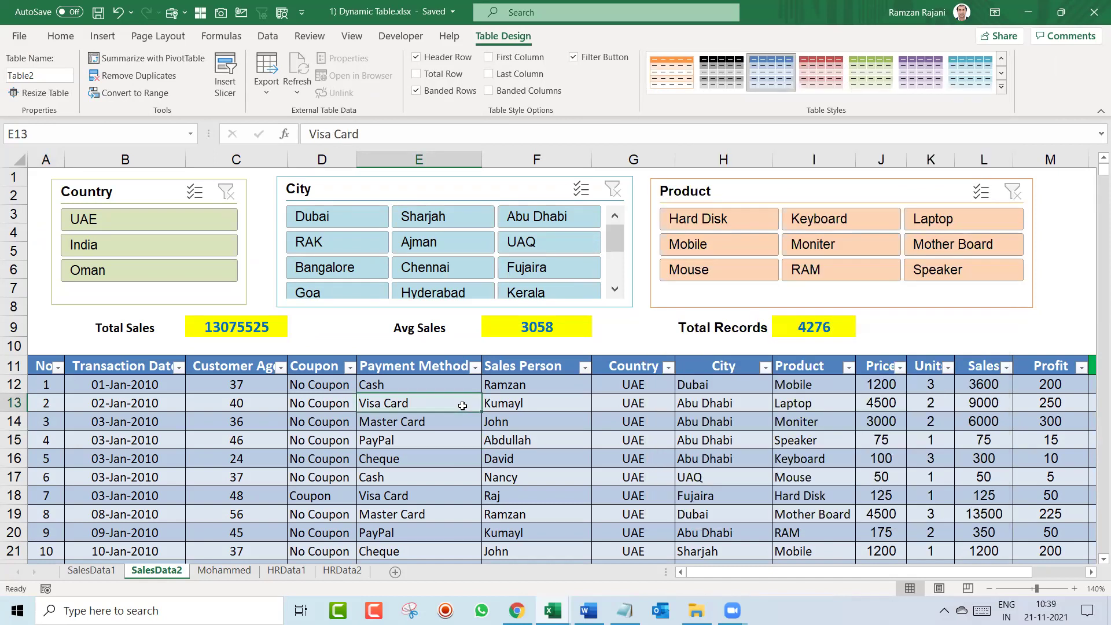
Convert the sales table to a normal range and confirm with Yes
{"action": "right_click", "coordinate": [463, 405]}
{"action": "mouse_move", "coordinate": [604, 455]}
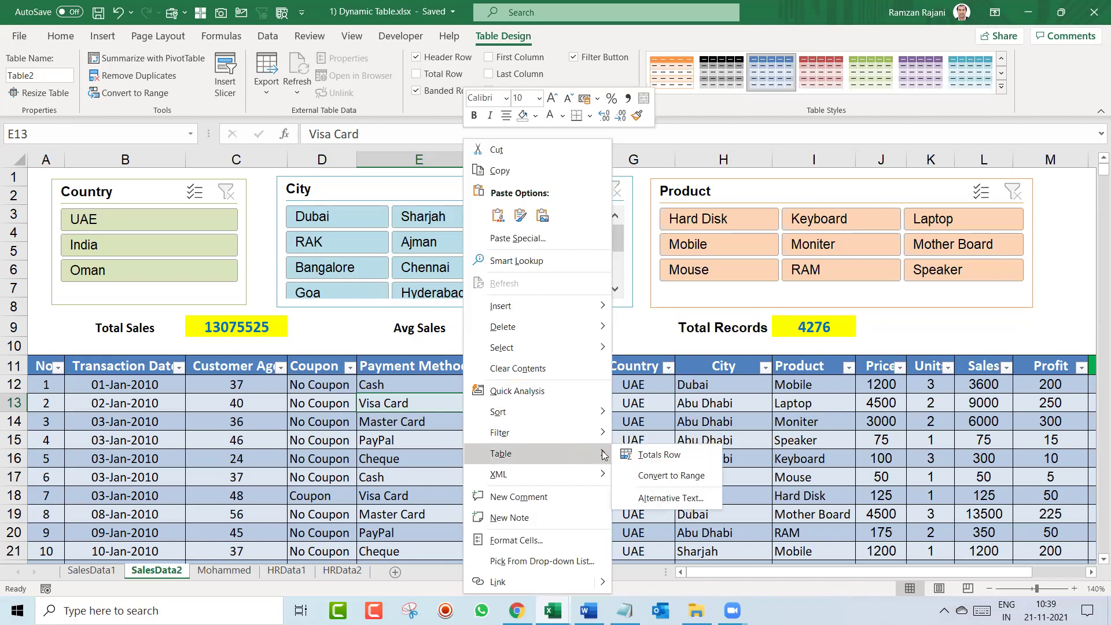
{"action": "left_click", "coordinate": [634, 476]}
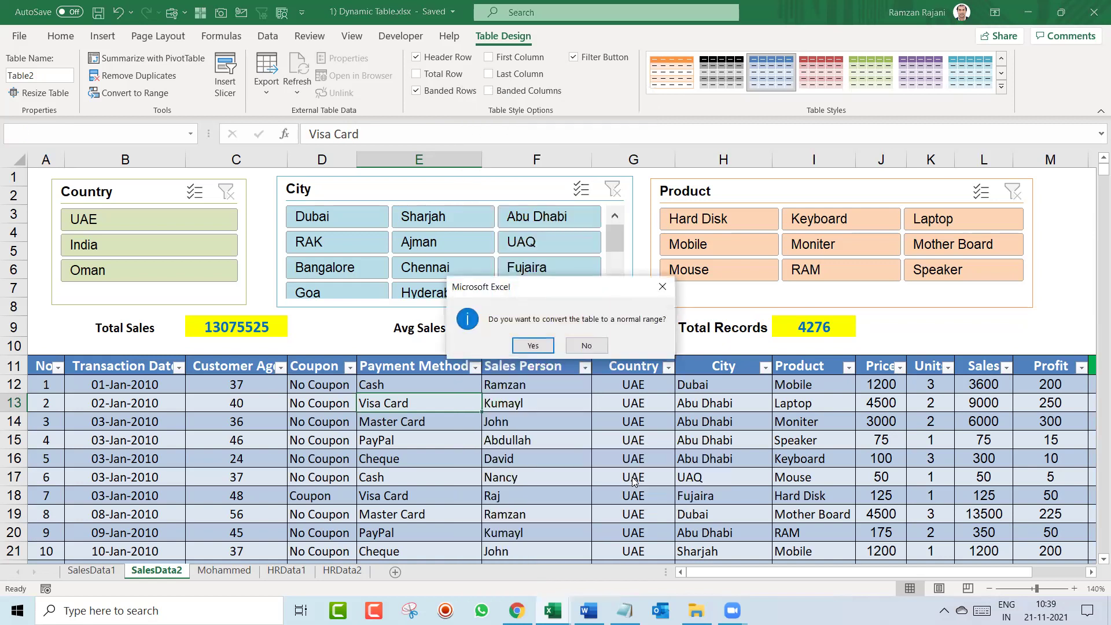
{"action": "left_click", "coordinate": [536, 344]}
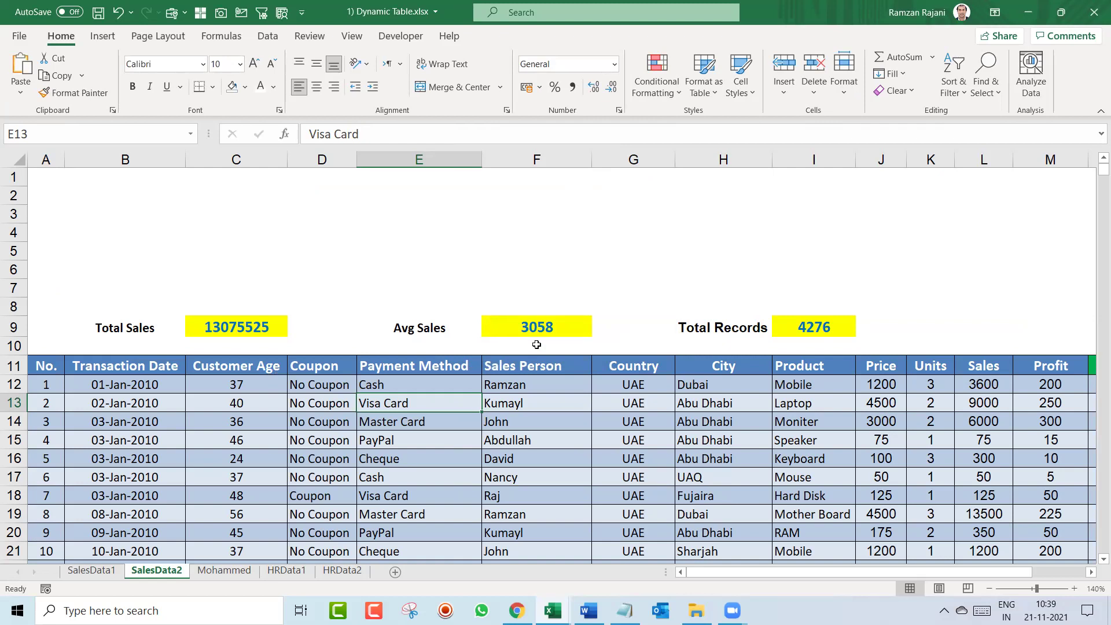
Undo the range conversion to restore the table and slicers, then save from the Mohammed sheet
{"action": "key", "text": "ctrl+Page_Down"}
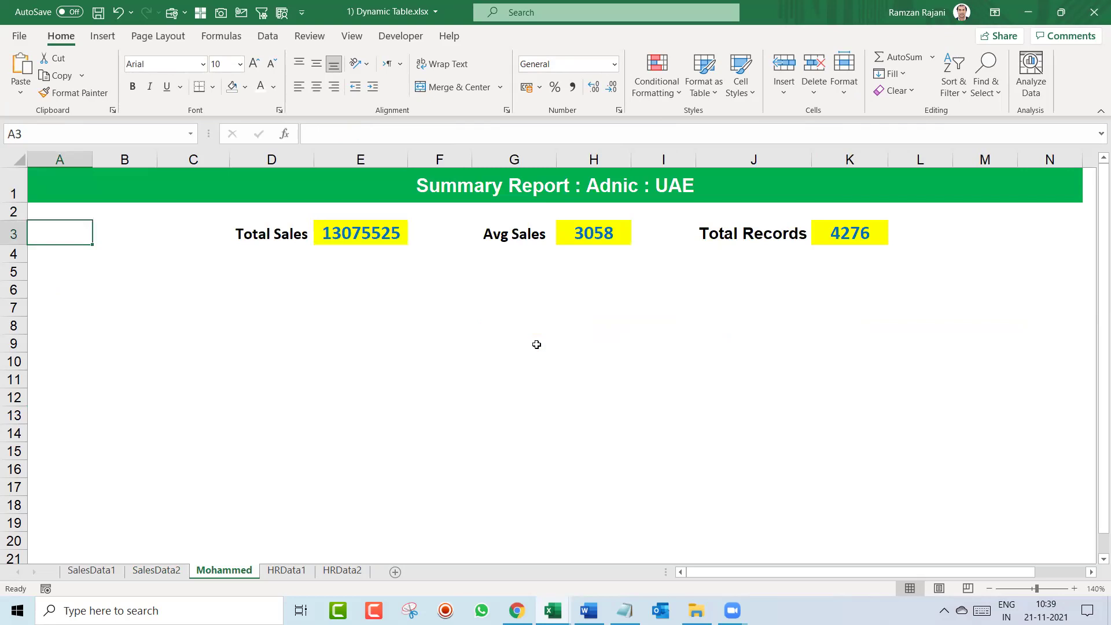
{"action": "key", "text": "ctrl+Page_Up"}
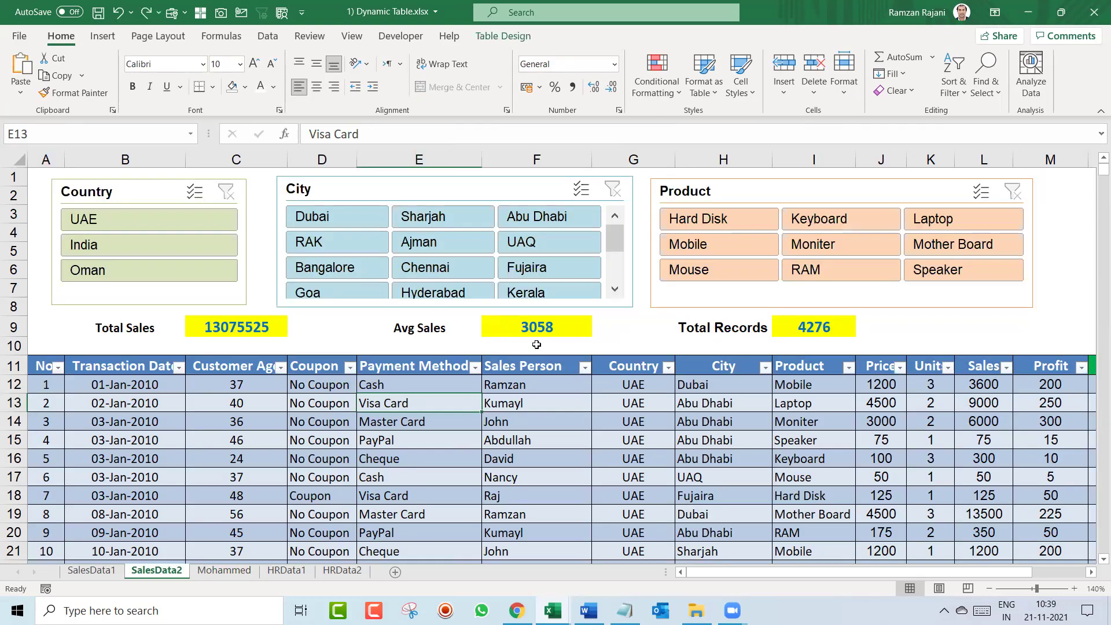
{"action": "key", "text": "ctrl+Page_Down"}
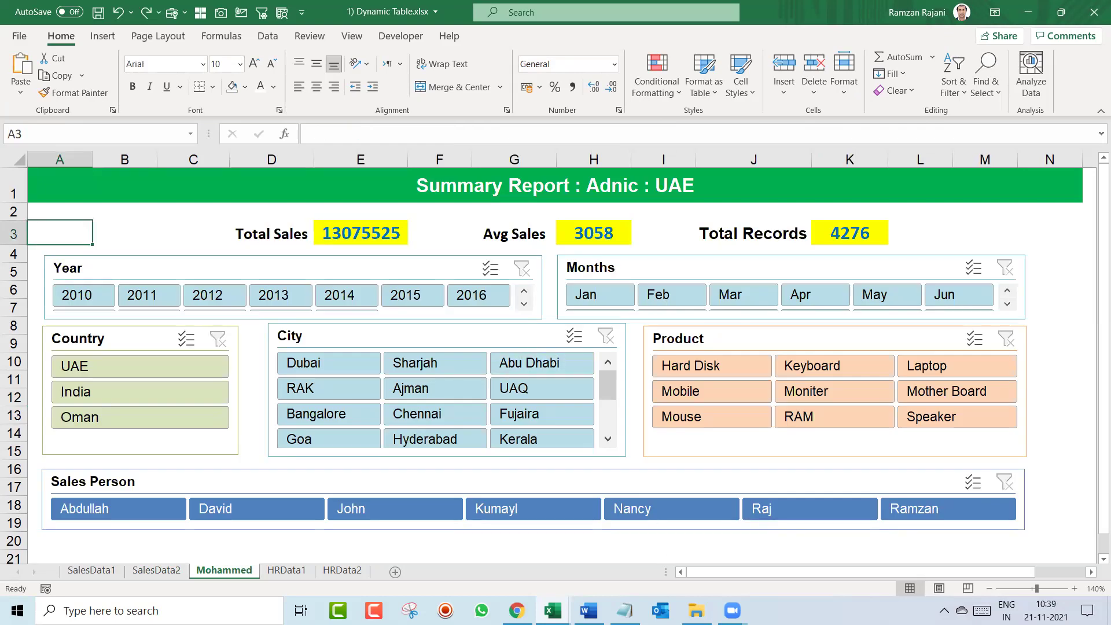
{"action": "left_click", "coordinate": [191, 553]}
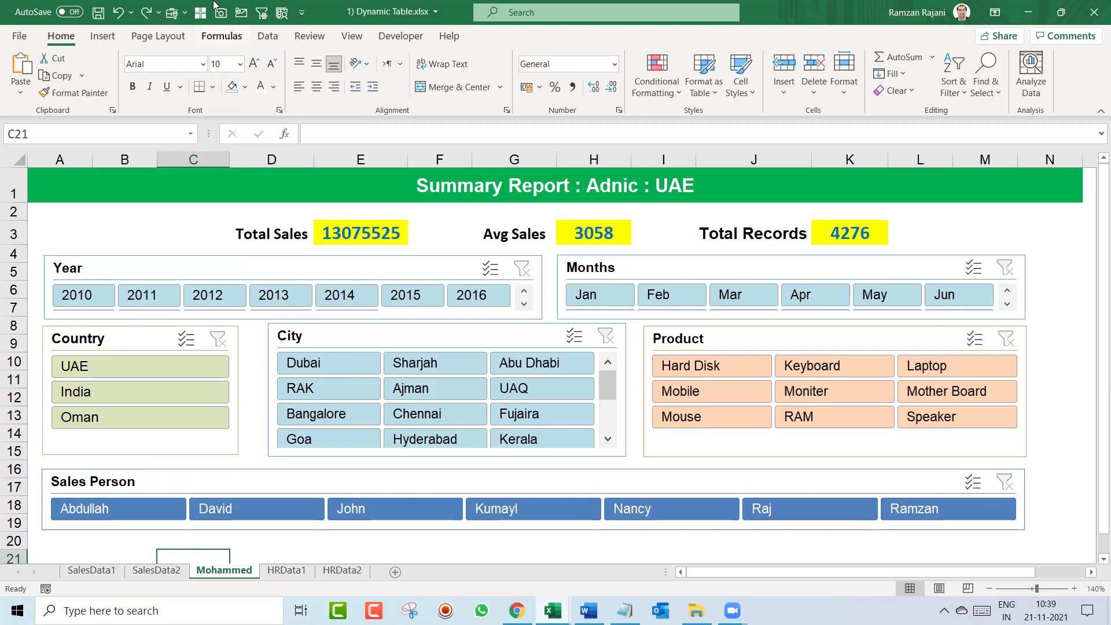
{"action": "left_click", "coordinate": [99, 15]}
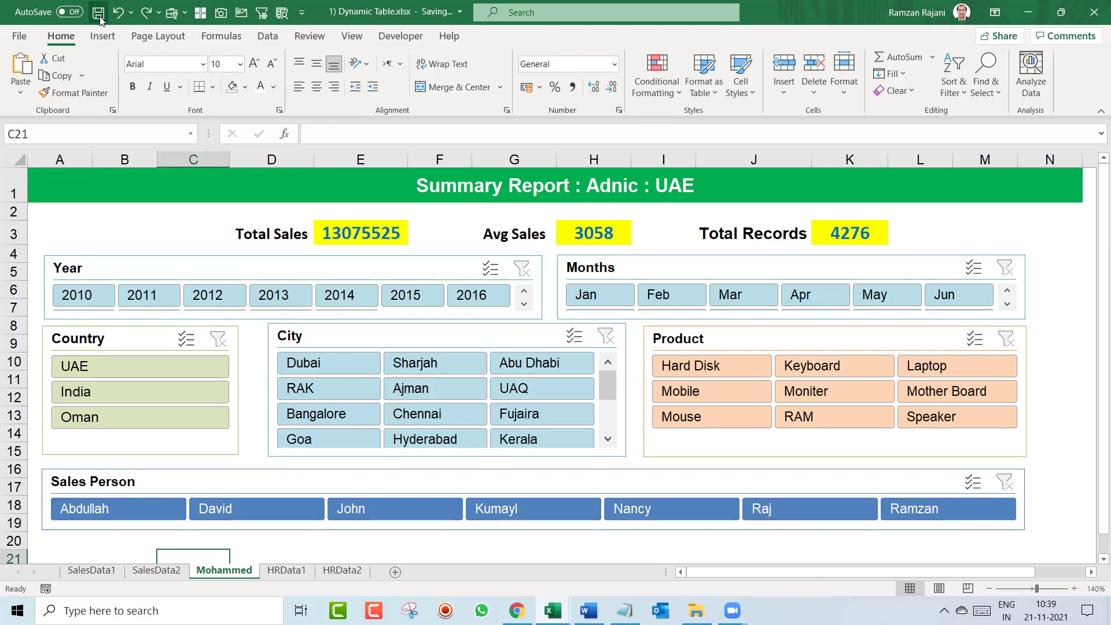
{"action": "left_click", "coordinate": [158, 217]}
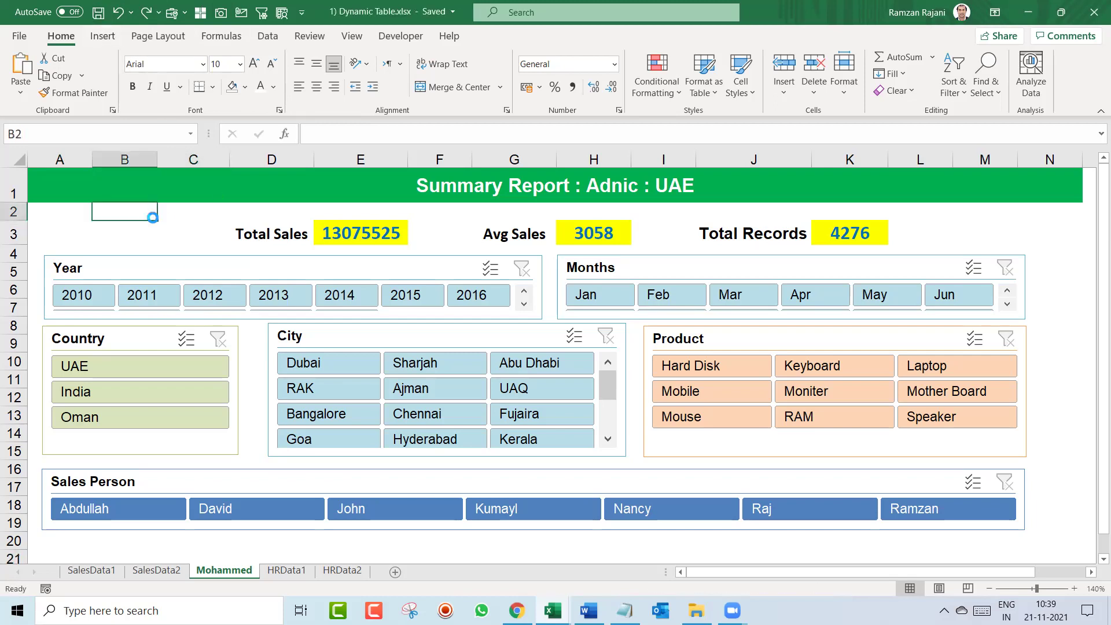
{"action": "key", "text": "ctrl+n"}
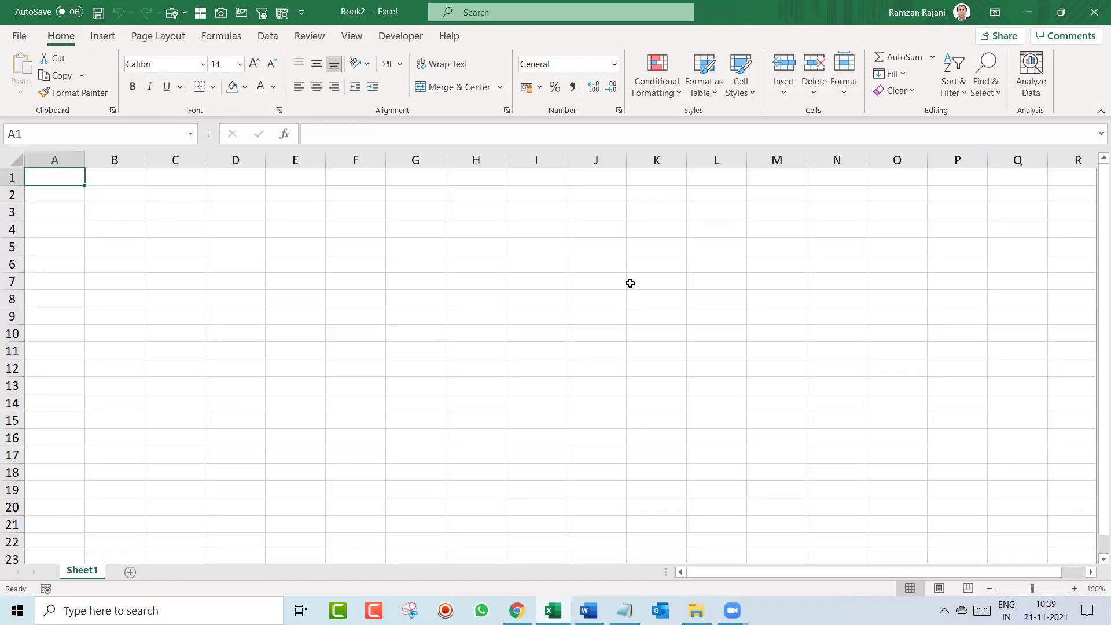
Switch to the Adnic Adv Excel folder and open 2) Pivot Table.xlsx
{"action": "key", "text": "alt"}
{"action": "key", "text": "Escape"}
{"action": "key", "text": "Escape"}
{"action": "key", "text": "alt+Tab"}
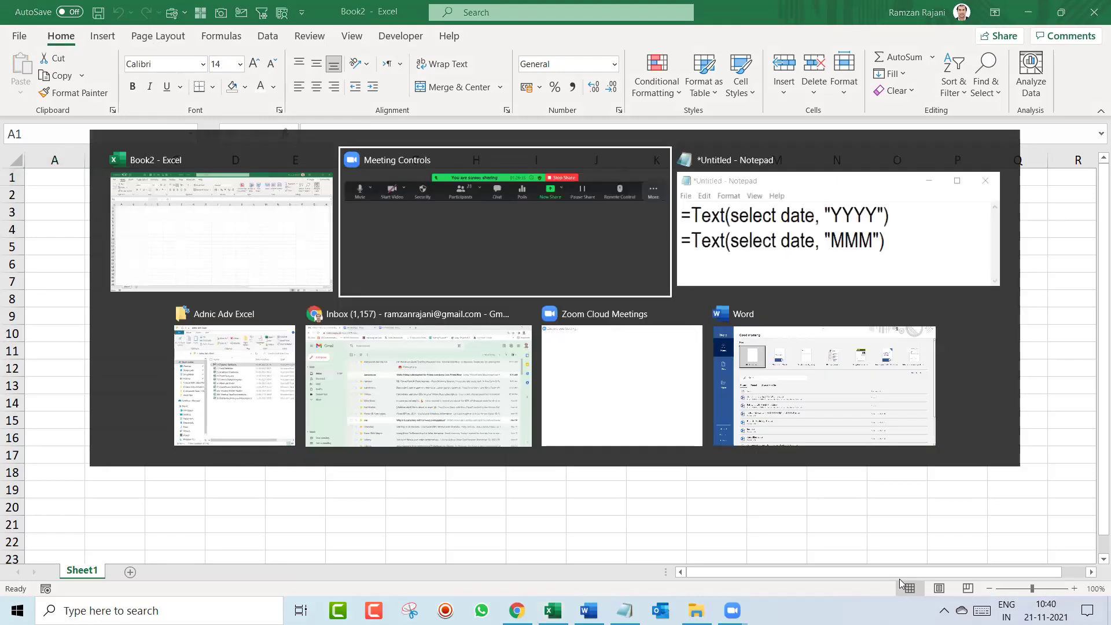
{"action": "key", "text": "alt+Tab"}
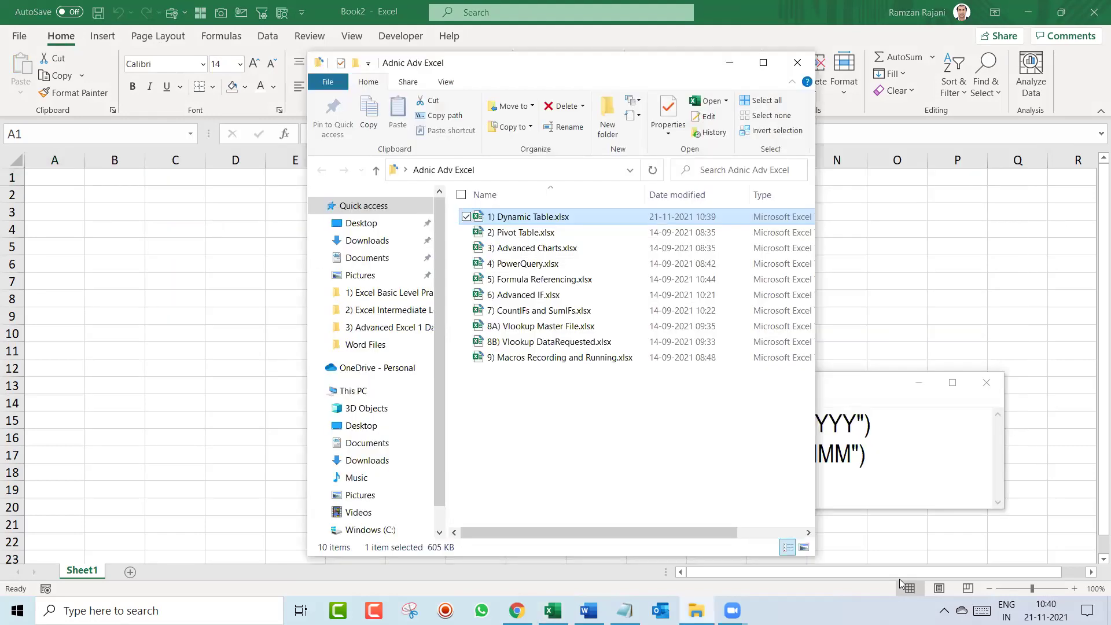
{"action": "key", "text": "Down"}
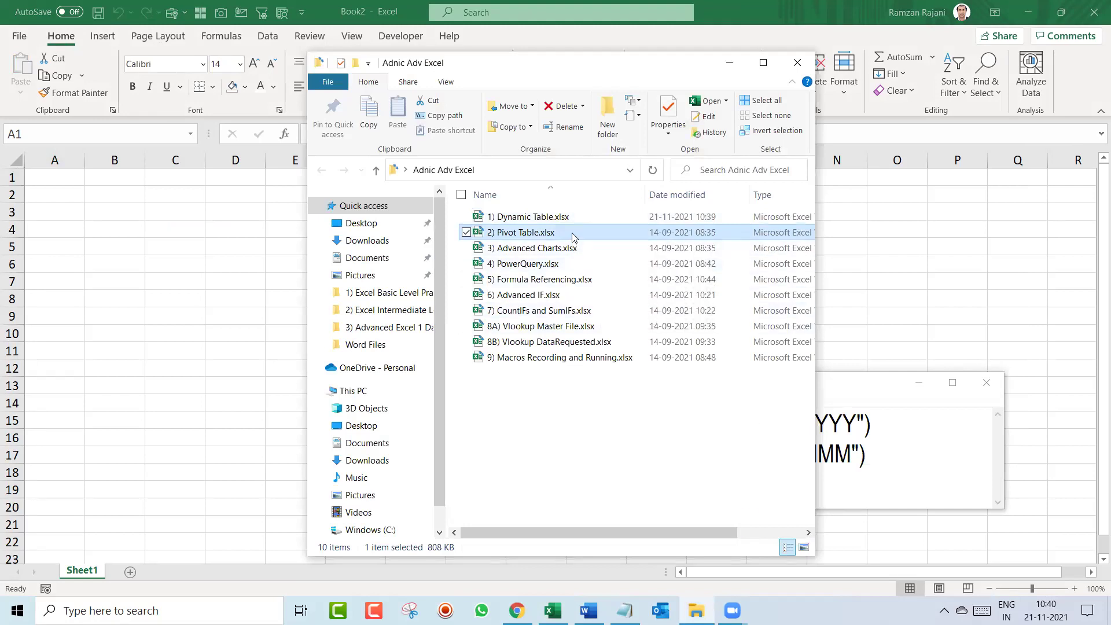
{"action": "key", "text": "F2"}
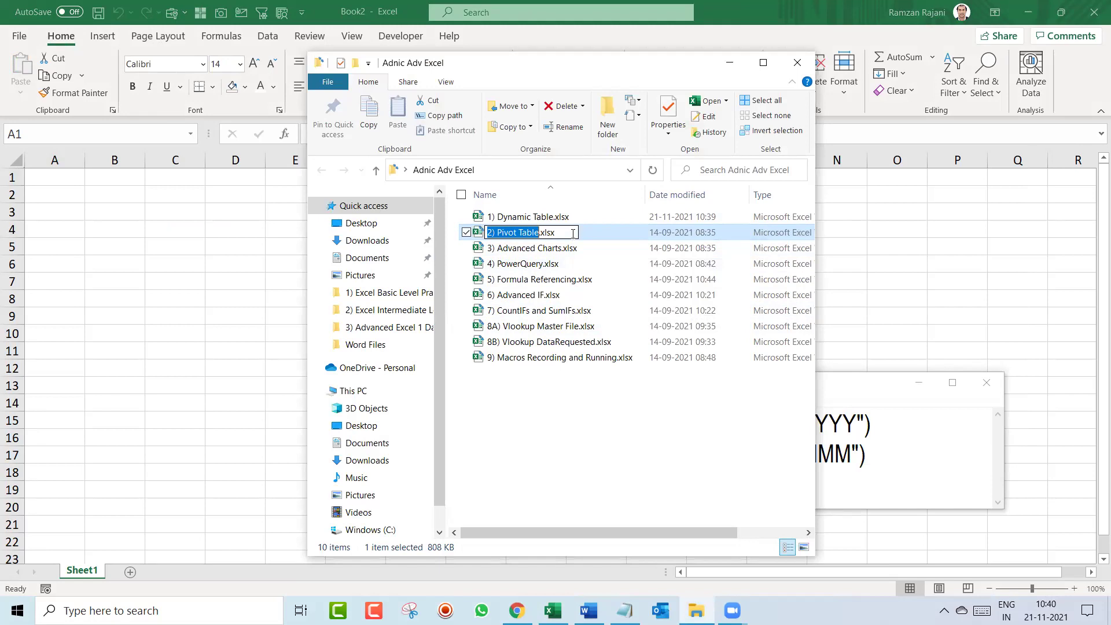
{"action": "key", "text": "Escape"}
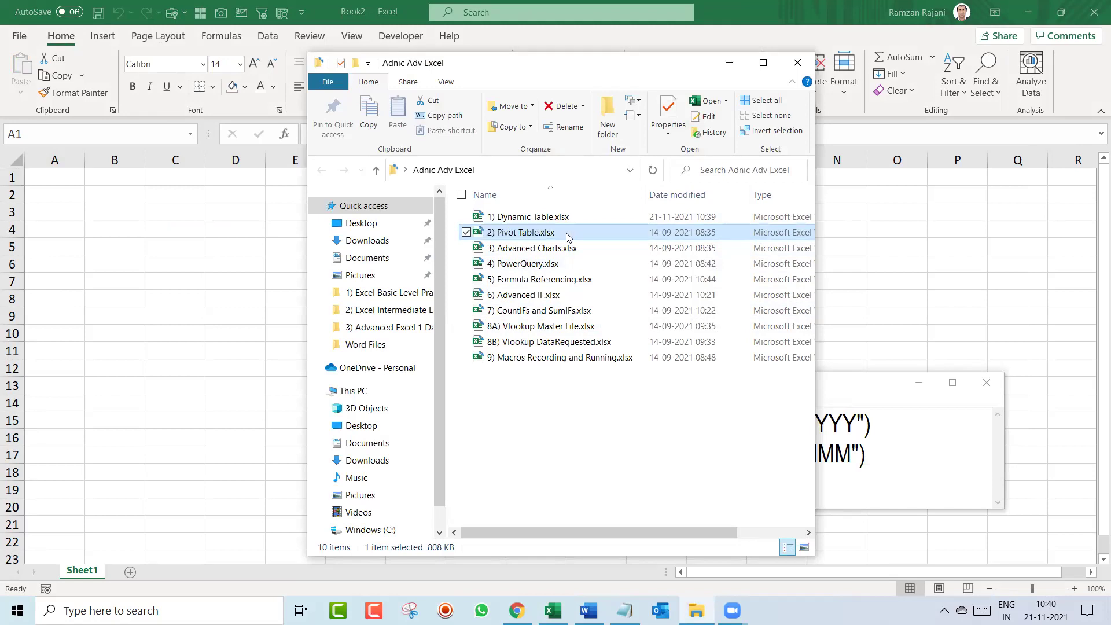
{"action": "double_click", "coordinate": [567, 232]}
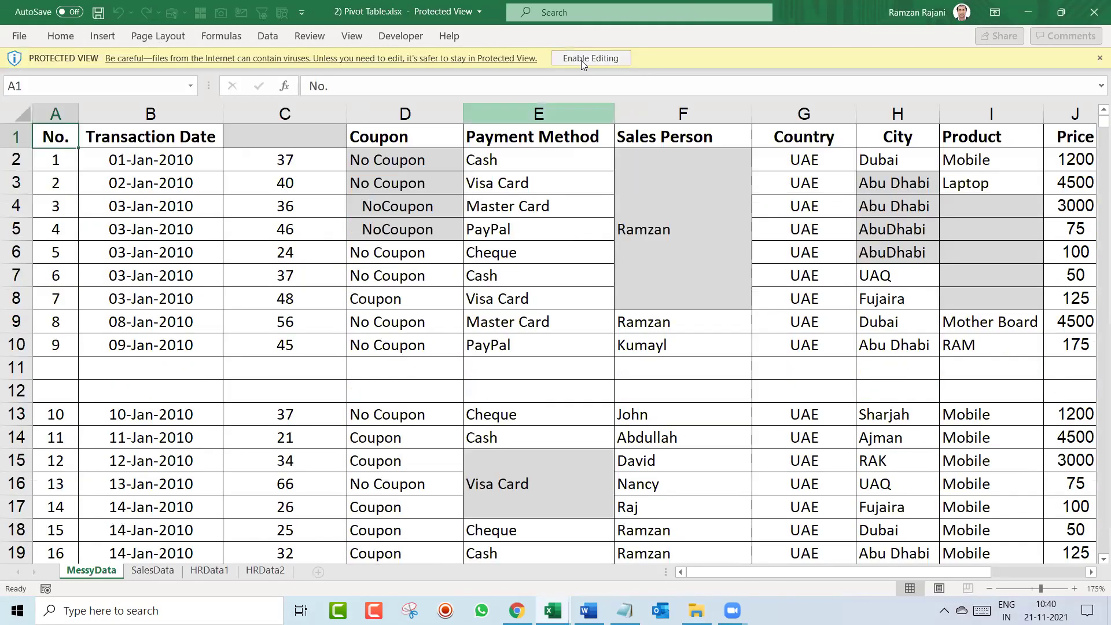
Enable editing and delete the blank rows 11–12 on the MessyData sheet
{"action": "left_click", "coordinate": [581, 58]}
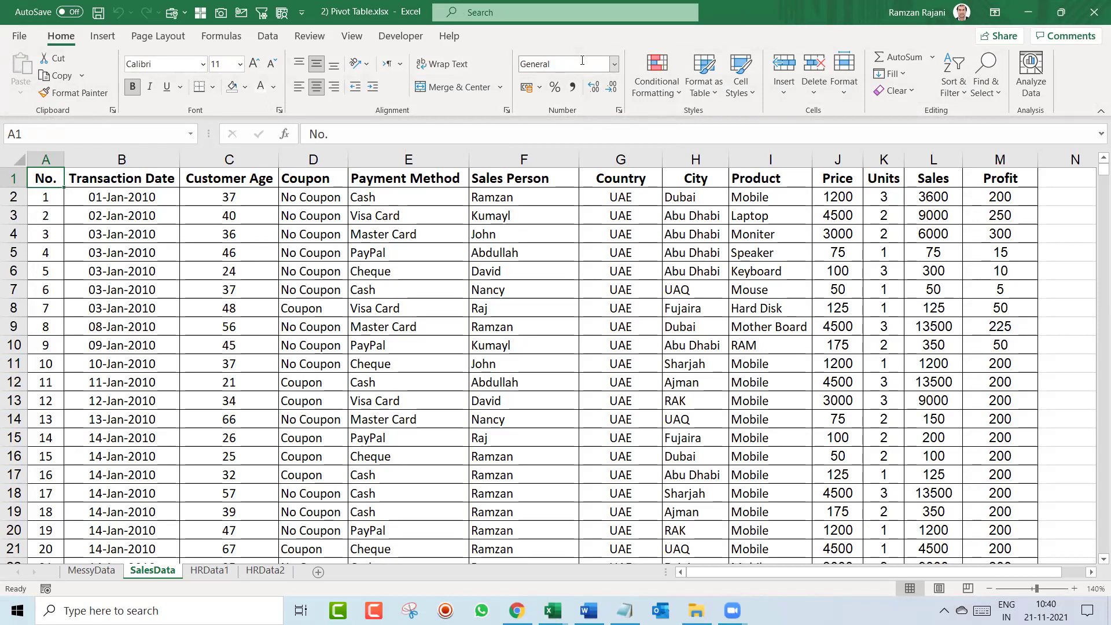
{"action": "key", "text": "ctrl+Page_Up"}
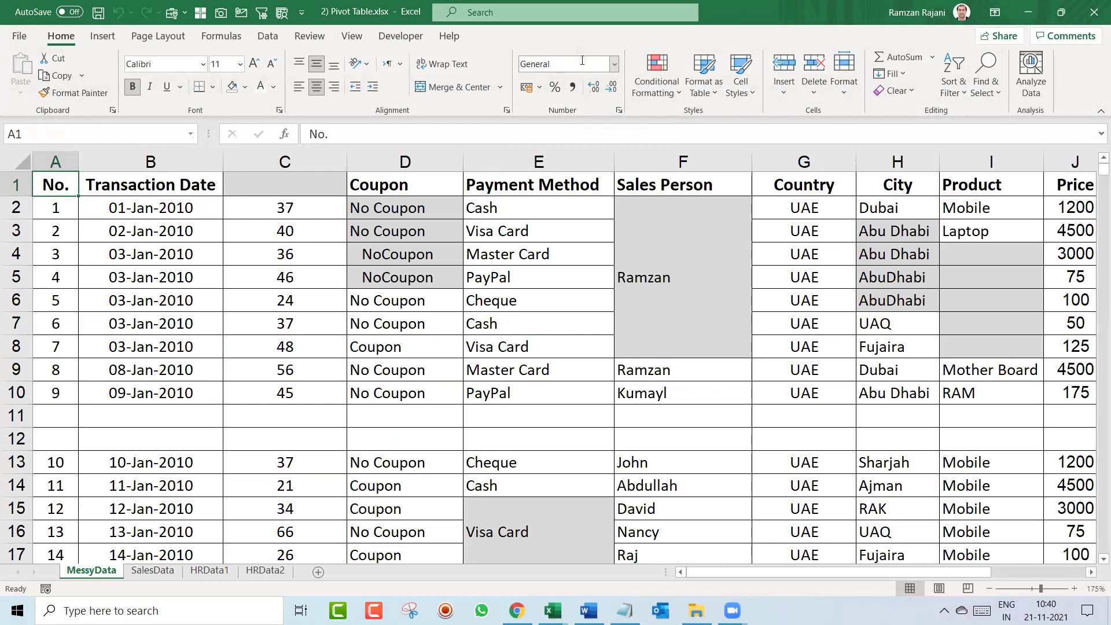
{"action": "left_click", "coordinate": [675, 231]}
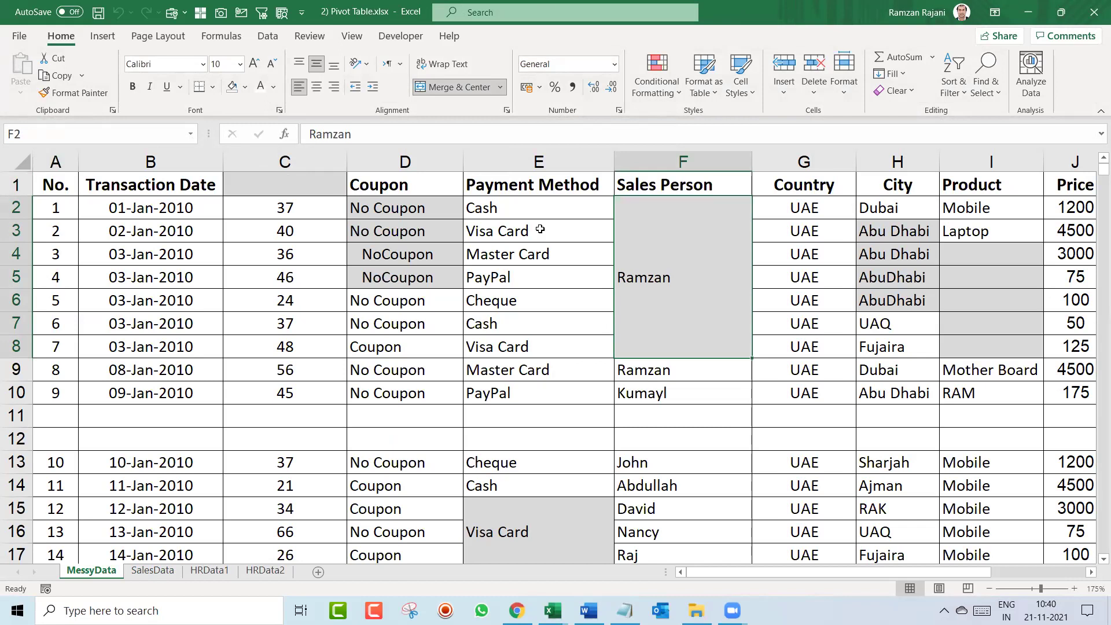
{"action": "left_click", "coordinate": [317, 183]}
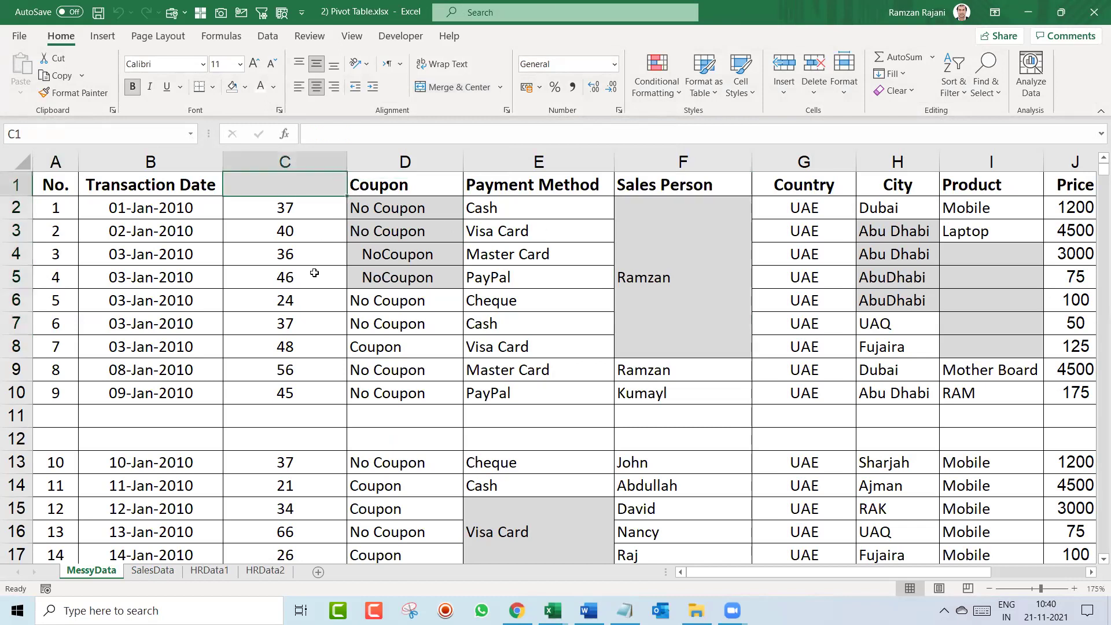
{"action": "left_click", "coordinate": [5, 422]}
{"action": "left_click_drag", "start_coordinate": [5, 422], "coordinate": [8, 438]}
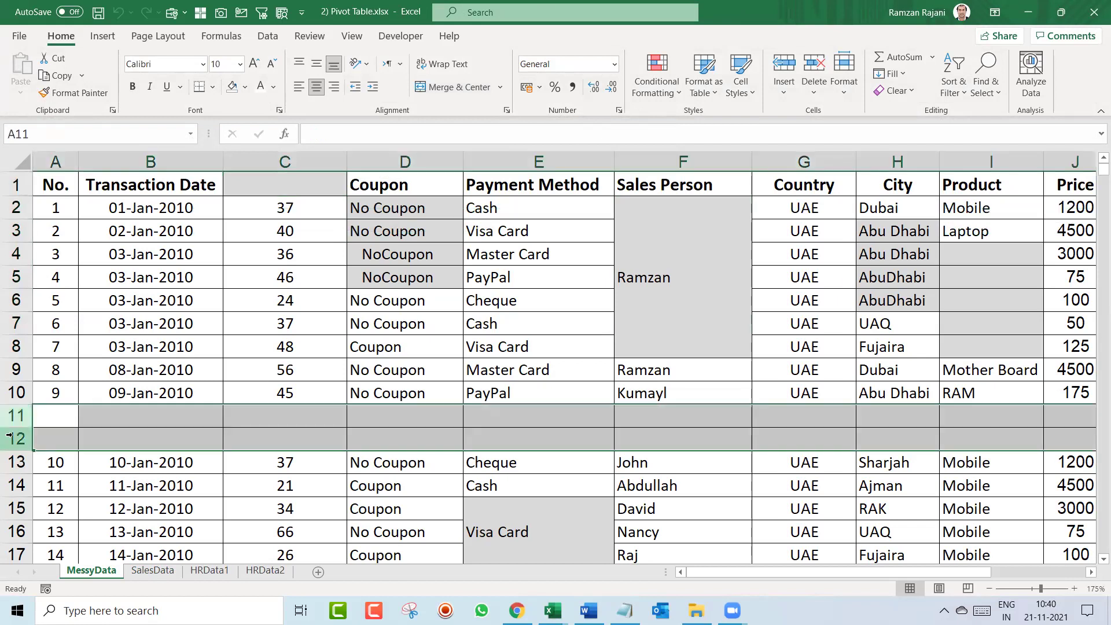
{"action": "key", "text": "ctrl+minus"}
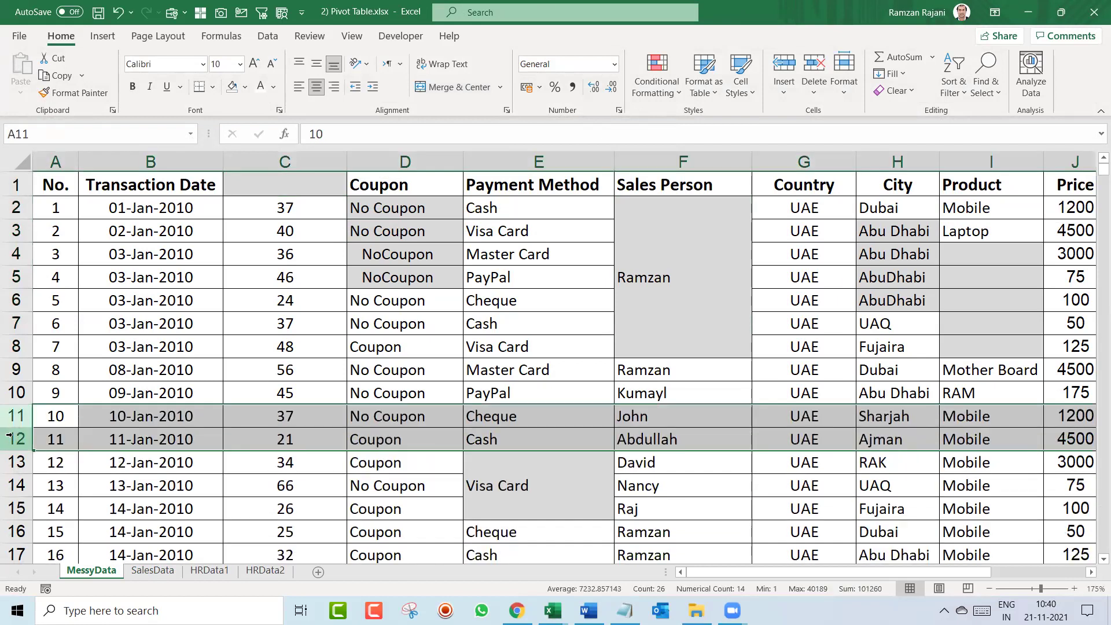
Unmerge the sales person block F2:F8 and Visa Card block E13:E15, filling each value down
{"action": "left_click", "coordinate": [417, 161]}
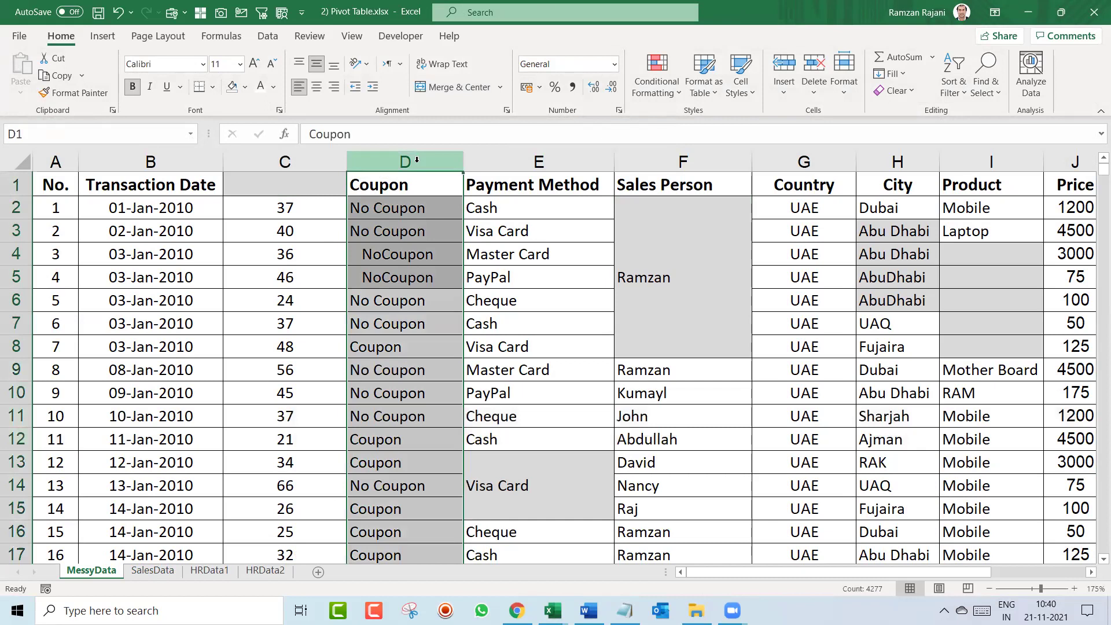
{"action": "key", "text": "ctrl+h"}
{"action": "key", "text": "Escape"}
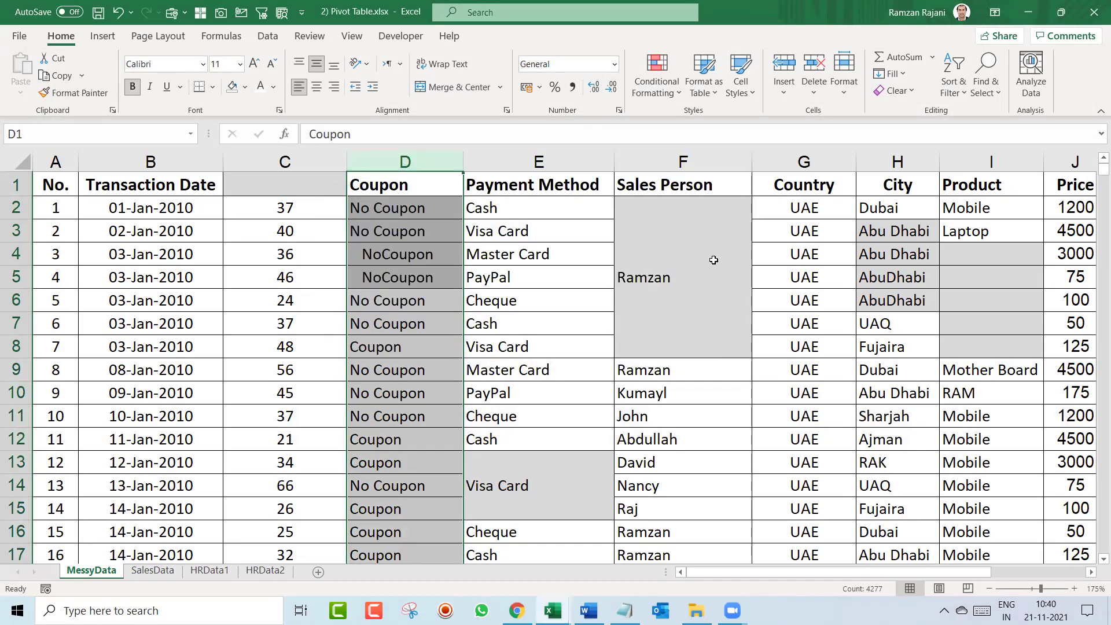
{"action": "left_click", "coordinate": [713, 260]}
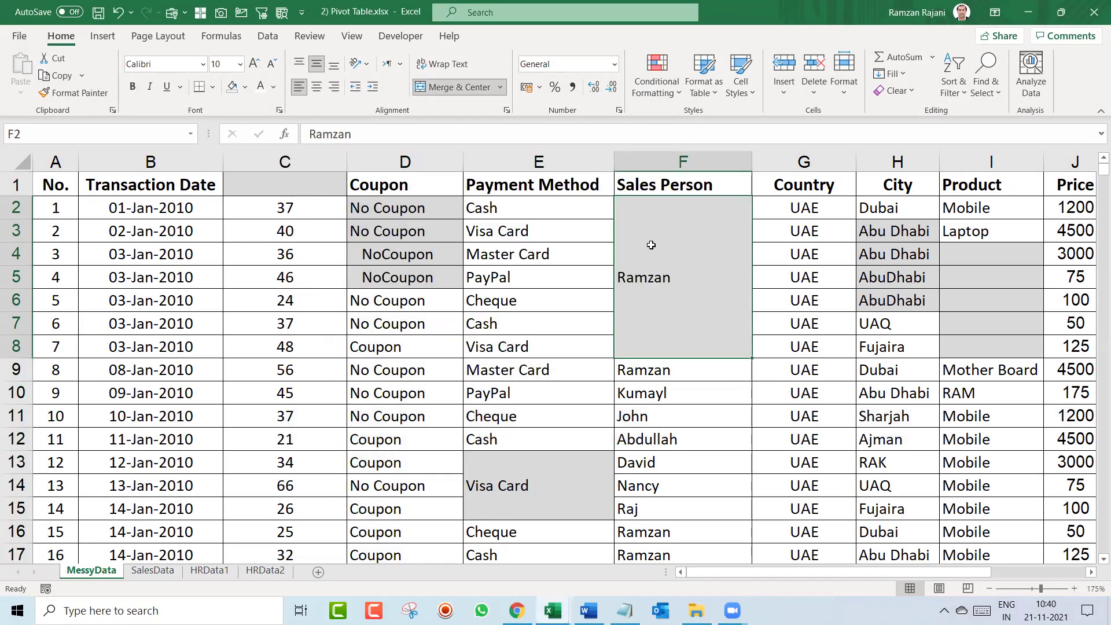
{"action": "left_click", "coordinate": [463, 86]}
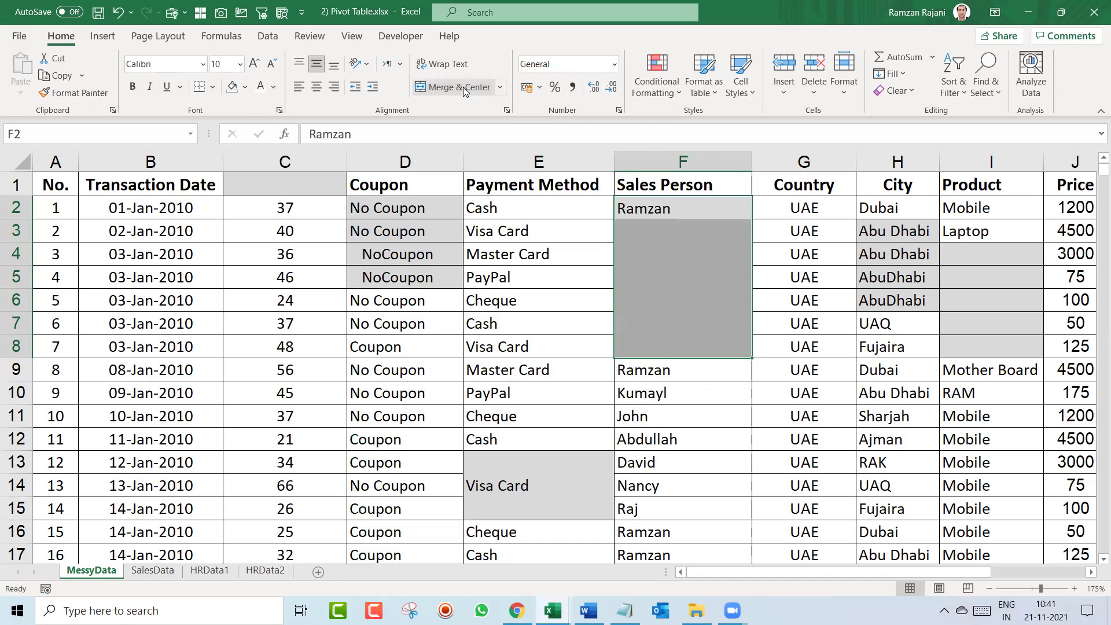
{"action": "key", "text": "ctrl+d"}
{"action": "left_click", "coordinate": [588, 467]}
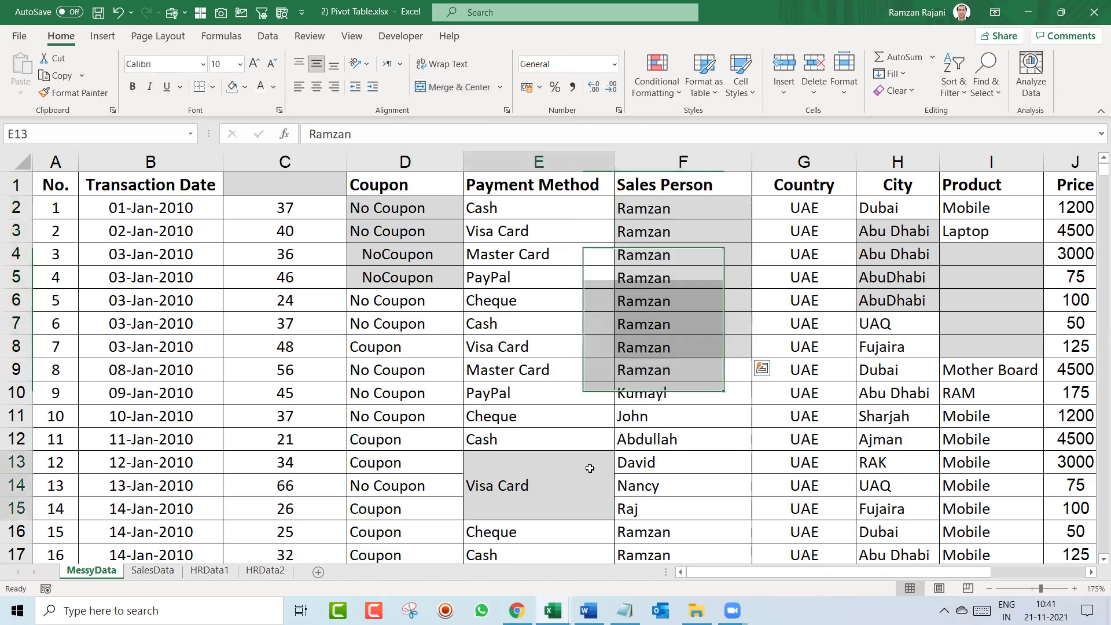
{"action": "left_click", "coordinate": [454, 89]}
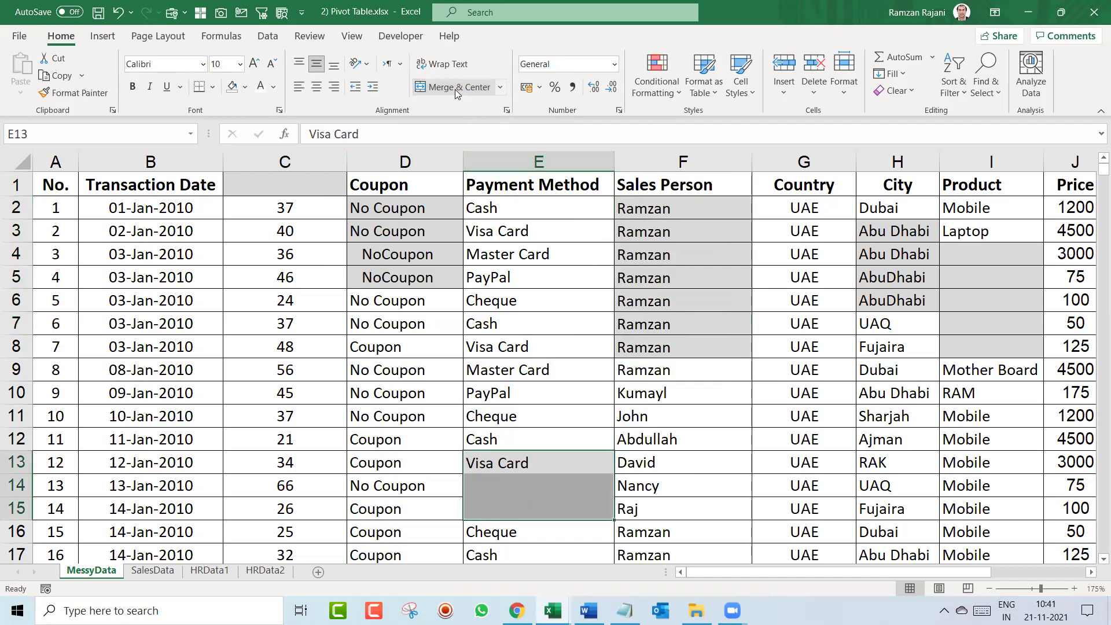
{"action": "key", "text": "ctrl+d"}
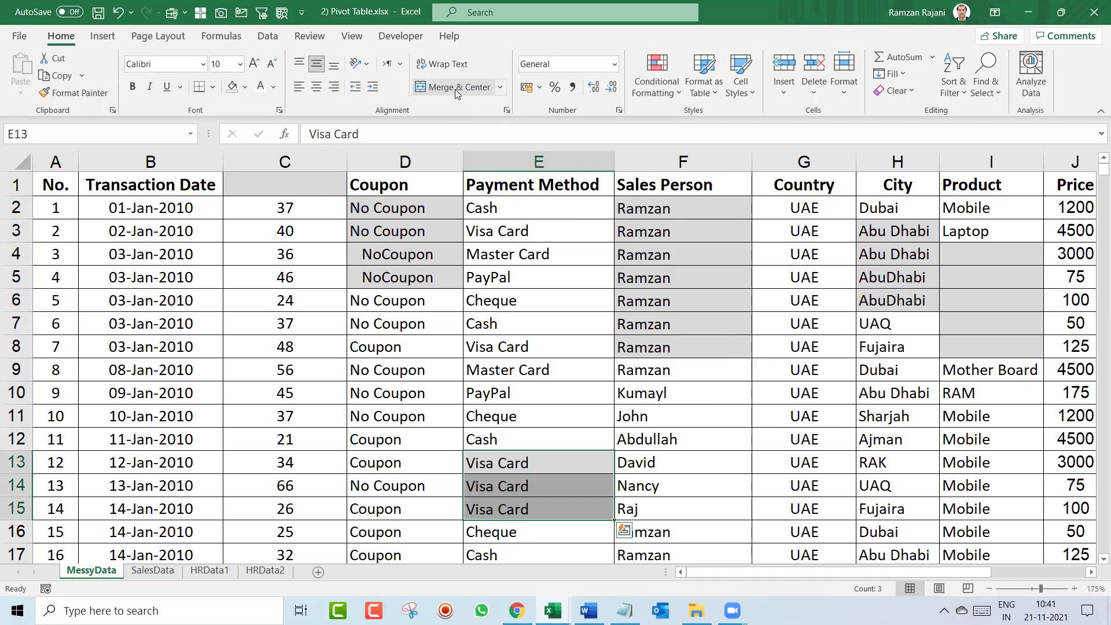
Convert the SalesData range A1:M4277 into table Table1 with headers using Ctrl+T
{"action": "key", "text": "ctrl+Page_Down"}
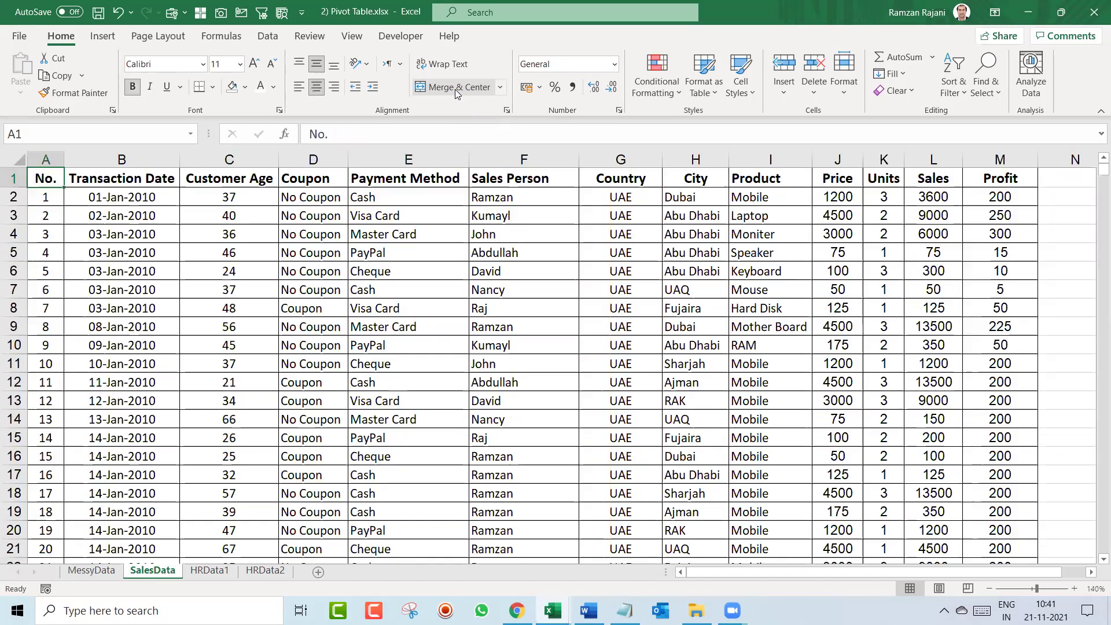
{"action": "key", "text": "Down"}
{"action": "key", "text": "Right"}
{"action": "key", "text": "Down"}
{"action": "key", "text": "Right"}
{"action": "key", "text": "ctrl+t"}
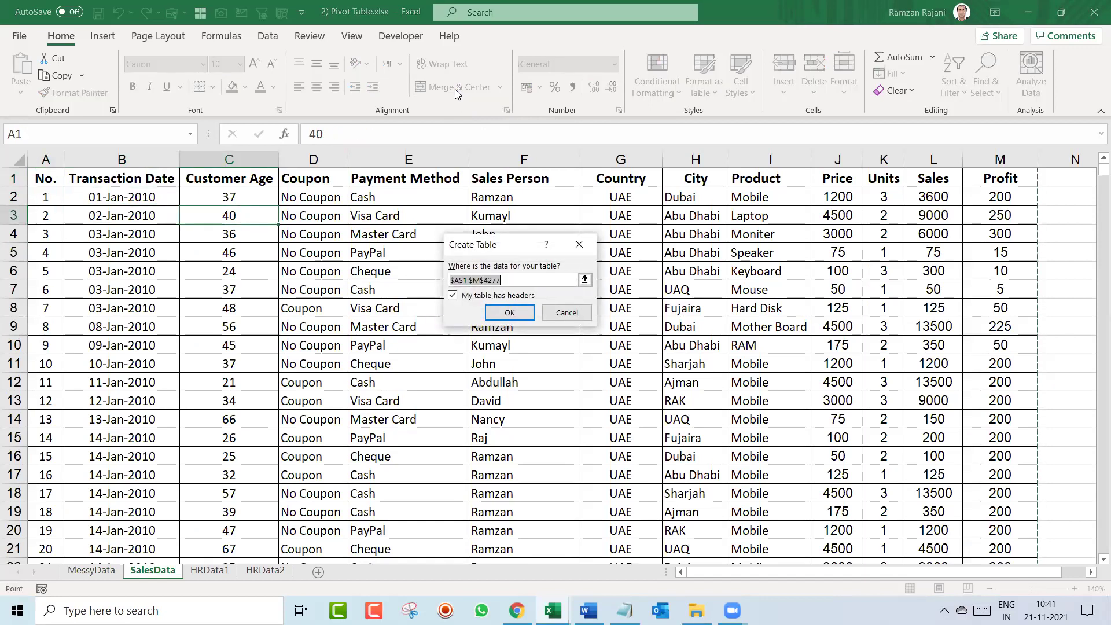
{"action": "key", "text": "Return"}
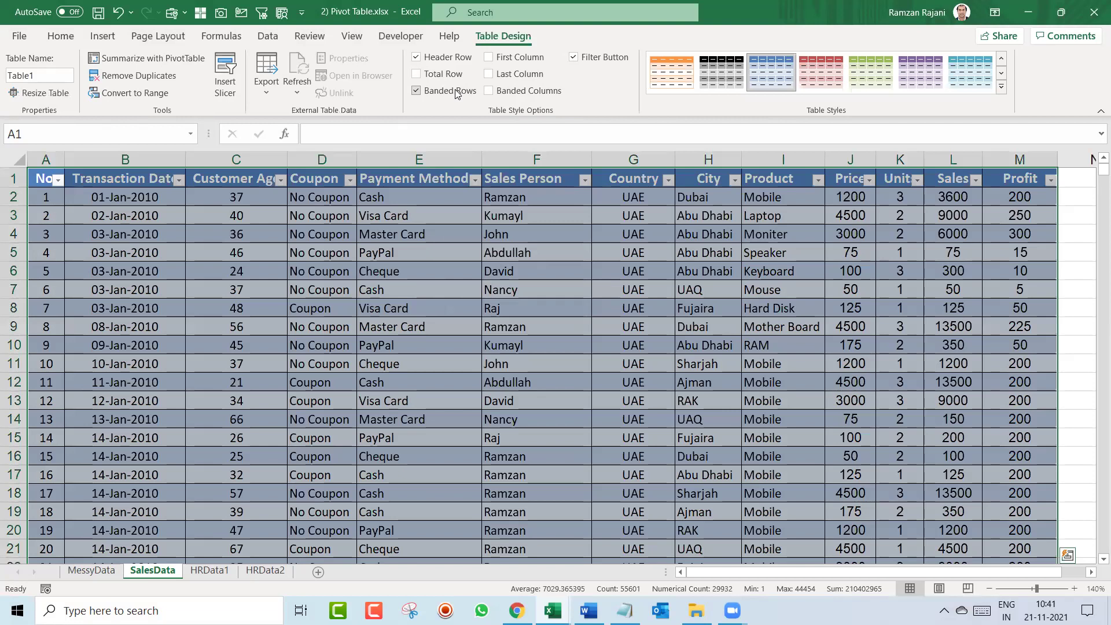
{"action": "key", "text": "Down"}
{"action": "key", "text": "Down"}
{"action": "key", "text": "Right"}
{"action": "key", "text": "Right"}
{"action": "key", "text": "Right"}
{"action": "key", "text": "Right"}
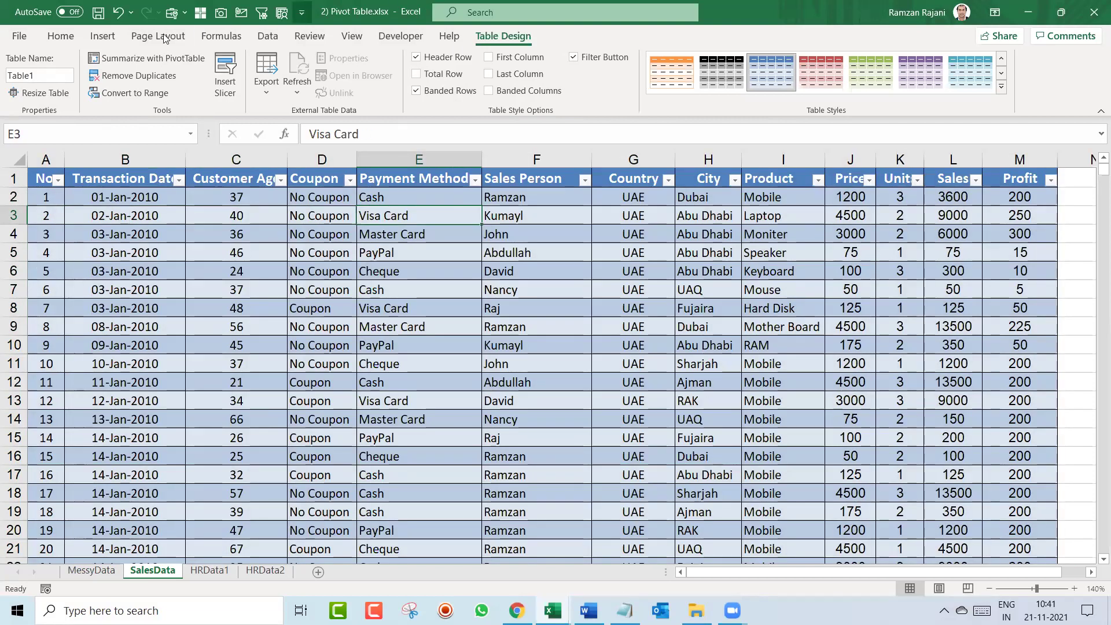
Insert a PivotTable from Table1 onto a new worksheet
{"action": "left_click", "coordinate": [103, 36]}
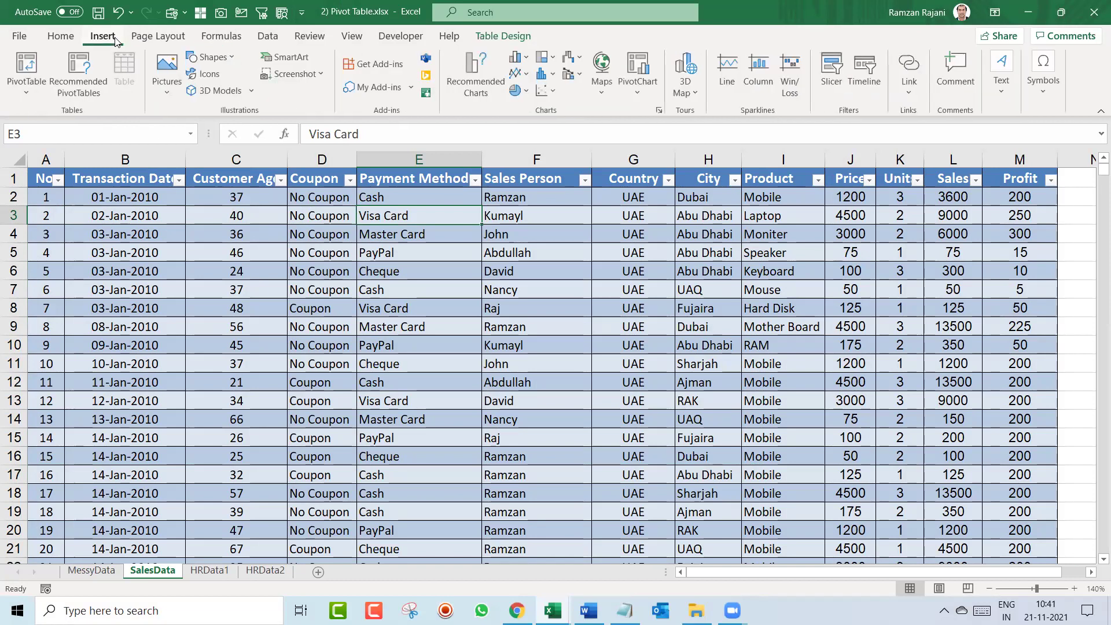
{"action": "left_click", "coordinate": [41, 65]}
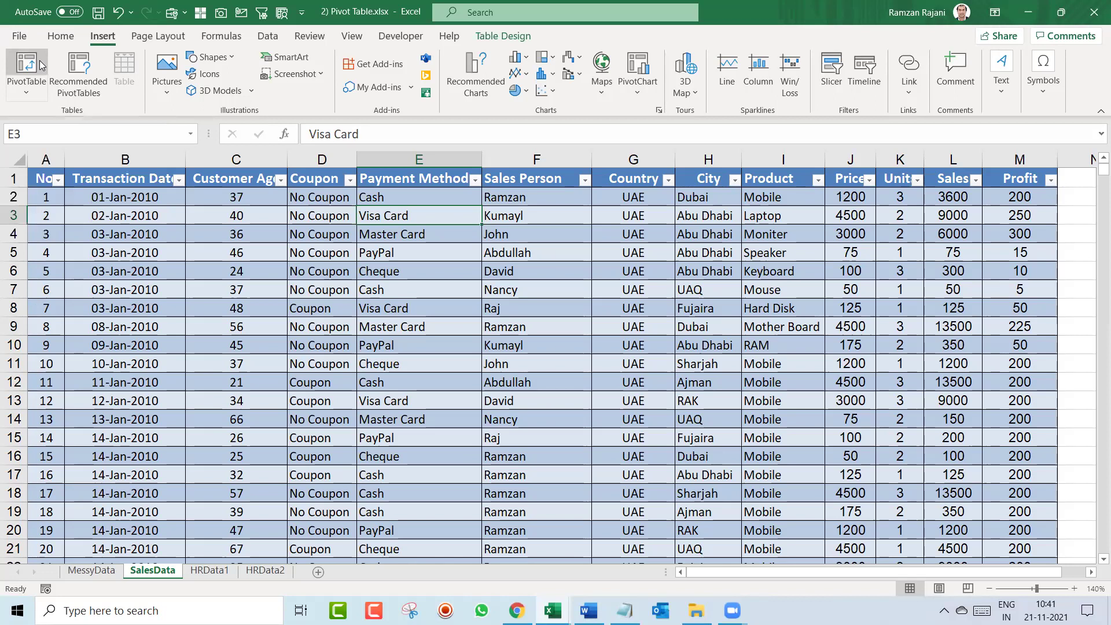
{"action": "left_click", "coordinate": [579, 359]}
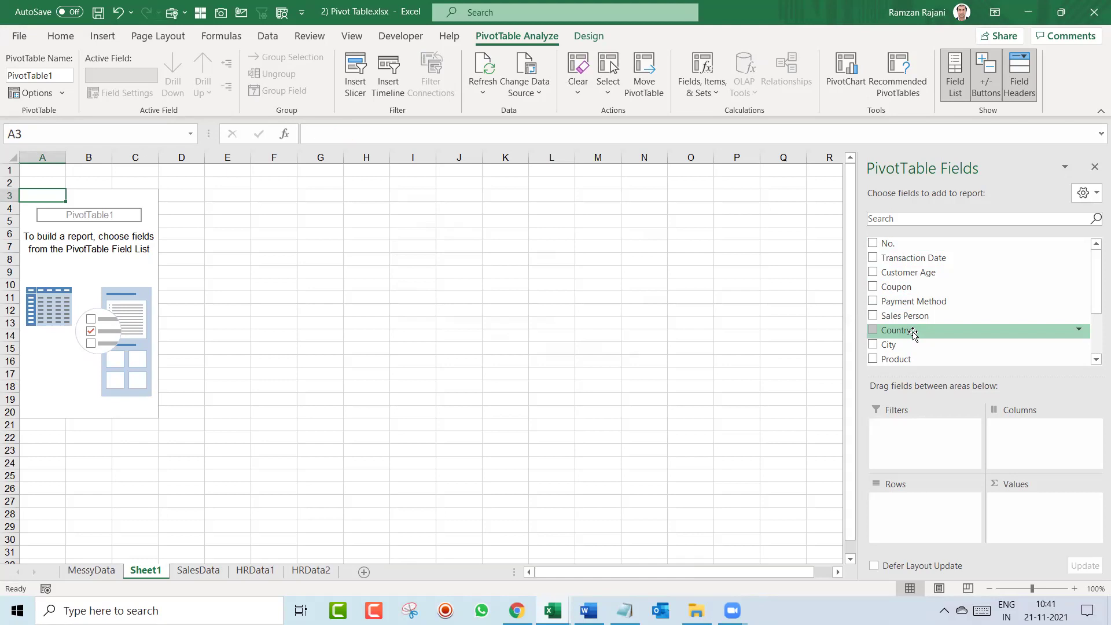
Lay out PivotTable1 with Sum of Sales, Country in rows and Product in columns
{"action": "left_click_drag", "start_coordinate": [913, 334], "coordinate": [940, 506]}
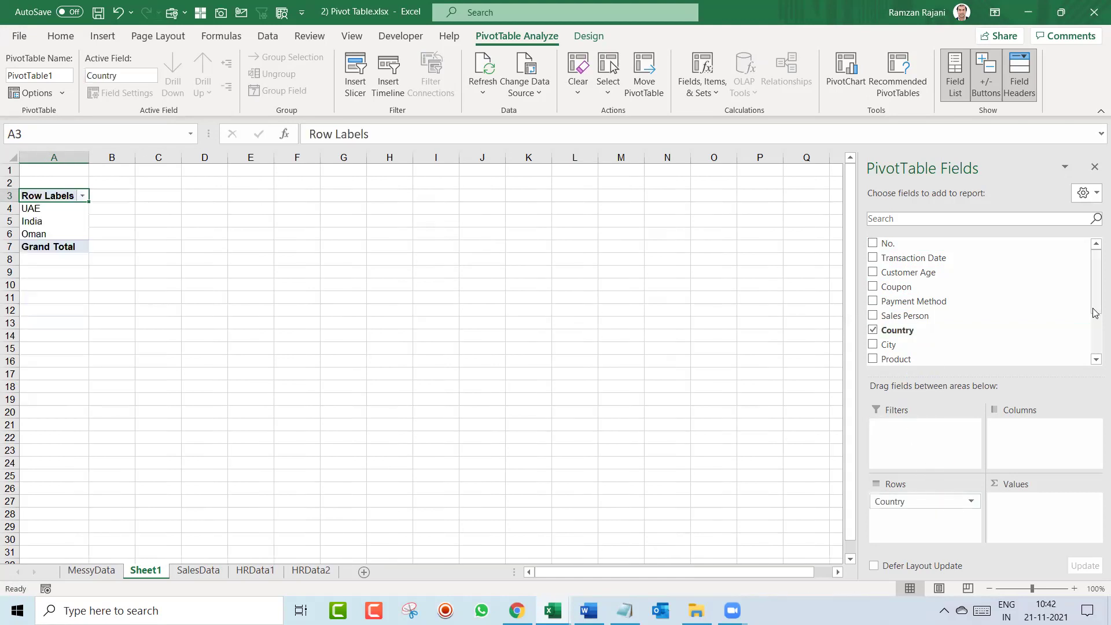
{"action": "left_click_drag", "start_coordinate": [1096, 277], "coordinate": [1095, 365]}
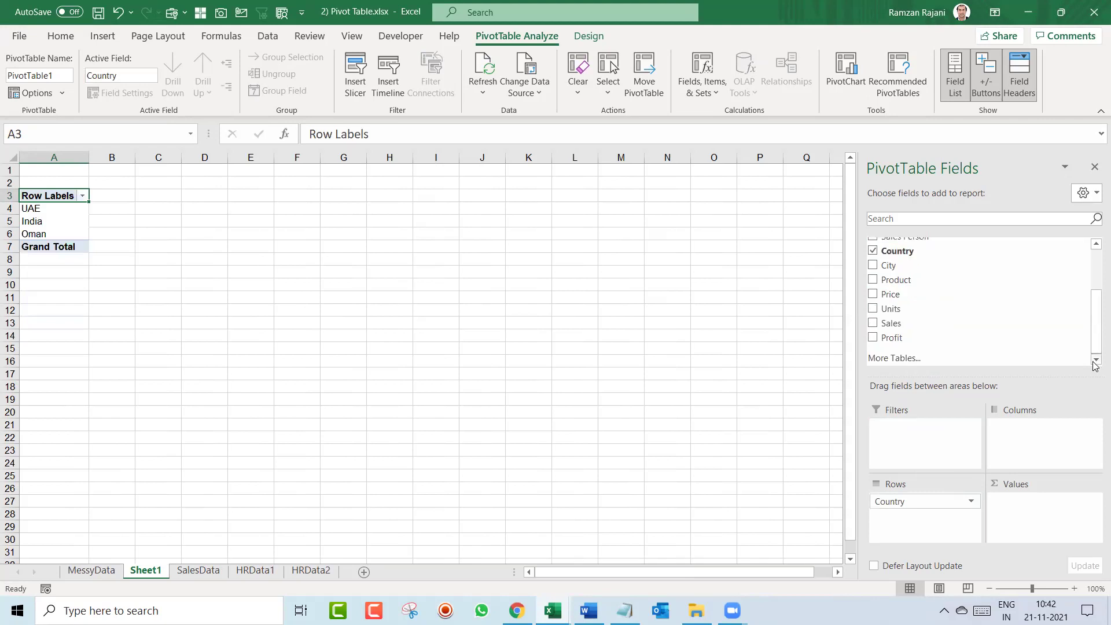
{"action": "left_click", "coordinate": [873, 324]}
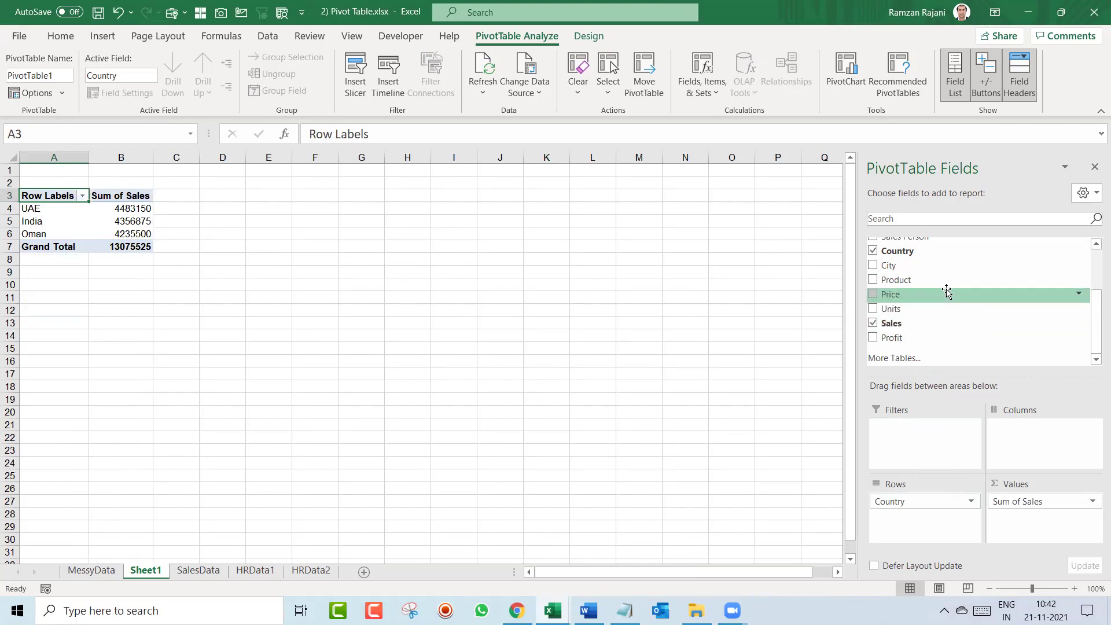
{"action": "left_click_drag", "start_coordinate": [947, 280], "coordinate": [936, 524]}
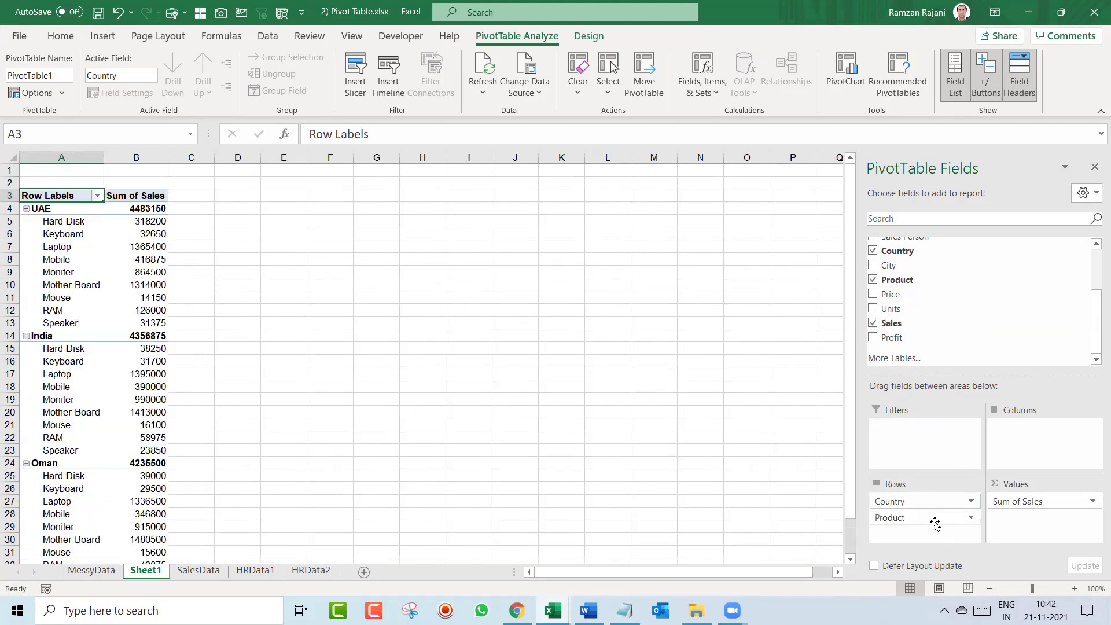
{"action": "left_click", "coordinate": [1075, 588]}
{"action": "left_click", "coordinate": [1074, 588]}
{"action": "left_click", "coordinate": [1075, 588]}
{"action": "left_click_drag", "start_coordinate": [851, 333], "coordinate": [842, 267]}
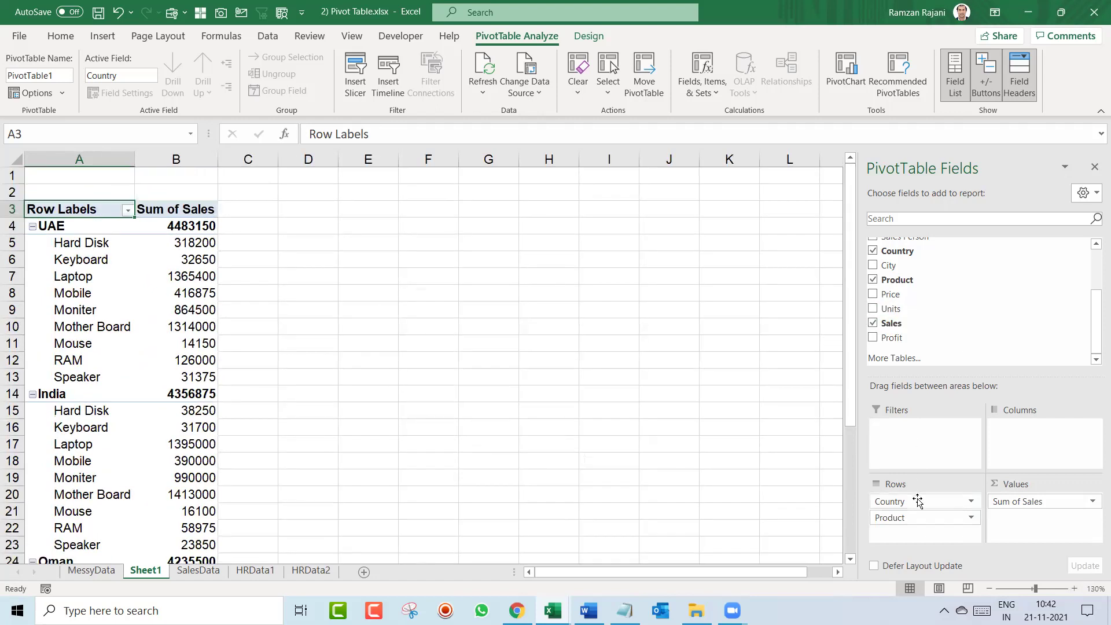
{"action": "left_click_drag", "start_coordinate": [918, 501], "coordinate": [1002, 473]}
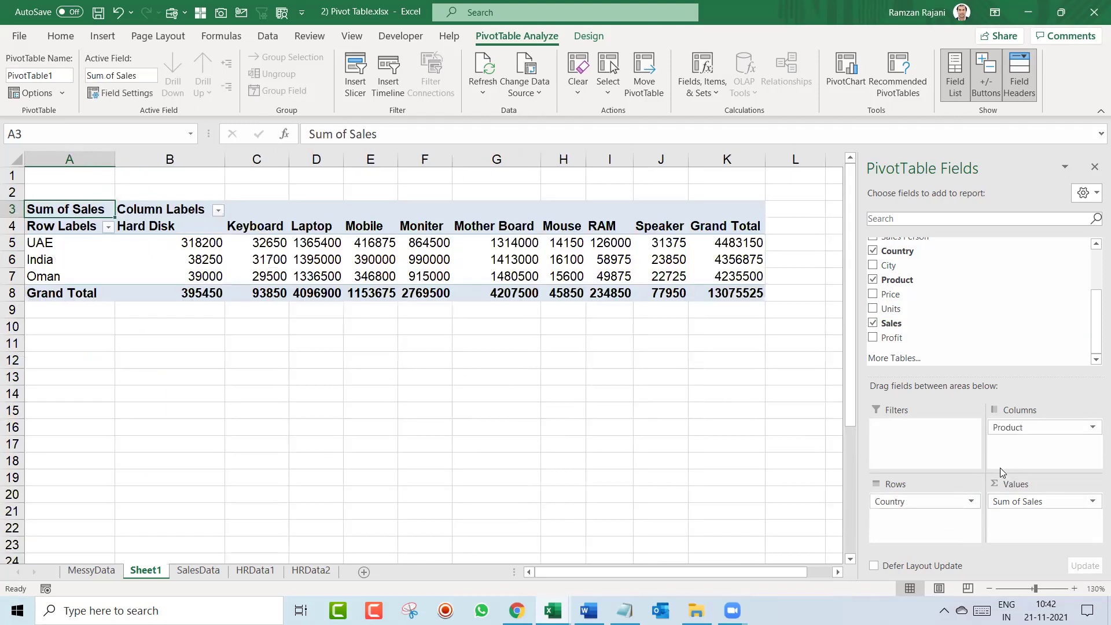
Swap Product into rows and Country into columns, then center the pivot values B4:E14
{"action": "left_click_drag", "start_coordinate": [1014, 427], "coordinate": [1045, 450]}
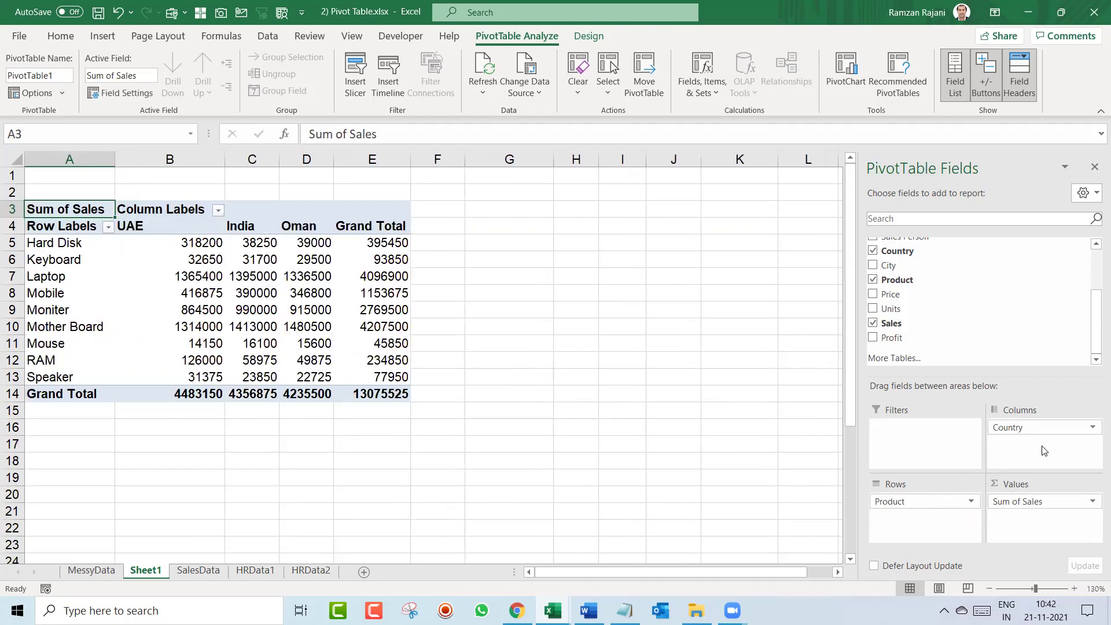
{"action": "key", "text": "Down"}
{"action": "key", "text": "Right"}
{"action": "key", "text": "ctrl+shift+Down"}
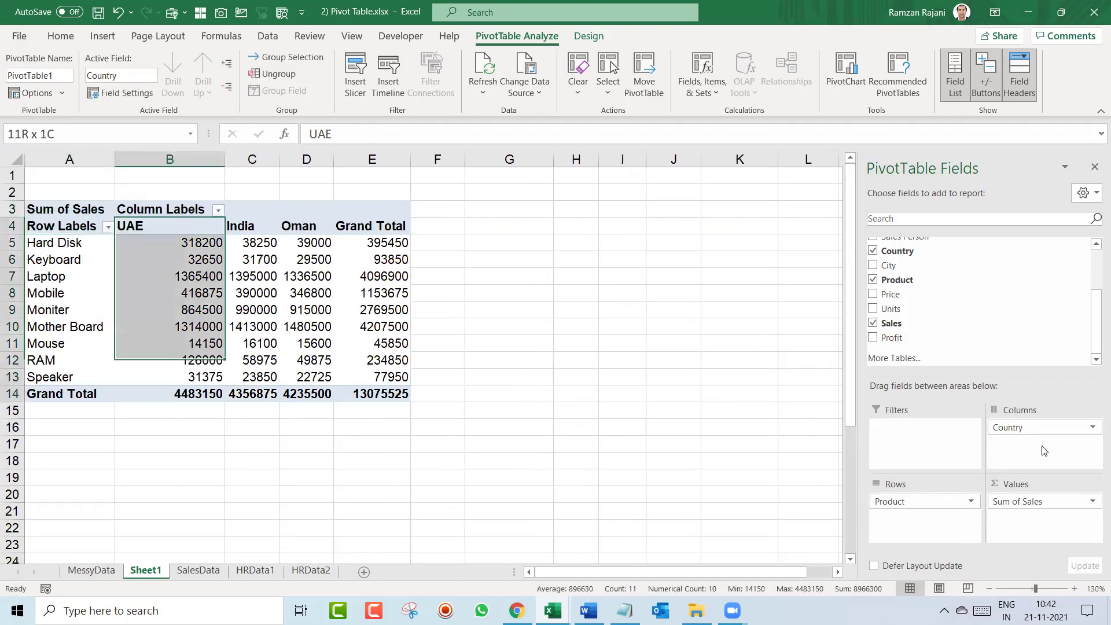
{"action": "key", "text": "ctrl+shift+Right"}
{"action": "key", "text": "alt+h"}
{"action": "key", "text": "a"}
{"action": "key", "text": "c"}
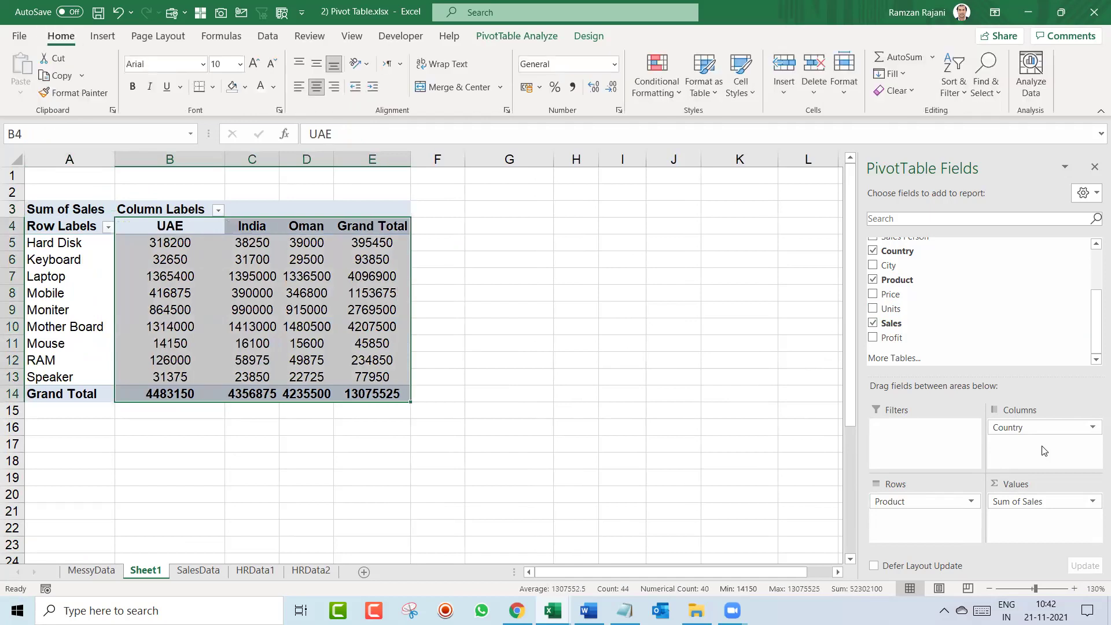
Rename the Row Labels header in A4 to 'Product'
{"action": "key", "text": "Left"}
{"action": "type", "text": "Product"}
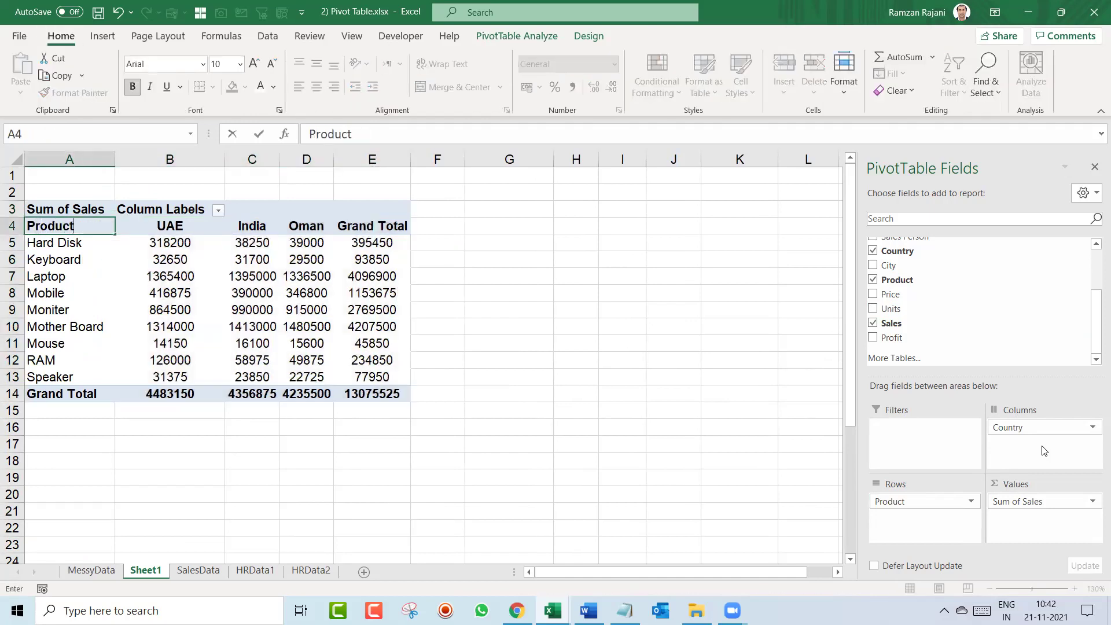
{"action": "key", "text": "Return"}
{"action": "key", "text": "Up"}
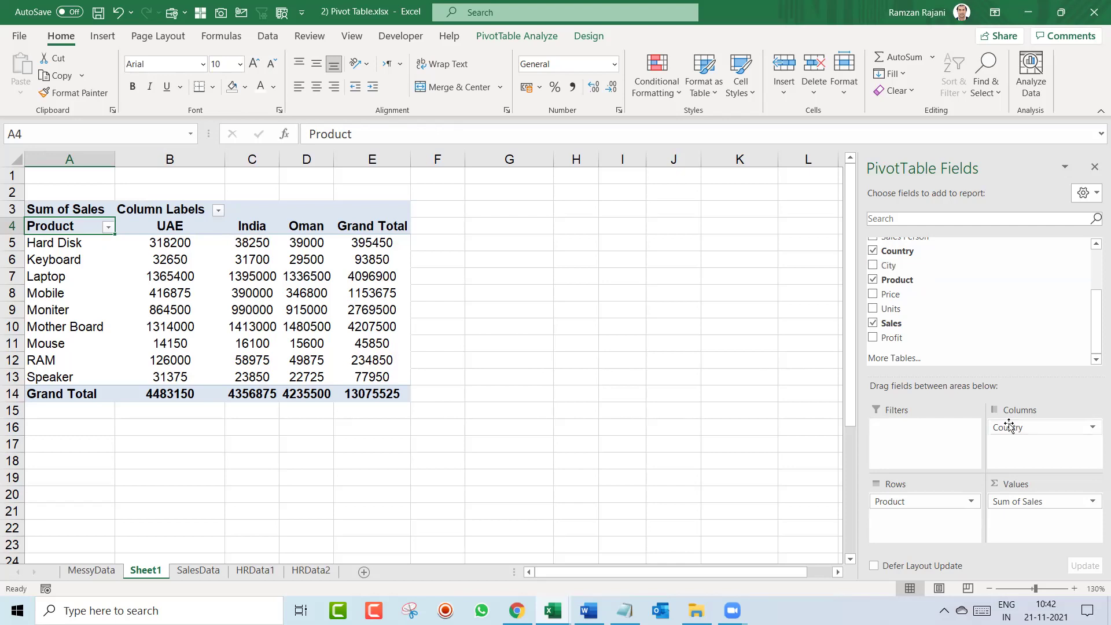
Put City in the pivot rows and Product in the columns, labelling the row header 'City'
{"action": "left_click_drag", "start_coordinate": [920, 270], "coordinate": [937, 430]}
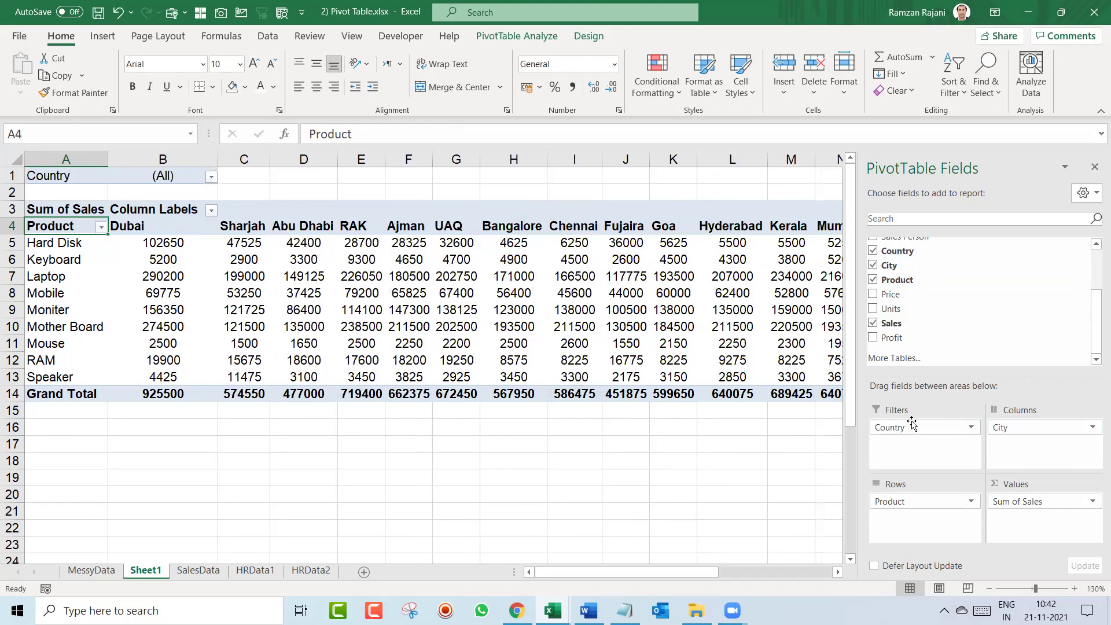
{"action": "left_click_drag", "start_coordinate": [907, 431], "coordinate": [665, 490]}
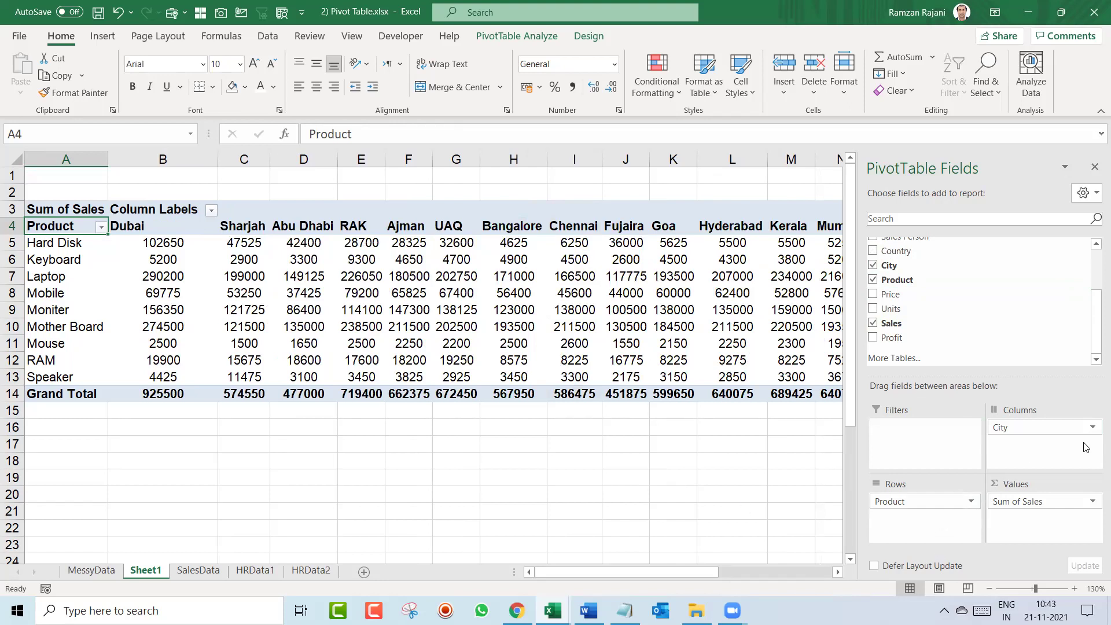
{"action": "mouse_move", "coordinate": [1020, 428]}
{"action": "left_mouse_down"}
{"action": "mouse_move", "coordinate": [968, 513]}
{"action": "mouse_move", "coordinate": [946, 510]}
{"action": "mouse_move", "coordinate": [1007, 458]}
{"action": "left_mouse_up"}
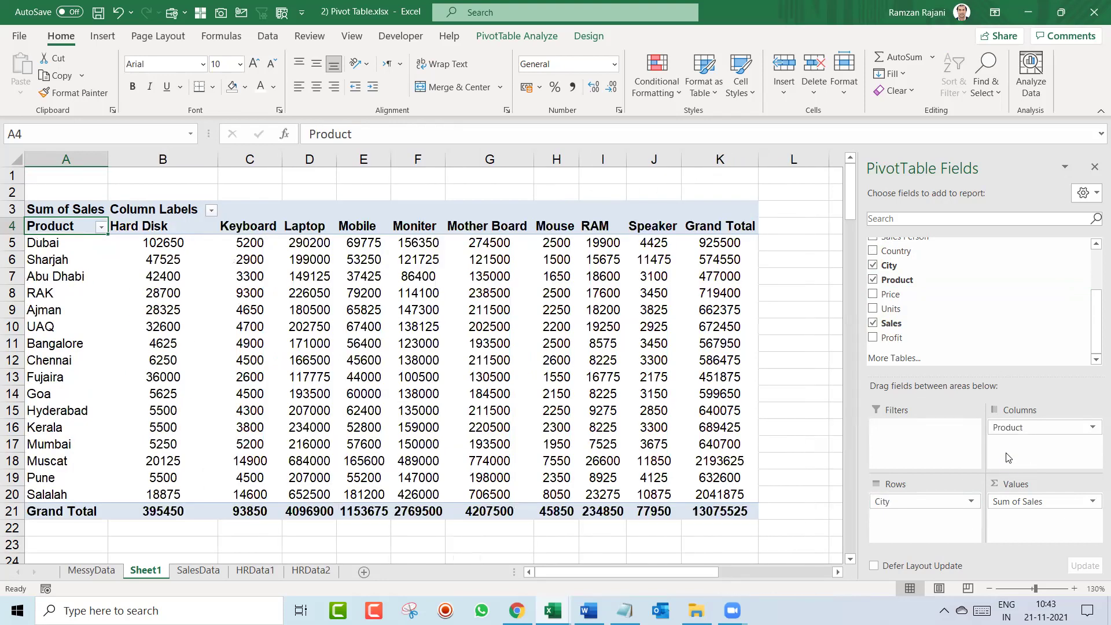
{"action": "type", "text": "City"}
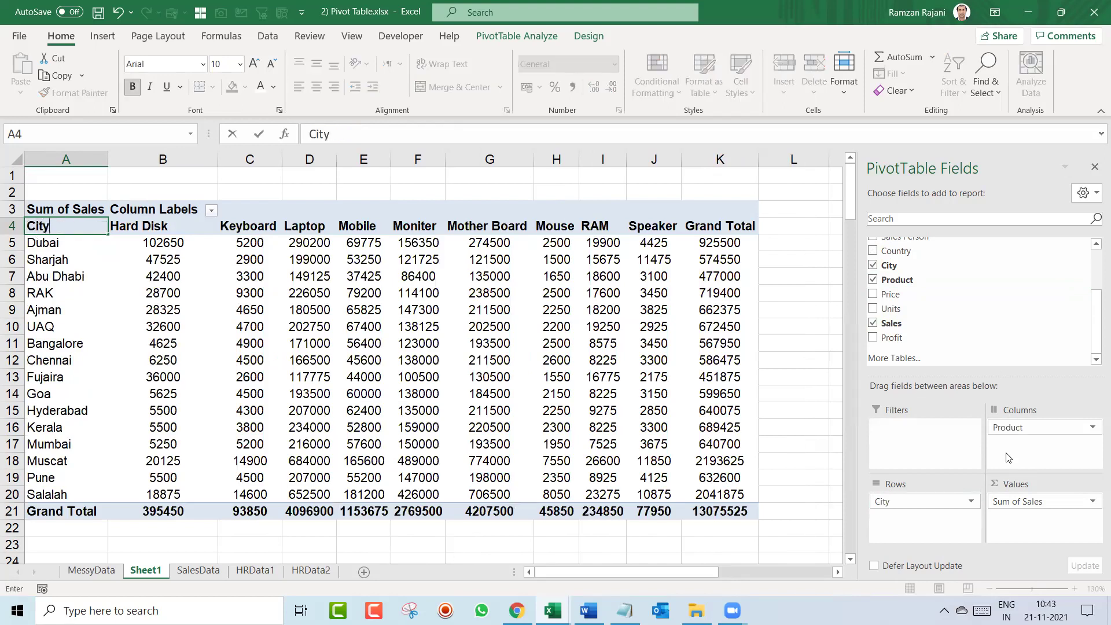
{"action": "key", "text": "Return"}
Center the product headers and pivot body cells
{"action": "key", "text": "Up"}
{"action": "key", "text": "Right"}
{"action": "key", "text": "ctrl+shift+Down"}
{"action": "key", "text": "ctrl+shift+Right"}
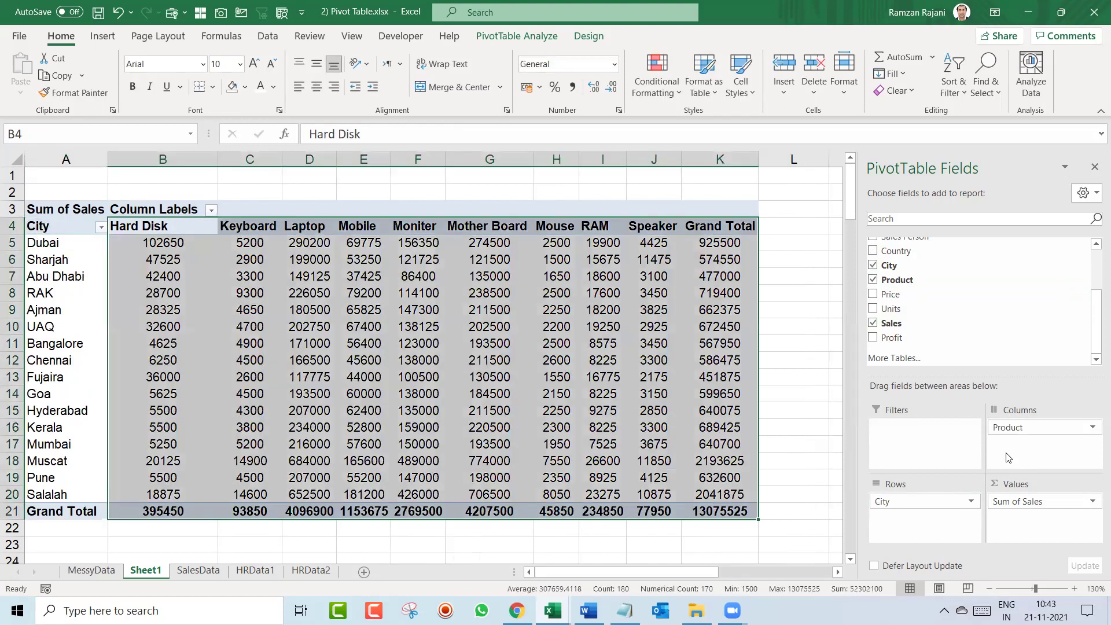
{"action": "key", "text": "alt+h"}
{"action": "key", "text": "a"}
{"action": "key", "text": "c"}
Add Country as a report filter set to (All)
{"action": "key", "text": "Left"}
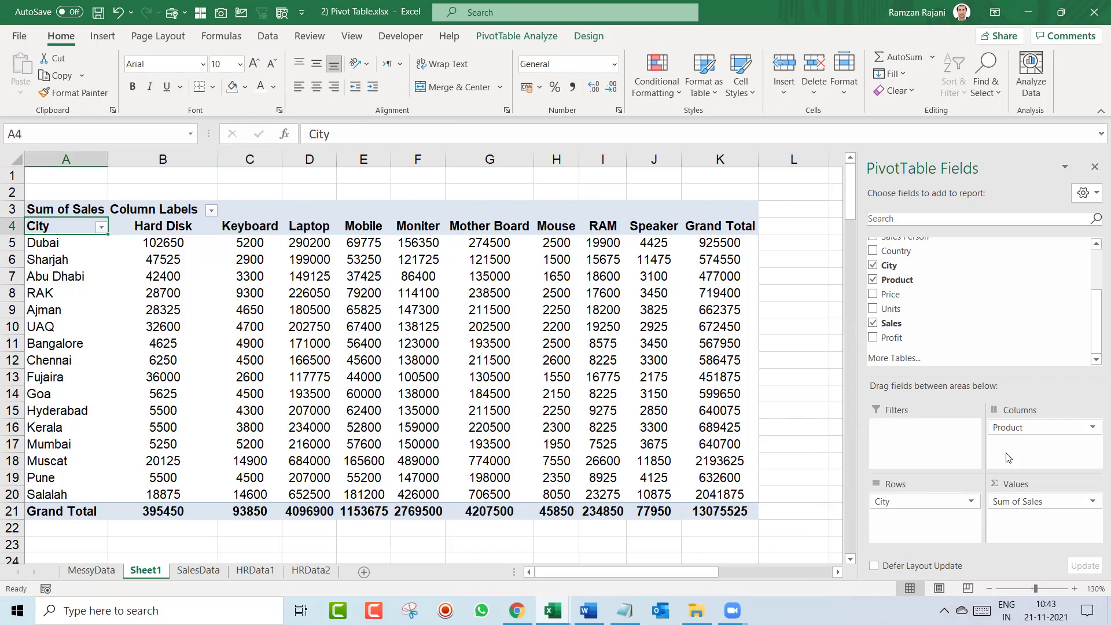
{"action": "key", "text": "Down"}
{"action": "key", "text": "ctrl+shift+Down"}
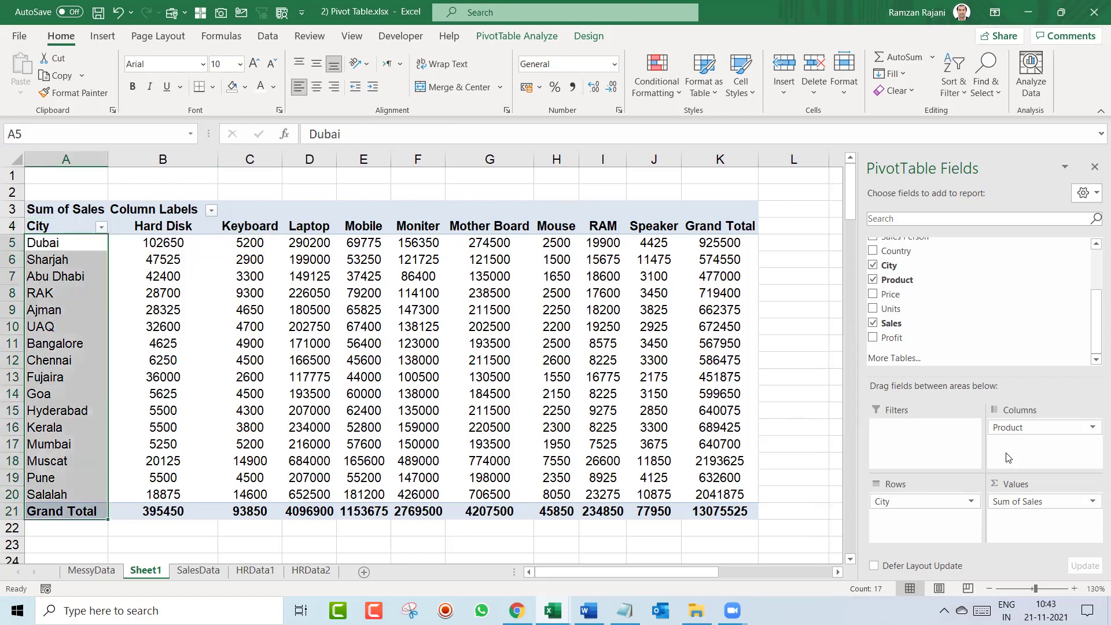
{"action": "key", "text": "Up"}
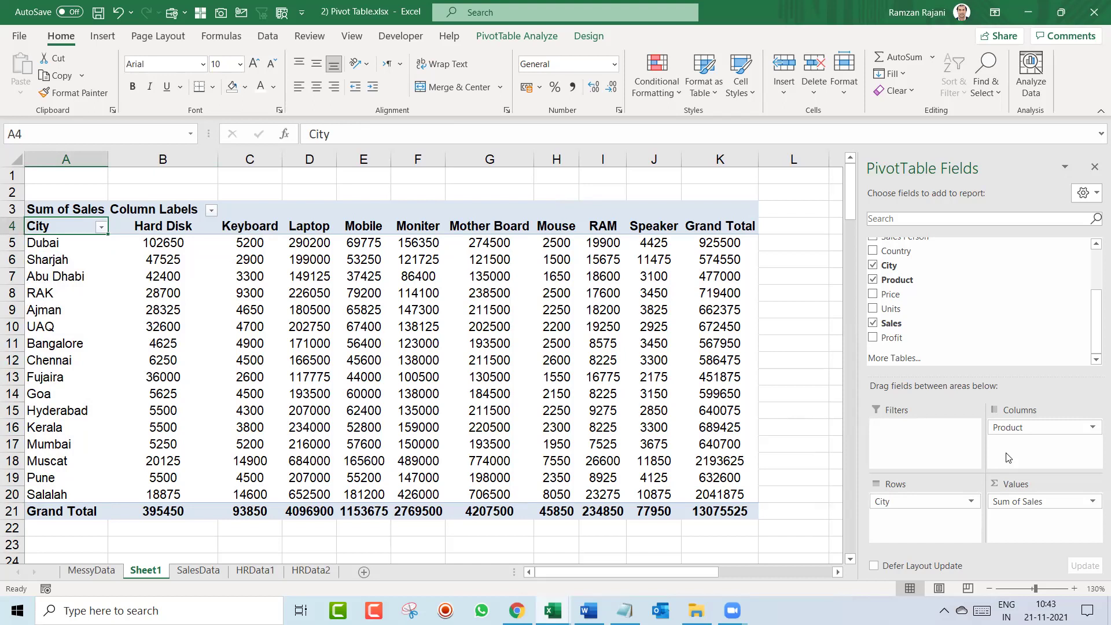
{"action": "mouse_move", "coordinate": [1096, 335]}
{"action": "left_mouse_down"}
{"action": "mouse_move", "coordinate": [1095, 316]}
{"action": "mouse_move", "coordinate": [1096, 350]}
{"action": "mouse_move", "coordinate": [1096, 323]}
{"action": "left_mouse_up"}
{"action": "left_click_drag", "start_coordinate": [897, 262], "coordinate": [948, 443]}
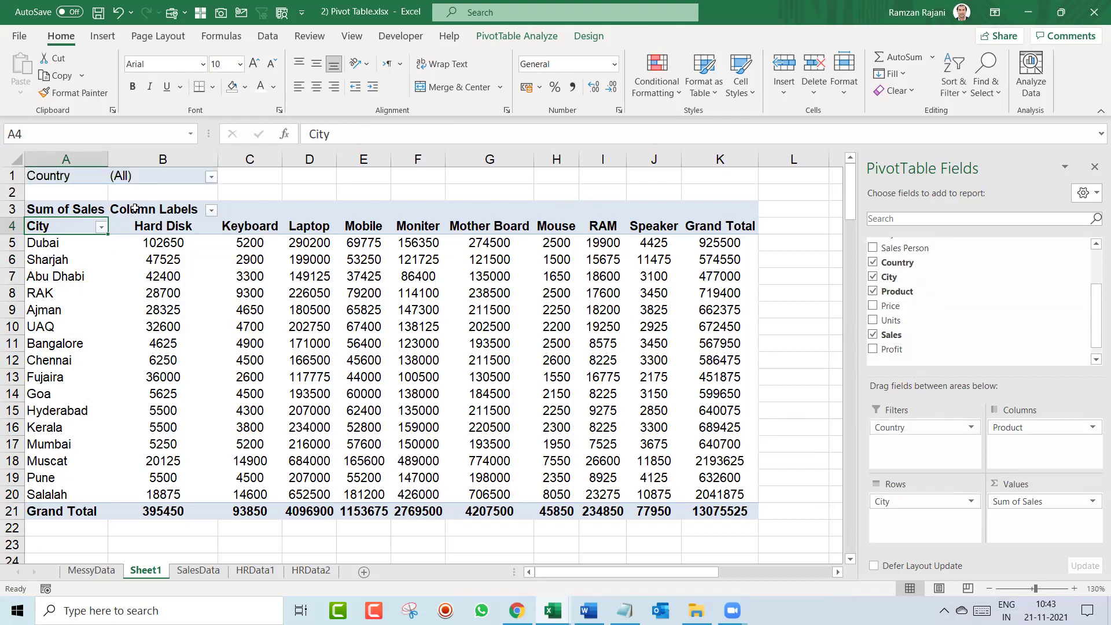
Filter the pivot table's Country report filter to UAE
{"action": "left_click", "coordinate": [211, 177]}
{"action": "left_click", "coordinate": [67, 224]}
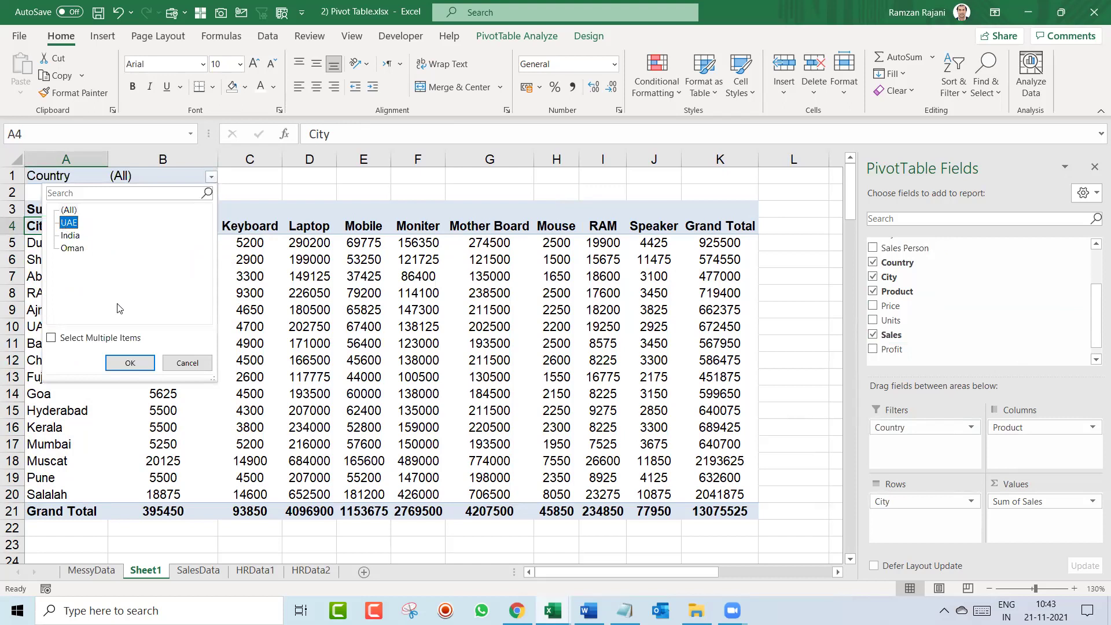
{"action": "left_click", "coordinate": [135, 363]}
{"action": "key", "text": "Up"}
{"action": "key", "text": "Up"}
{"action": "key", "text": "Up"}
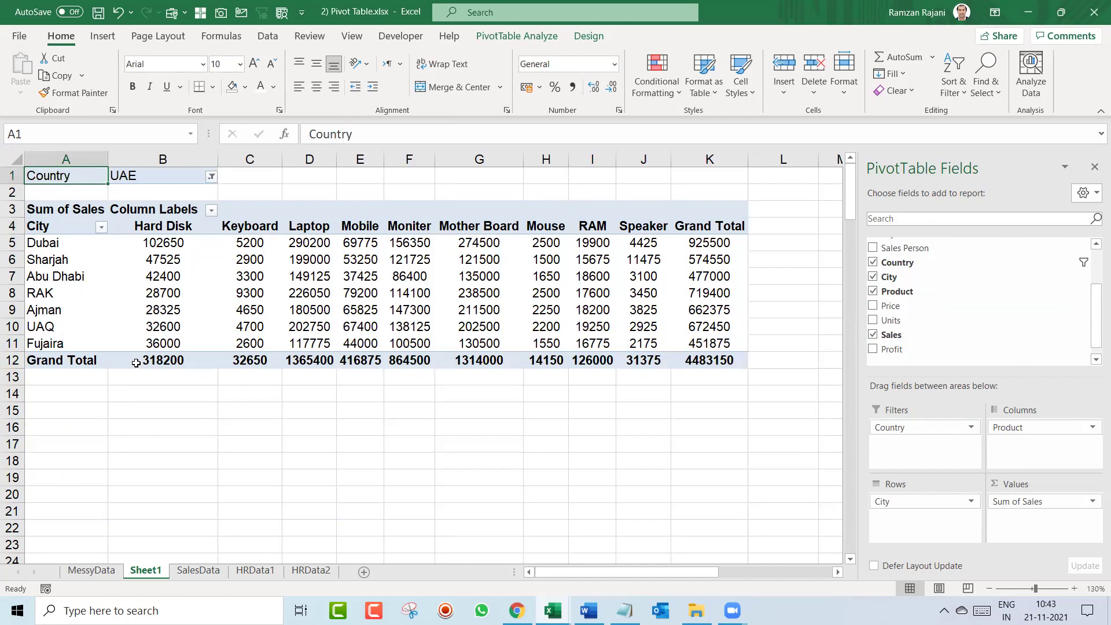
{"action": "key", "text": "Right"}
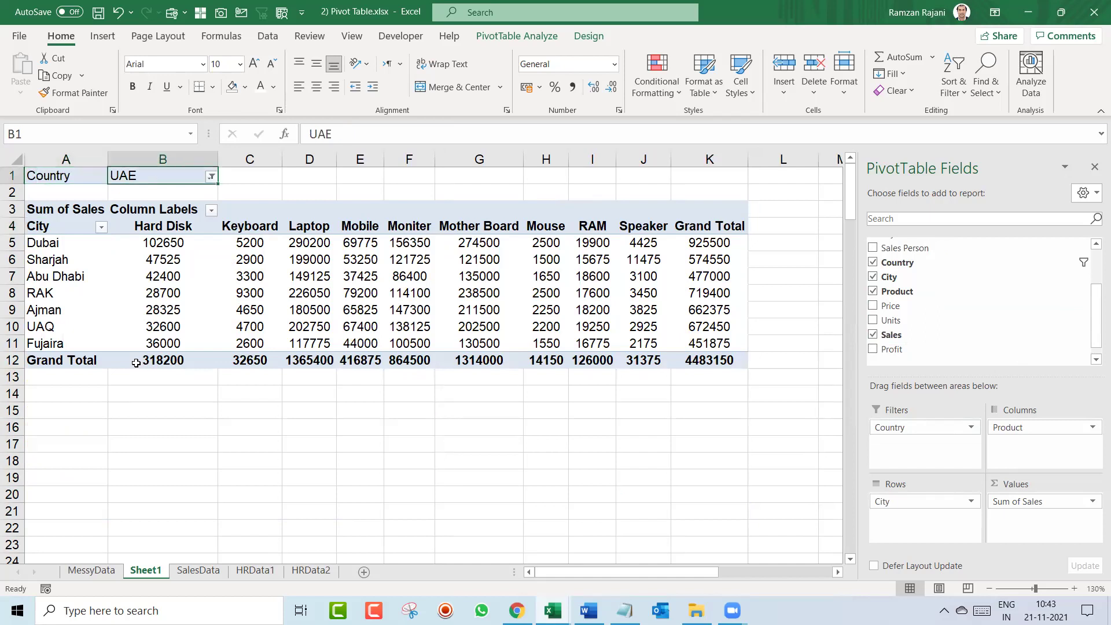
Preview India and then Oman in the Country filter, then set it back to UAE
{"action": "key", "text": "alt+Down"}
{"action": "key", "text": "Down"}
{"action": "key", "text": "Down"}
{"action": "left_click", "coordinate": [136, 363]}
{"action": "key", "text": "alt+Down"}
{"action": "key", "text": "Down"}
{"action": "left_click", "coordinate": [136, 363]}
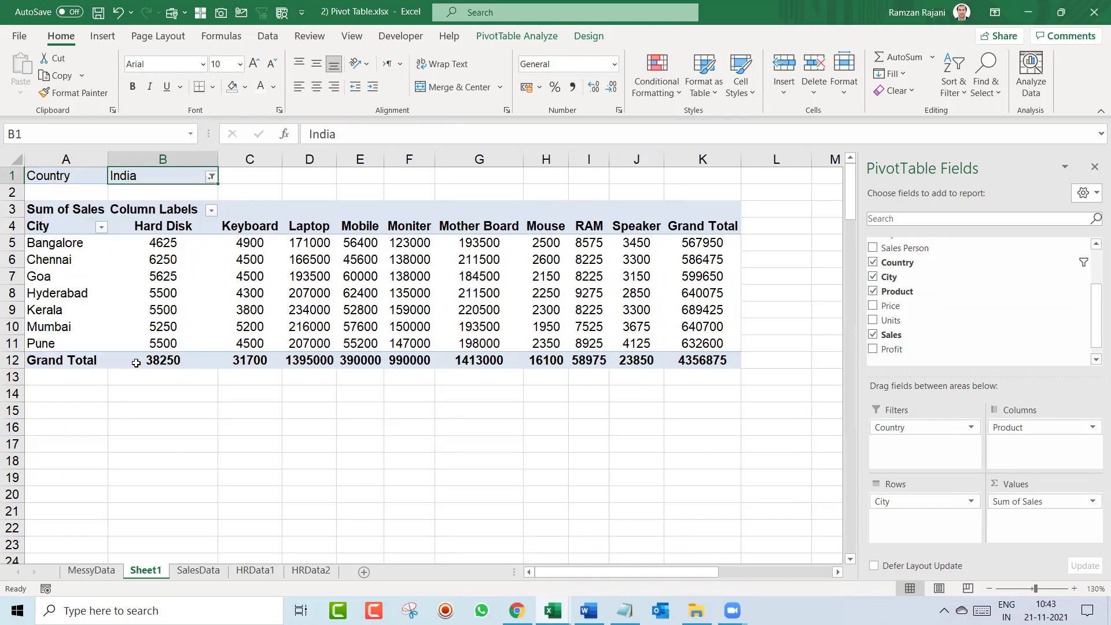
{"action": "key", "text": "alt+Down"}
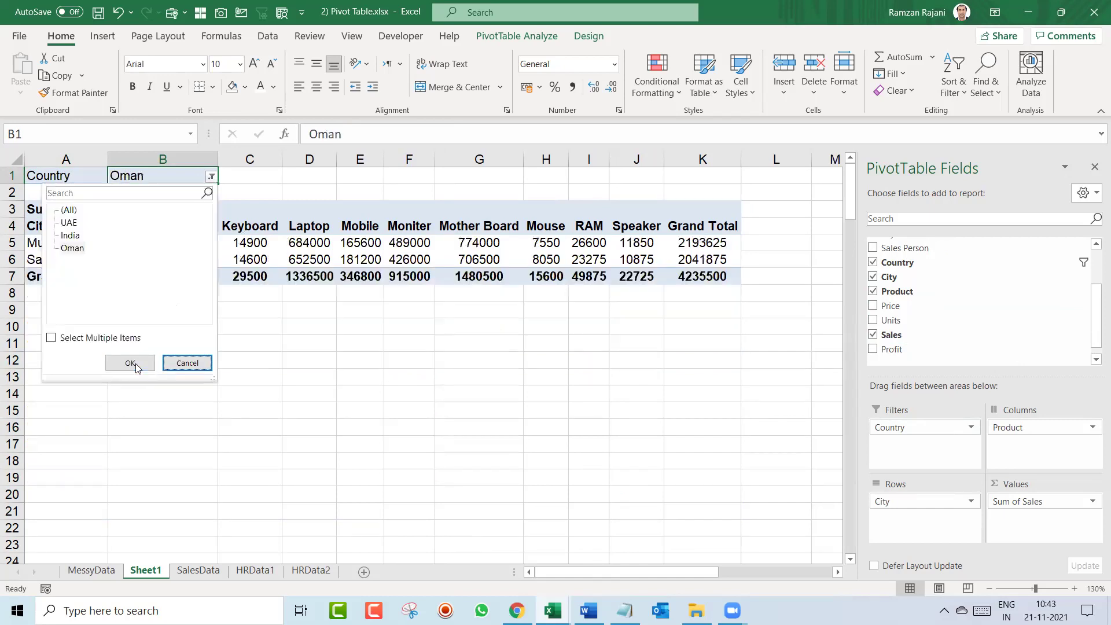
{"action": "key", "text": "Up"}
{"action": "key", "text": "Up"}
{"action": "left_click", "coordinate": [130, 363]}
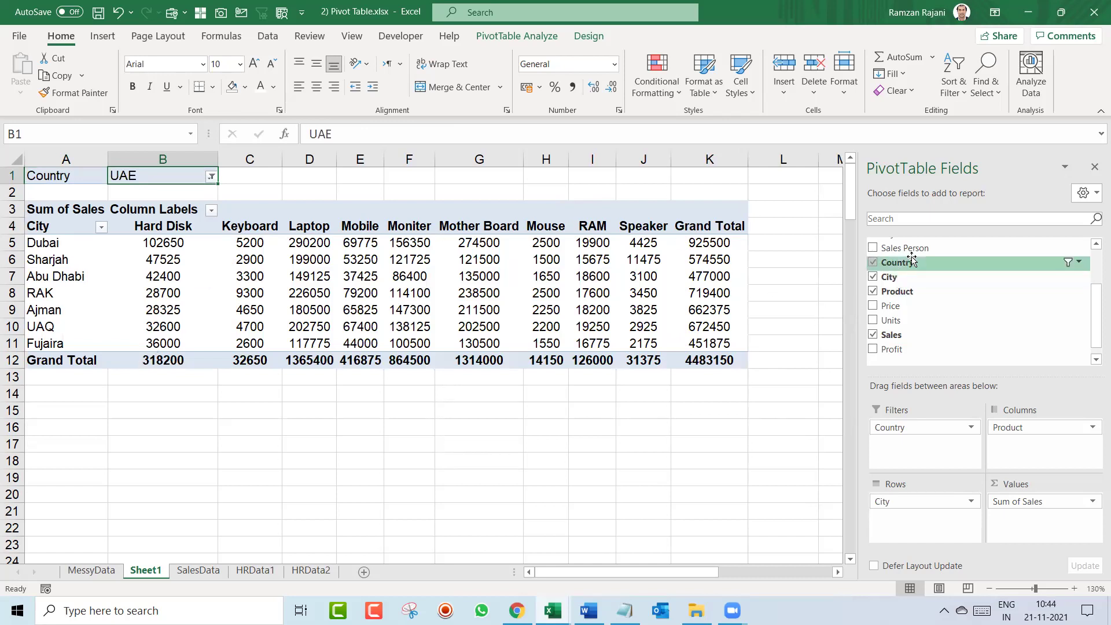
Add Sales Person as a second report filter limited to a single salesperson
{"action": "left_click_drag", "start_coordinate": [909, 249], "coordinate": [948, 449]}
{"action": "key", "text": "Down"}
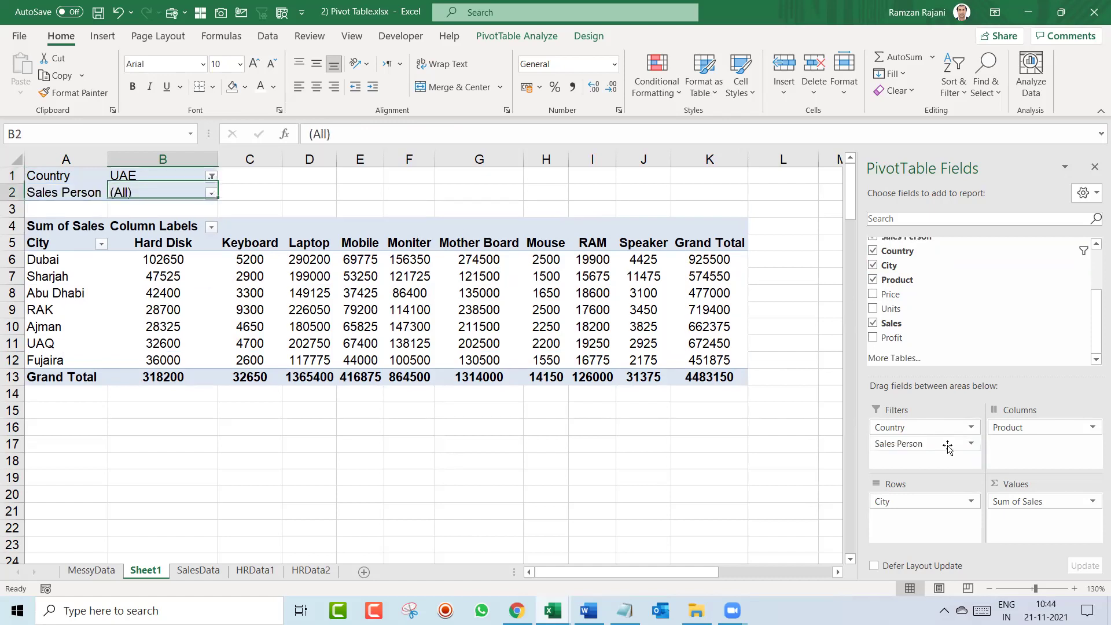
{"action": "key", "text": "alt+Down"}
{"action": "key", "text": "Tab"}
{"action": "key", "text": "Tab"}
{"action": "key", "text": "shift+Tab"}
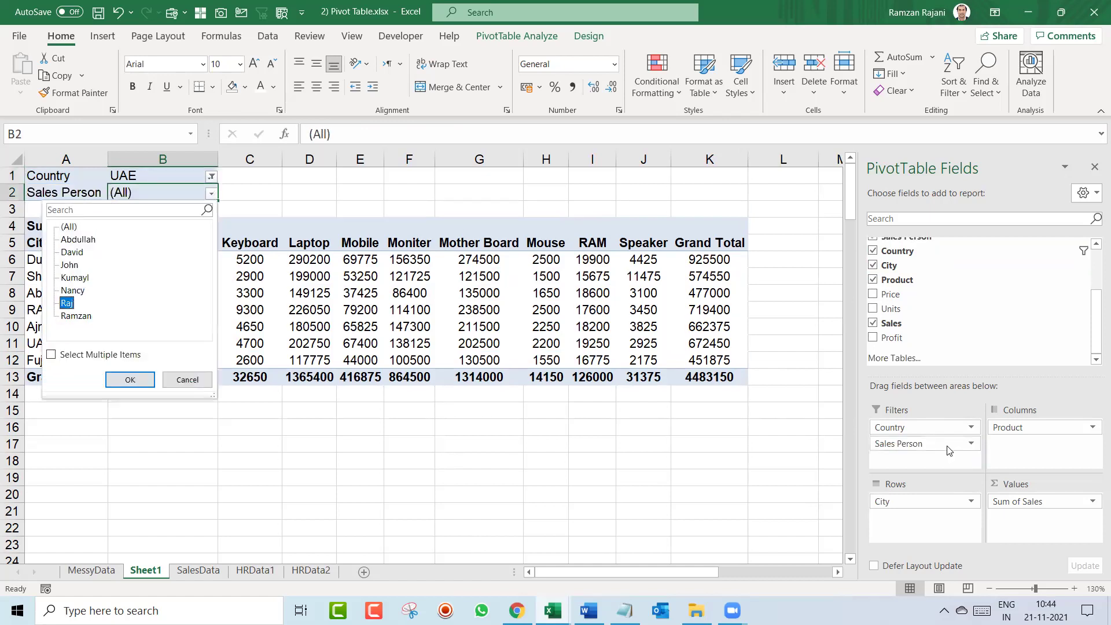
{"action": "key", "text": "Return"}
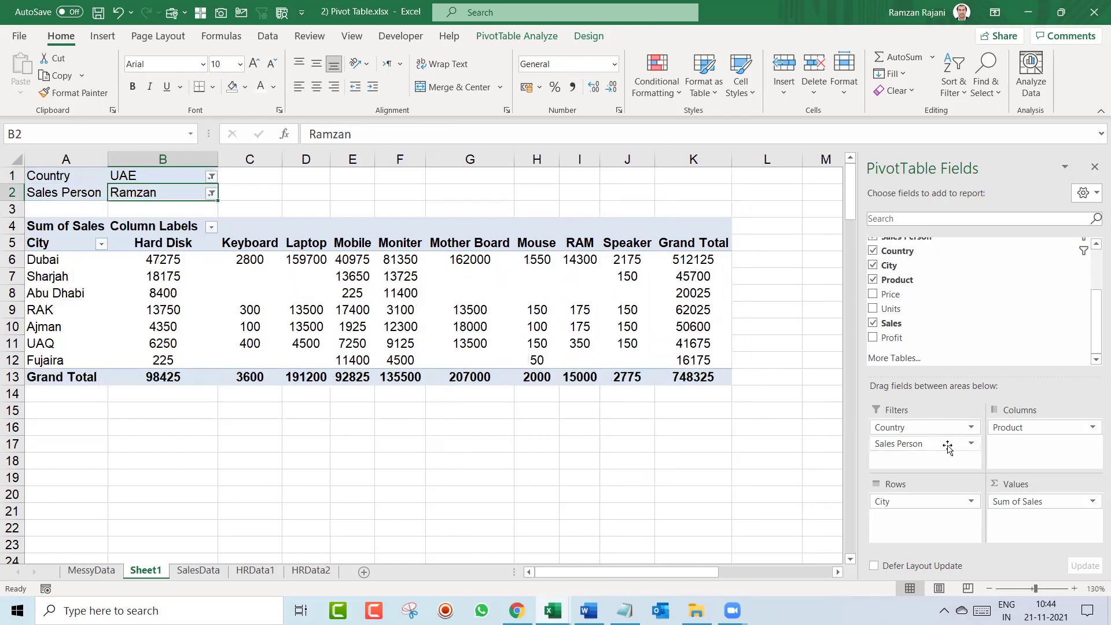
Inspect the Sharjah Hard Disk, Keyboard and Laptop cells, then move to the SalesData sheet
{"action": "key", "text": "Down"}
{"action": "key", "text": "Down"}
{"action": "key", "text": "Down"}
{"action": "key", "text": "Down"}
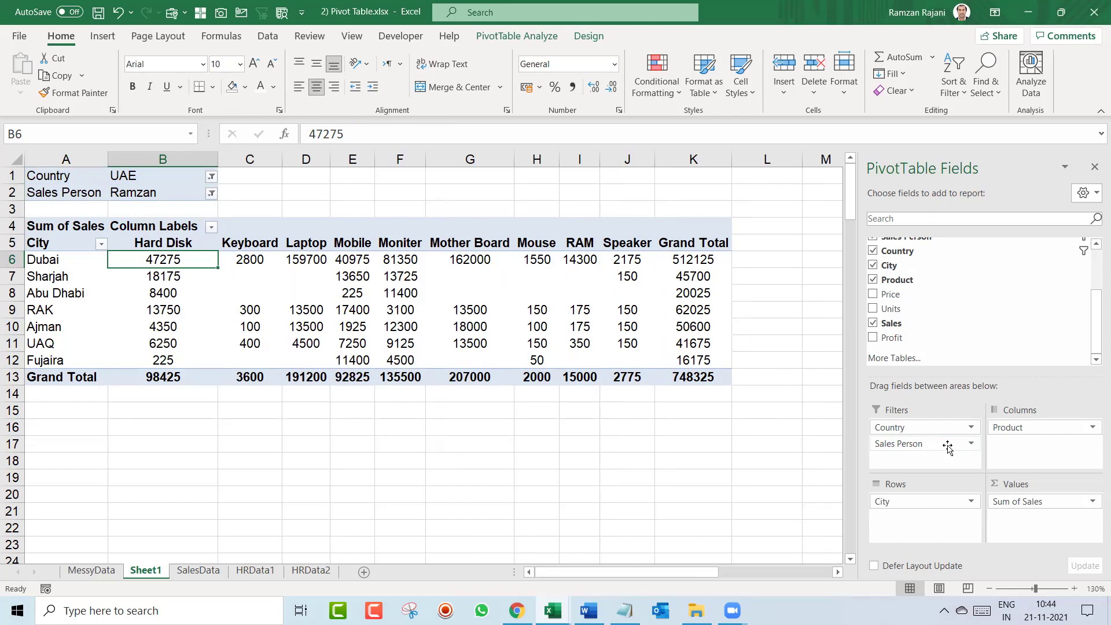
{"action": "key", "text": "Down"}
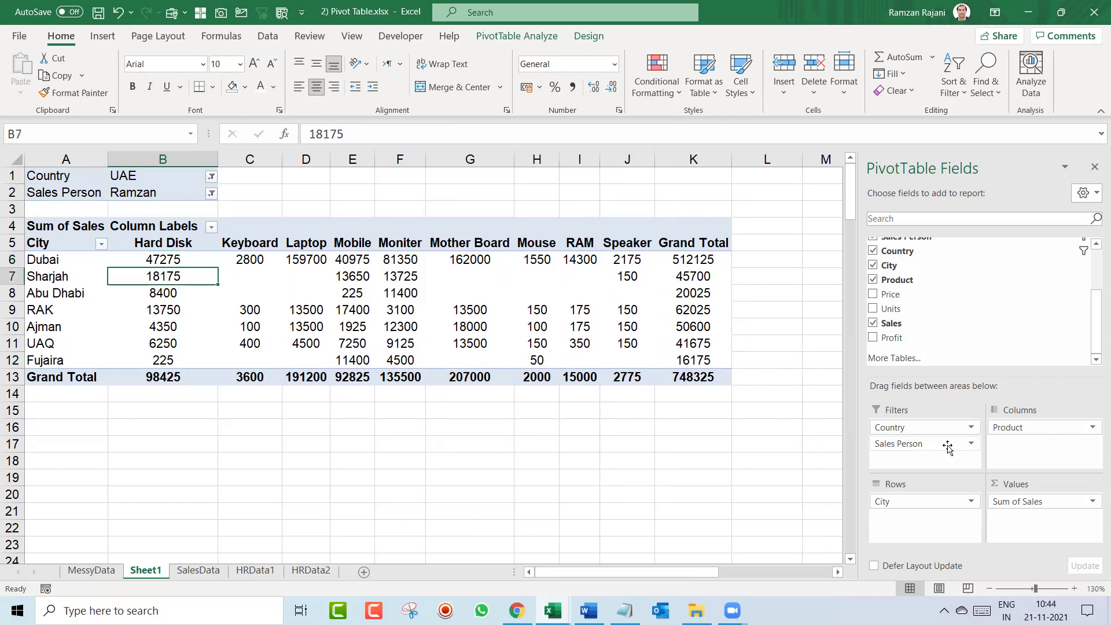
{"action": "key", "text": "Right"}
{"action": "key", "text": "shift+Down"}
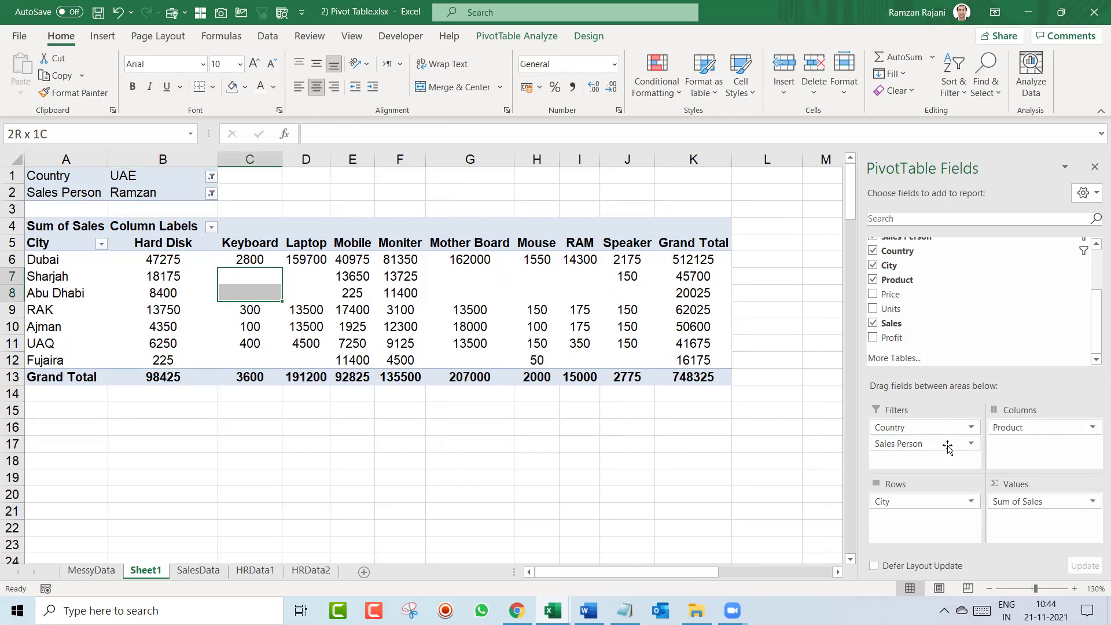
{"action": "key", "text": "shift+Right"}
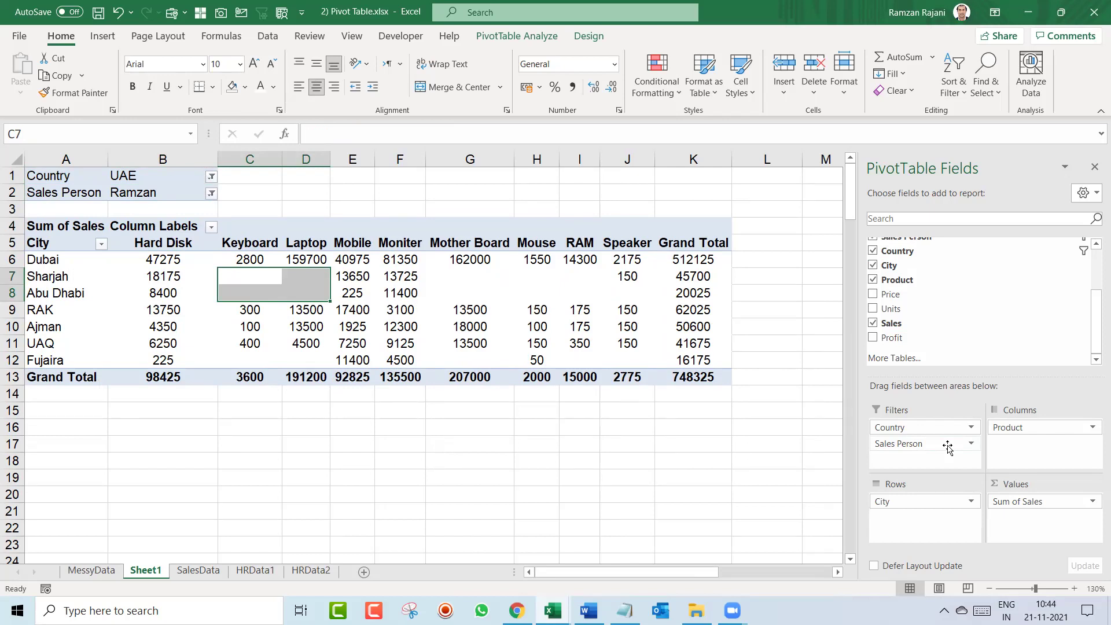
{"action": "key", "text": "Left"}
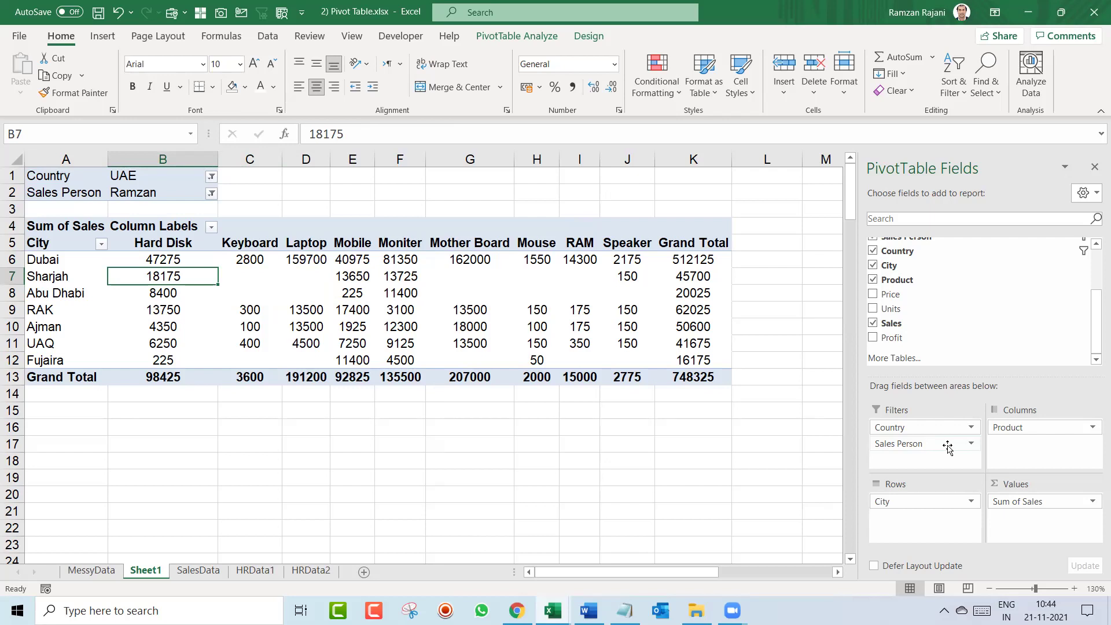
{"action": "key", "text": "ctrl+Page_Down"}
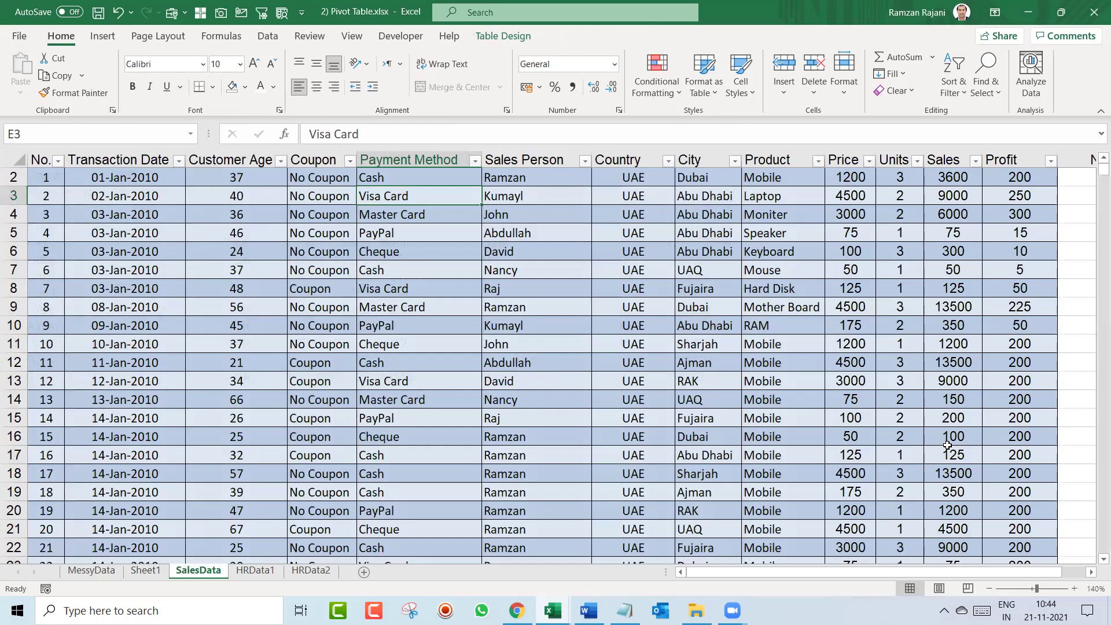
Return to the pivot sheet, show the Insert ribbon and select row 4
{"action": "key", "text": "Up"}
{"action": "key", "text": "Up"}
{"action": "key", "text": "Down"}
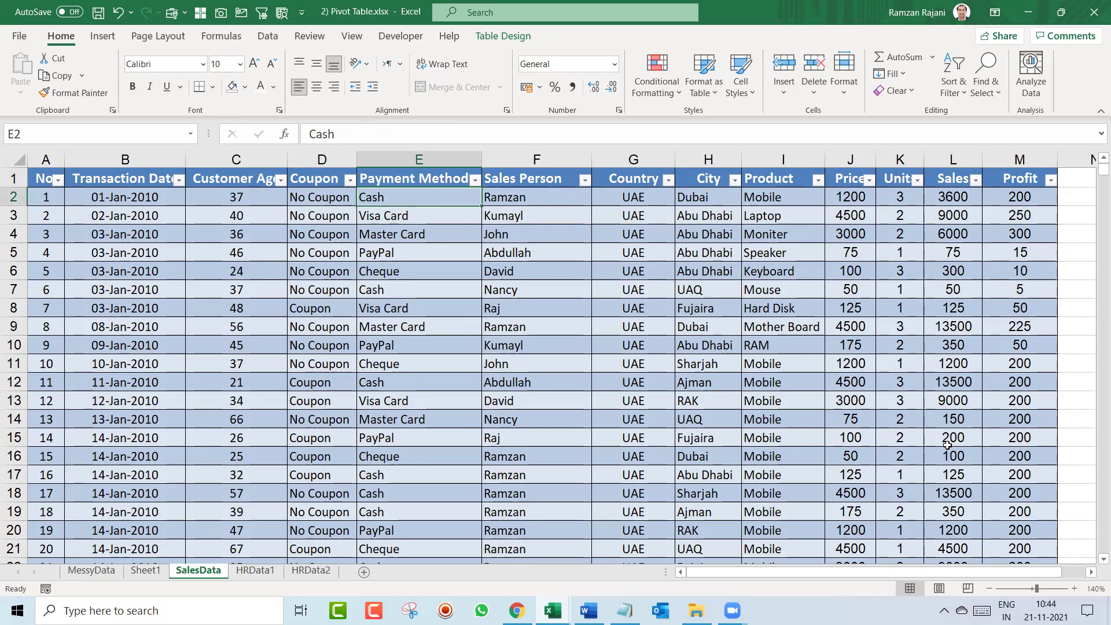
{"action": "key", "text": "ctrl+Page_Up"}
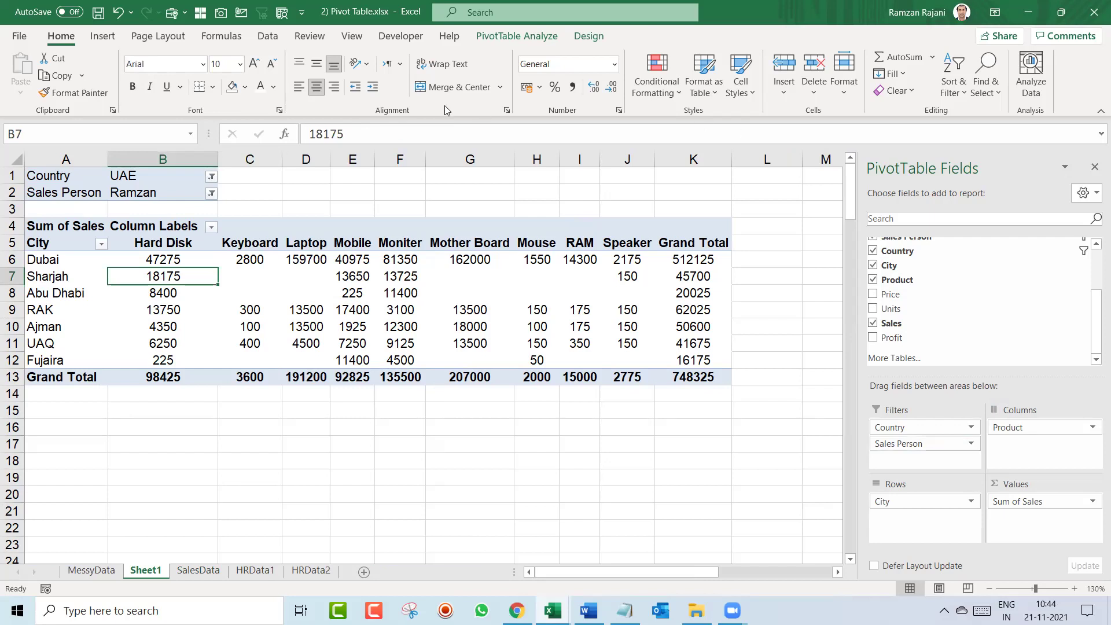
{"action": "left_click", "coordinate": [105, 39]}
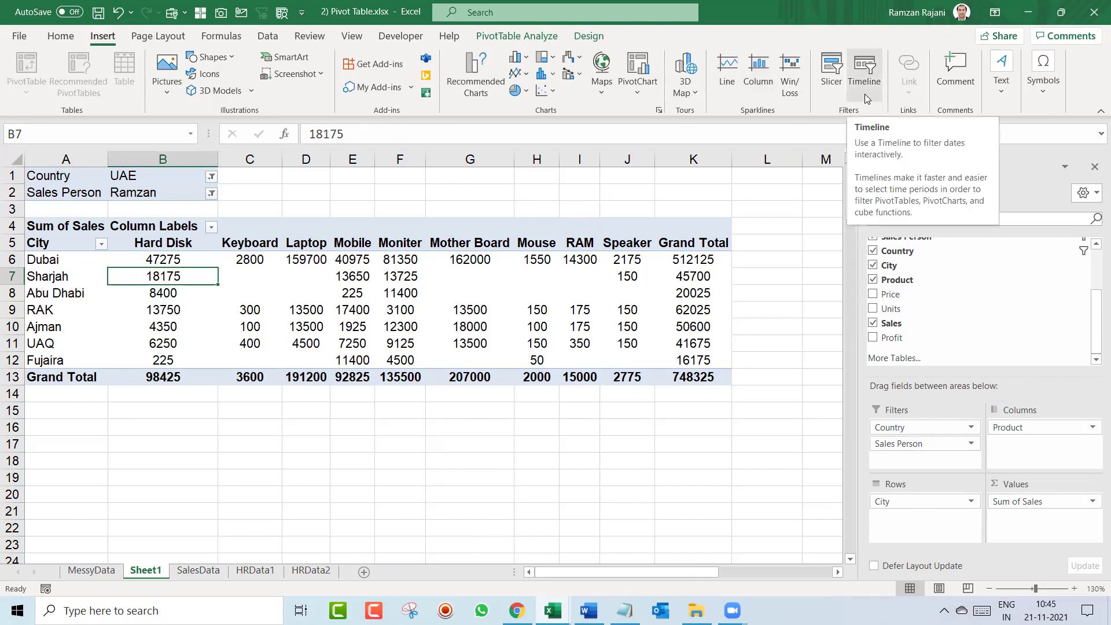
{"action": "left_click", "coordinate": [12, 227]}
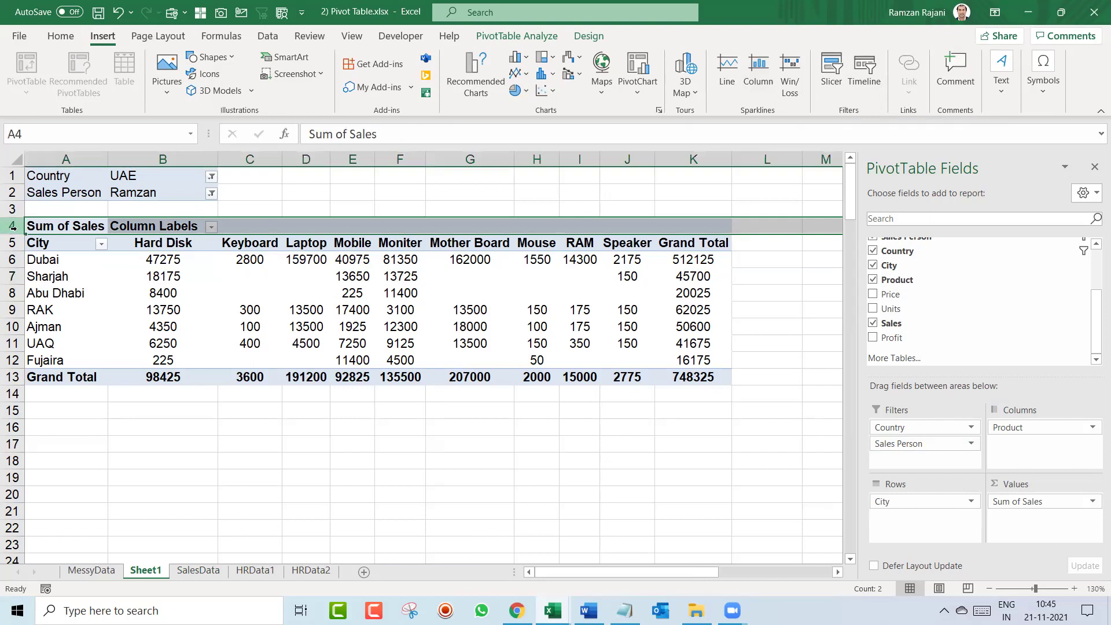
Attempt row changes at rows 4 and 3, dismissing the PivotTable warning each time
{"action": "key", "text": "ctrl+minus"}
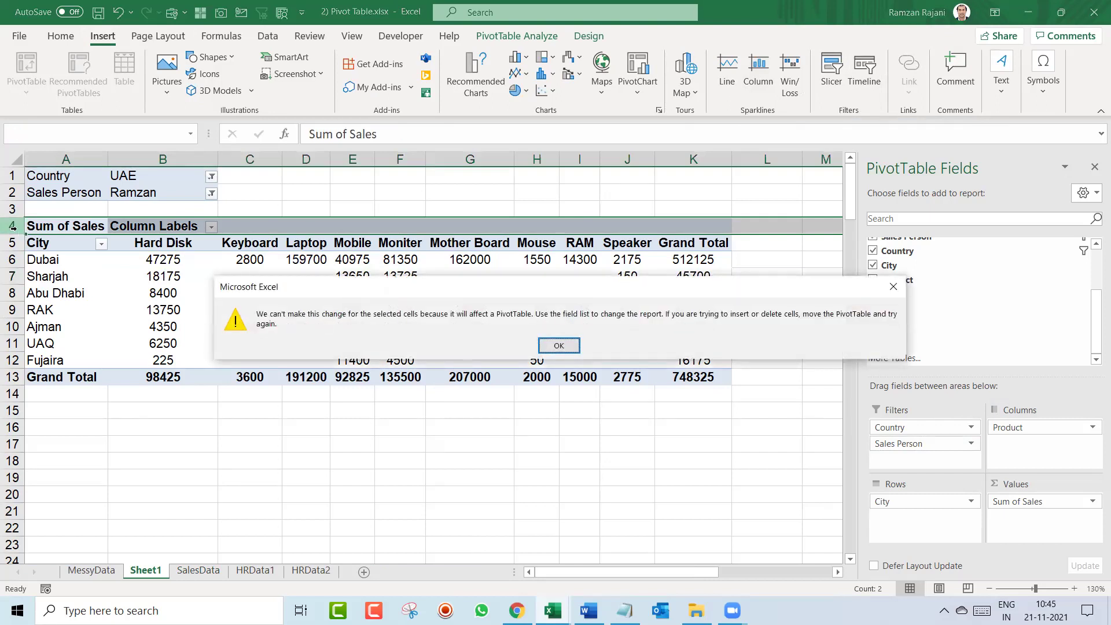
{"action": "key", "text": "Return"}
{"action": "key", "text": "Up"}
{"action": "key", "text": "shift+space"}
{"action": "key", "text": "ctrl+minus"}
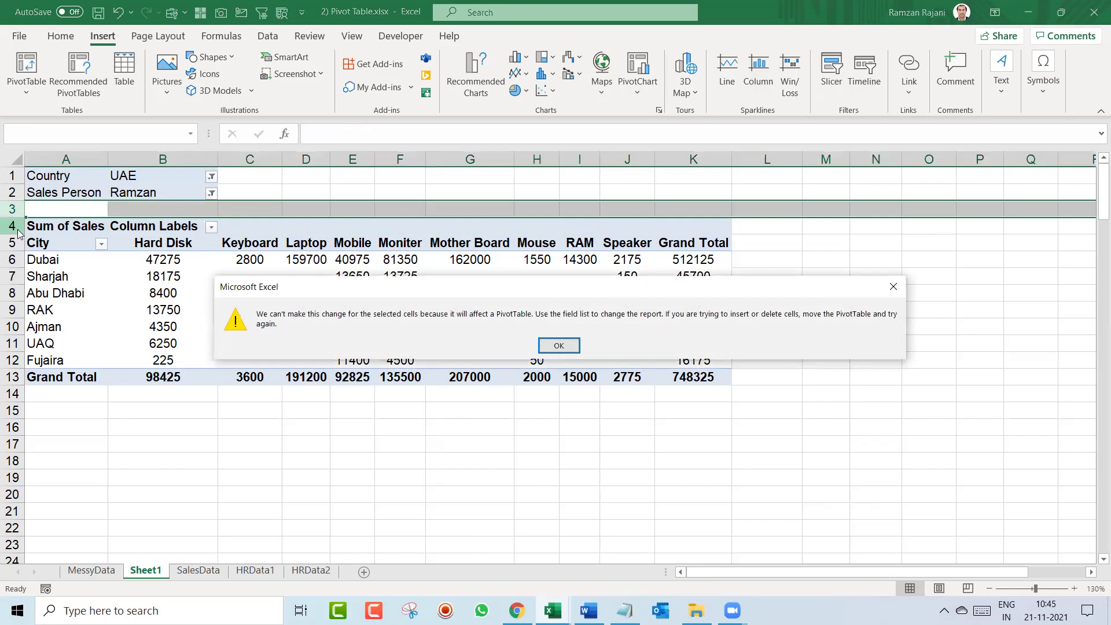
{"action": "key", "text": "Return"}
Insert two blank rows at row 1 so the pivot starts at row 8, then start a slicer
{"action": "key", "text": "Up"}
{"action": "key", "text": "Up"}
{"action": "key", "text": "shift+space"}
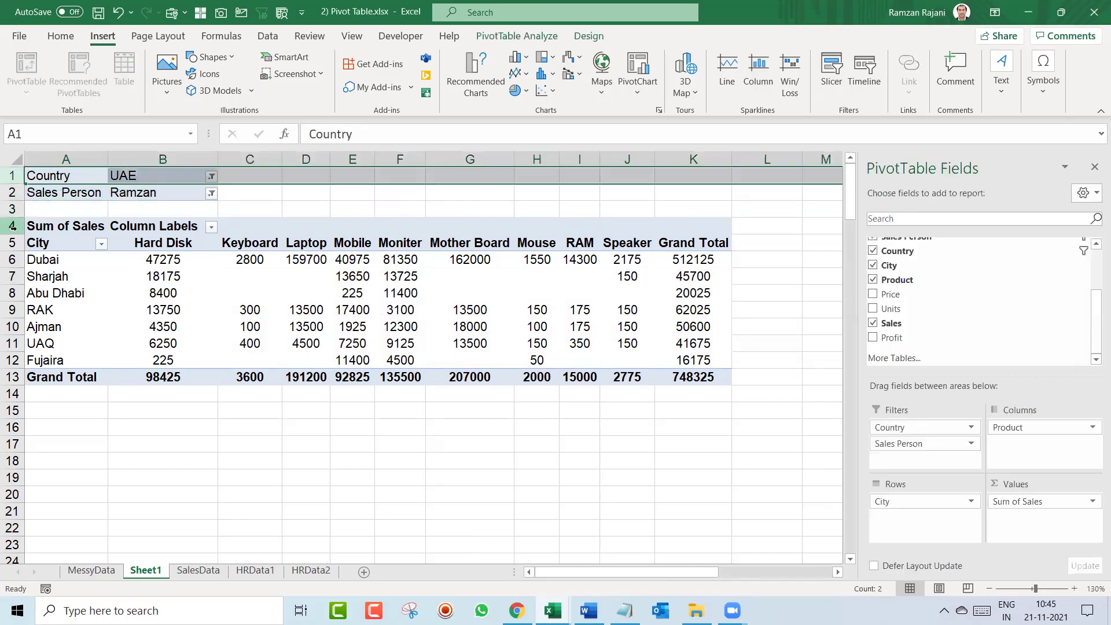
{"action": "key", "text": "ctrl+plus"}
{"action": "key", "text": "ctrl+plus"}
{"action": "key", "text": "ctrl+plus"}
{"action": "key", "text": "ctrl+plus"}
{"action": "key", "text": "ctrl+plus"}
{"action": "key", "text": "ctrl+plus"}
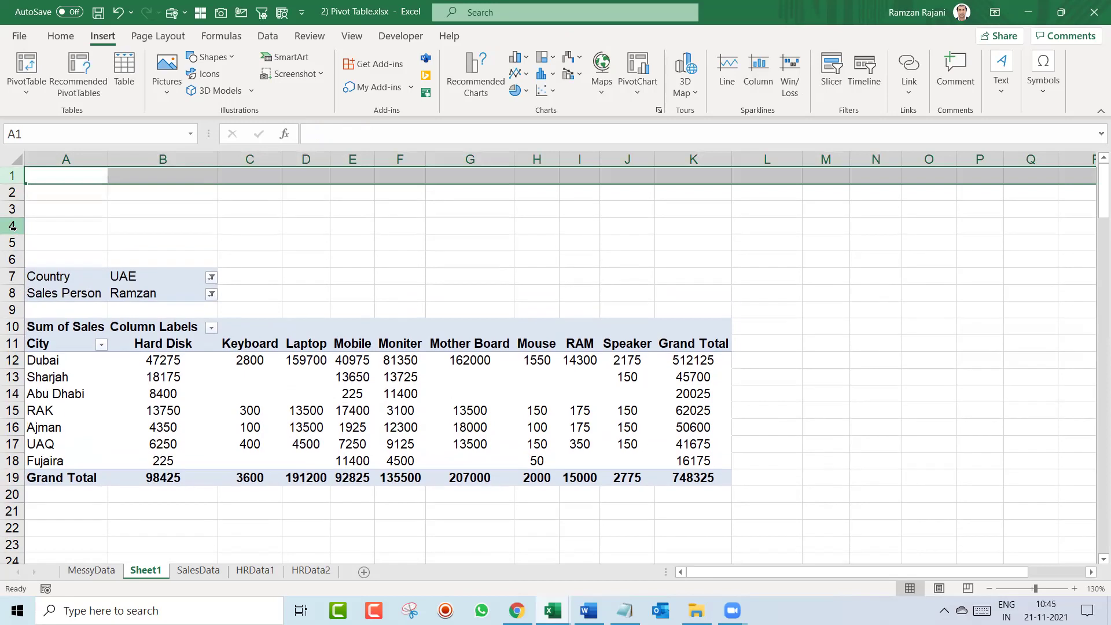
{"action": "key", "text": "ctrl+plus"}
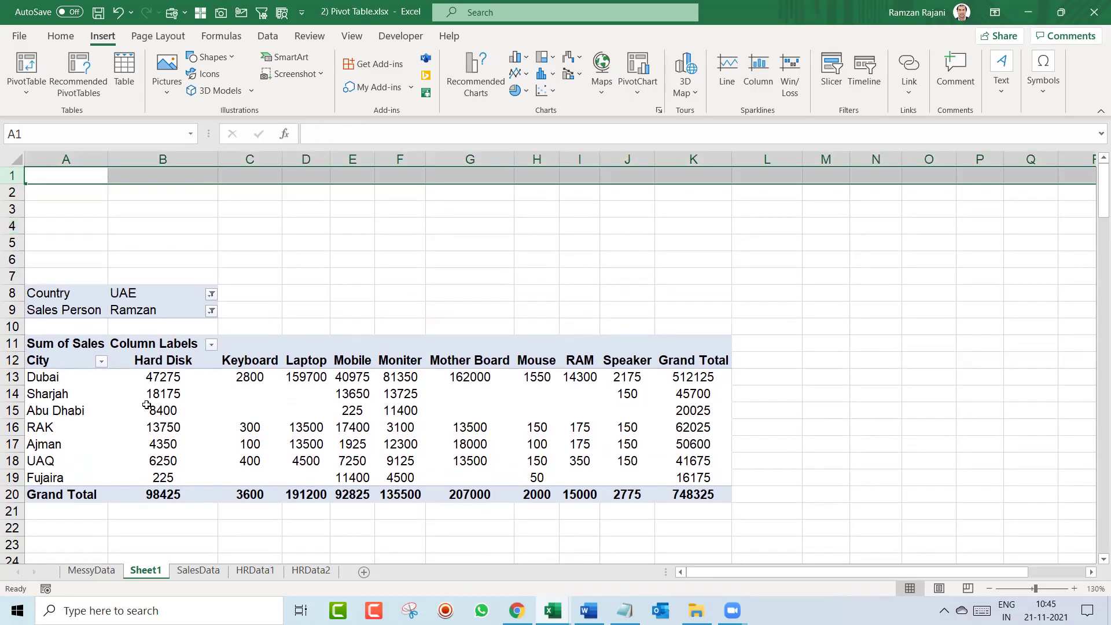
{"action": "left_click", "coordinate": [142, 413]}
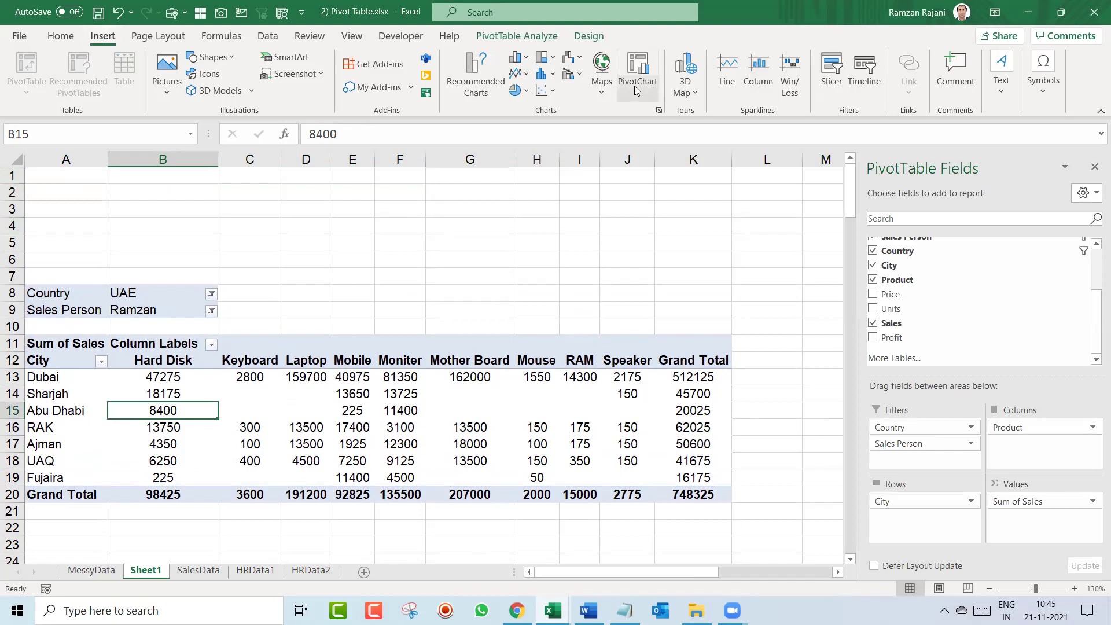
{"action": "left_click", "coordinate": [828, 85]}
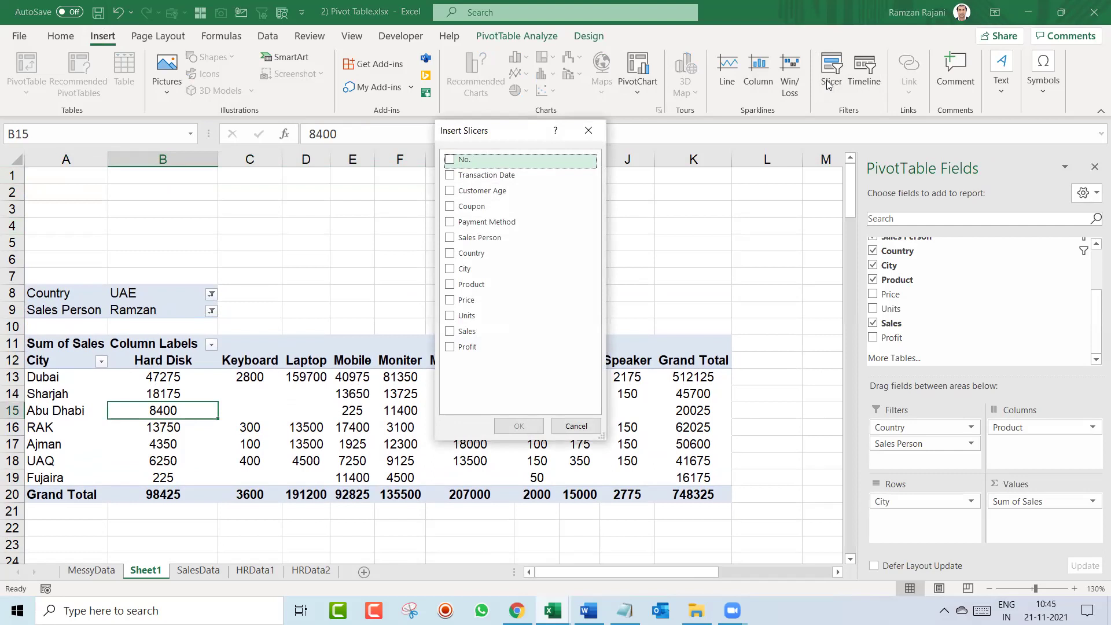
Drop the slicer and insert a Transaction Date timeline for the PivotTable instead
{"action": "key", "text": "Escape"}
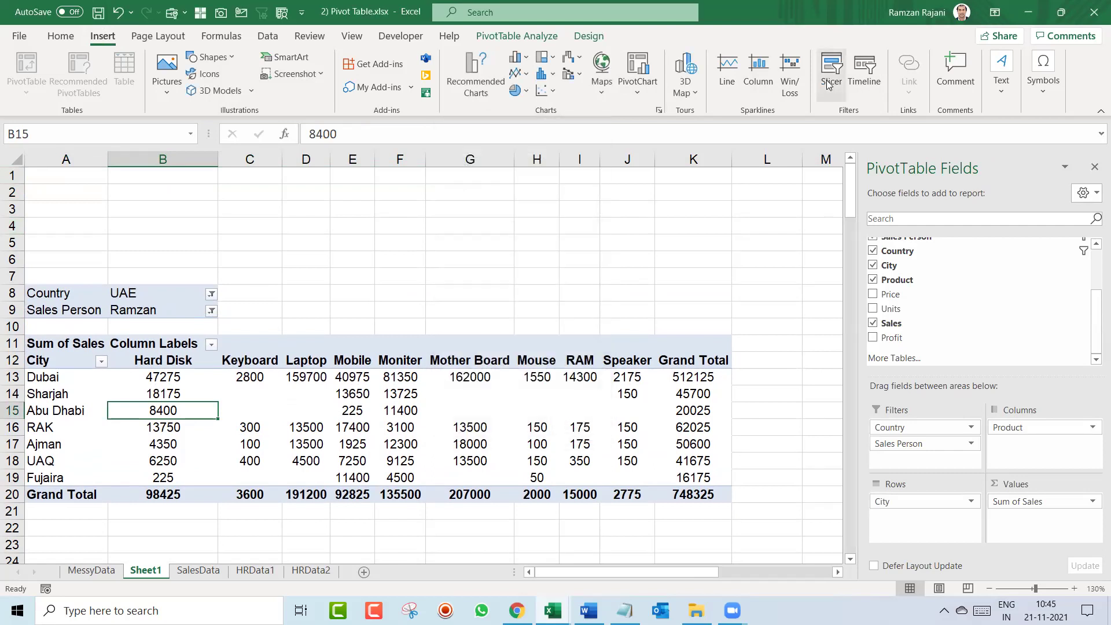
{"action": "left_click", "coordinate": [863, 83]}
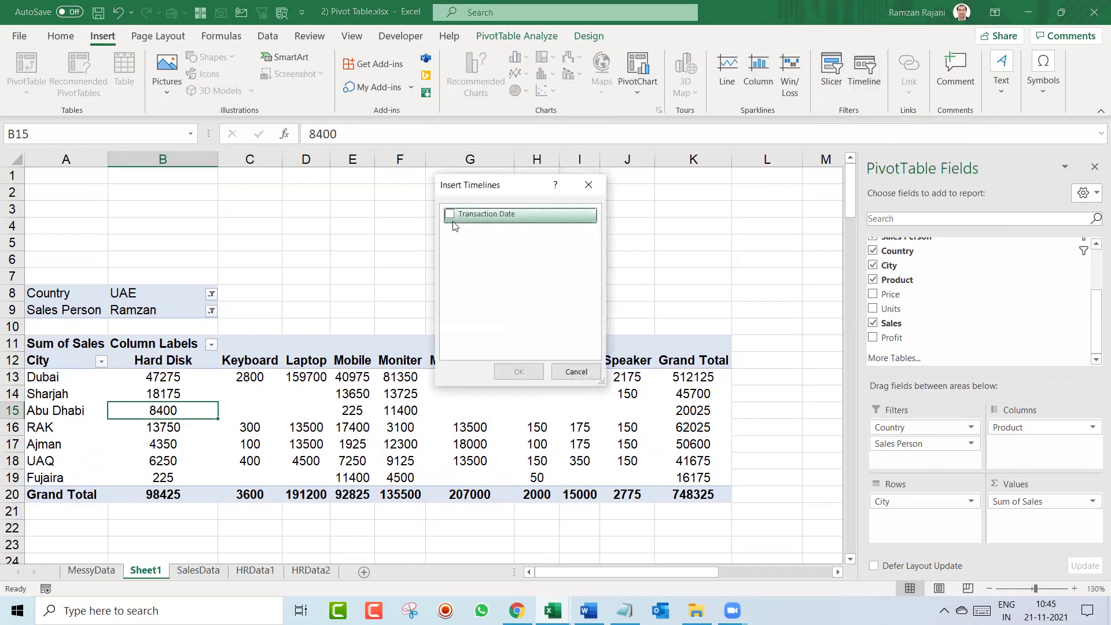
{"action": "left_click", "coordinate": [452, 223]}
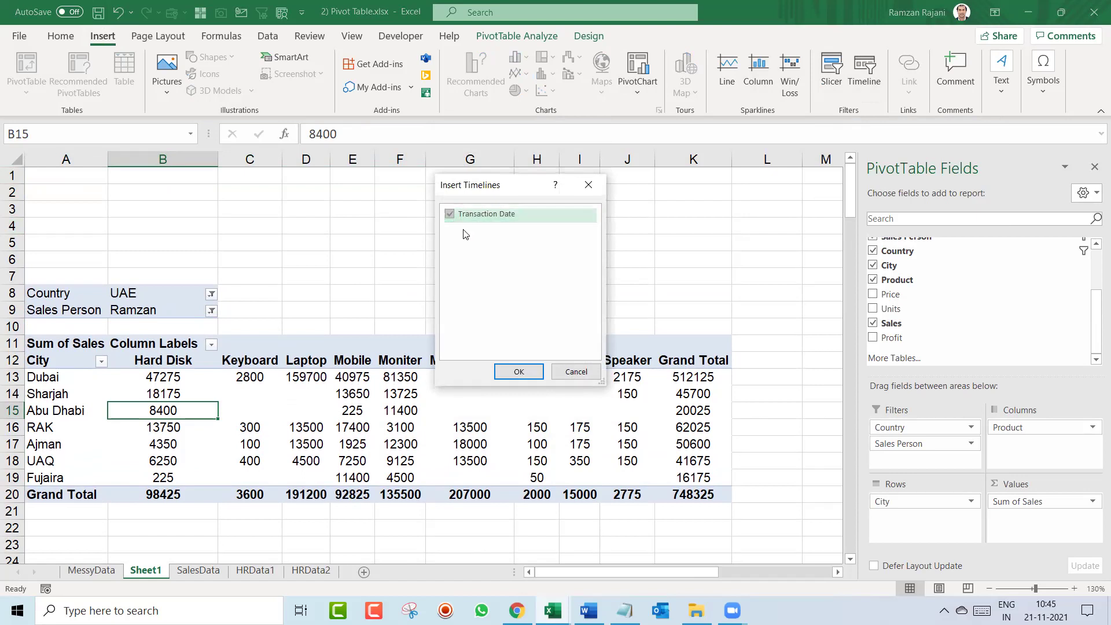
{"action": "left_click", "coordinate": [534, 374]}
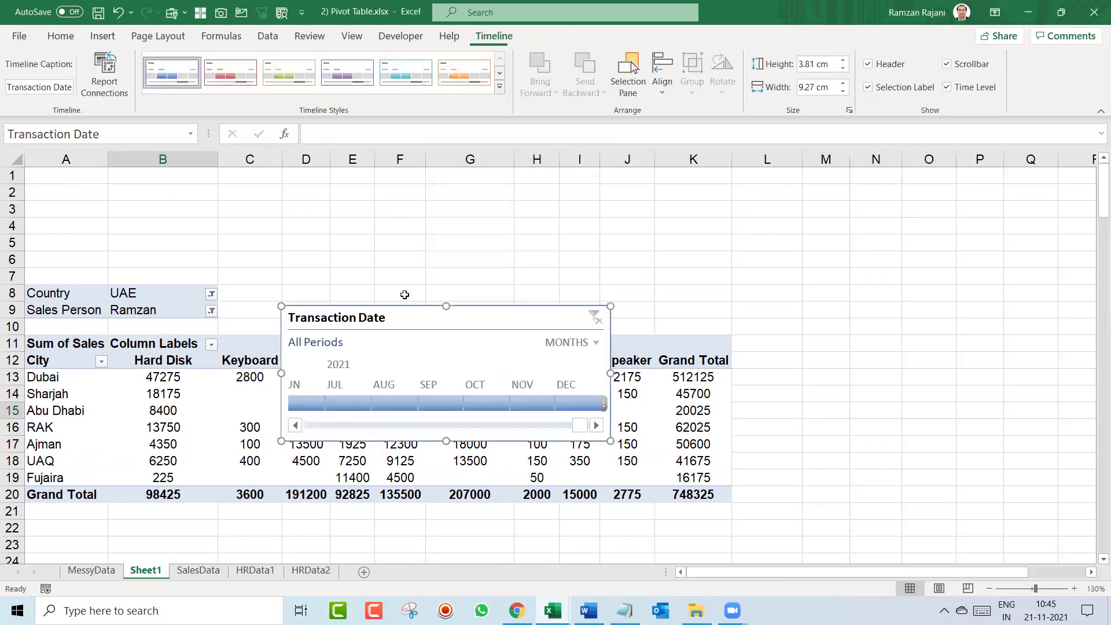
Move the timeline above the PivotTable and widen it to column K
{"action": "left_click_drag", "start_coordinate": [403, 315], "coordinate": [352, 182]}
{"action": "left_click_drag", "start_coordinate": [558, 311], "coordinate": [728, 304]}
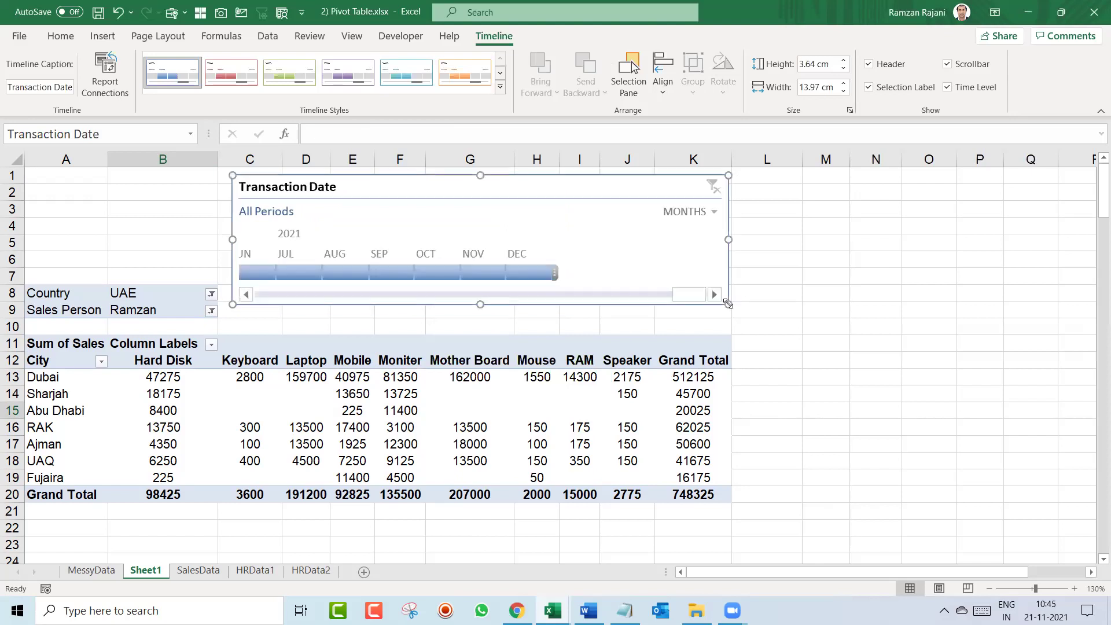
{"action": "left_click_drag", "start_coordinate": [639, 187], "coordinate": [636, 200]}
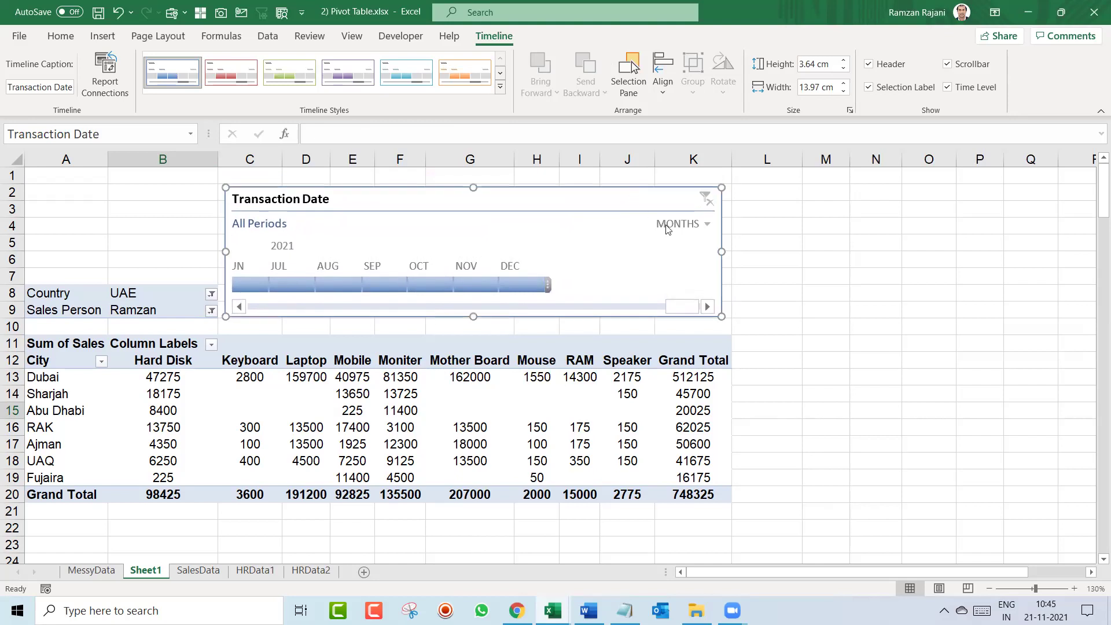
Switch the timeline to the YEARS level and filter the PivotTable to 2013
{"action": "left_click", "coordinate": [681, 226]}
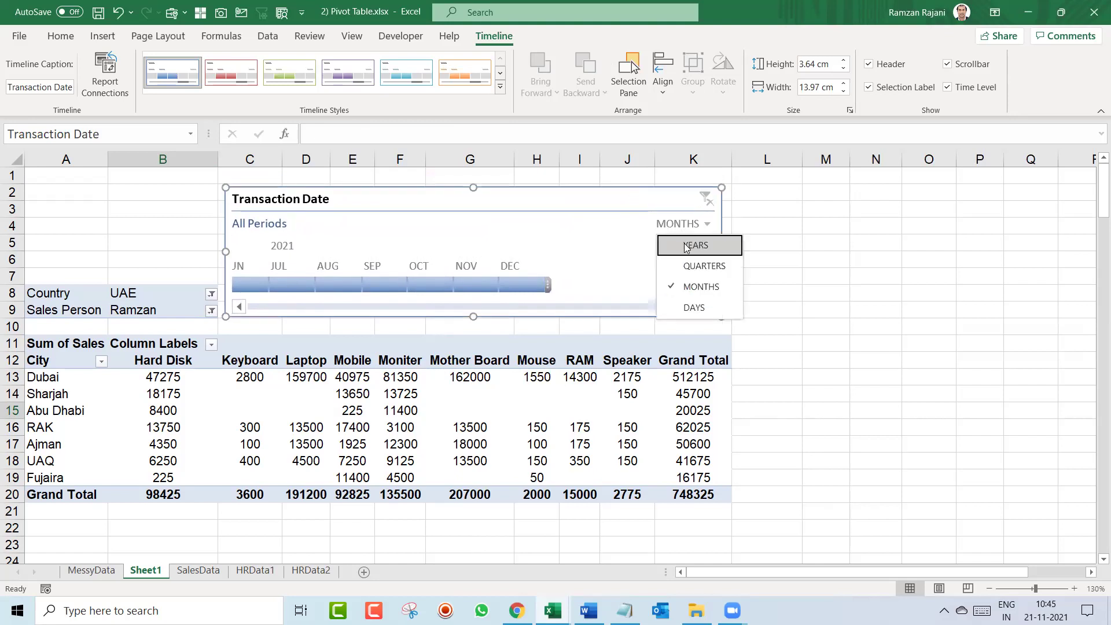
{"action": "left_click", "coordinate": [686, 244]}
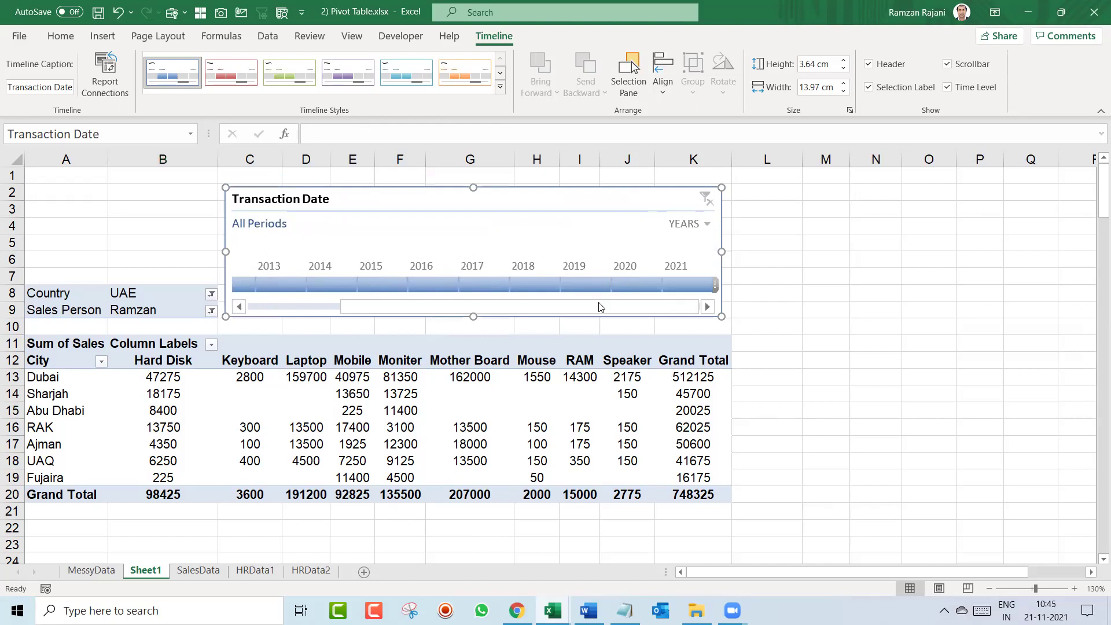
{"action": "left_click_drag", "start_coordinate": [510, 306], "coordinate": [417, 306]}
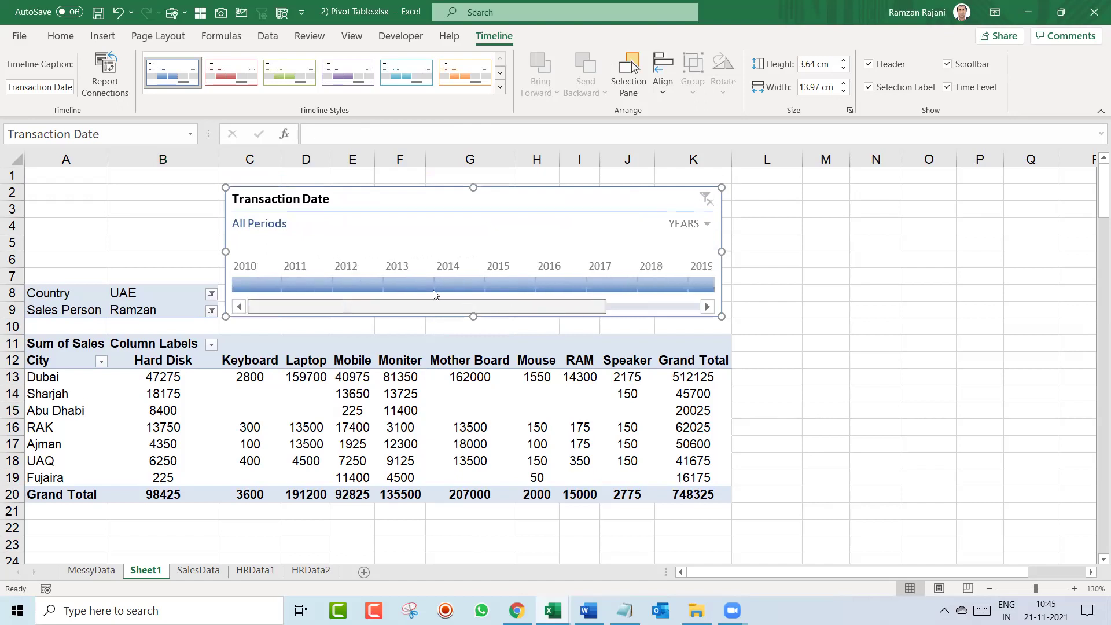
{"action": "left_click", "coordinate": [401, 284]}
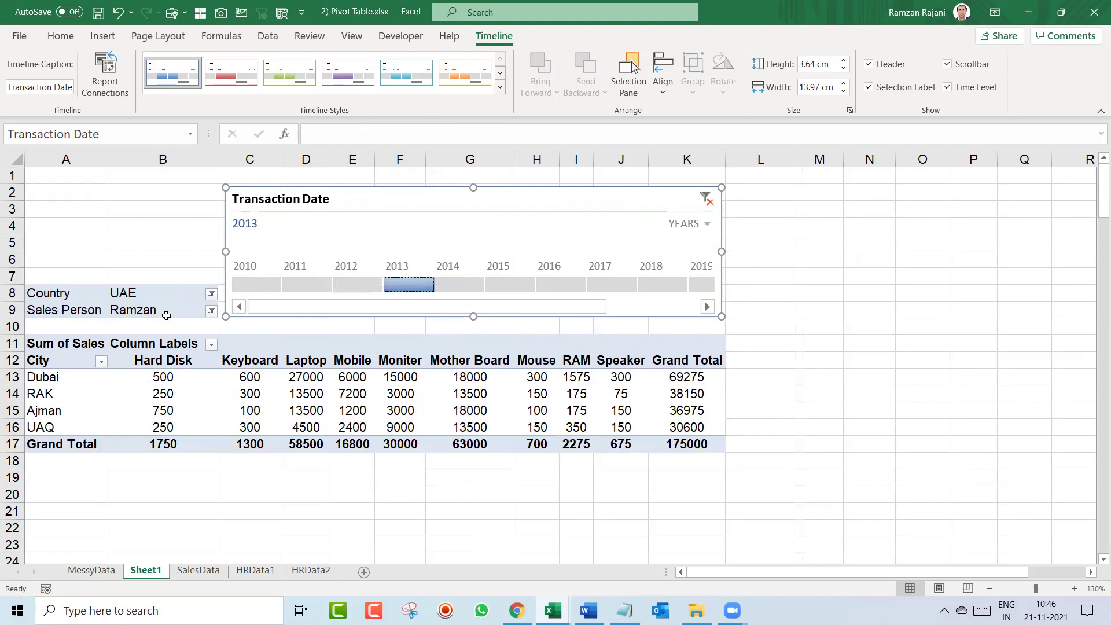
Reset the Sales Person report filter to (All)
{"action": "left_click", "coordinate": [211, 311]}
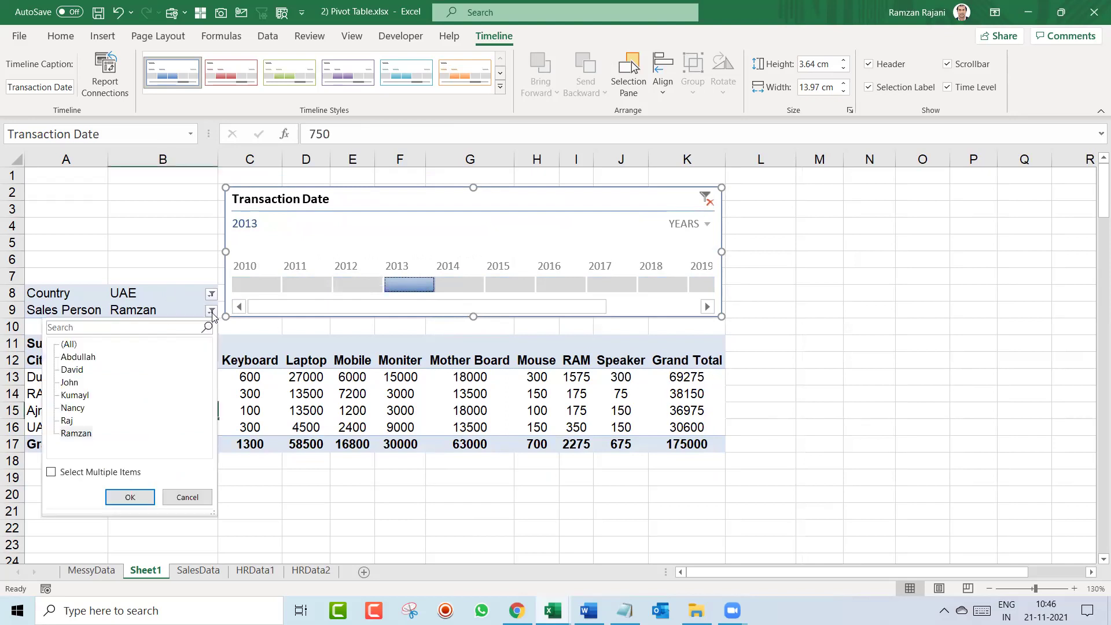
{"action": "left_click", "coordinate": [70, 345]}
{"action": "left_click", "coordinate": [130, 497]}
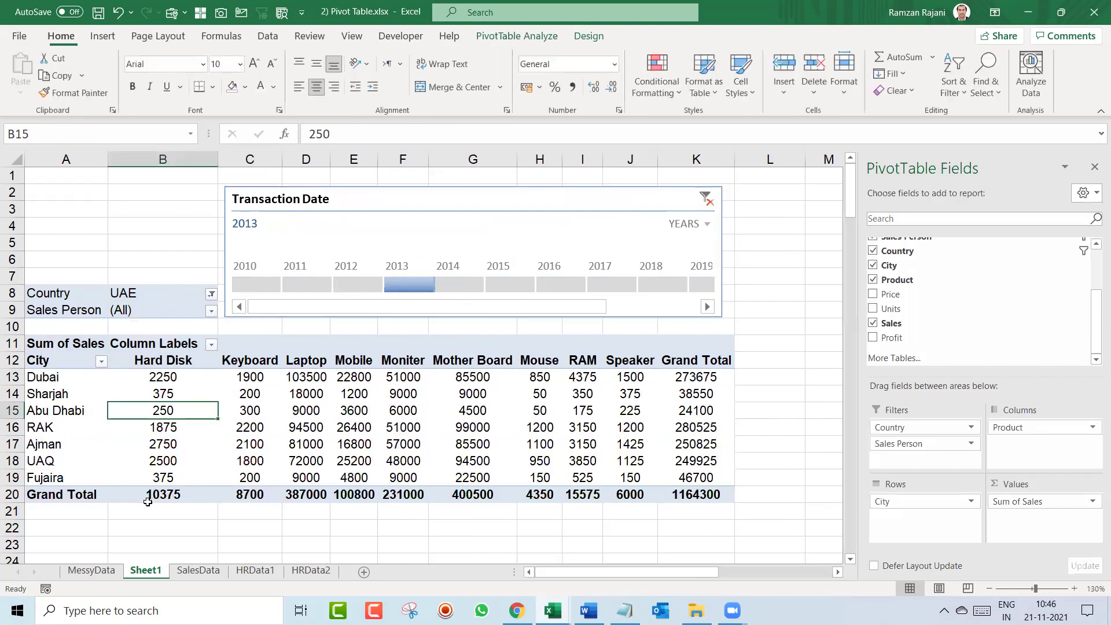
Step the timeline through years 2014–2019, settle on 2015, then go to SalesData
{"action": "left_click", "coordinate": [466, 284]}
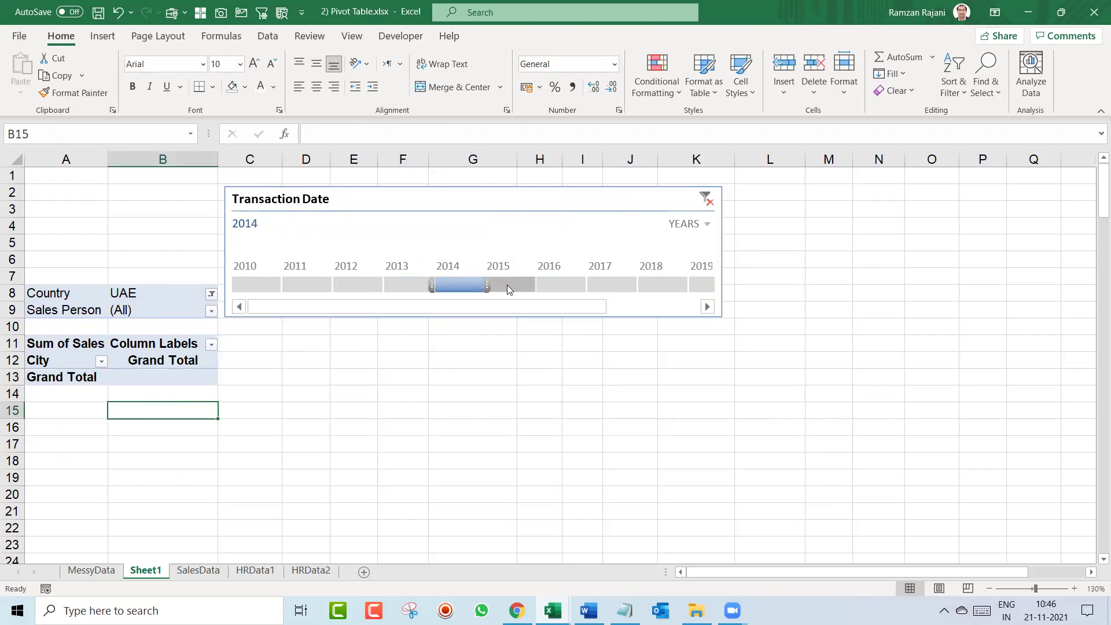
{"action": "left_click", "coordinate": [507, 285]}
{"action": "left_click", "coordinate": [565, 286]}
{"action": "left_click", "coordinate": [614, 285]}
{"action": "left_click", "coordinate": [647, 280]}
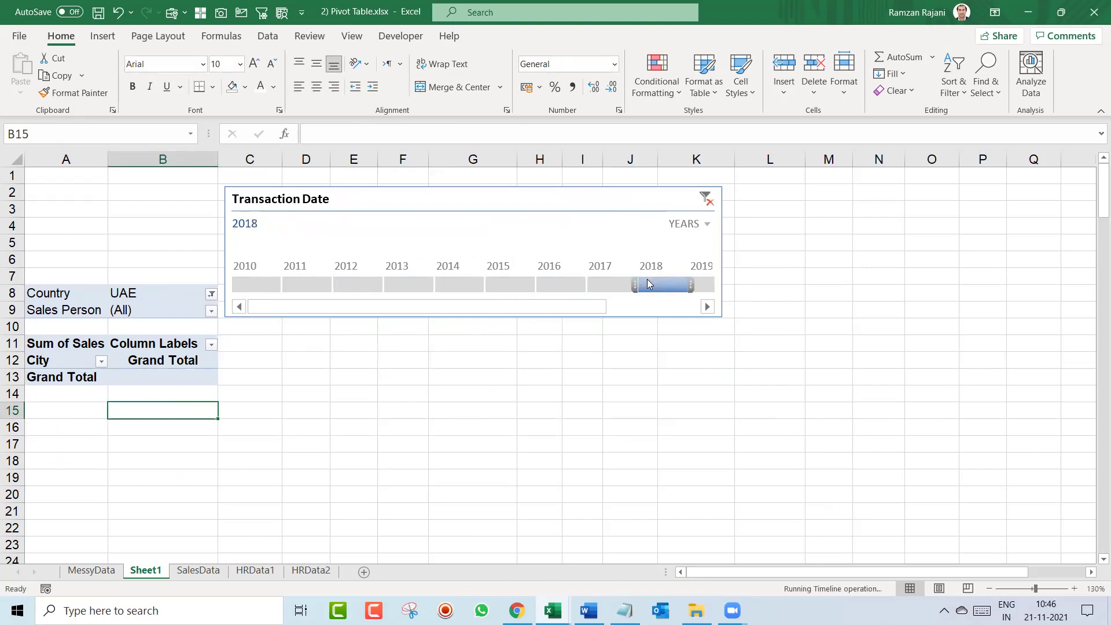
{"action": "left_click", "coordinate": [702, 285]}
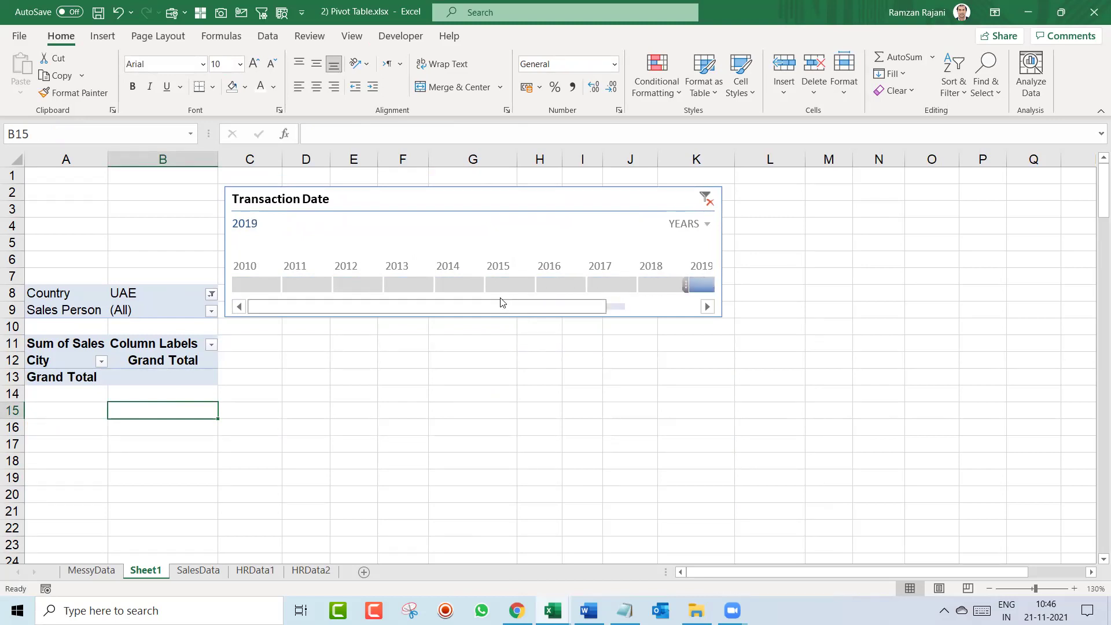
{"action": "left_click", "coordinate": [458, 284]}
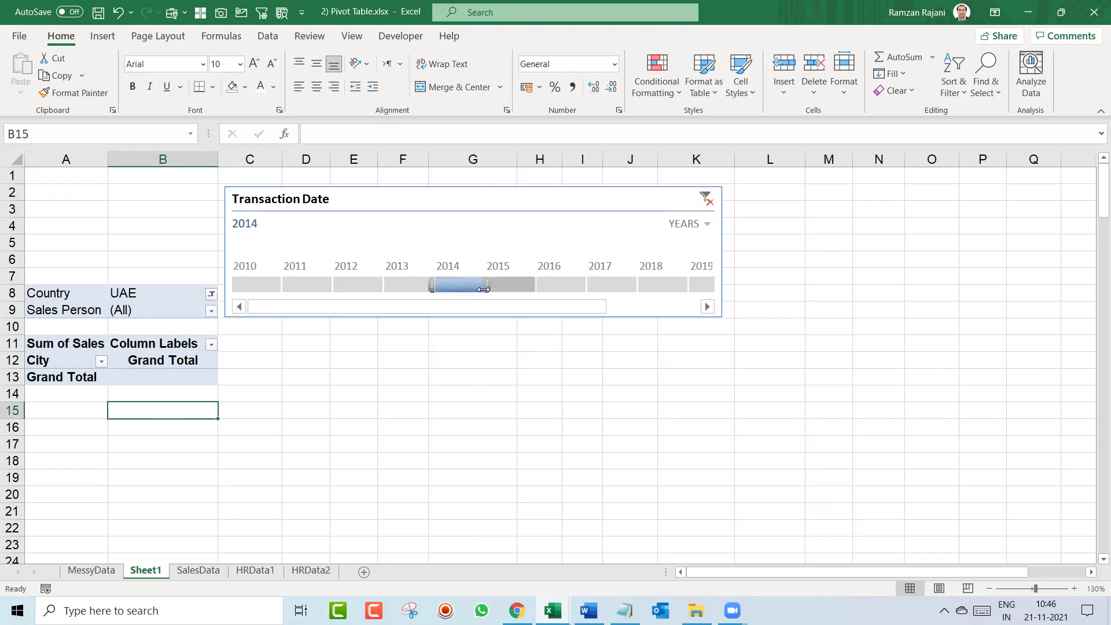
{"action": "left_click", "coordinate": [402, 287]}
{"action": "left_click", "coordinate": [455, 284]}
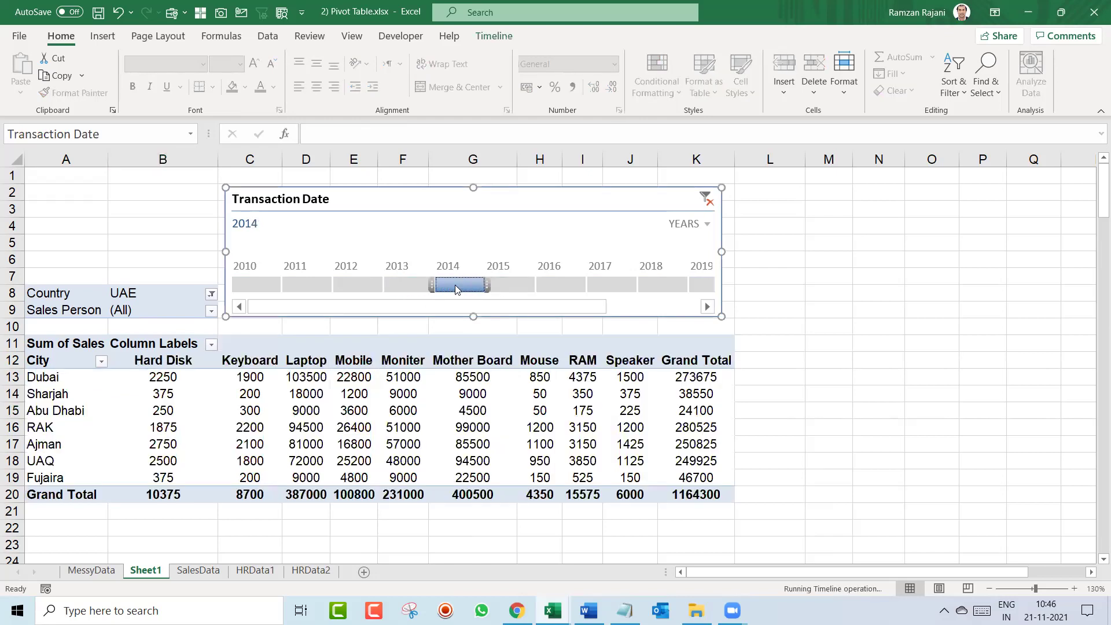
{"action": "left_click", "coordinate": [500, 285]}
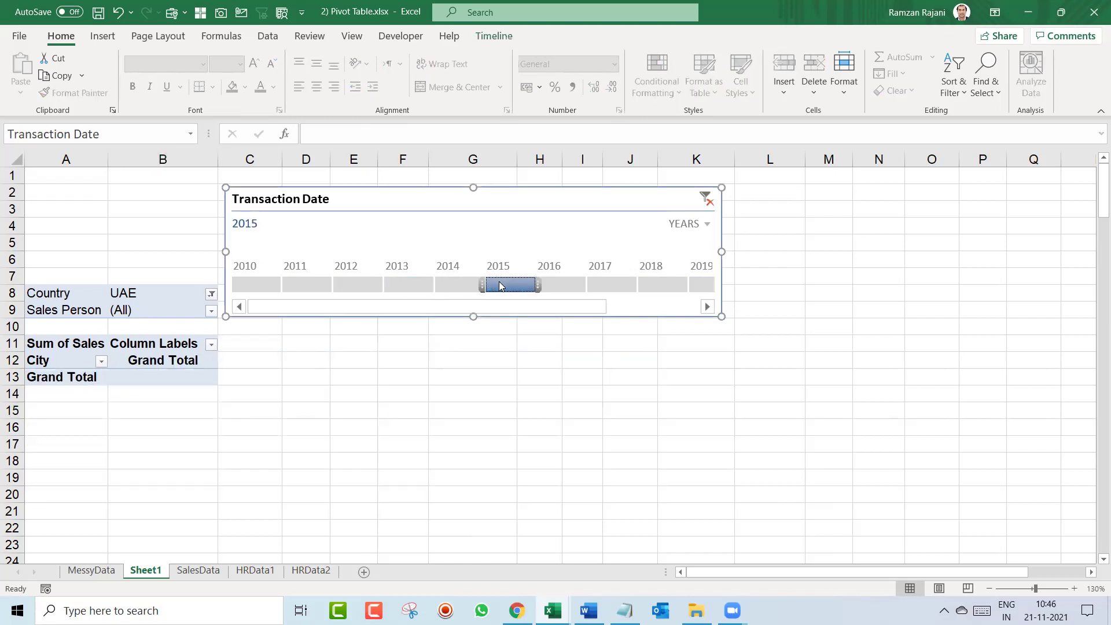
{"action": "left_click", "coordinate": [139, 411]}
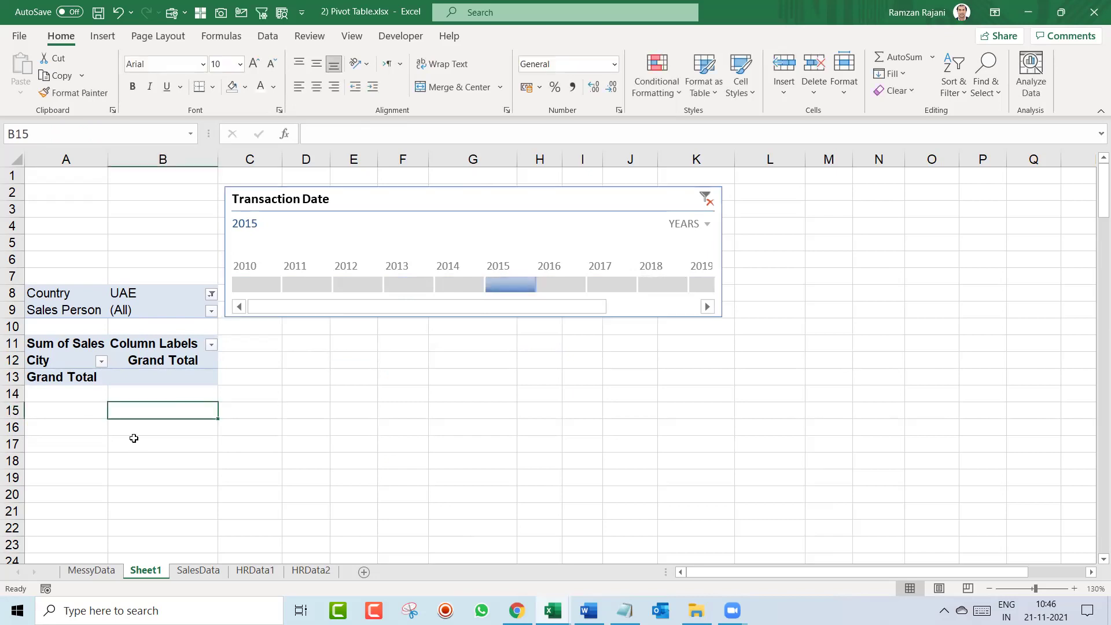
{"action": "left_click", "coordinate": [191, 570]}
Reapply the table's filter buttons and filter Transaction Date to 2013
{"action": "key", "text": "Up"}
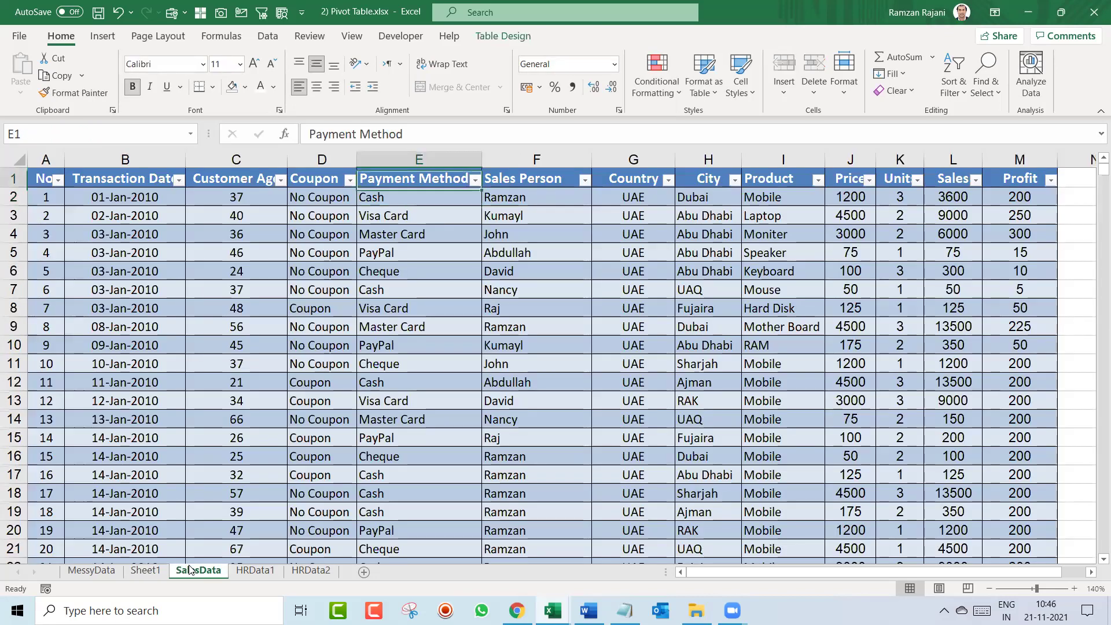
{"action": "key", "text": "Home"}
{"action": "key", "text": "ctrl+shift+l"}
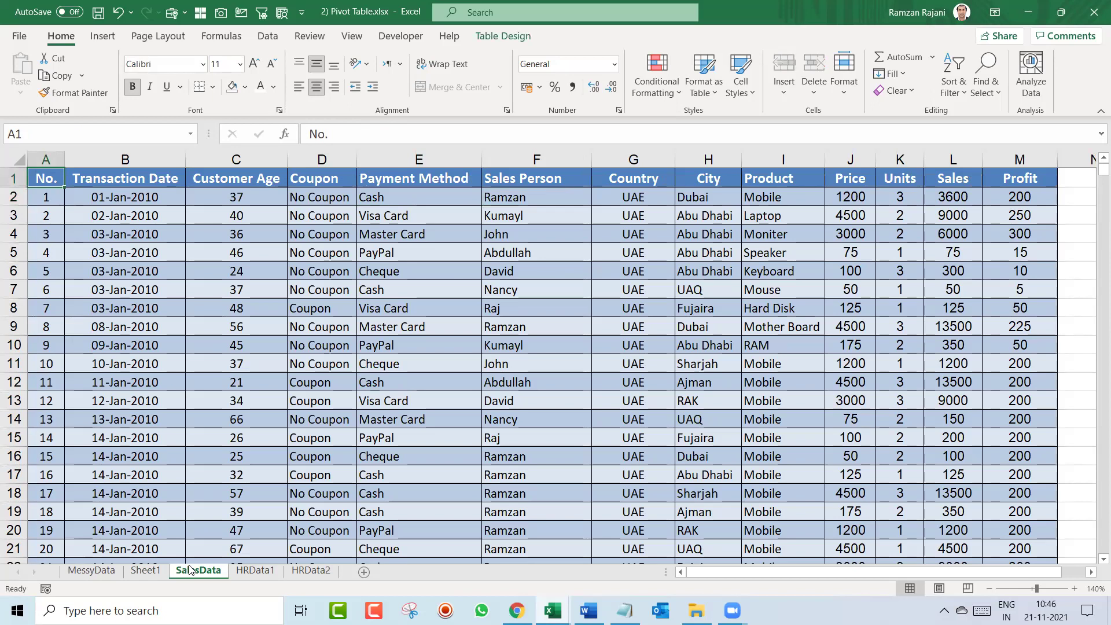
{"action": "key", "text": "ctrl+shift+l"}
{"action": "key", "text": "Right"}
{"action": "key", "text": "alt+Down"}
{"action": "key", "text": "Down"}
{"action": "key", "text": "Down"}
{"action": "key", "text": "Down"}
{"action": "key", "text": "Down"}
{"action": "key", "text": "Down"}
{"action": "key", "text": "alt+Down"}
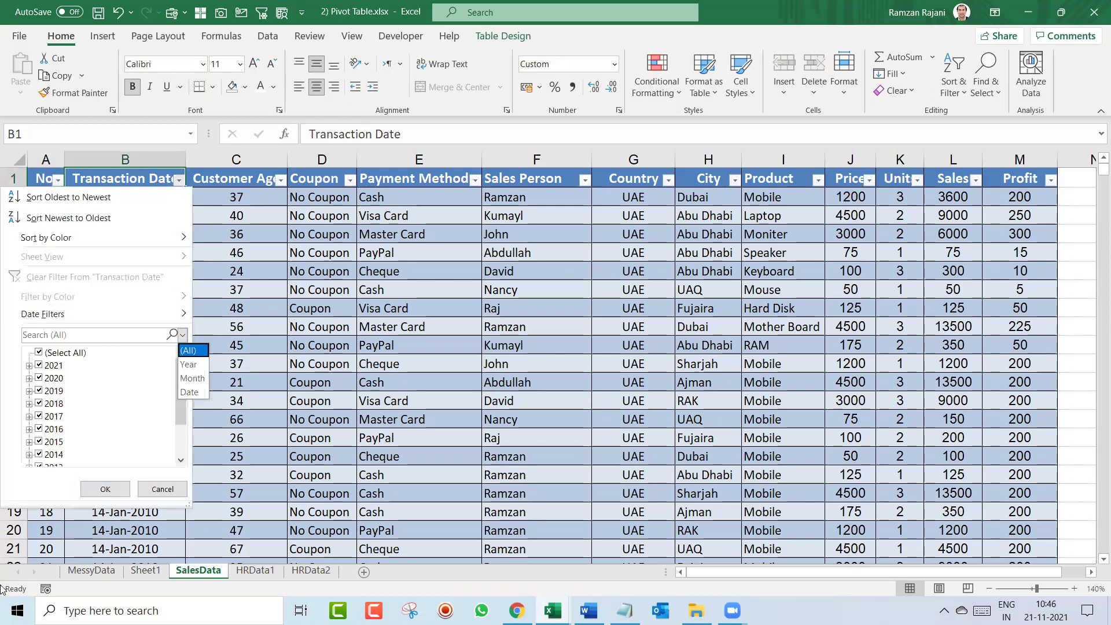
{"action": "left_click", "coordinate": [54, 337]}
{"action": "type", "text": "2013"}
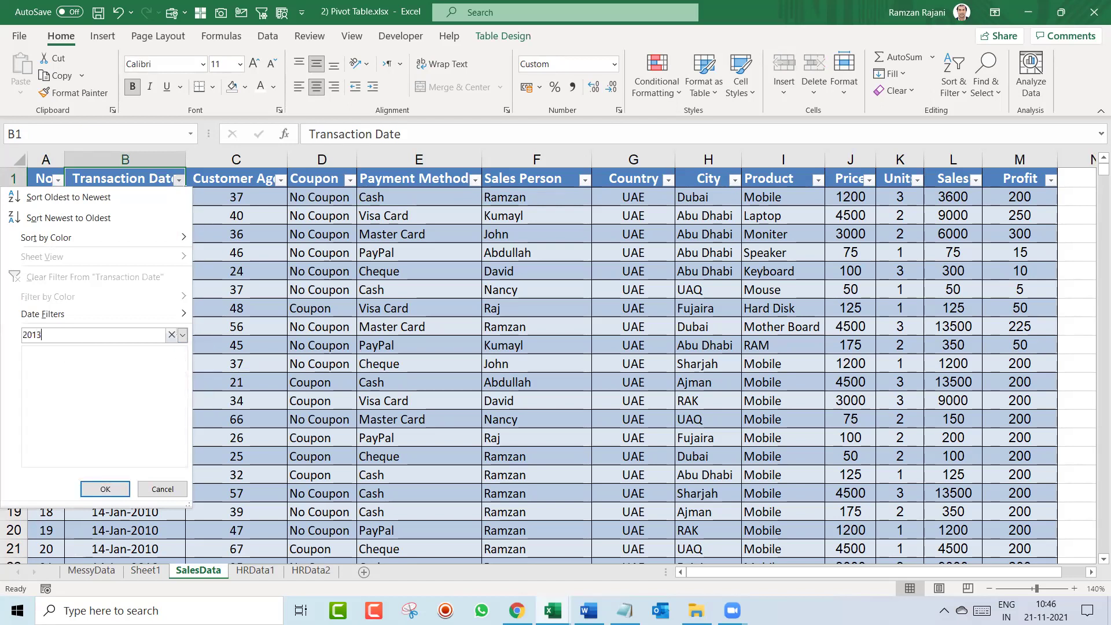
{"action": "key", "text": "Return"}
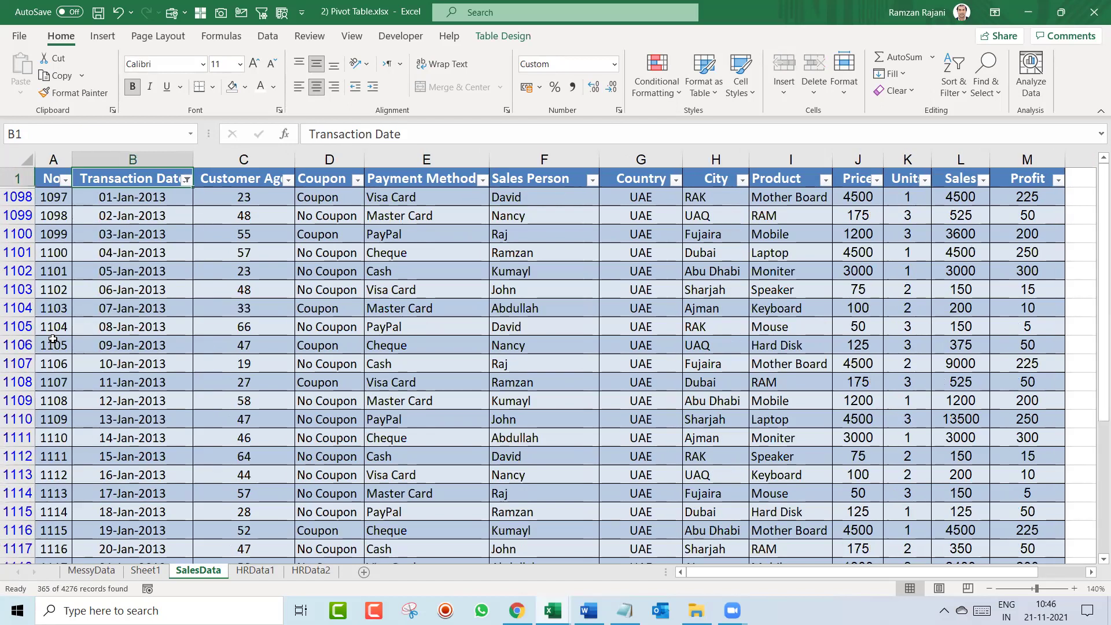
Check the Country filter, then change the Transaction Date filter to 2014
{"action": "key", "text": "Right"}
{"action": "key", "text": "Right"}
{"action": "key", "text": "Right"}
{"action": "key", "text": "Right"}
{"action": "key", "text": "alt+Down"}
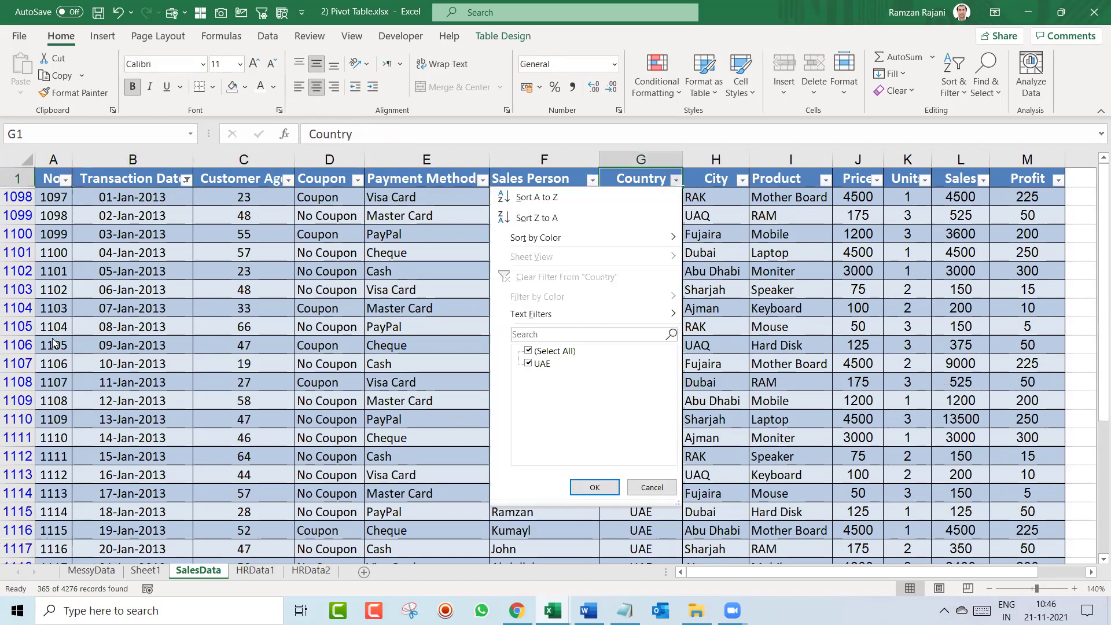
{"action": "key", "text": "Escape"}
{"action": "key", "text": "Left"}
{"action": "key", "text": "Left"}
{"action": "key", "text": "Left"}
{"action": "key", "text": "Left"}
{"action": "key", "text": "Left"}
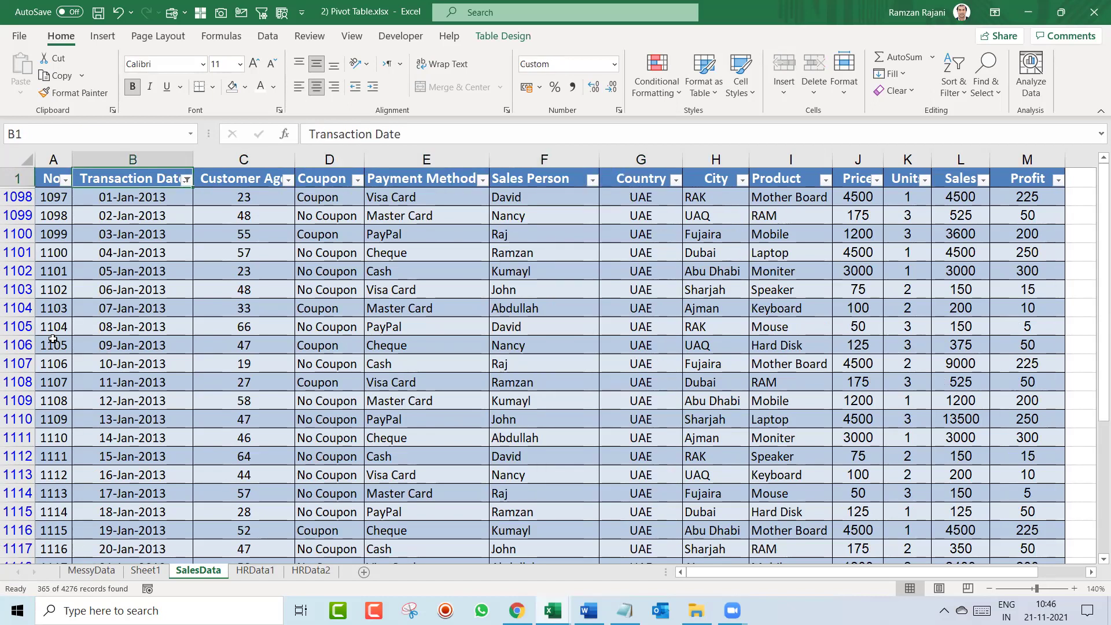
{"action": "key", "text": "alt+Down"}
{"action": "type", "text": "e"}
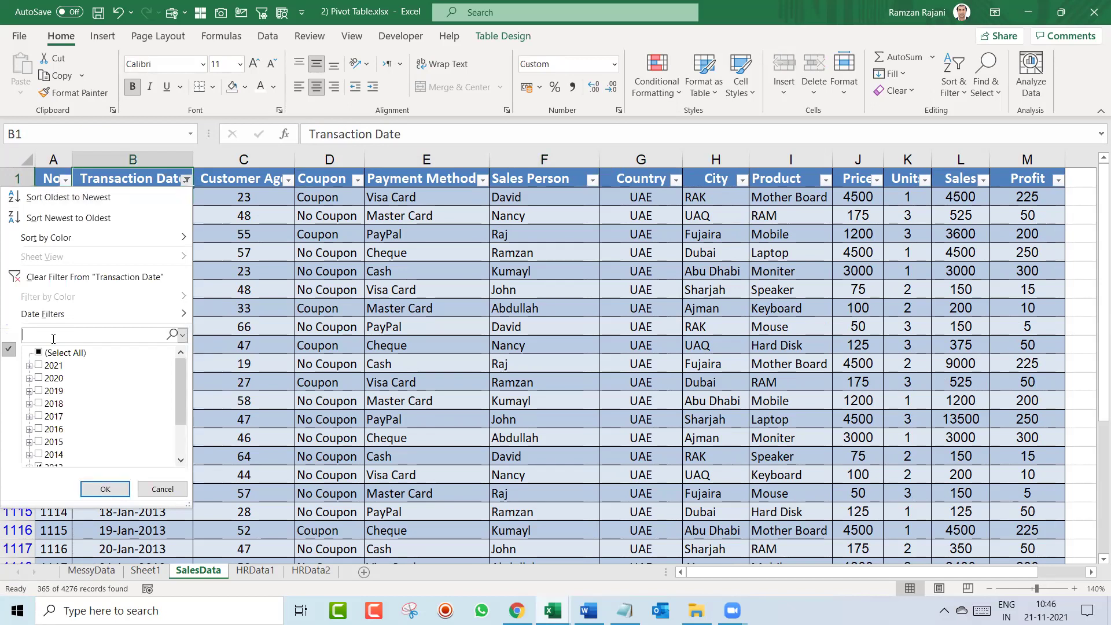
{"action": "type", "text": "2014"}
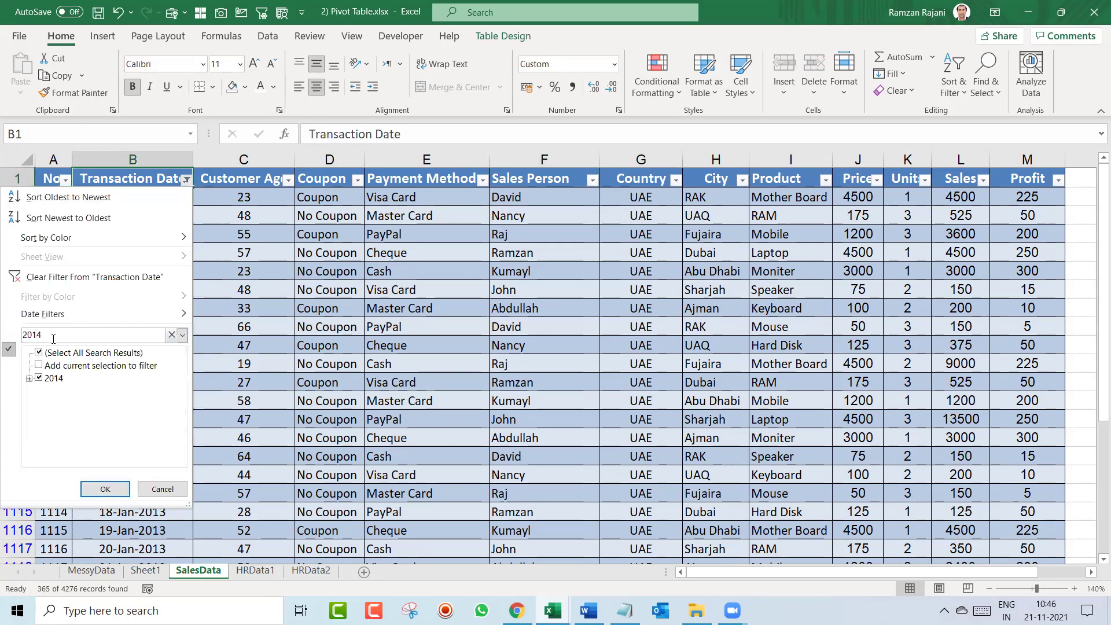
{"action": "key", "text": "Return"}
Turn off all filtering on the sales table and return to the Sheet1 pivot
{"action": "key", "text": "Right"}
{"action": "key", "text": "Right"}
{"action": "key", "text": "Right"}
{"action": "key", "text": "Right"}
{"action": "key", "text": "Right"}
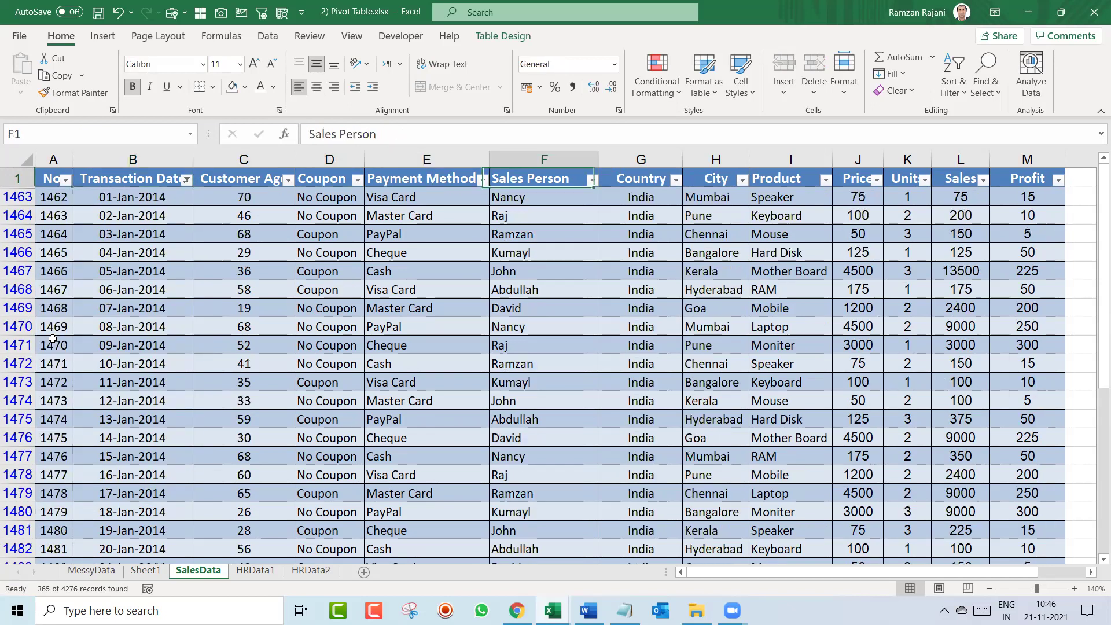
{"action": "key", "text": "alt+Down"}
{"action": "key", "text": "Down"}
{"action": "key", "text": "Down"}
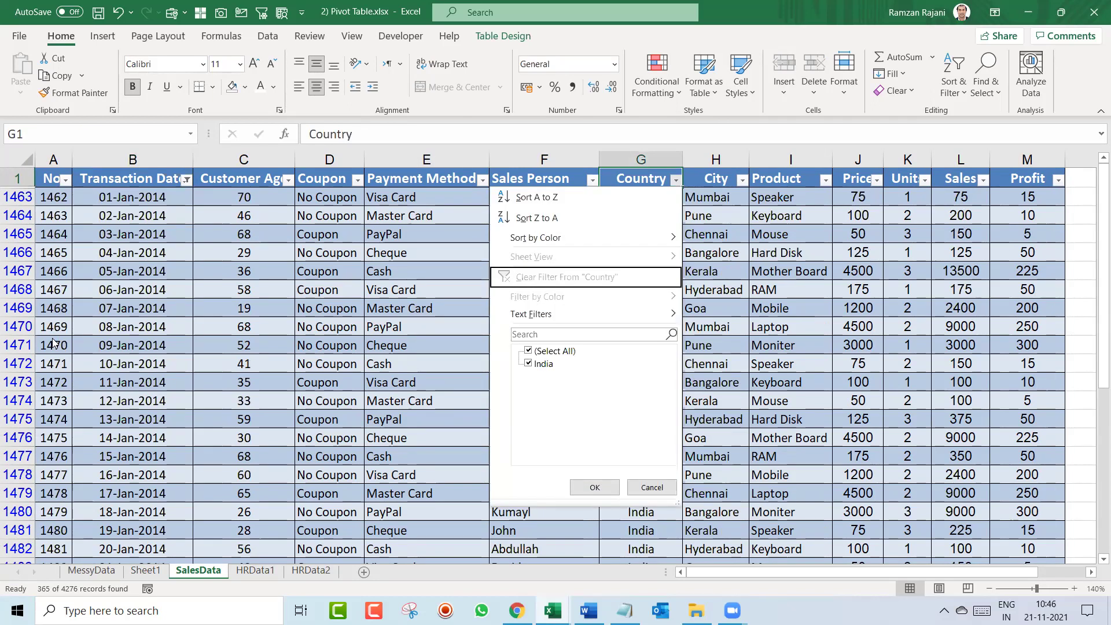
{"action": "key", "text": "Escape"}
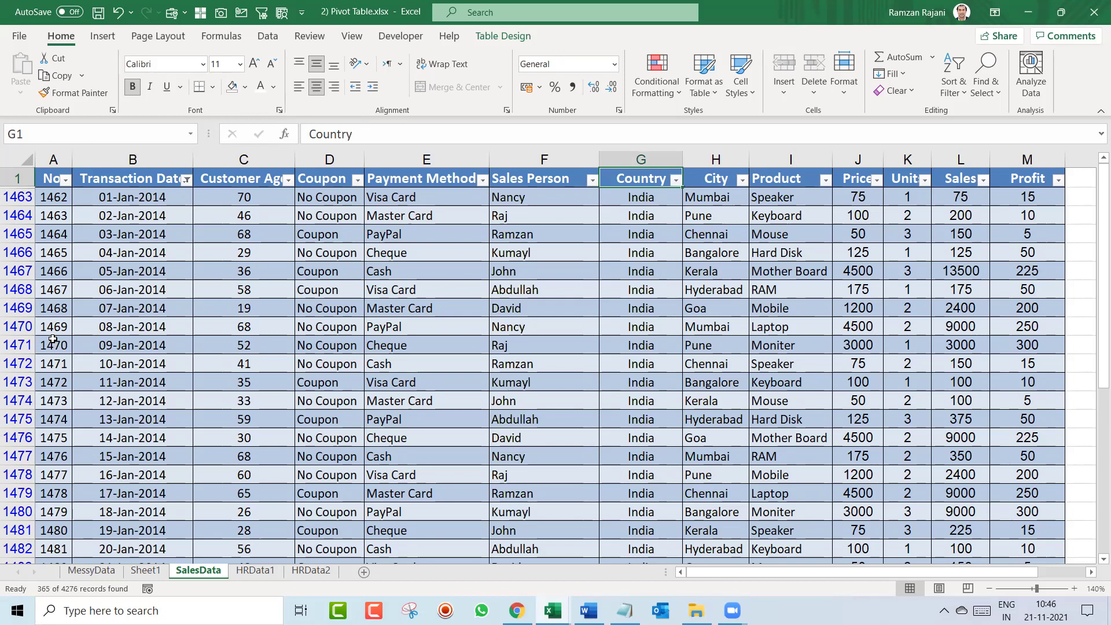
{"action": "key", "text": "ctrl+shift+l"}
{"action": "key", "text": "ctrl+Page_Down"}
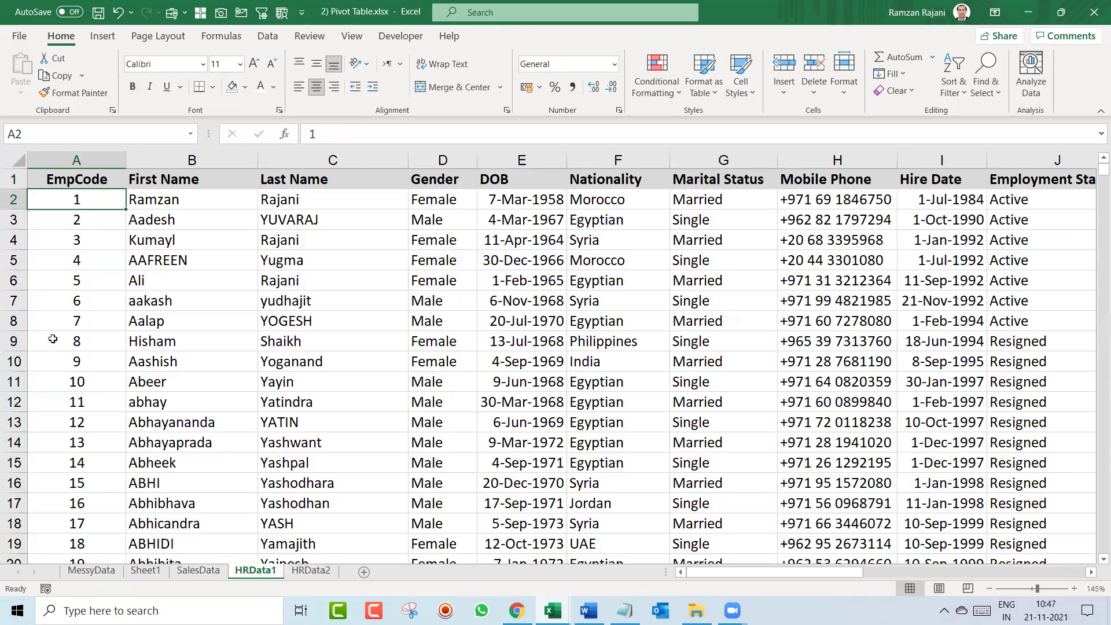
{"action": "key", "text": "ctrl+Page_Up"}
{"action": "key", "text": "ctrl+Page_Up"}
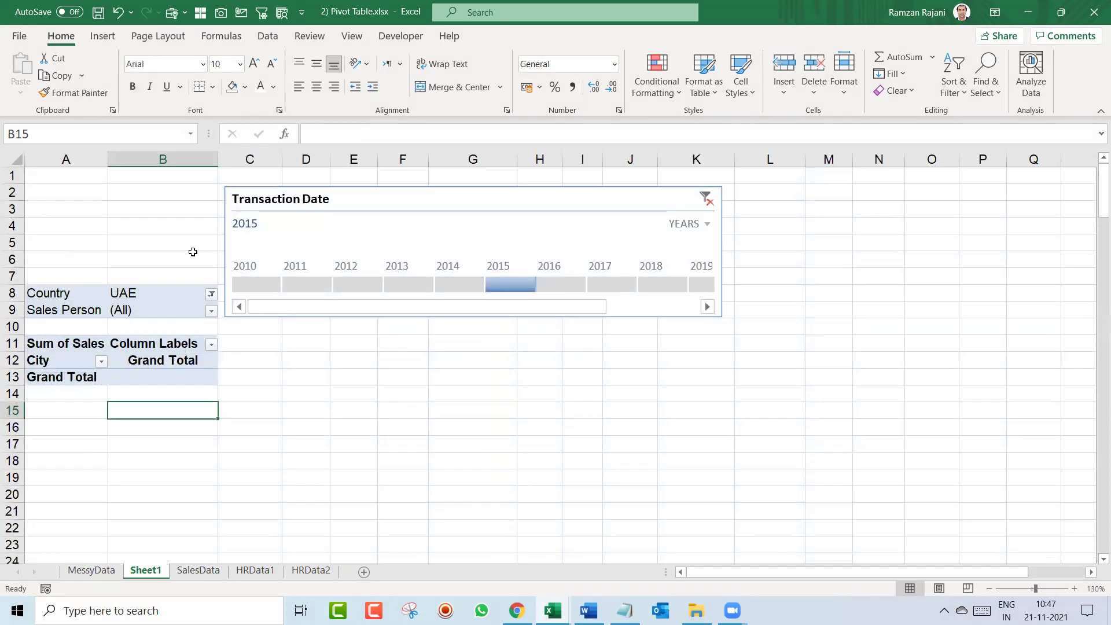
Filter the pivot's Country to India and set the timeline to 2015
{"action": "left_click", "coordinate": [448, 284]}
{"action": "left_click", "coordinate": [170, 361]}
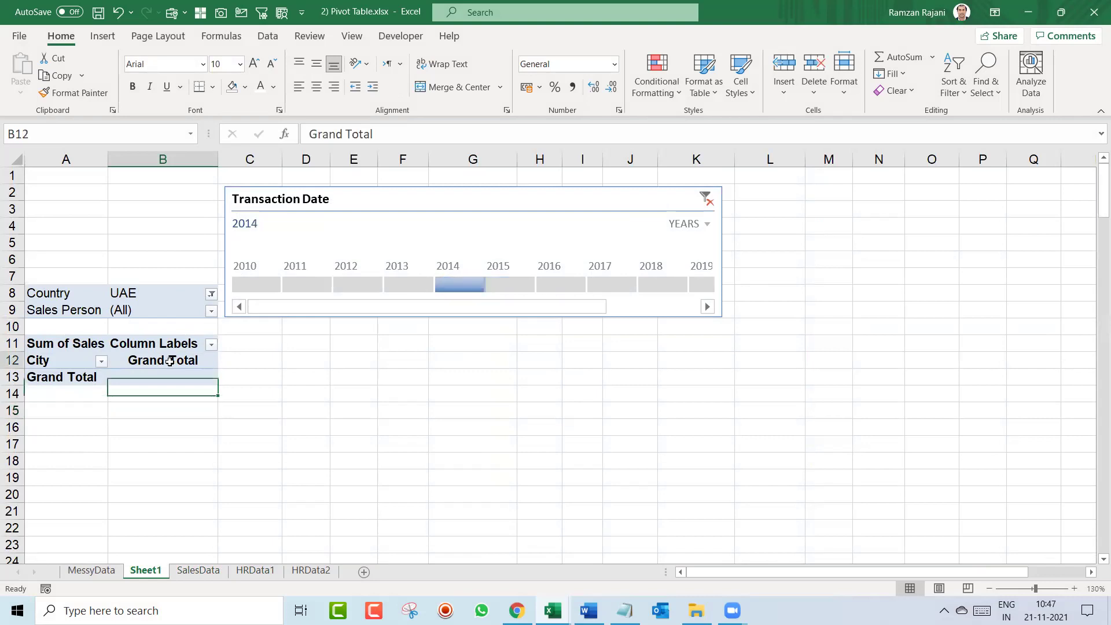
{"action": "left_click", "coordinate": [211, 294]}
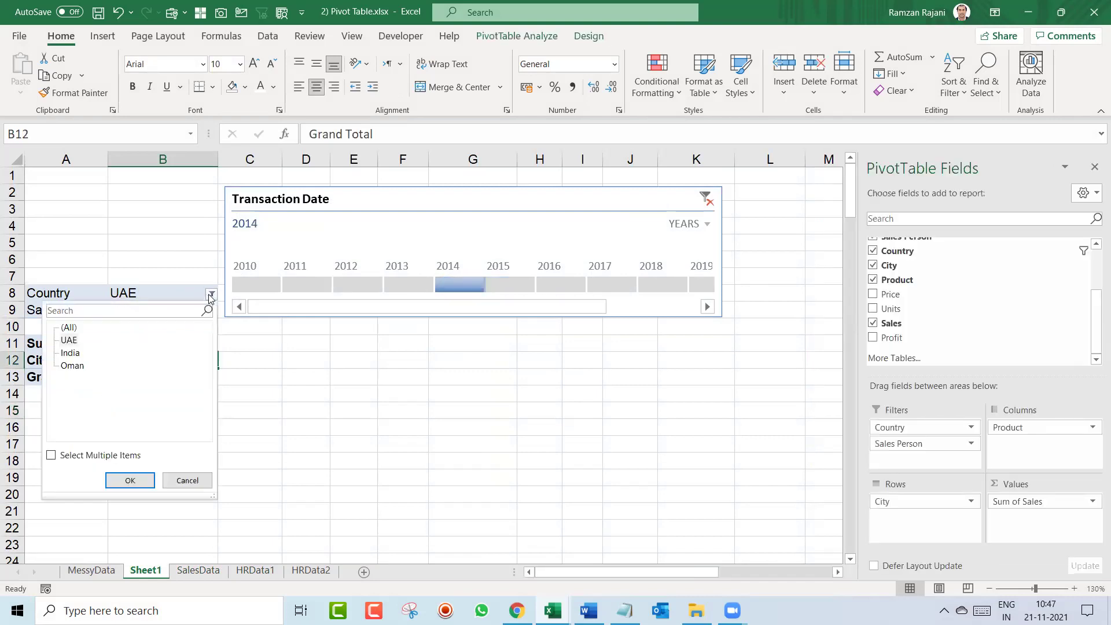
{"action": "left_click", "coordinate": [70, 353]}
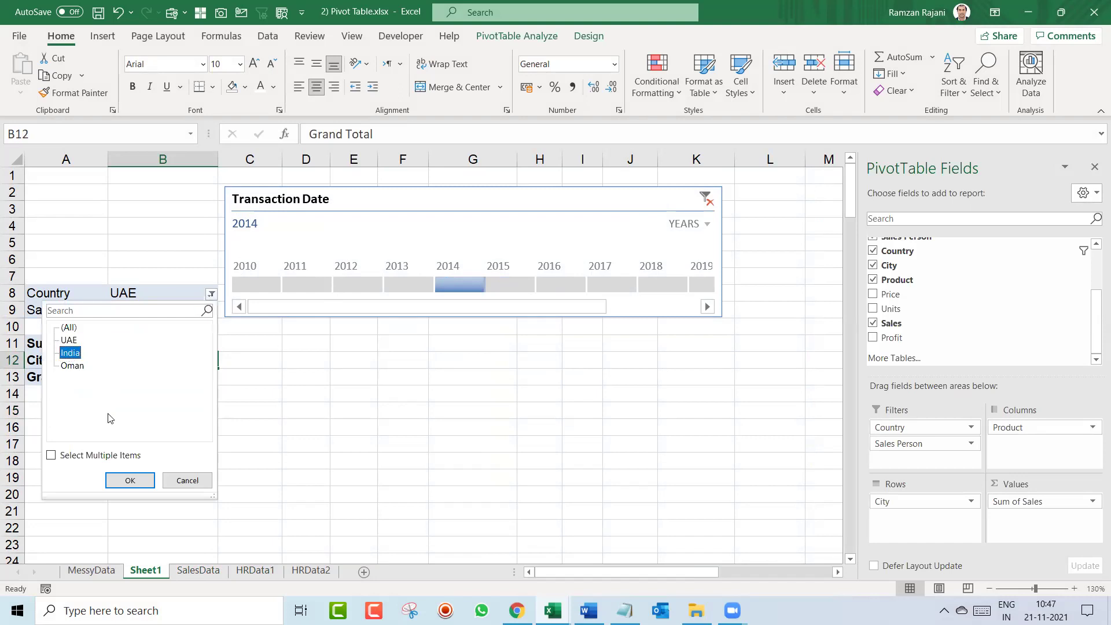
{"action": "left_click", "coordinate": [131, 480]}
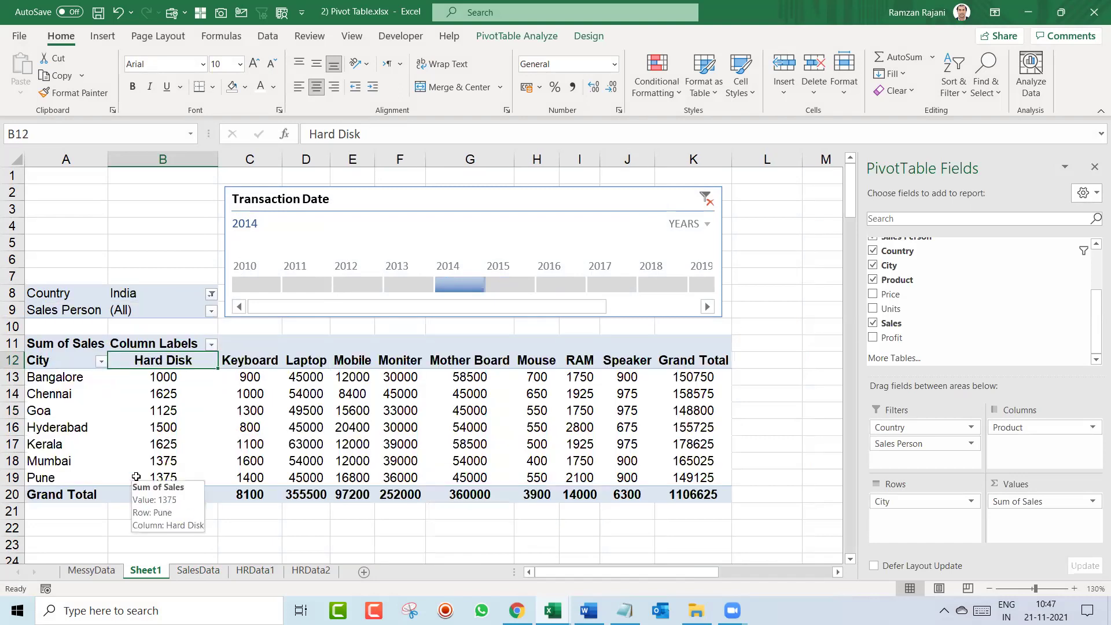
{"action": "left_click", "coordinate": [503, 292]}
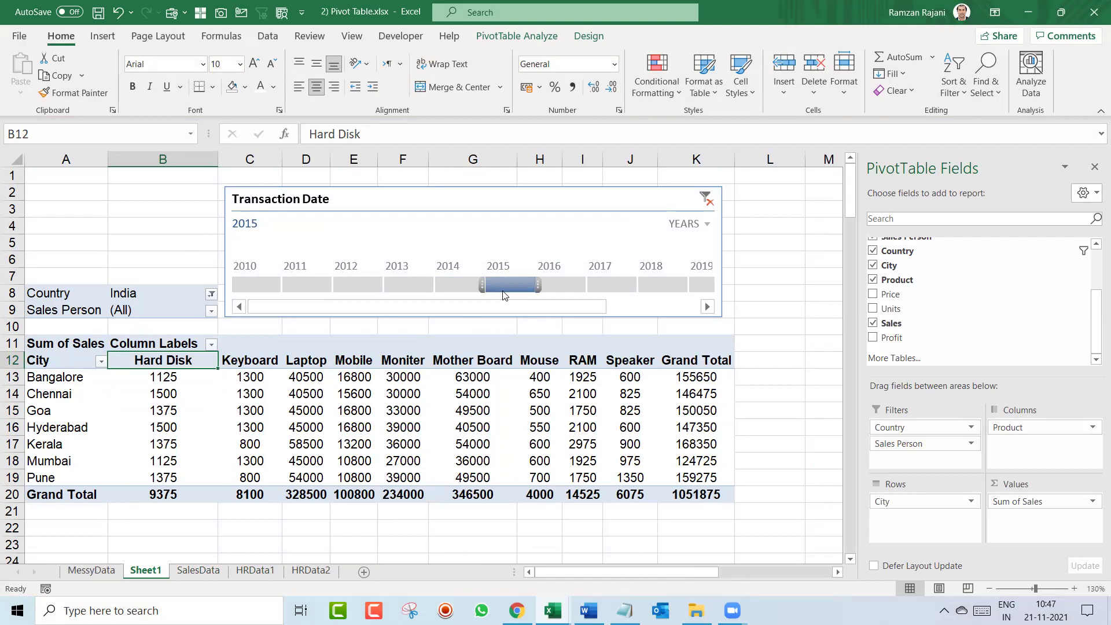
Glance at SalesData, return to Sheet1 and open the Country filter list
{"action": "key", "text": "ctrl+Page_Down"}
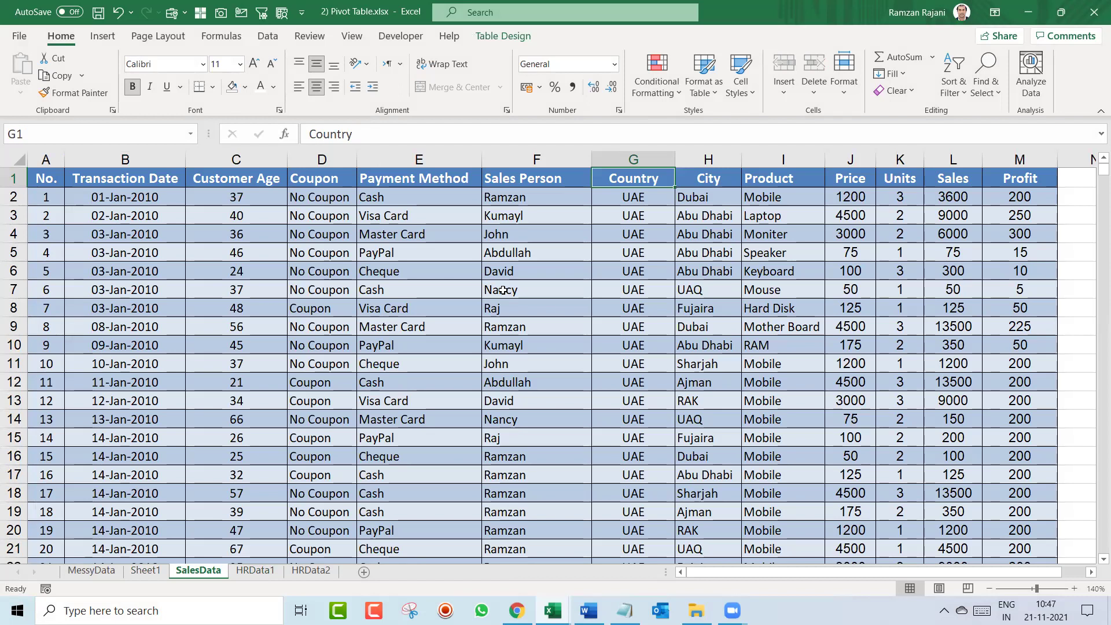
{"action": "key", "text": "ctrl+Page_Up"}
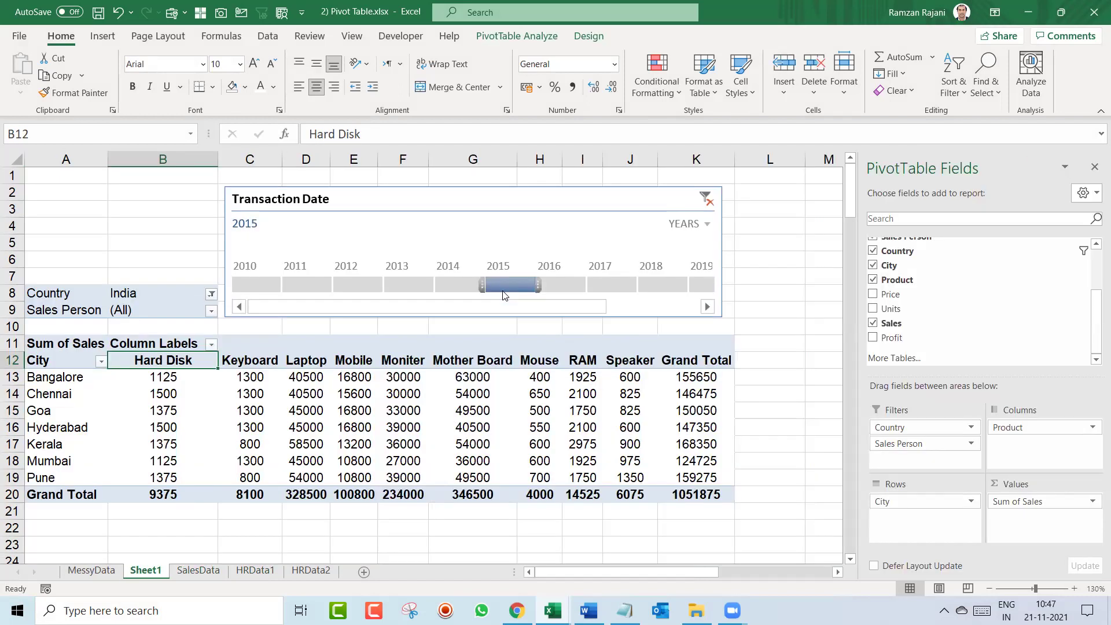
{"action": "left_click", "coordinate": [212, 295]}
Leave the Country filter unchanged, switch the timeline to MONTHS and drag it to the top-left corner
{"action": "left_click", "coordinate": [195, 476]}
{"action": "left_click", "coordinate": [698, 224]}
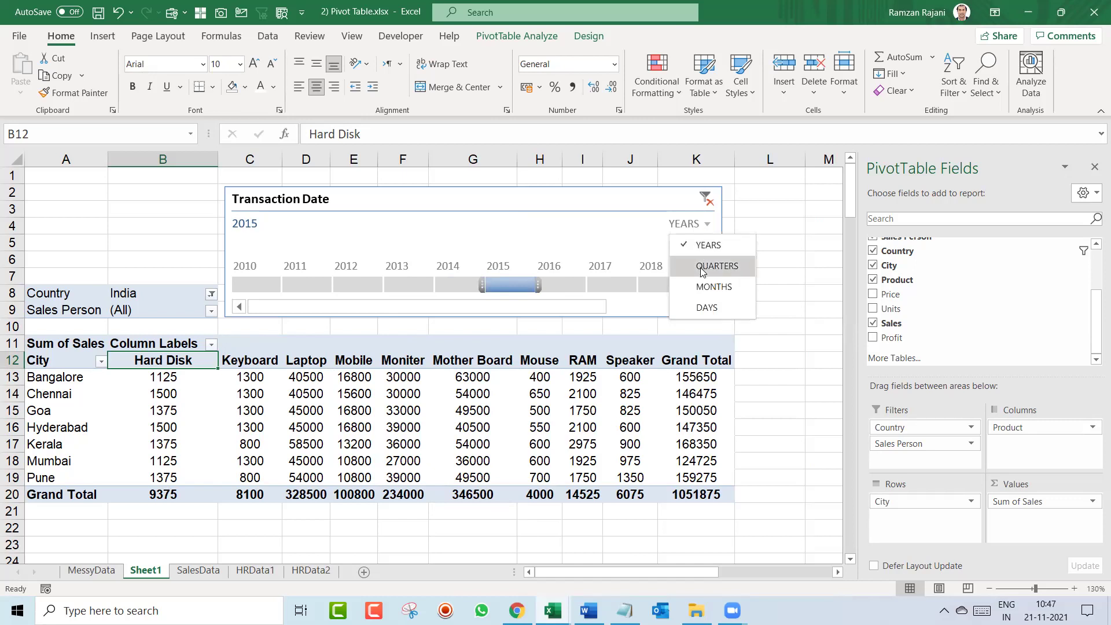
{"action": "left_click", "coordinate": [701, 287]}
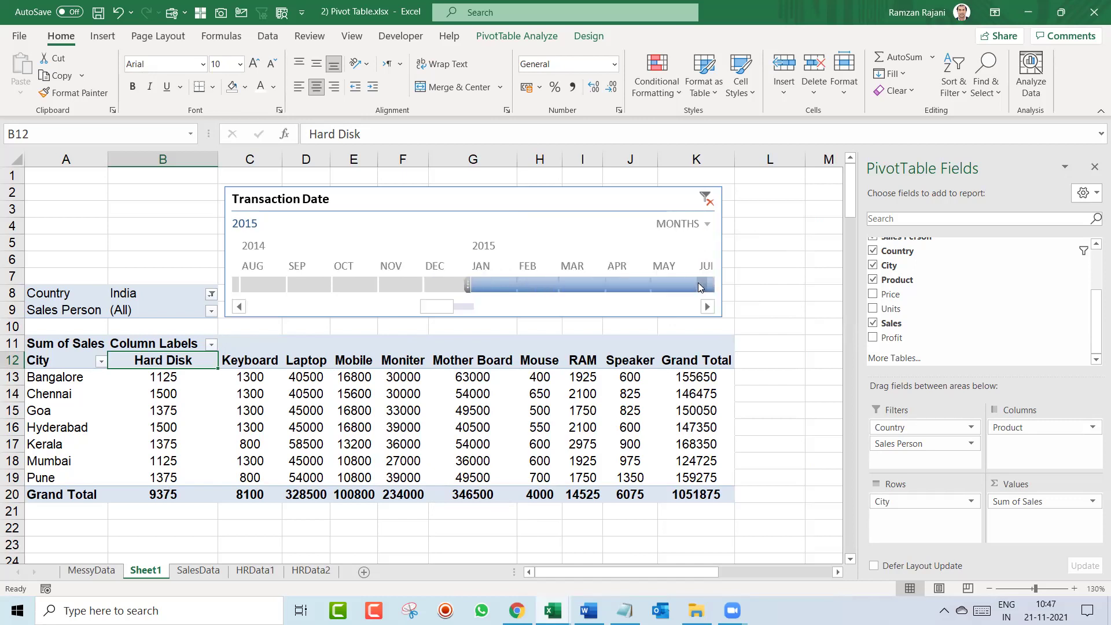
{"action": "left_click_drag", "start_coordinate": [231, 201], "coordinate": [33, 183]}
Stretch the timeline to column K and insert a blank row at row 8
{"action": "left_click_drag", "start_coordinate": [532, 300], "coordinate": [734, 280]}
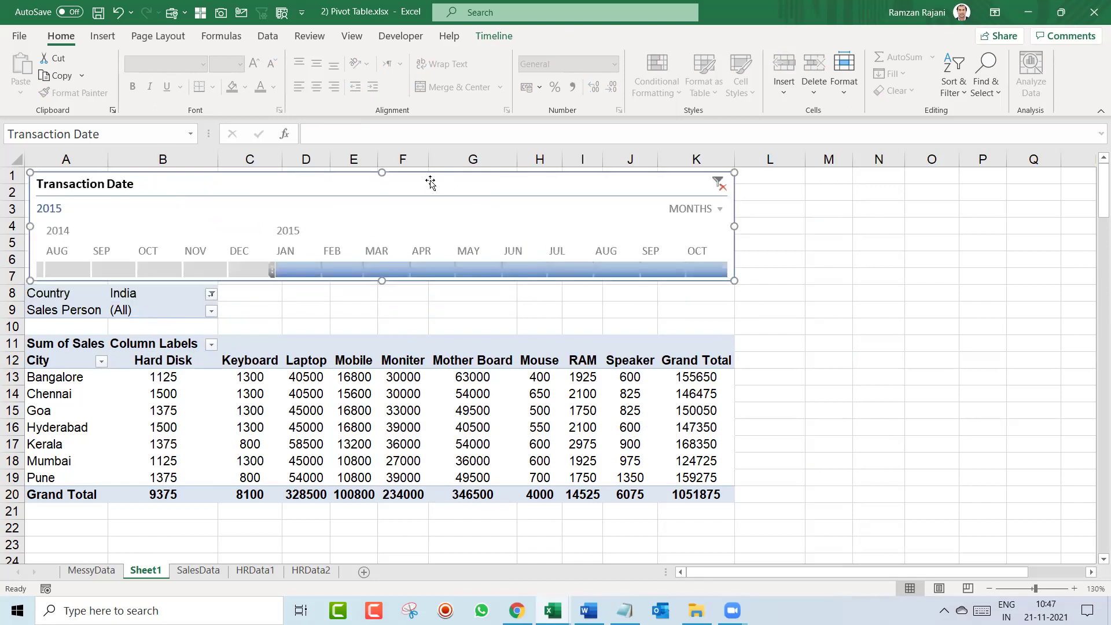
{"action": "left_click", "coordinate": [12, 293]}
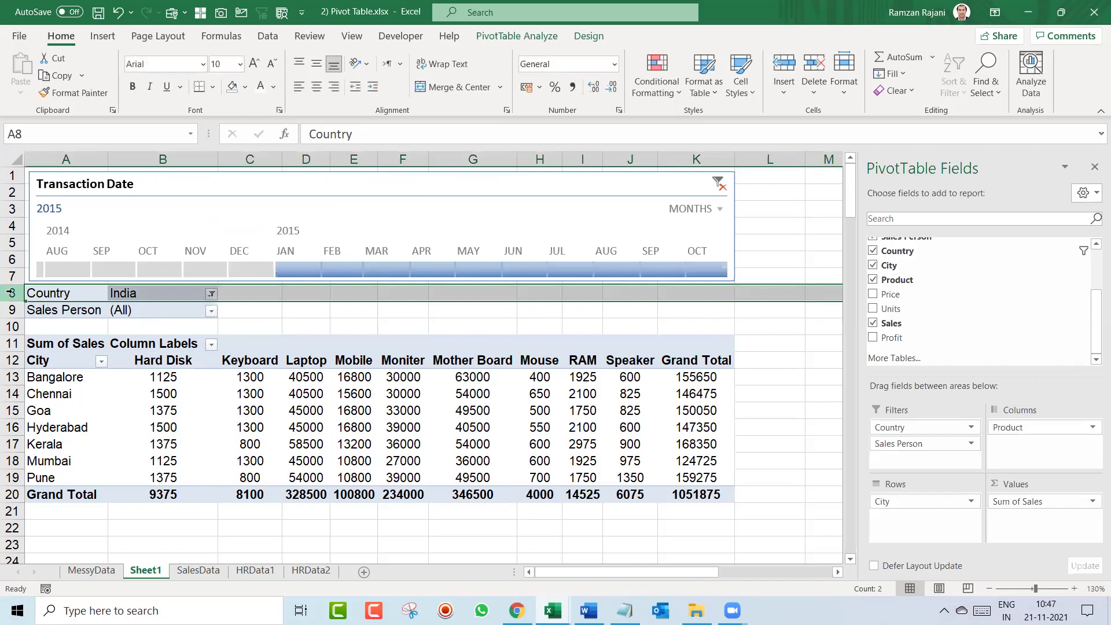
{"action": "key", "text": "ctrl+shift+plus"}
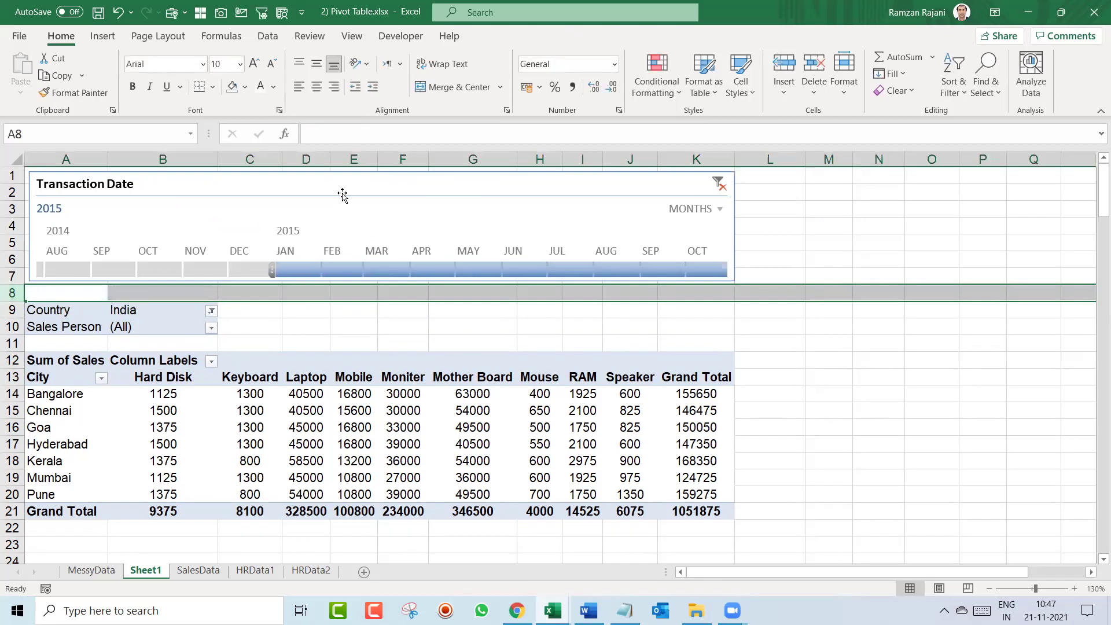
{"action": "left_click", "coordinate": [343, 196]}
{"action": "left_click_drag", "start_coordinate": [379, 291], "coordinate": [378, 296]}
{"action": "left_click", "coordinate": [355, 339]}
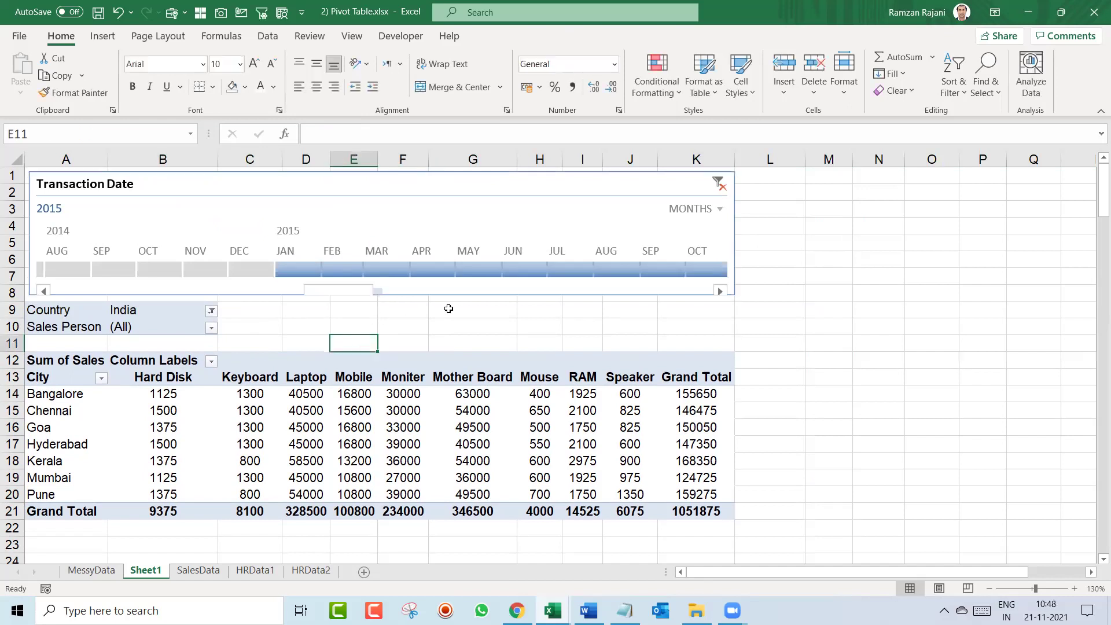
{"action": "left_click", "coordinate": [414, 190]}
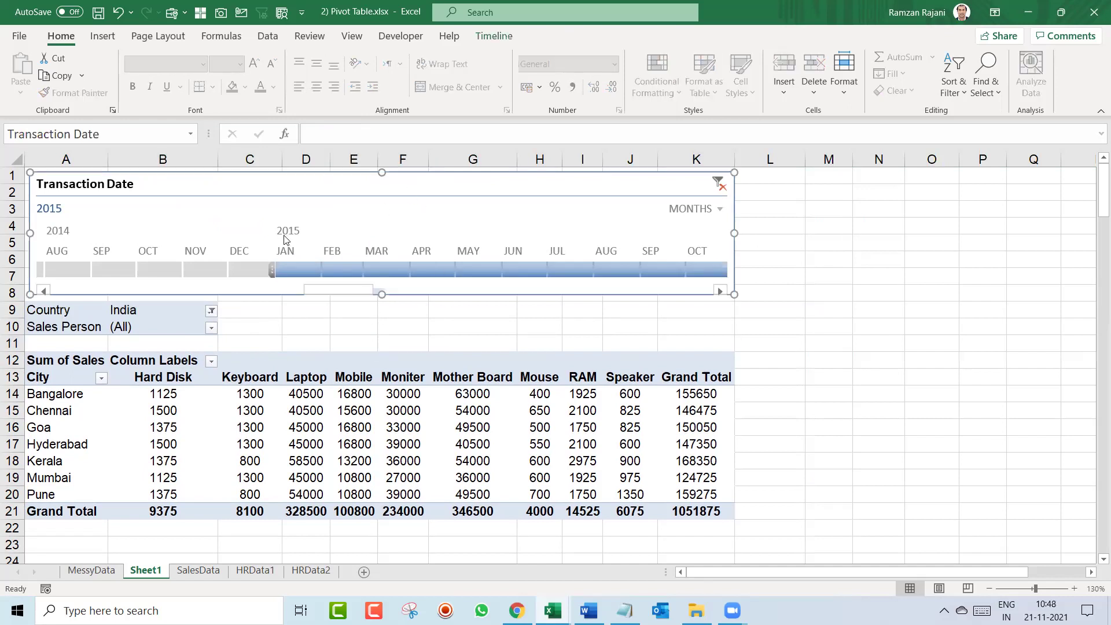
Filter the pivot month by month from January to August 2015
{"action": "left_click", "coordinate": [298, 268]}
{"action": "left_click", "coordinate": [343, 268]}
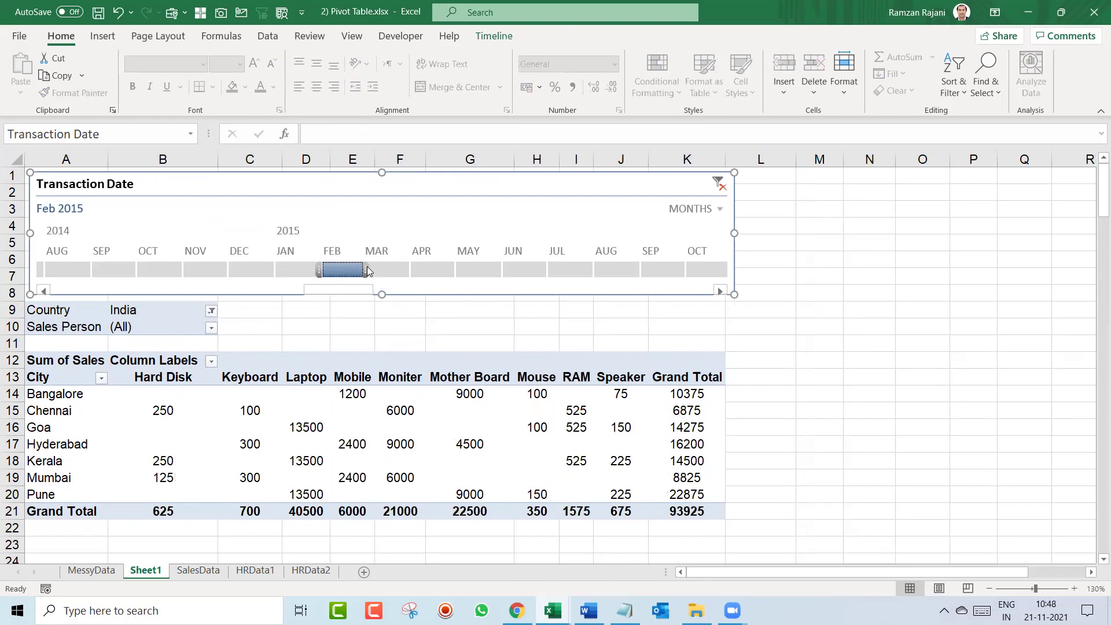
{"action": "left_click", "coordinate": [369, 270]}
{"action": "left_click", "coordinate": [422, 270]}
{"action": "left_click", "coordinate": [470, 270]}
{"action": "left_click", "coordinate": [524, 271]}
{"action": "left_click", "coordinate": [573, 271]}
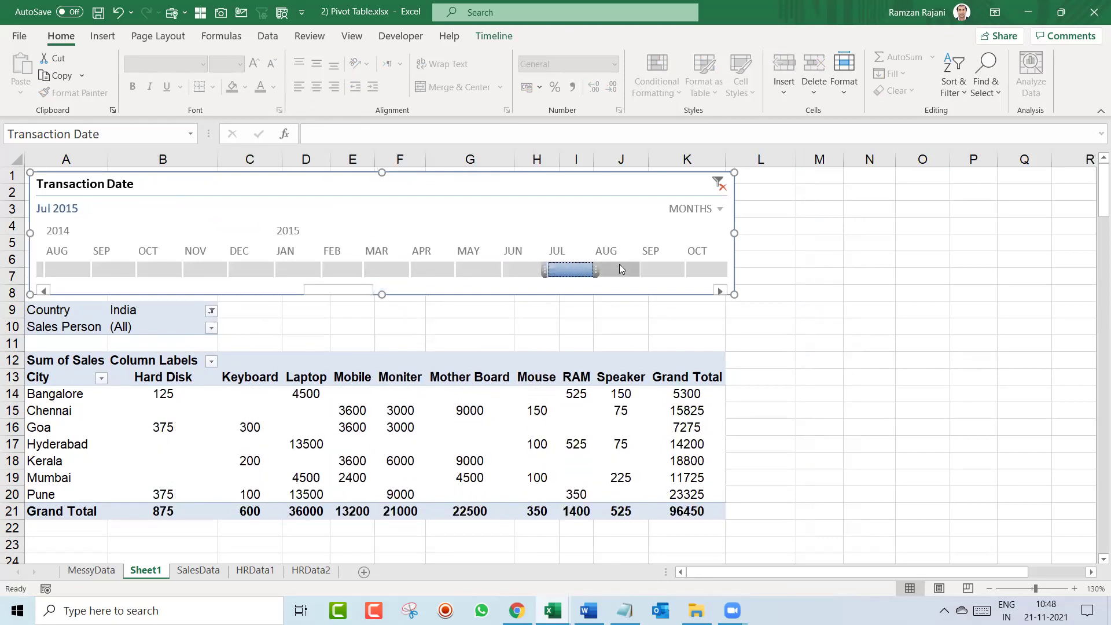
{"action": "left_click", "coordinate": [619, 265]}
Switch the timeline to QUARTERS, sweep a range toward 2017, then clear it to All Periods
{"action": "left_click", "coordinate": [686, 211]}
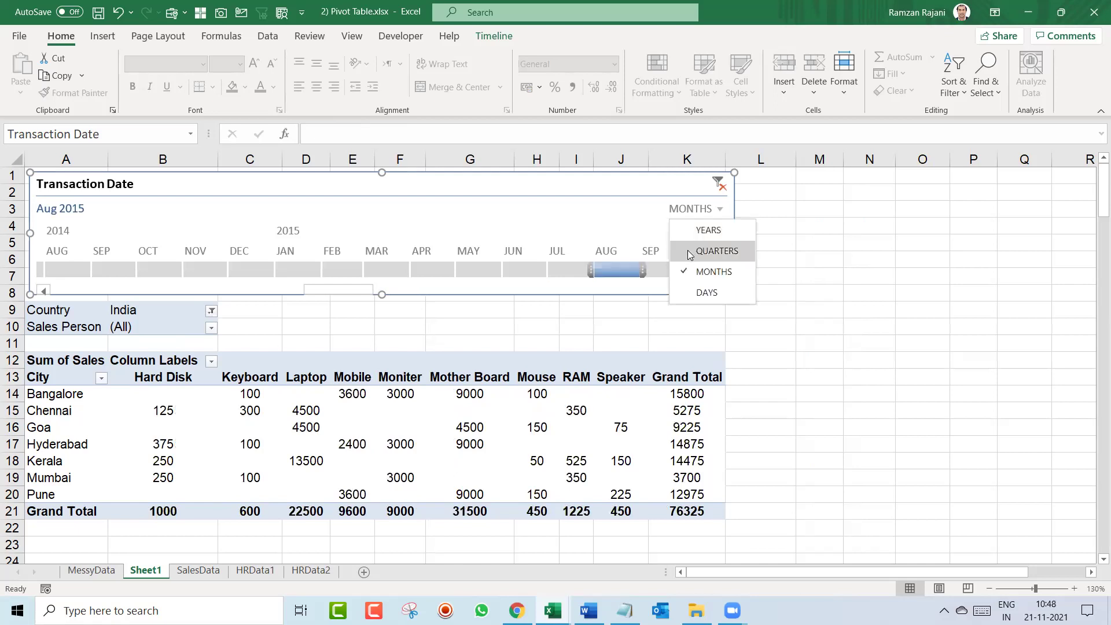
{"action": "left_click", "coordinate": [716, 251]}
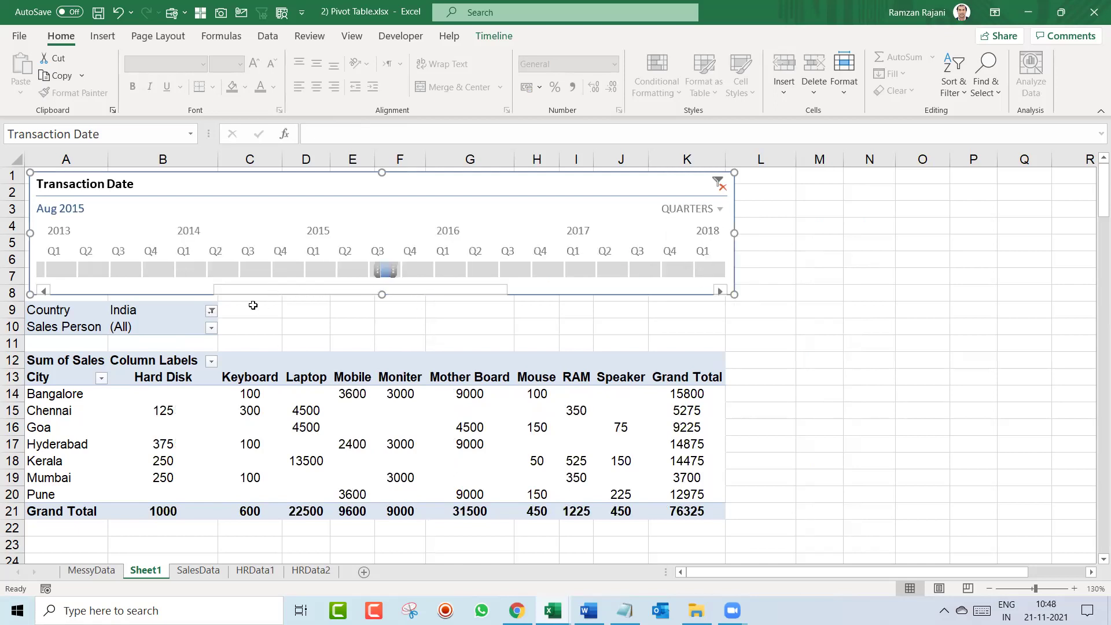
{"action": "left_click_drag", "start_coordinate": [191, 267], "coordinate": [582, 270]}
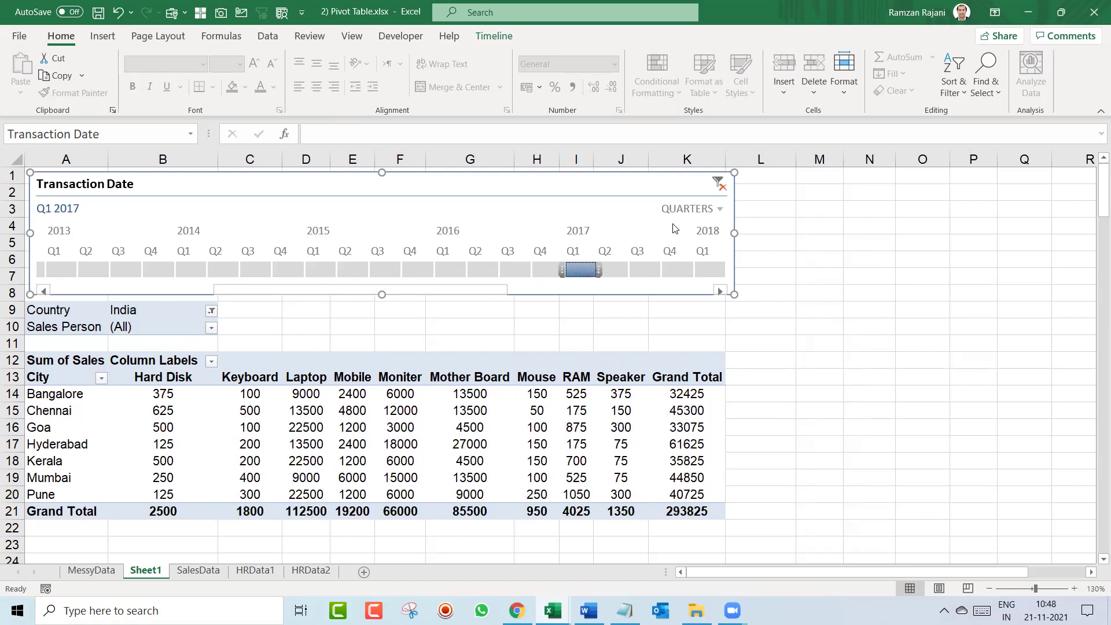
{"action": "left_click", "coordinate": [718, 184]}
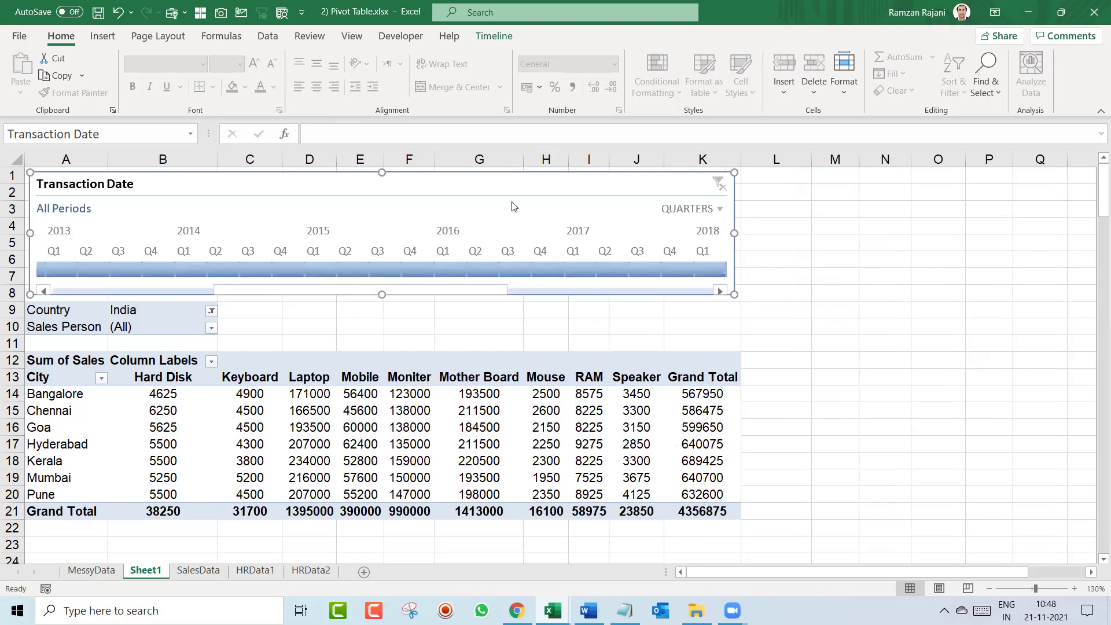
{"action": "left_click", "coordinate": [643, 390]}
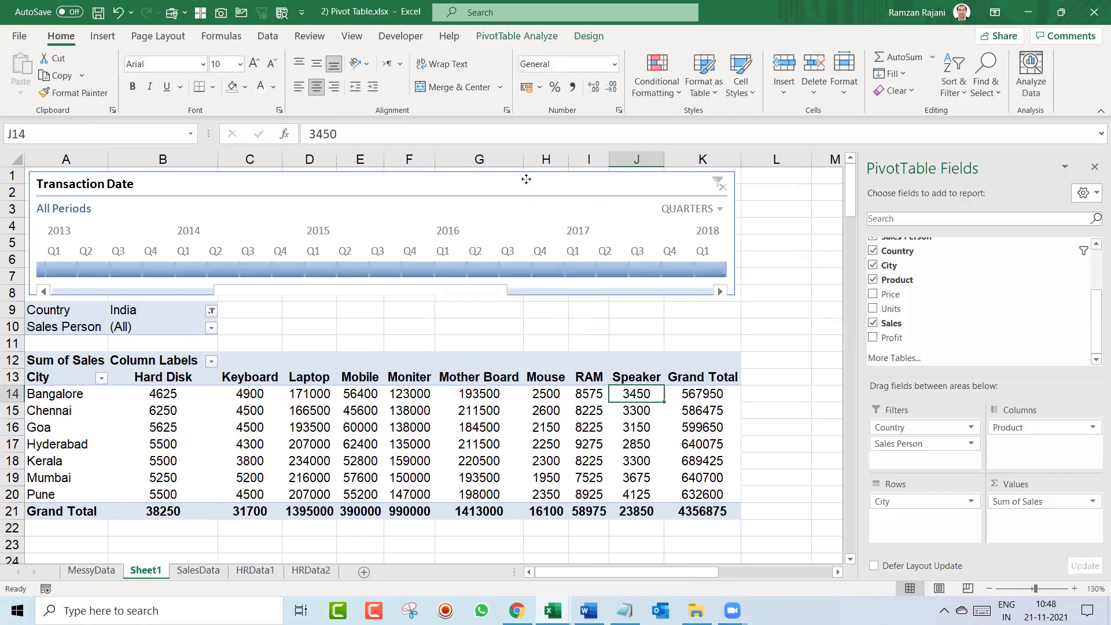
Switch the timeline from QUARTERS to MONTHS and filter the pivot to JAN 2015
{"action": "left_click", "coordinate": [526, 182]}
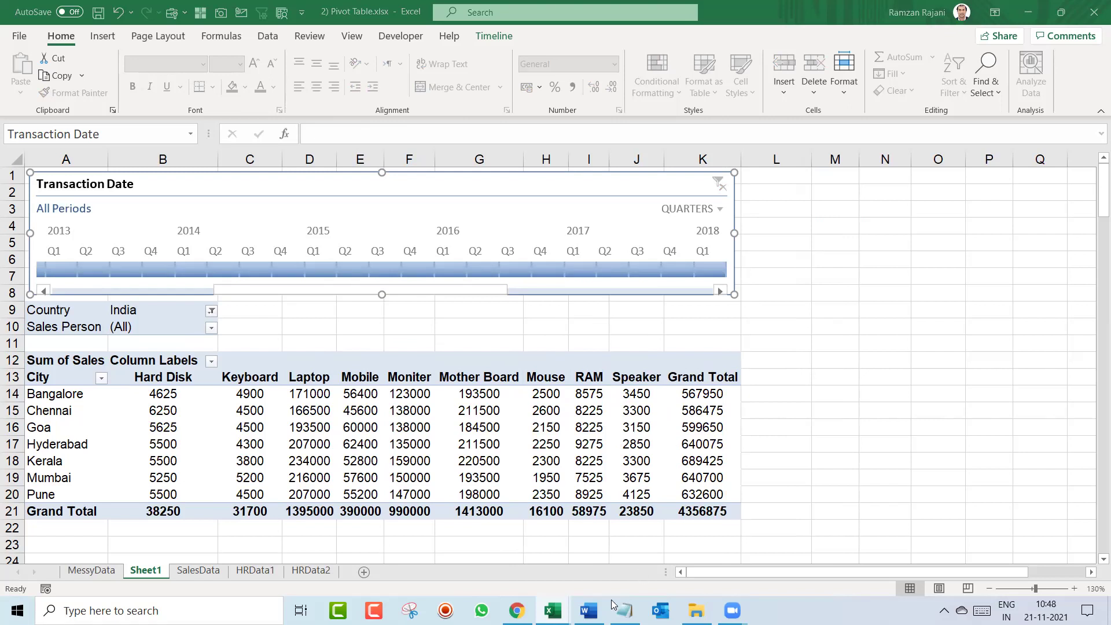
{"action": "left_click", "coordinate": [523, 389]}
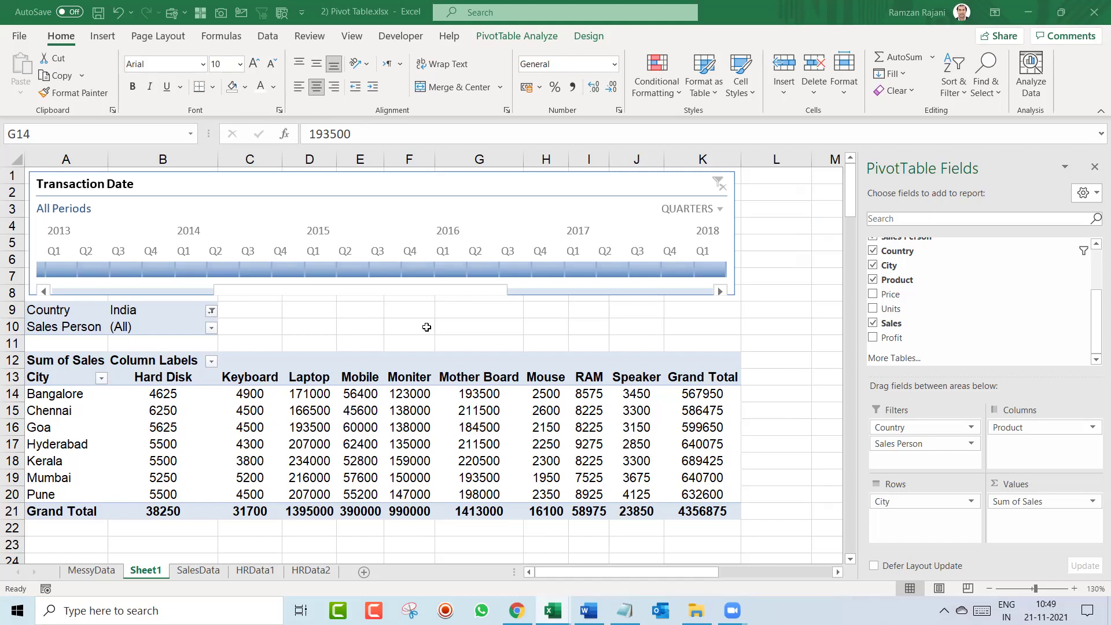
{"action": "left_click", "coordinate": [686, 209]}
{"action": "left_click", "coordinate": [698, 271]}
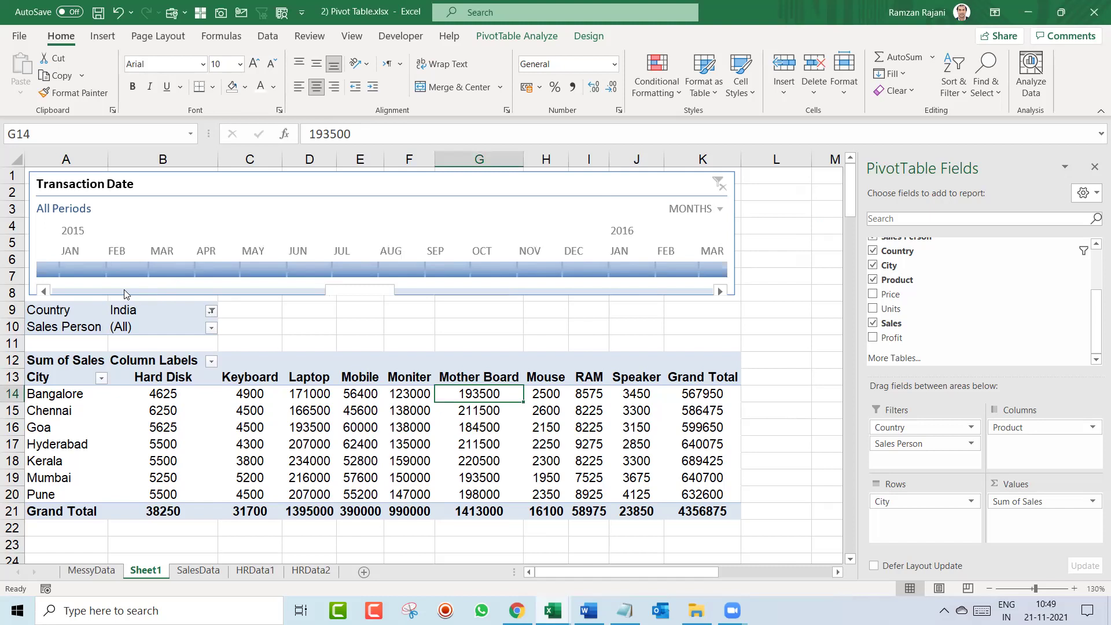
{"action": "left_click", "coordinate": [89, 267]}
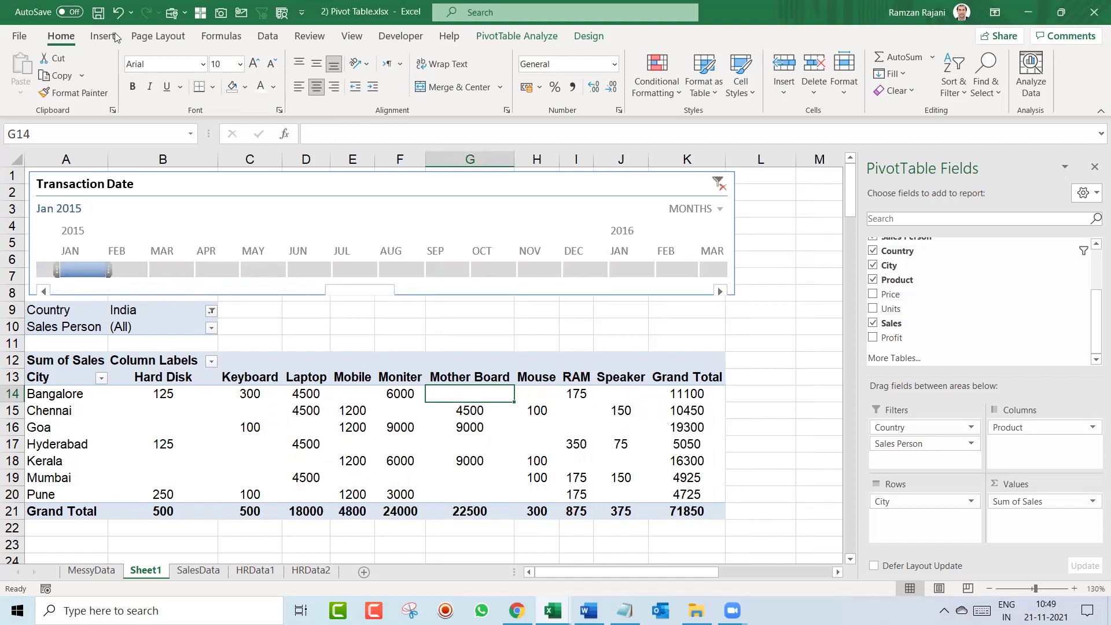
Set the pivot's PivotTable Options to show 0 in empty cells
{"action": "right_click", "coordinate": [361, 397]}
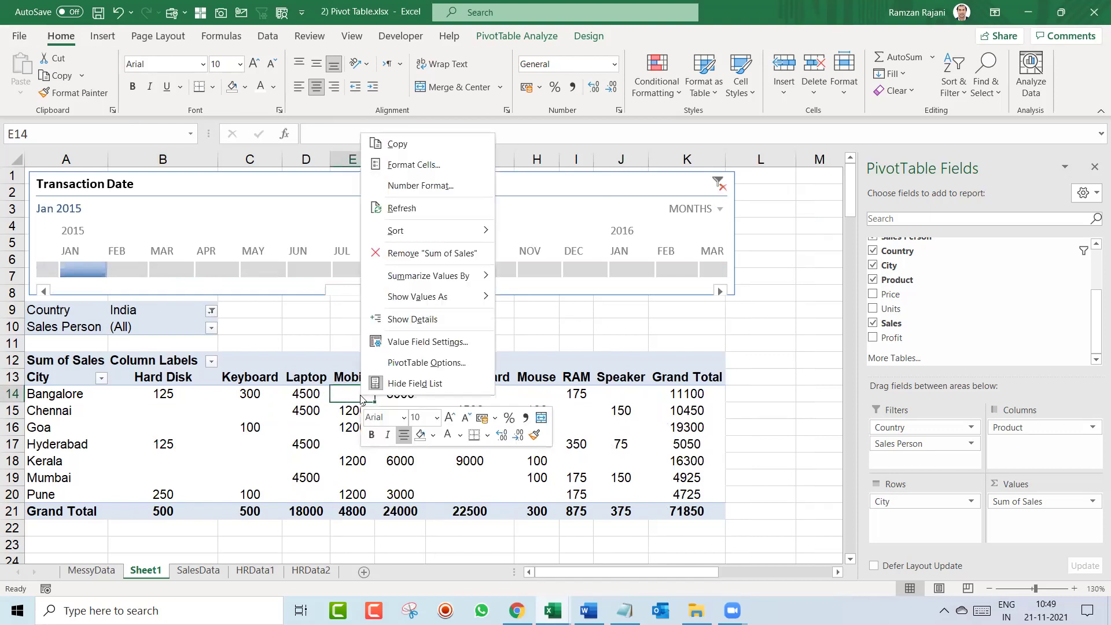
{"action": "left_click", "coordinate": [381, 363]}
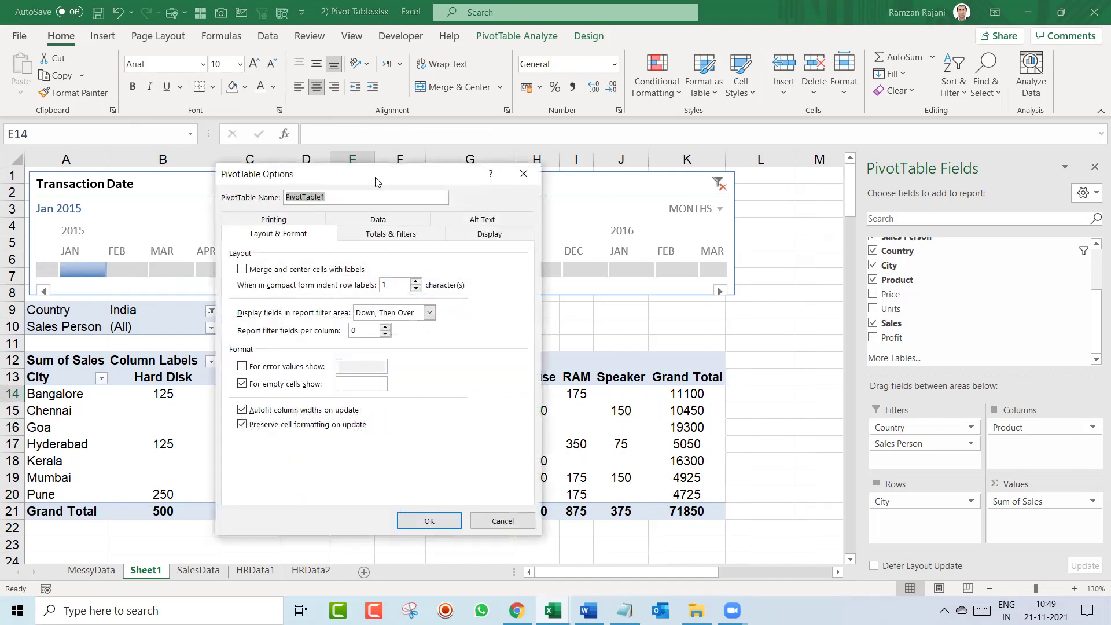
{"action": "left_click_drag", "start_coordinate": [375, 181], "coordinate": [560, 43]}
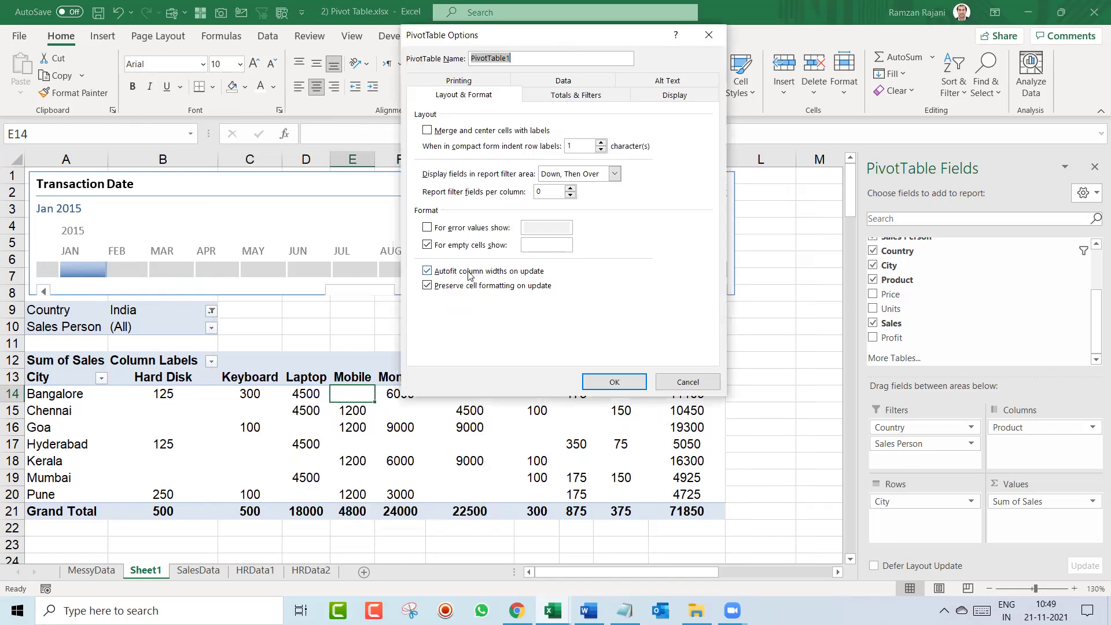
{"action": "left_click", "coordinate": [566, 245]}
{"action": "type", "text": "0"}
{"action": "left_click", "coordinate": [599, 377]}
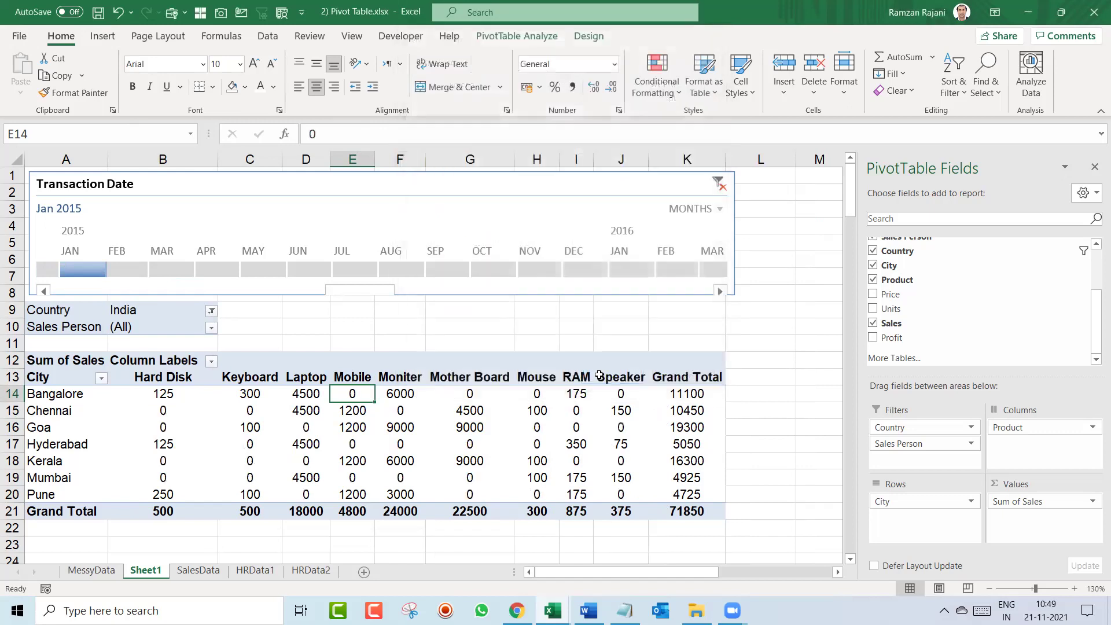
Change the empty-cell text in PivotTable Options to 'No Sales ?'
{"action": "right_click", "coordinate": [475, 394]}
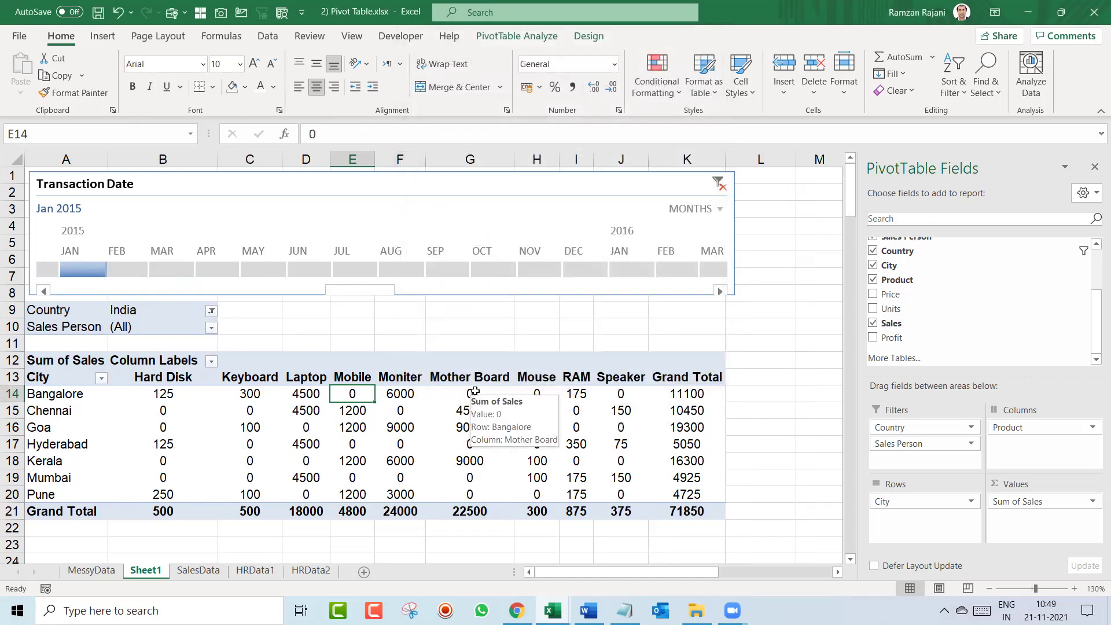
{"action": "left_click", "coordinate": [514, 360]}
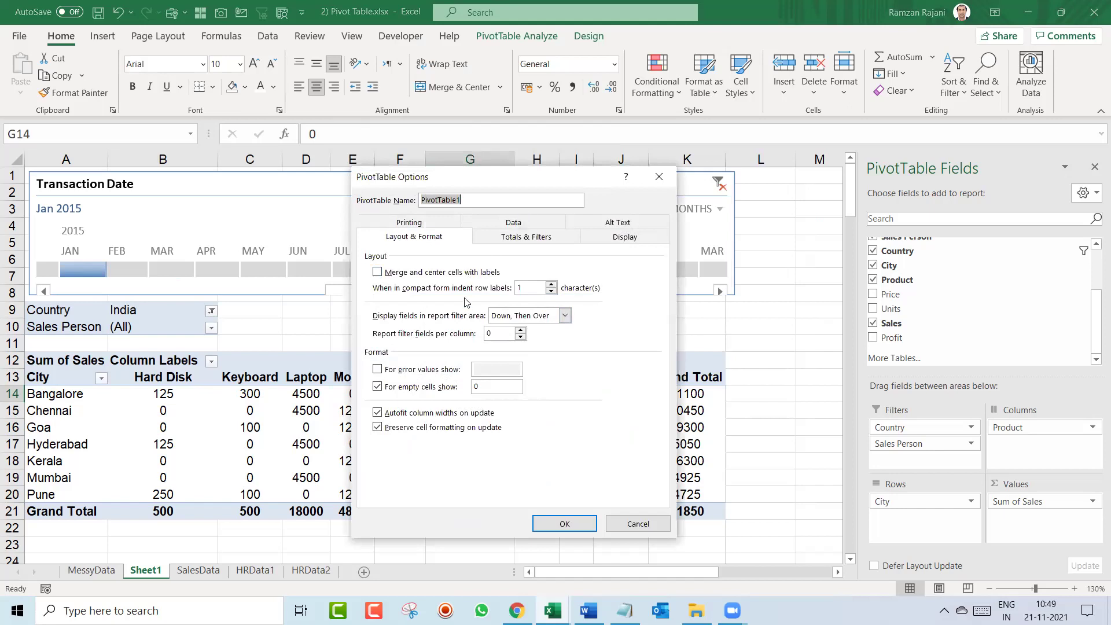
{"action": "left_click", "coordinate": [483, 390]}
{"action": "type", "text": "Wh"}
{"action": "key", "text": "BackSpace"}
{"action": "key", "text": "BackSpace"}
{"action": "type", "text": "No D"}
{"action": "key", "text": "BackSpace"}
{"action": "type", "text": "Sales ?"}
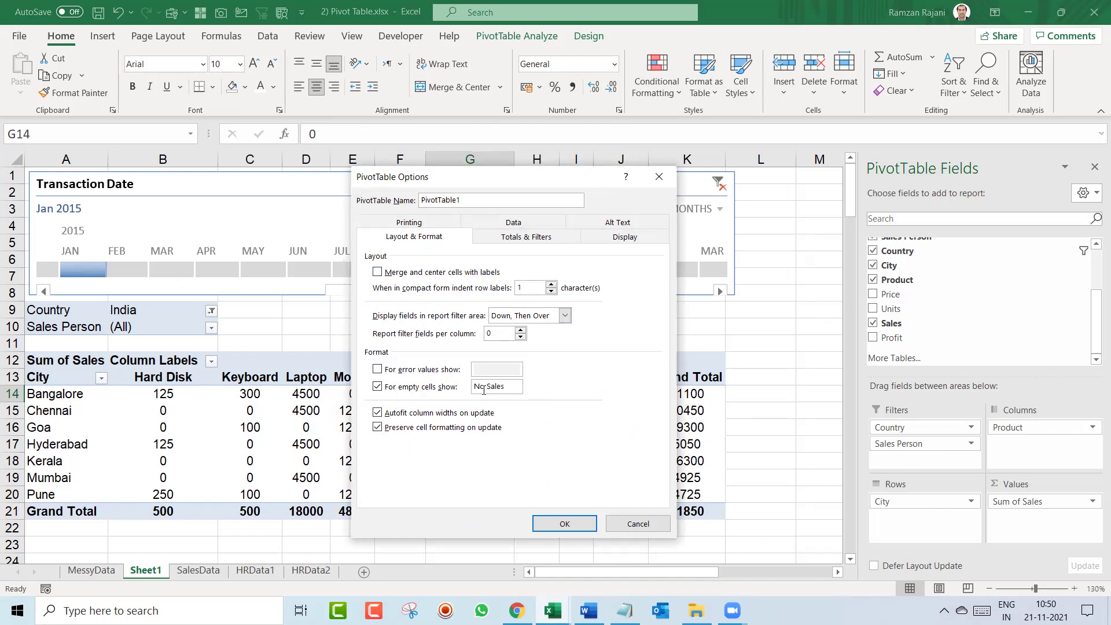
{"action": "left_click", "coordinate": [572, 523]}
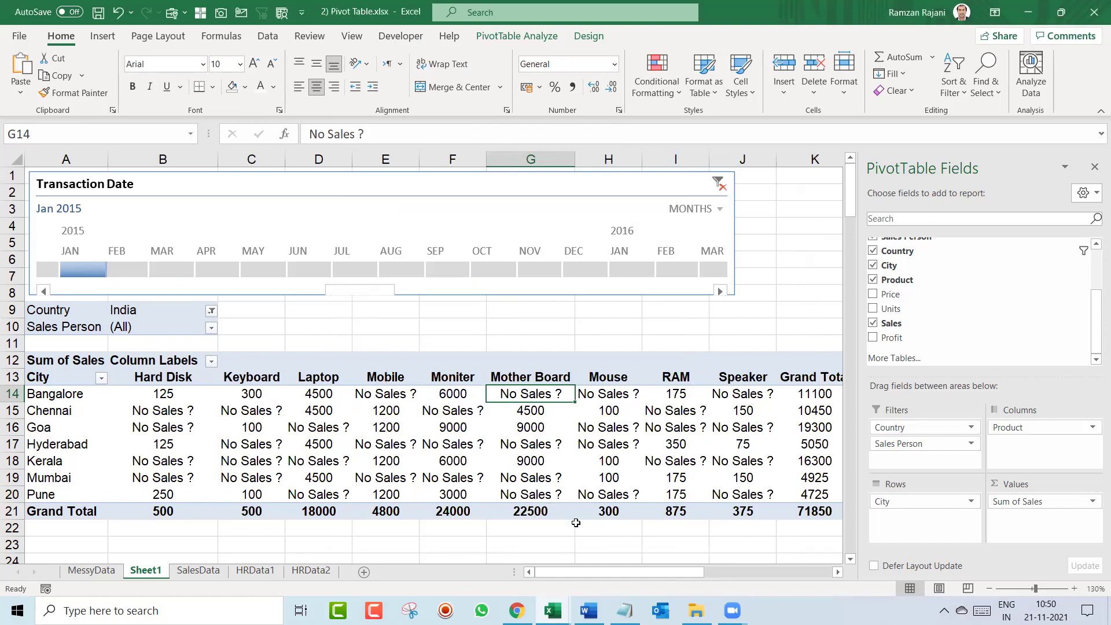
Select the pivot's product value cells B14:J20, excluding the Grand Total row and column
{"action": "key", "text": "Left"}
{"action": "key", "text": "Left"}
{"action": "key", "text": "Left"}
{"action": "key", "text": "Left"}
{"action": "key", "text": "Left"}
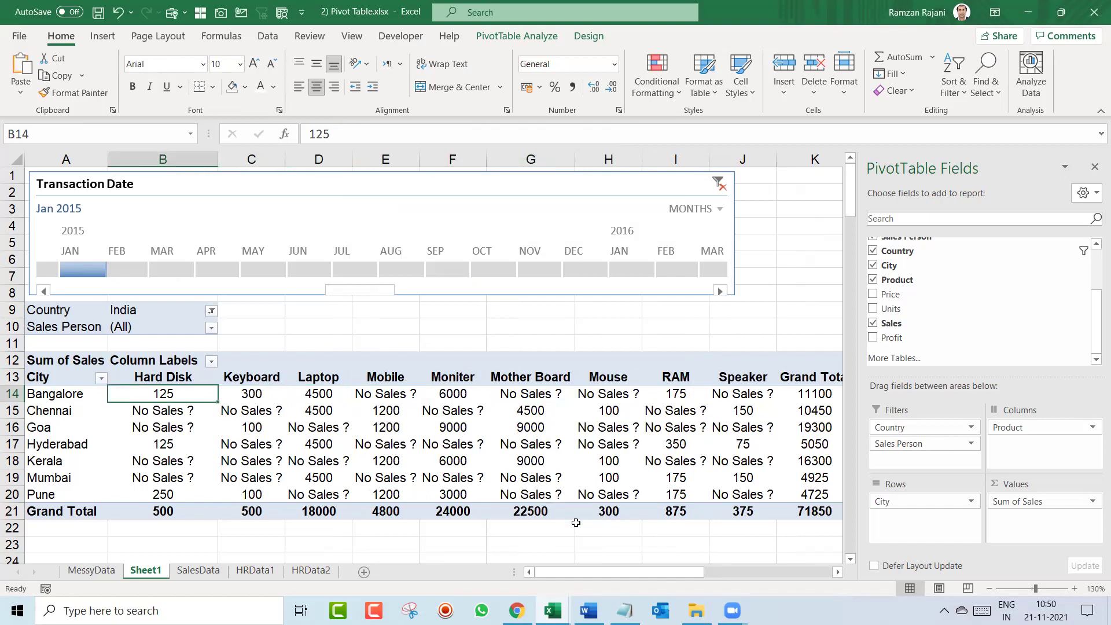
{"action": "key", "text": "ctrl+shift+Down"}
{"action": "key", "text": "shift+Up"}
{"action": "key", "text": "ctrl+shift+Right"}
{"action": "key", "text": "shift+Left"}
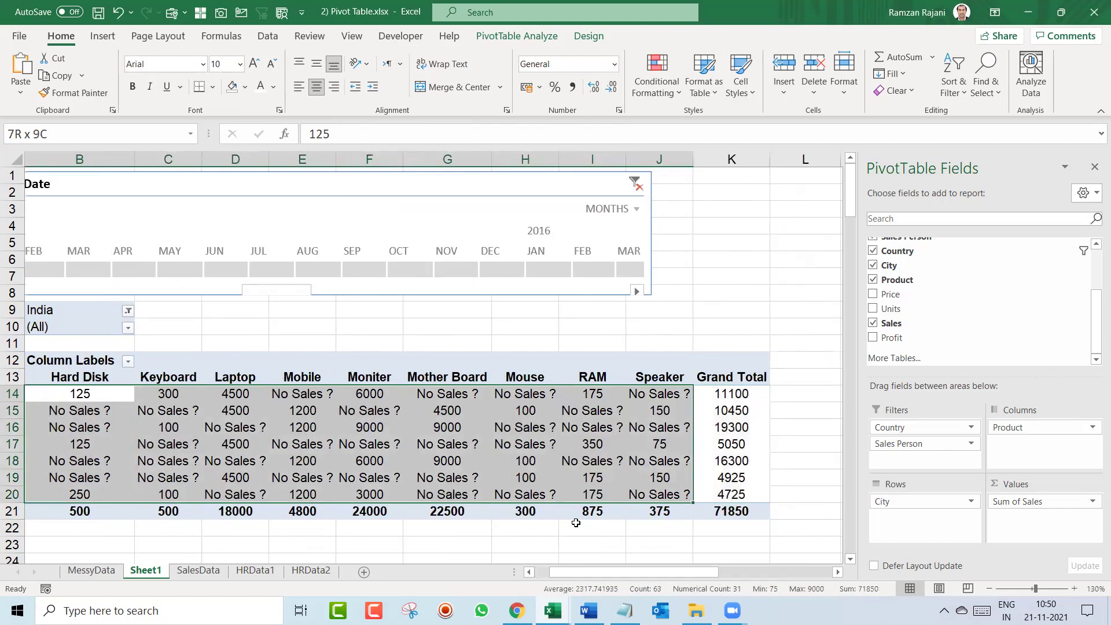
Add an Equal To rule giving 'No Sales ?' cells light red fill with dark red text
{"action": "left_click", "coordinate": [640, 82]}
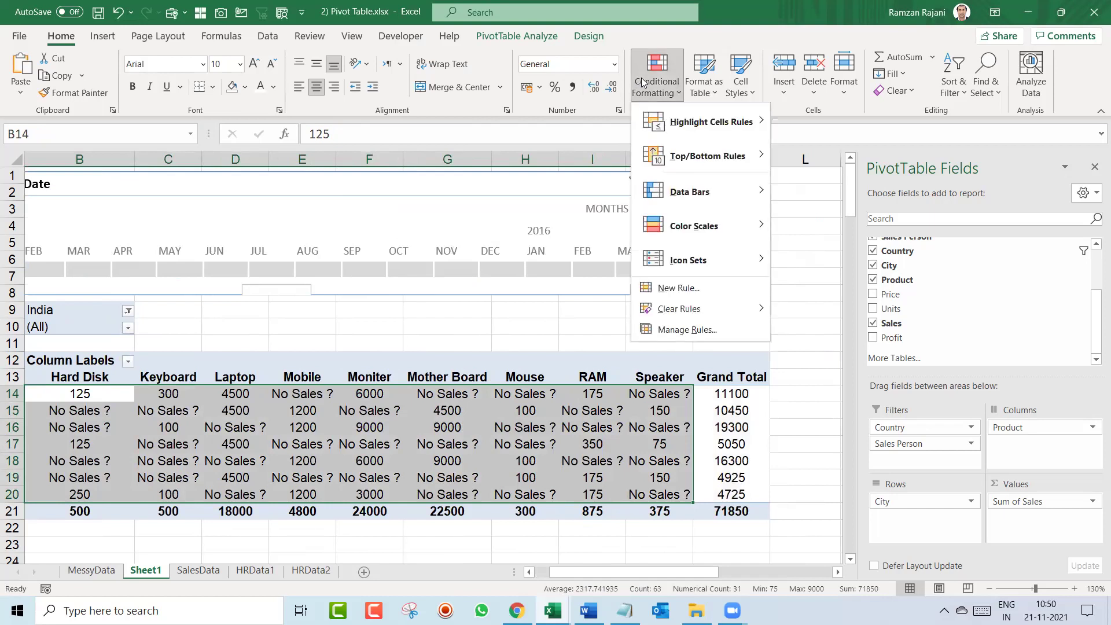
{"action": "mouse_move", "coordinate": [689, 124]}
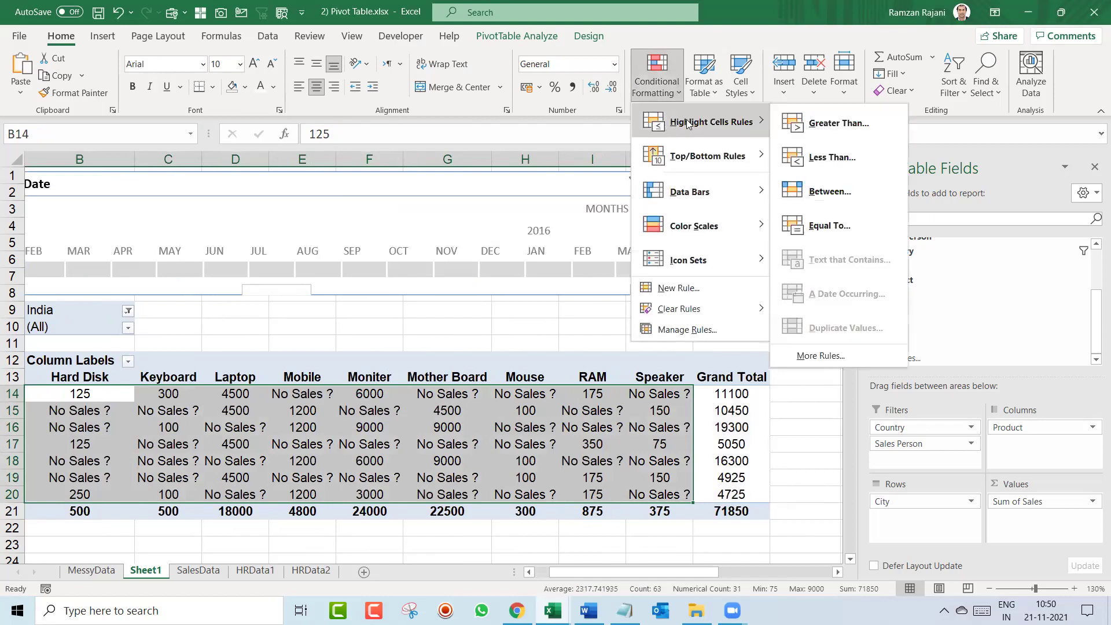
{"action": "left_click", "coordinate": [838, 227]}
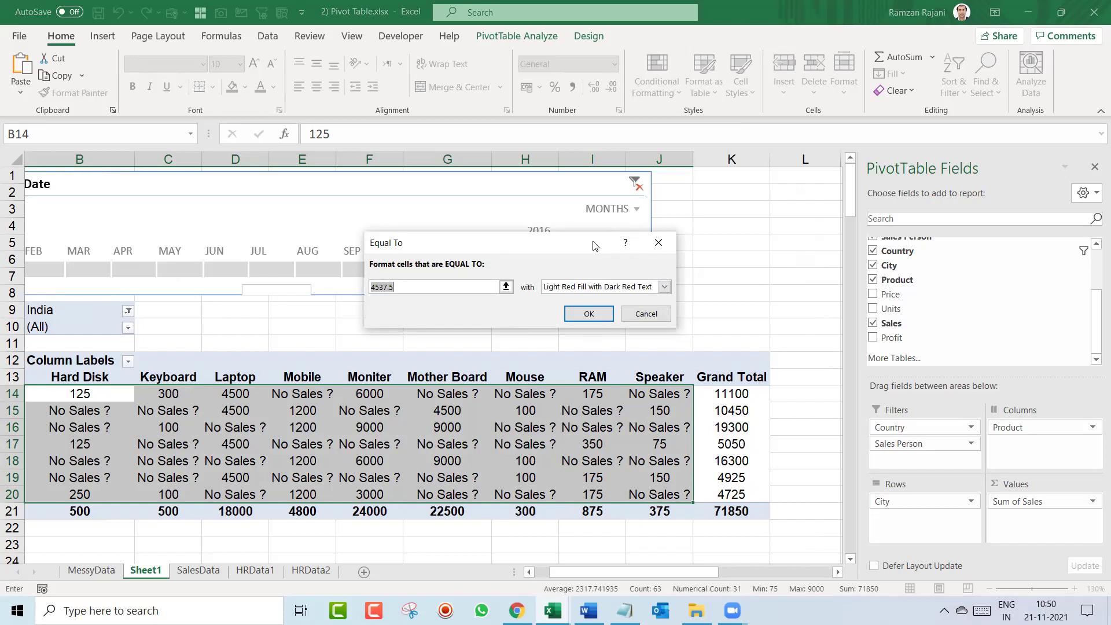
{"action": "type", "text": "No Sales?"}
{"action": "key", "text": "Left"}
{"action": "key", "text": "BackSpace"}
{"action": "key", "text": "BackSpace"}
{"action": "key", "text": "BackSpace"}
{"action": "key", "text": "BackSpace"}
{"action": "key", "text": "BackSpace"}
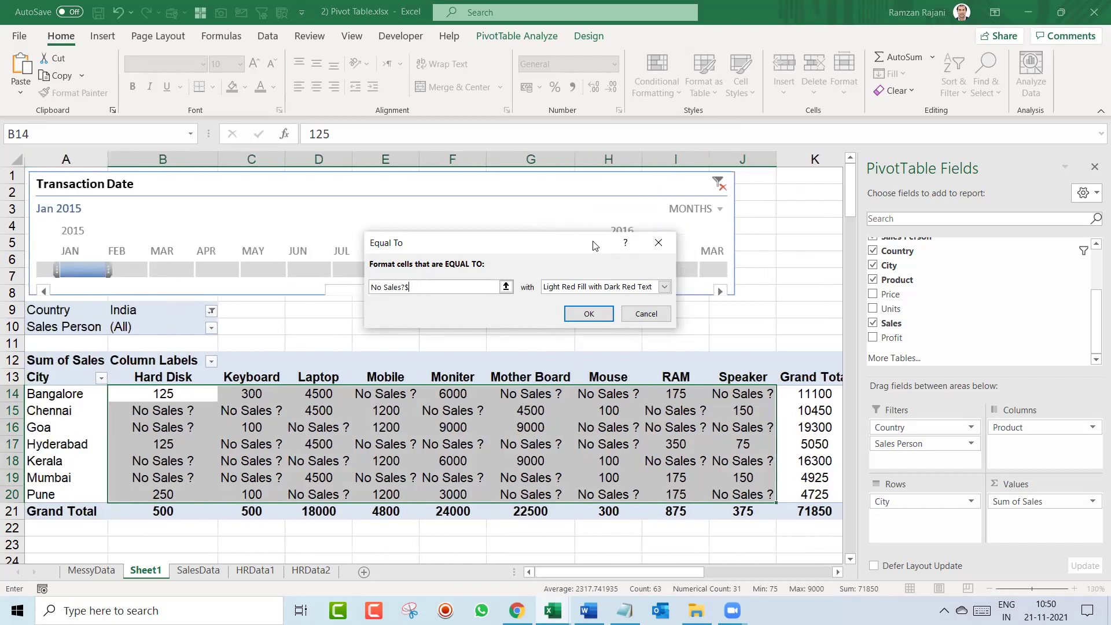
{"action": "type", "text": "?"}
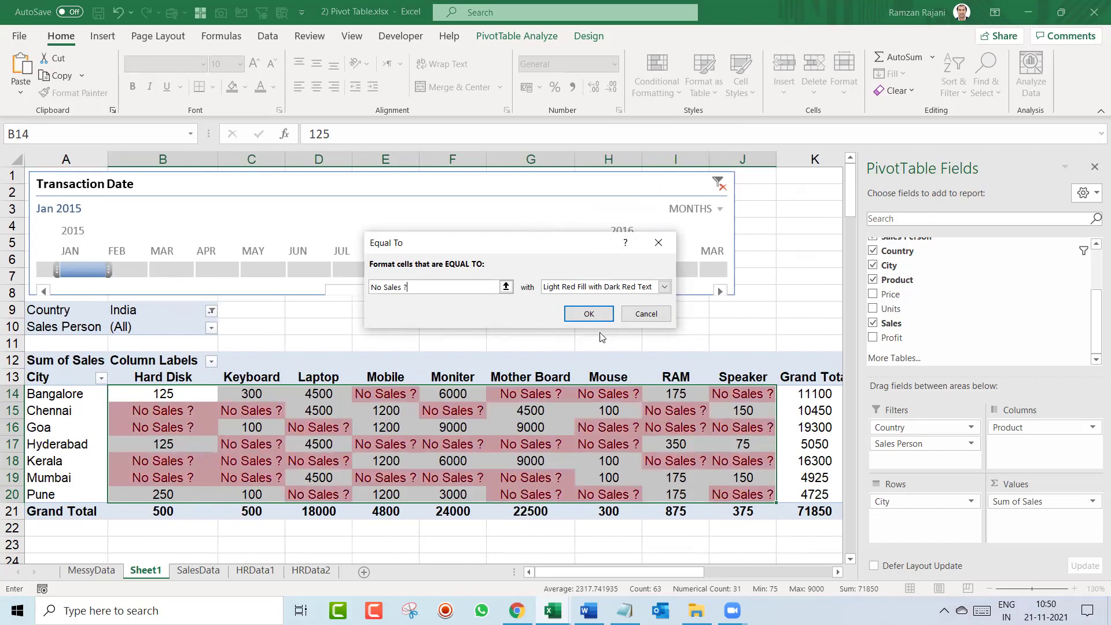
{"action": "left_click", "coordinate": [589, 314]}
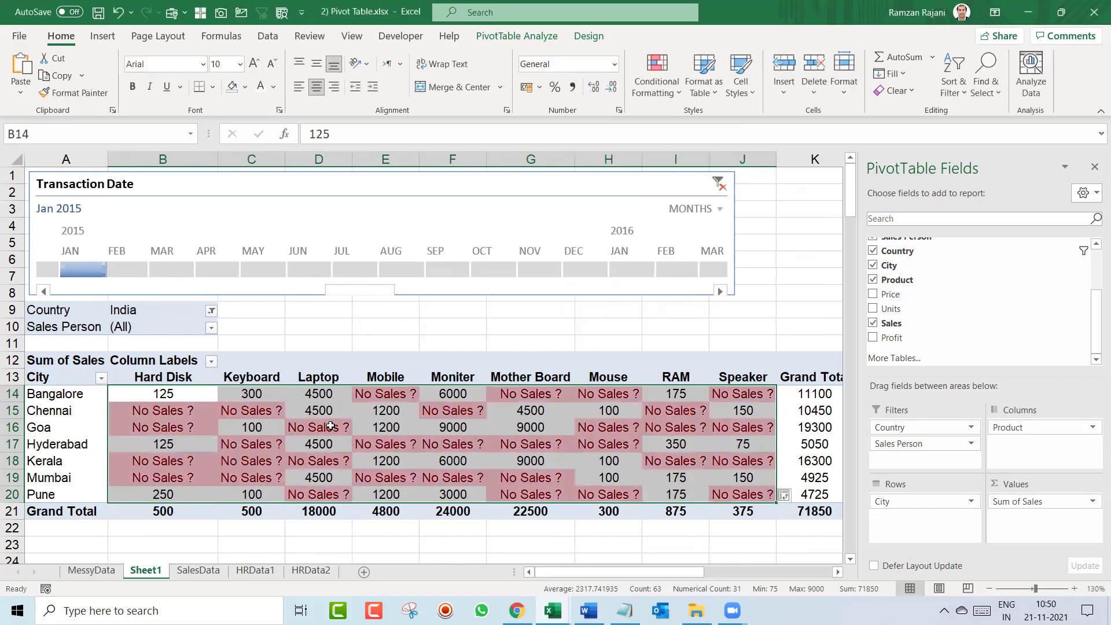
Remove the '?' in PivotTable Options so empty cells read 'No Sales'
{"action": "left_click", "coordinate": [318, 399]}
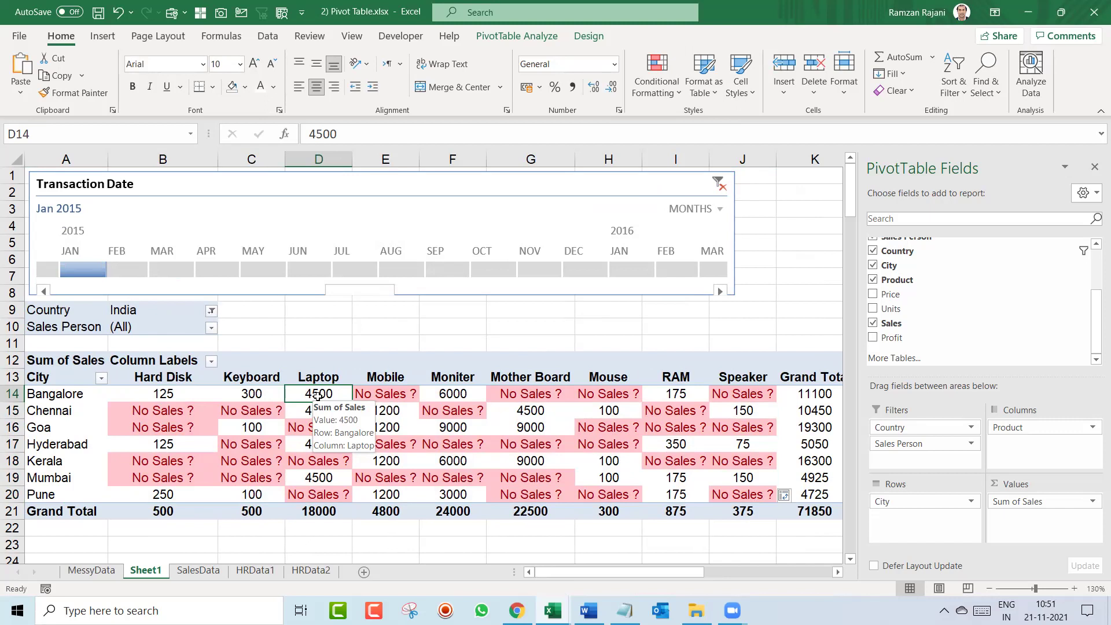
{"action": "right_click", "coordinate": [318, 396]}
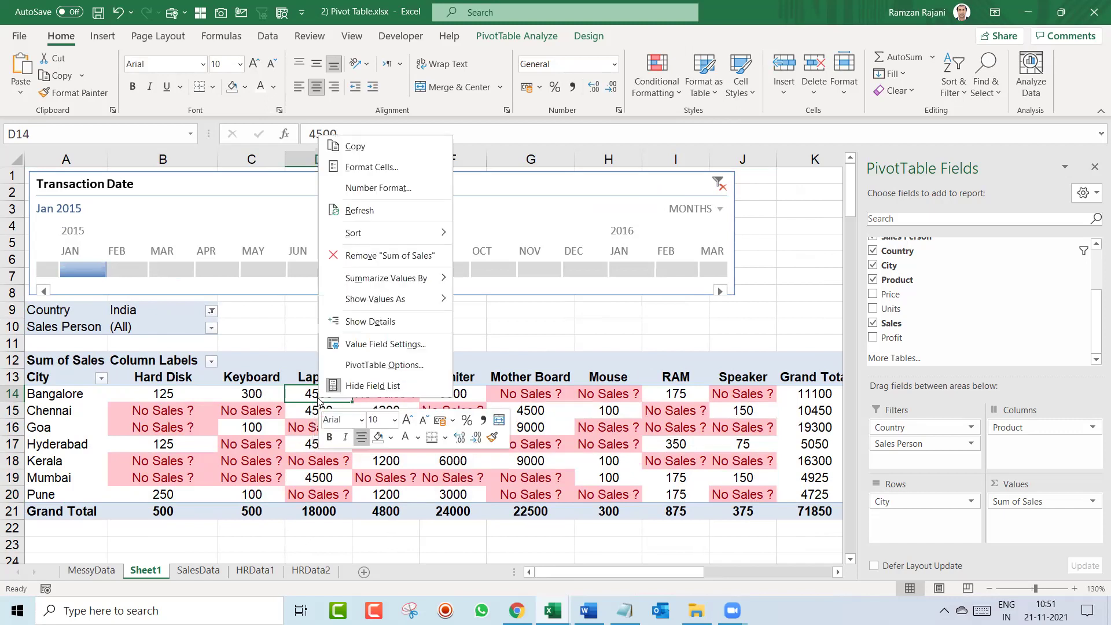
{"action": "left_click", "coordinate": [364, 365]}
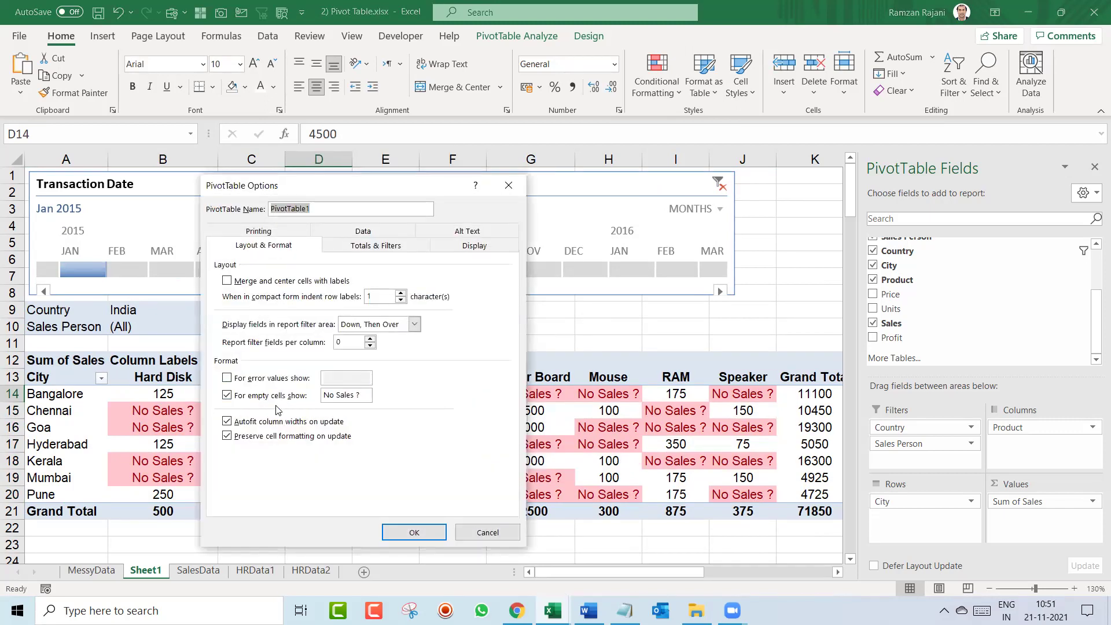
{"action": "left_click", "coordinate": [361, 400]}
{"action": "key", "text": "BackSpace"}
{"action": "left_click", "coordinate": [437, 537]}
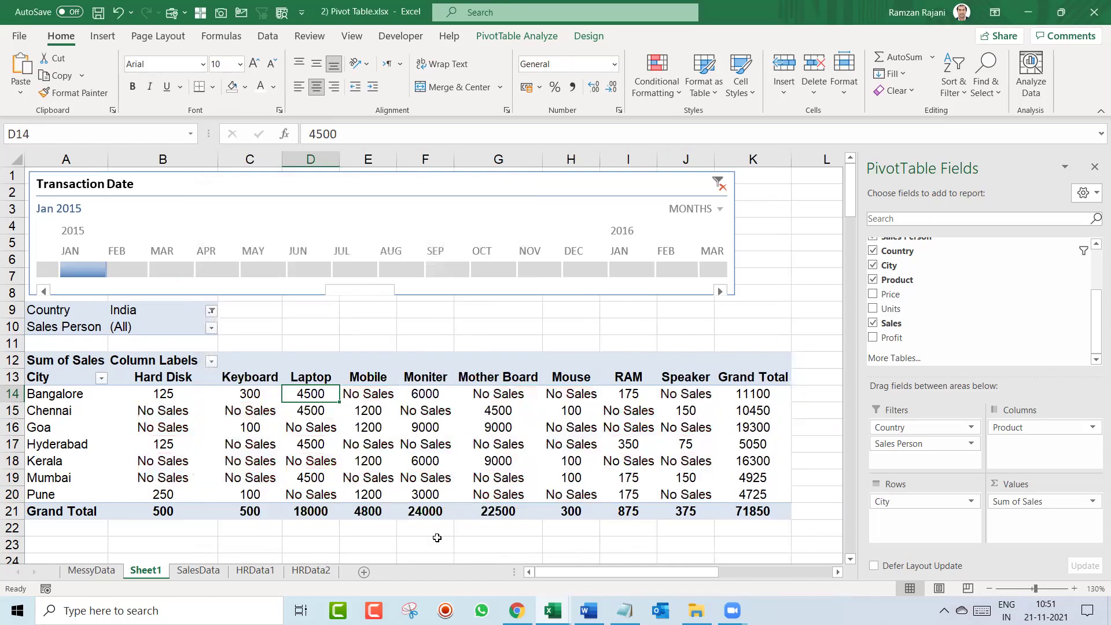
Reselect the pivot's product value cells B14:J20
{"action": "key", "text": "Left"}
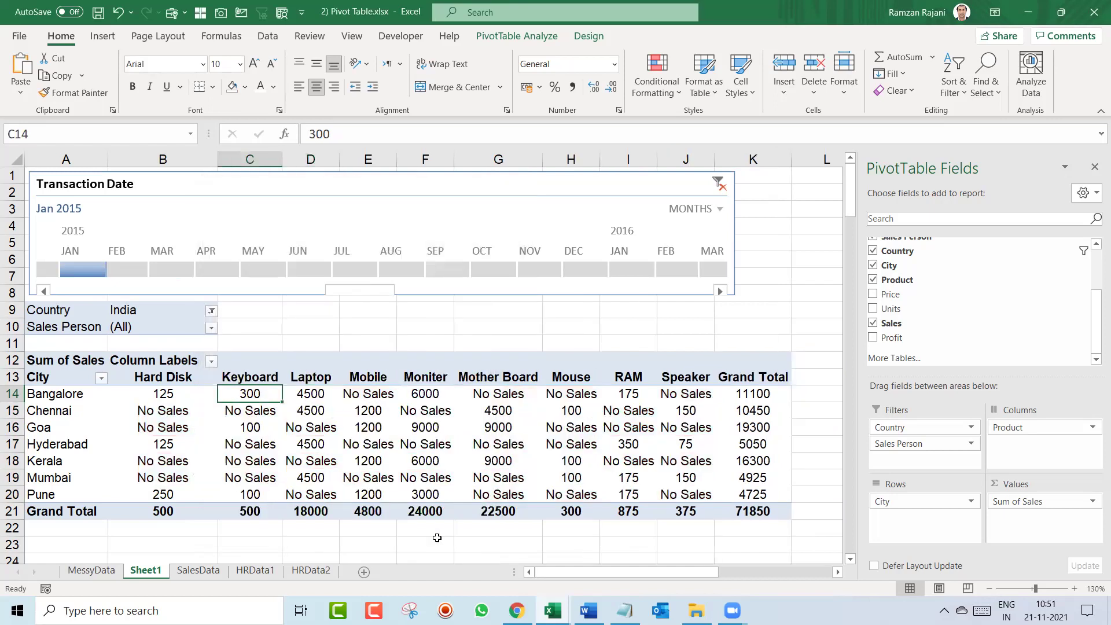
{"action": "key", "text": "Left"}
{"action": "key", "text": "ctrl+shift+Down"}
{"action": "key", "text": "shift+Up"}
{"action": "key", "text": "shift+Right"}
{"action": "key", "text": "shift+Right"}
{"action": "key", "text": "shift+Right"}
{"action": "key", "text": "shift+Right"}
{"action": "key", "text": "shift+Right"}
{"action": "key", "text": "shift+Right"}
{"action": "key", "text": "shift+Right"}
{"action": "key", "text": "shift+Right"}
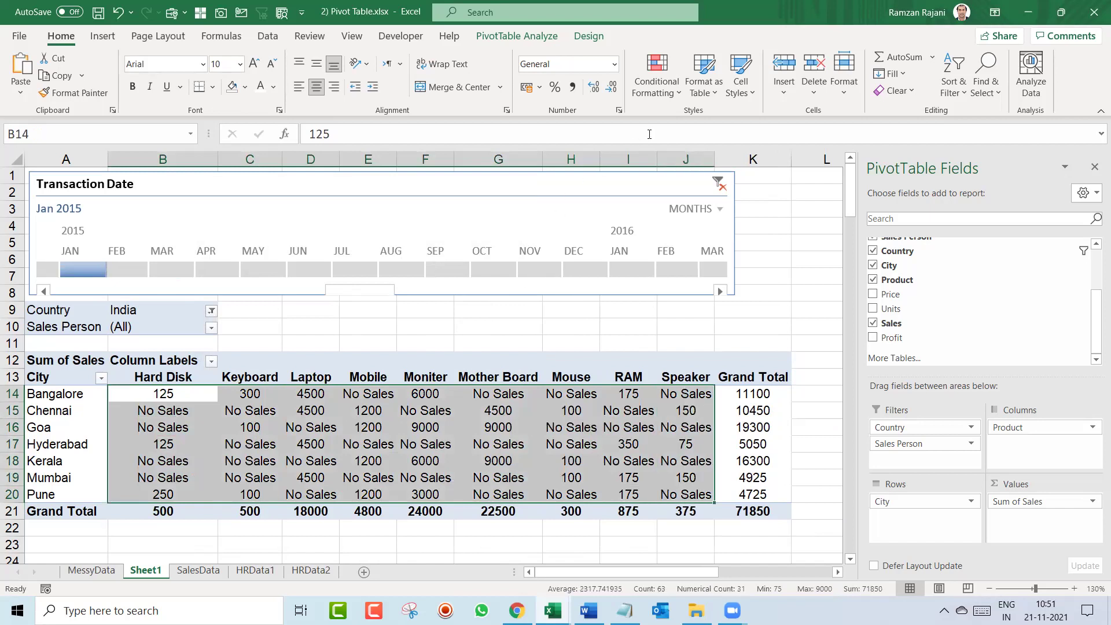
Edit the Equal To highlight rule to match "No Sales" and apply it
{"action": "left_click", "coordinate": [673, 92]}
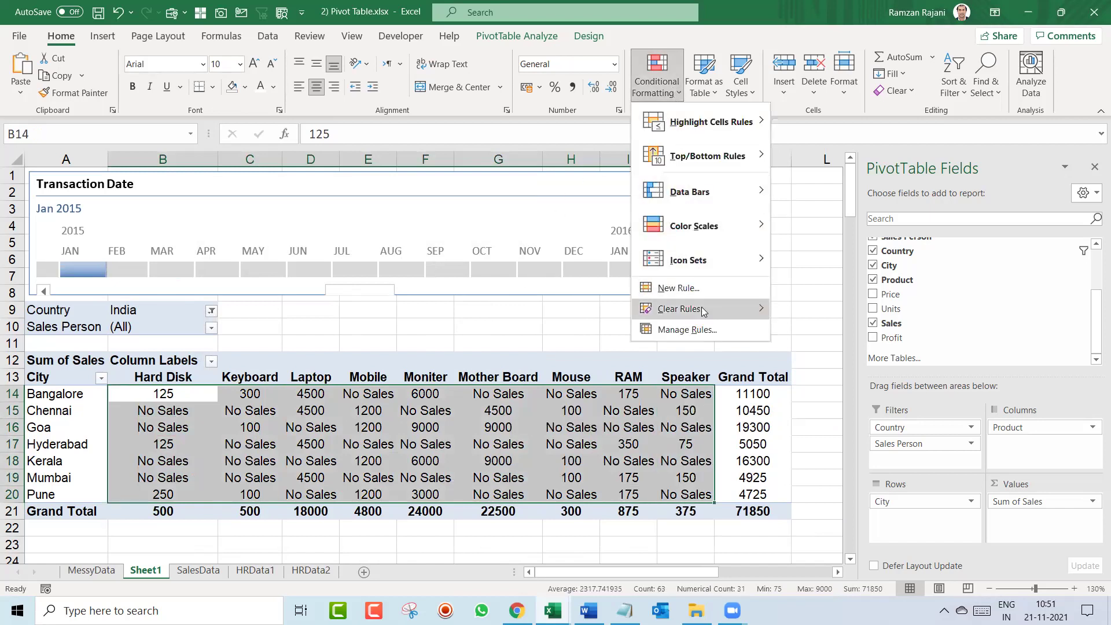
{"action": "left_click", "coordinate": [704, 330]}
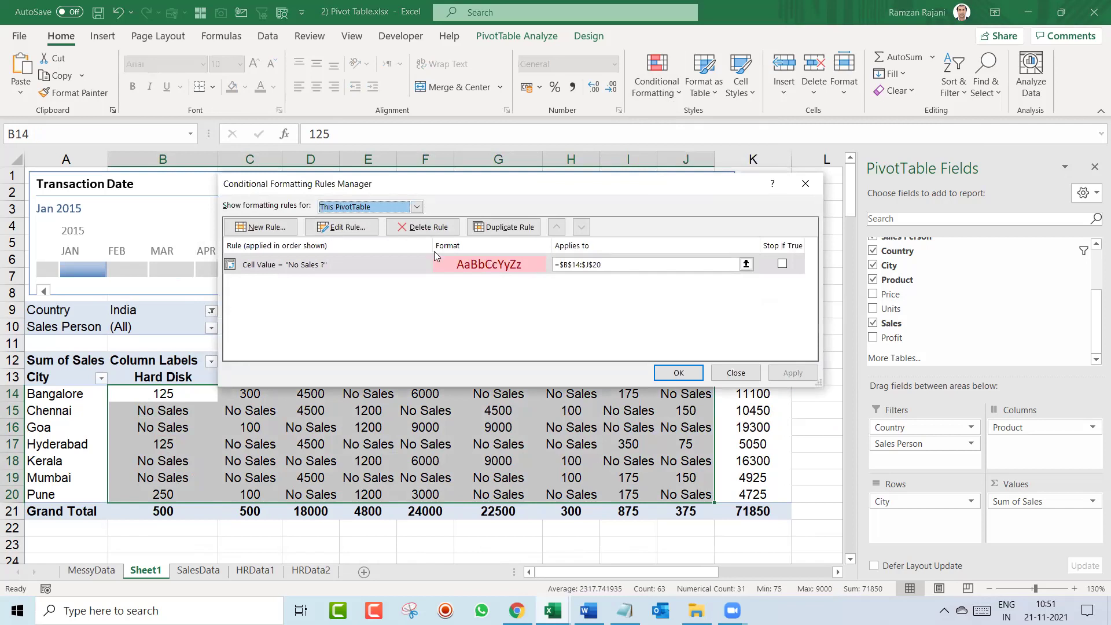
{"action": "left_click", "coordinate": [355, 227]}
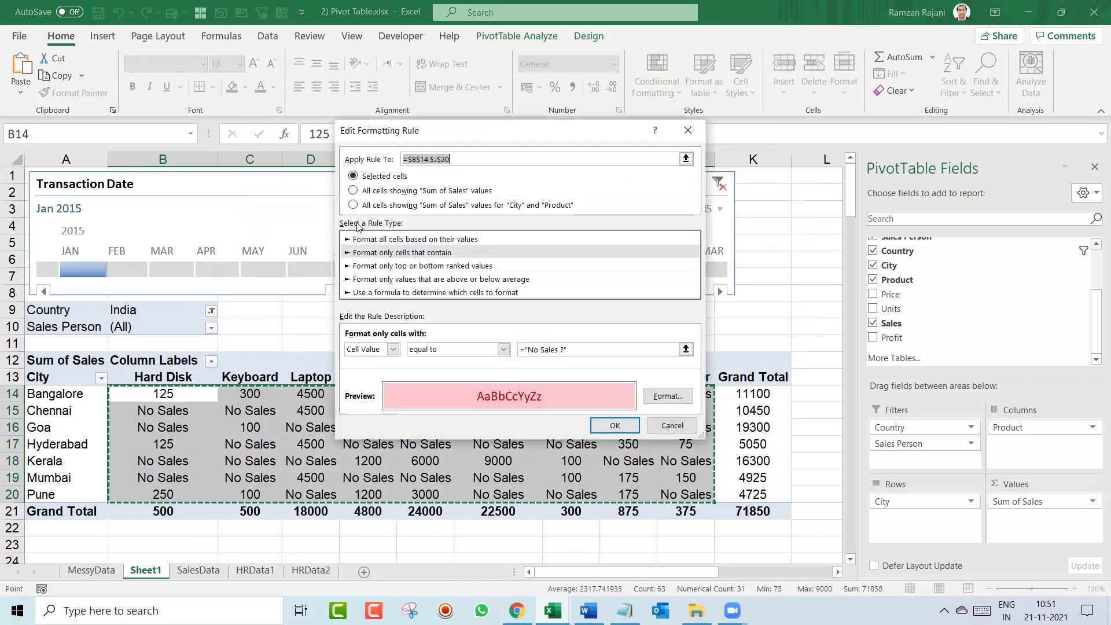
{"action": "key", "text": "Left"}
{"action": "key", "text": "Right"}
{"action": "key", "text": "BackSpace"}
{"action": "key", "text": "BackSpace"}
{"action": "key", "text": "BackSpace"}
{"action": "key", "text": "BackSpace"}
{"action": "key", "text": "BackSpace"}
{"action": "key", "text": "BackSpace"}
{"action": "key", "text": "BackSpace"}
{"action": "key", "text": "BackSpace"}
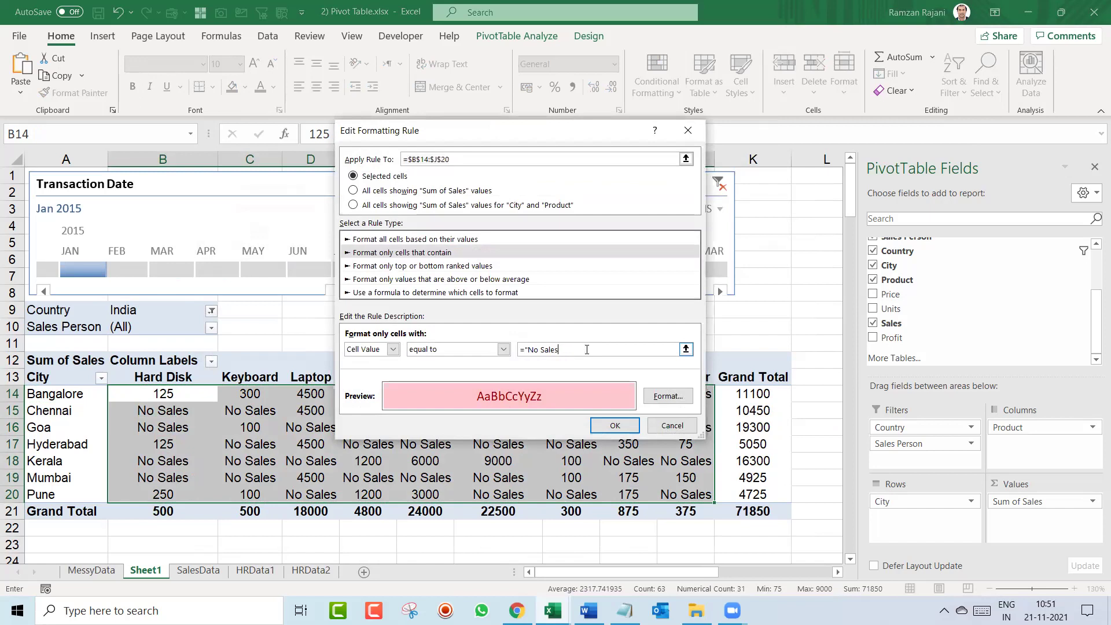
{"action": "left_click", "coordinate": [615, 425]}
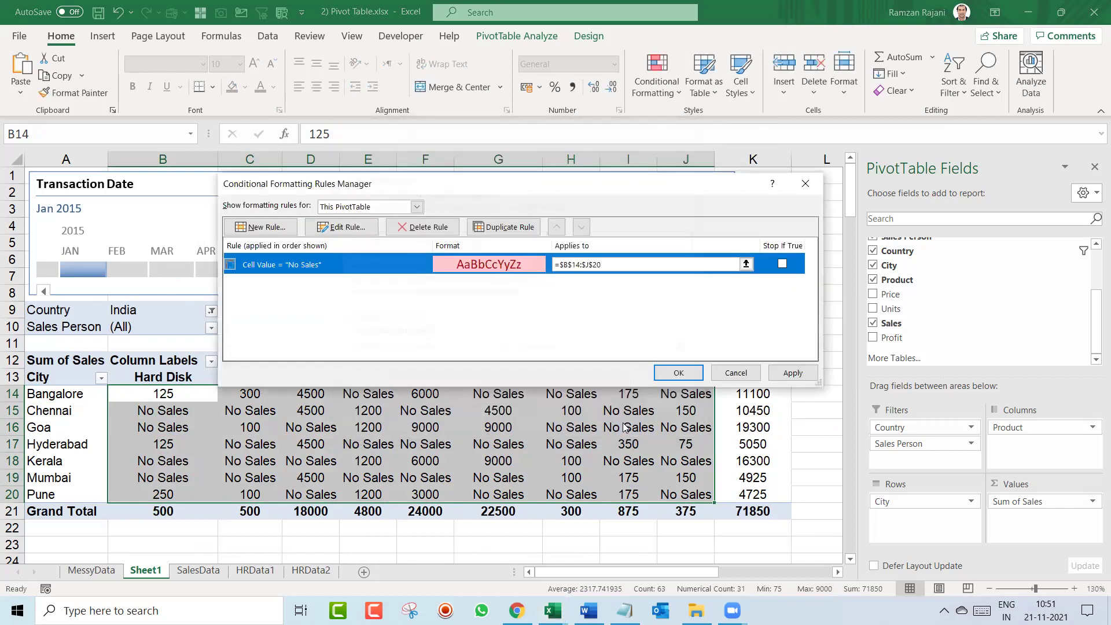
{"action": "left_click", "coordinate": [796, 374]}
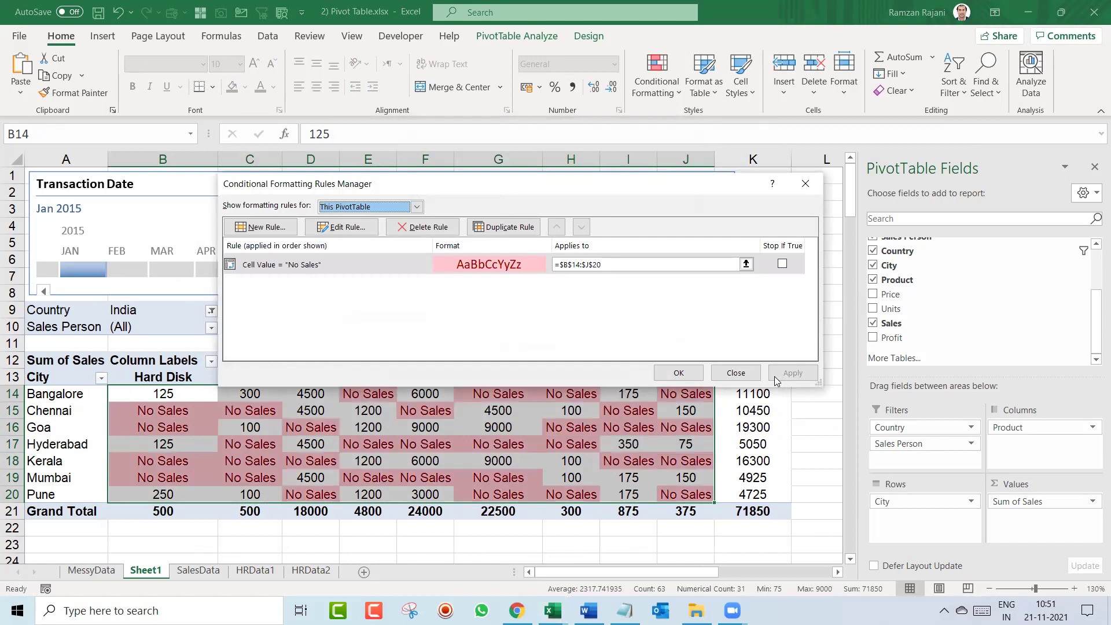
{"action": "left_click", "coordinate": [678, 373]}
{"action": "left_click", "coordinate": [586, 411]}
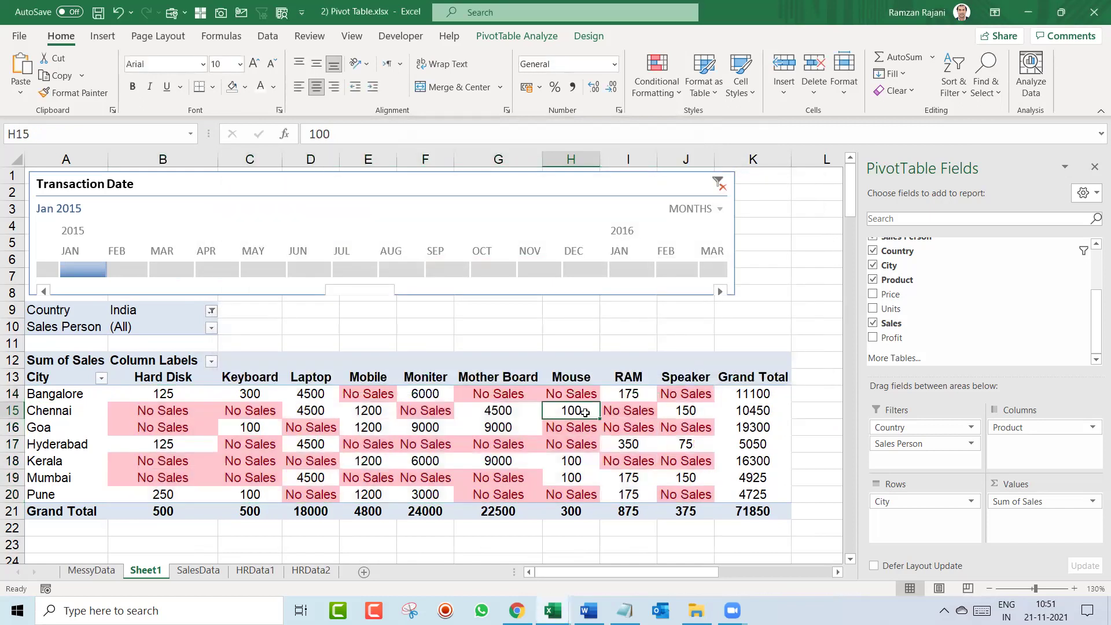
{"action": "left_click", "coordinate": [317, 396]}
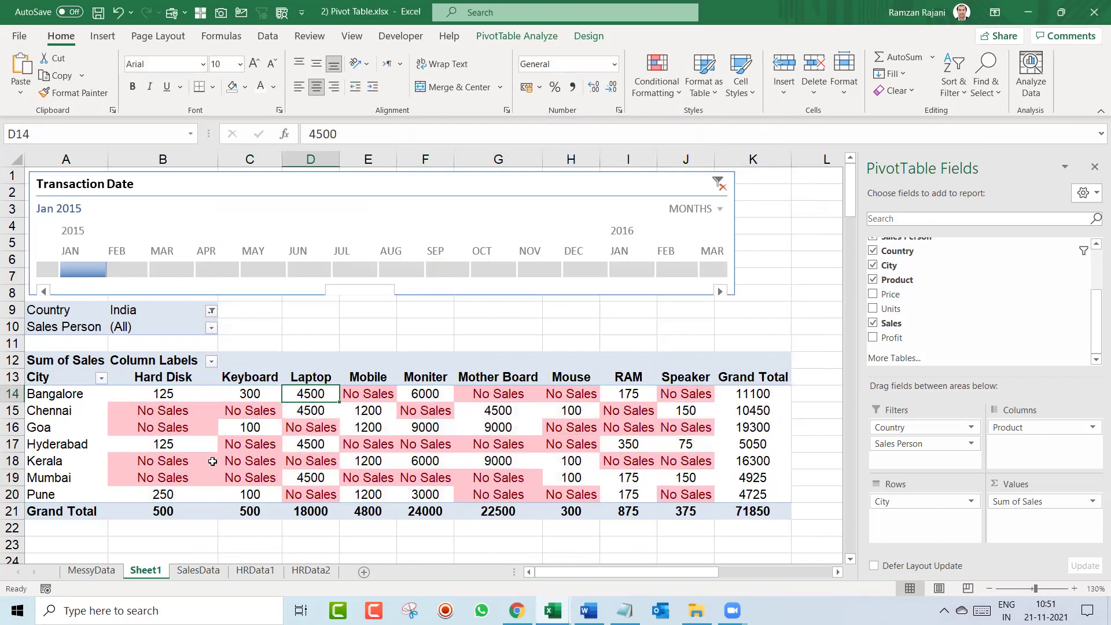
{"action": "left_click", "coordinate": [72, 430]}
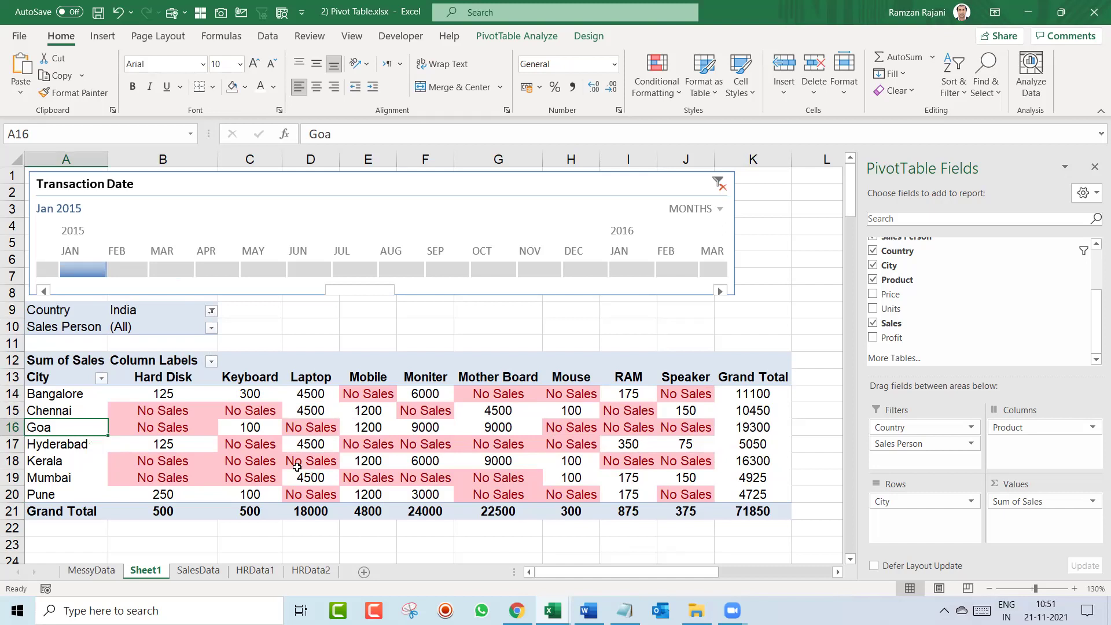
{"action": "mouse_move", "coordinate": [186, 444]}
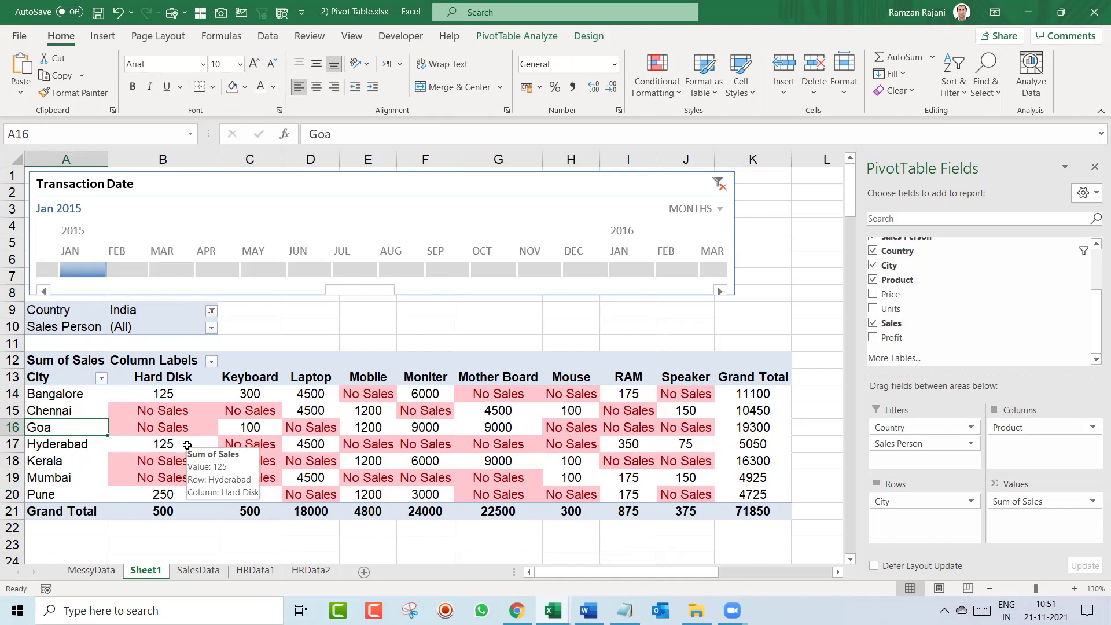
{"action": "mouse_move", "coordinate": [258, 450]}
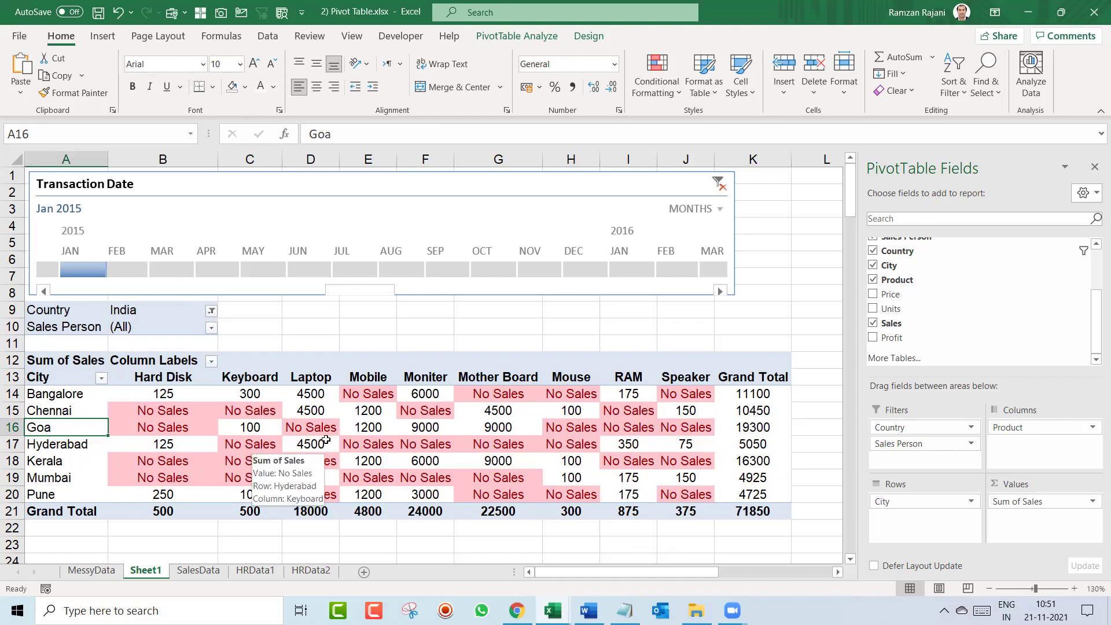
{"action": "mouse_move", "coordinate": [447, 442]}
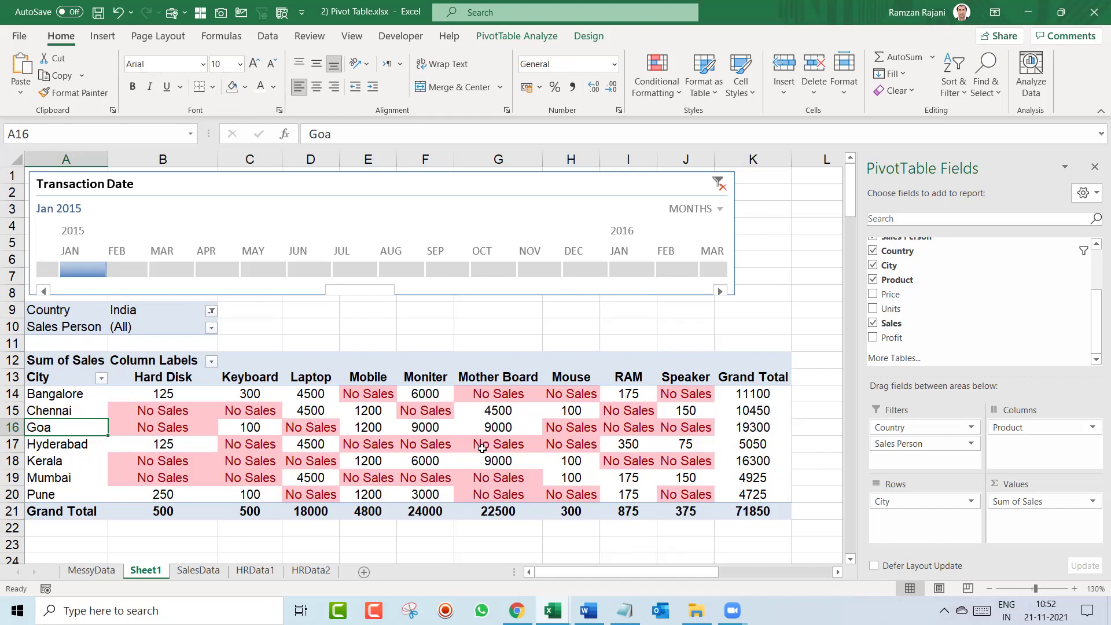
{"action": "mouse_move", "coordinate": [569, 456]}
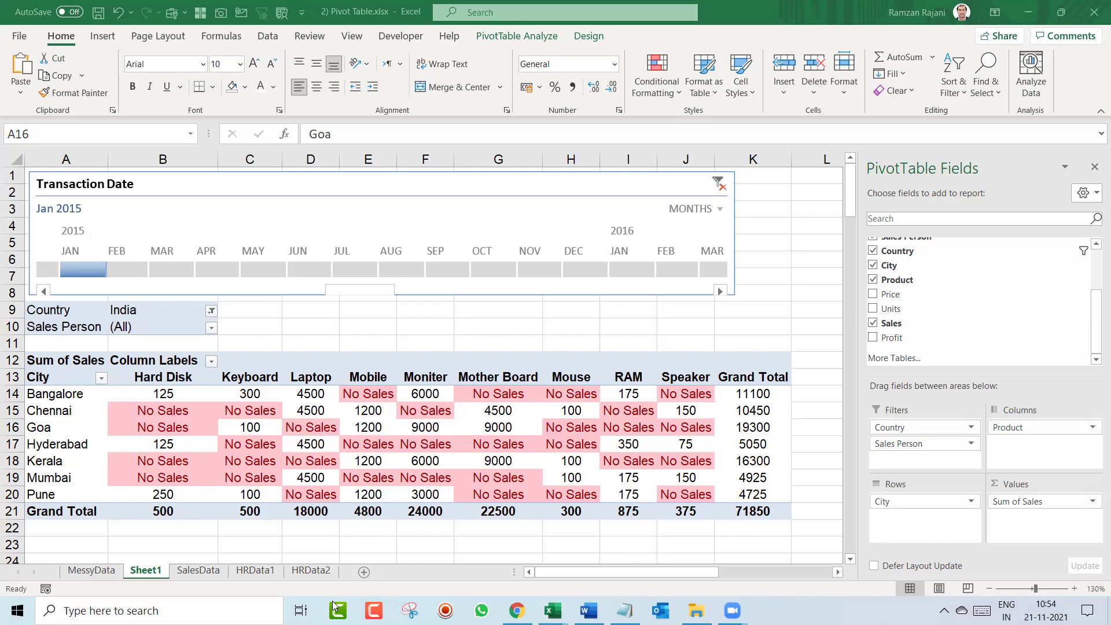
Refresh the India city-by-product pivot from the Mother Board header's shortcut menu
{"action": "left_click", "coordinate": [379, 411]}
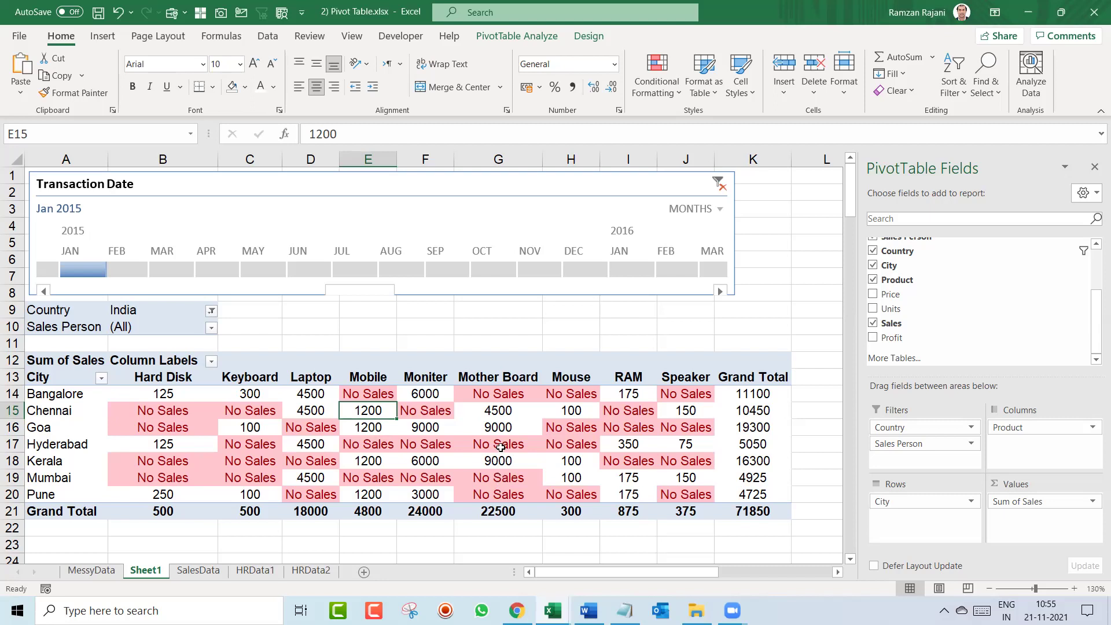
{"action": "left_click", "coordinate": [424, 410]}
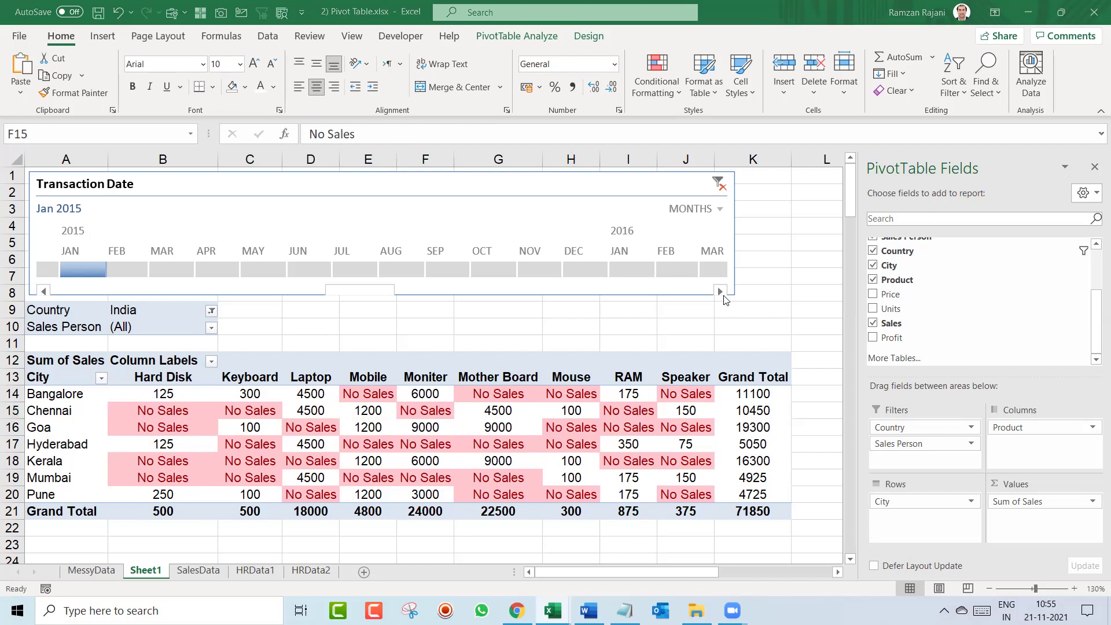
{"action": "right_click", "coordinate": [536, 377]}
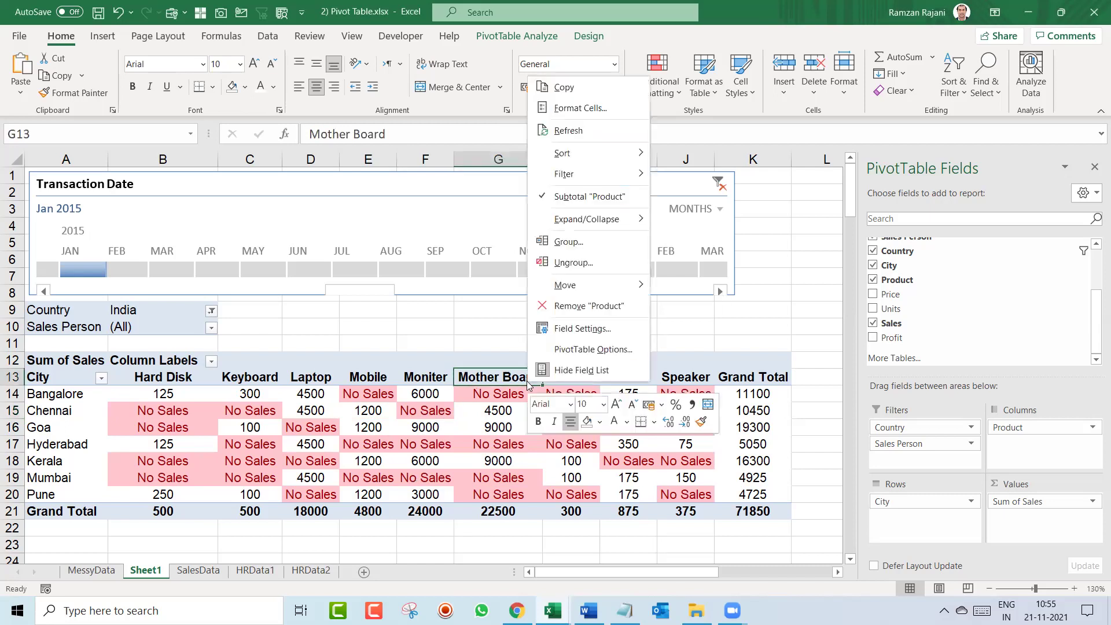
{"action": "left_click", "coordinate": [589, 135]}
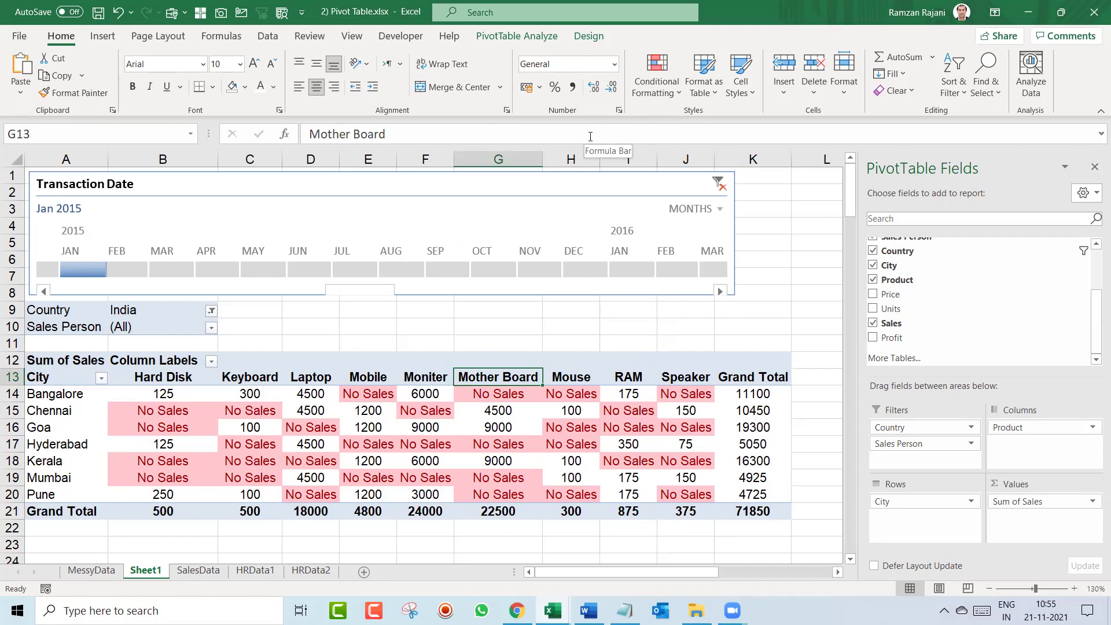
Insert a PivotTable from the SalesData table onto a new worksheet, Sheet2
{"action": "key", "text": "ctrl+Page_Down"}
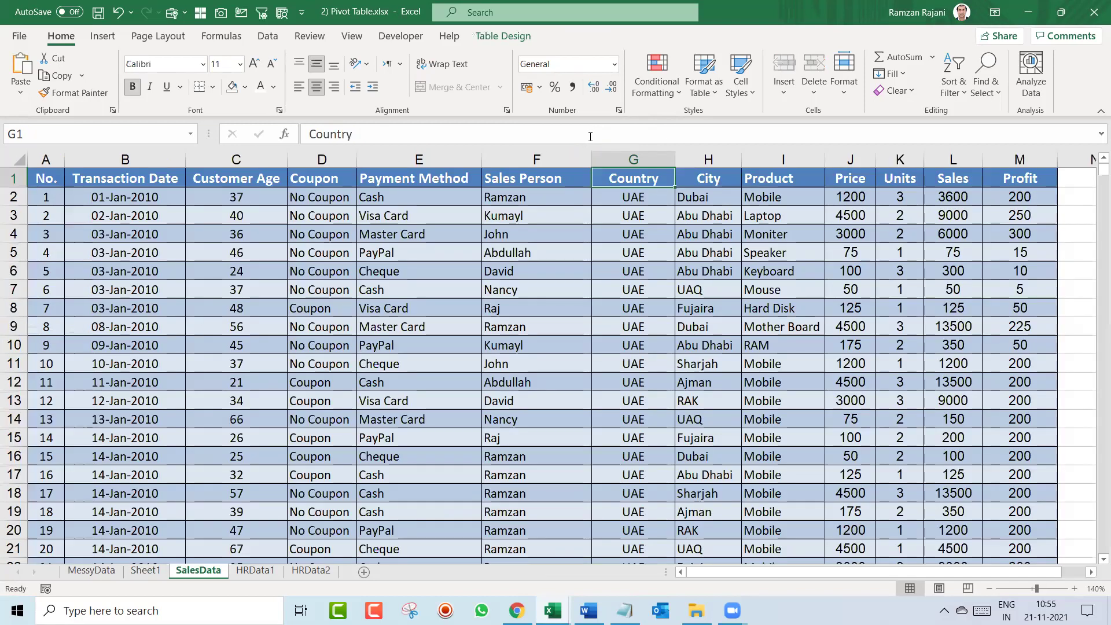
{"action": "key", "text": "Down"}
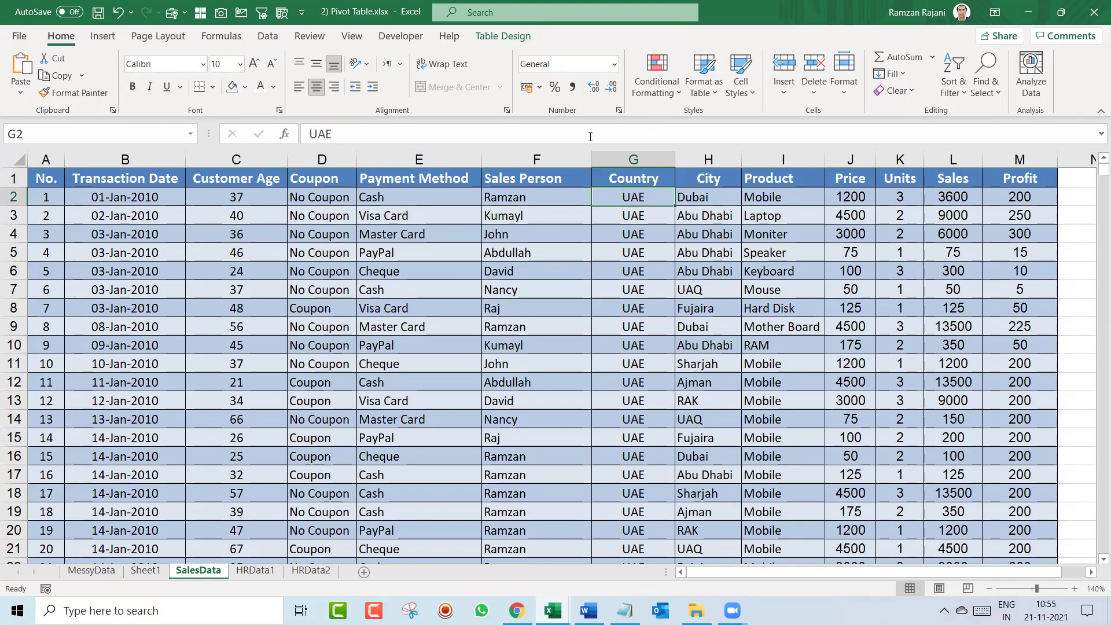
{"action": "left_click", "coordinate": [103, 36]}
{"action": "left_click", "coordinate": [32, 64]}
{"action": "left_click", "coordinate": [572, 357]}
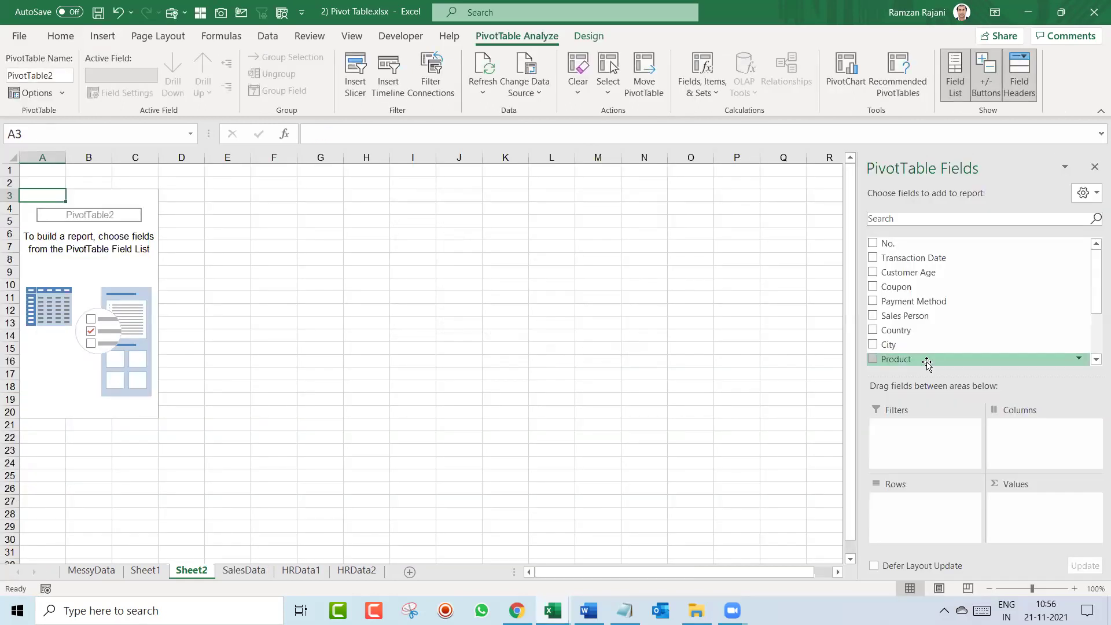
Put Transaction Date in Rows and Sales in Values, renaming the row header Year
{"action": "left_click_drag", "start_coordinate": [929, 262], "coordinate": [932, 526]}
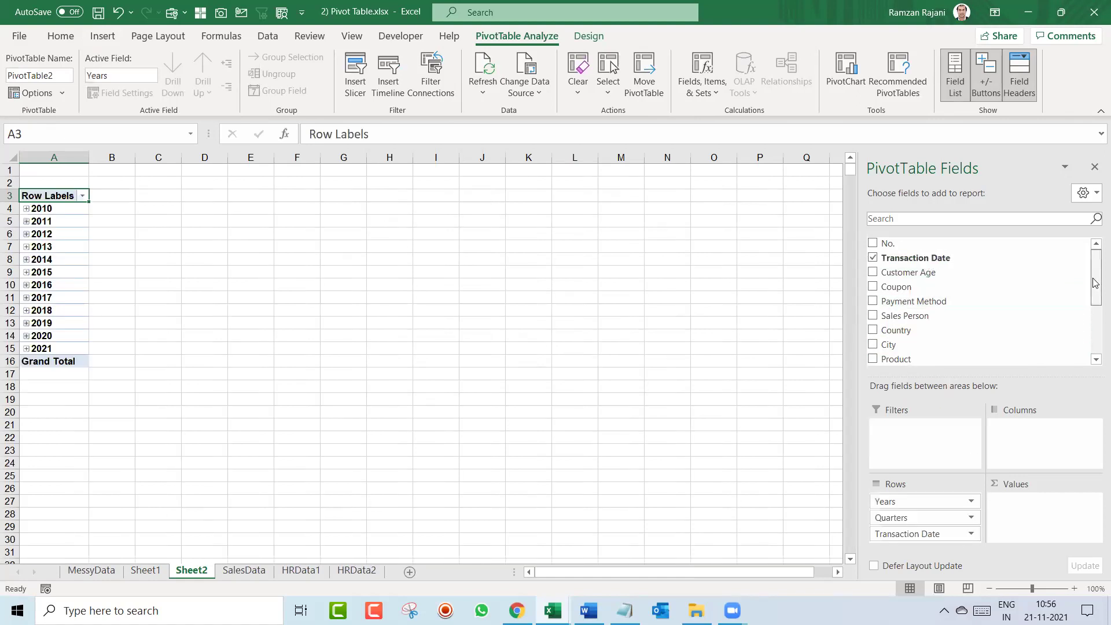
{"action": "left_click_drag", "start_coordinate": [1096, 283], "coordinate": [1072, 345]}
{"action": "left_click_drag", "start_coordinate": [930, 295], "coordinate": [1022, 512]}
{"action": "left_click", "coordinate": [1075, 589]}
{"action": "left_click", "coordinate": [1074, 589]}
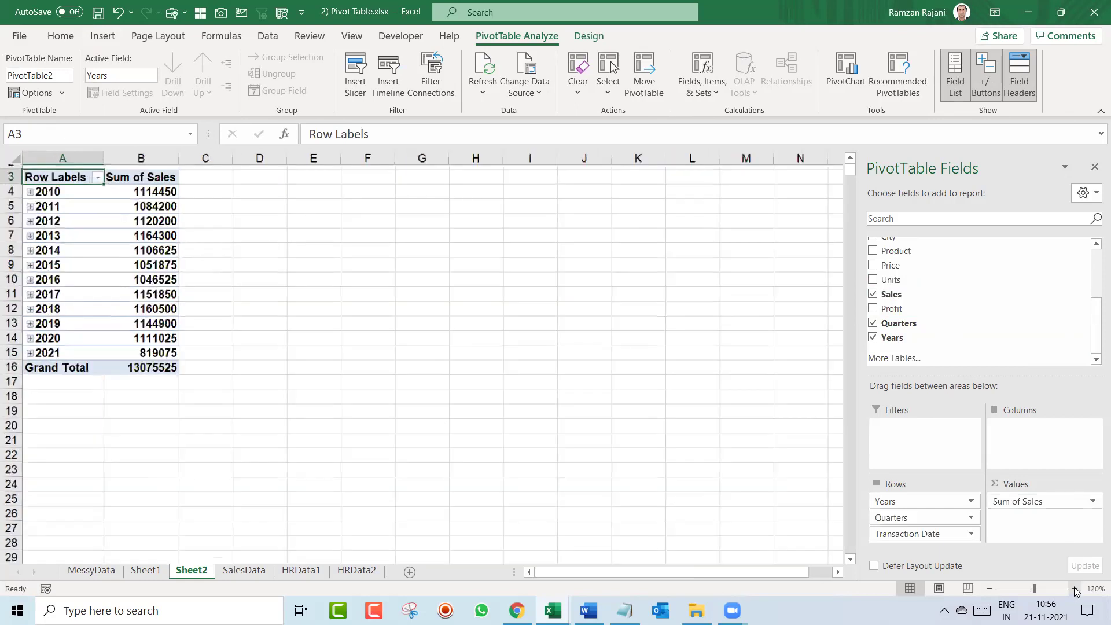
{"action": "left_click", "coordinate": [1074, 589]}
{"action": "left_click", "coordinate": [1074, 588]}
{"action": "left_click", "coordinate": [1074, 589]}
{"action": "left_click_drag", "start_coordinate": [850, 171], "coordinate": [850, 162]}
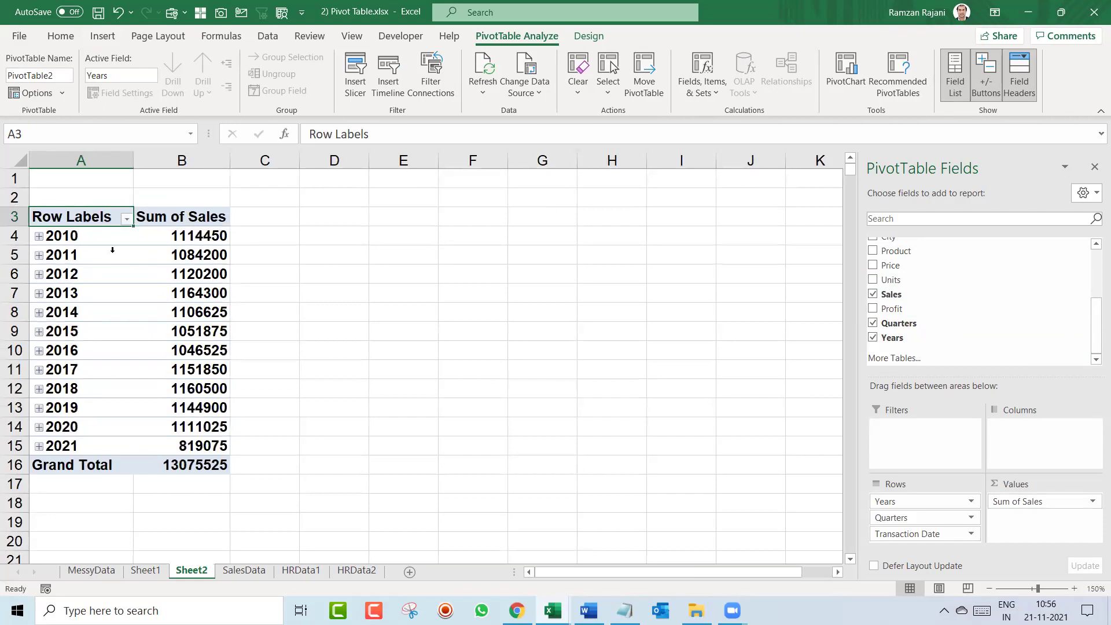
{"action": "type", "text": "Year"}
{"action": "key", "text": "Return"}
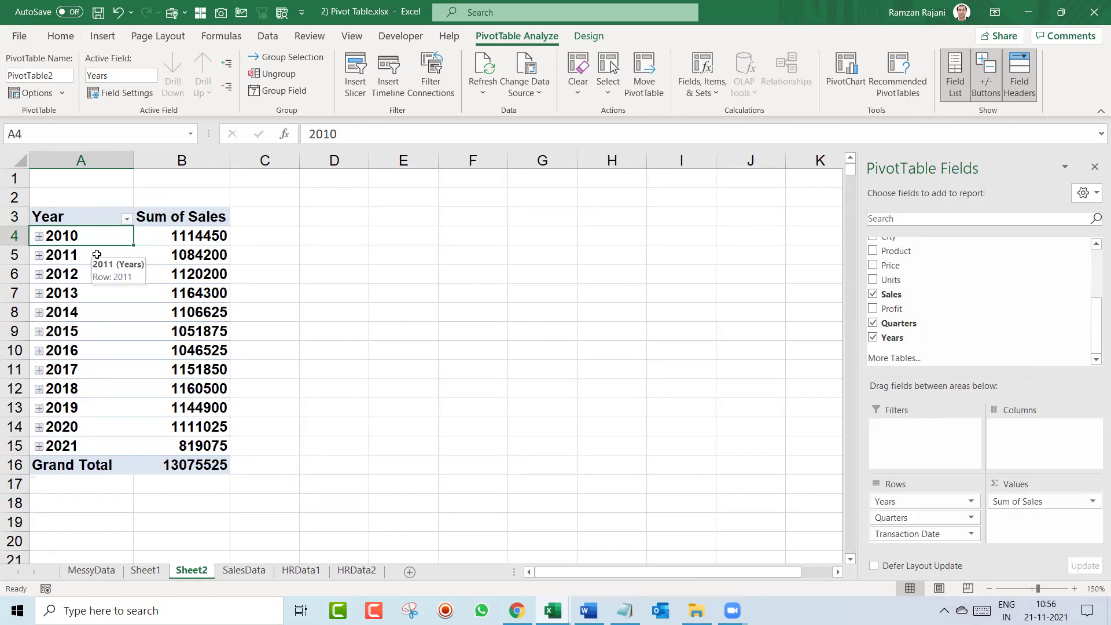
Regroup the dates without Months, leaving Quarters and Years
{"action": "right_click", "coordinate": [97, 254]}
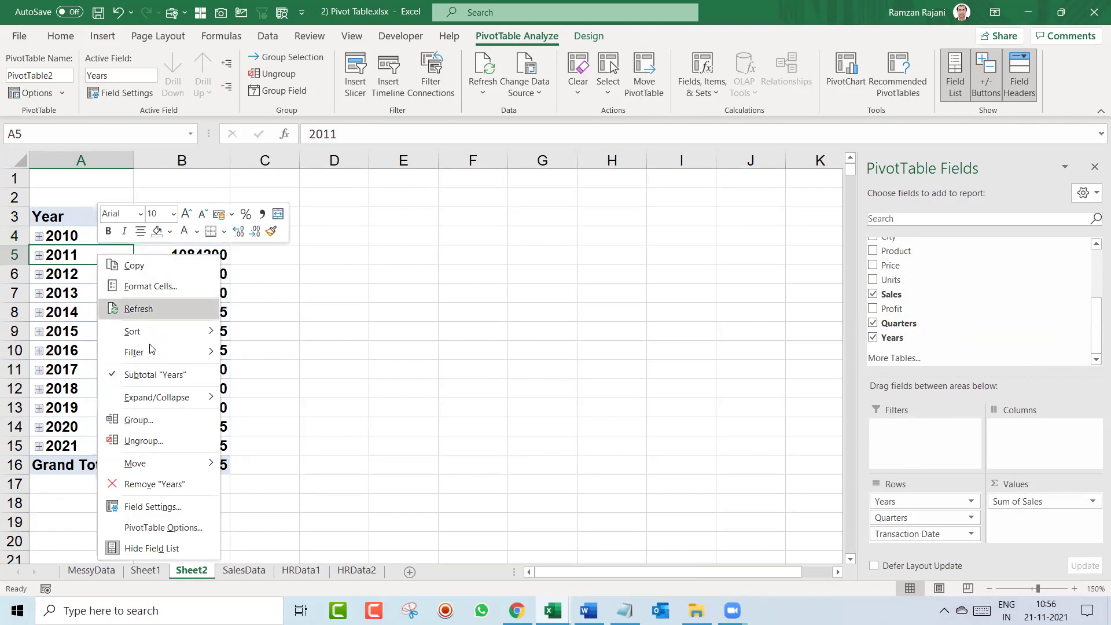
{"action": "left_click", "coordinate": [179, 419]}
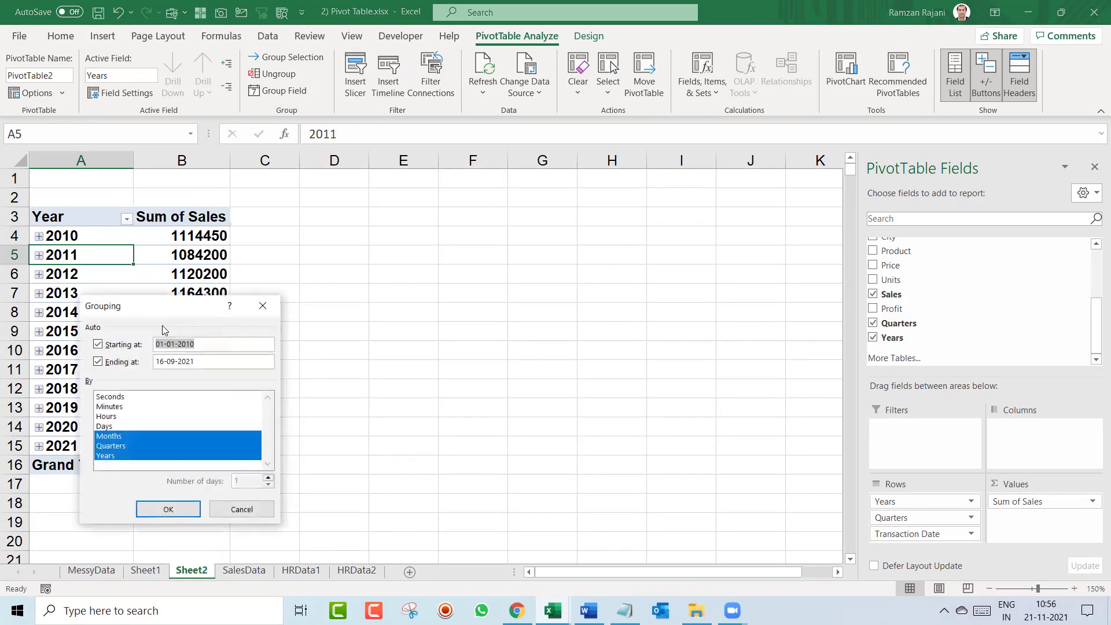
{"action": "left_click_drag", "start_coordinate": [159, 314], "coordinate": [349, 254]}
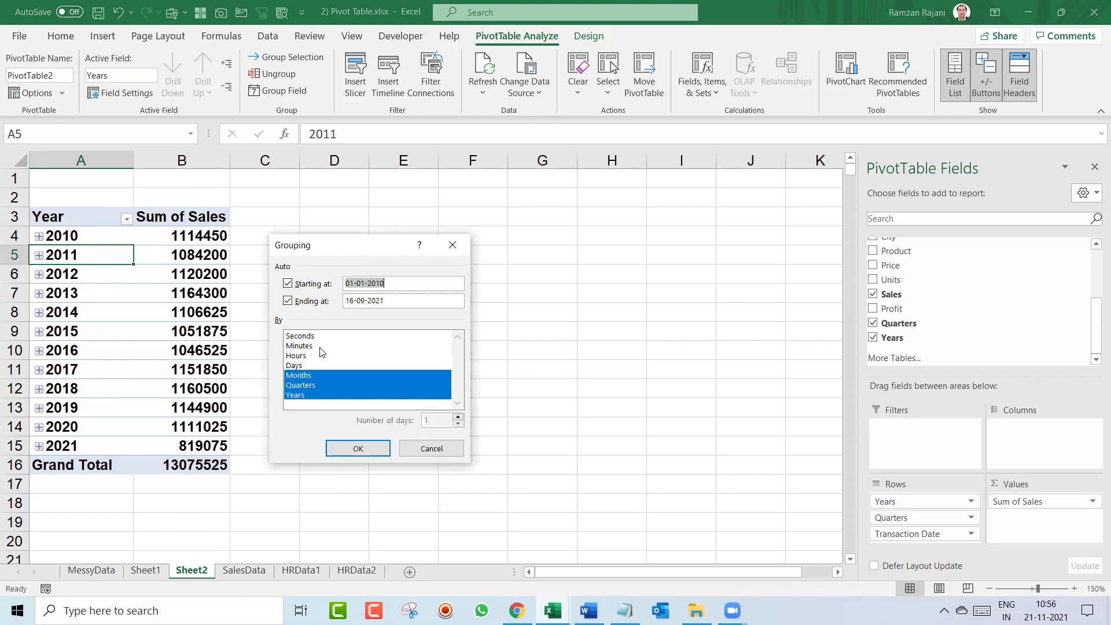
{"action": "left_click", "coordinate": [315, 380]}
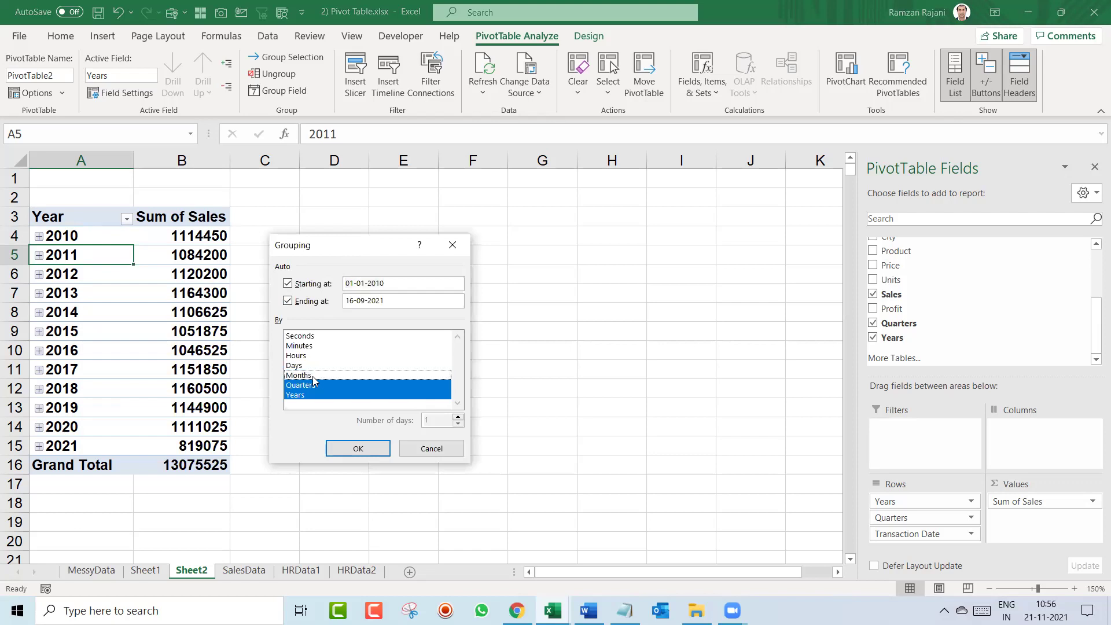
{"action": "left_click", "coordinate": [378, 448]}
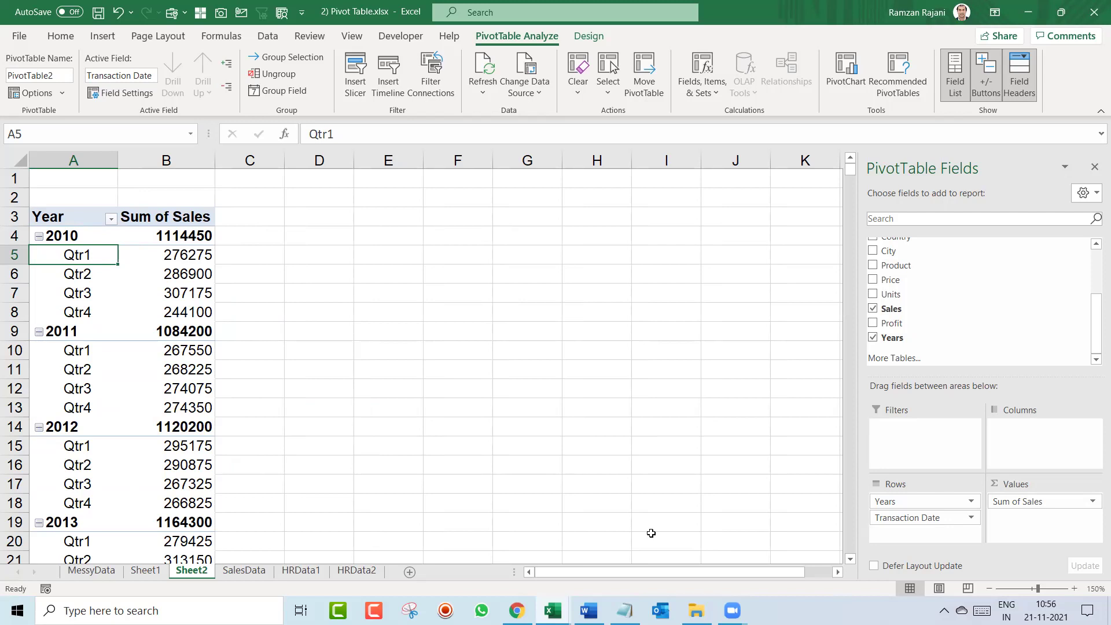
Regroup the dates again without Quarters, leaving Years only
{"action": "left_click", "coordinate": [92, 256]}
{"action": "right_click", "coordinate": [92, 256]}
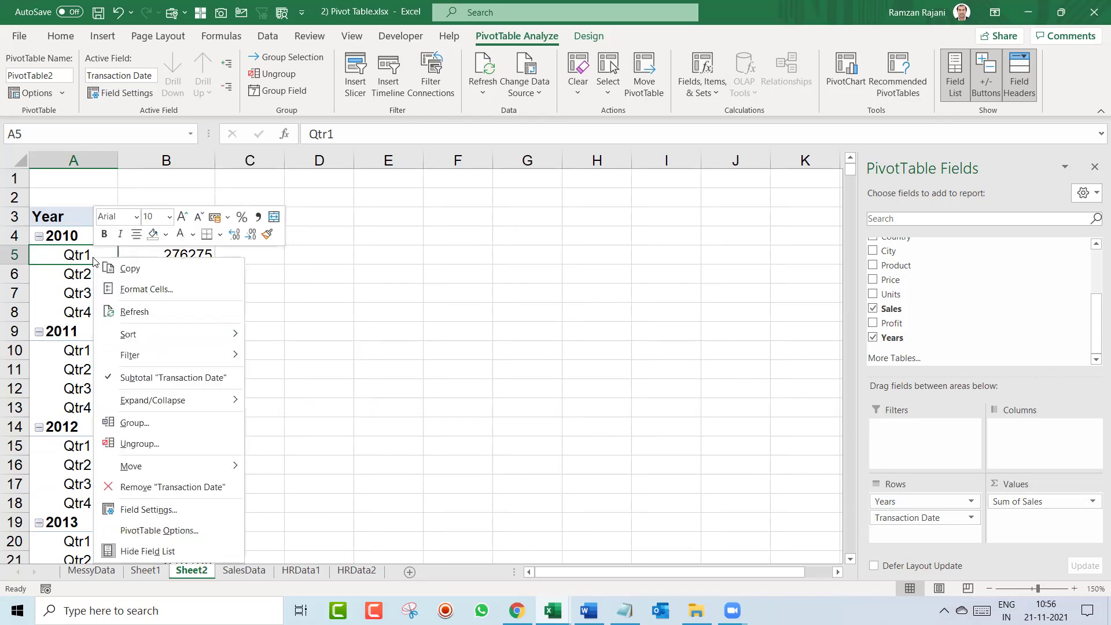
{"action": "left_click", "coordinate": [169, 428]}
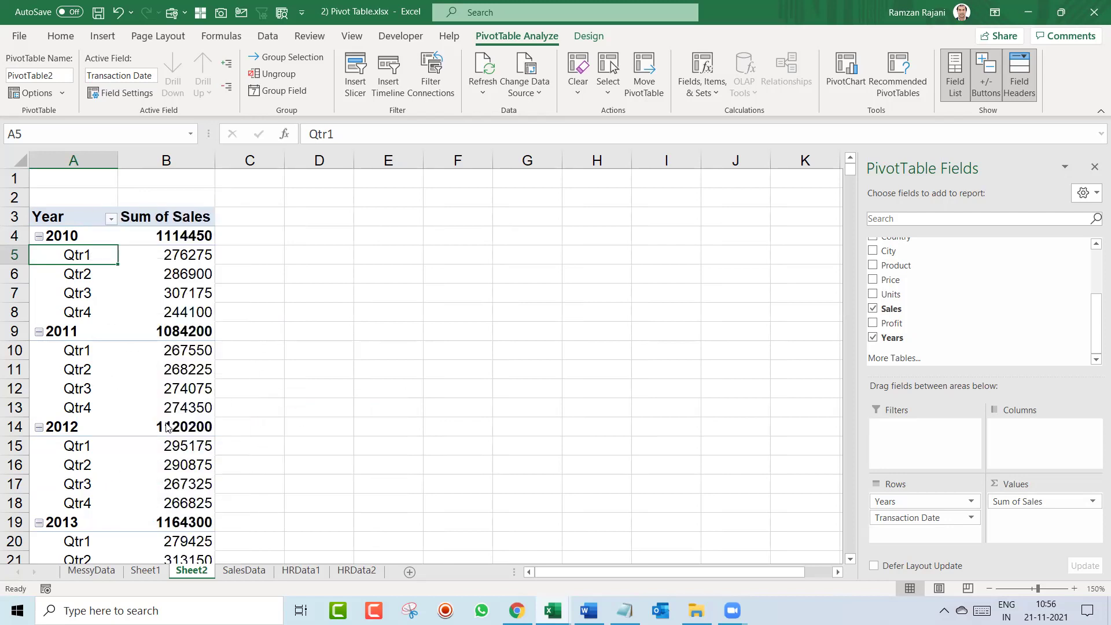
{"action": "left_click_drag", "start_coordinate": [181, 316], "coordinate": [398, 230]}
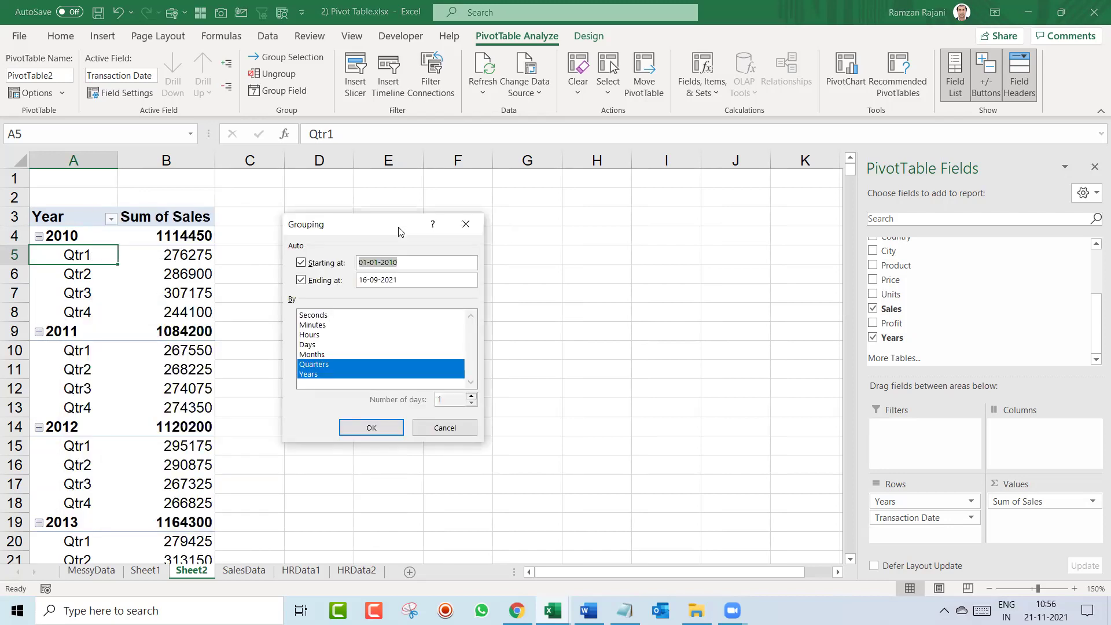
{"action": "left_click", "coordinate": [348, 363]}
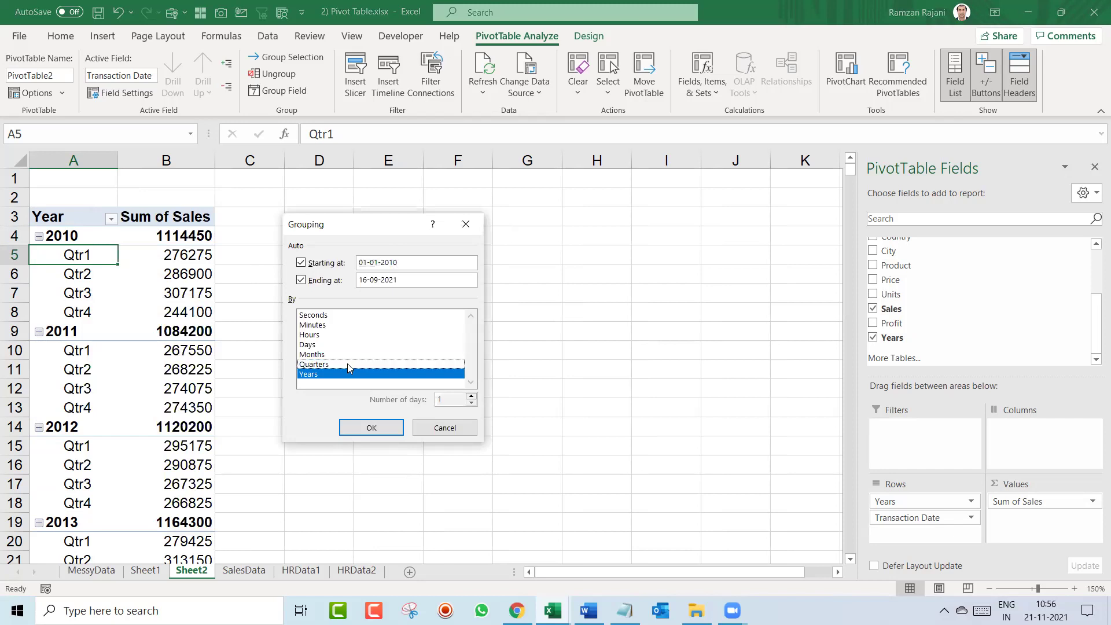
{"action": "left_click", "coordinate": [369, 427]}
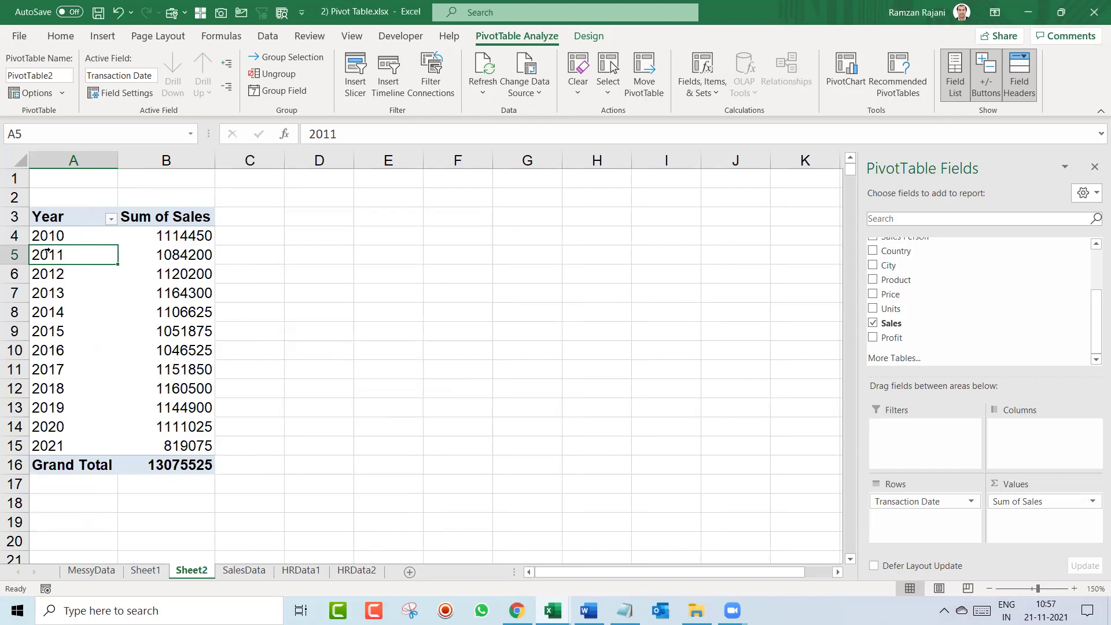
{"action": "left_click", "coordinate": [62, 235]}
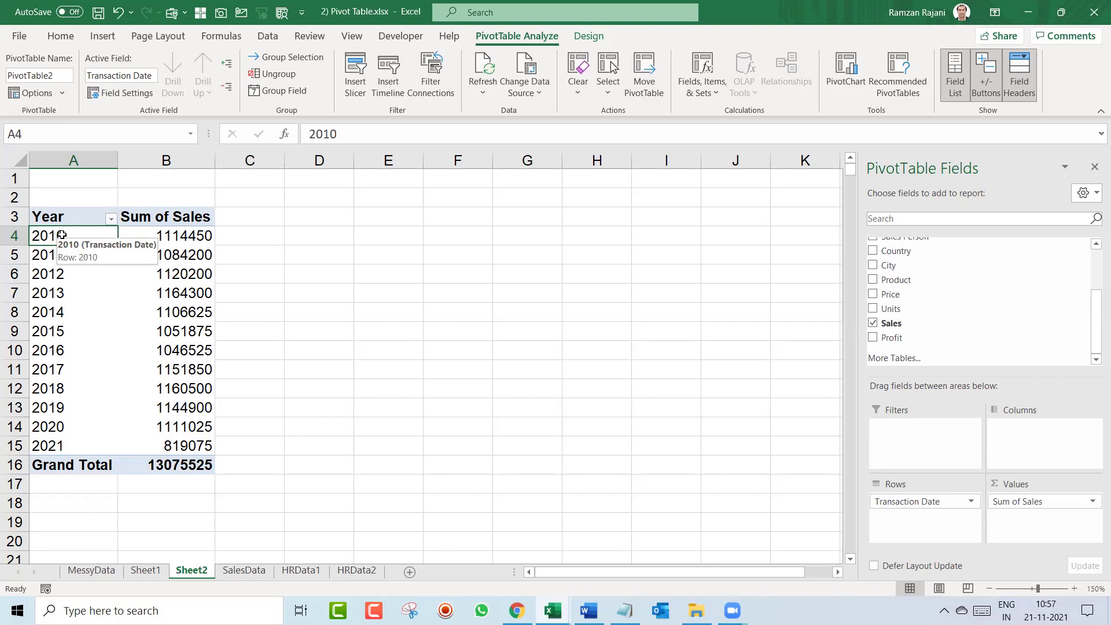
{"action": "left_click", "coordinate": [185, 236]}
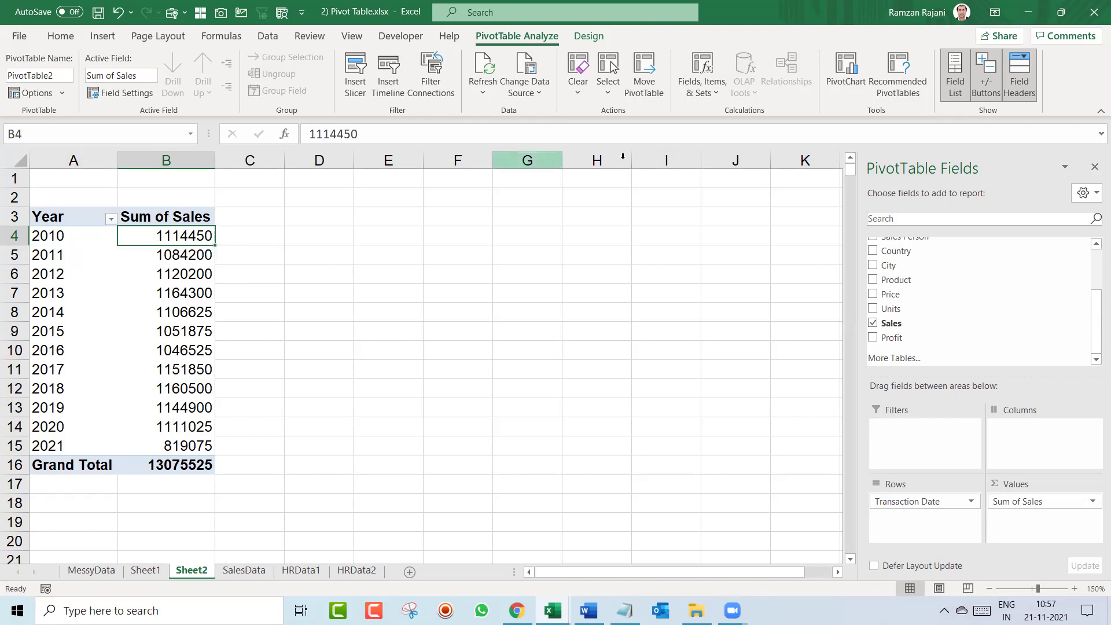
Drop Sales into Values twice more, each new column totalling 13075525
{"action": "left_click_drag", "start_coordinate": [915, 323], "coordinate": [1036, 517]}
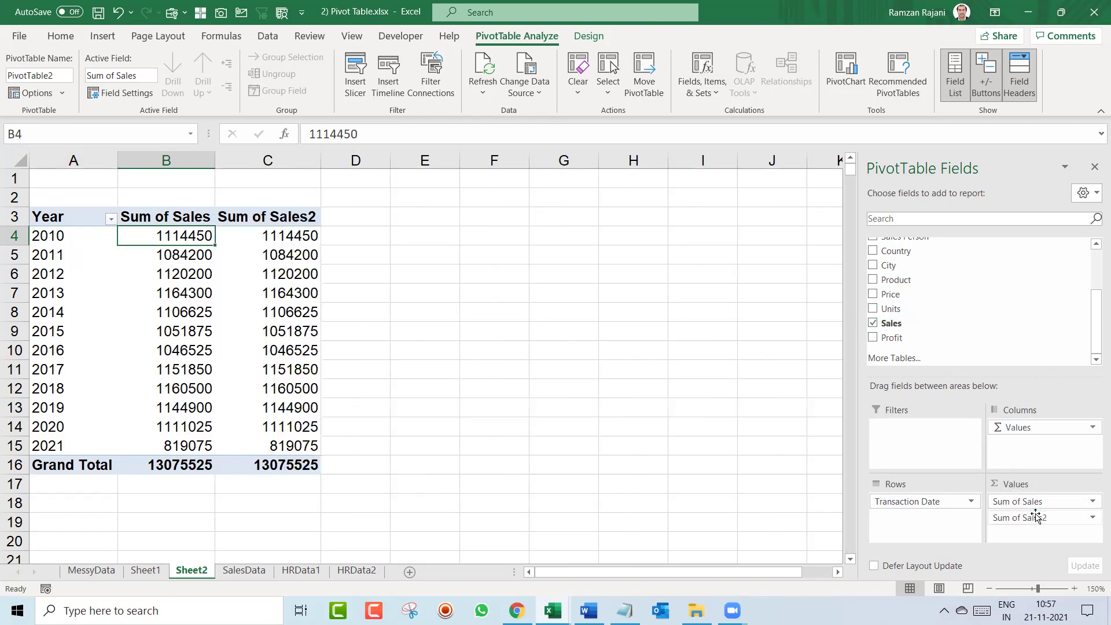
{"action": "left_click_drag", "start_coordinate": [953, 324], "coordinate": [1042, 528]}
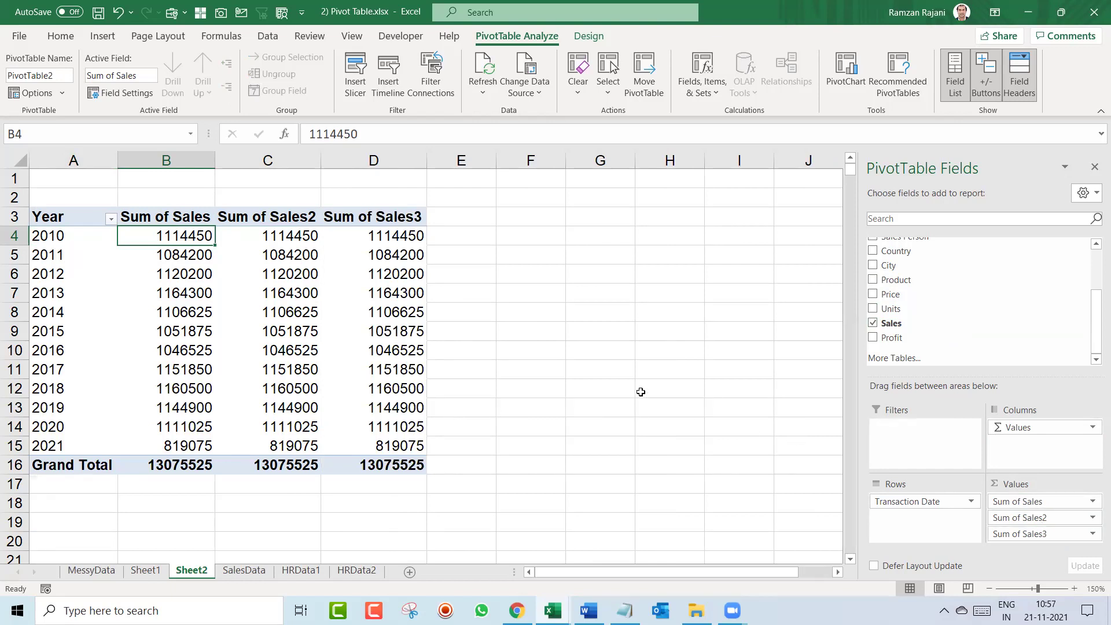
Show Sum of Sales2 as Difference From the previous Transaction Date year
{"action": "right_click", "coordinate": [294, 278]}
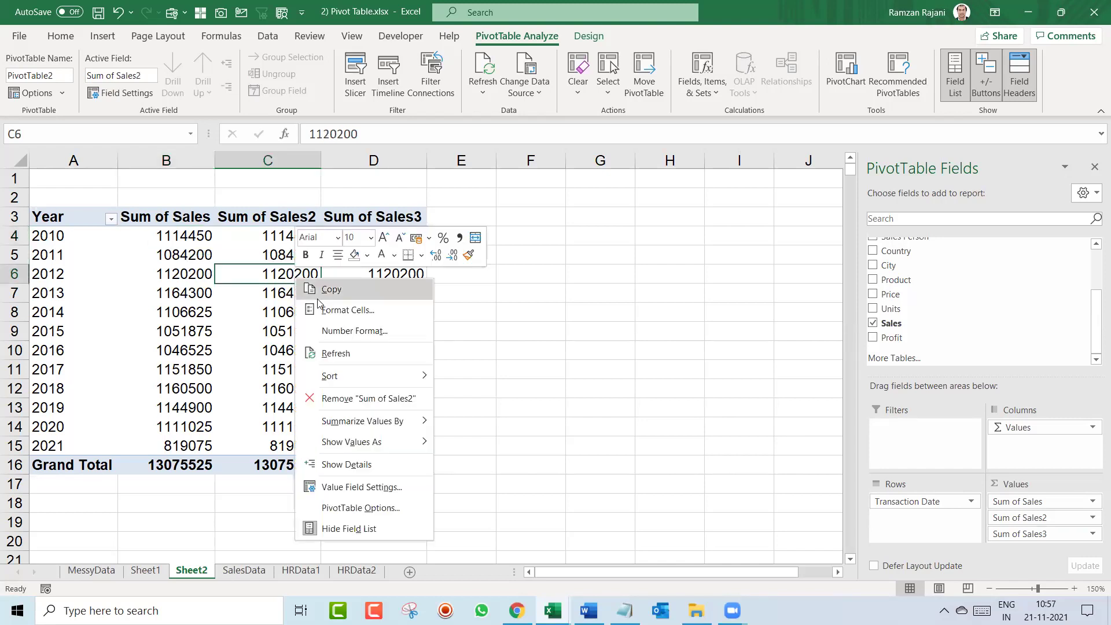
{"action": "mouse_move", "coordinate": [421, 443]}
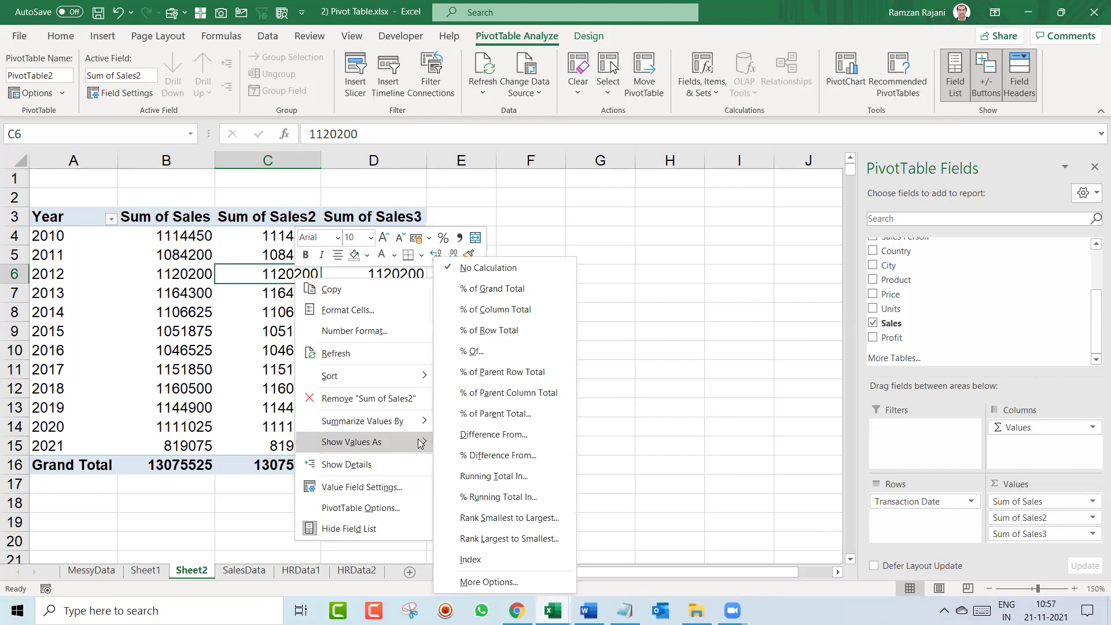
{"action": "left_click", "coordinate": [541, 435]}
{"action": "left_click_drag", "start_coordinate": [516, 255], "coordinate": [554, 288]}
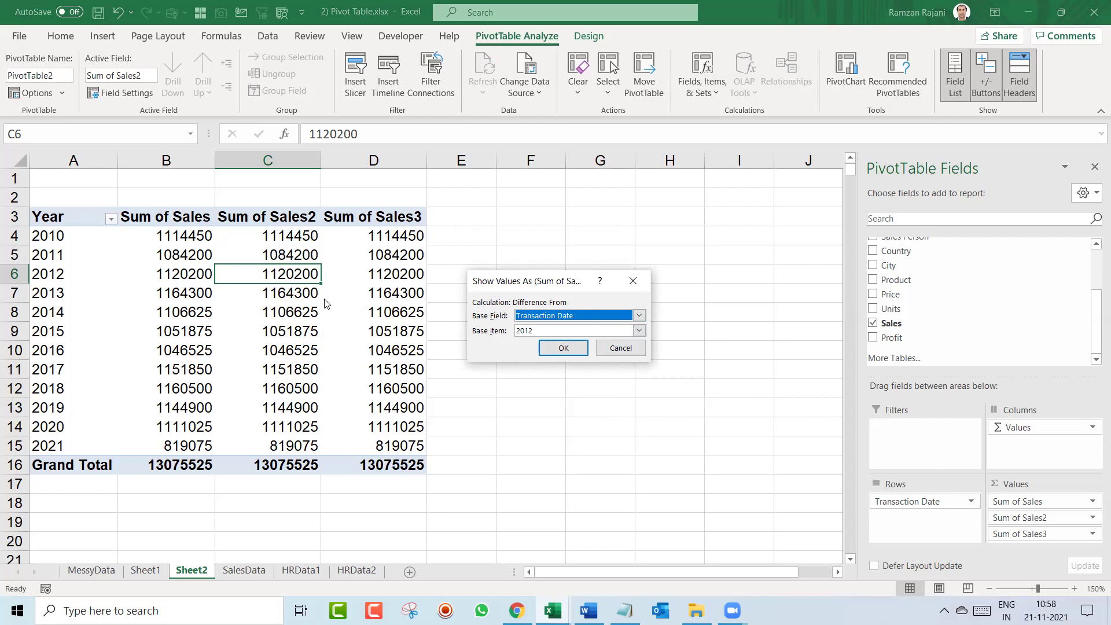
{"action": "left_click", "coordinate": [538, 331]}
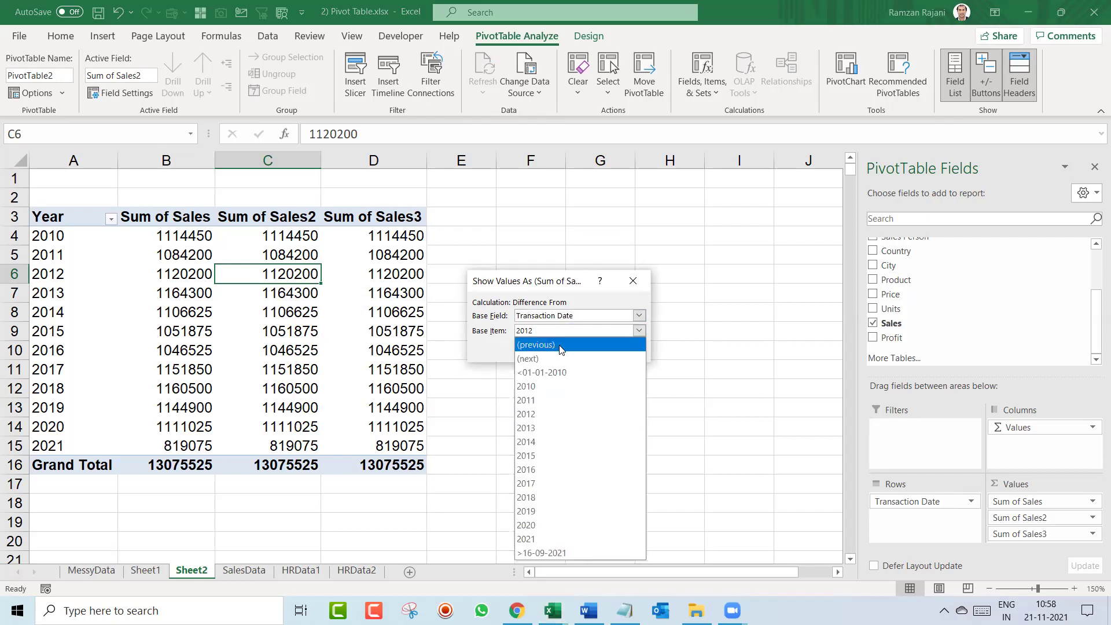
{"action": "left_click", "coordinate": [569, 346]}
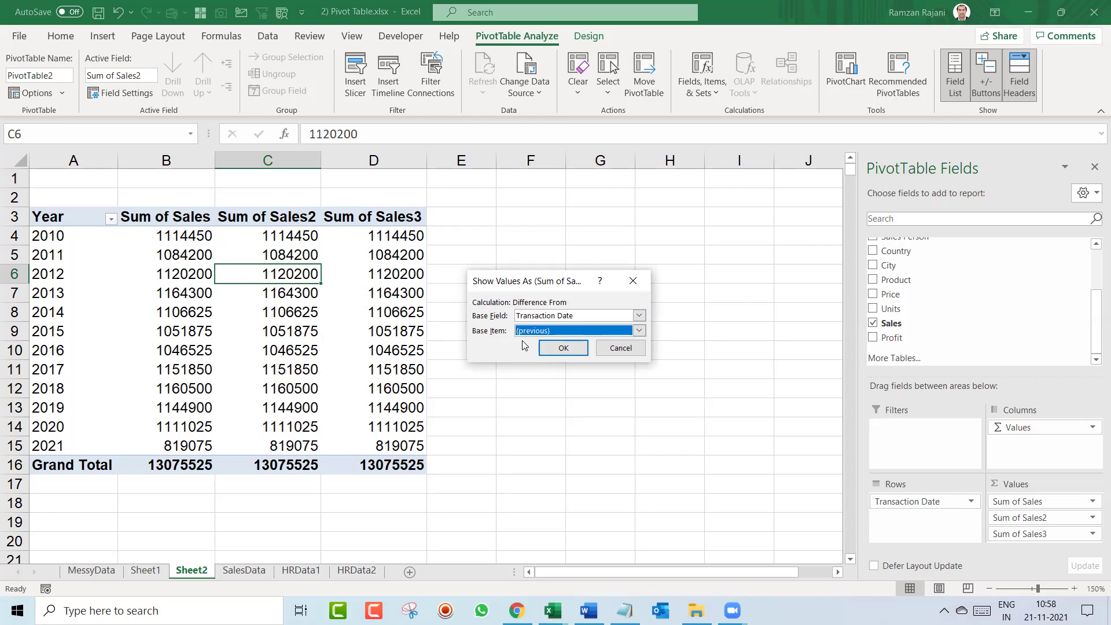
{"action": "left_click", "coordinate": [554, 352]}
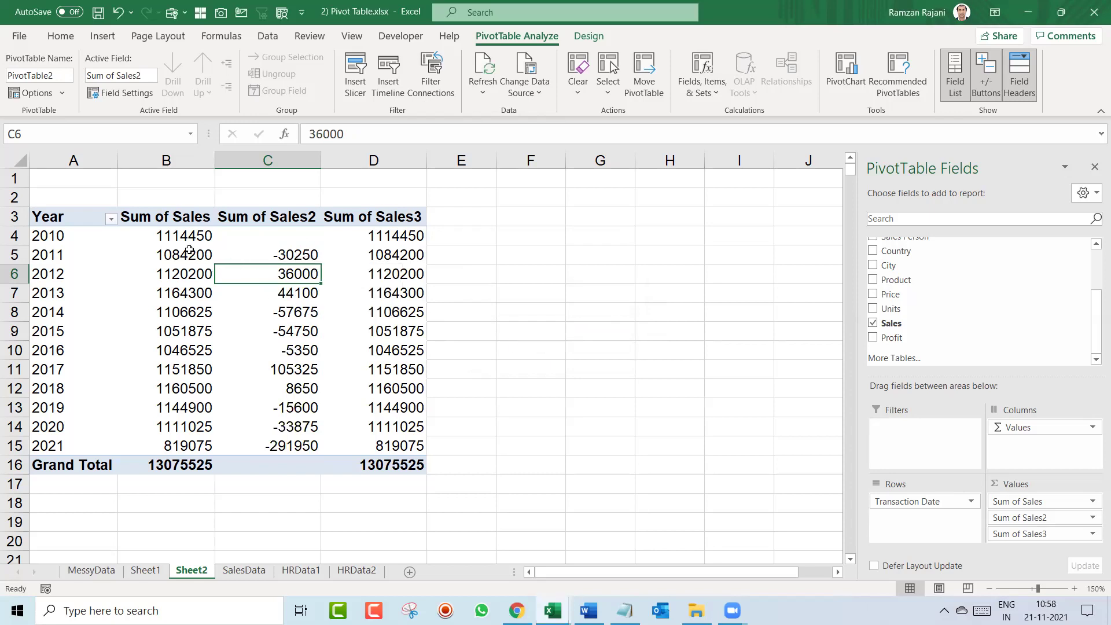
{"action": "left_click_drag", "start_coordinate": [185, 236], "coordinate": [198, 258]}
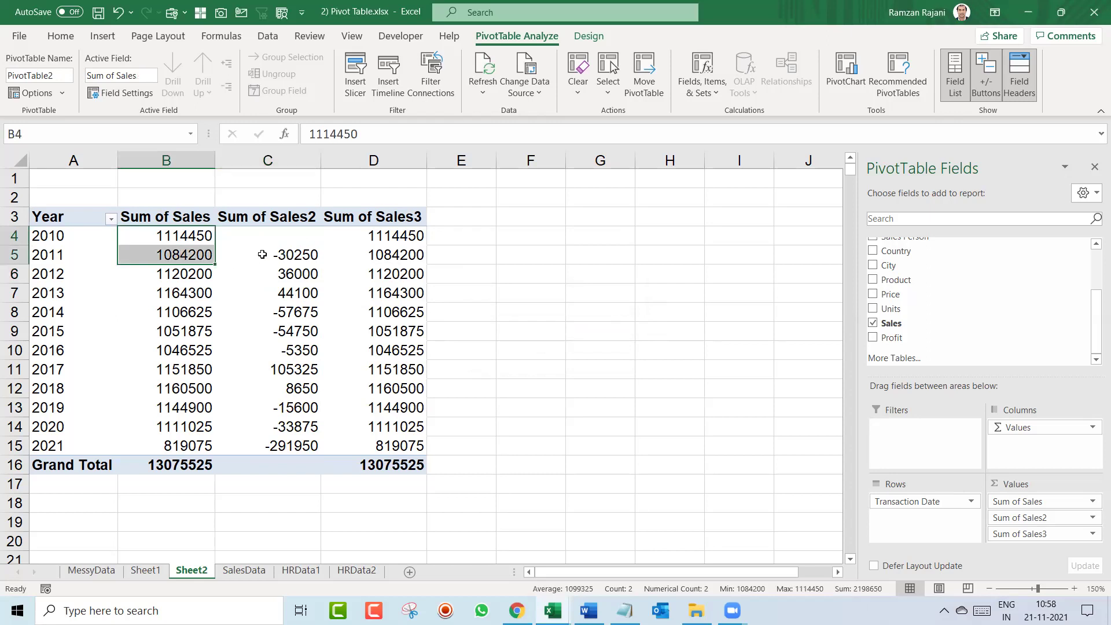
{"action": "left_click", "coordinate": [262, 255]}
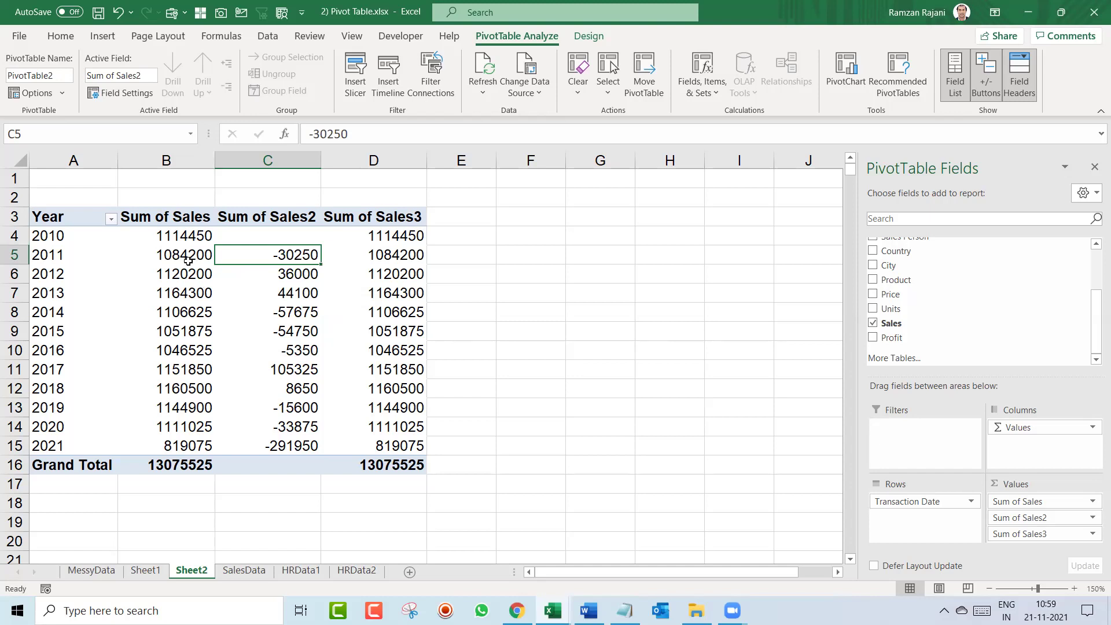
{"action": "left_click_drag", "start_coordinate": [189, 259], "coordinate": [186, 273]}
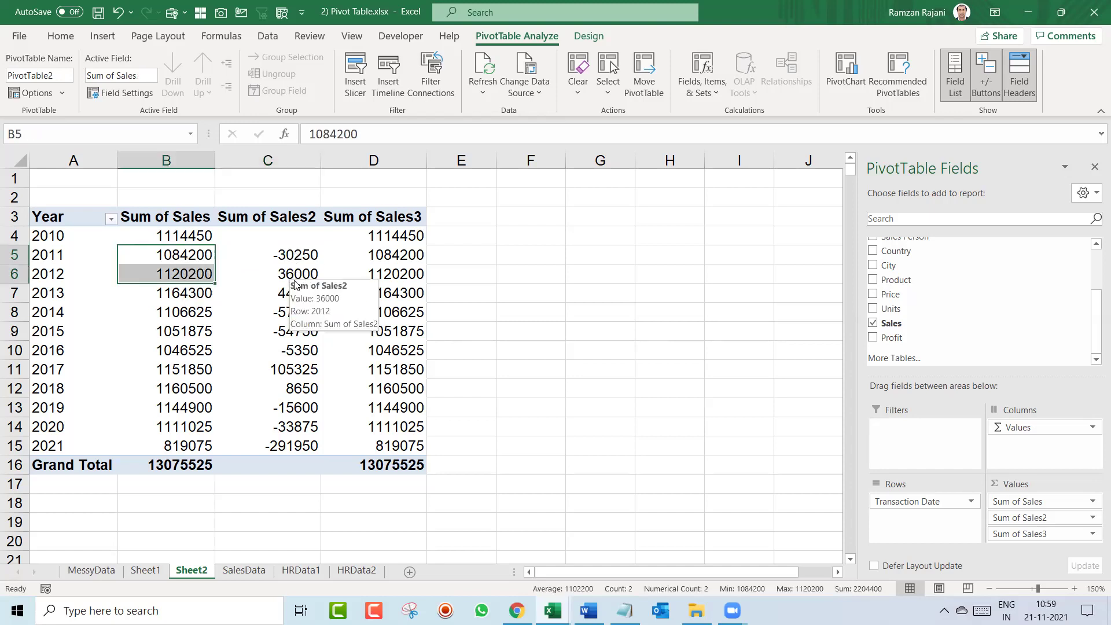
{"action": "left_click", "coordinate": [302, 261]}
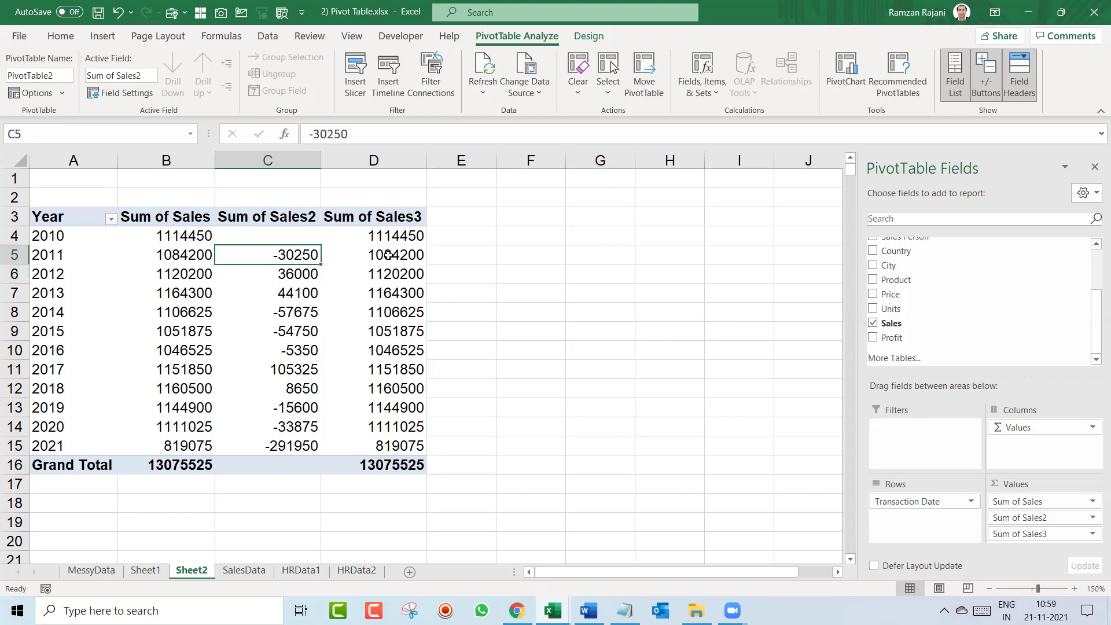
{"action": "left_click", "coordinate": [403, 272]}
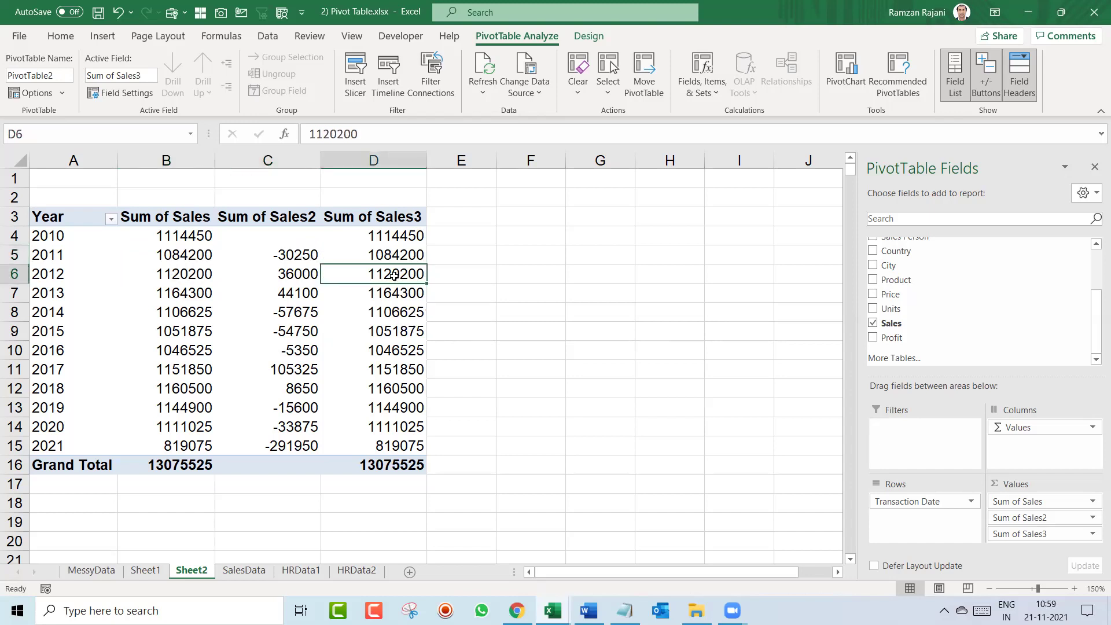
Show Sum of Sales3 as % Difference From the previous year
{"action": "right_click", "coordinate": [394, 276]}
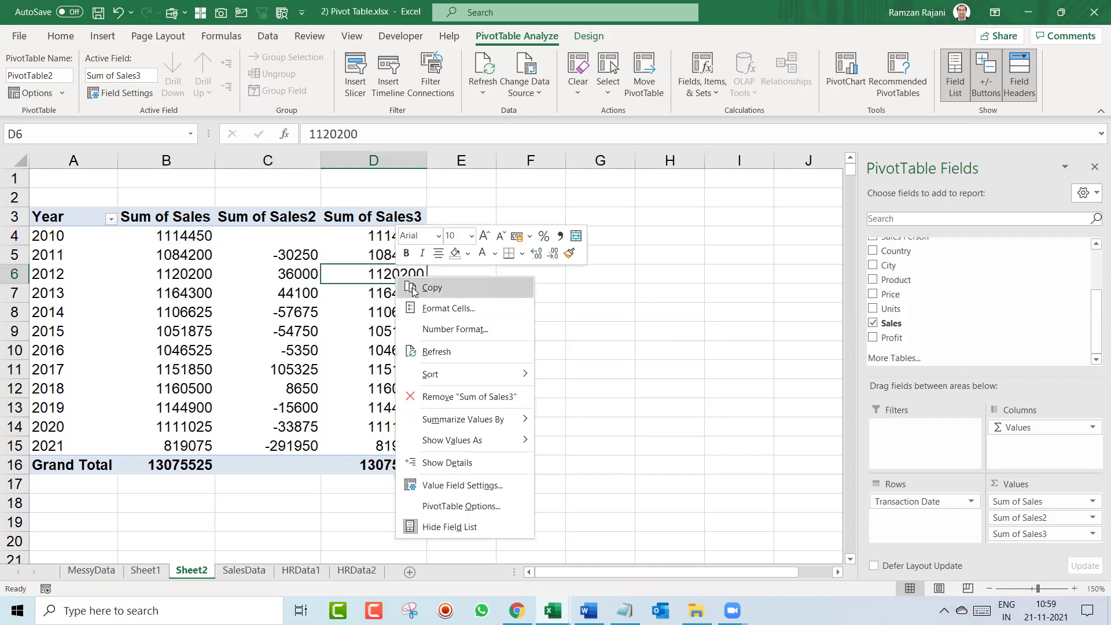
{"action": "mouse_move", "coordinate": [522, 442]}
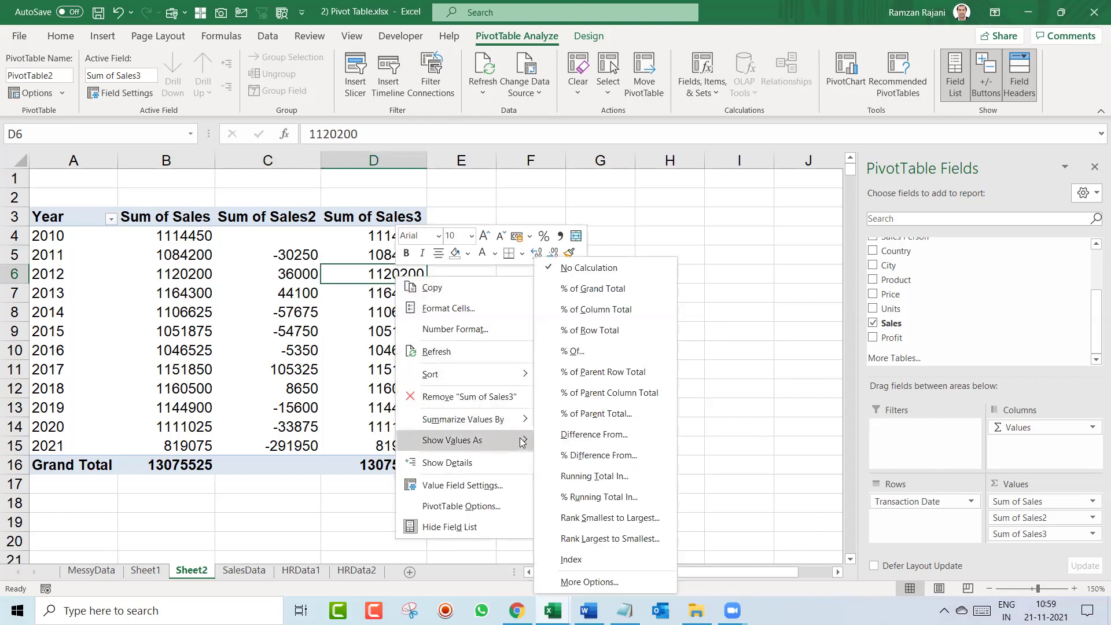
{"action": "left_click", "coordinate": [639, 454]}
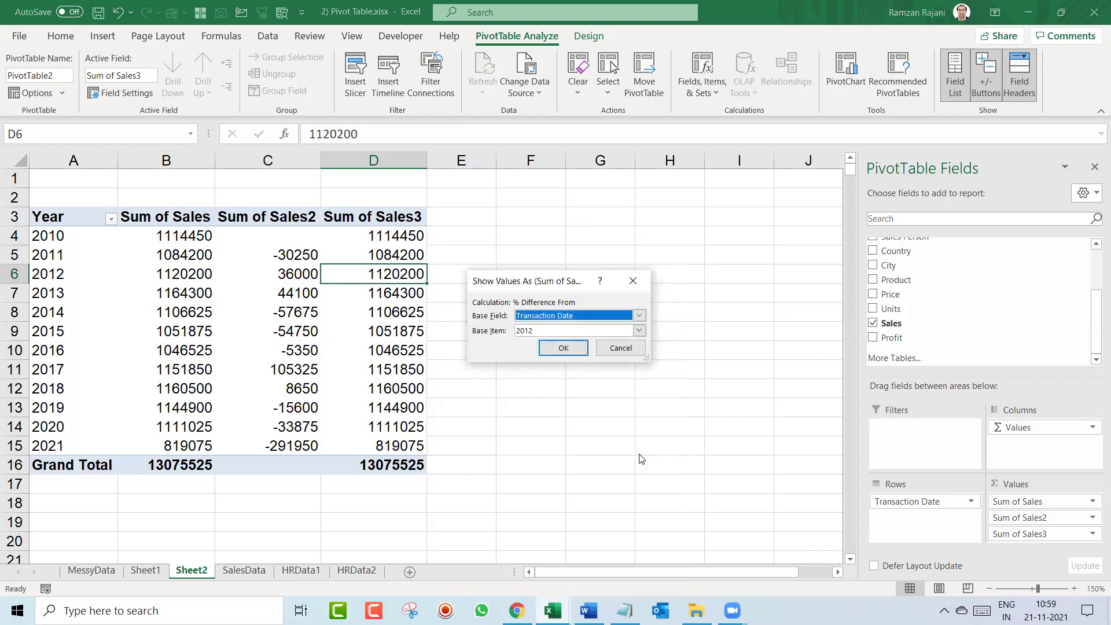
{"action": "left_click", "coordinate": [526, 335]}
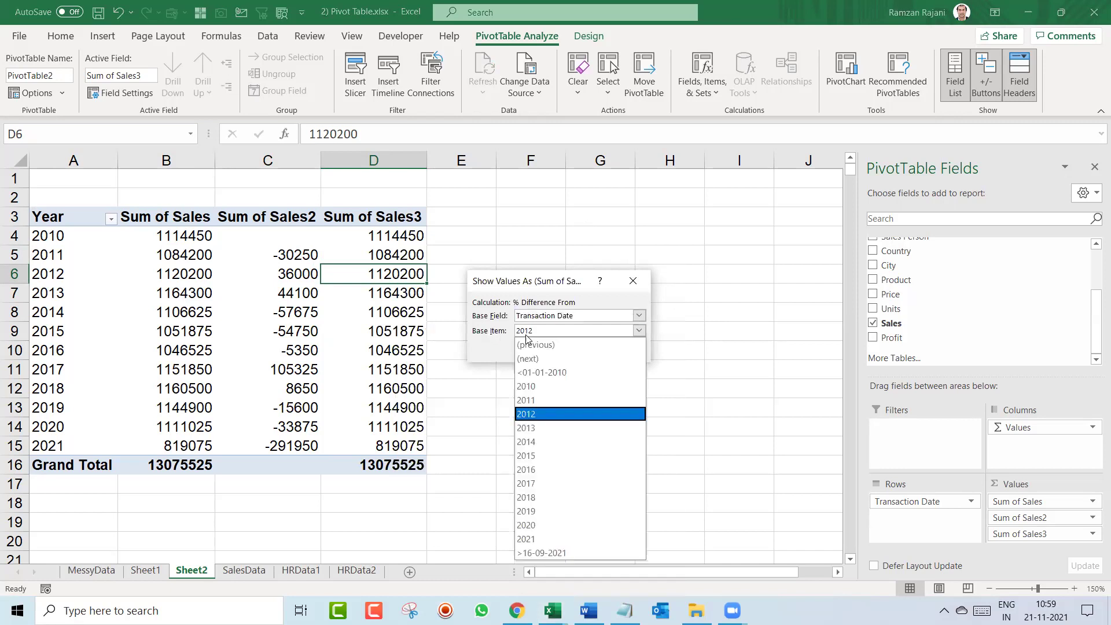
{"action": "left_click", "coordinate": [551, 352]}
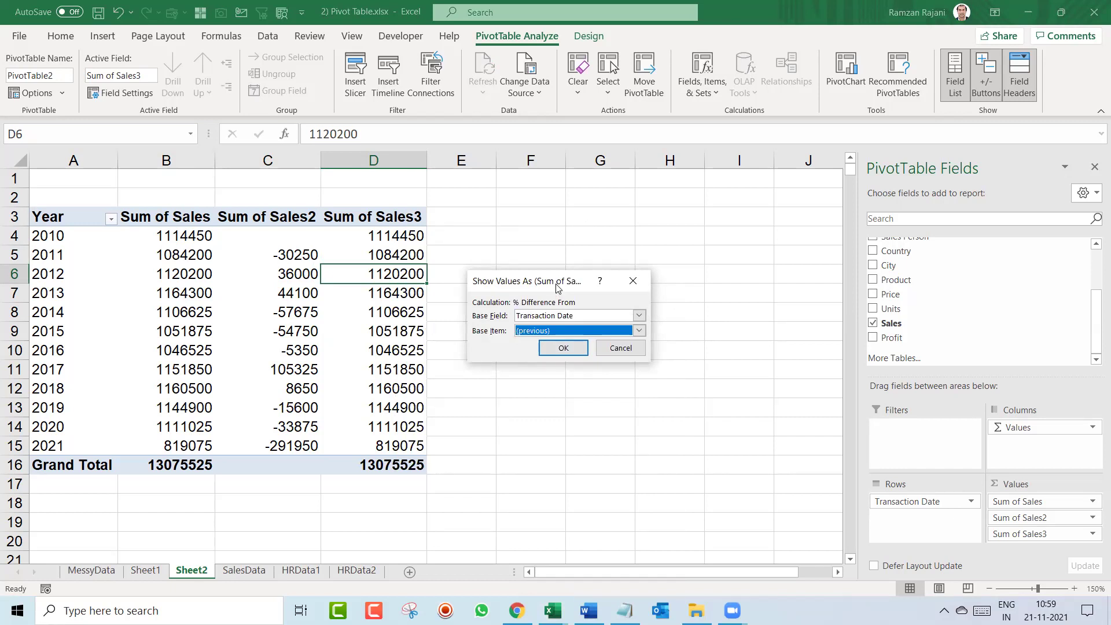
{"action": "left_click", "coordinate": [566, 346]}
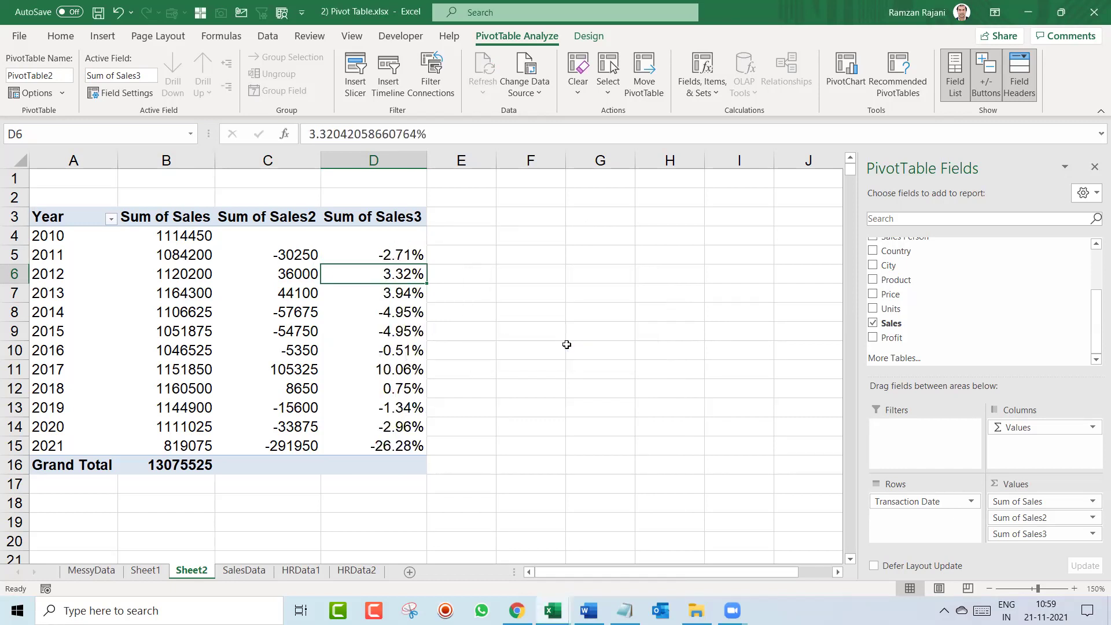
Paste a picture of the calculation settings and resize it beside the table
{"action": "key", "text": "ctrl+v"}
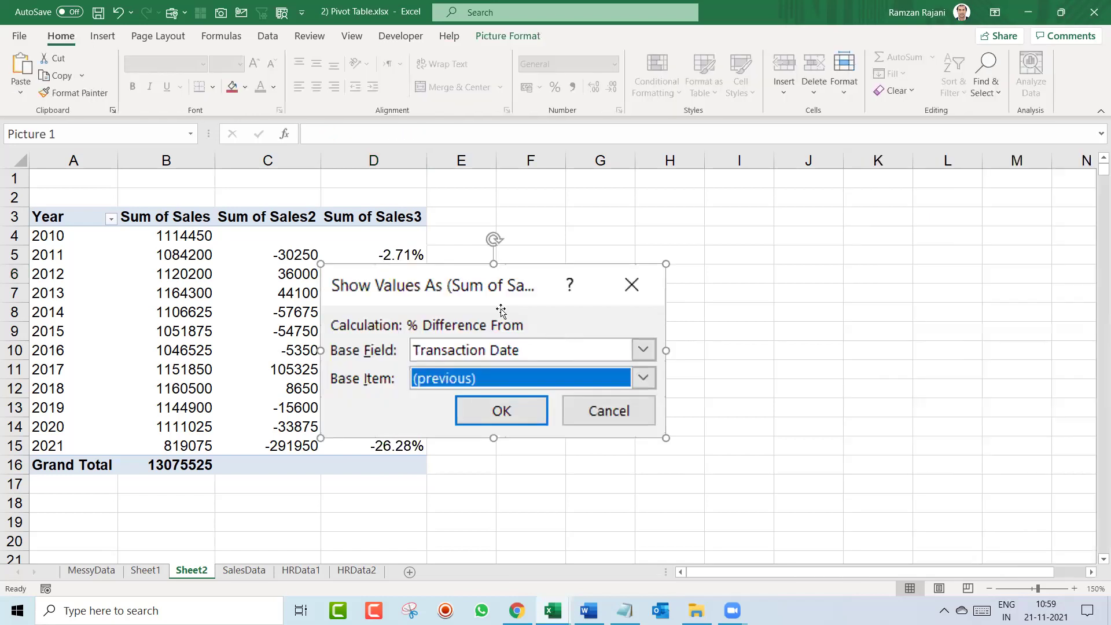
{"action": "left_click_drag", "start_coordinate": [320, 264], "coordinate": [392, 296]}
{"action": "left_click_drag", "start_coordinate": [473, 319], "coordinate": [570, 285]}
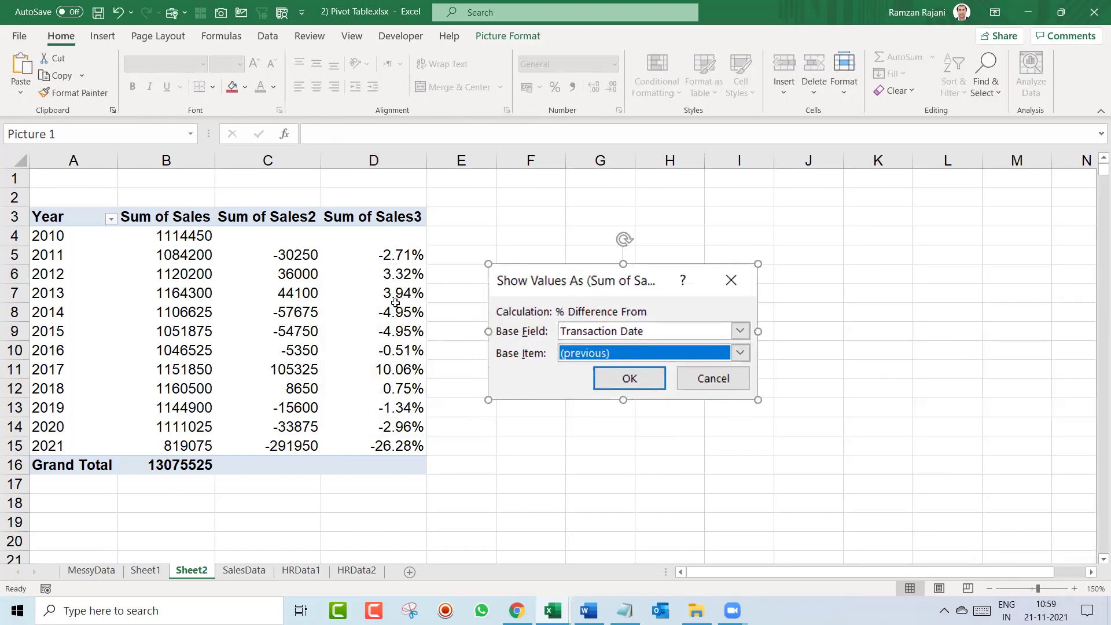
{"action": "left_click", "coordinate": [396, 303]}
Rename the value headers to '% Difference', 'Amt Difference' and 'Total Sales'
{"action": "left_click", "coordinate": [361, 222]}
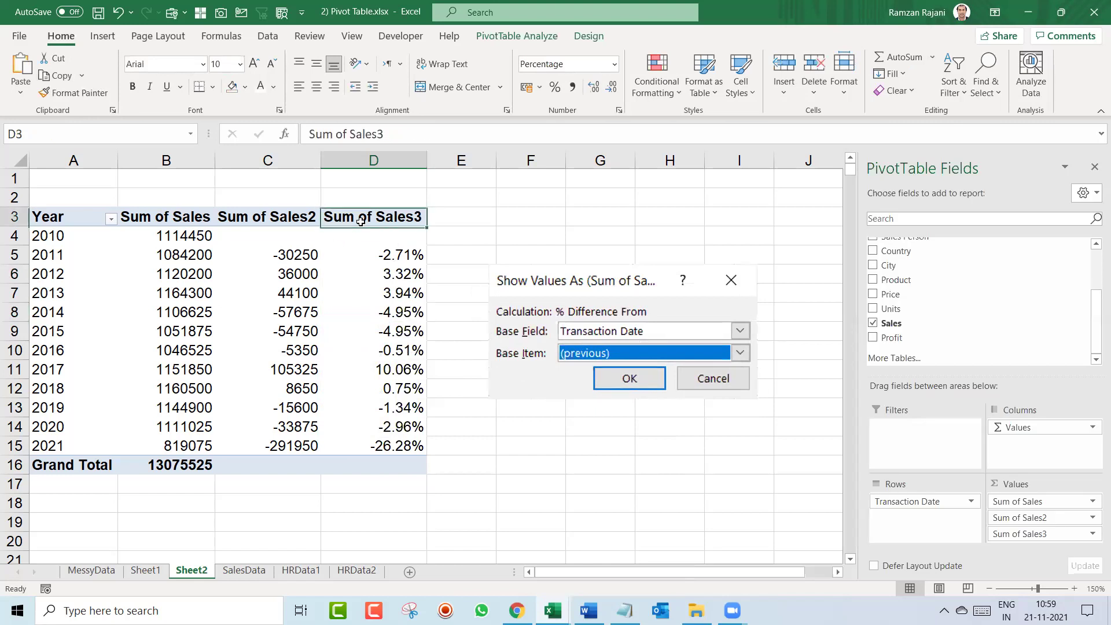
{"action": "type", "text": "% di"}
{"action": "key", "text": "BackSpace"}
{"action": "key", "text": "BackSpace"}
{"action": "key", "text": "BackSpace"}
{"action": "type", "text": "Difference"}
{"action": "key", "text": "Return"}
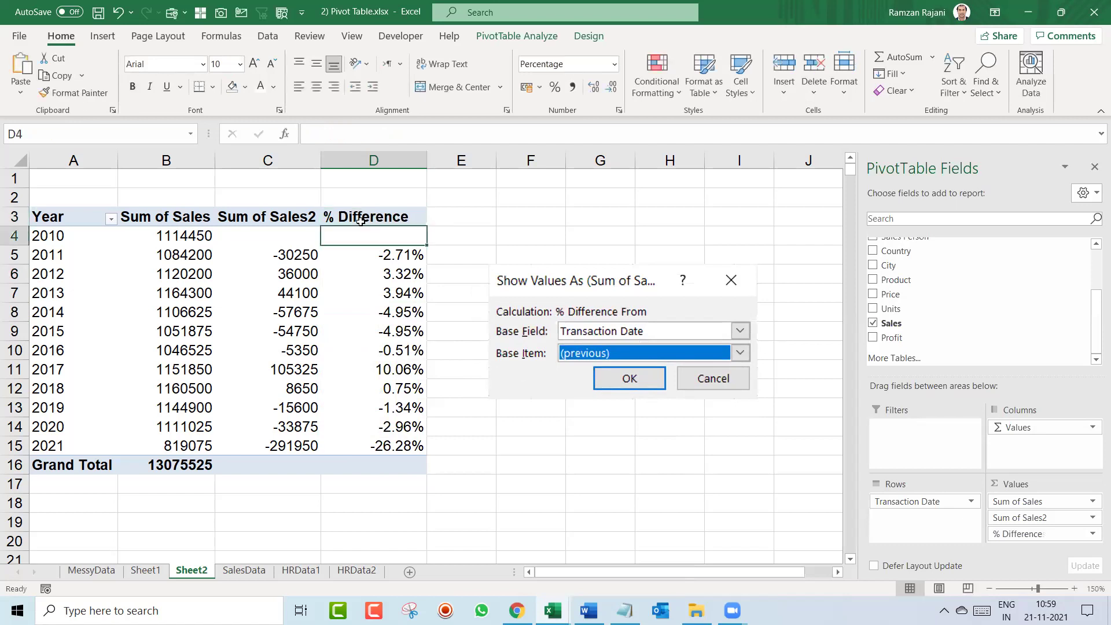
{"action": "key", "text": "Up"}
{"action": "key", "text": "Left"}
{"action": "type", "text": "Amo"}
{"action": "key", "text": "BackSpace"}
{"action": "type", "text": "t "}
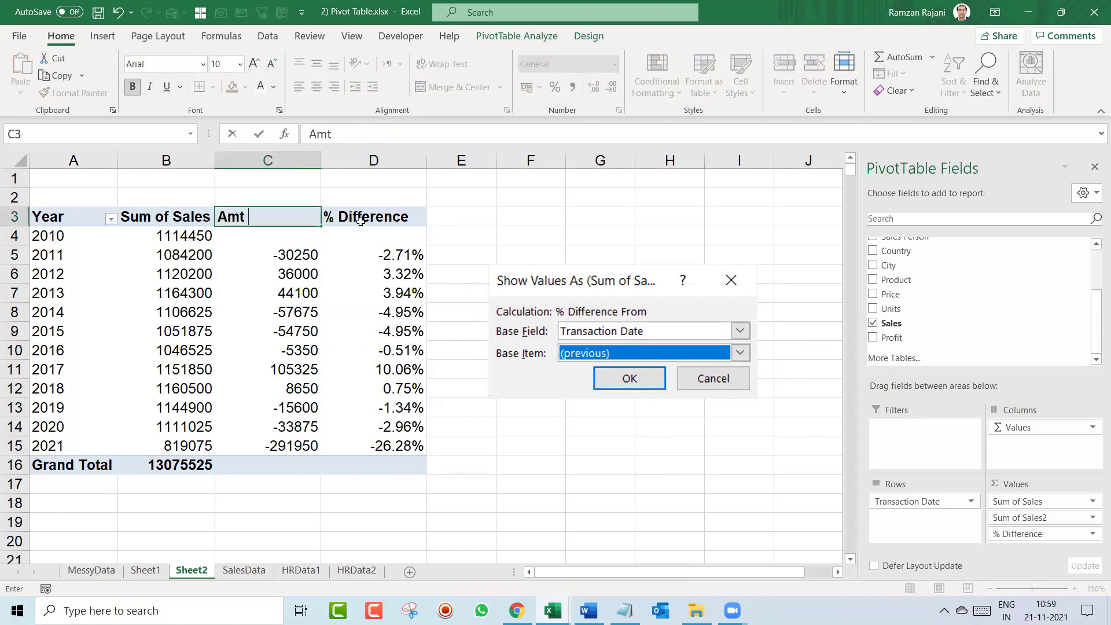
{"action": "type", "text": "Difference"}
{"action": "key", "text": "Return"}
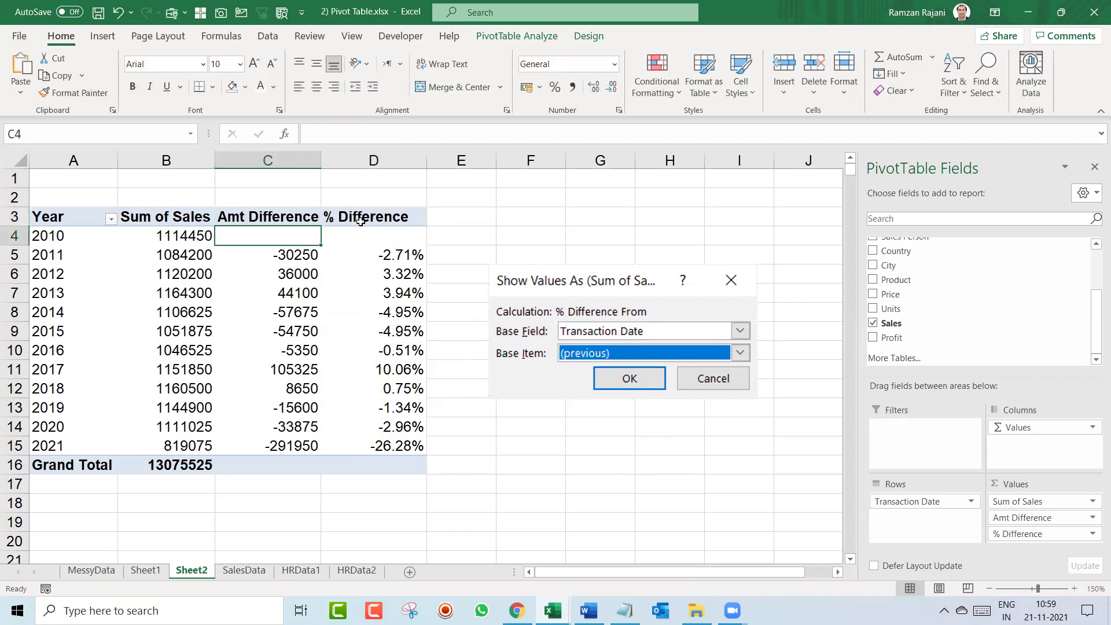
{"action": "key", "text": "Up"}
{"action": "key", "text": "Left"}
{"action": "type", "text": "Total Sales"}
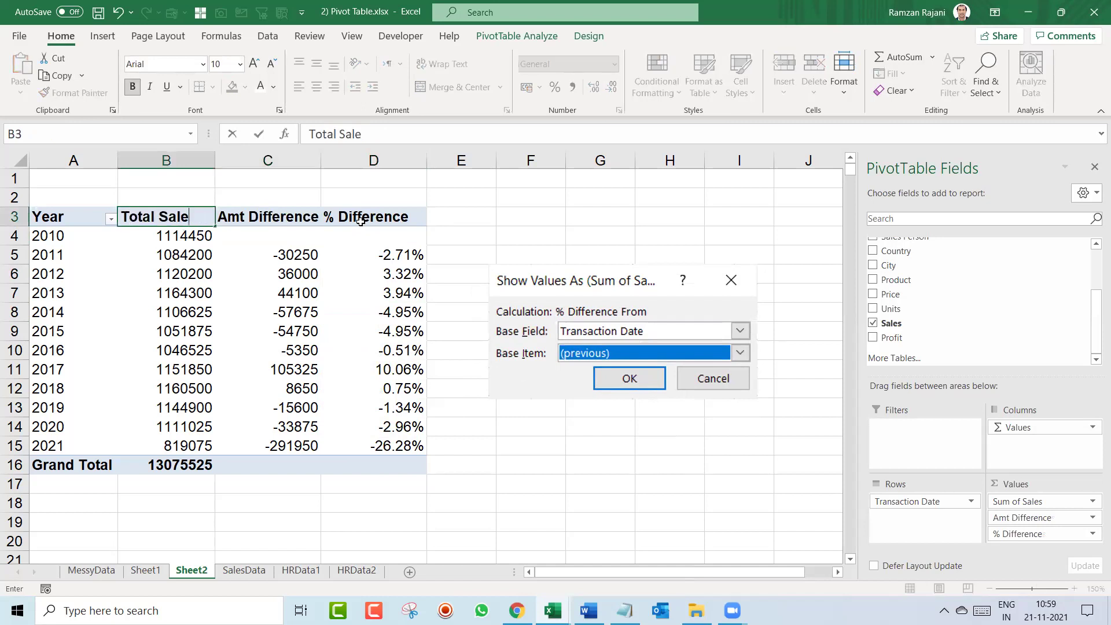
{"action": "key", "text": "Return"}
Centre-align the value columns B3:D16 and the Year column A3:A16
{"action": "key", "text": "Up"}
{"action": "key", "text": "ctrl+shift+Down"}
{"action": "key", "text": "shift+Right"}
{"action": "key", "text": "shift+Right"}
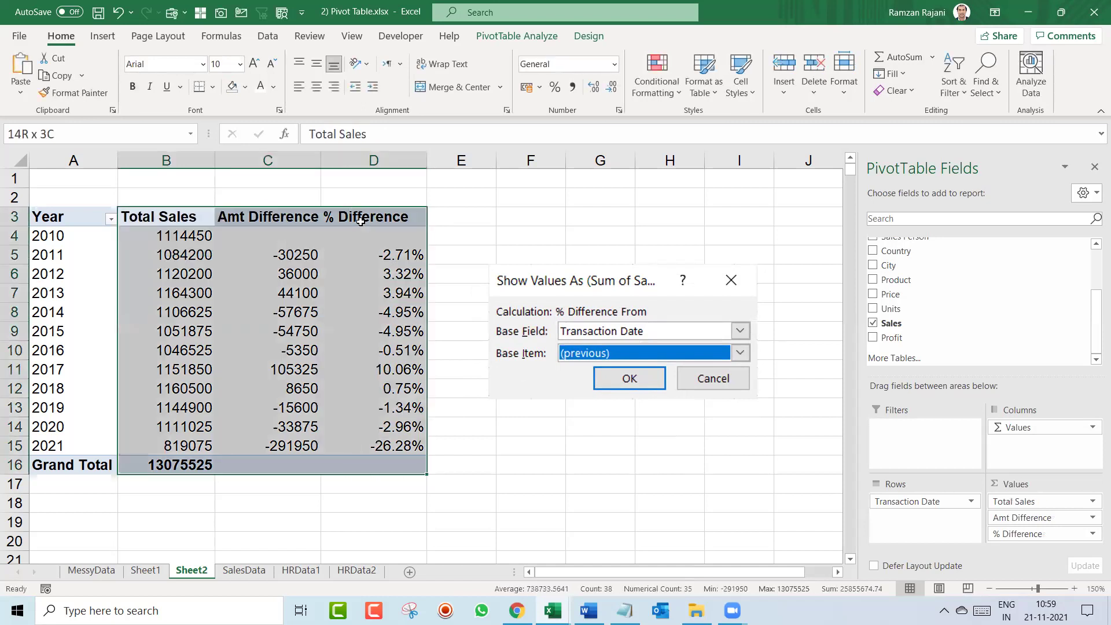
{"action": "left_click", "coordinate": [317, 86]}
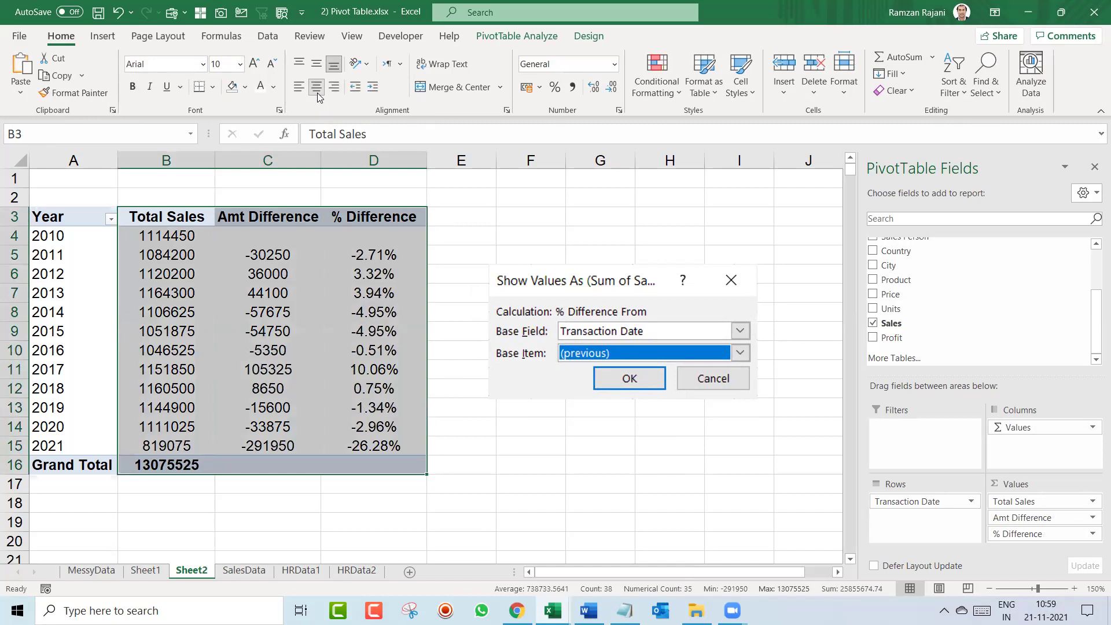
{"action": "key", "text": "Left"}
{"action": "key", "text": "ctrl+shift+Down"}
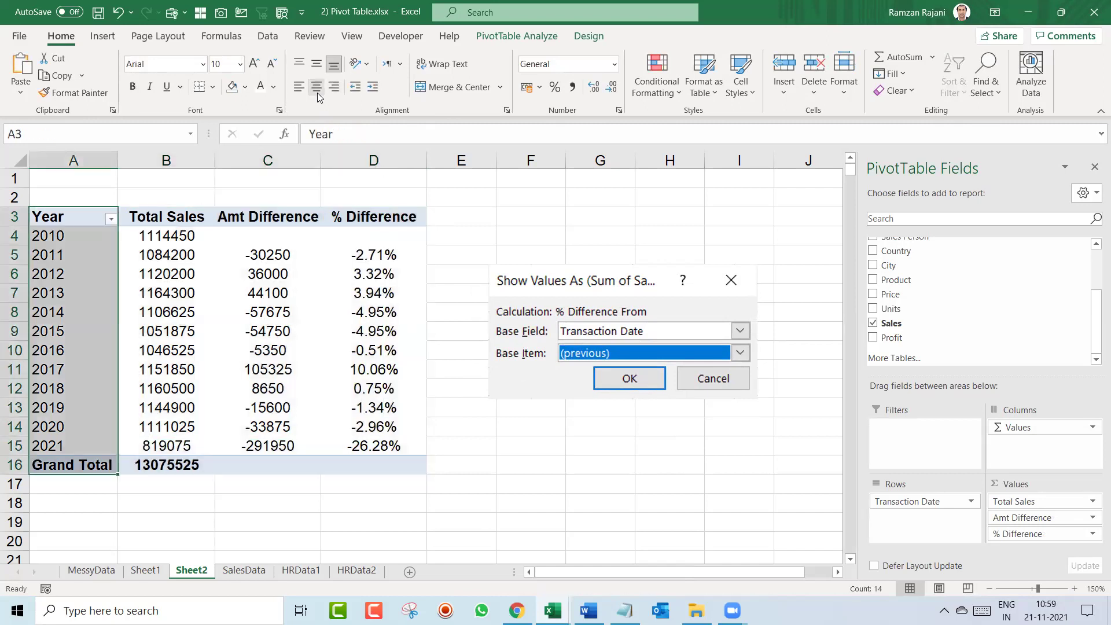
{"action": "left_click", "coordinate": [317, 93]}
{"action": "key", "text": "Down"}
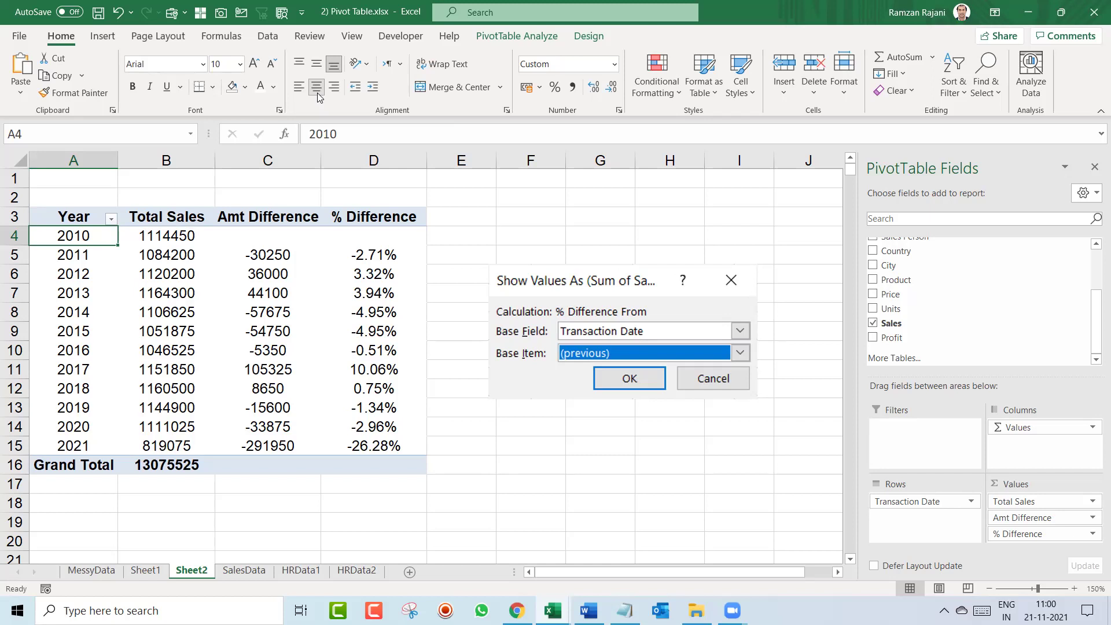
Select every year's % Difference value in D4:D15
{"action": "left_click", "coordinate": [370, 262]}
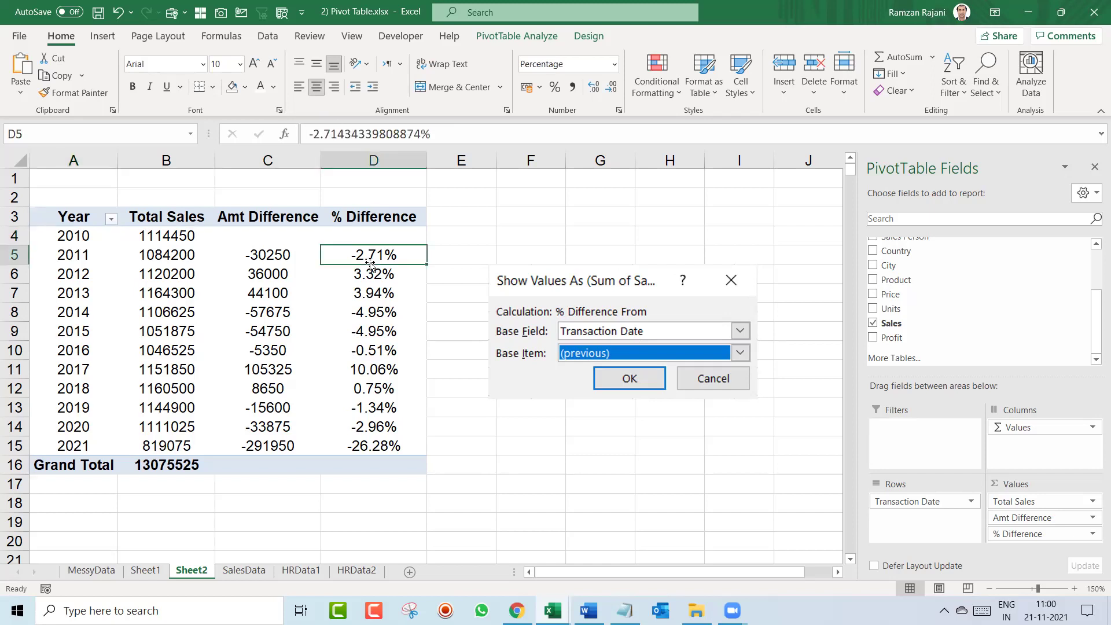
{"action": "key", "text": "Up"}
{"action": "key", "text": "shift+Down"}
{"action": "key", "text": "shift+Down"}
{"action": "key", "text": "shift+Down"}
{"action": "key", "text": "shift+Down"}
{"action": "key", "text": "shift+Down"}
{"action": "key", "text": "shift+Down"}
{"action": "key", "text": "shift+Down"}
{"action": "key", "text": "shift+Down"}
{"action": "key", "text": "shift+Down"}
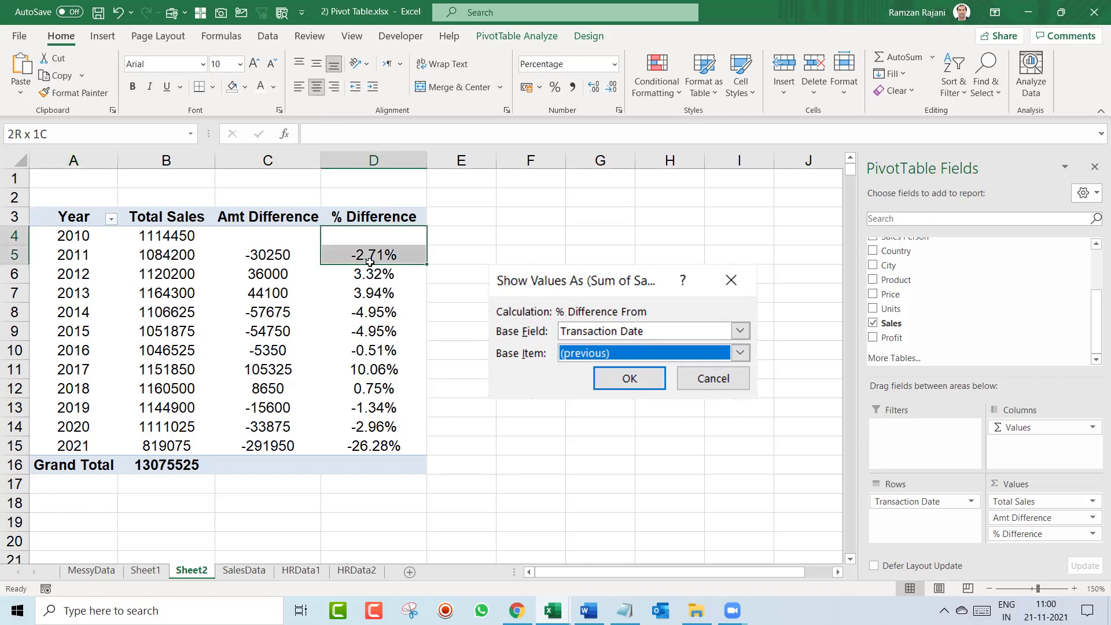
{"action": "key", "text": "shift+Down"}
{"action": "key", "text": "shift+Down"}
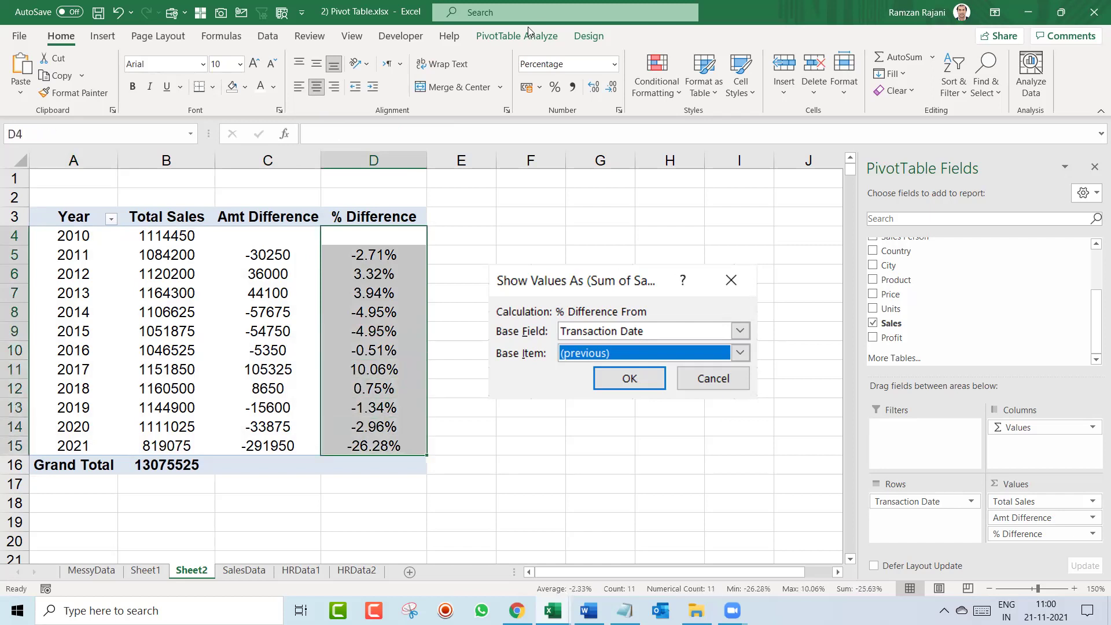
Highlight % Difference values less than 0% in light red, then check D7 and C6
{"action": "left_click", "coordinate": [664, 80]}
{"action": "mouse_move", "coordinate": [689, 122]}
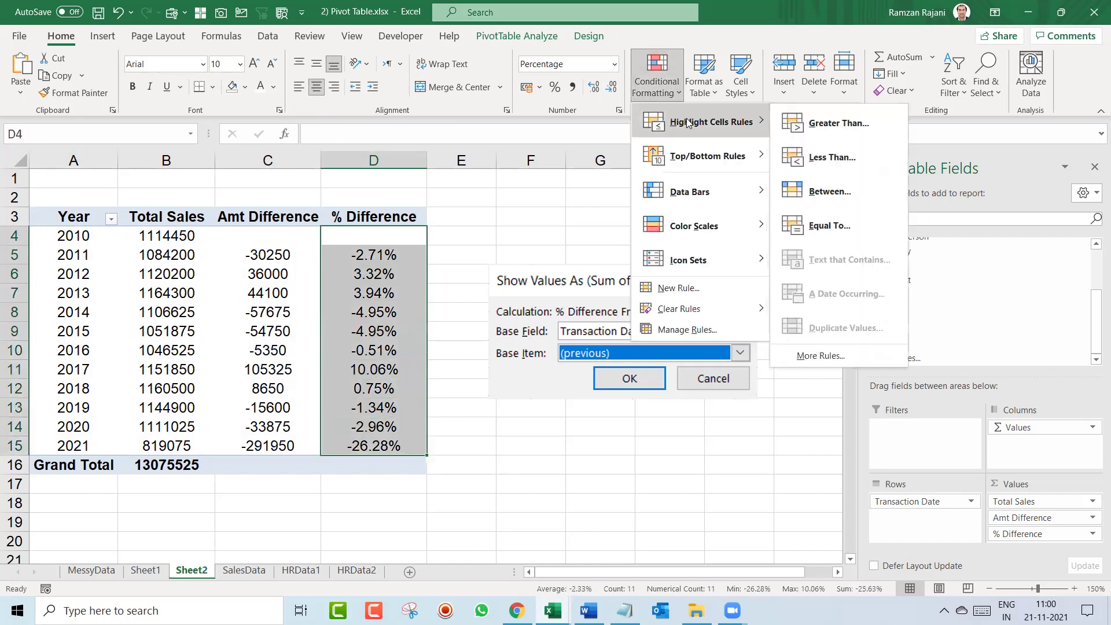
{"action": "left_click", "coordinate": [831, 156]}
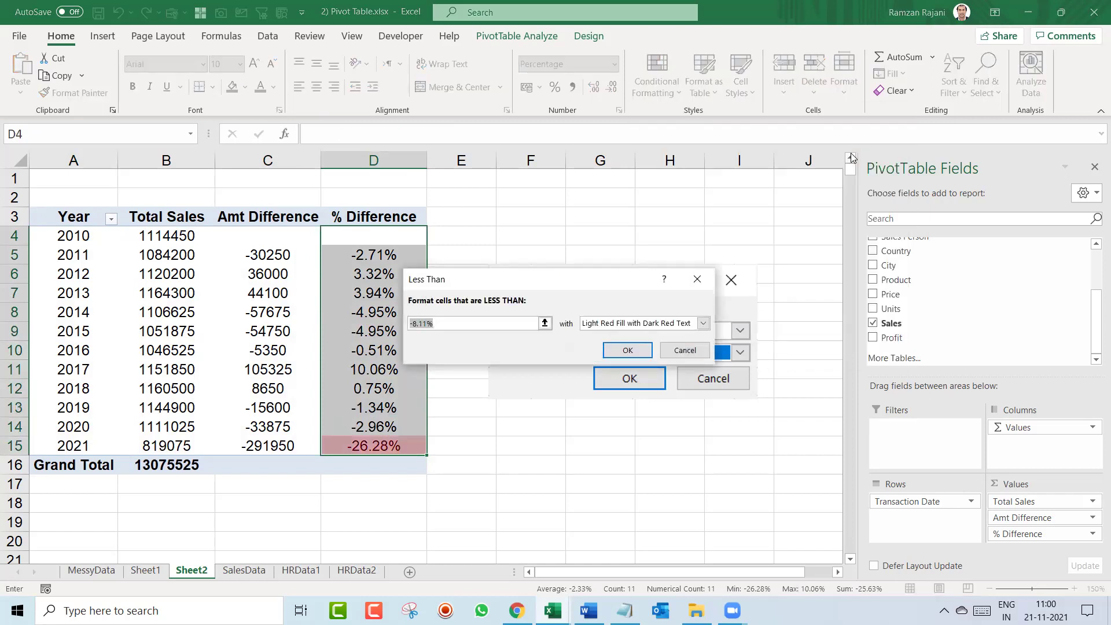
{"action": "type", "text": "0%"}
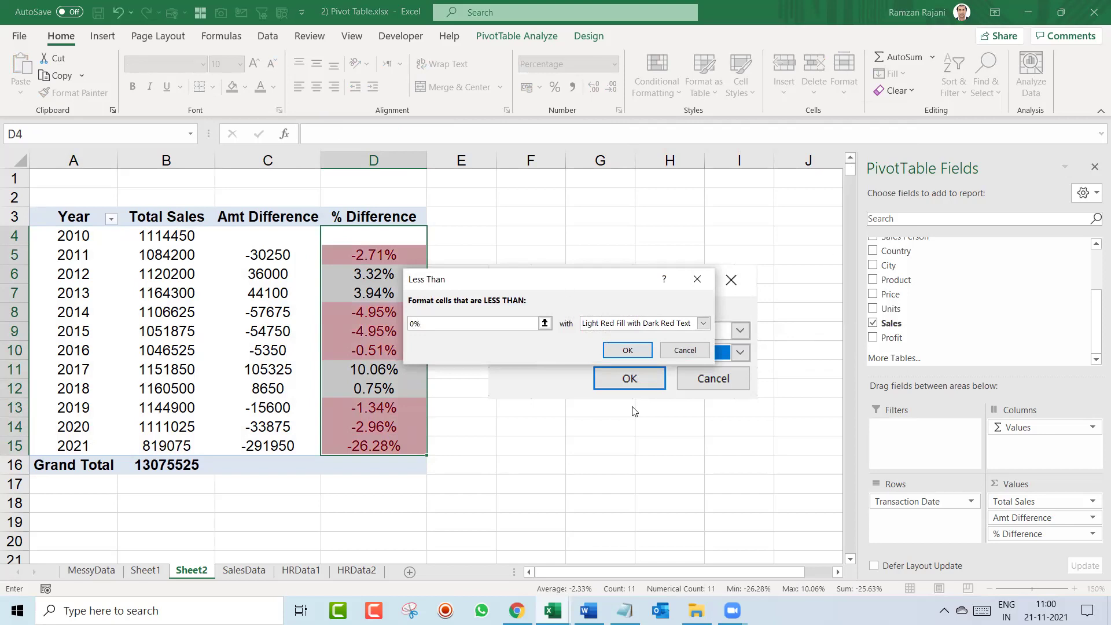
{"action": "left_click_drag", "start_coordinate": [564, 285], "coordinate": [635, 411]}
{"action": "left_click", "coordinate": [698, 472]}
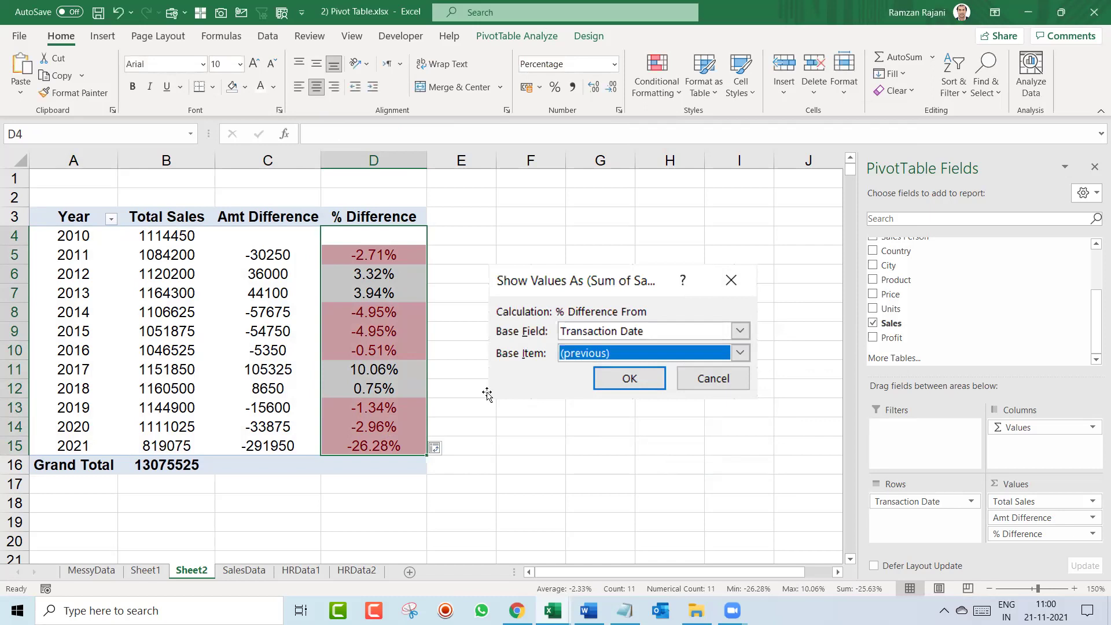
{"action": "left_click", "coordinate": [369, 294]}
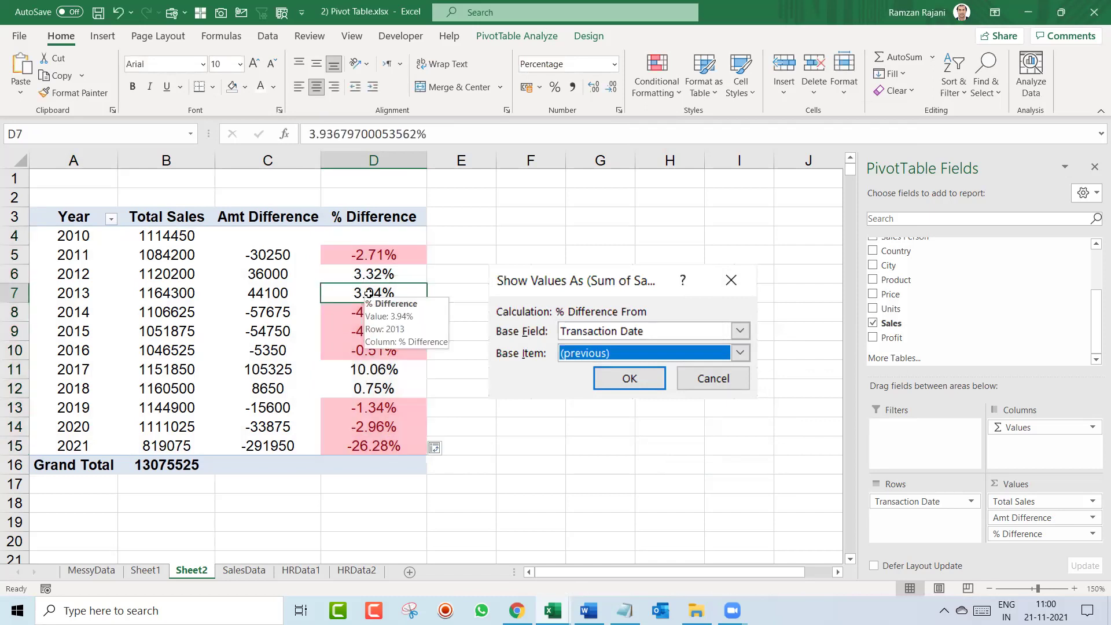
{"action": "left_click", "coordinate": [259, 276]}
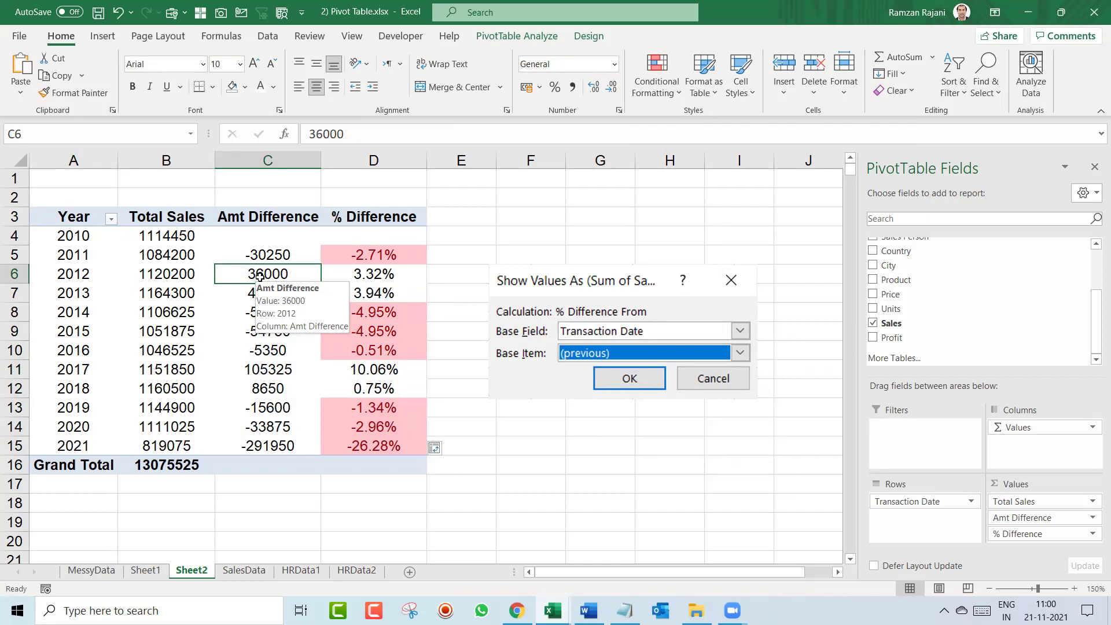
{"action": "key", "text": "Up"}
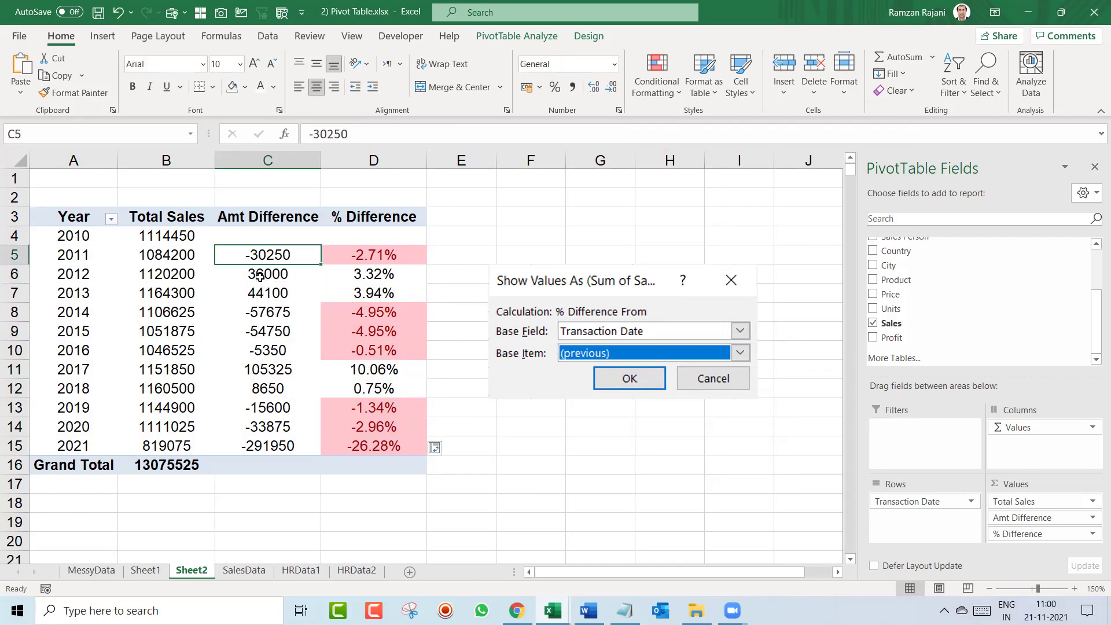
{"action": "key", "text": "Escape"}
{"action": "key", "text": "ctrl+1"}
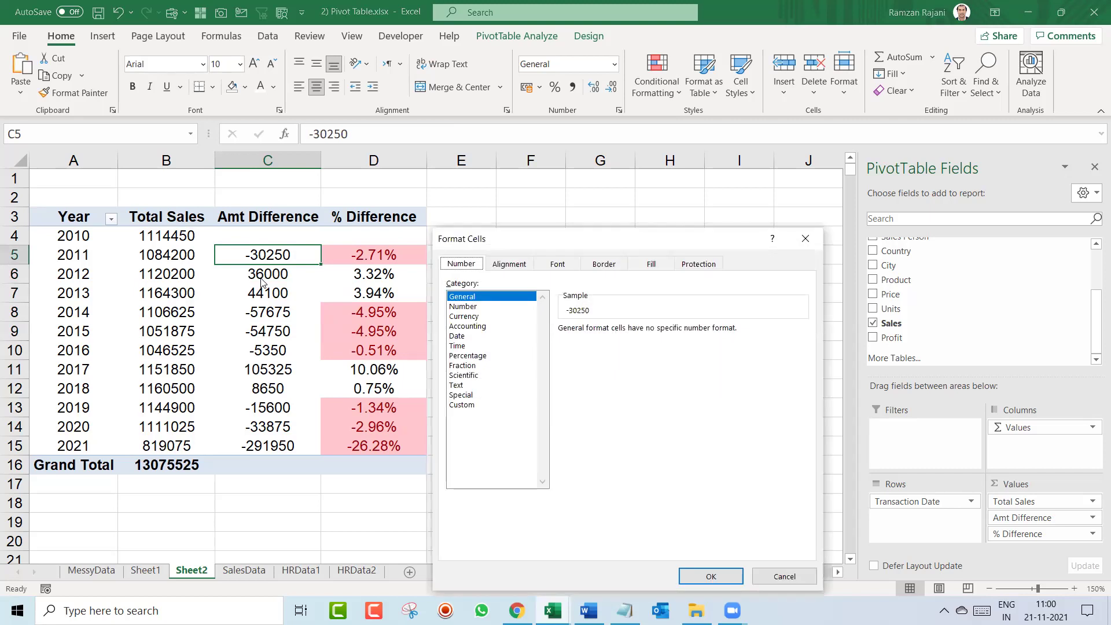
{"action": "left_click", "coordinate": [462, 405]}
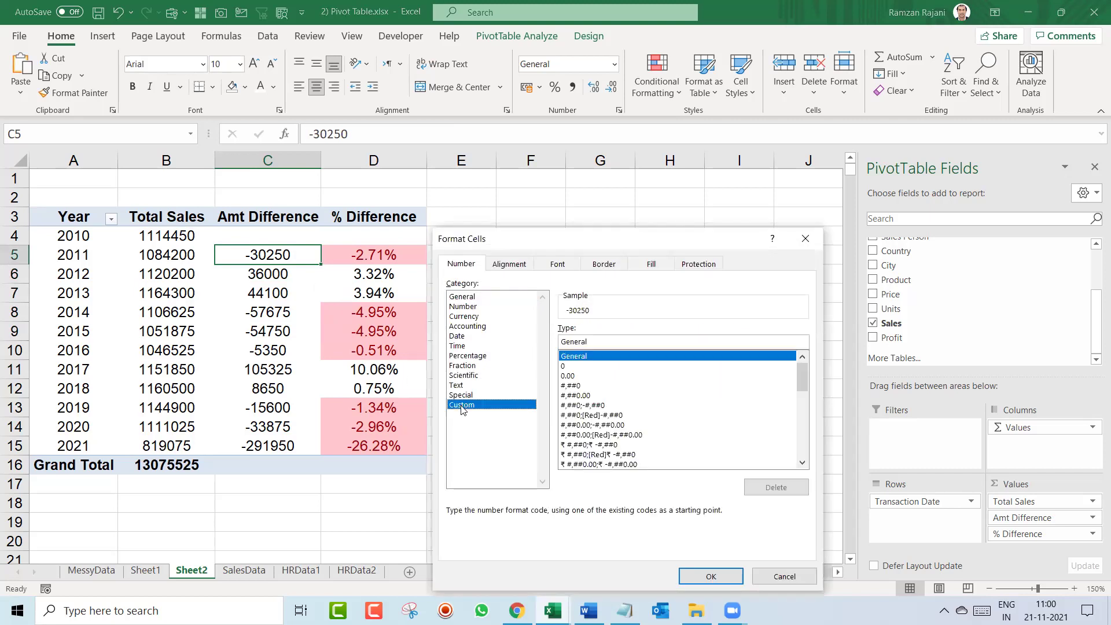
{"action": "key", "text": "Escape"}
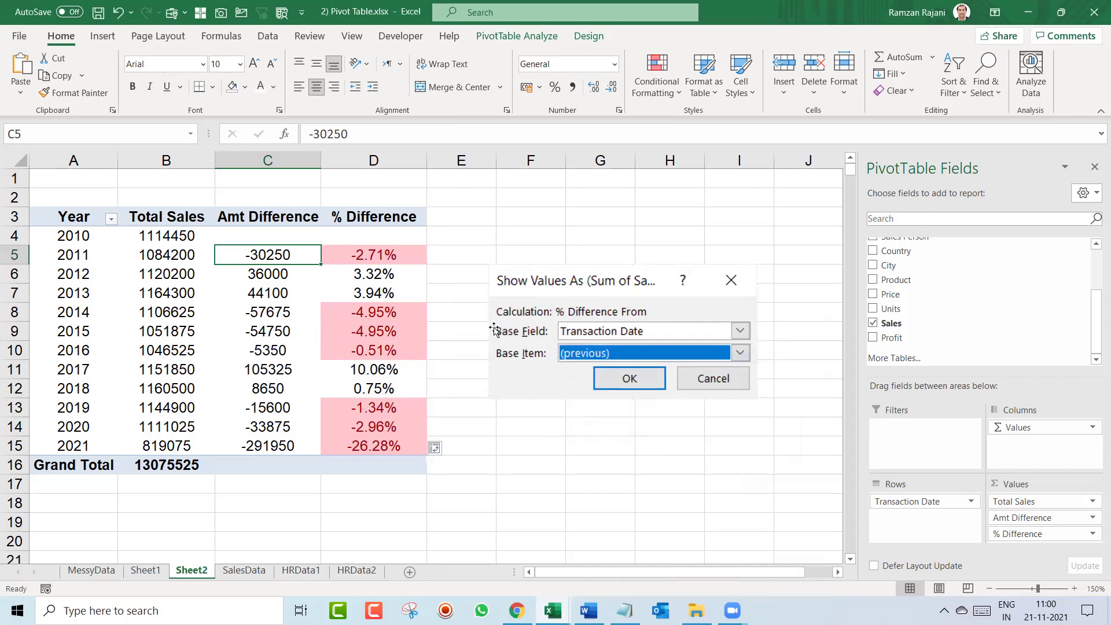
{"action": "left_click", "coordinate": [264, 326]}
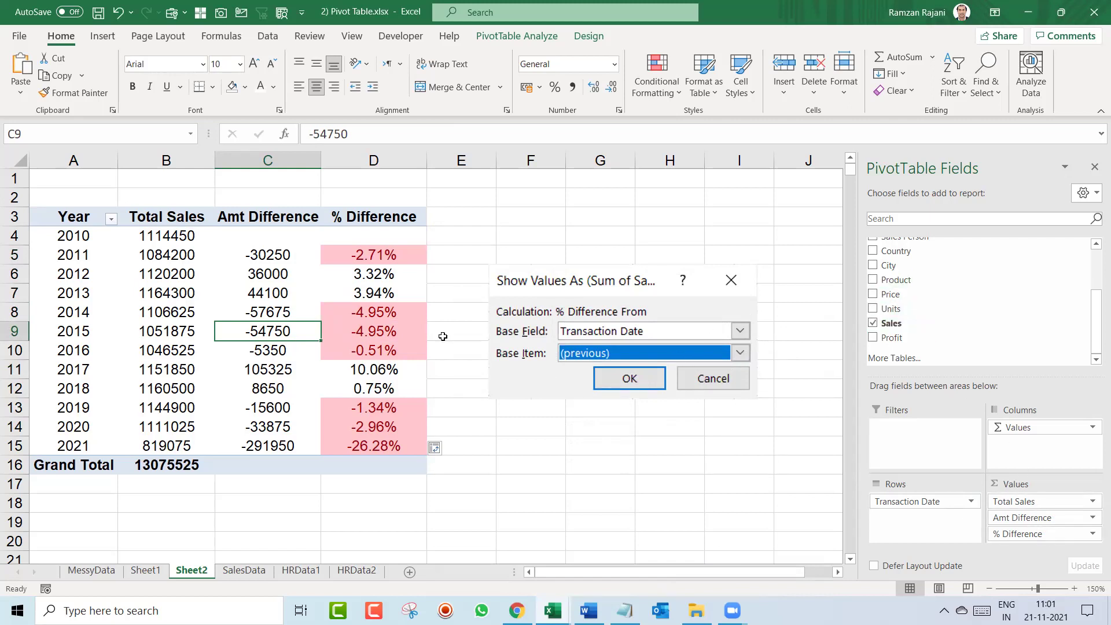
Select the 2012 Amt Difference value and bring up its Show Values As options
{"action": "left_click", "coordinate": [280, 277]}
{"action": "right_click", "coordinate": [280, 278]}
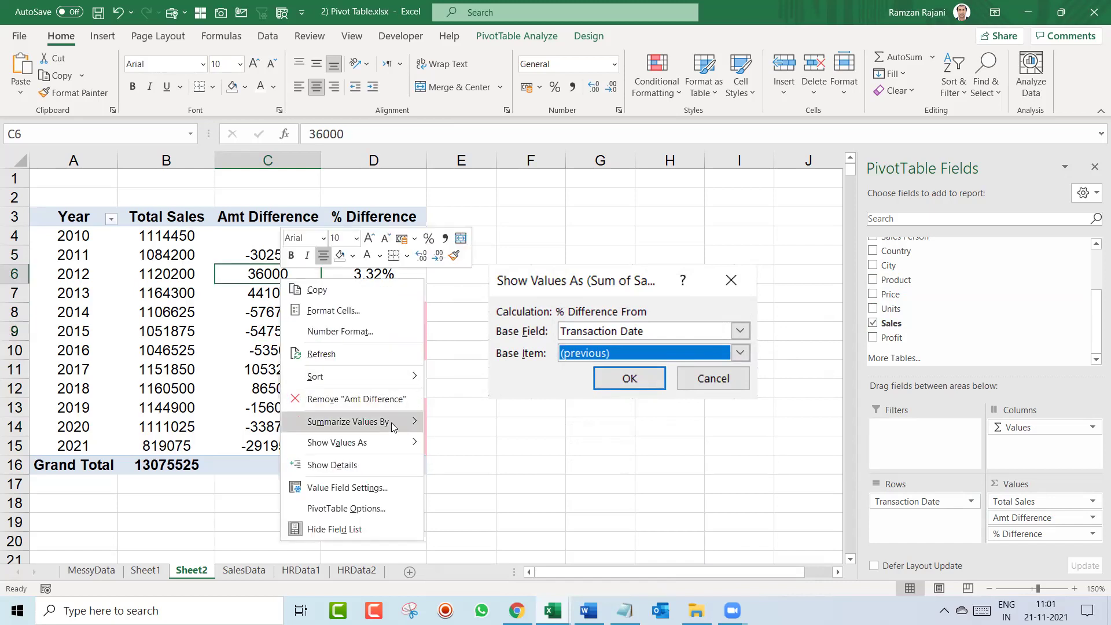
{"action": "mouse_move", "coordinate": [392, 442]}
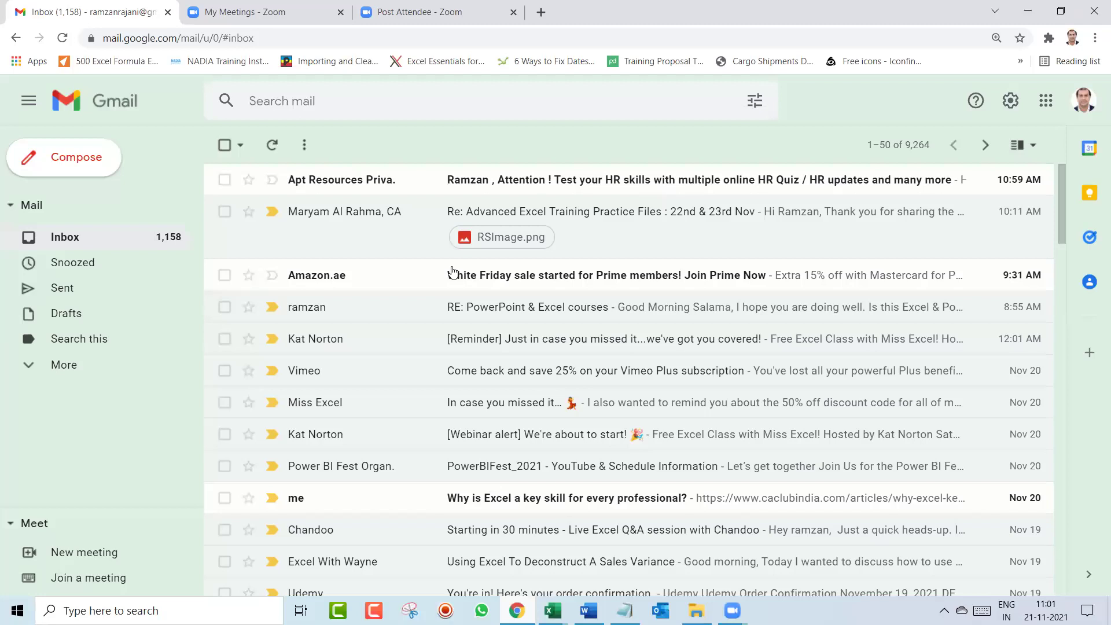
Open a new browser tab on the google.com home page
{"action": "left_click", "coordinate": [544, 16]}
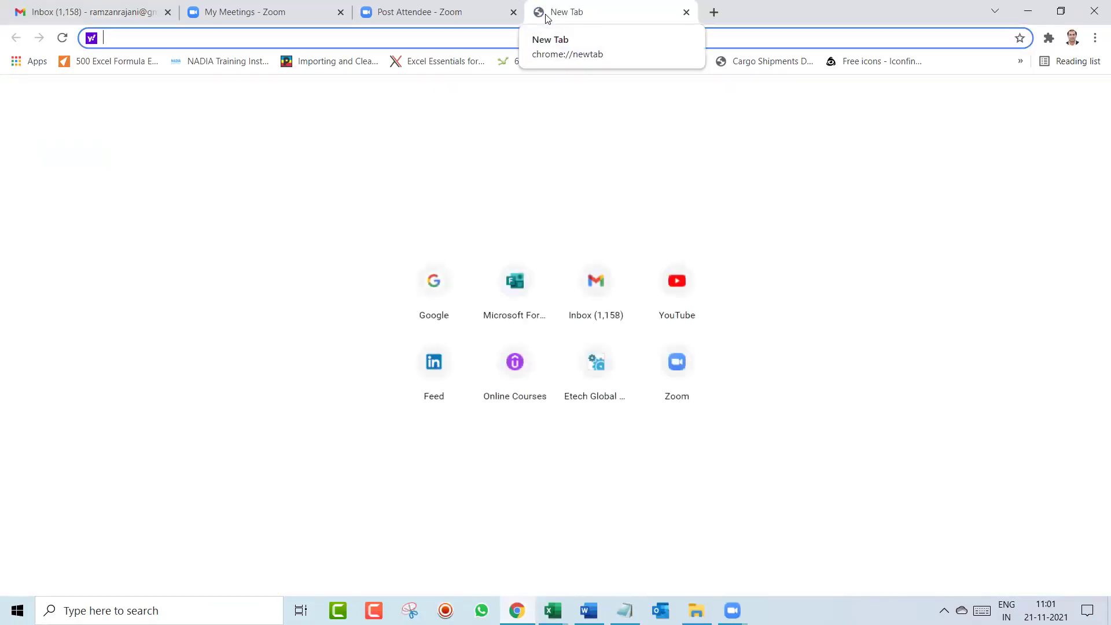
{"action": "type", "text": "y"}
{"action": "key", "text": "BackSpace"}
{"action": "key", "text": "BackSpace"}
{"action": "type", "text": "google.com"}
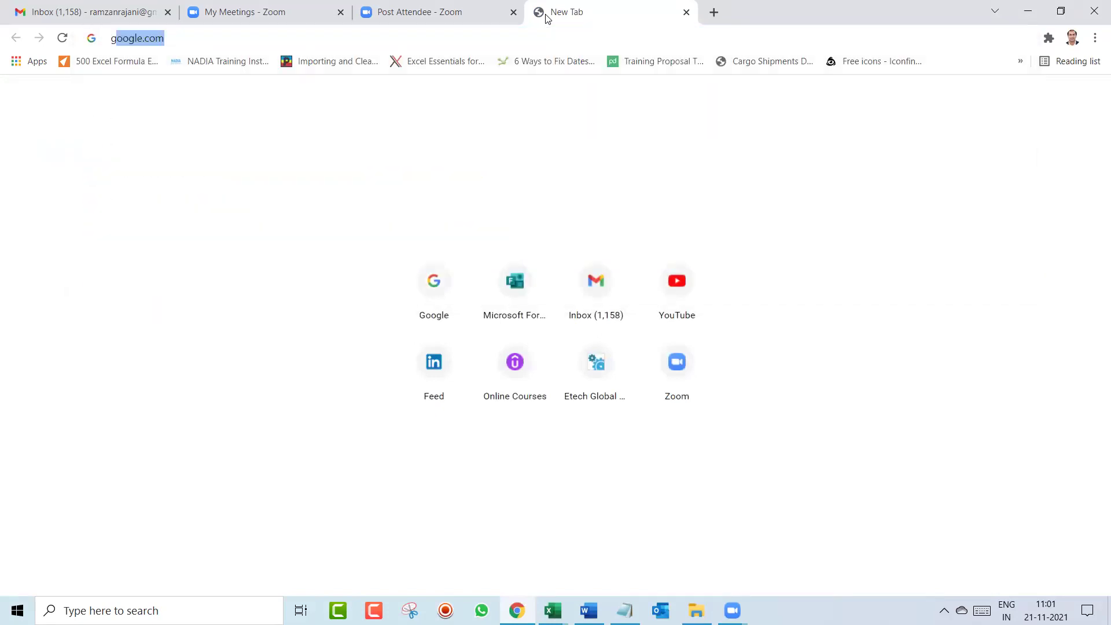
{"action": "key", "text": "Return"}
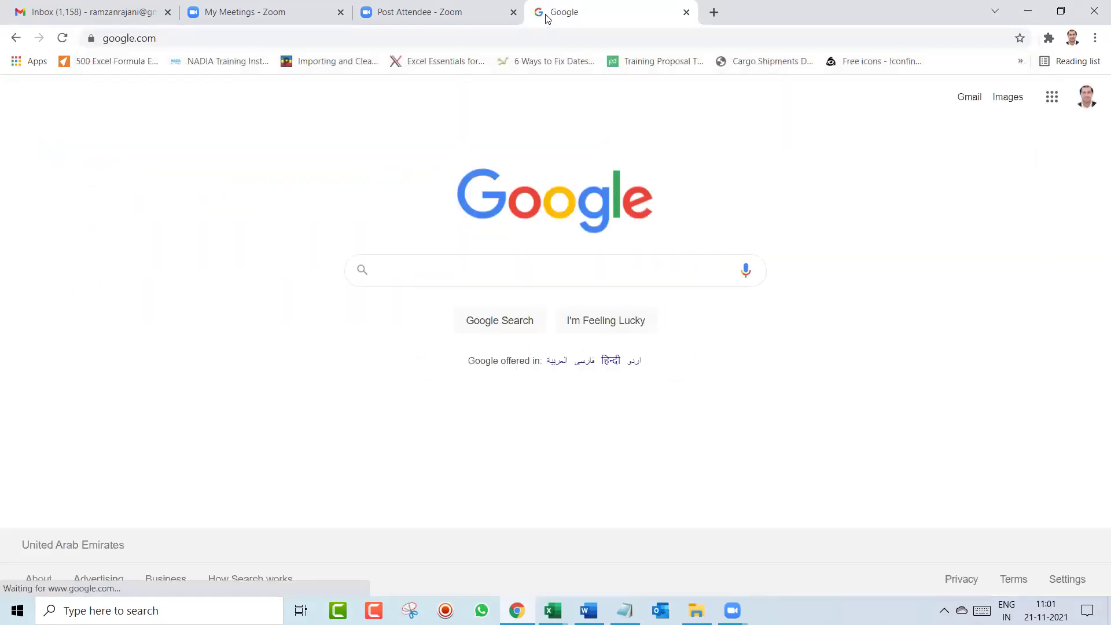
Search for the presenter's XLOOKUP tutorials and open the 'Xlookup in Excel' video
{"action": "type", "text": "ramzan rajani"}
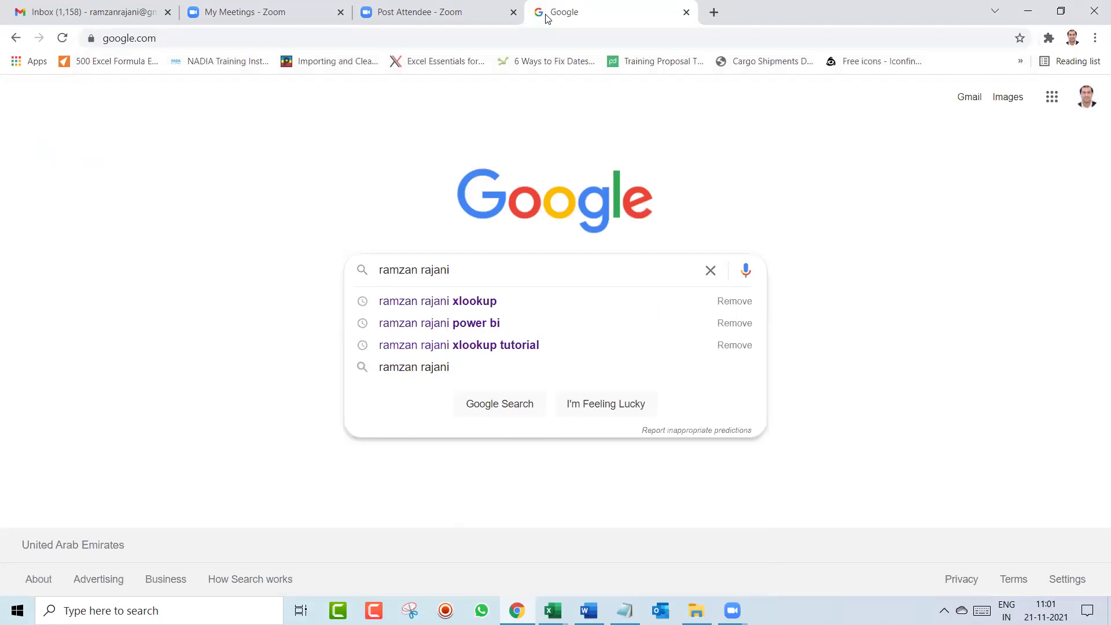
{"action": "key", "text": "Down"}
{"action": "key", "text": "Return"}
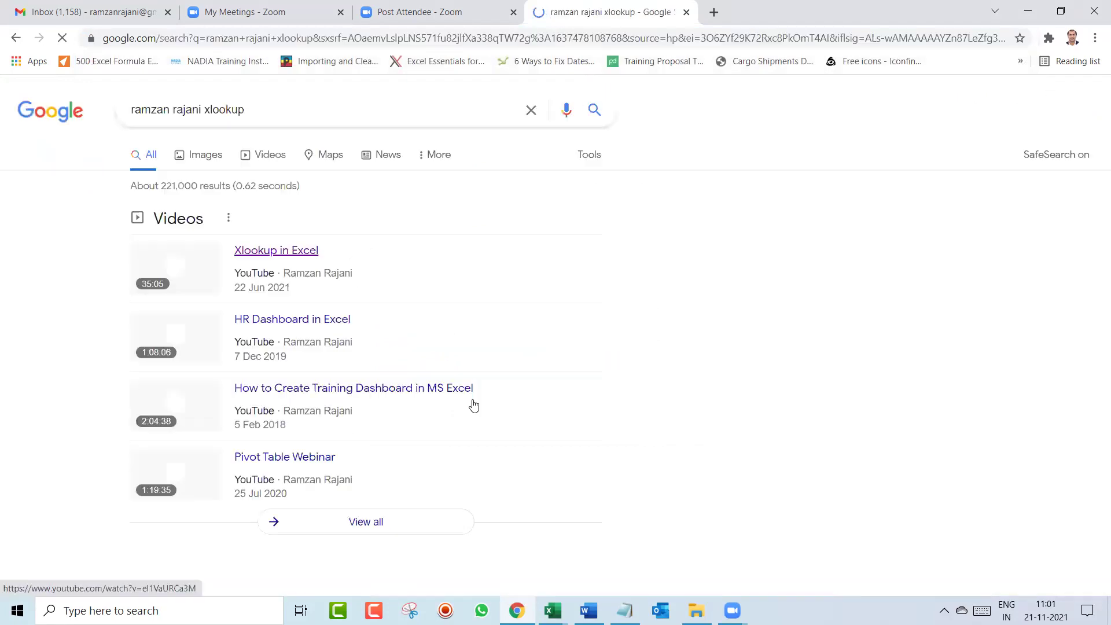
{"action": "left_click", "coordinate": [276, 251]}
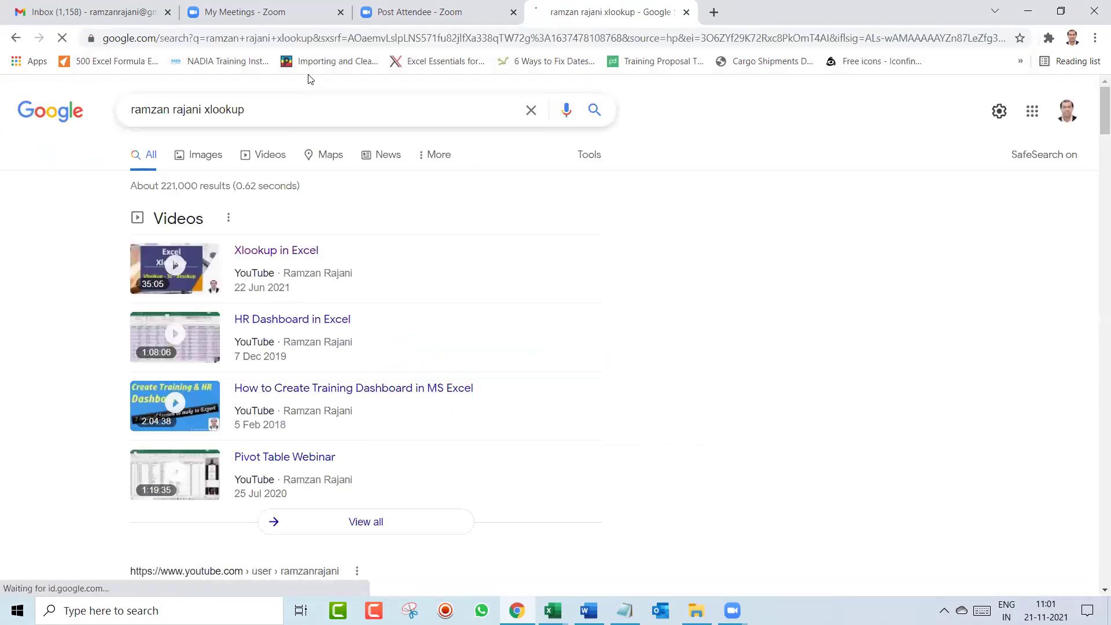
{"action": "left_click", "coordinate": [298, 37]}
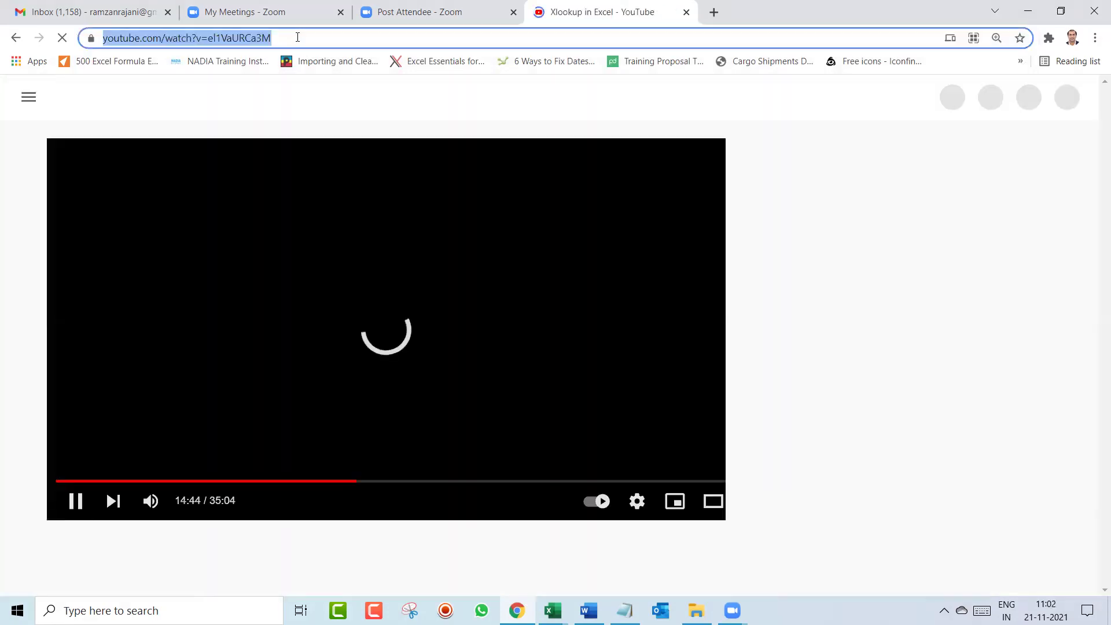
Close the YouTube video tab and minimize Chrome to return to Excel
{"action": "left_click", "coordinate": [687, 12]}
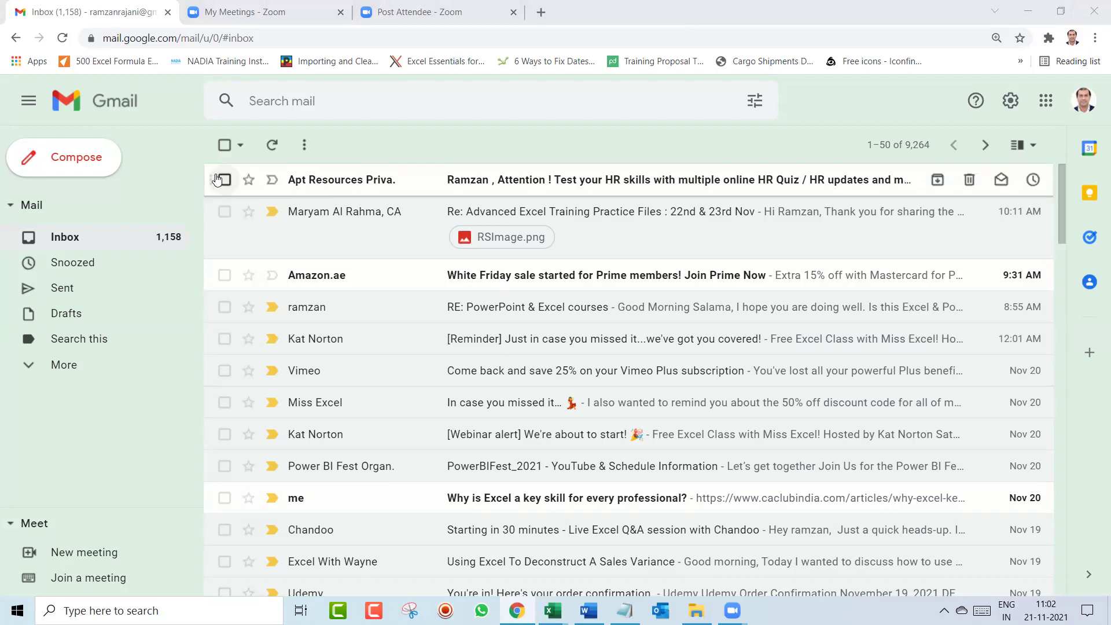
{"action": "left_click", "coordinate": [1028, 8]}
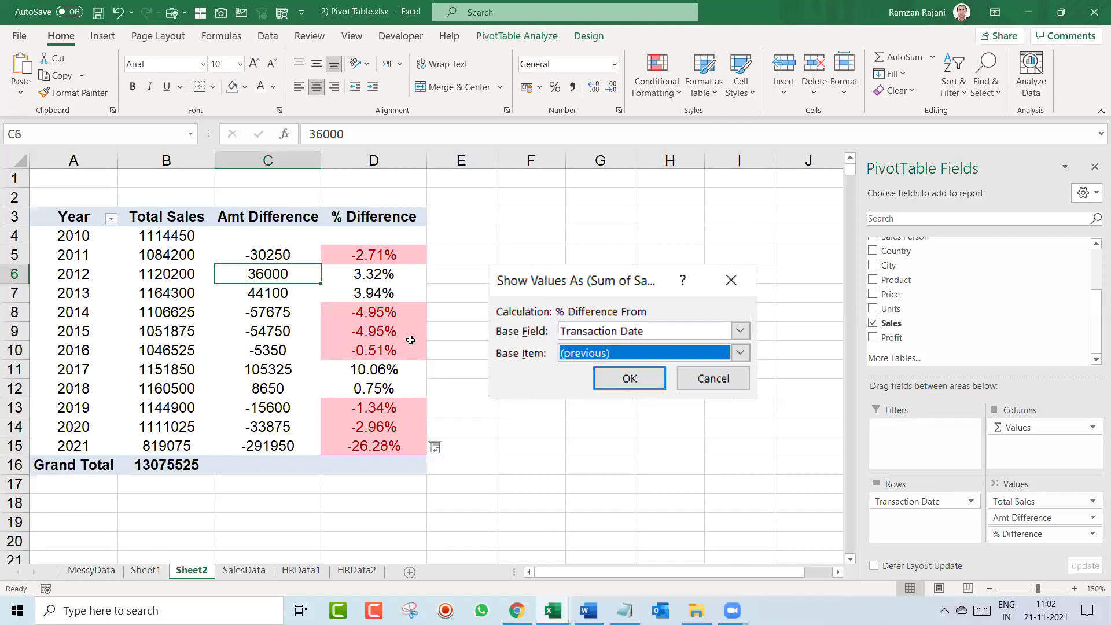
Open the % Difference From settings for the % Difference field from D7
{"action": "left_click", "coordinate": [370, 300]}
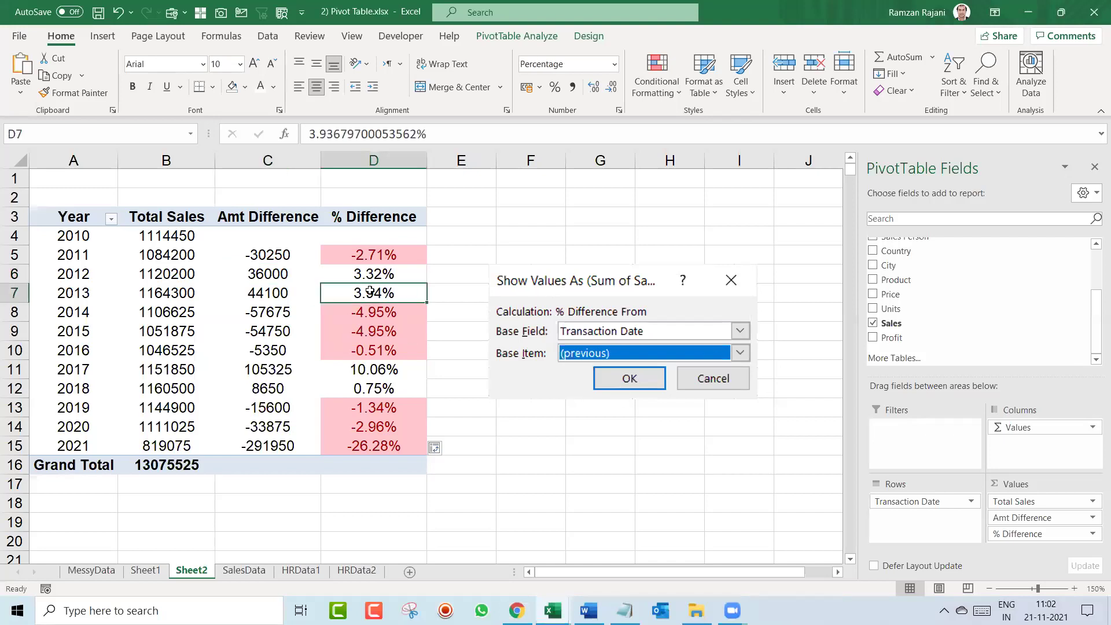
{"action": "left_click", "coordinate": [274, 260]}
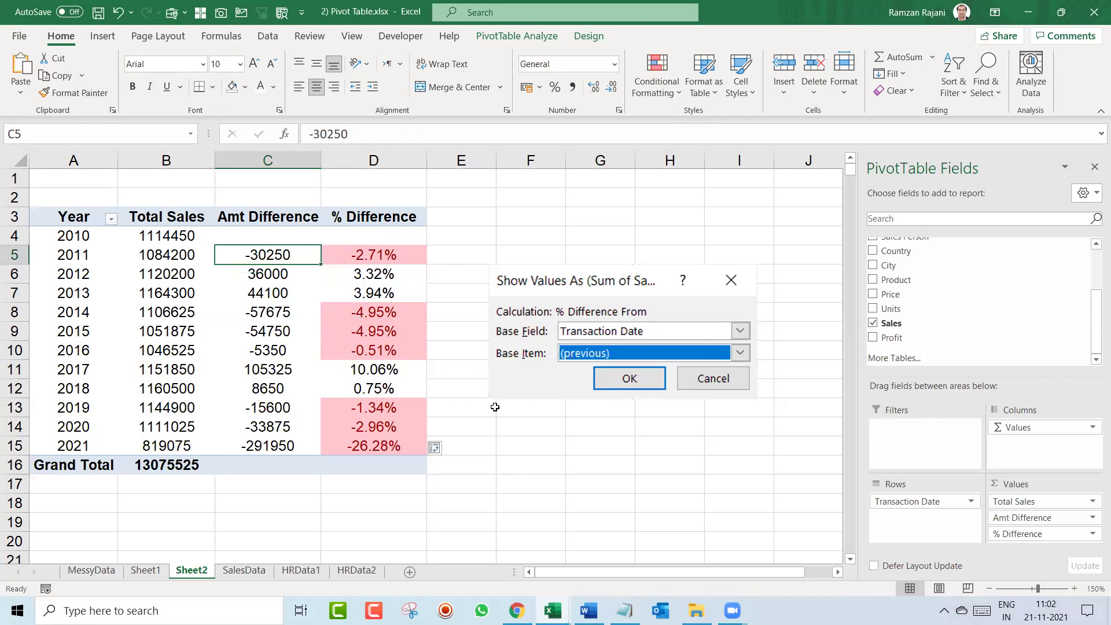
{"action": "right_click", "coordinate": [351, 287]}
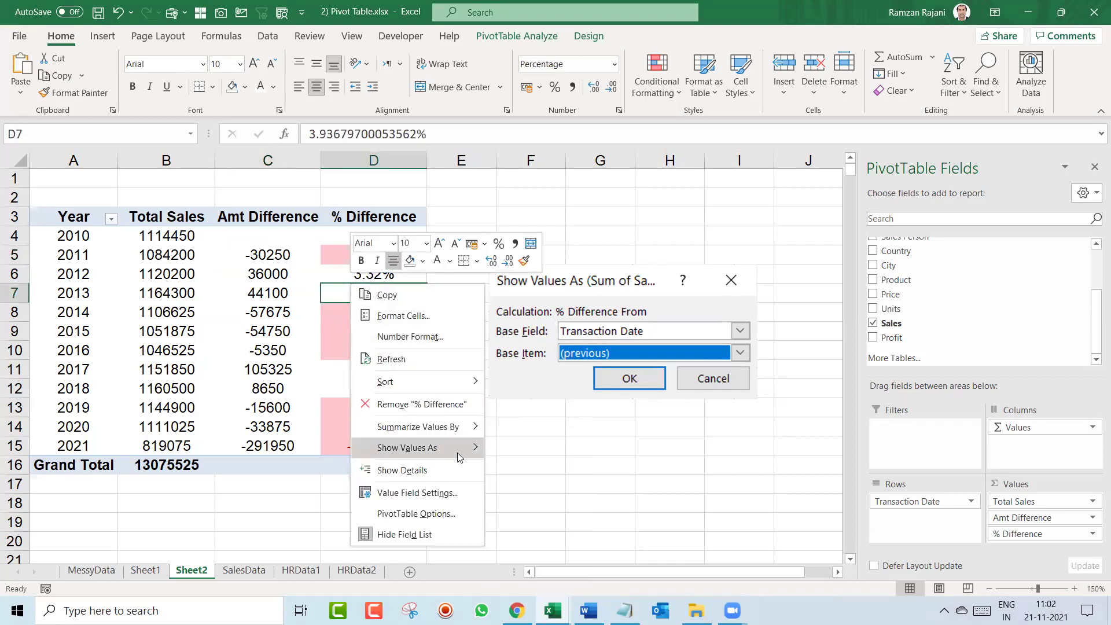
{"action": "mouse_move", "coordinate": [459, 457]}
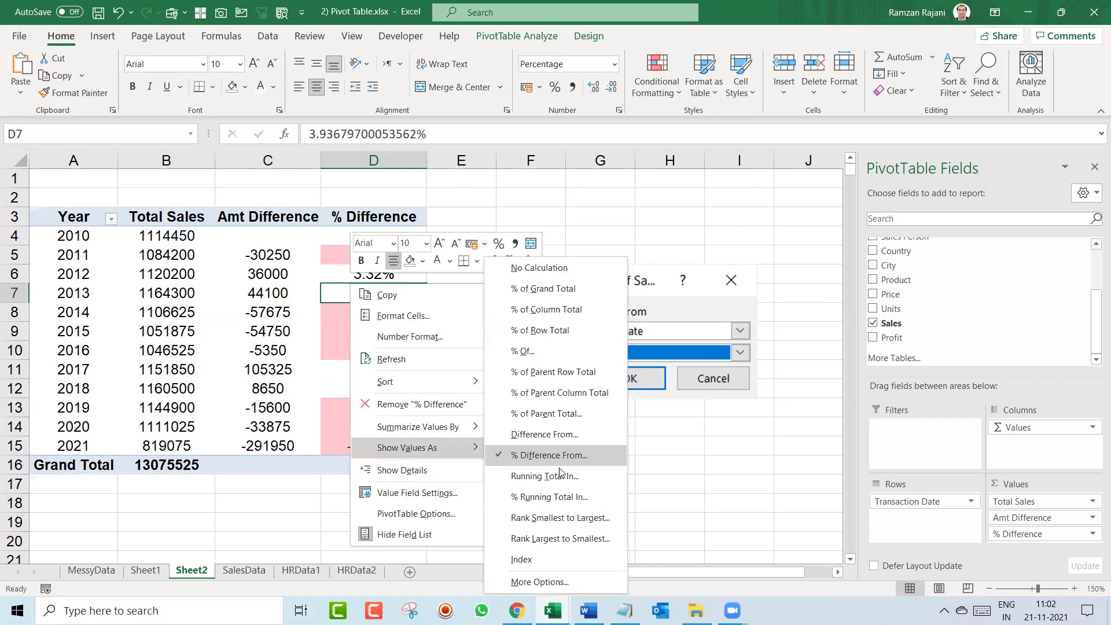
{"action": "left_click", "coordinate": [555, 455]}
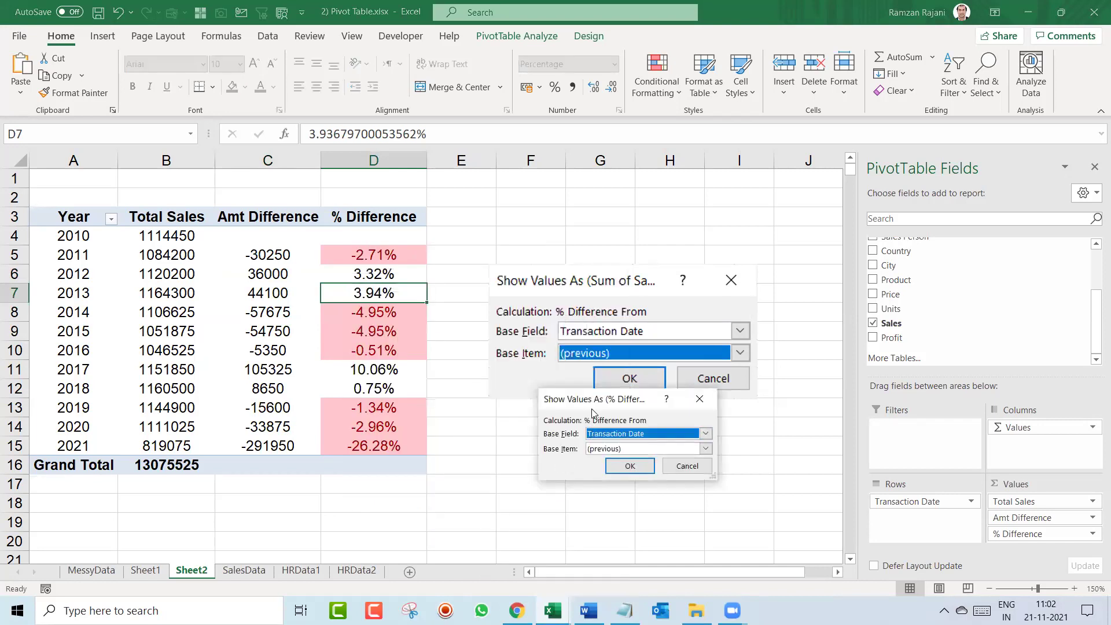
{"action": "left_click_drag", "start_coordinate": [590, 408], "coordinate": [549, 432]}
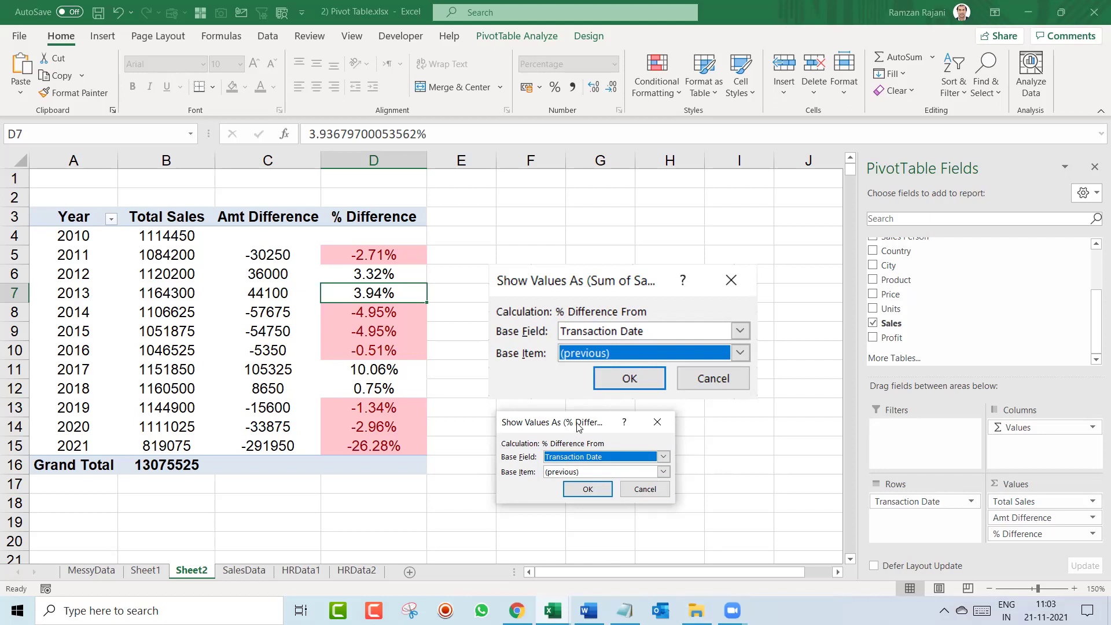
Cancel the duplicate Show Values As dialog and check the values in D9 and C6
{"action": "left_click_drag", "start_coordinate": [577, 423], "coordinate": [570, 423]}
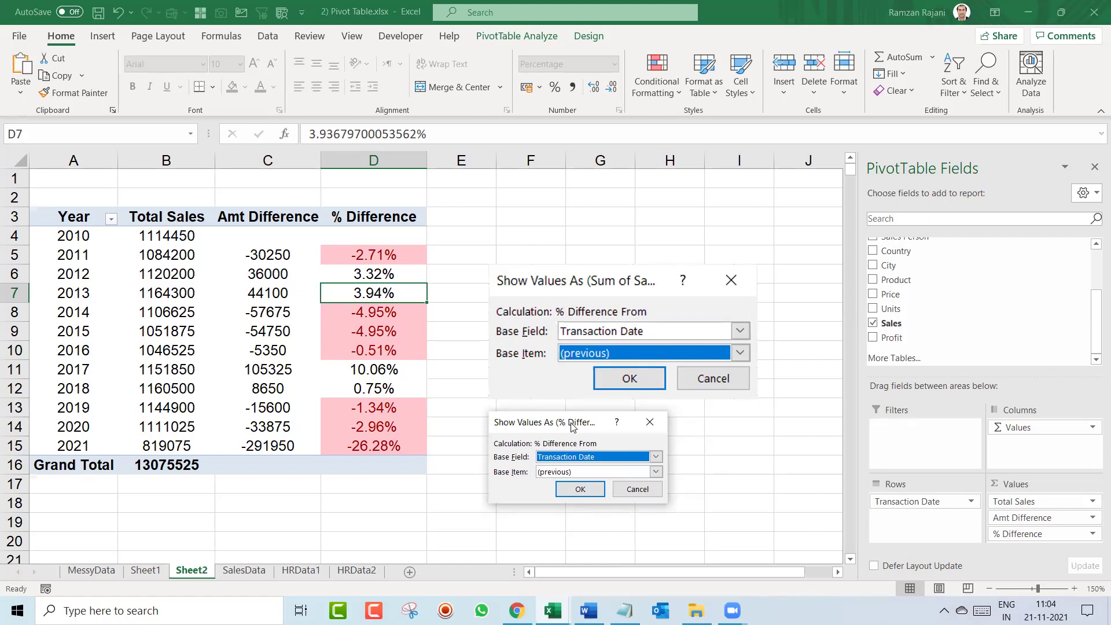
{"action": "left_click", "coordinate": [624, 486]}
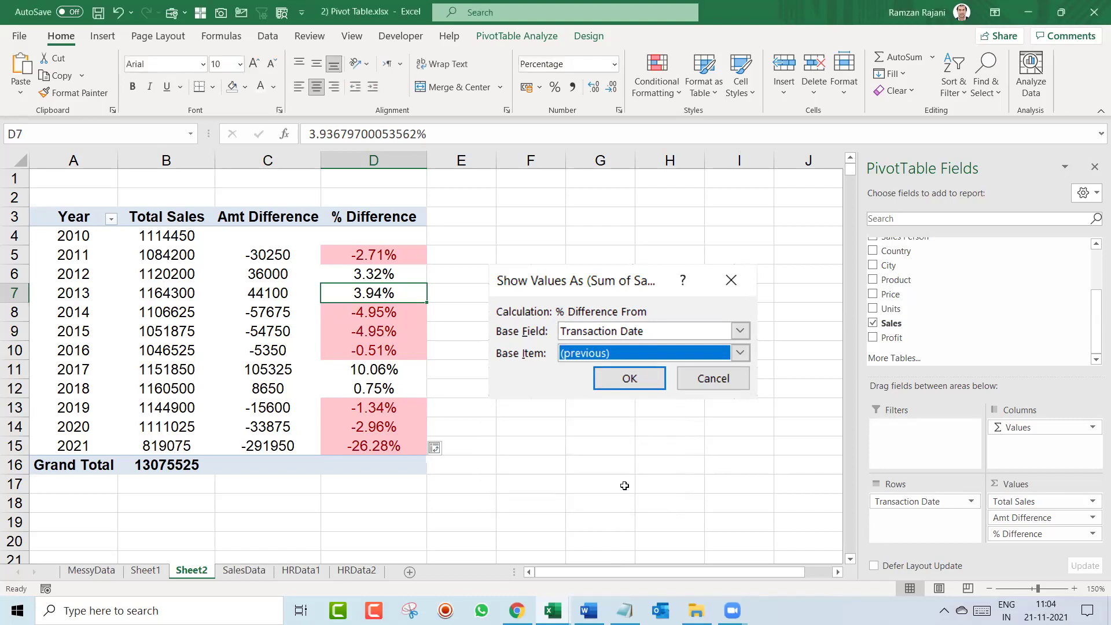
{"action": "left_click", "coordinate": [368, 326]}
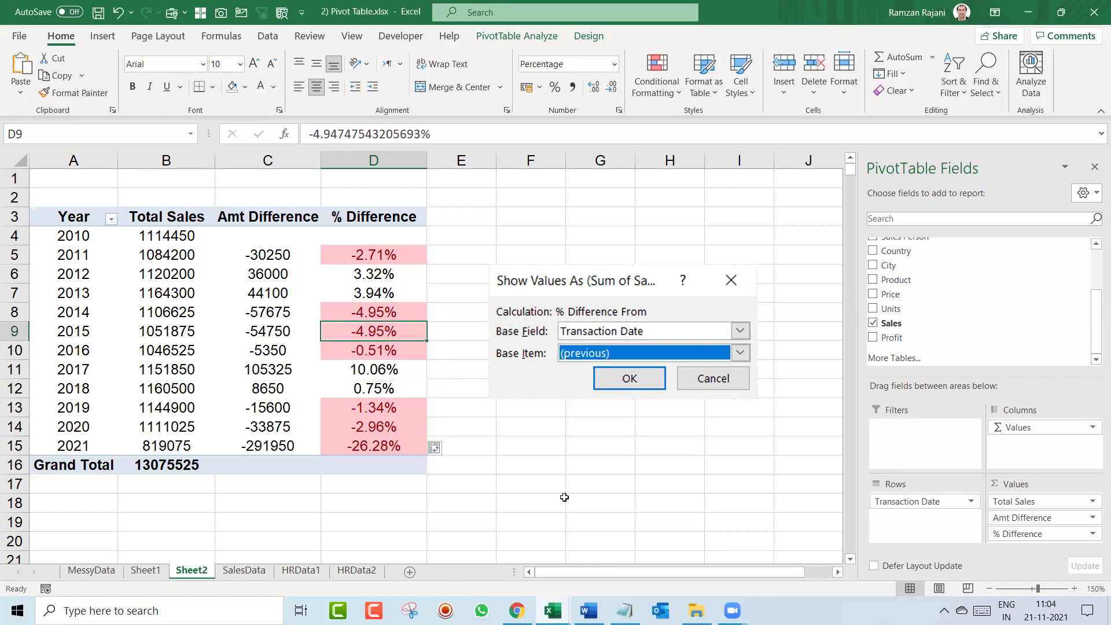
{"action": "left_click", "coordinate": [237, 284]}
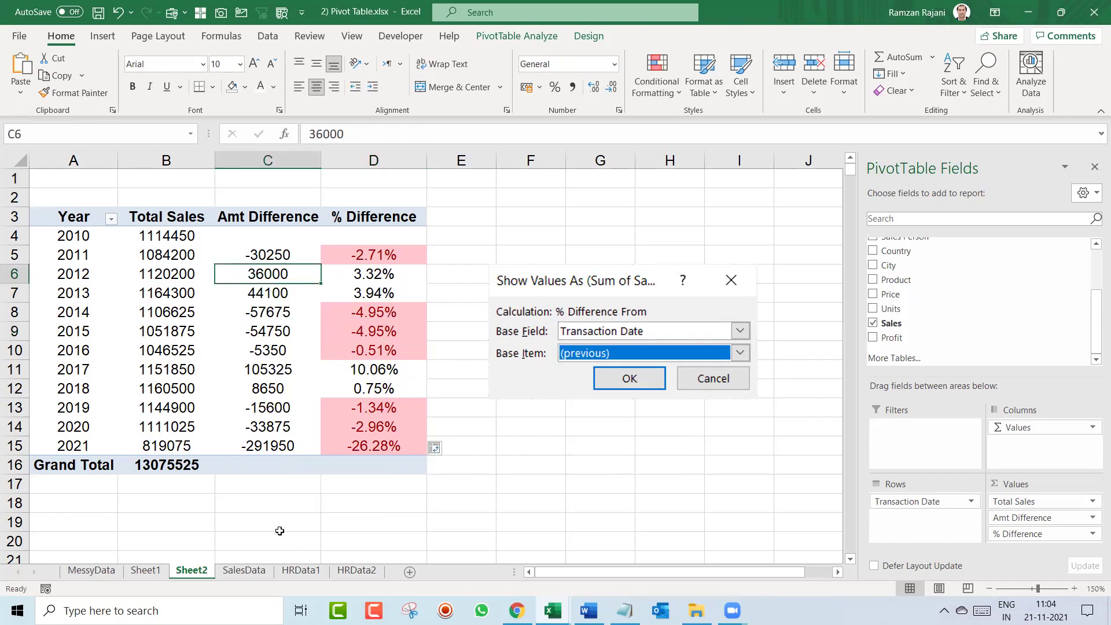
Insert a PivotTable from the SalesData table on a new worksheet
{"action": "left_click", "coordinate": [256, 570]}
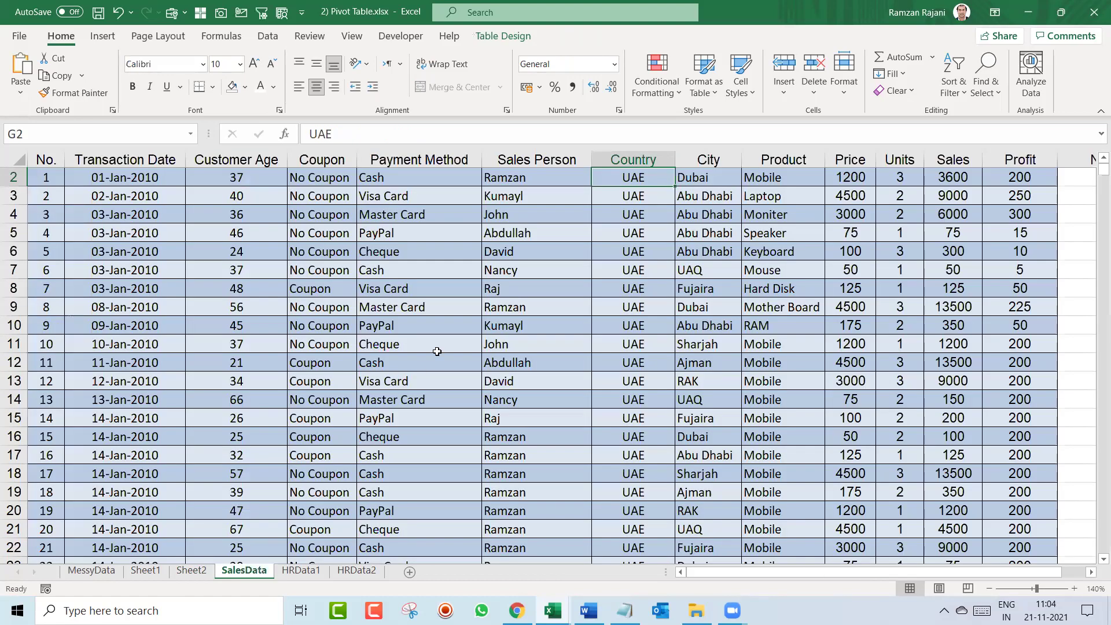
{"action": "left_click", "coordinate": [440, 324]}
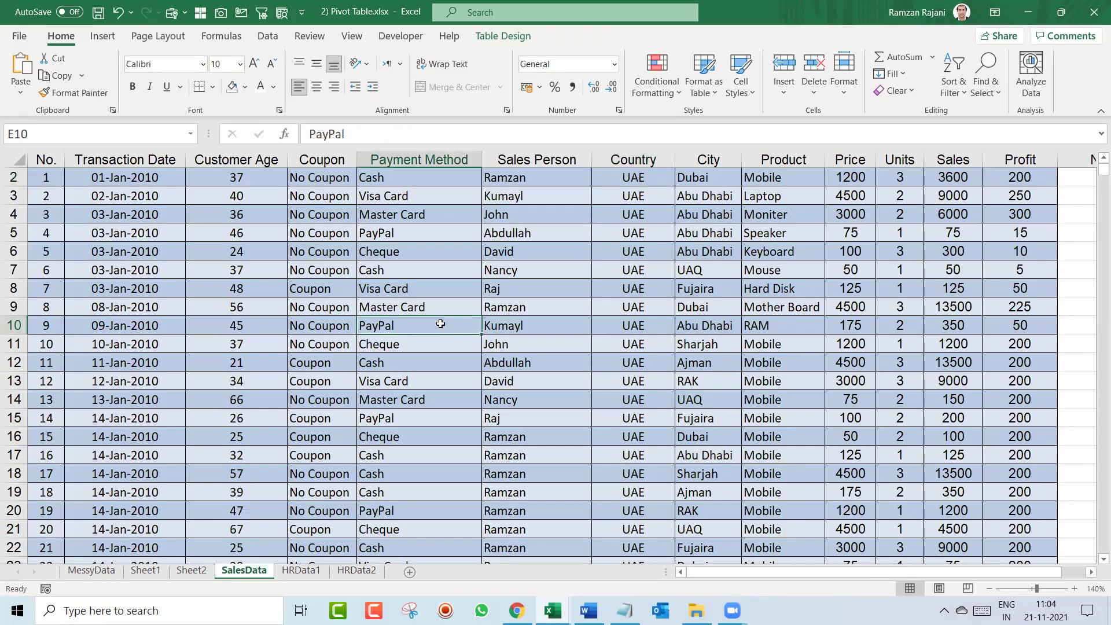
{"action": "left_click", "coordinate": [103, 39]}
{"action": "left_click", "coordinate": [24, 65]}
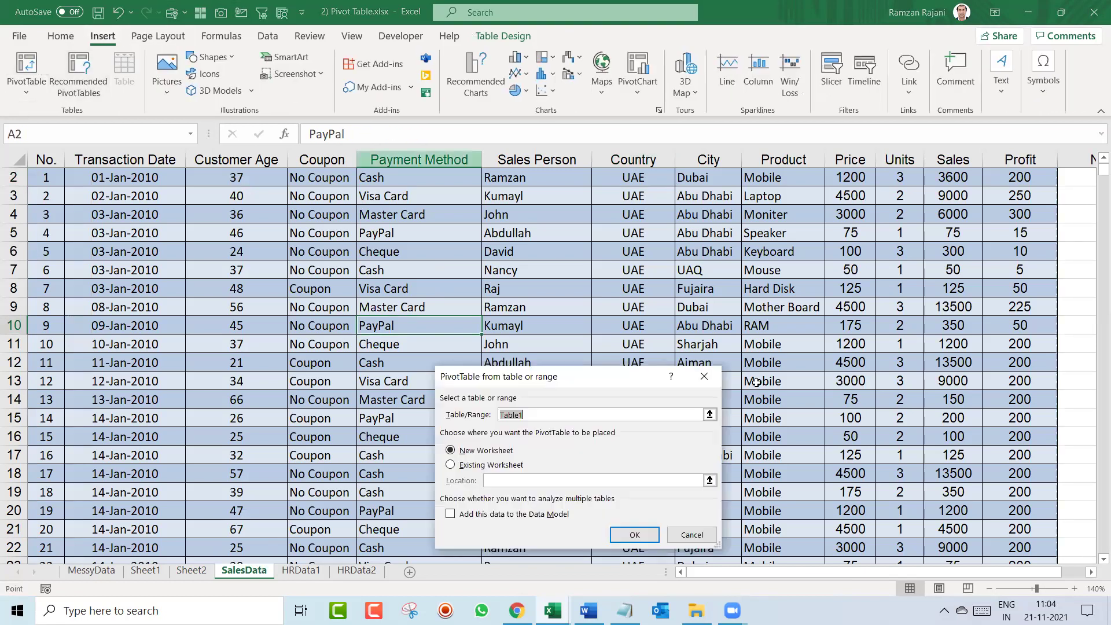
{"action": "left_click", "coordinate": [635, 534]}
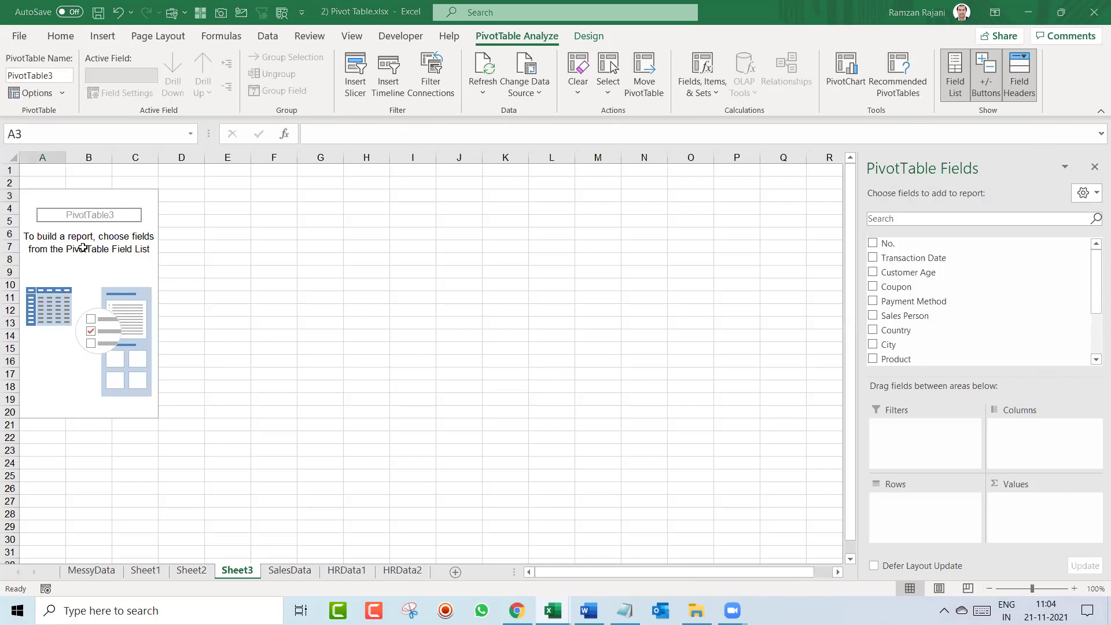
Put Transaction Date in the pivot Rows and Sum of Sales in Values
{"action": "left_click_drag", "start_coordinate": [909, 257], "coordinate": [953, 524]}
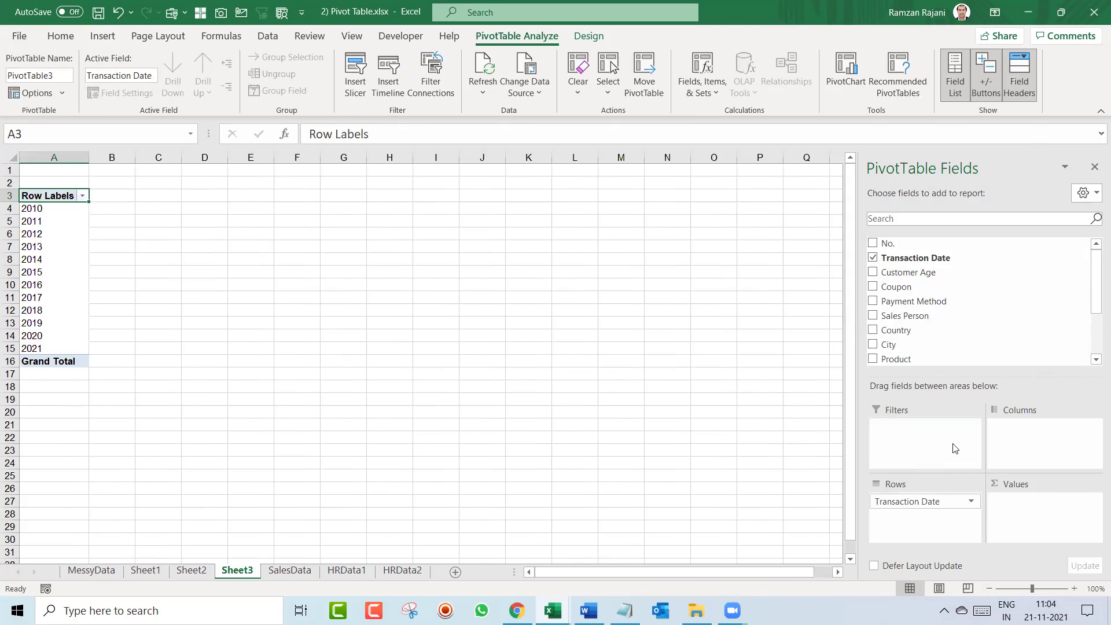
{"action": "left_click_drag", "start_coordinate": [1096, 282], "coordinate": [1095, 322]}
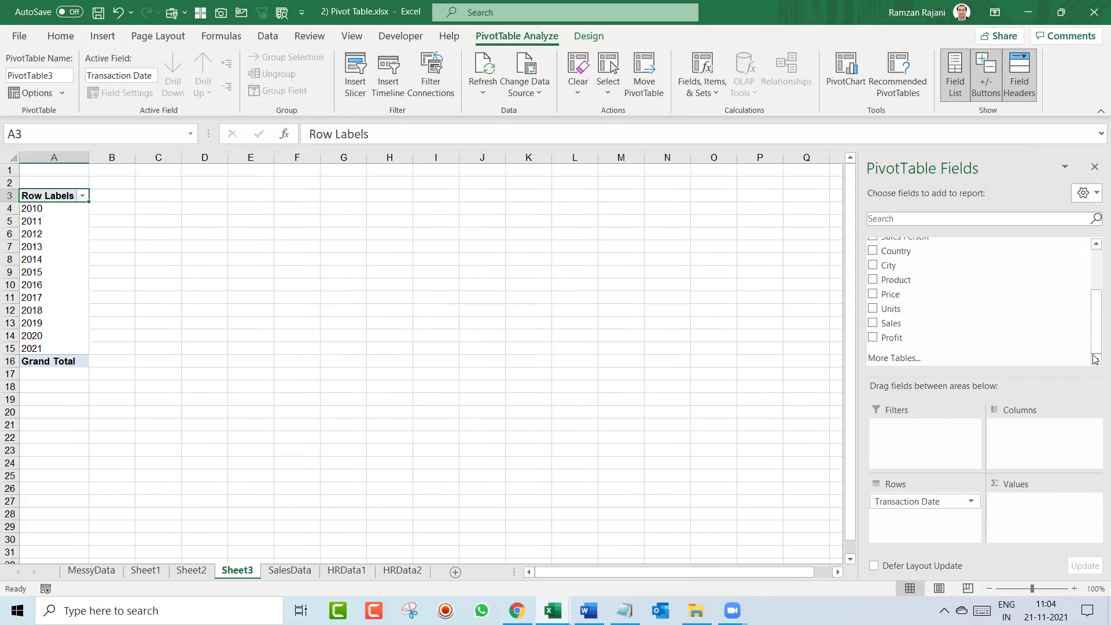
{"action": "left_click_drag", "start_coordinate": [929, 330], "coordinate": [1048, 510]}
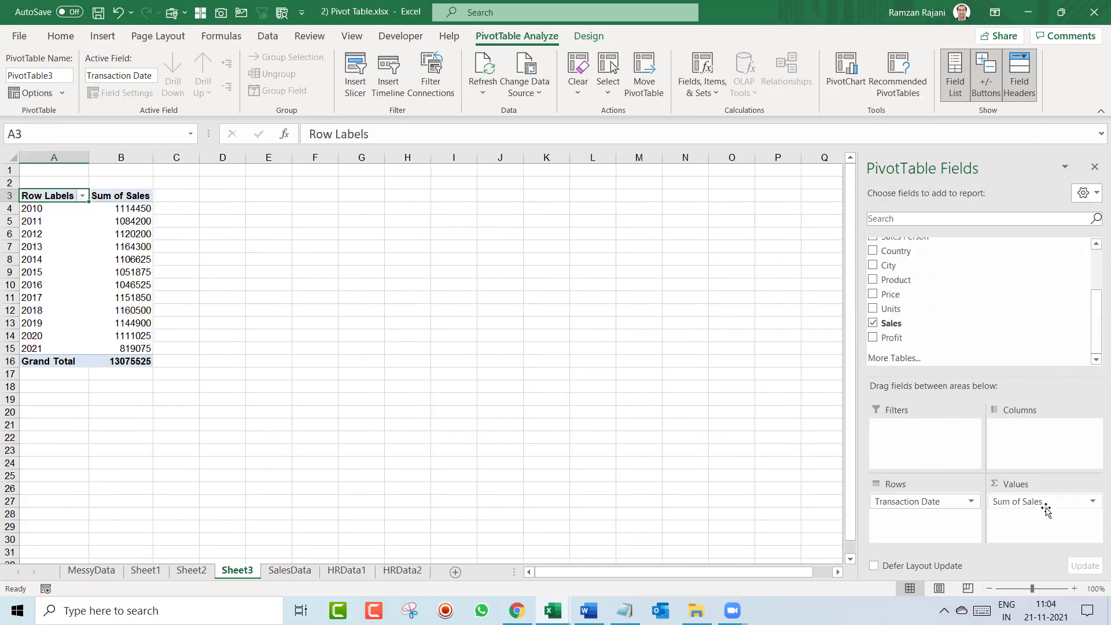
{"action": "left_click", "coordinate": [1074, 588]}
{"action": "left_click", "coordinate": [1074, 589]}
{"action": "left_click", "coordinate": [1073, 588]}
{"action": "left_click", "coordinate": [1074, 588]}
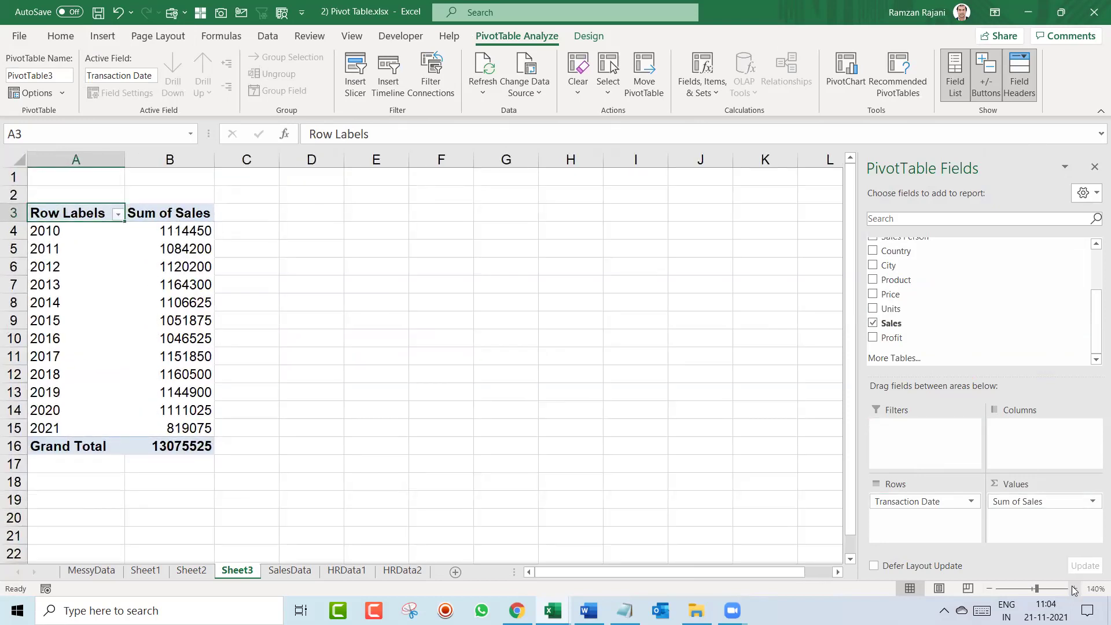
Group the transaction dates by Years
{"action": "left_click", "coordinate": [83, 236]}
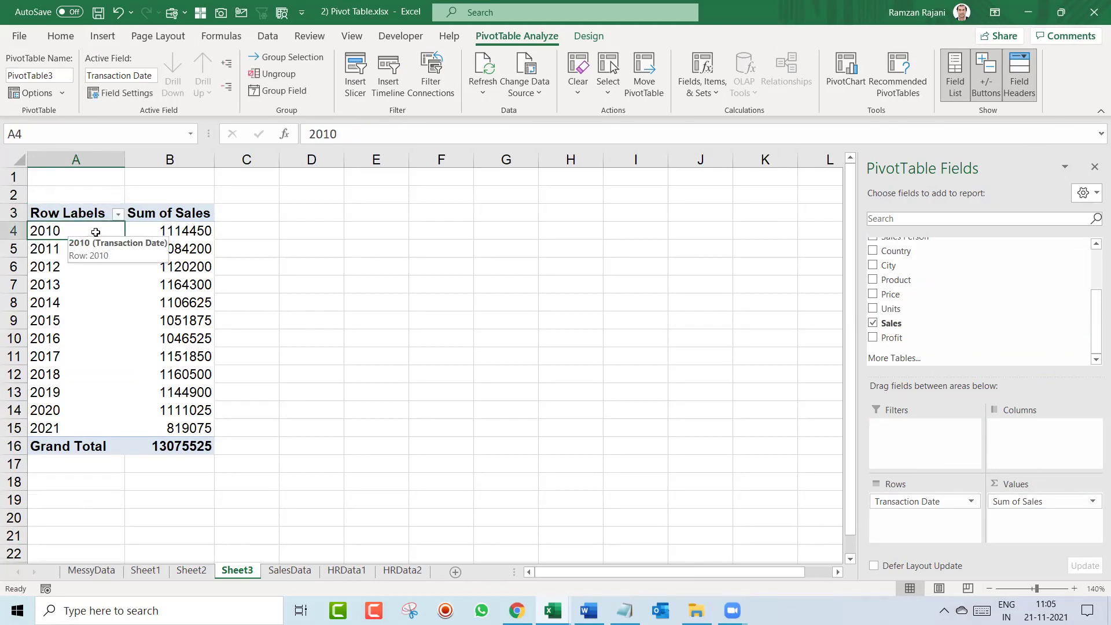
{"action": "right_click", "coordinate": [95, 232]}
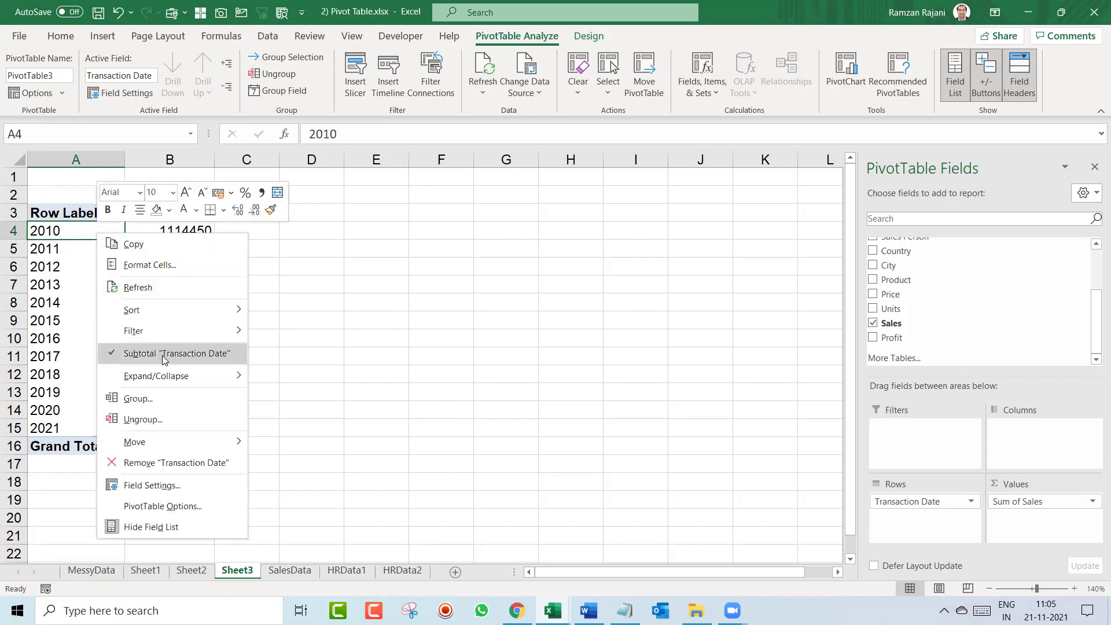
{"action": "left_click", "coordinate": [184, 398]}
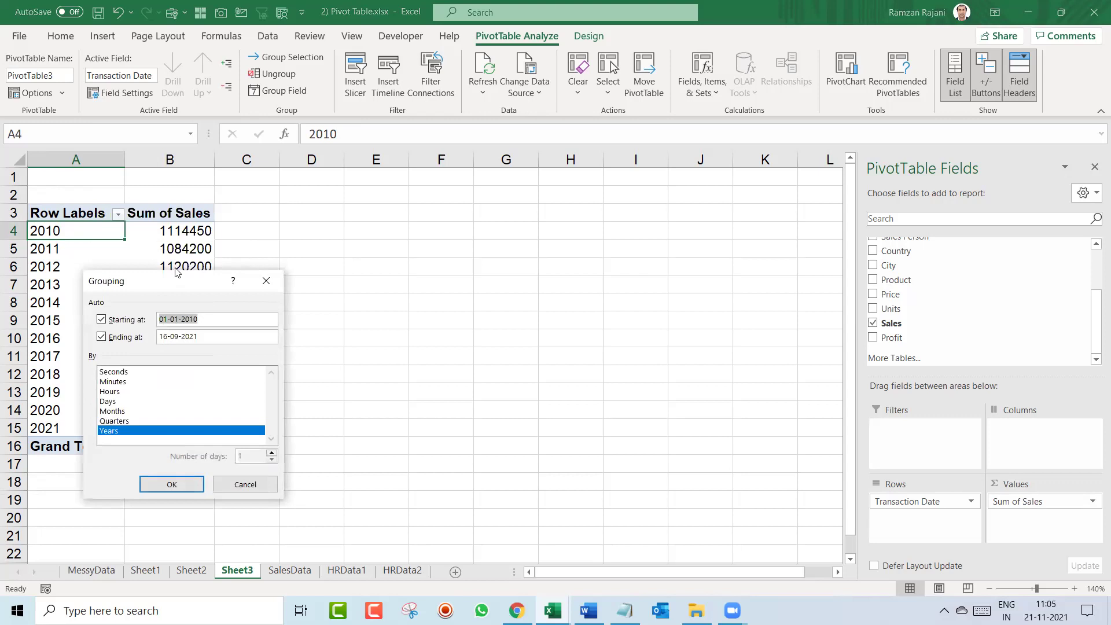
{"action": "left_click_drag", "start_coordinate": [176, 285], "coordinate": [386, 249]}
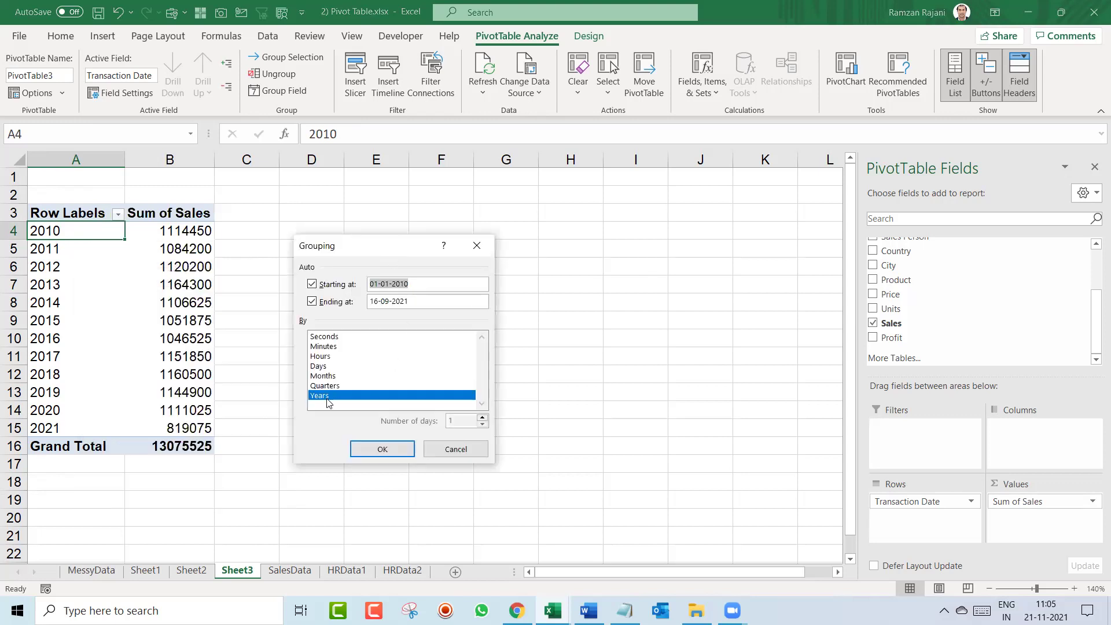
{"action": "left_click", "coordinate": [374, 449]}
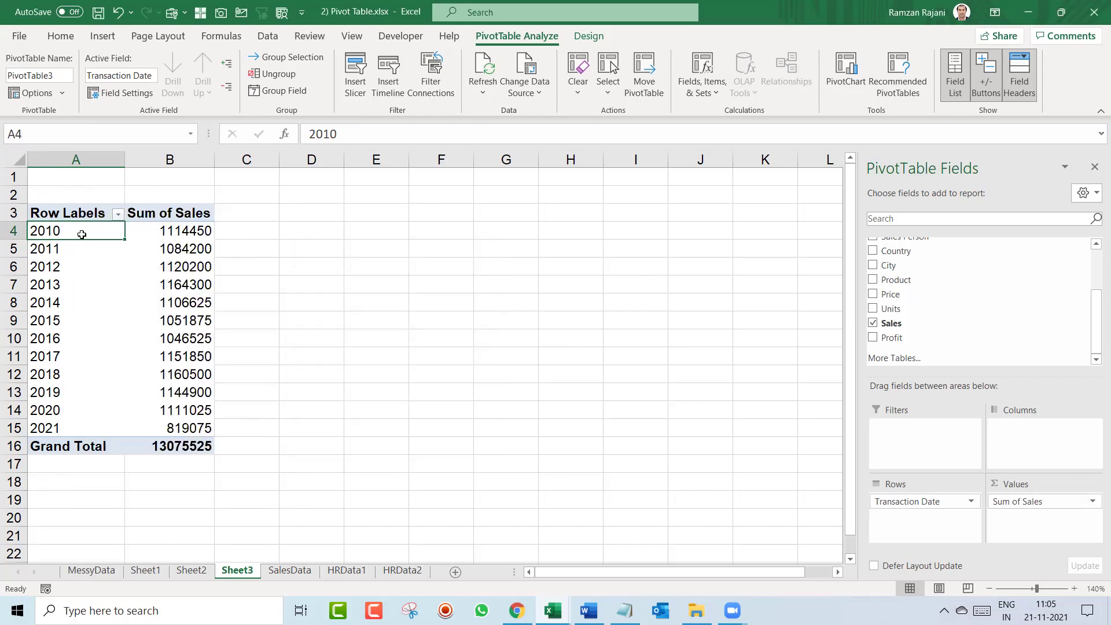
Rename the Row Labels header in A3 to Year
{"action": "key", "text": "Up"}
{"action": "type", "text": "YE"}
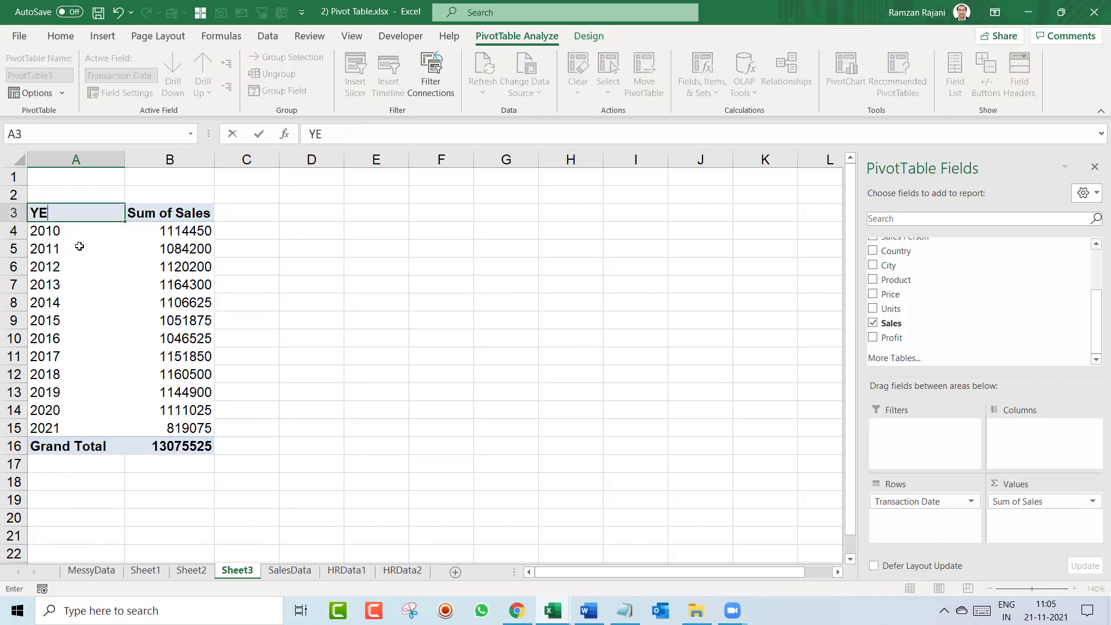
{"action": "key", "text": "BackSpace"}
{"action": "type", "text": "ear"}
{"action": "key", "text": "Return"}
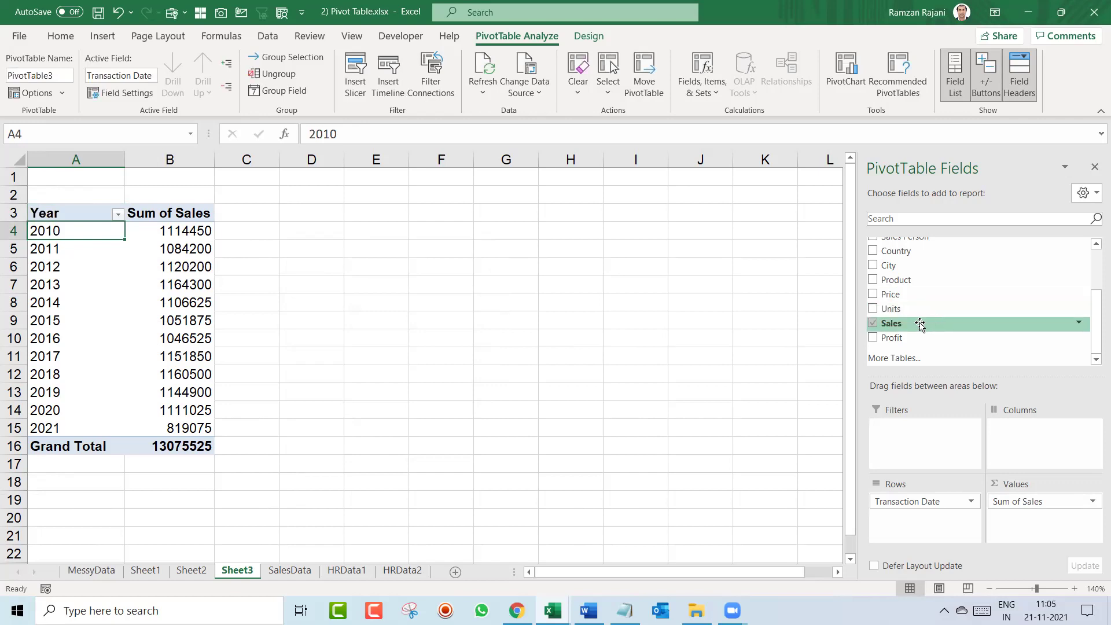
Add Sales to Values twice more and show Sum of Sales2 as Difference From (previous)
{"action": "left_click_drag", "start_coordinate": [920, 325], "coordinate": [1031, 509]}
{"action": "left_click_drag", "start_coordinate": [955, 325], "coordinate": [1038, 525]}
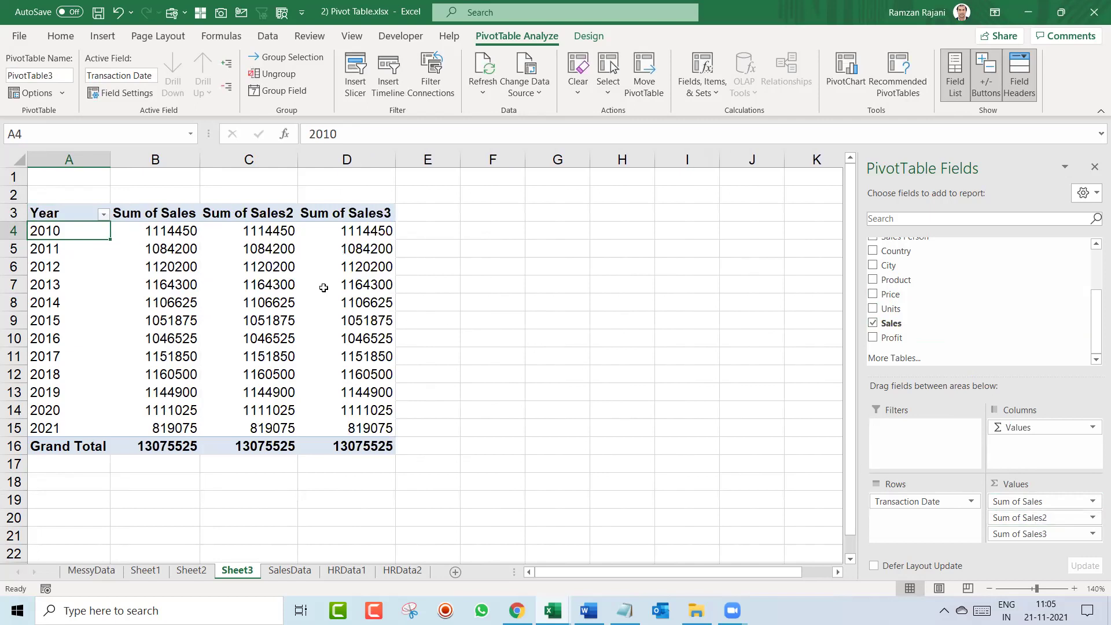
{"action": "mouse_move", "coordinate": [274, 267]}
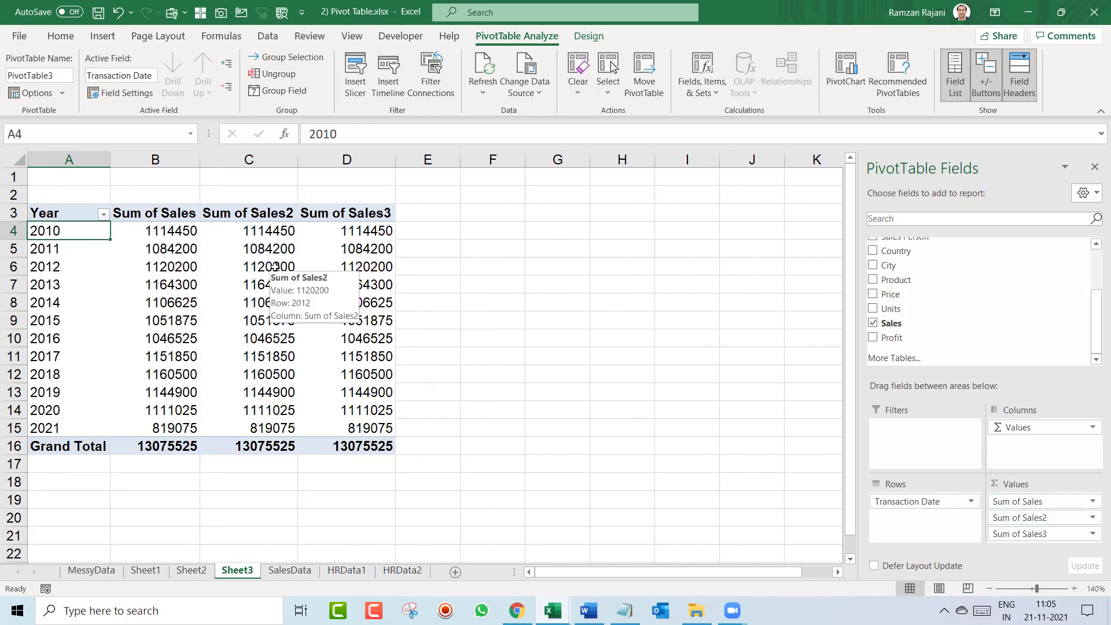
{"action": "right_click", "coordinate": [275, 267]}
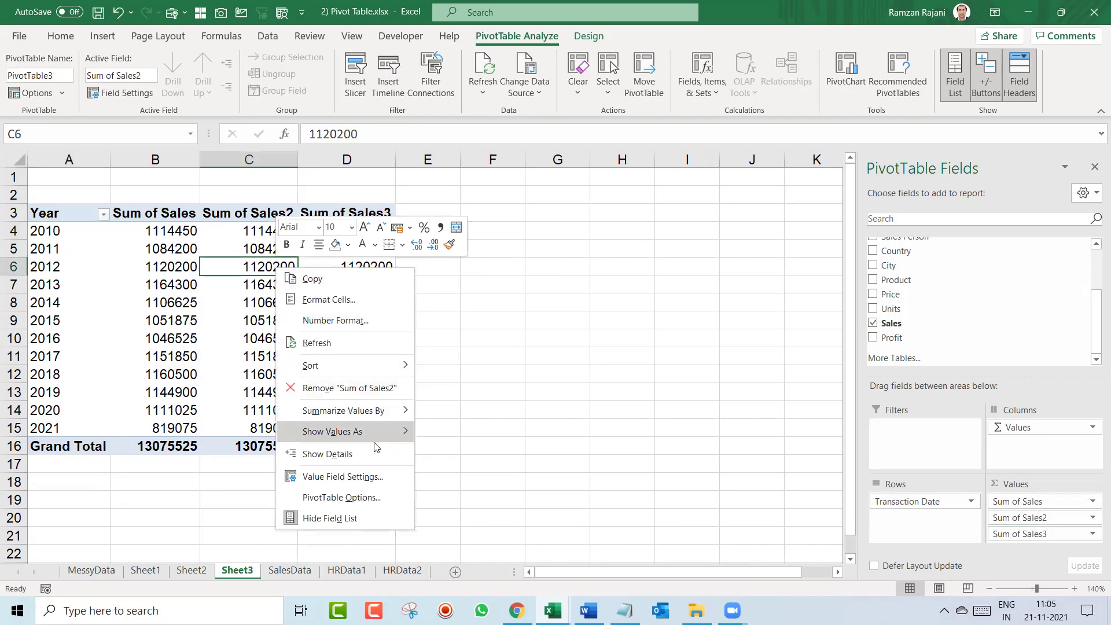
{"action": "mouse_move", "coordinate": [379, 442]}
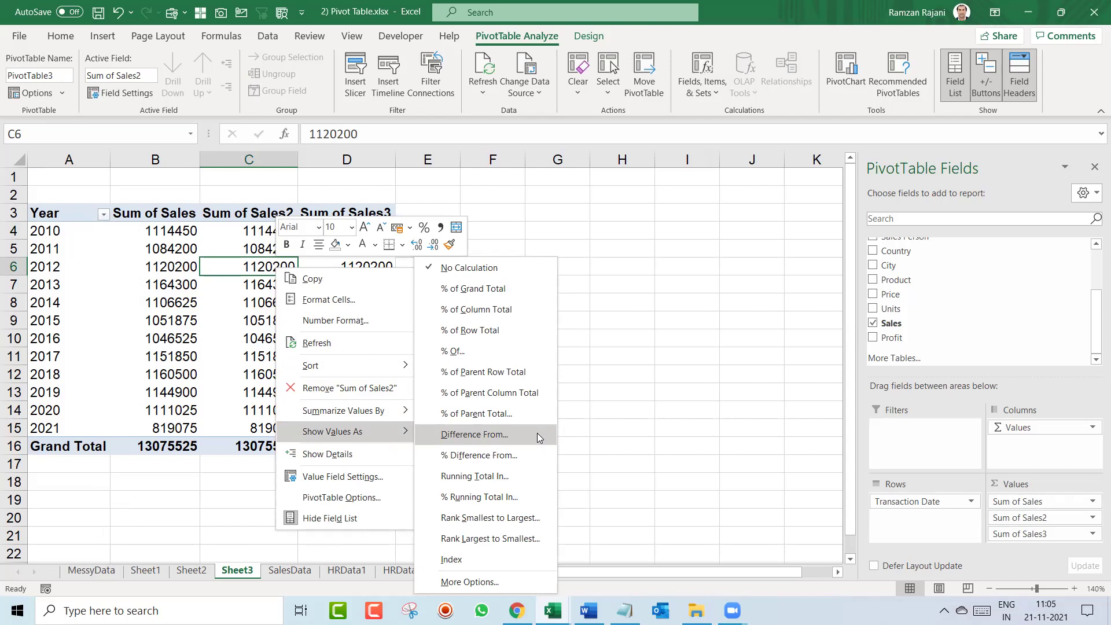
{"action": "mouse_move", "coordinate": [354, 413]}
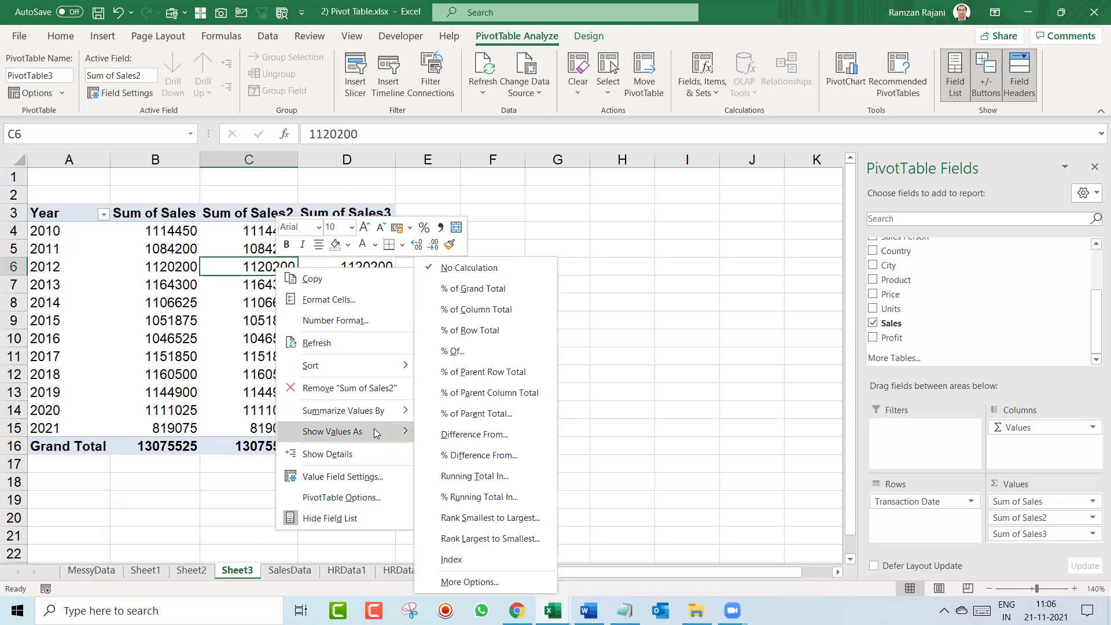
{"action": "left_click", "coordinate": [519, 434]}
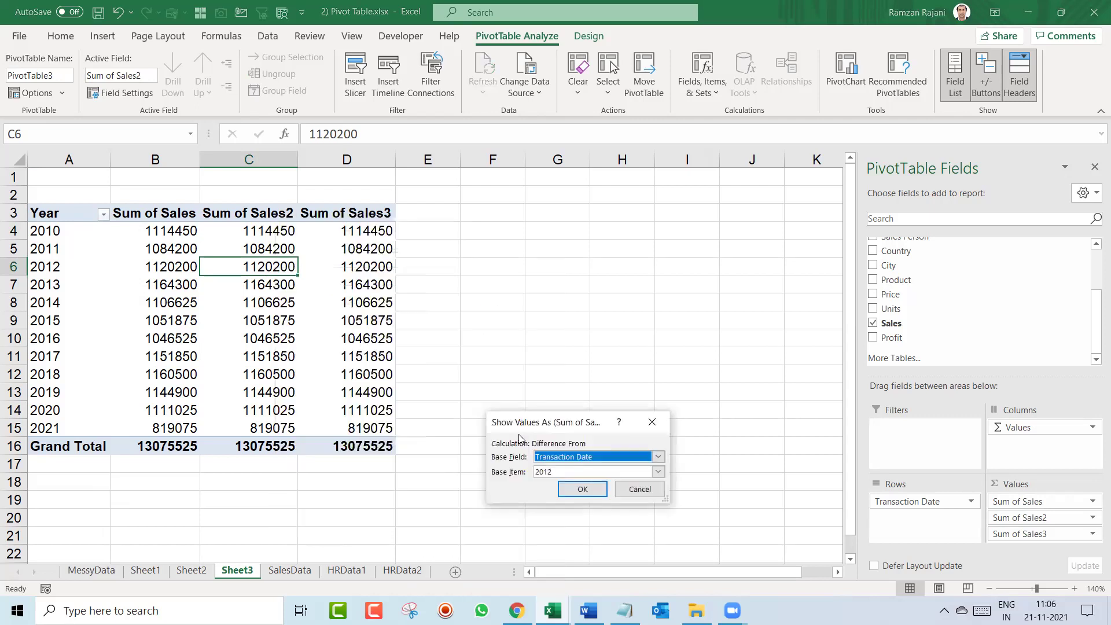
{"action": "left_click", "coordinate": [554, 472]}
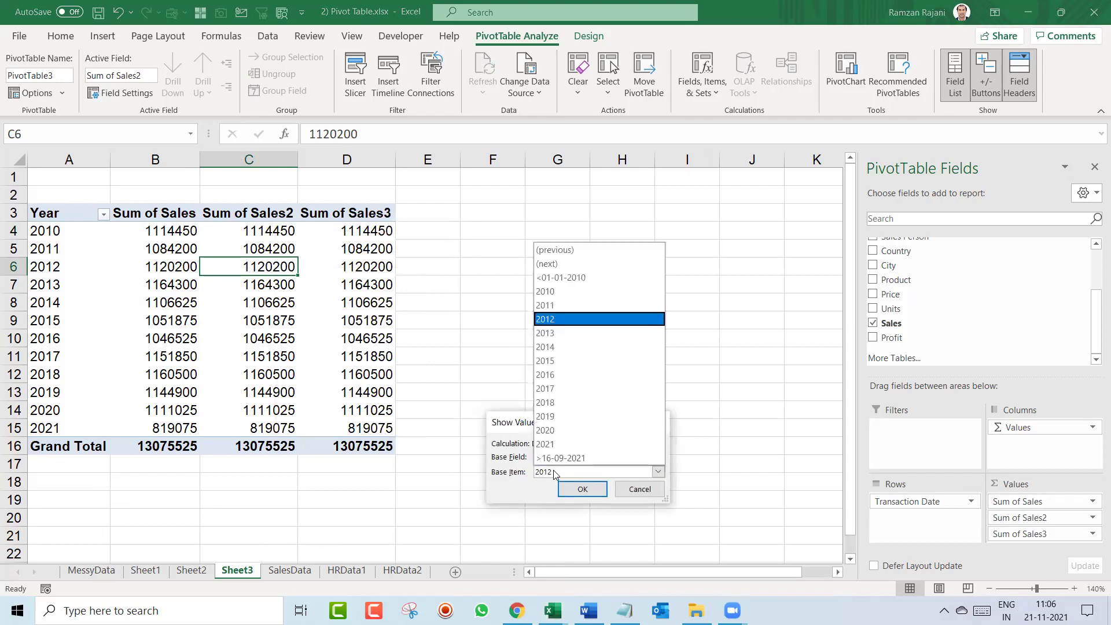
{"action": "left_click", "coordinate": [550, 264]}
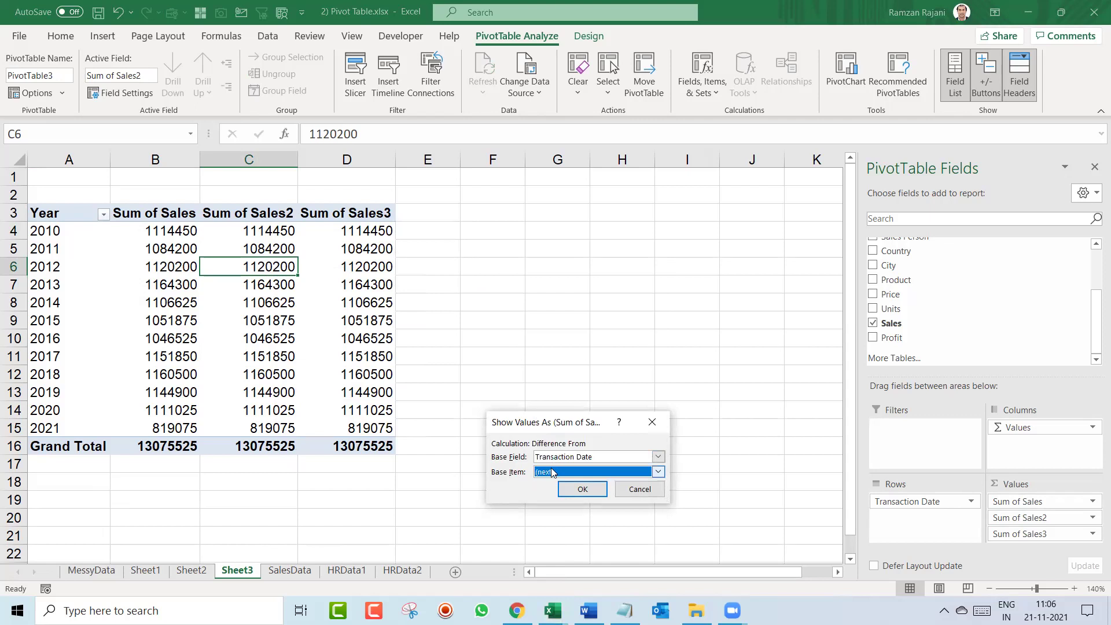
{"action": "left_click", "coordinate": [552, 472]}
{"action": "left_click", "coordinate": [550, 253]}
{"action": "left_click", "coordinate": [569, 488]}
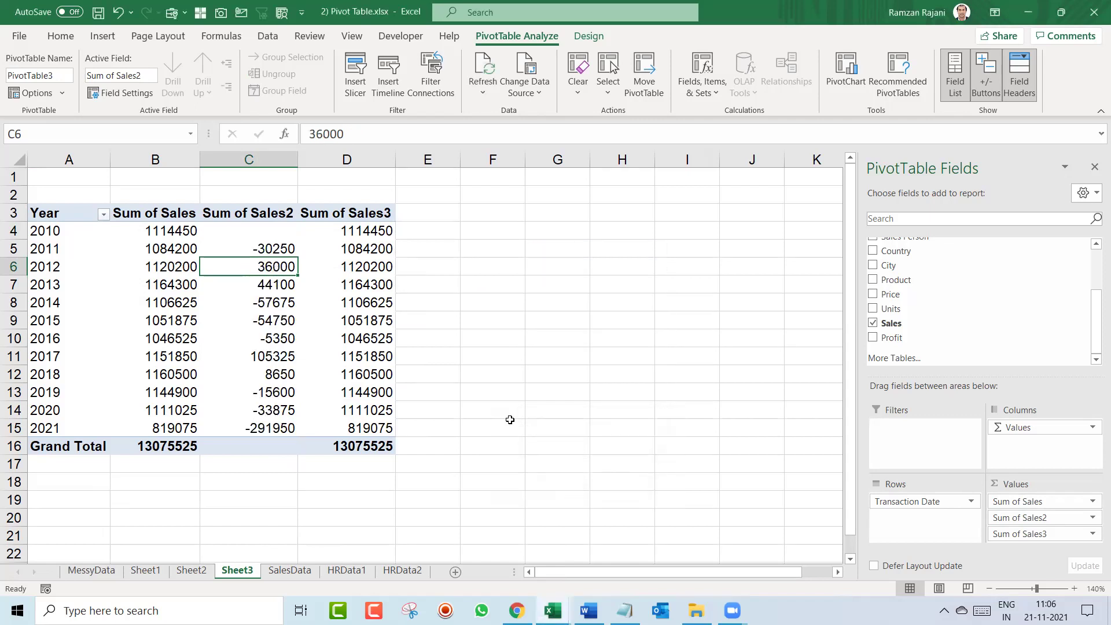
Show Sum of Sales3 as % Difference From Transaction Date, base item (previous)
{"action": "left_click", "coordinate": [380, 283]}
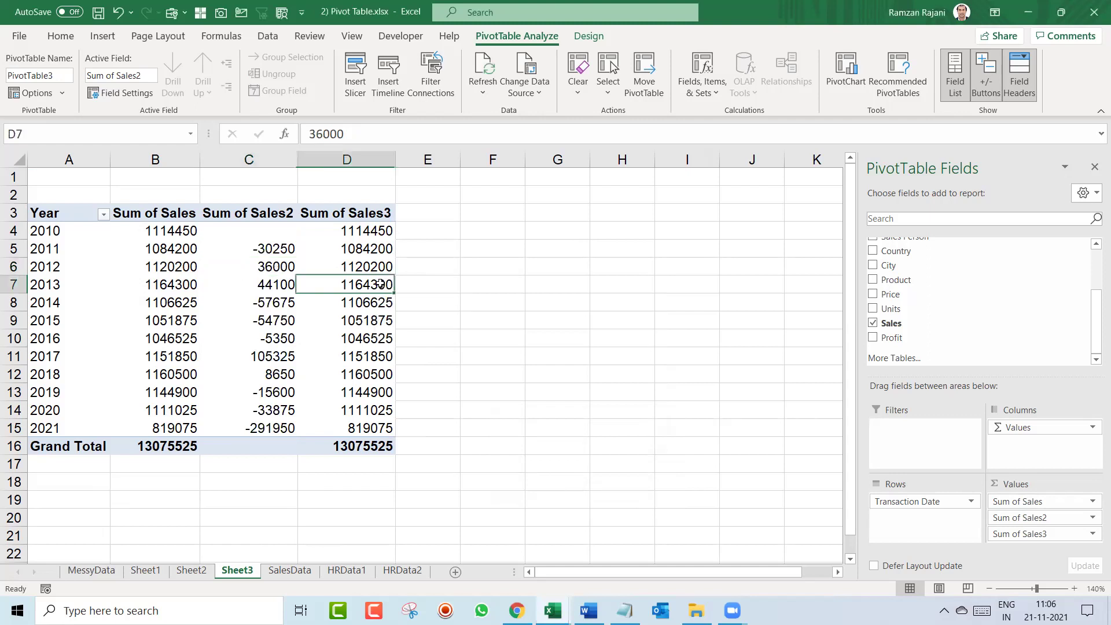
{"action": "right_click", "coordinate": [380, 284]}
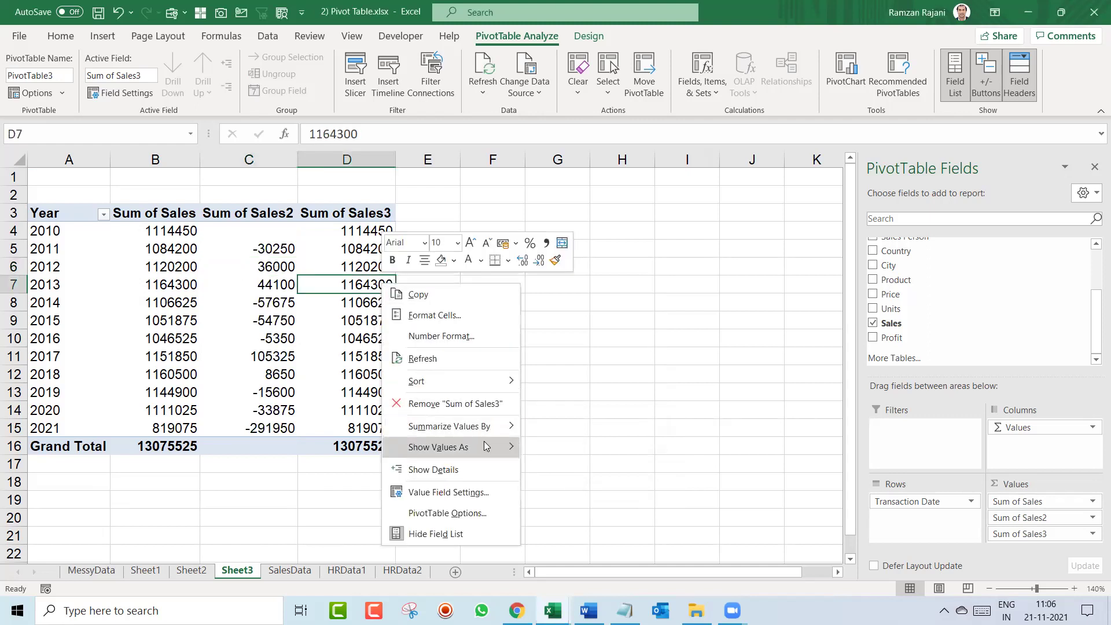
{"action": "mouse_move", "coordinate": [485, 446]}
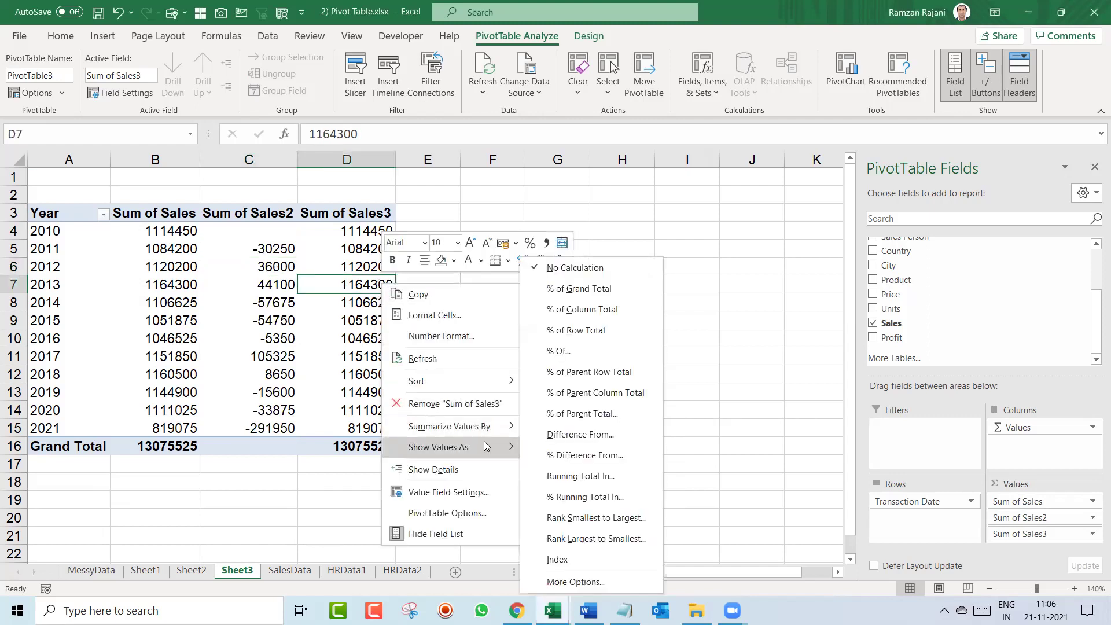
{"action": "left_click", "coordinate": [621, 457]}
{"action": "left_click", "coordinate": [585, 457]}
{"action": "left_click", "coordinate": [586, 457]}
{"action": "left_click", "coordinate": [586, 457]}
{"action": "left_click", "coordinate": [585, 458]}
{"action": "left_click", "coordinate": [586, 472]}
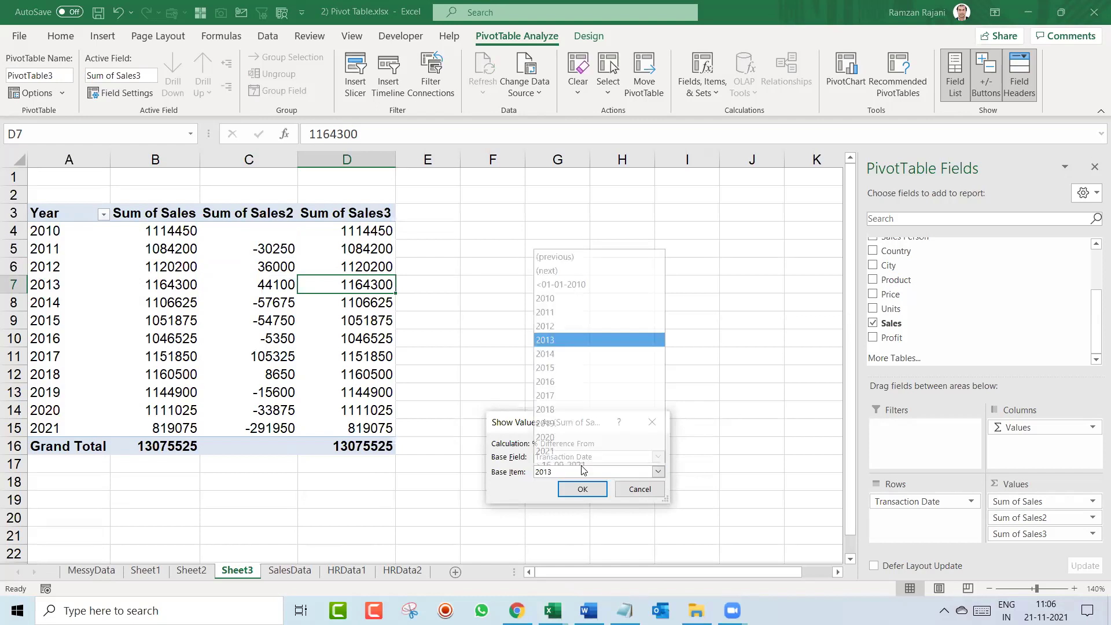
{"action": "left_click", "coordinate": [570, 250]}
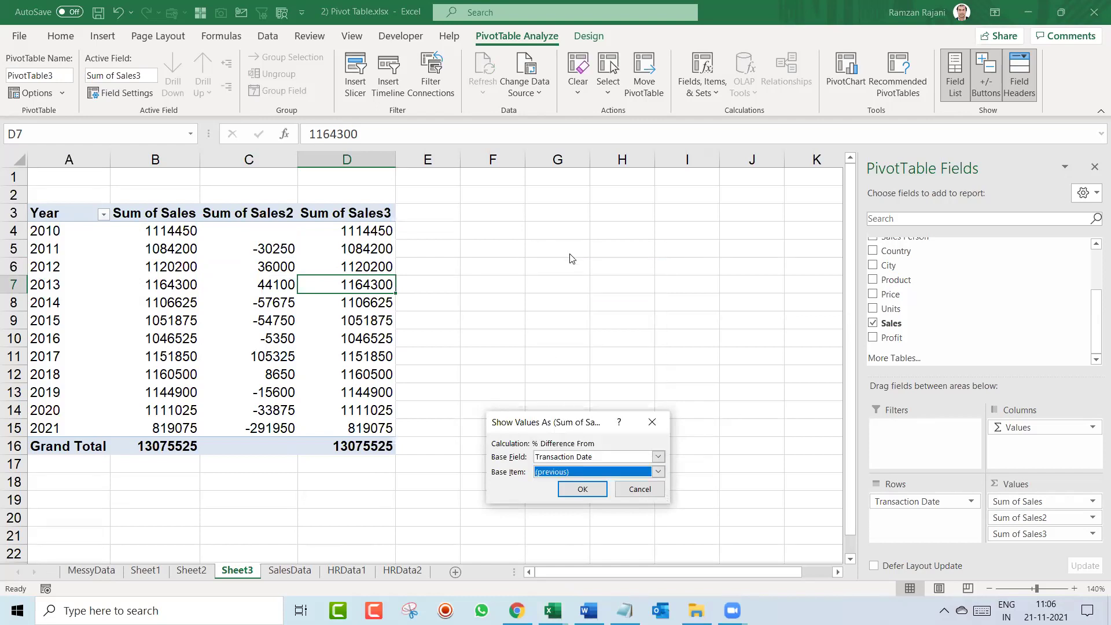
{"action": "left_click", "coordinate": [581, 490]}
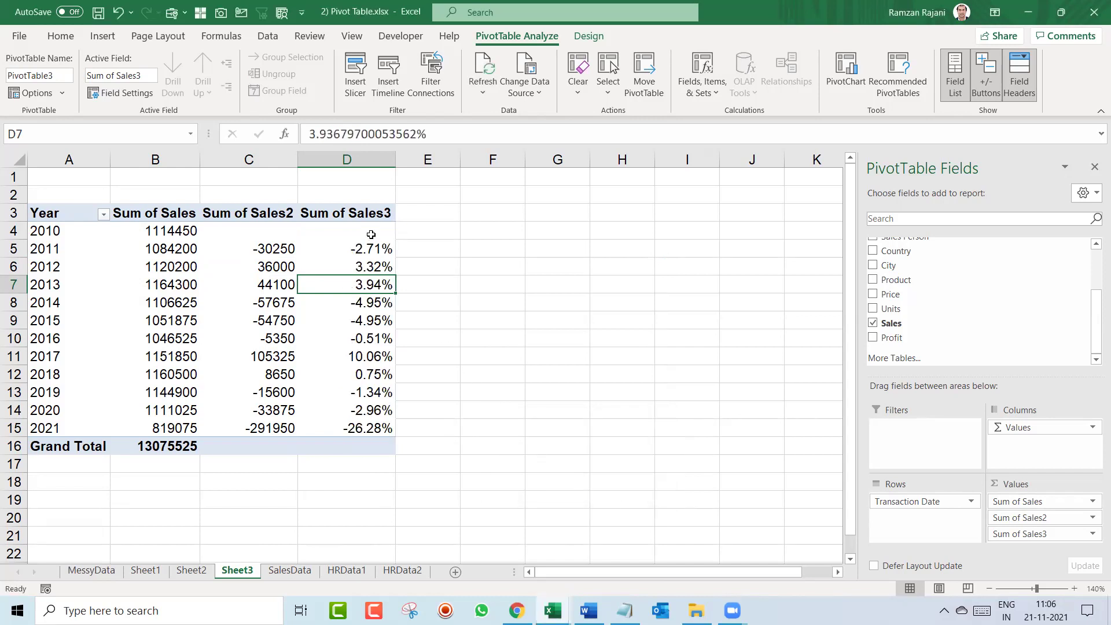
Highlight percentages in D5:D15 less than 0% with Light Red Fill
{"action": "left_click_drag", "start_coordinate": [353, 247], "coordinate": [366, 425]}
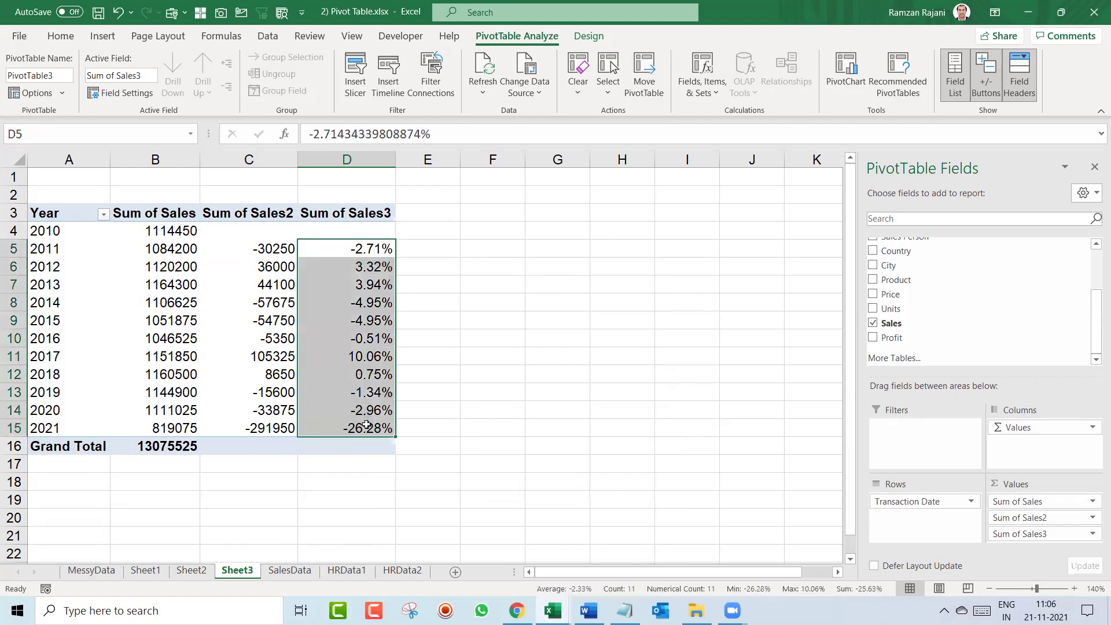
{"action": "left_click", "coordinate": [61, 36]}
{"action": "left_click", "coordinate": [663, 76]}
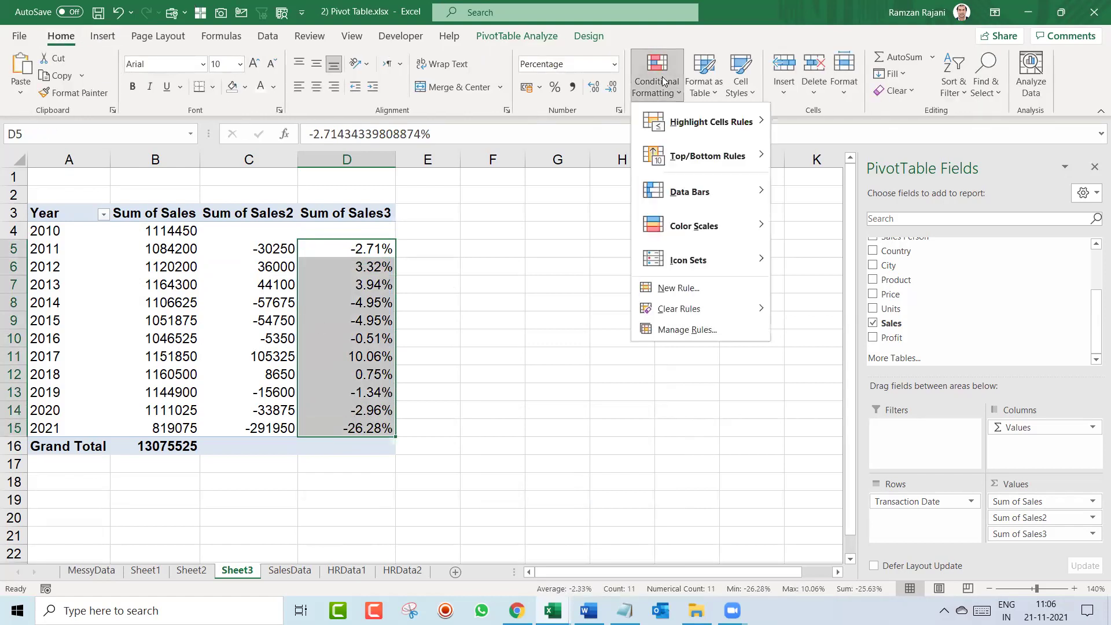
{"action": "mouse_move", "coordinate": [689, 121]}
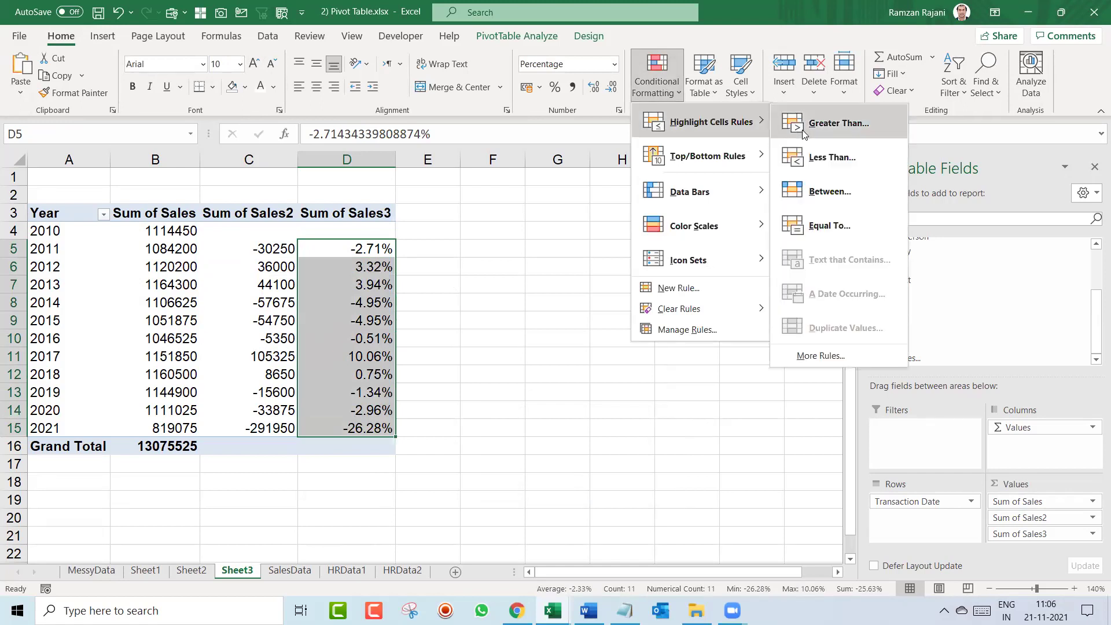
{"action": "left_click", "coordinate": [871, 164]}
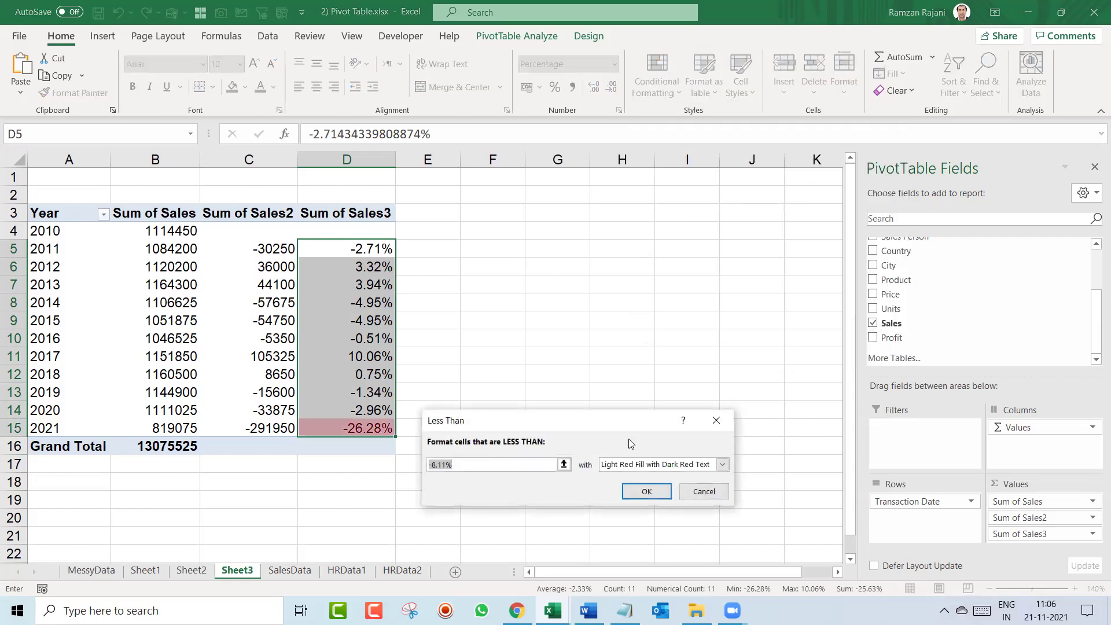
{"action": "type", "text": "0%"}
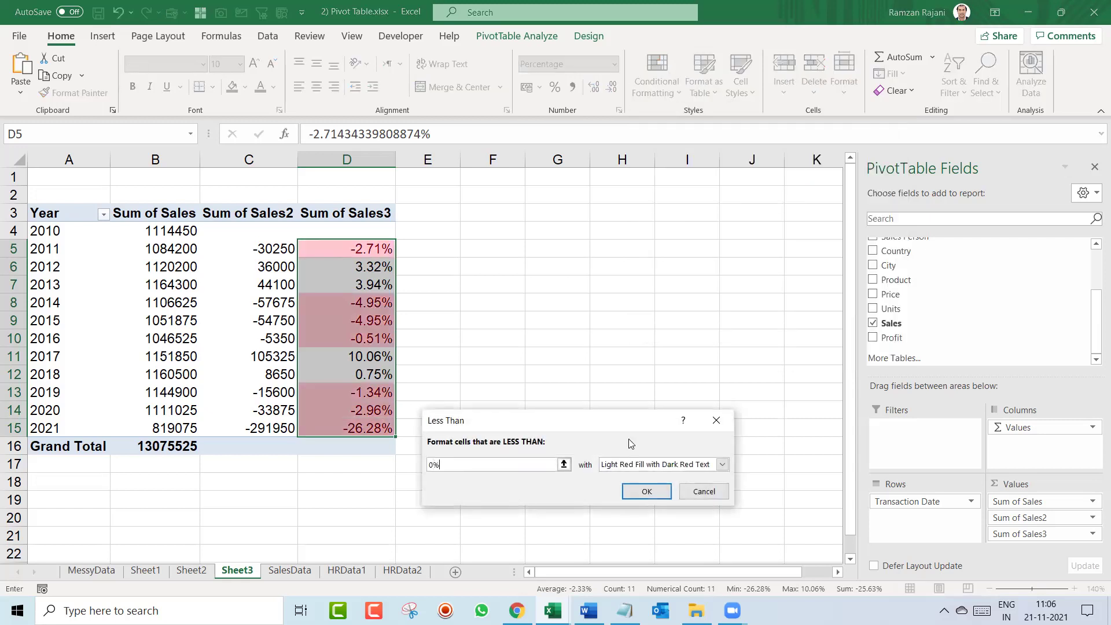
{"action": "left_click", "coordinate": [646, 466]}
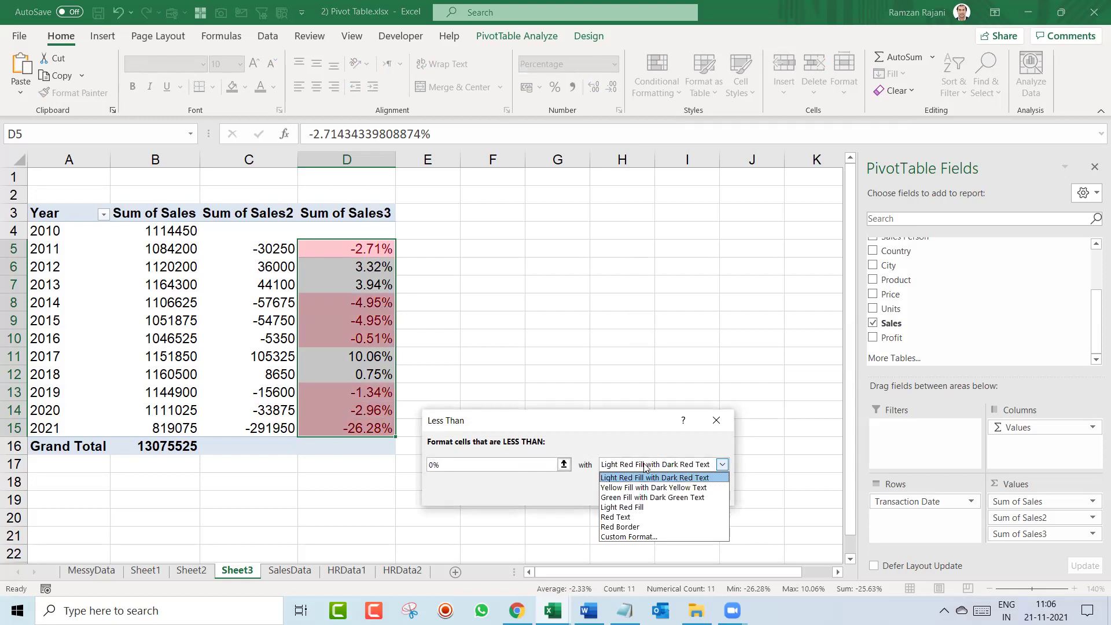
{"action": "left_click", "coordinate": [646, 466]}
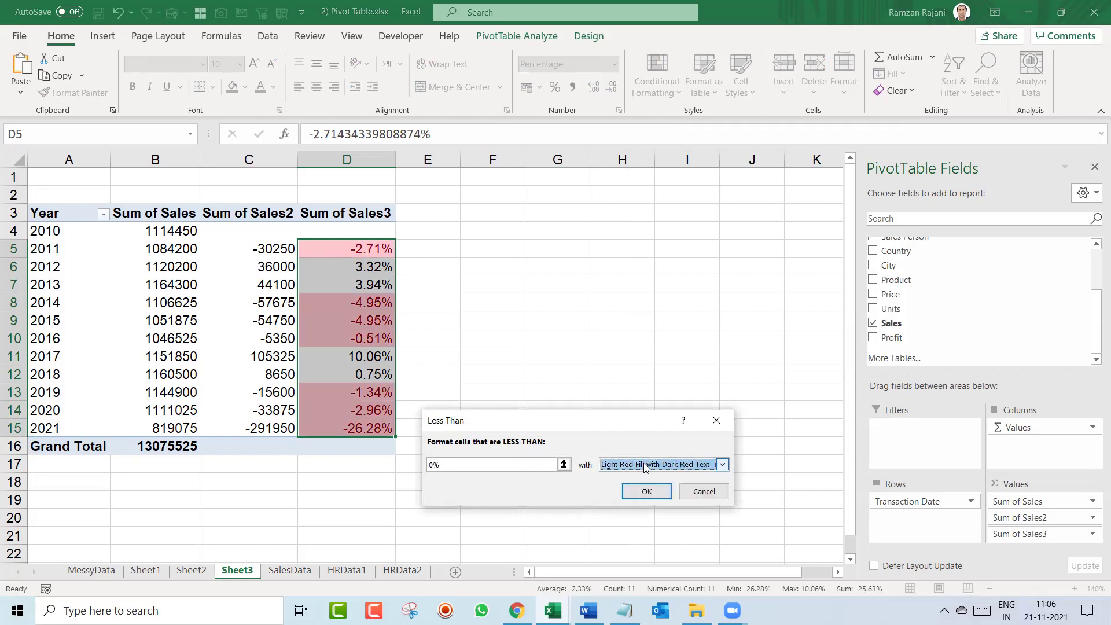
{"action": "left_click", "coordinate": [648, 492]}
{"action": "left_click", "coordinate": [648, 492]}
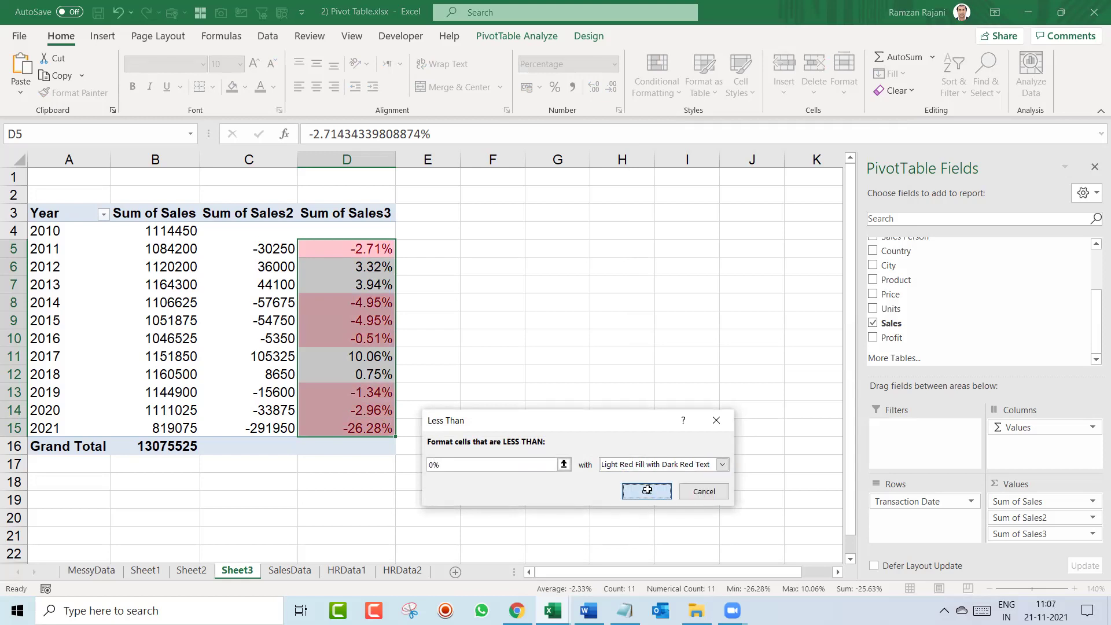
Rename the Sum of Sales header in B3 to Total Sales
{"action": "left_click", "coordinate": [343, 284]}
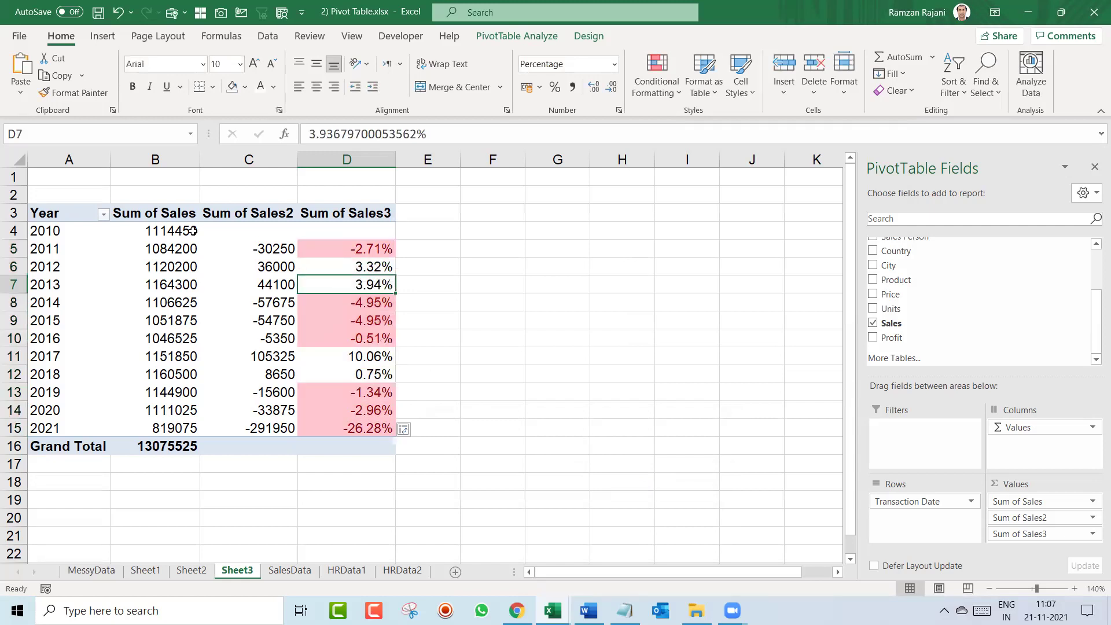
{"action": "left_click", "coordinate": [172, 215]}
{"action": "type", "text": "tal Sales"}
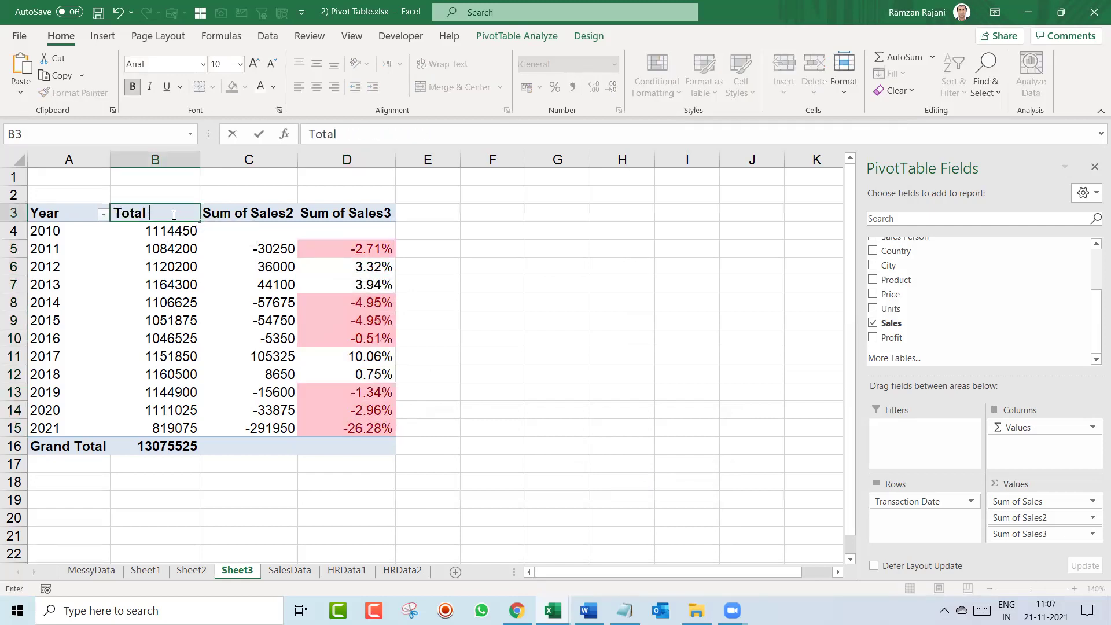
{"action": "key", "text": "Tab"}
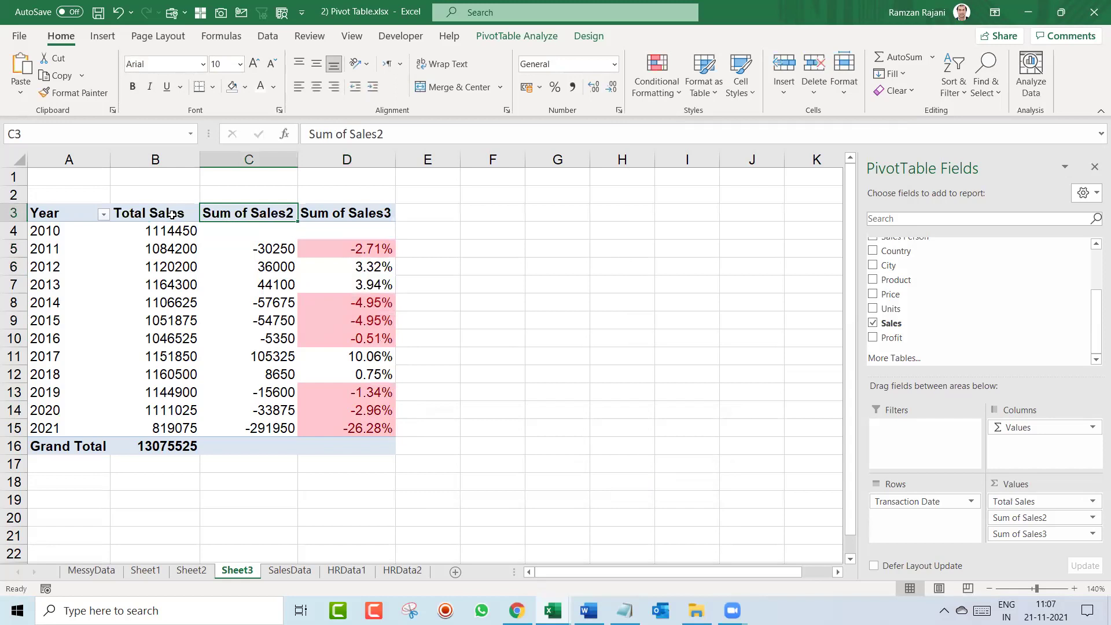
Head columns C and D as Difference and % Difference
{"action": "type", "text": "T"}
{"action": "key", "text": "BackSpace"}
{"action": "type", "text": "Difference"}
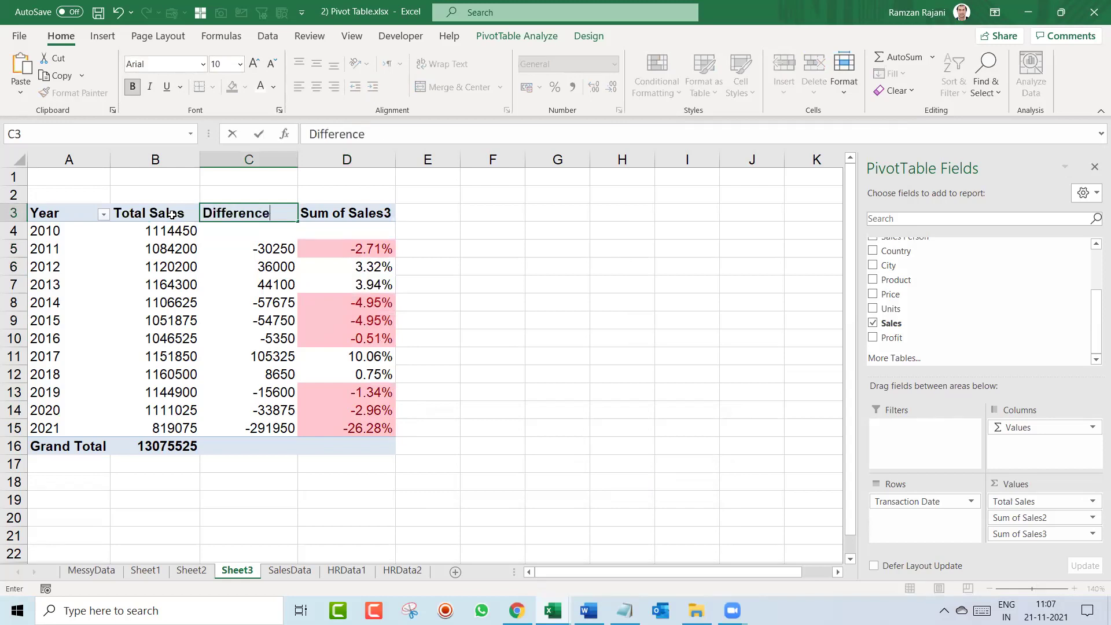
{"action": "key", "text": "Tab"}
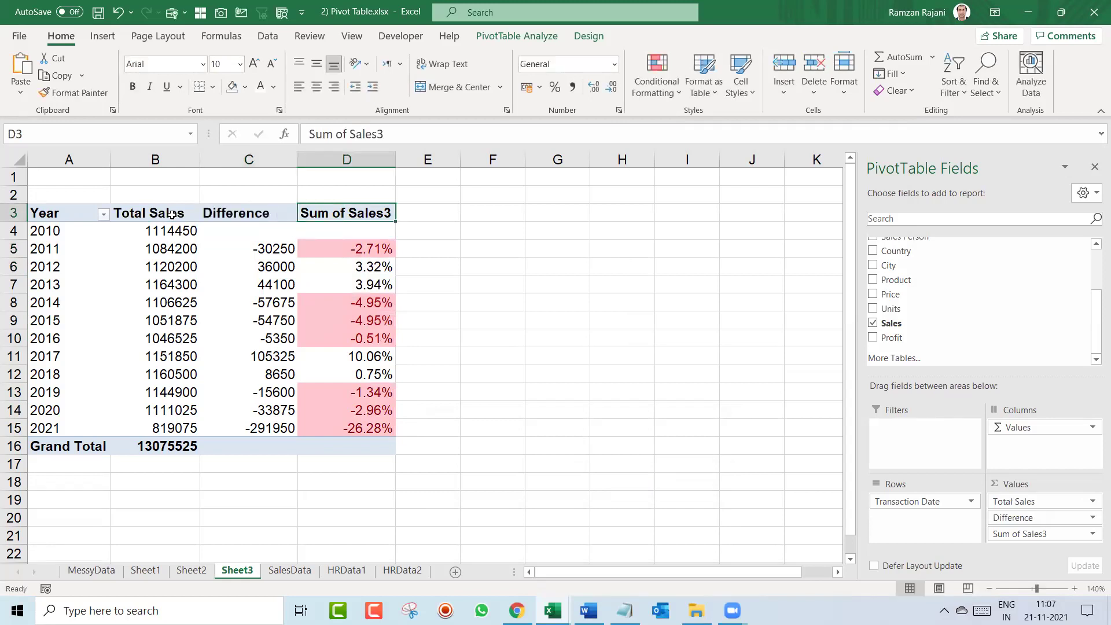
{"action": "type", "text": "% Differenc"}
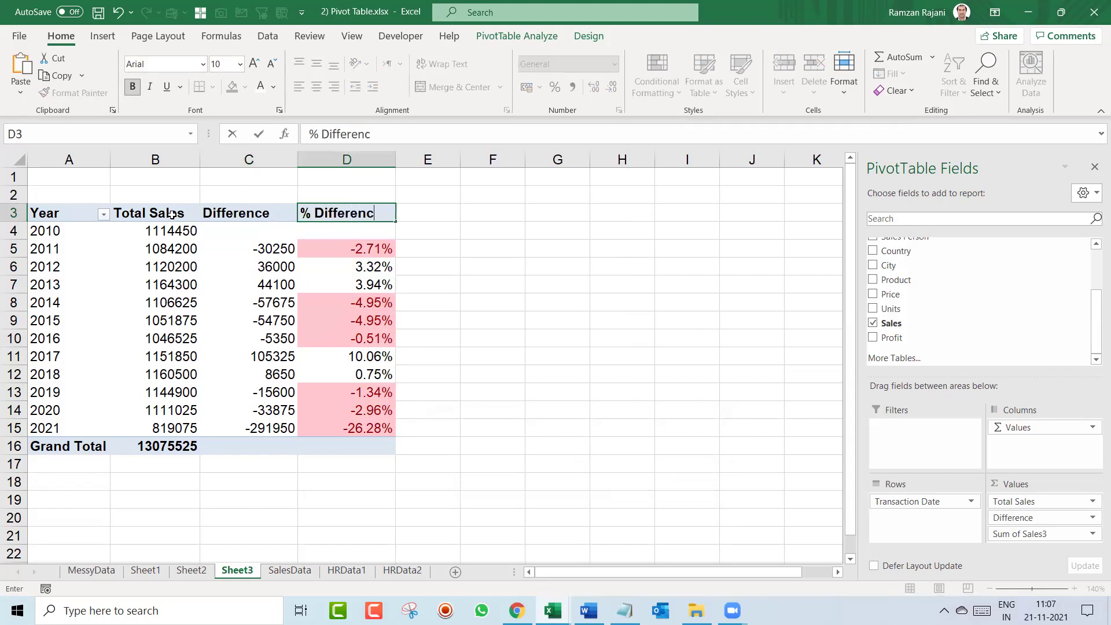
{"action": "type", "text": "e"}
{"action": "key", "text": "Return"}
Select the whole pivot table and centre-align its contents
{"action": "key", "text": "Left"}
{"action": "key", "text": "Left"}
{"action": "key", "text": "Up"}
{"action": "key", "text": "Left"}
{"action": "key", "text": "ctrl+shift+Down"}
{"action": "key", "text": "ctrl+shift+Right"}
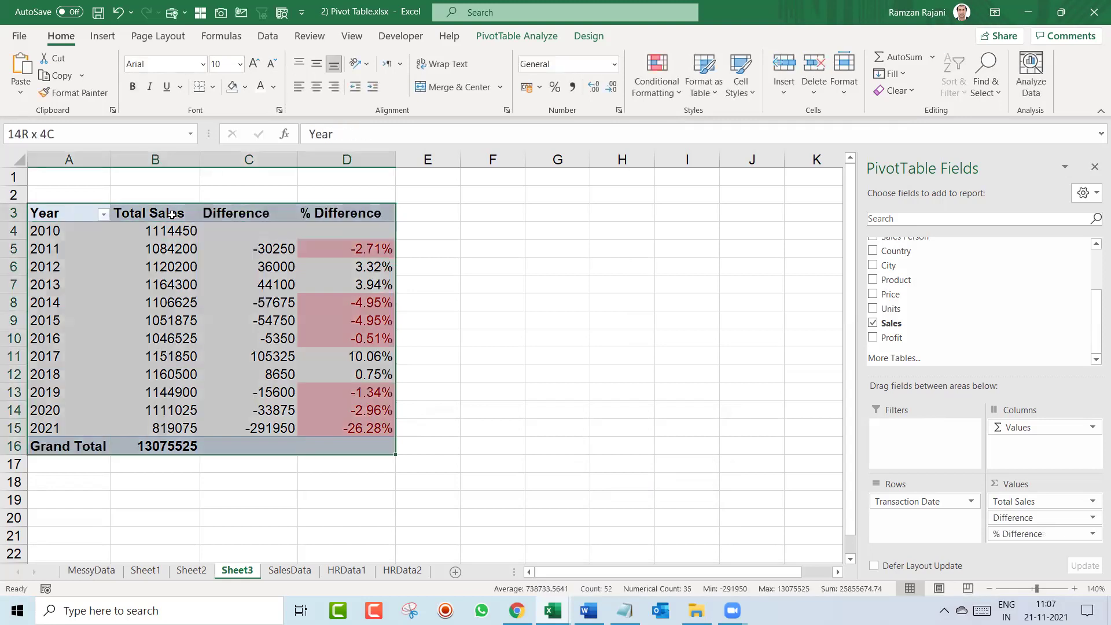
{"action": "left_click", "coordinate": [316, 87]}
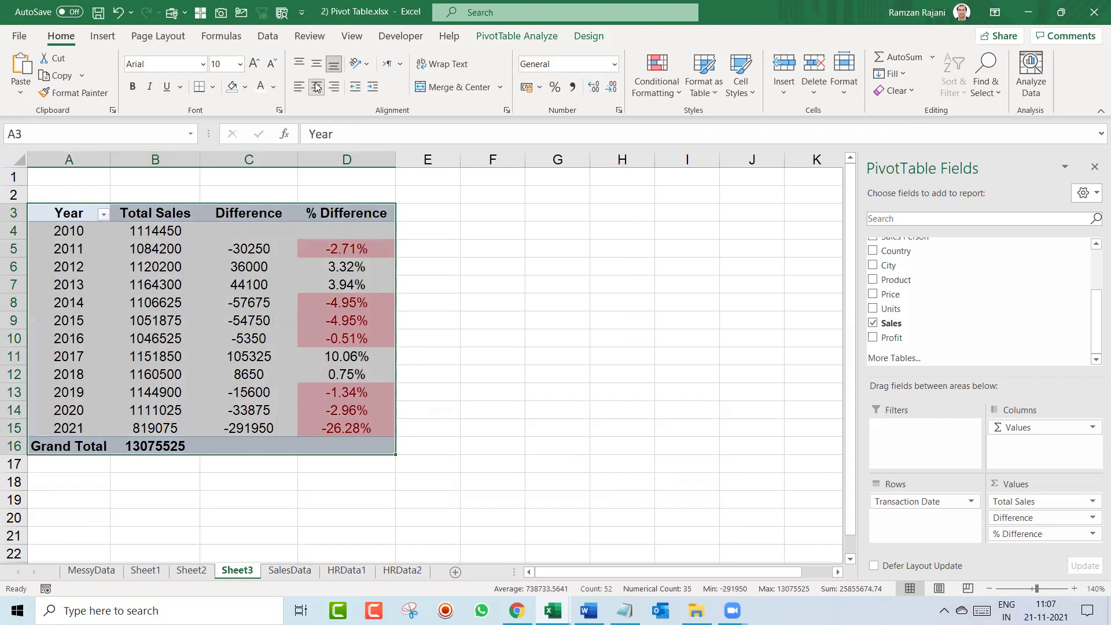
{"action": "key", "text": "Left"}
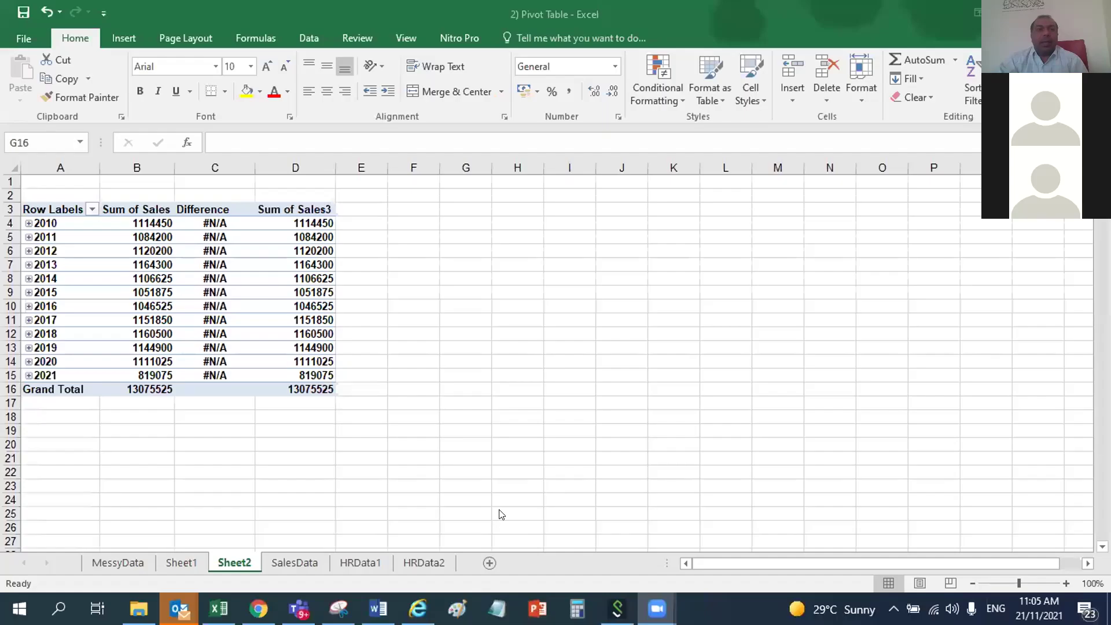
{"action": "left_click", "coordinate": [215, 222]}
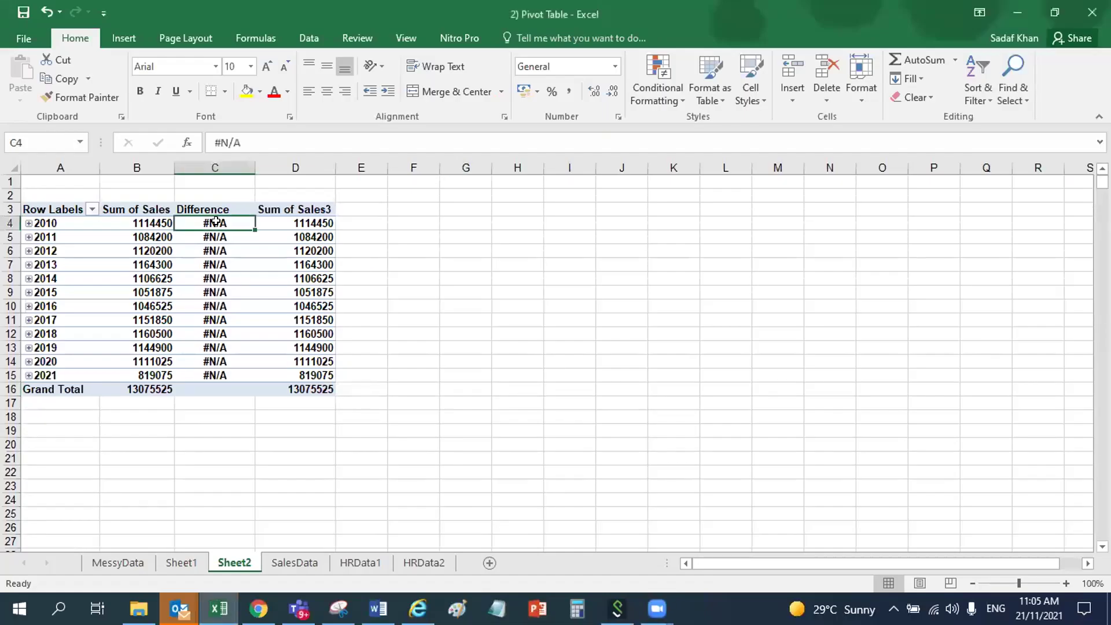
{"action": "left_click_drag", "start_coordinate": [216, 222], "coordinate": [231, 373]}
{"action": "left_click", "coordinate": [526, 377]}
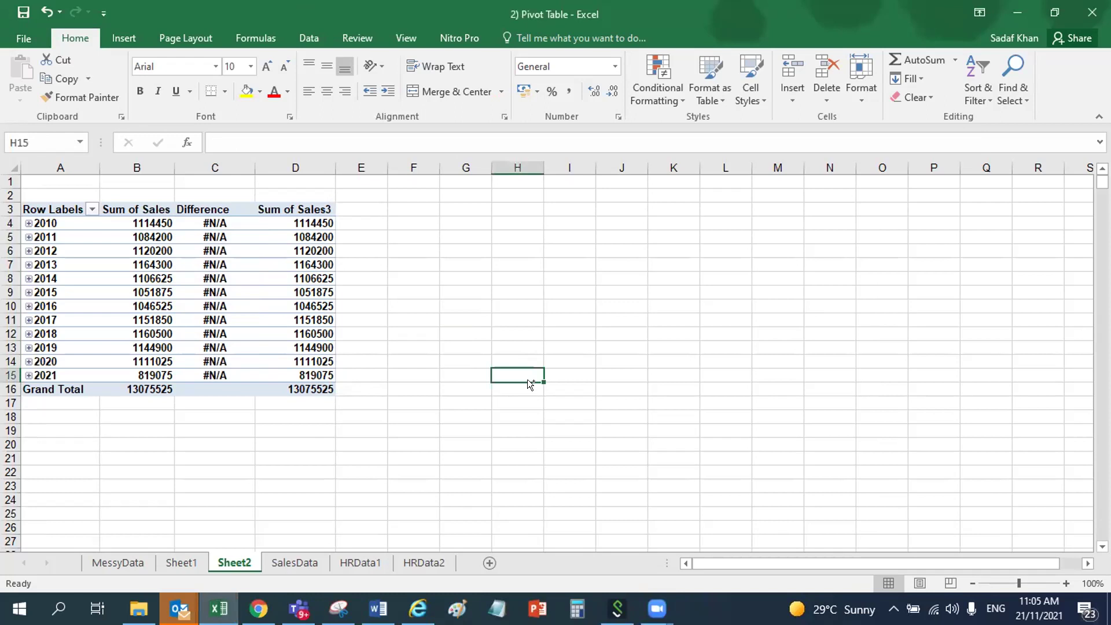
{"action": "key", "text": "ctrl+z"}
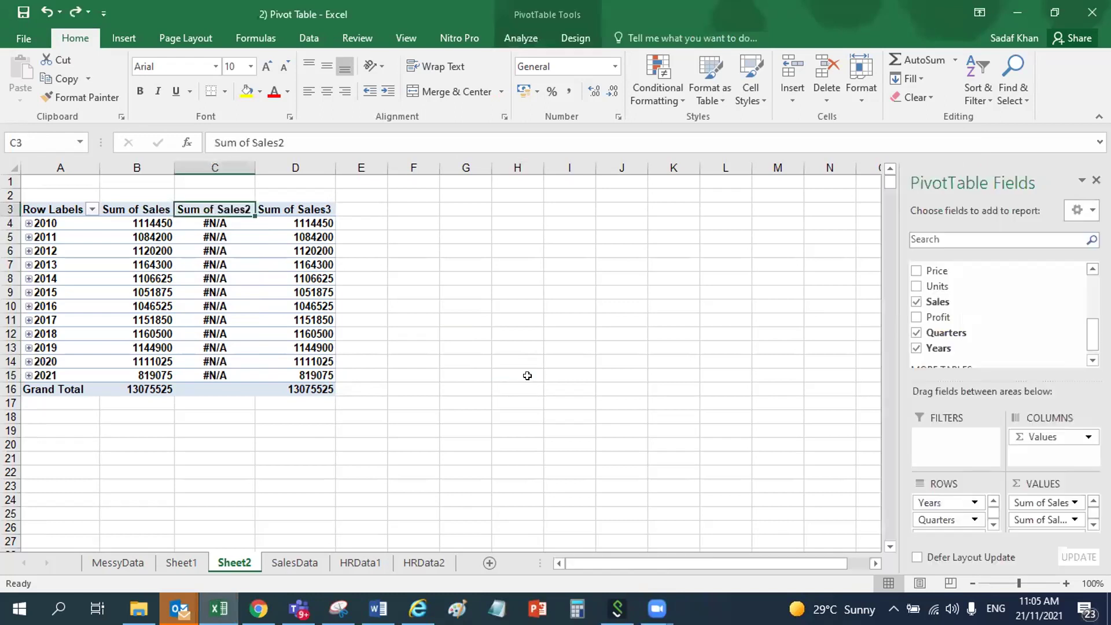
{"action": "key", "text": "ctrl+z"}
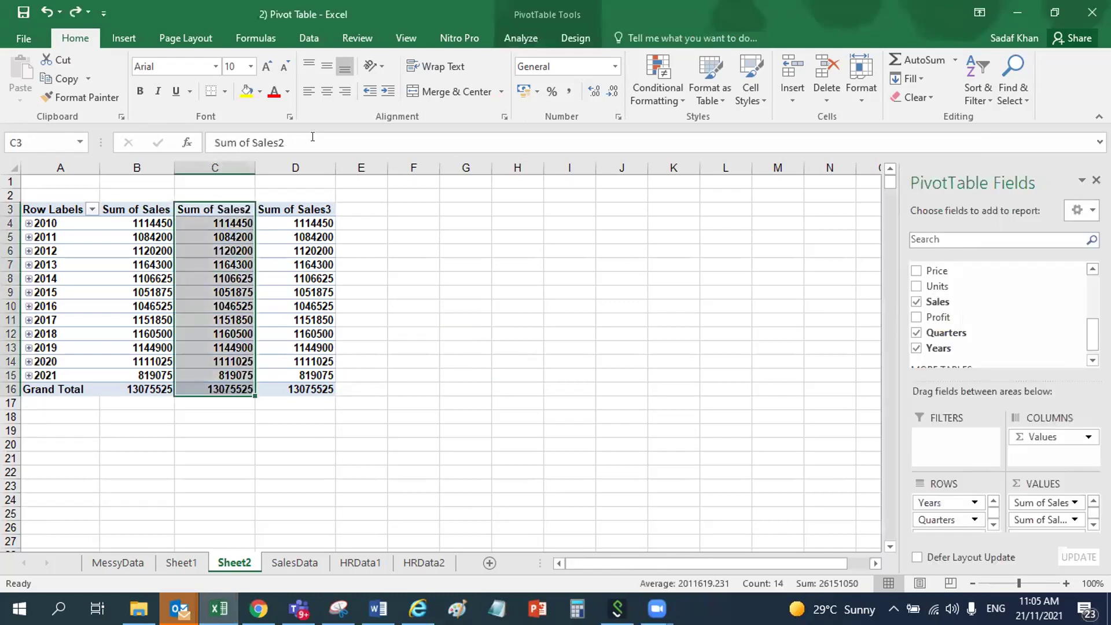
{"action": "double_click", "coordinate": [218, 209]}
{"action": "left_click", "coordinate": [194, 238]}
{"action": "left_click", "coordinate": [194, 207]}
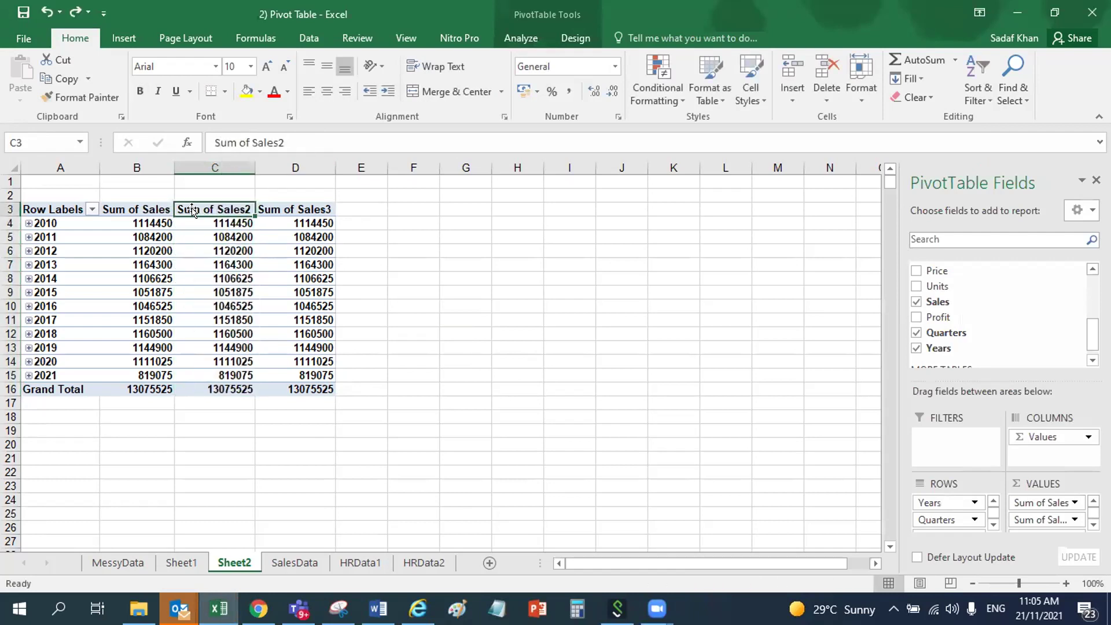
{"action": "left_click", "coordinate": [215, 246]}
{"action": "right_click", "coordinate": [215, 247]}
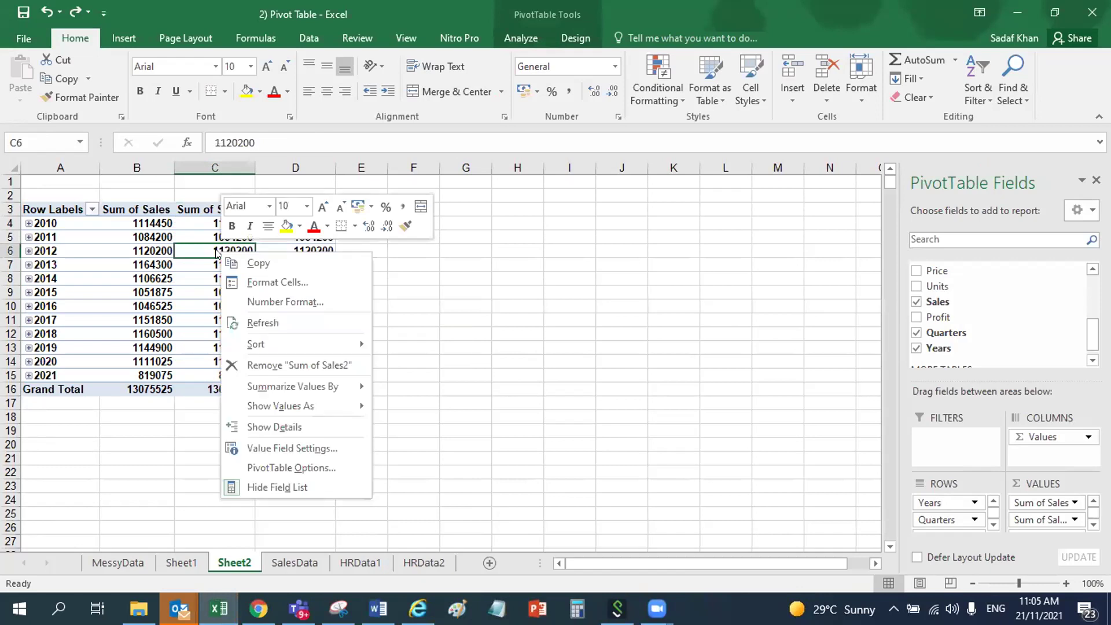
{"action": "mouse_move", "coordinate": [304, 399]}
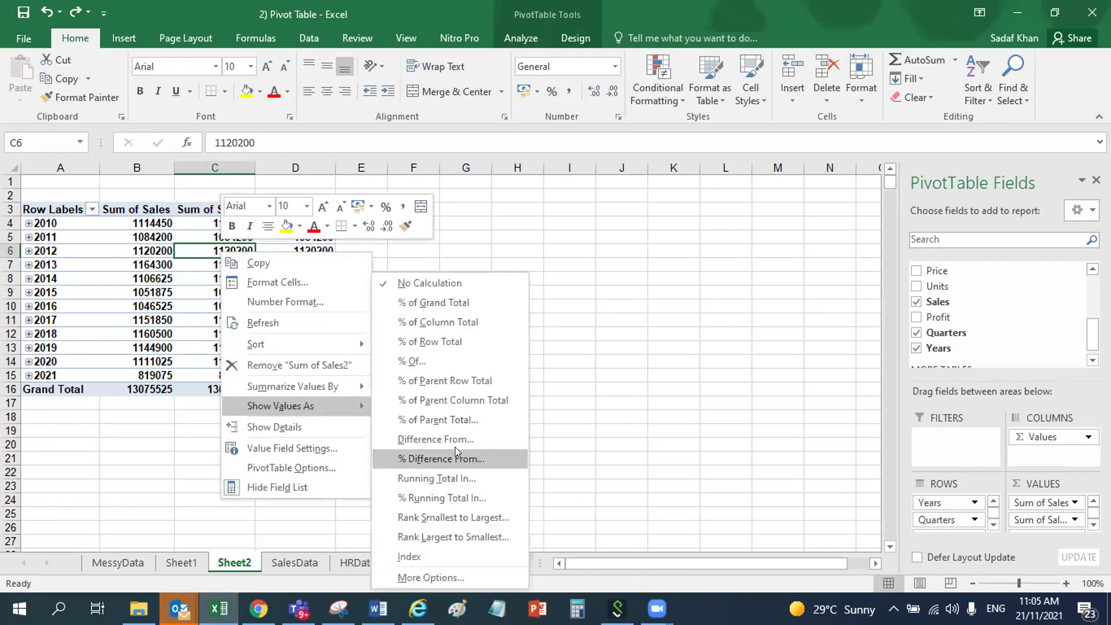
{"action": "left_click", "coordinate": [450, 437]}
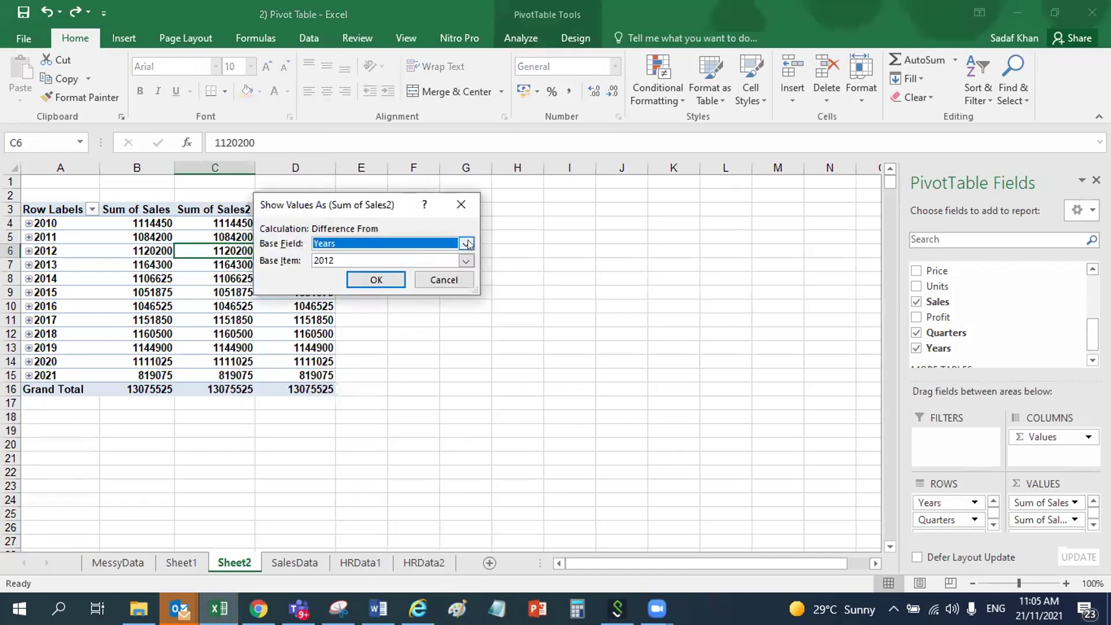
{"action": "left_click_drag", "start_coordinate": [398, 200], "coordinate": [504, 198]}
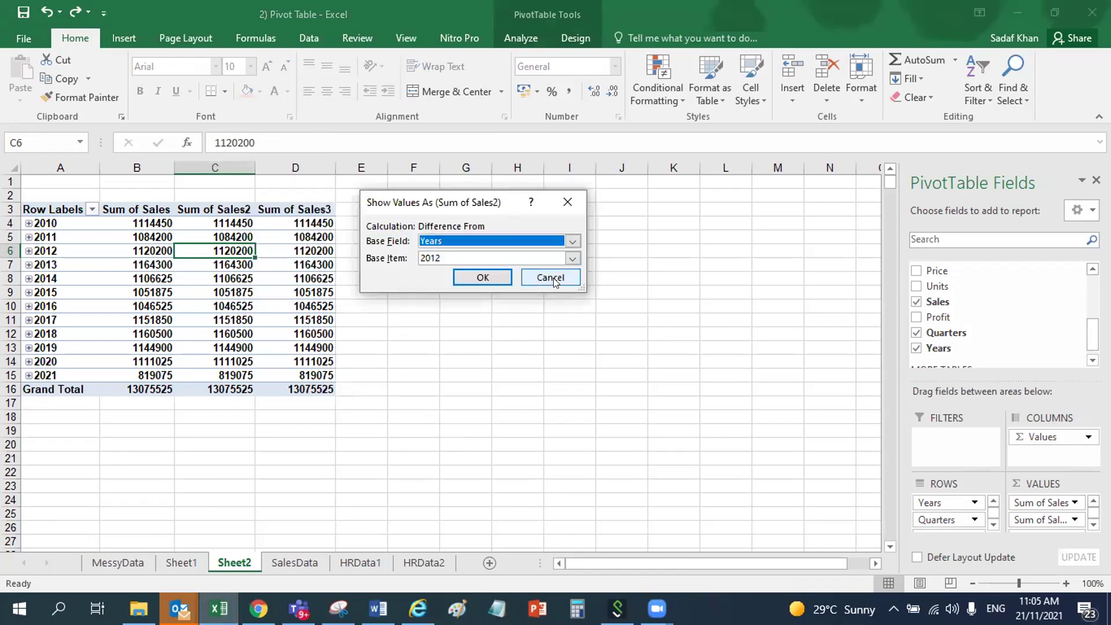
{"action": "left_click", "coordinate": [551, 278]}
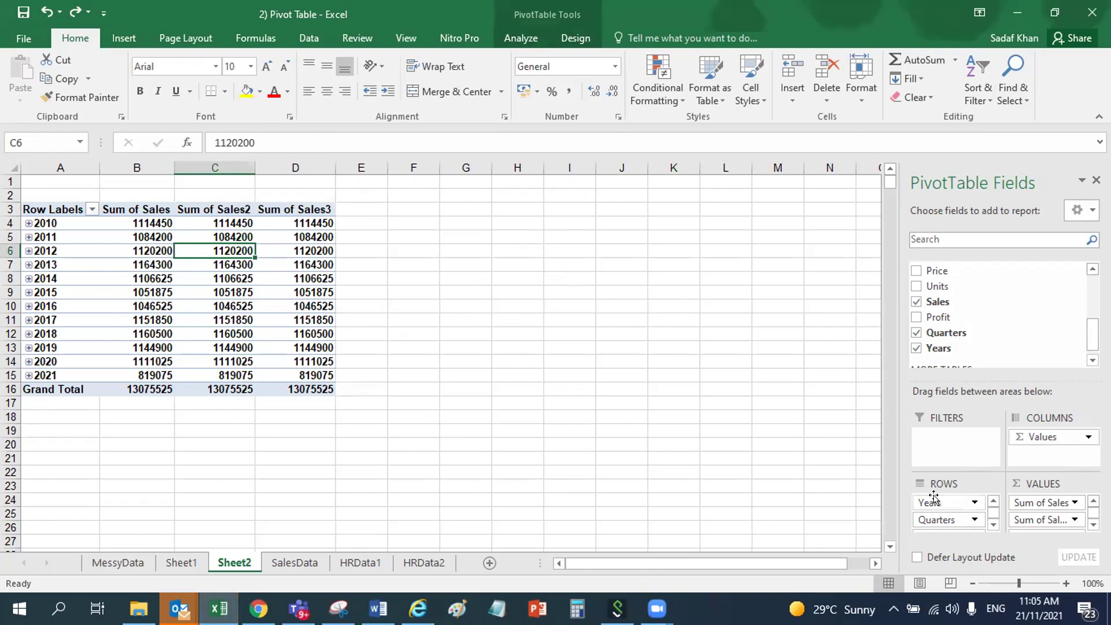
{"action": "left_click", "coordinate": [976, 502]}
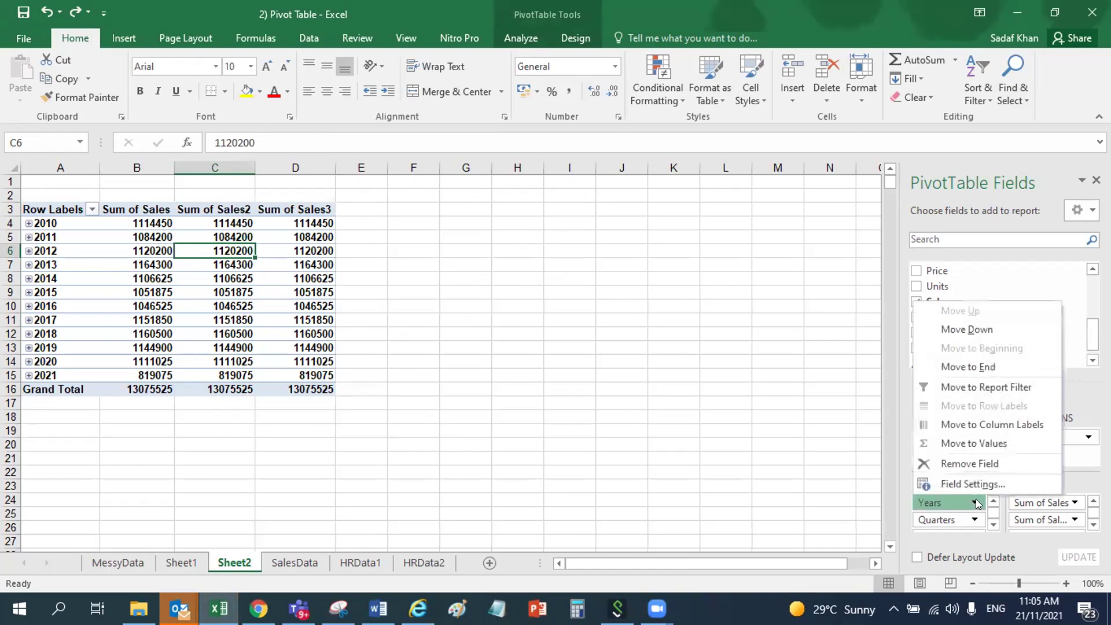
Regroup the transaction dates by Years only, deselecting Months and Quarters
{"action": "left_click", "coordinate": [51, 210]}
{"action": "left_click", "coordinate": [55, 207]}
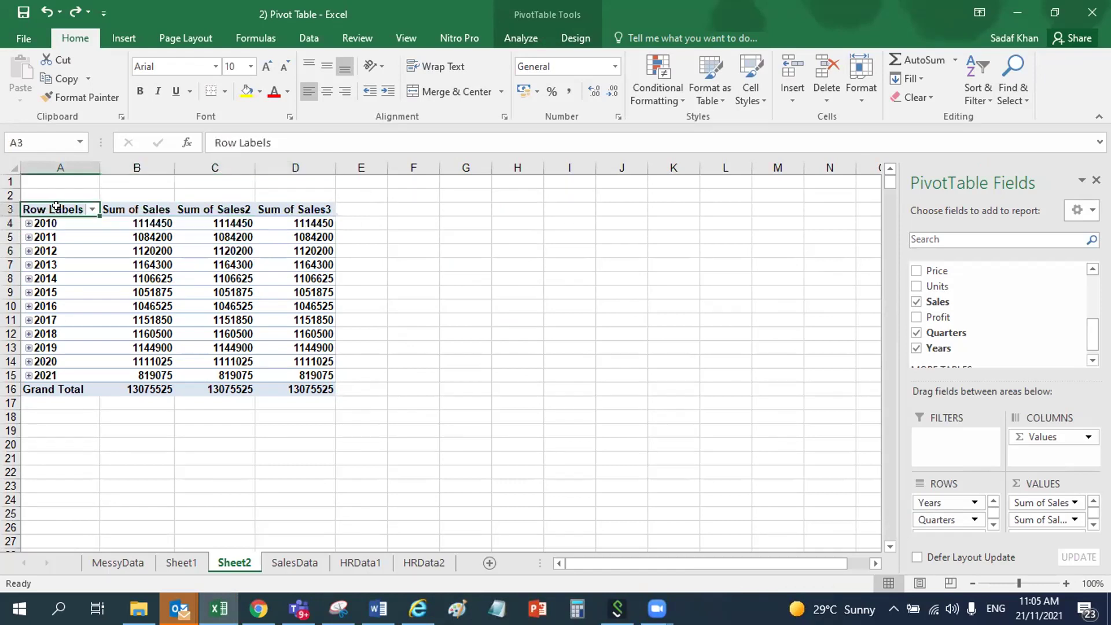
{"action": "right_click", "coordinate": [55, 207]}
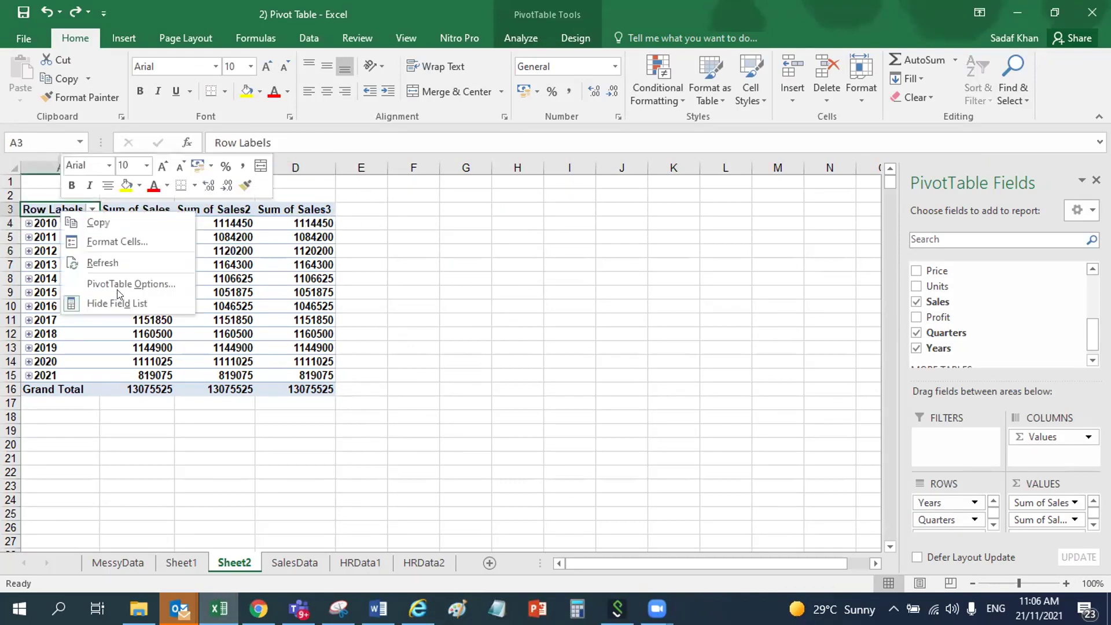
{"action": "left_click", "coordinate": [41, 223]}
{"action": "left_click", "coordinate": [59, 220]}
{"action": "right_click", "coordinate": [59, 220]}
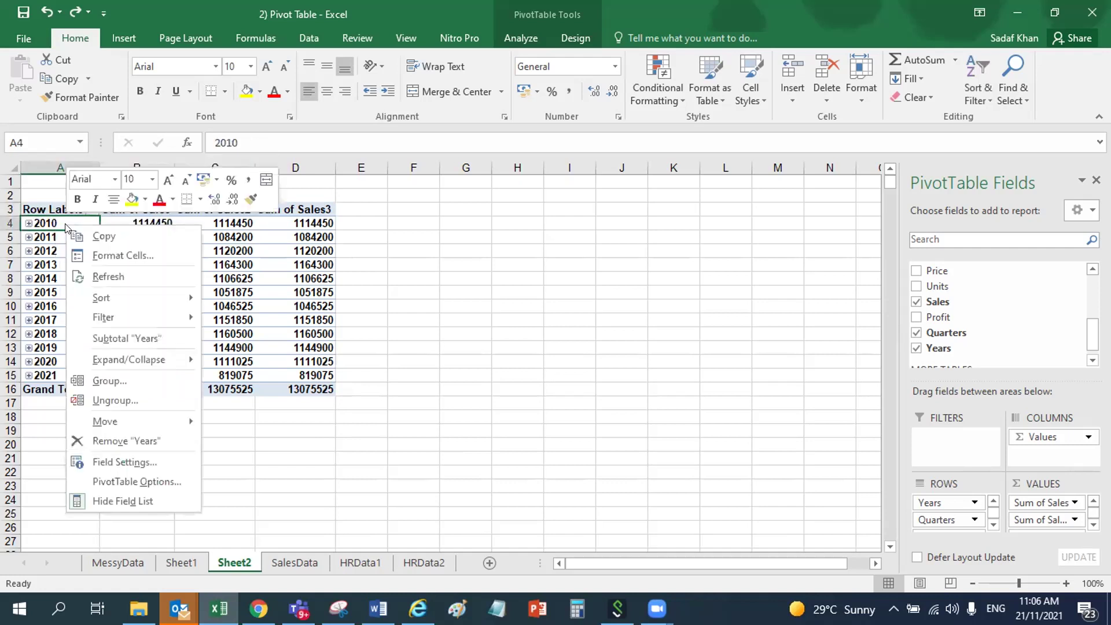
{"action": "left_click", "coordinate": [125, 380]}
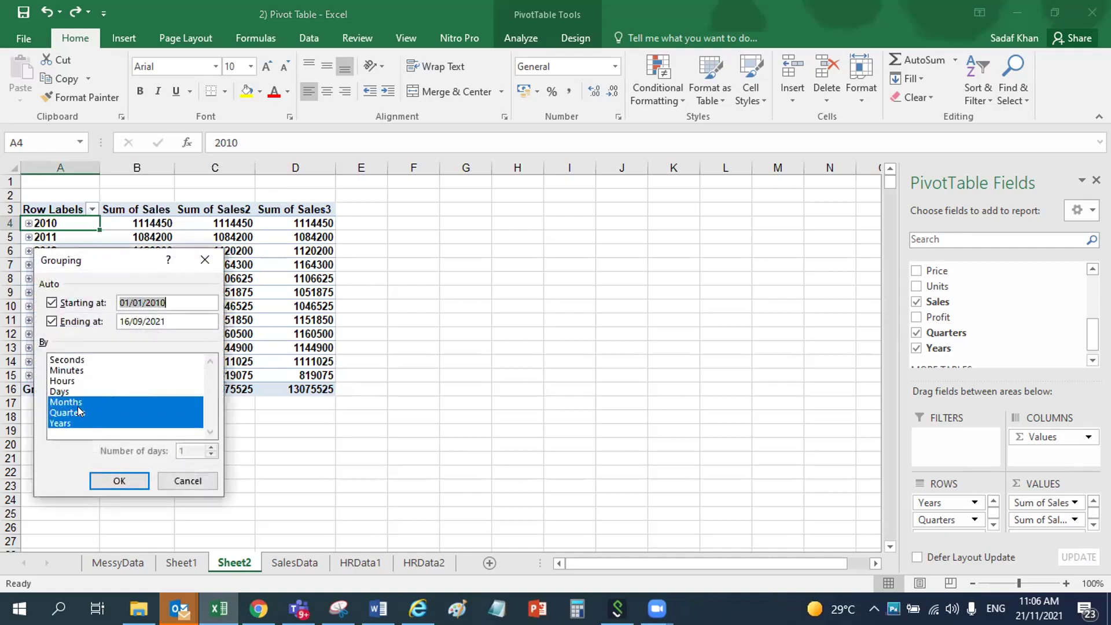
{"action": "left_click", "coordinate": [75, 402]}
{"action": "left_click", "coordinate": [75, 412]}
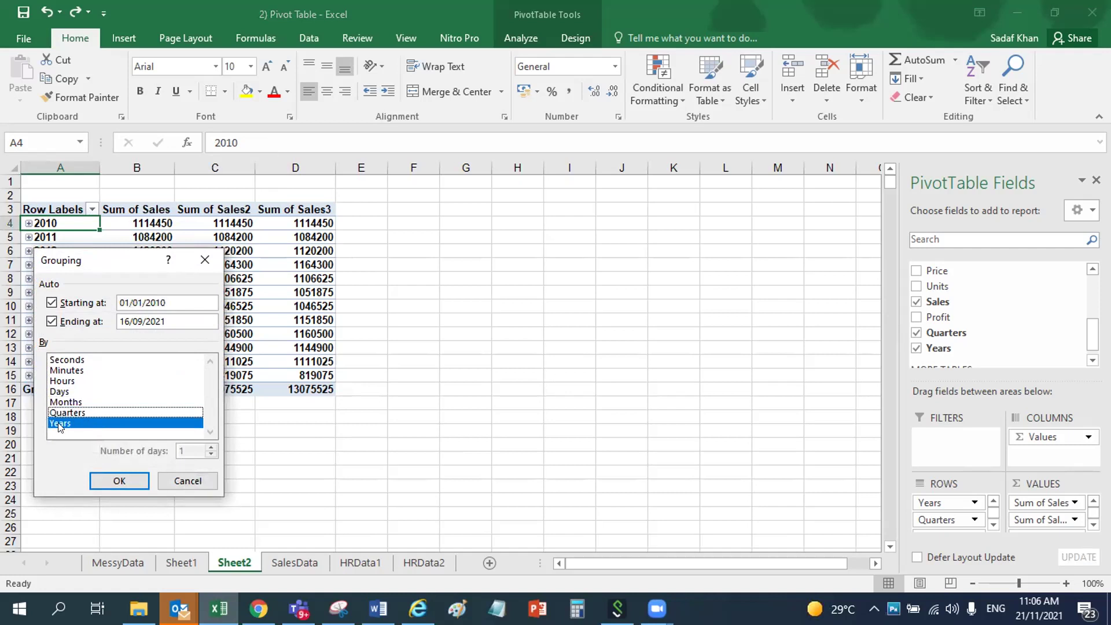
{"action": "left_click", "coordinate": [62, 423]}
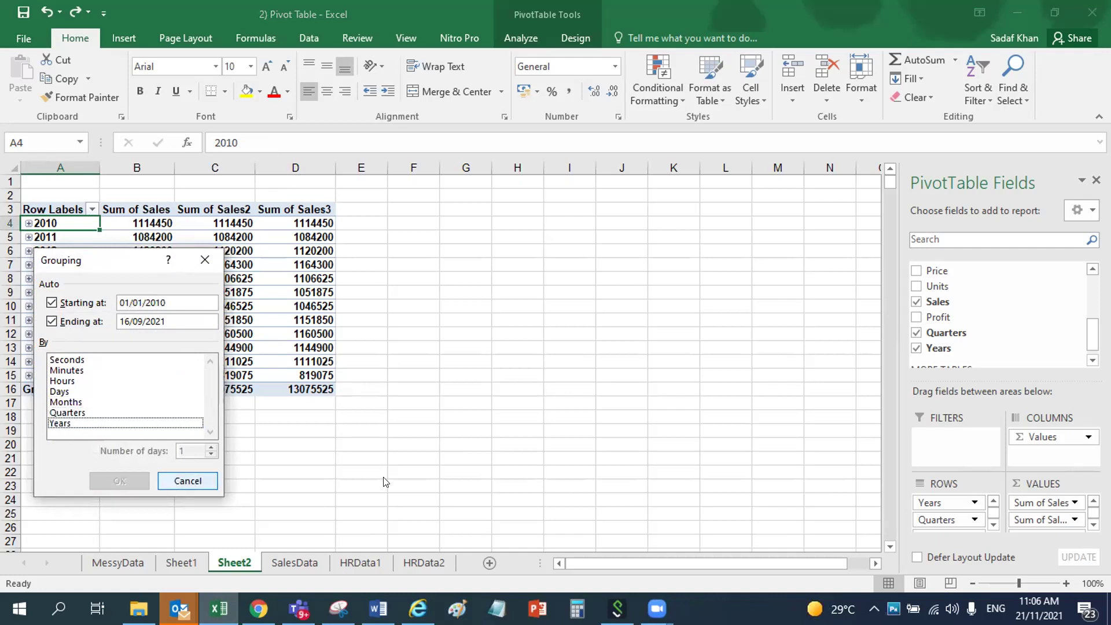
{"action": "left_click", "coordinate": [65, 423]}
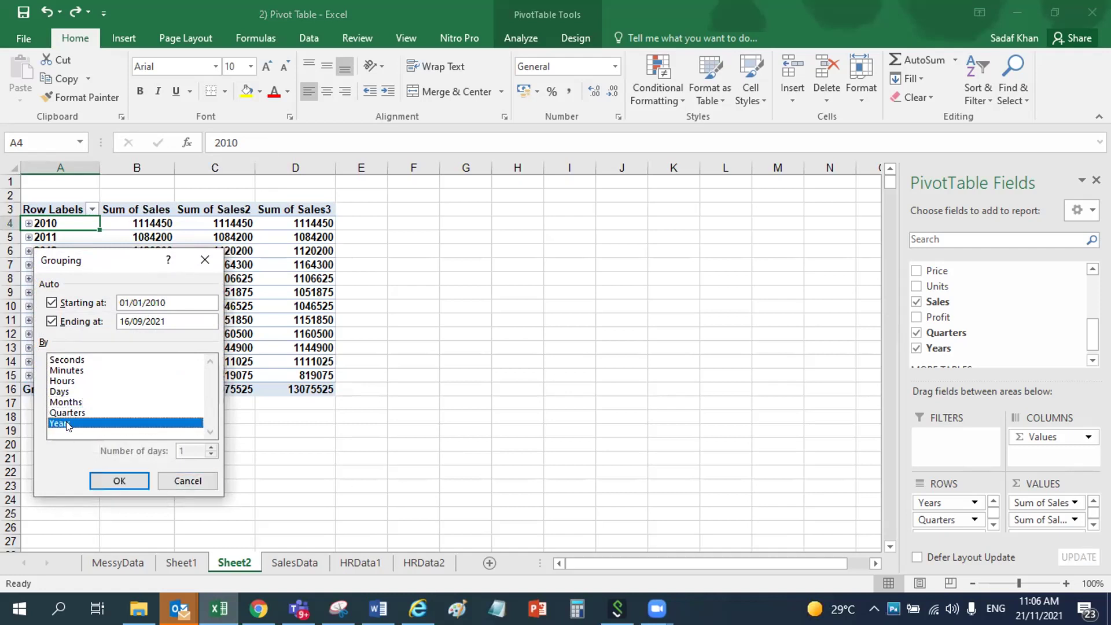
{"action": "left_click", "coordinate": [119, 485]}
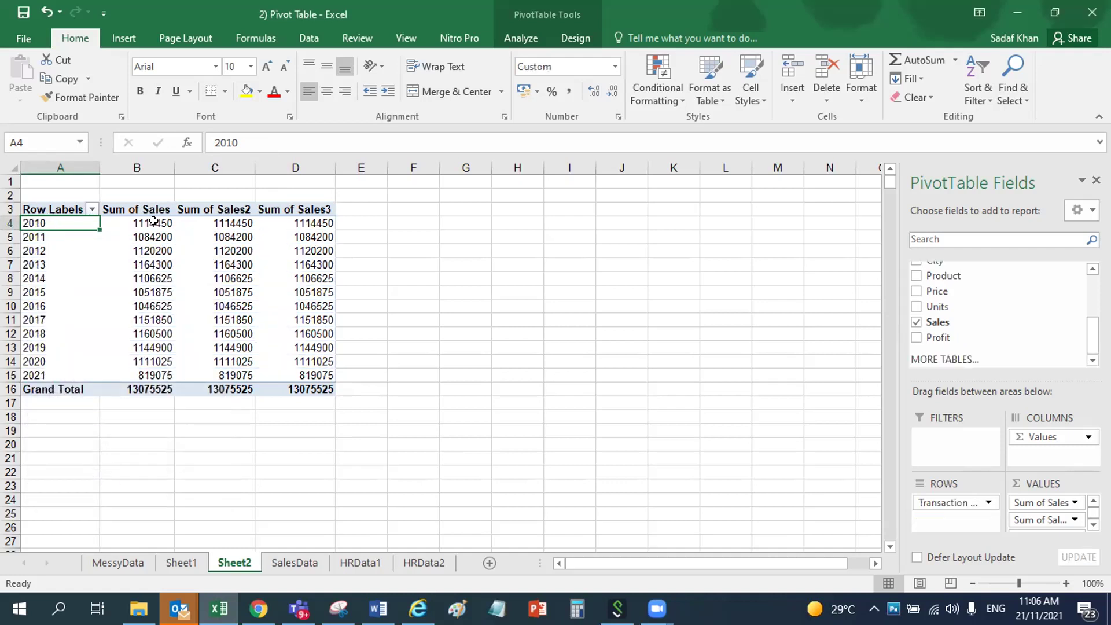
Set Sum of Sales2 to Difference From Transaction Date, base item (previous)
{"action": "left_click", "coordinate": [218, 222]}
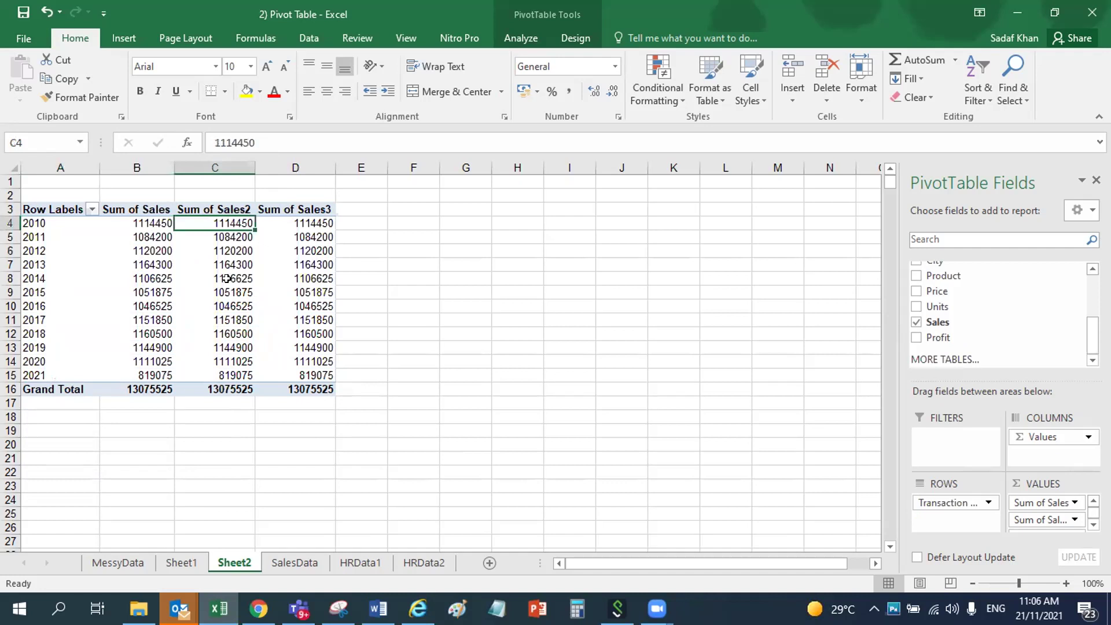
{"action": "right_click", "coordinate": [219, 222]}
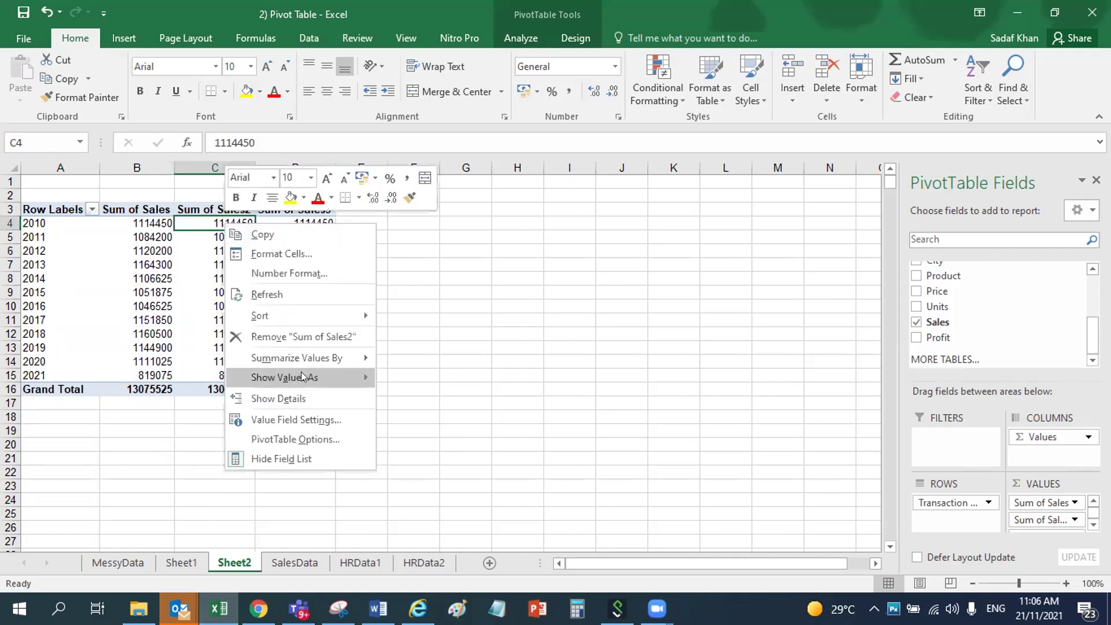
{"action": "mouse_move", "coordinate": [301, 374]}
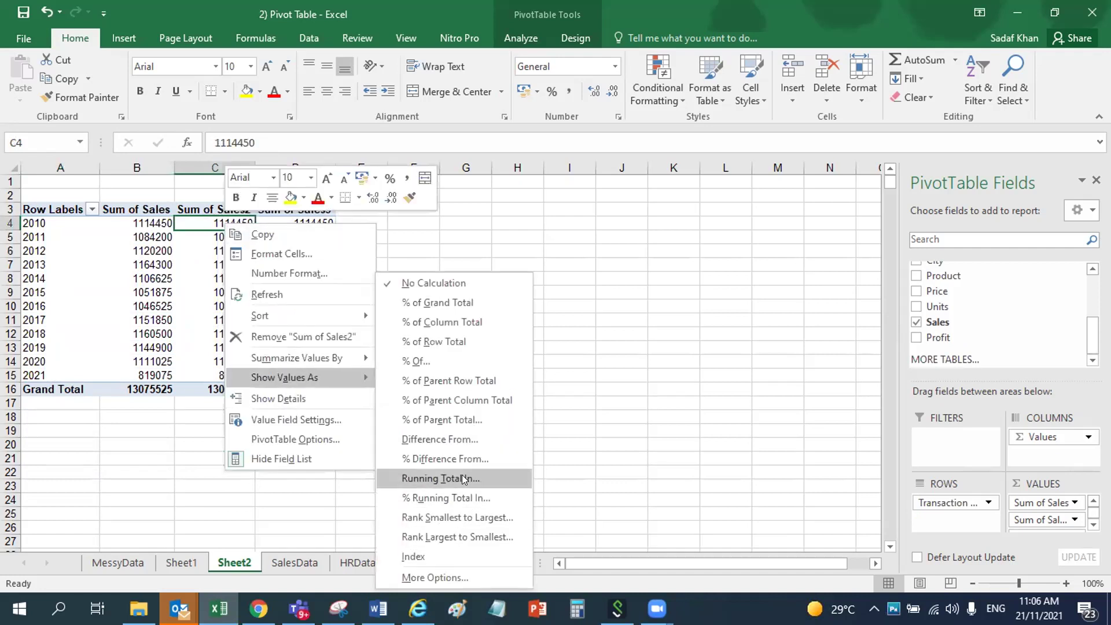
{"action": "left_click", "coordinate": [462, 458]}
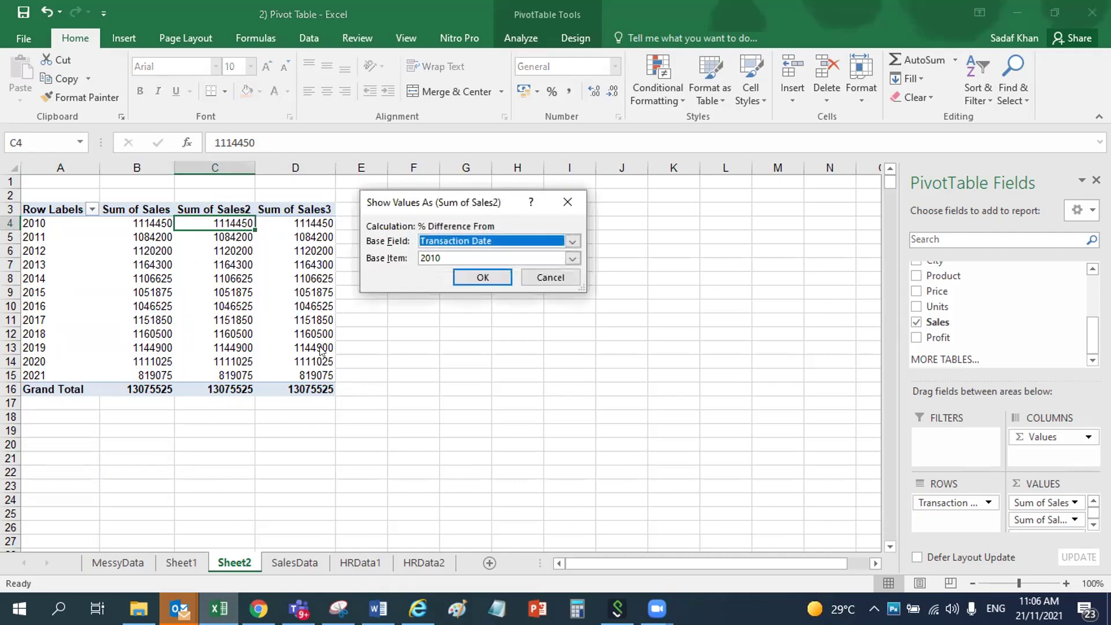
{"action": "left_click", "coordinate": [550, 278]}
{"action": "right_click", "coordinate": [231, 223]}
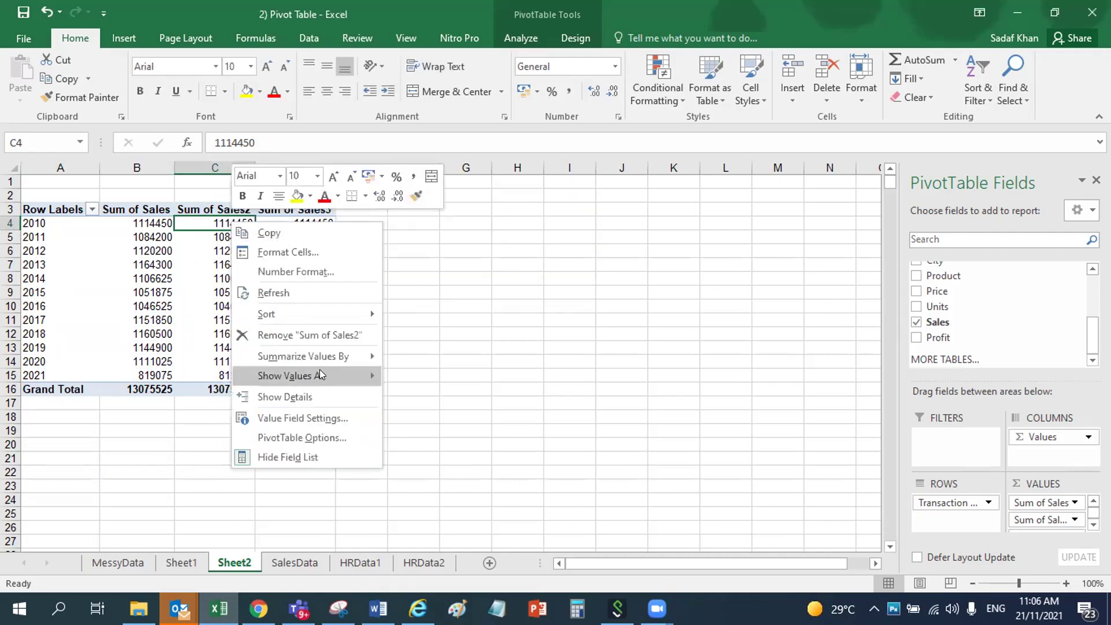
{"action": "mouse_move", "coordinate": [320, 371]}
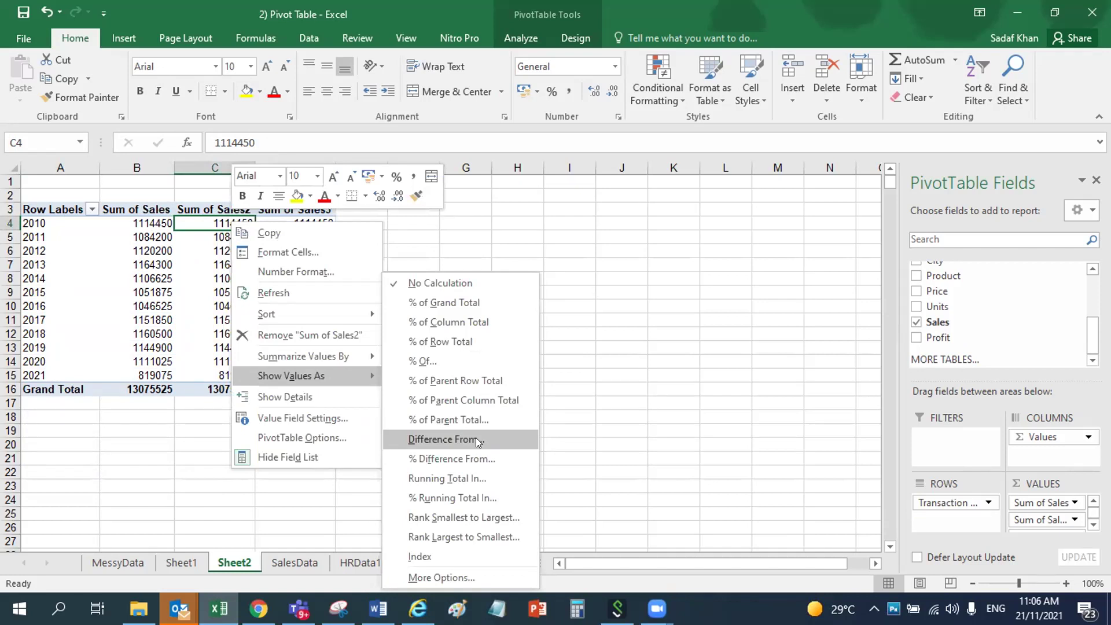
{"action": "left_click", "coordinate": [444, 439]}
{"action": "left_click", "coordinate": [572, 241]}
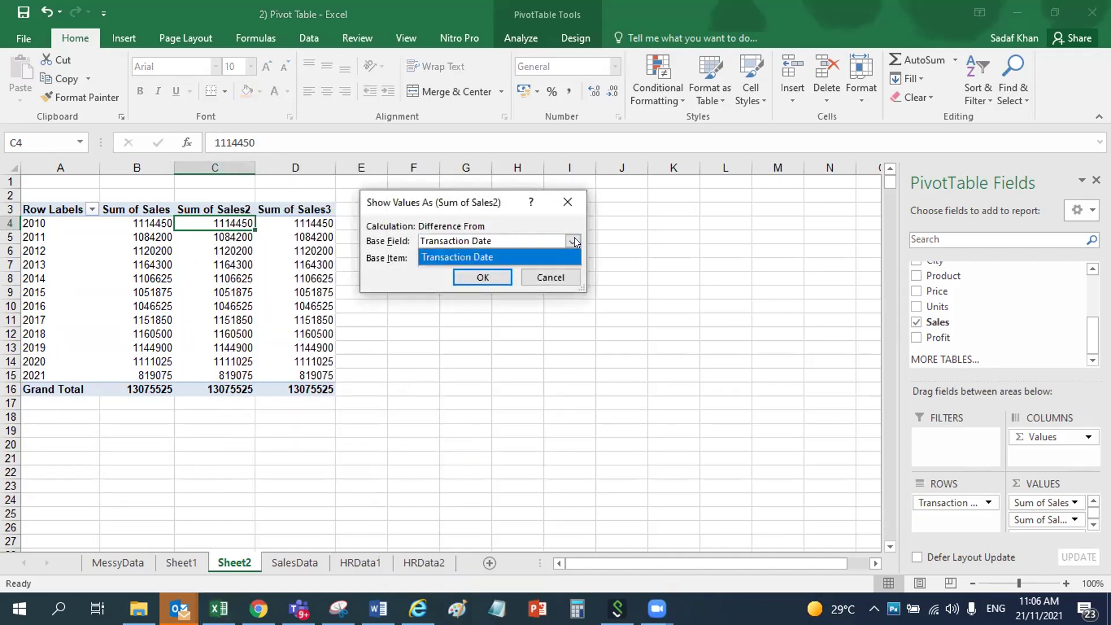
{"action": "left_click", "coordinate": [470, 258]}
{"action": "left_click", "coordinate": [471, 256]}
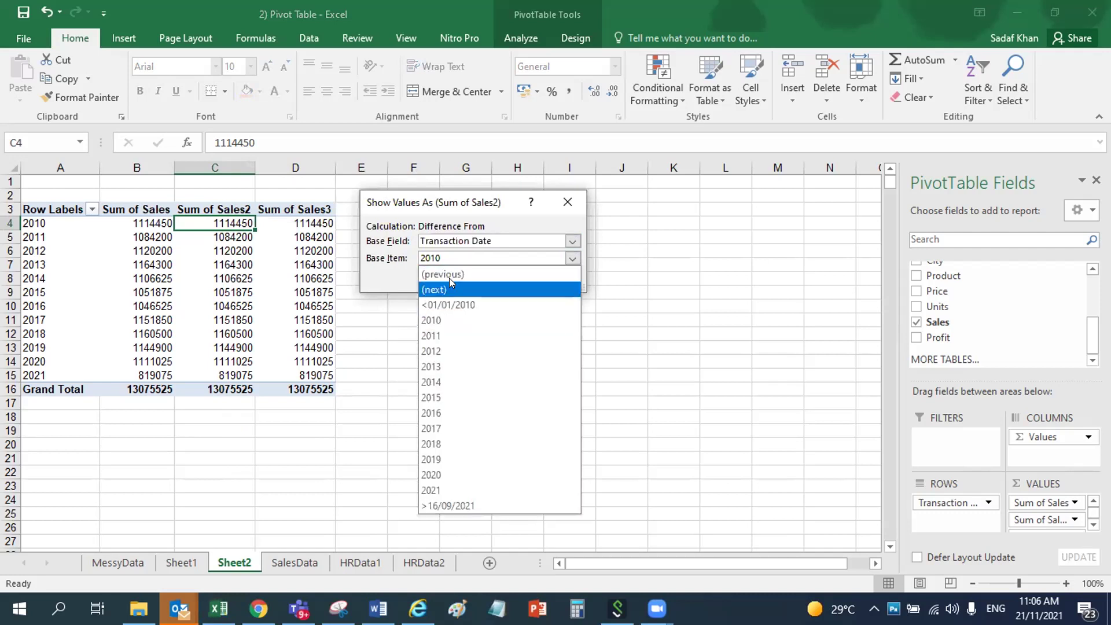
{"action": "left_click", "coordinate": [450, 271]}
{"action": "left_click", "coordinate": [482, 278]}
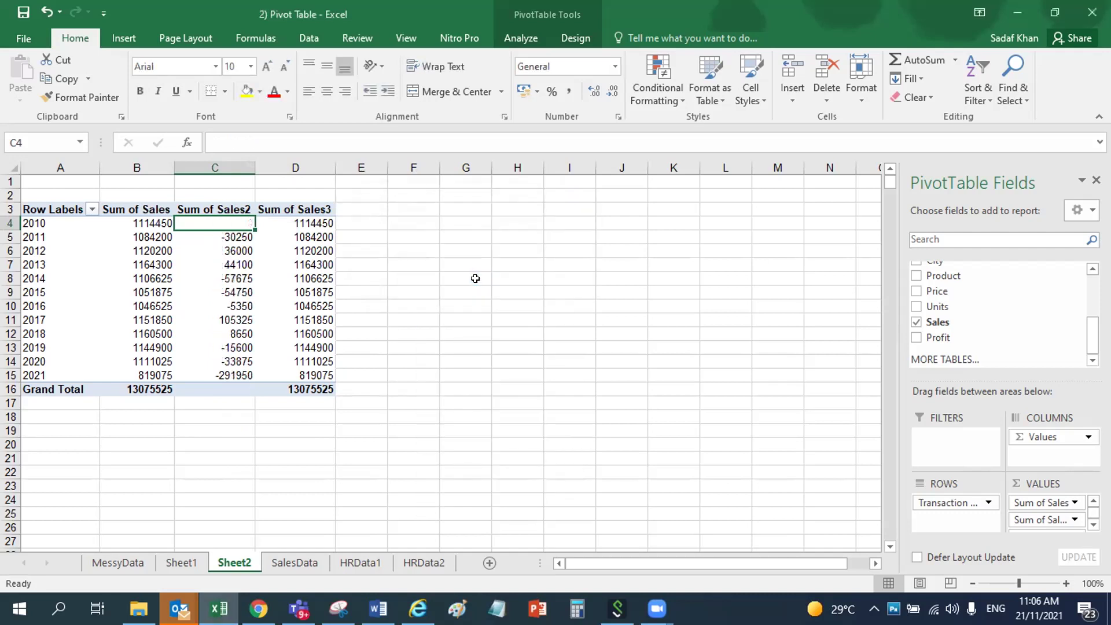
Show the Sum of Sales3 values as % Difference From the (previous) year
{"action": "left_click_drag", "start_coordinate": [298, 223], "coordinate": [320, 376]}
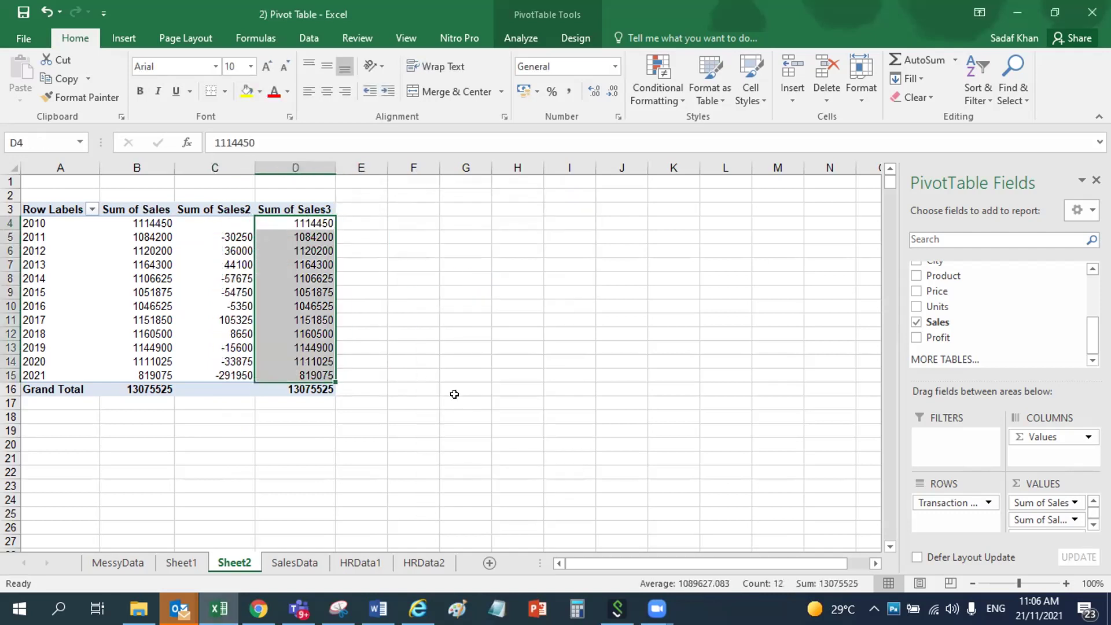
{"action": "right_click", "coordinate": [290, 240]}
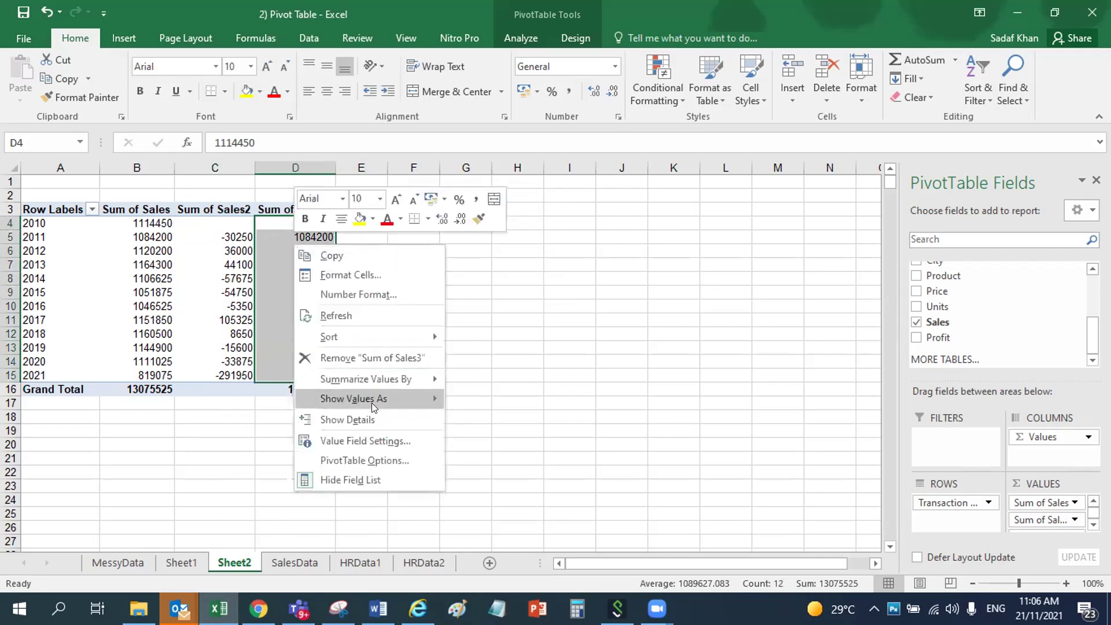
{"action": "mouse_move", "coordinate": [377, 393]}
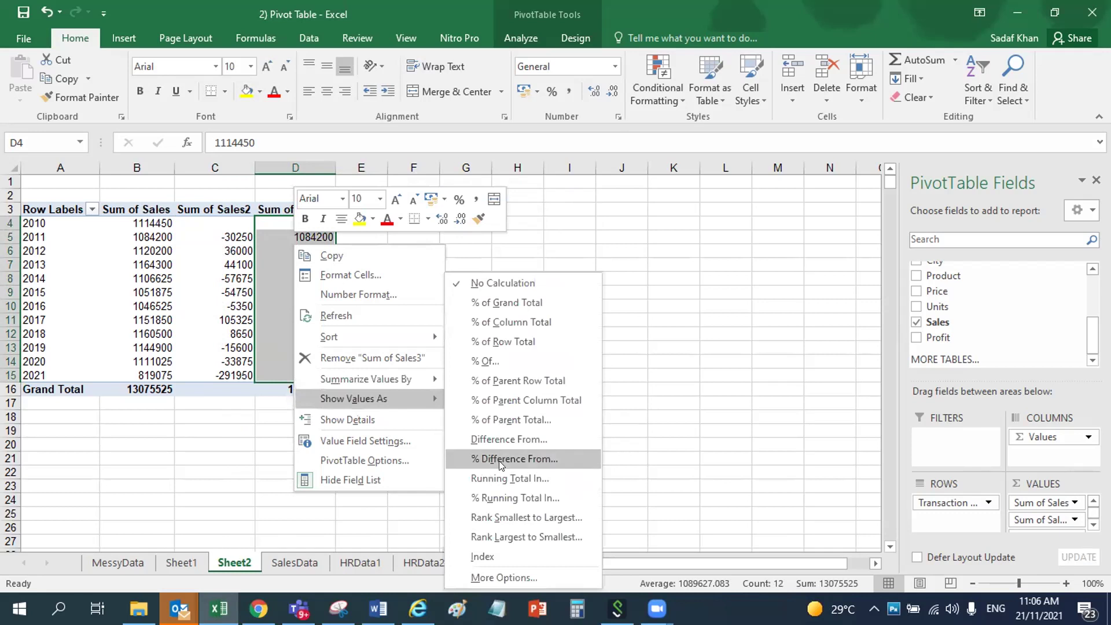
{"action": "left_click", "coordinate": [500, 457]}
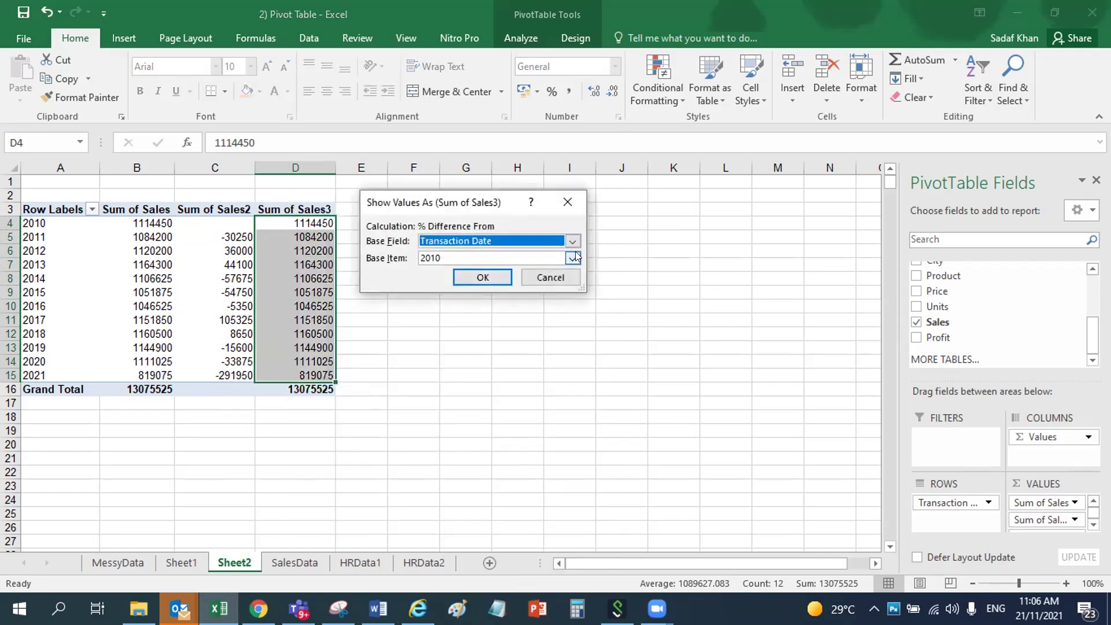
{"action": "left_click", "coordinate": [572, 258]}
{"action": "left_click", "coordinate": [469, 267]}
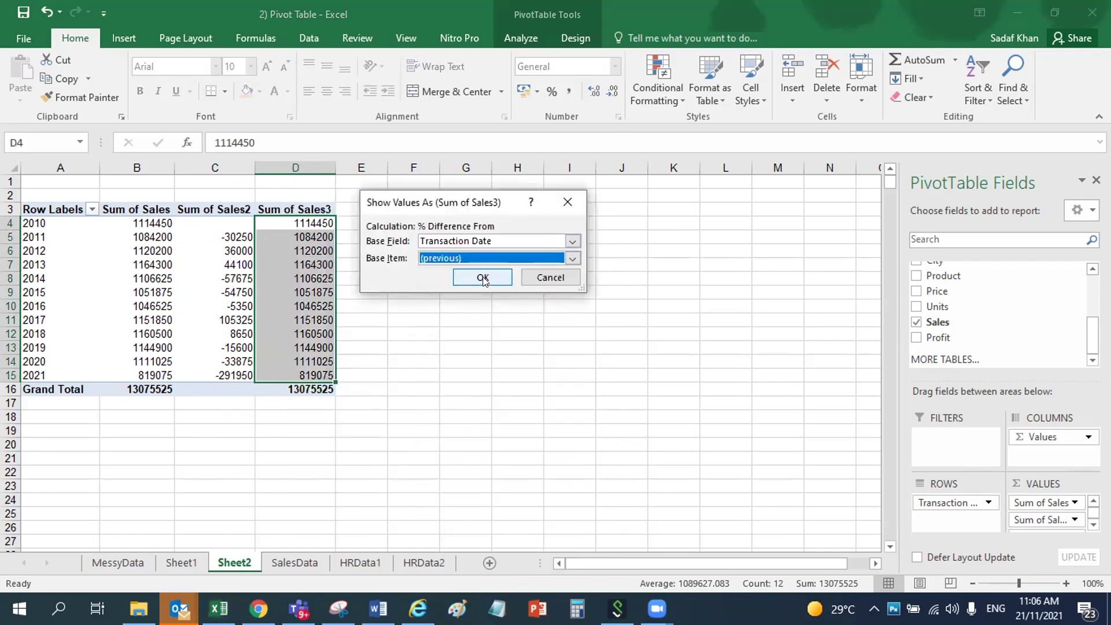
{"action": "left_click", "coordinate": [474, 272]}
{"action": "left_click", "coordinate": [422, 320]}
{"action": "left_click", "coordinate": [435, 443]}
{"action": "left_click", "coordinate": [502, 348]}
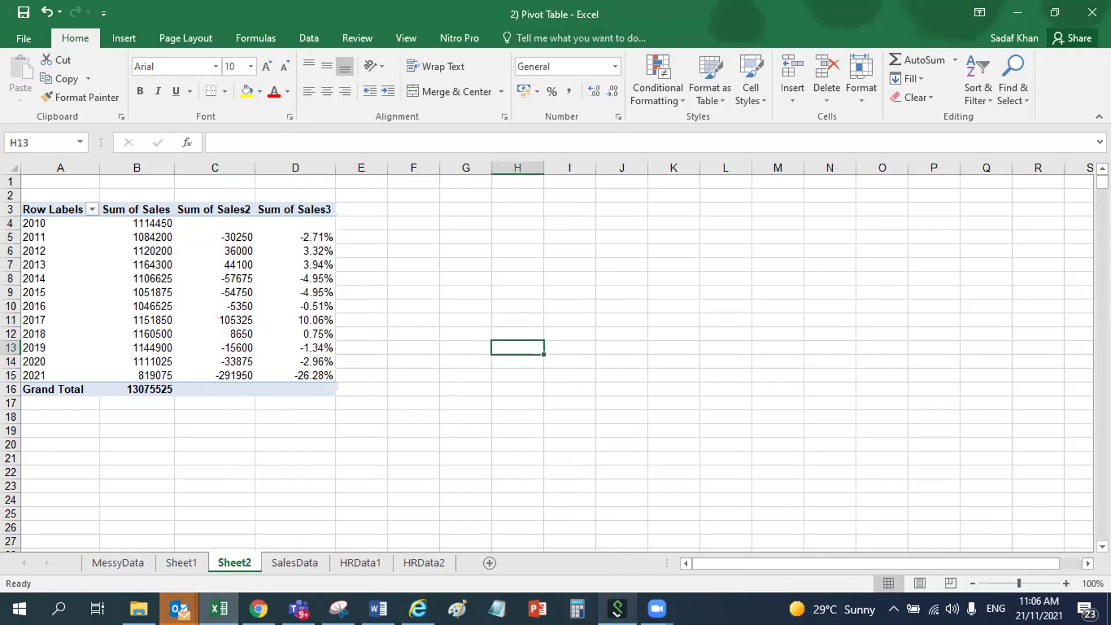
{"action": "left_click", "coordinate": [656, 608]}
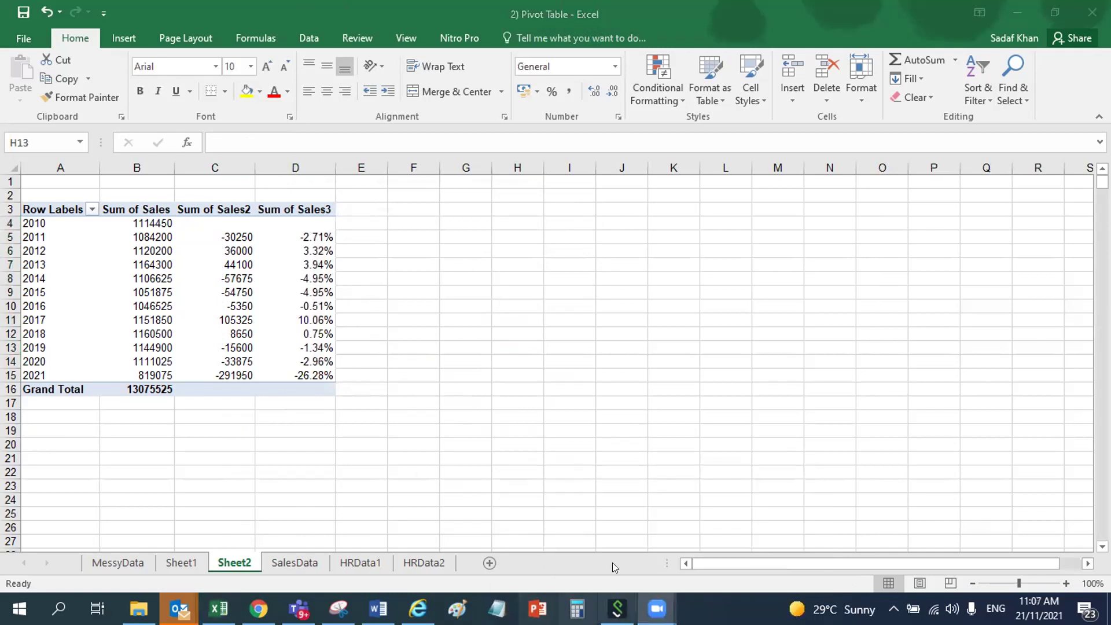
Return to Sheet3's finished pivot and inspect the Difference value in C4
{"action": "left_click", "coordinate": [656, 609]}
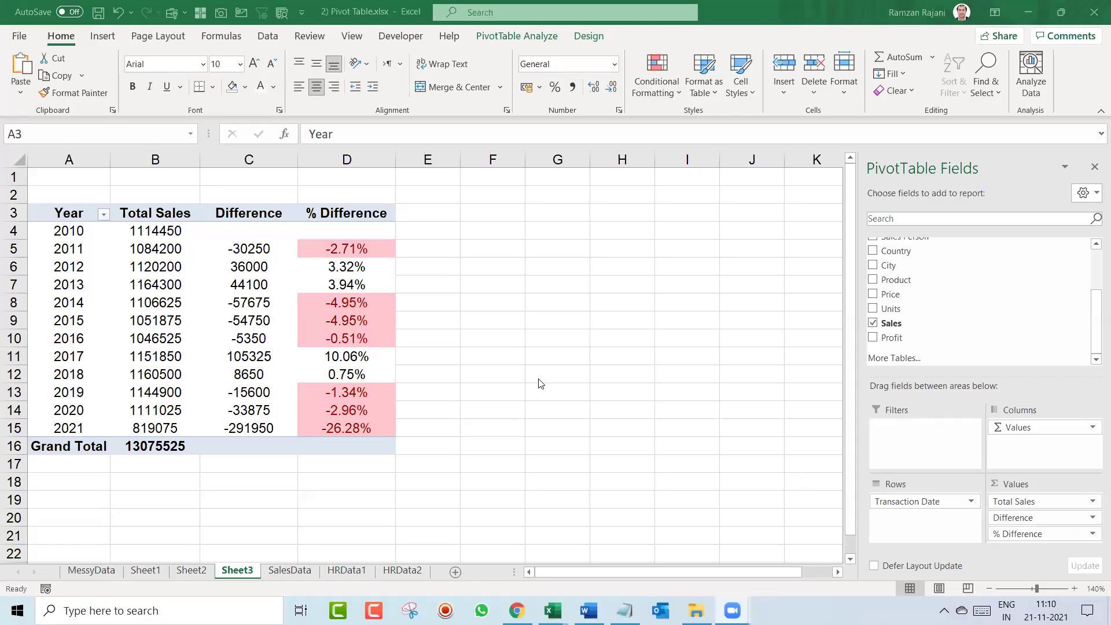
{"action": "left_click", "coordinate": [257, 233]}
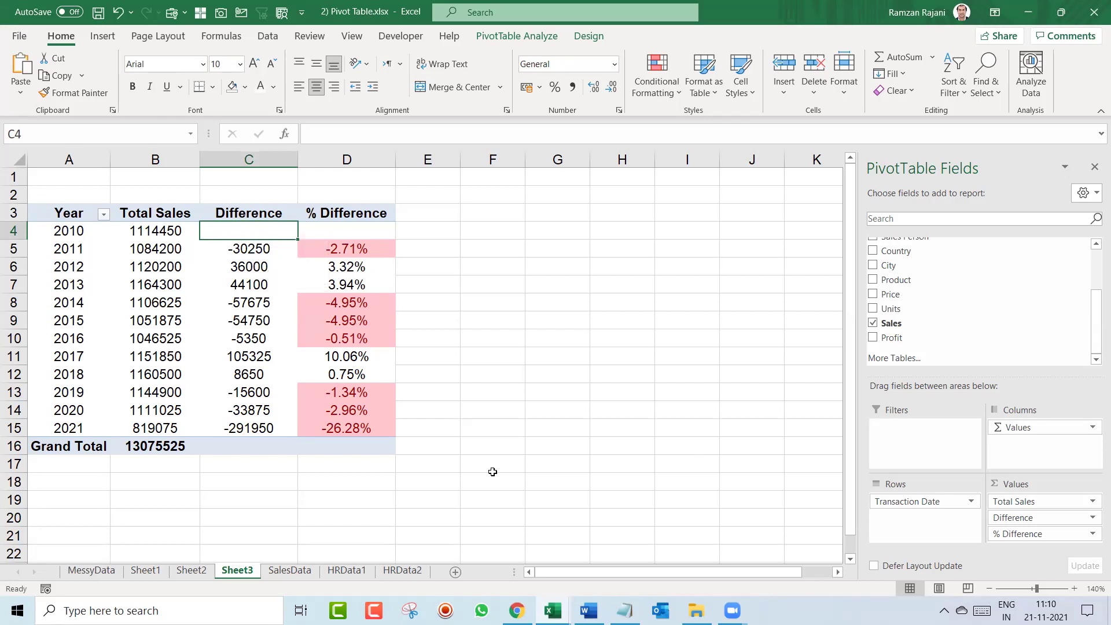
{"action": "left_click", "coordinate": [894, 606]}
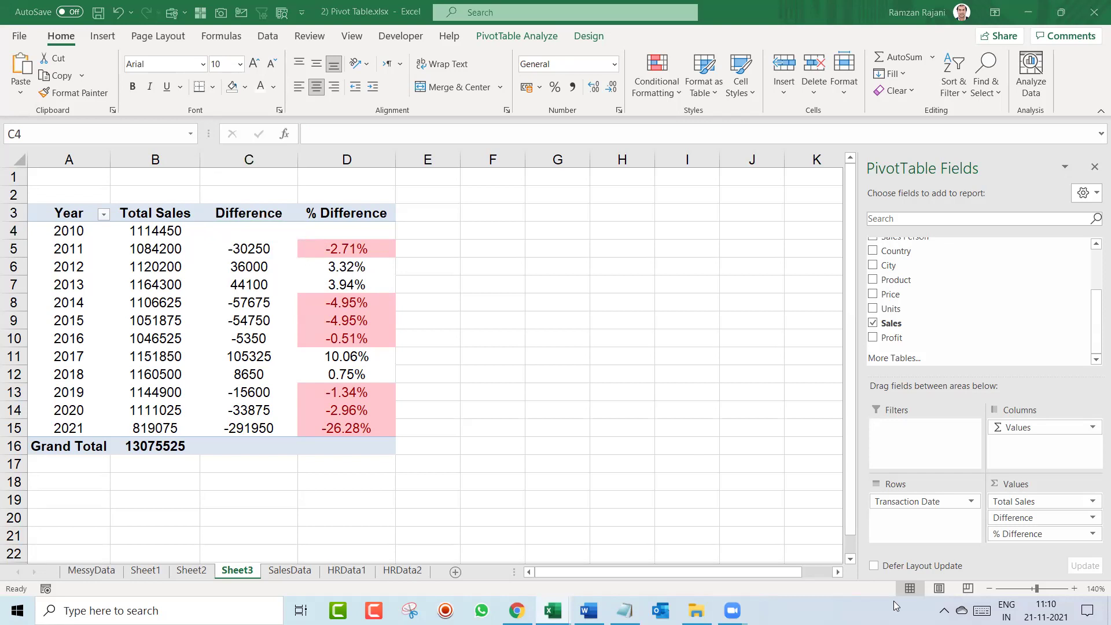